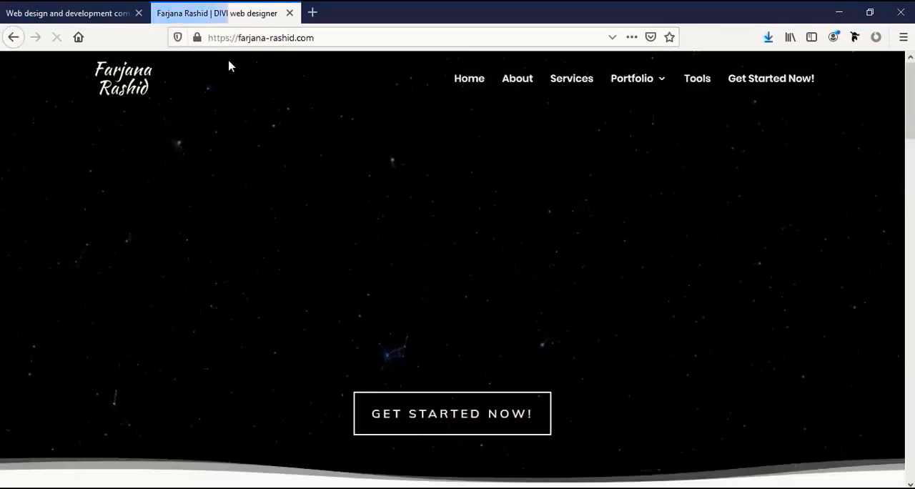
- Open the website's Tools page and follow the Get Started link for Bluehost web hosting
{"action": "left_click", "coordinate": [697, 78]}
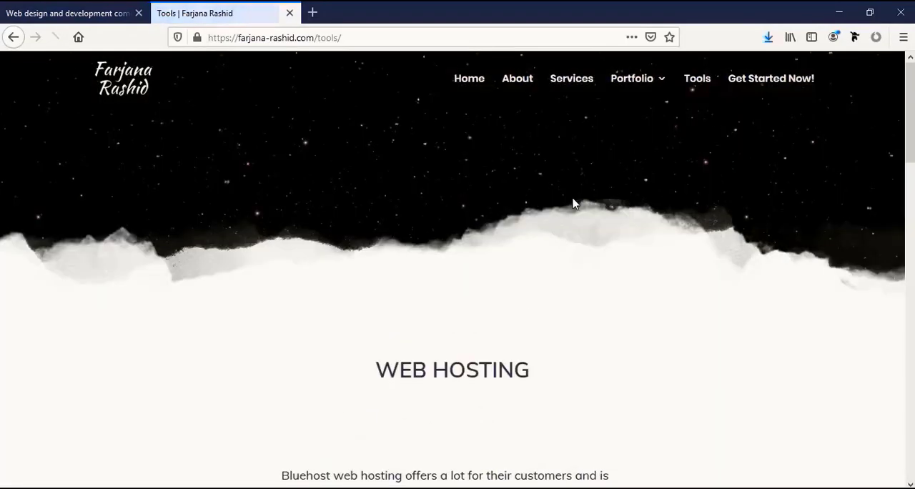
{"action": "scroll", "coordinate": [484, 222], "scroll_direction": "down", "scroll_amount": 3}
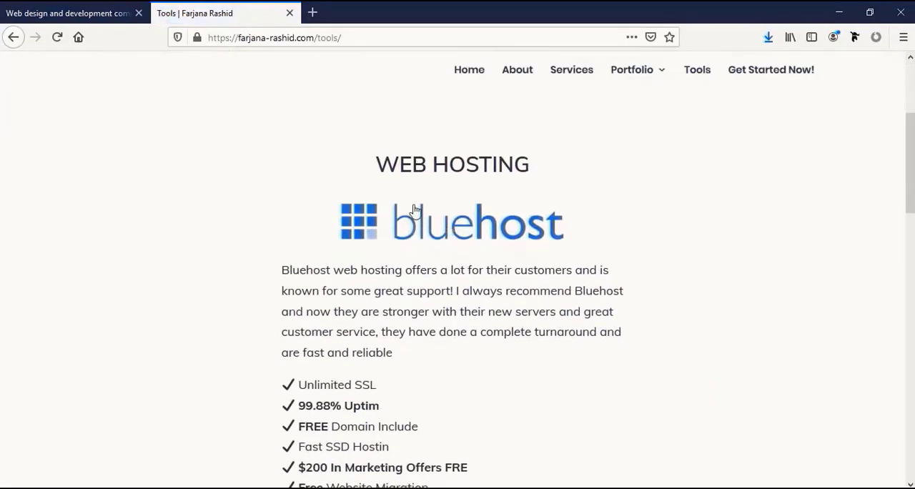
{"action": "scroll", "coordinate": [407, 244], "scroll_direction": "down", "scroll_amount": 3}
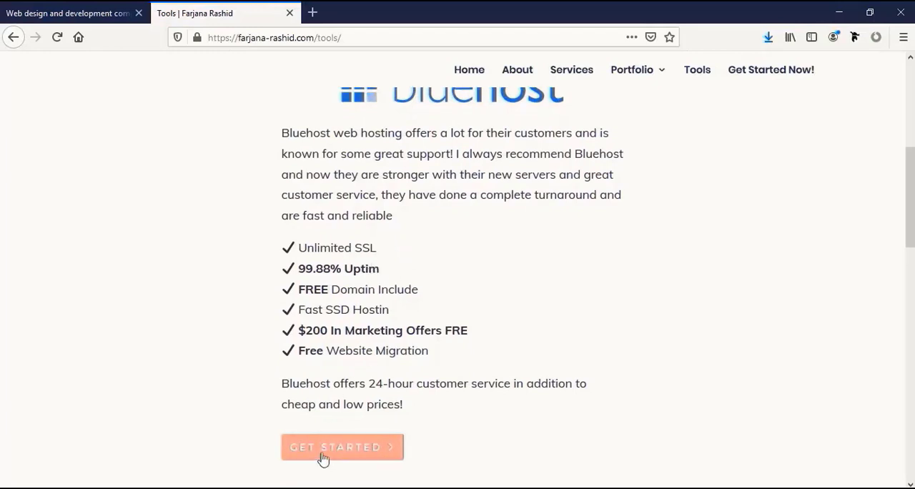
{"action": "left_click", "coordinate": [327, 448]}
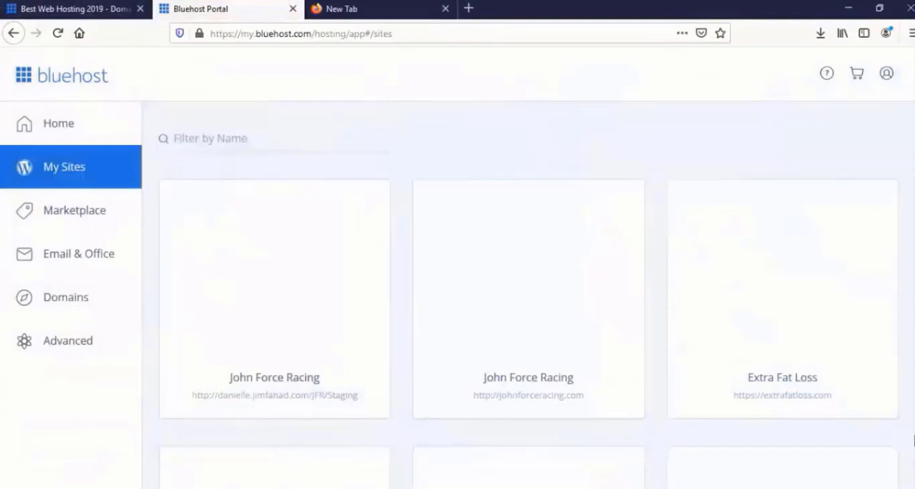
- Look through the WordPress sites hosted in the Bluehost account's My Sites overview
{"action": "scroll", "coordinate": [450, 235], "scroll_direction": "down", "scroll_amount": 5}
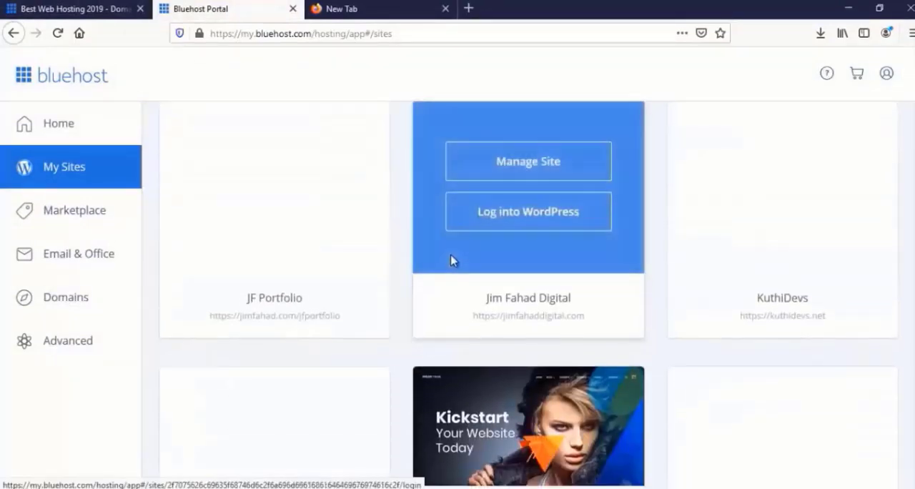
{"action": "scroll", "coordinate": [451, 260], "scroll_direction": "down", "scroll_amount": 7}
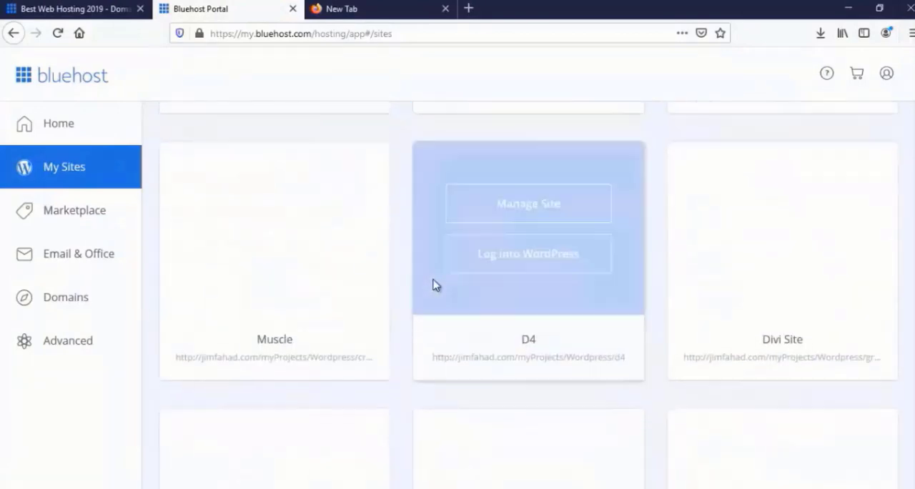
{"action": "scroll", "coordinate": [432, 285], "scroll_direction": "down", "scroll_amount": 7}
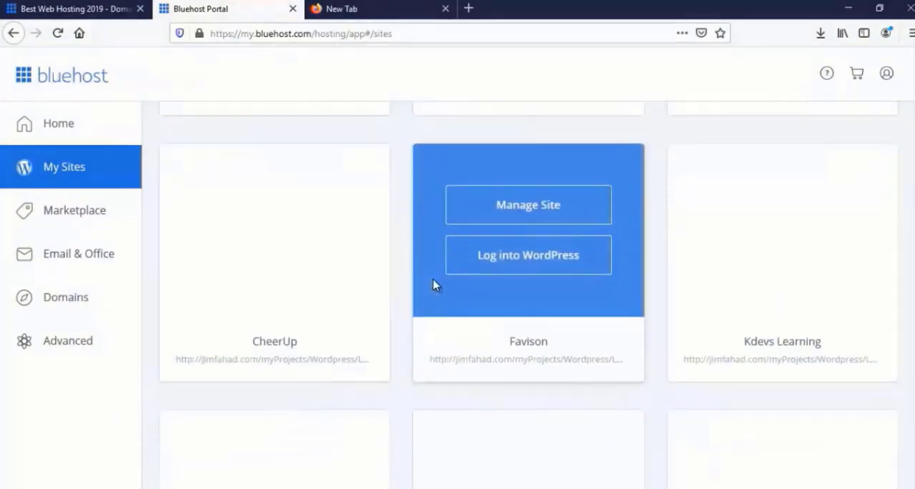
{"action": "scroll", "coordinate": [433, 286], "scroll_direction": "down", "scroll_amount": 5}
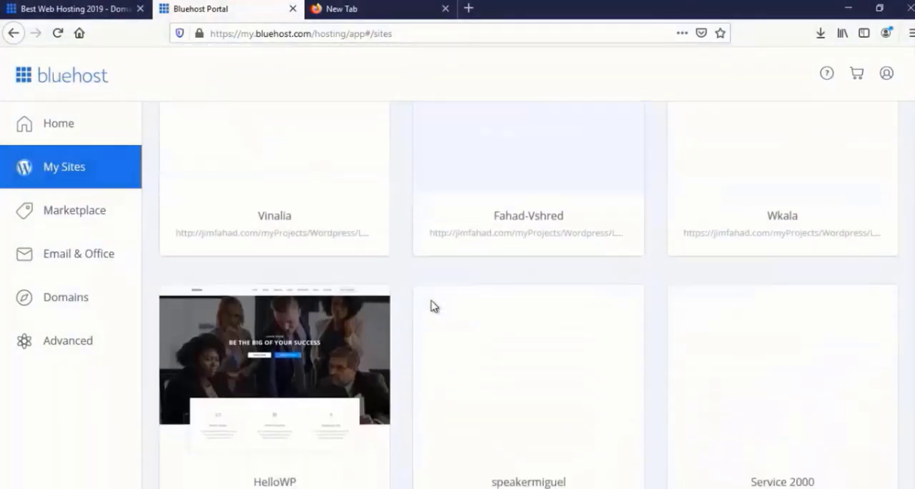
{"action": "scroll", "coordinate": [433, 306], "scroll_direction": "down", "scroll_amount": 4}
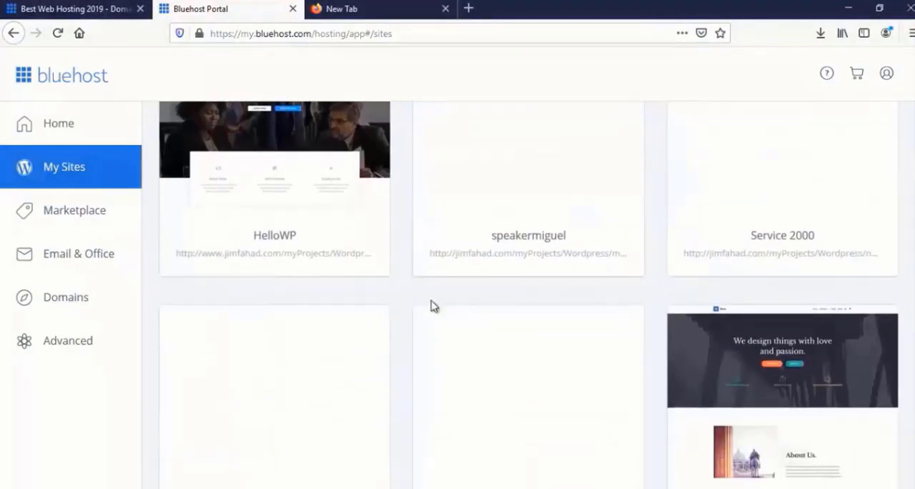
{"action": "scroll", "coordinate": [433, 306], "scroll_direction": "down", "scroll_amount": 3}
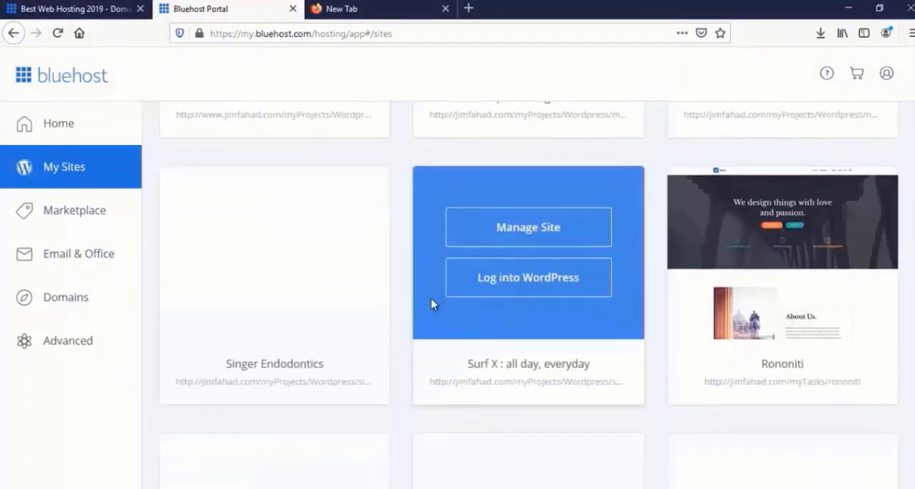
{"action": "scroll", "coordinate": [432, 305], "scroll_direction": "down", "scroll_amount": 2}
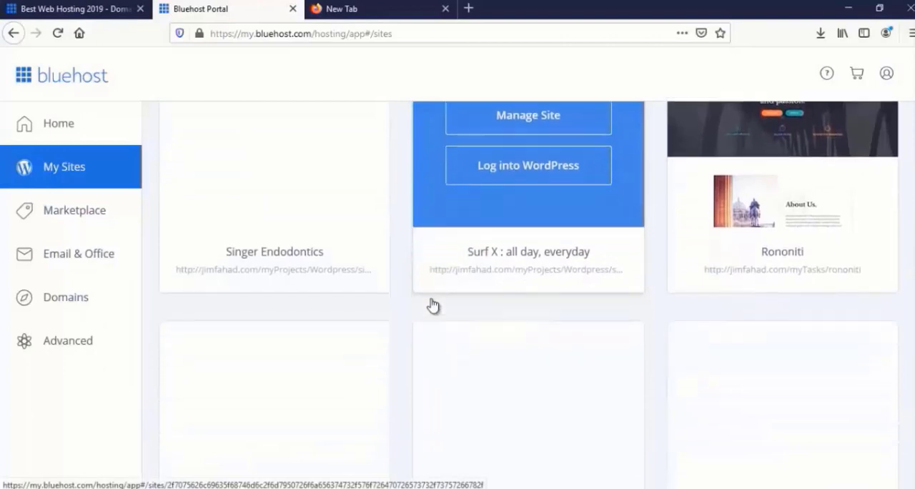
{"action": "scroll", "coordinate": [433, 306], "scroll_direction": "down", "scroll_amount": 3}
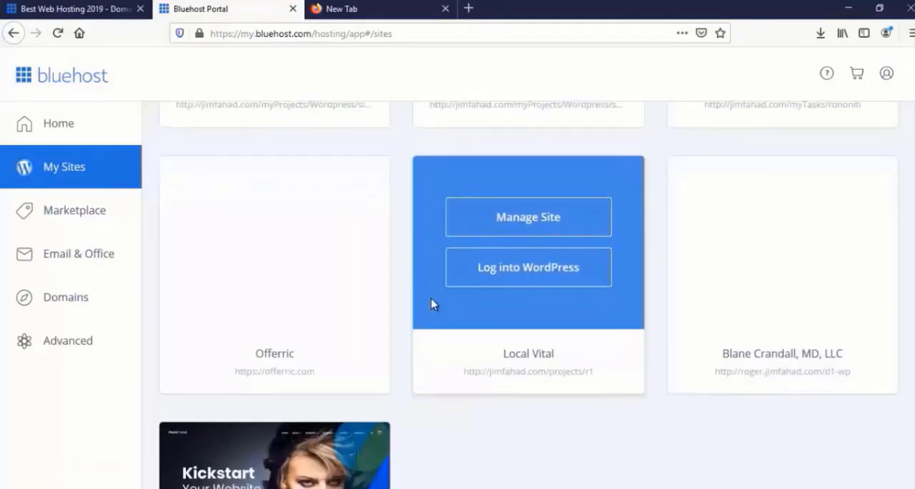
{"action": "scroll", "coordinate": [432, 303], "scroll_direction": "up", "scroll_amount": 3}
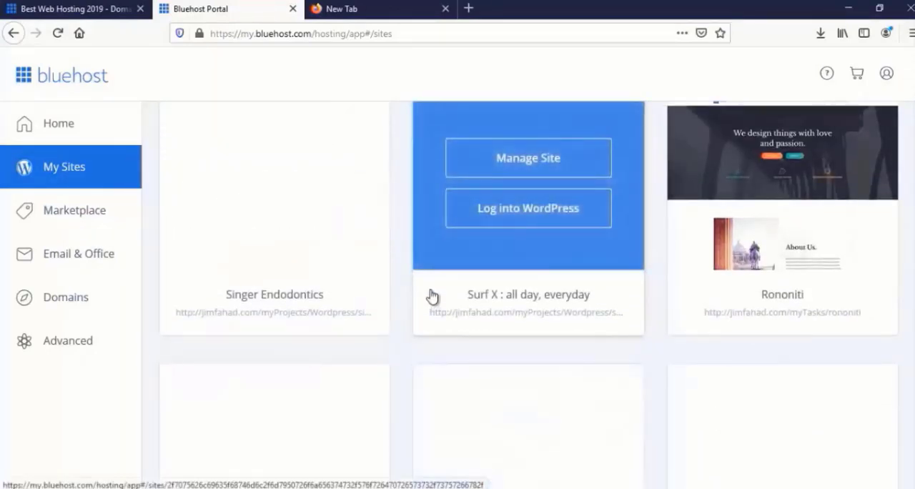
{"action": "scroll", "coordinate": [431, 295], "scroll_direction": "up", "scroll_amount": 1}
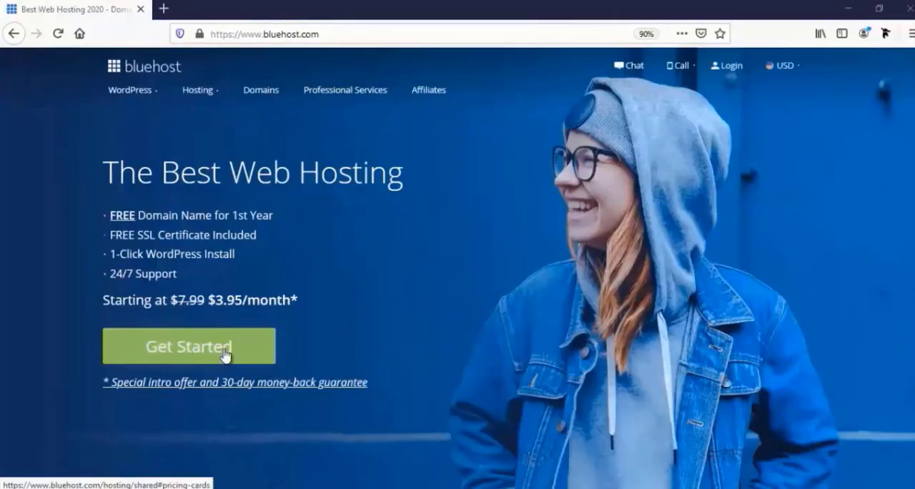
- Compare the features of the Basic, Plus, Choice Plus and Pro hosting plans and select the Basic plan
{"action": "left_click", "coordinate": [226, 356]}
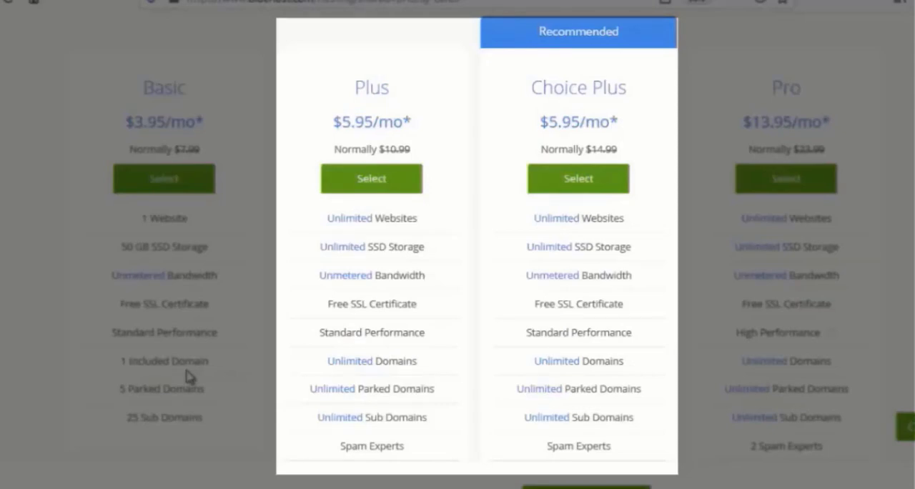
{"action": "scroll", "coordinate": [310, 423], "scroll_direction": "down", "scroll_amount": 3}
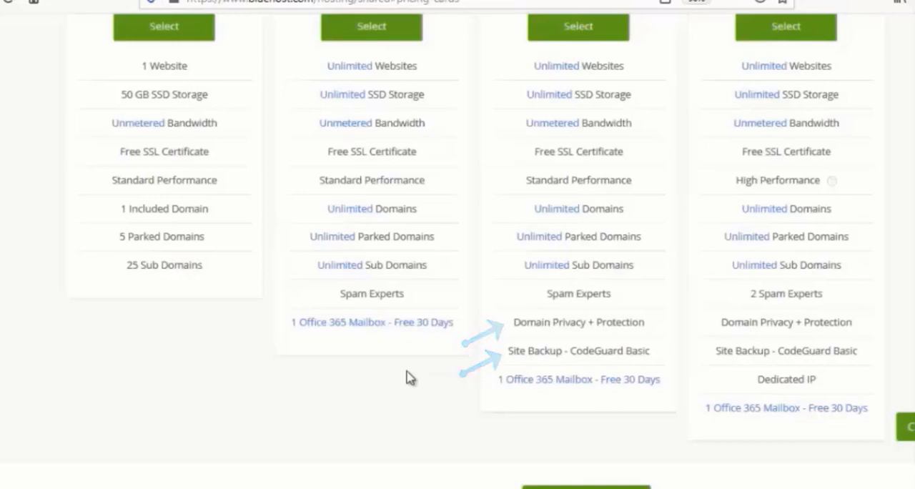
{"action": "scroll", "coordinate": [410, 377], "scroll_direction": "up", "scroll_amount": 3}
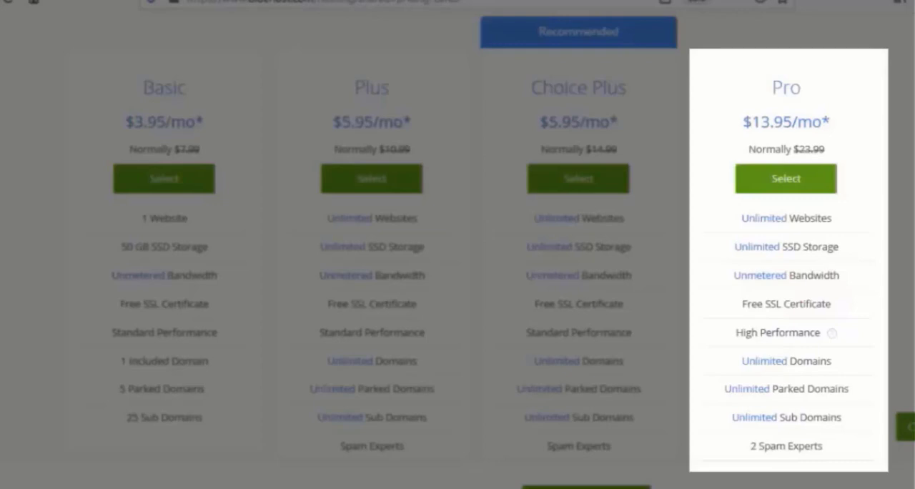
{"action": "scroll", "coordinate": [167, 333], "scroll_direction": "down", "scroll_amount": 2}
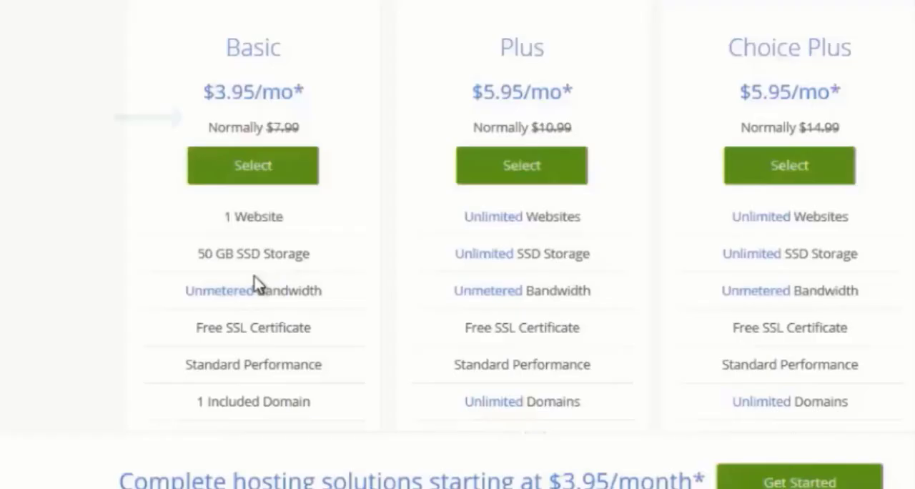
{"action": "scroll", "coordinate": [167, 322], "scroll_direction": "down", "scroll_amount": 2}
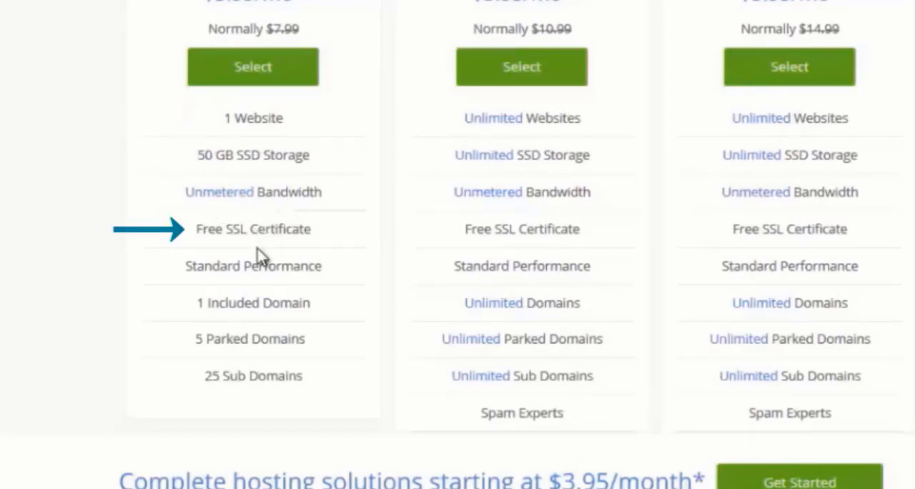
{"action": "scroll", "coordinate": [257, 254], "scroll_direction": "down", "scroll_amount": 2}
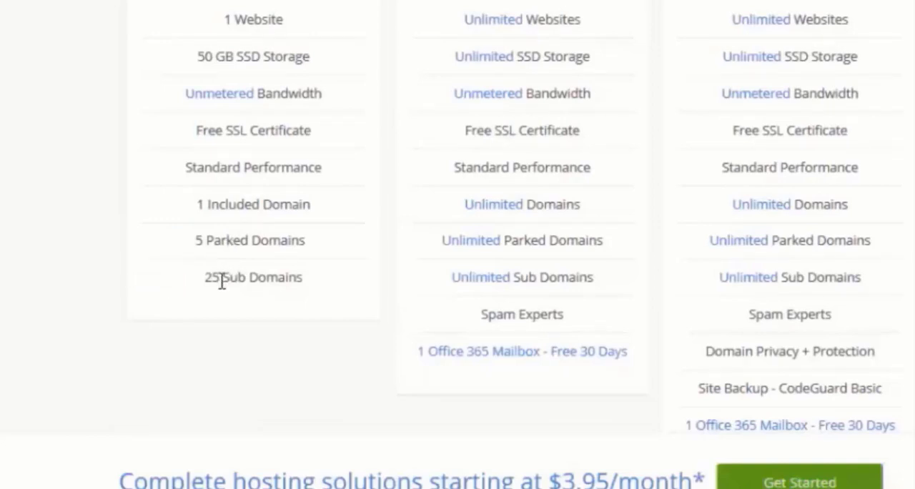
{"action": "scroll", "coordinate": [221, 281], "scroll_direction": "up", "scroll_amount": 3}
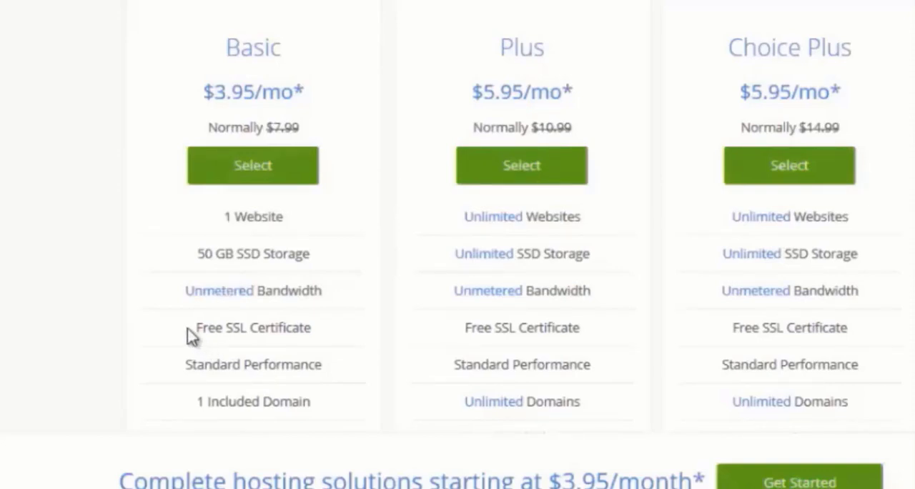
{"action": "left_click", "coordinate": [250, 185]}
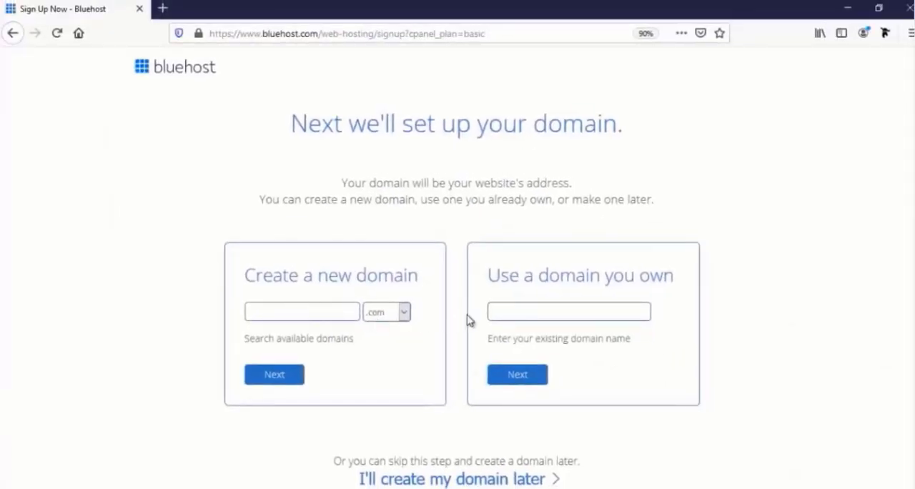
- Check the available domain extensions and submit farjanawp with the .com extension as the new domain
{"action": "left_click", "coordinate": [523, 312]}
{"action": "left_click", "coordinate": [273, 313]}
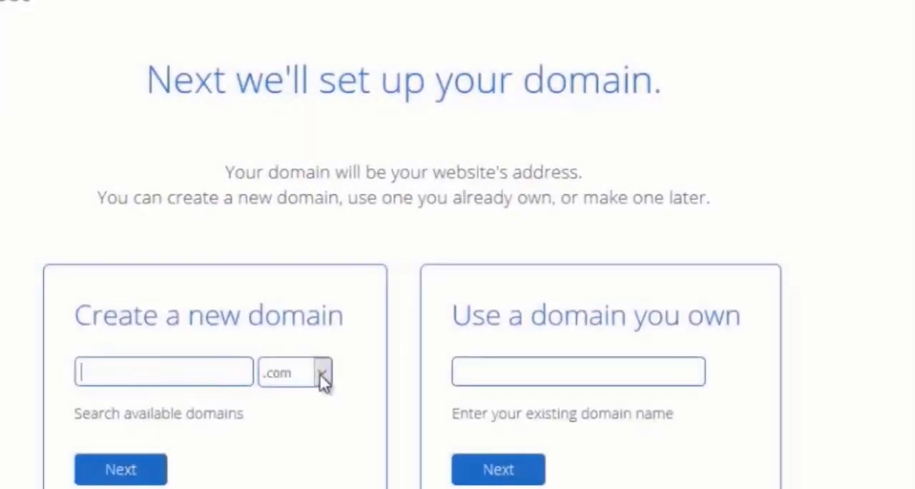
{"action": "left_click", "coordinate": [322, 373]}
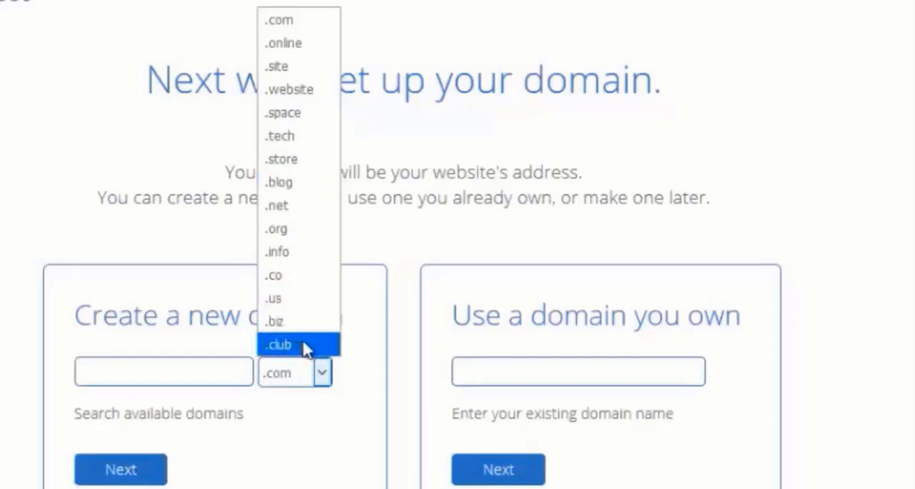
{"action": "left_click", "coordinate": [323, 378]}
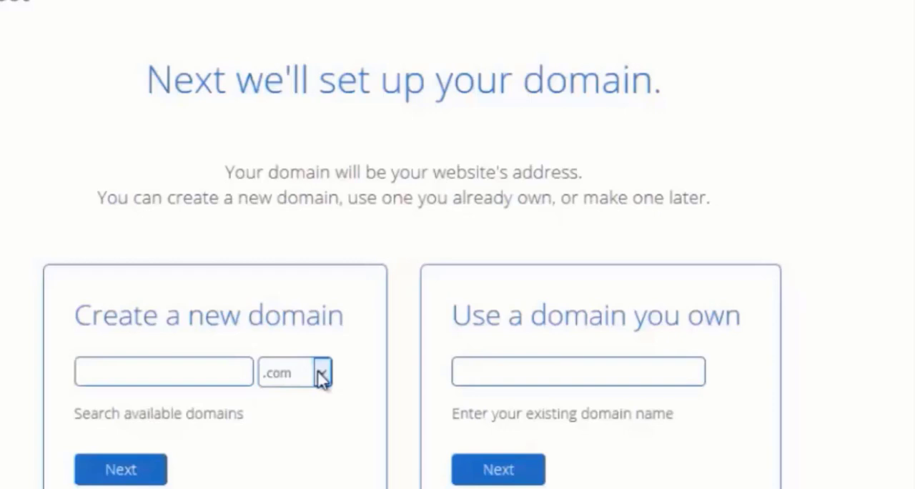
{"action": "left_click", "coordinate": [201, 367]}
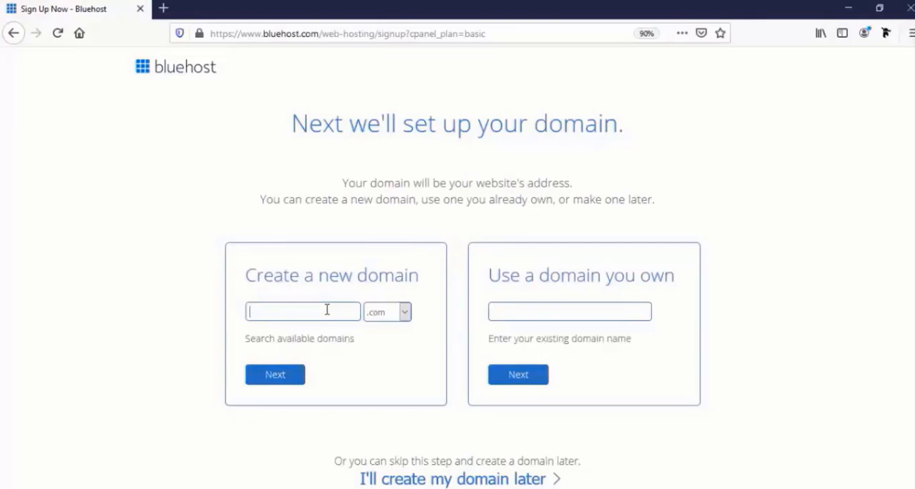
{"action": "type", "text": "far"}
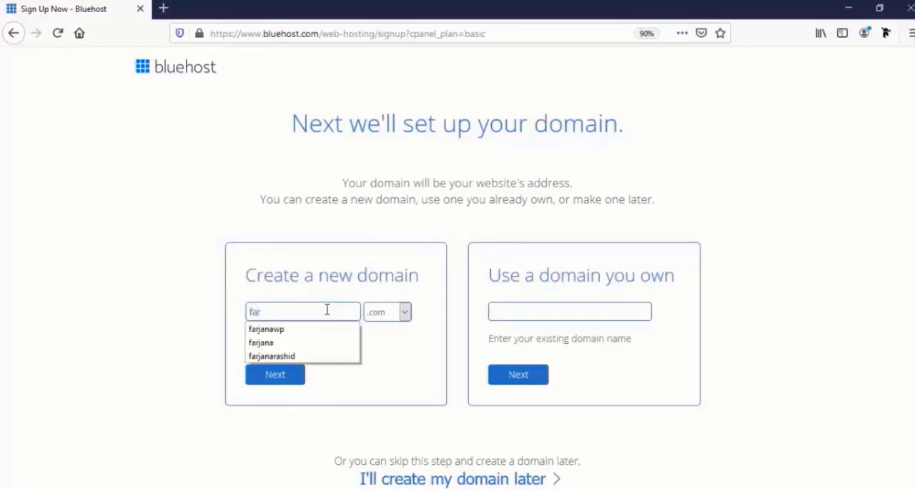
{"action": "type", "text": "janawp"}
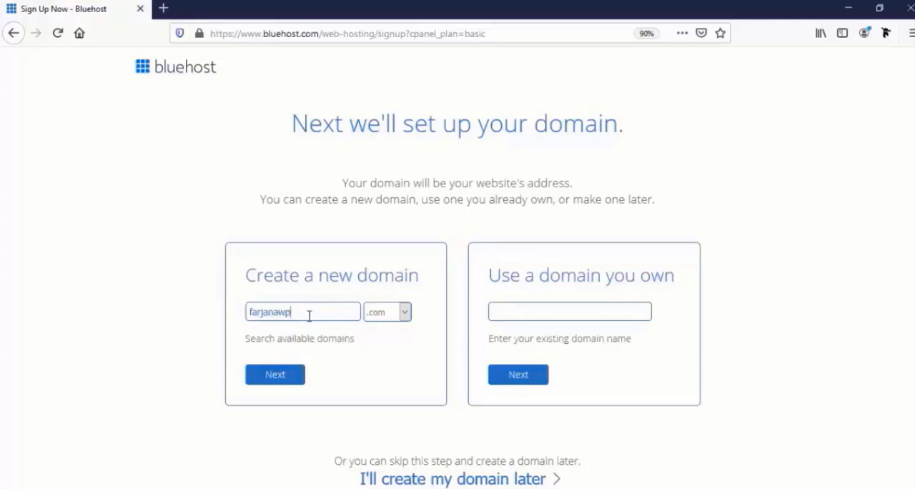
{"action": "left_click", "coordinate": [283, 378]}
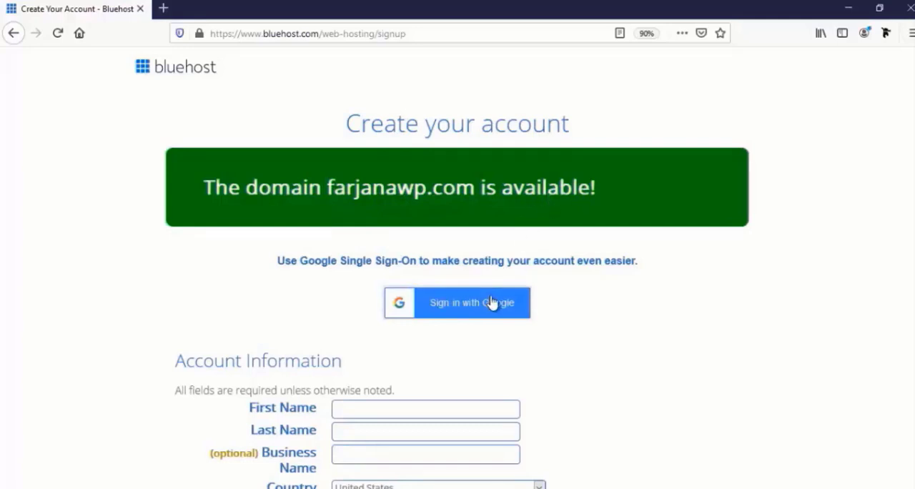
- Enter the account holder's first and last name in the account information
{"action": "scroll", "coordinate": [490, 303], "scroll_direction": "down", "scroll_amount": 3}
{"action": "scroll", "coordinate": [476, 304], "scroll_direction": "down", "scroll_amount": 1}
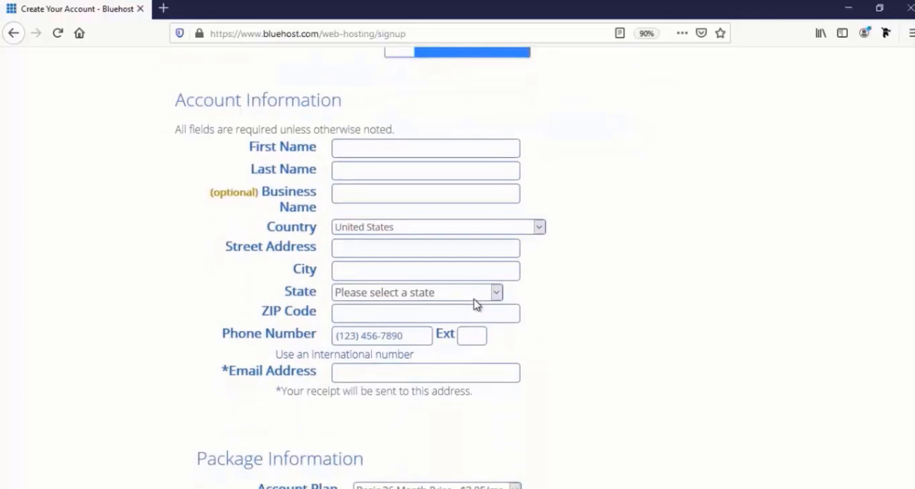
{"action": "scroll", "coordinate": [476, 305], "scroll_direction": "down", "scroll_amount": 1}
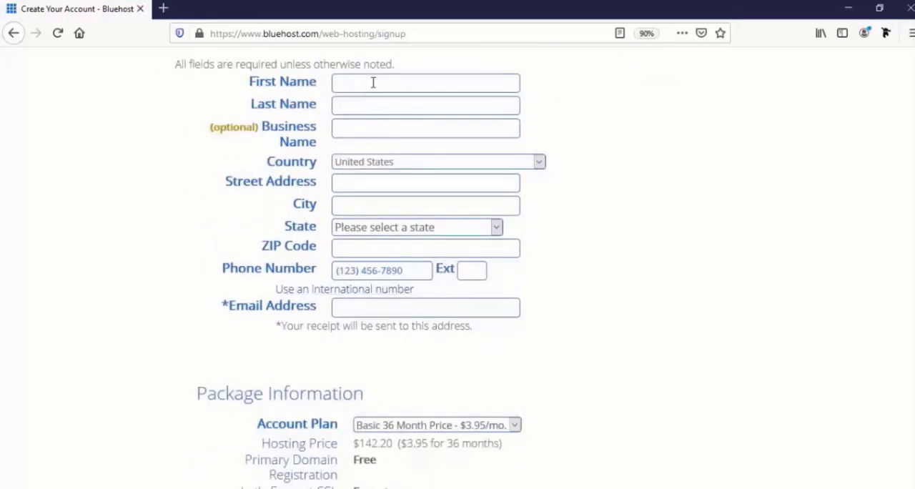
{"action": "type", "text": "Farjana"}
{"action": "key", "text": "Tab"}
{"action": "type", "text": "R"}
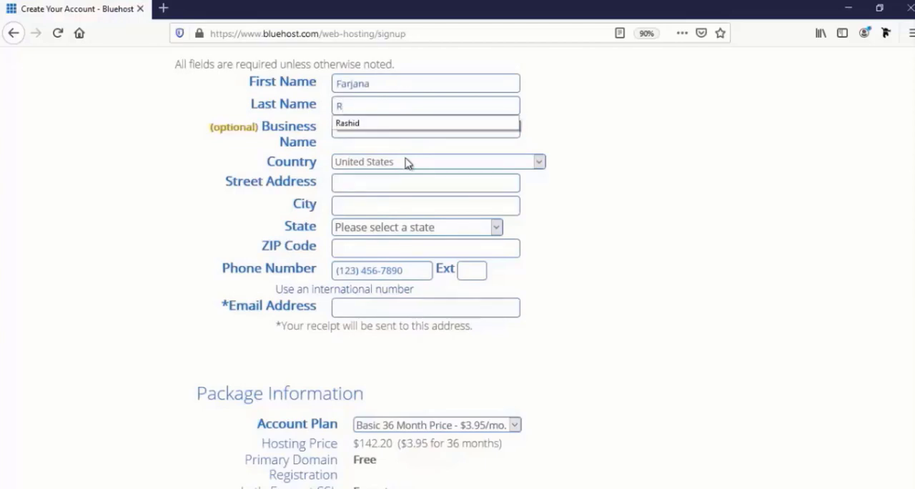
{"action": "left_click", "coordinate": [374, 126]}
- Enter Farjanawp as the optional business name in the account information
{"action": "left_click", "coordinate": [372, 130]}
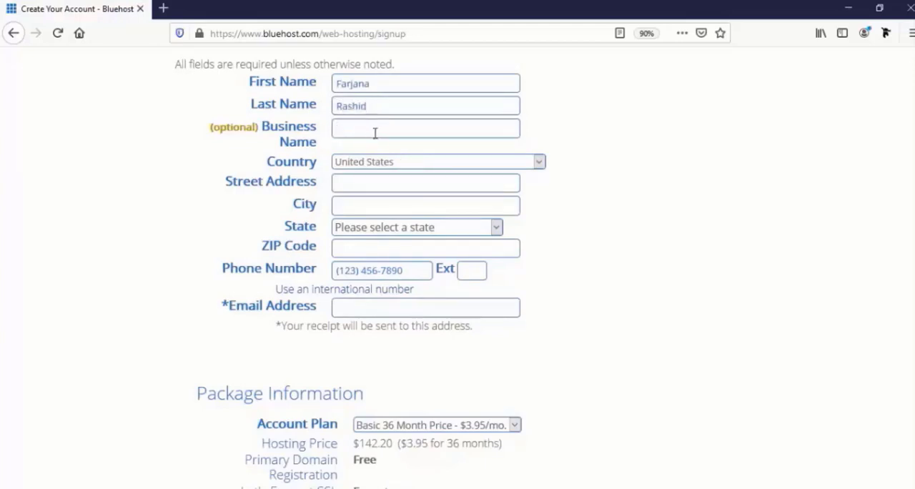
{"action": "type", "text": "Farjanawp"}
- Set the account's country to Bangladesh and paste in the street address
{"action": "left_click", "coordinate": [381, 164]}
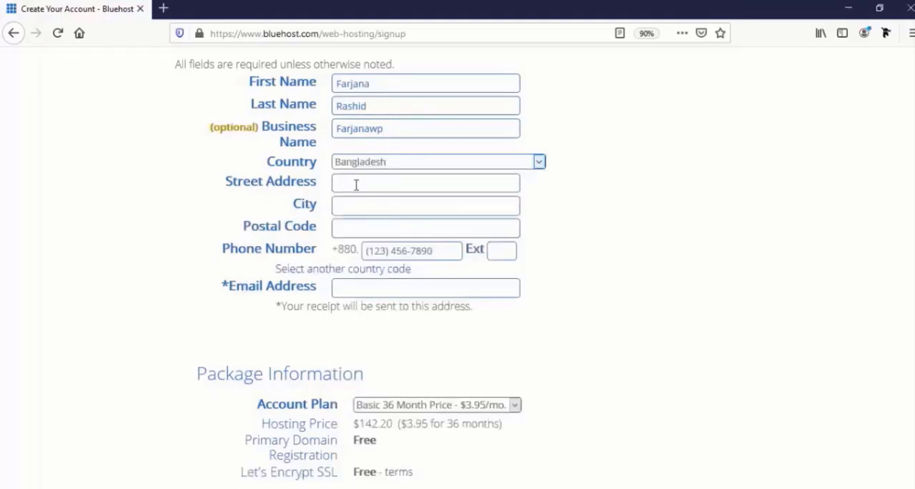
{"action": "left_click", "coordinate": [356, 185]}
{"action": "type", "text": "Mirpur-10,Dhaka,Bangladesh"}
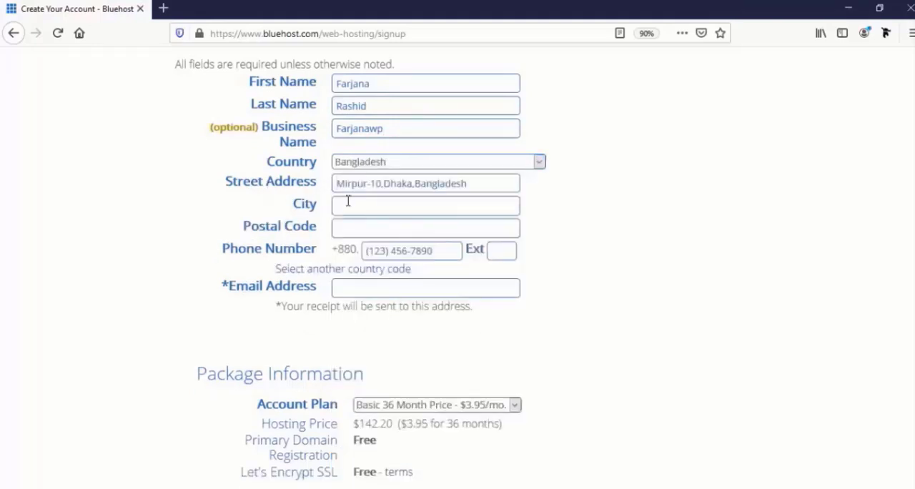
- Fill in the city, postal code and phone number in the account information
{"action": "type", "text": "D"}
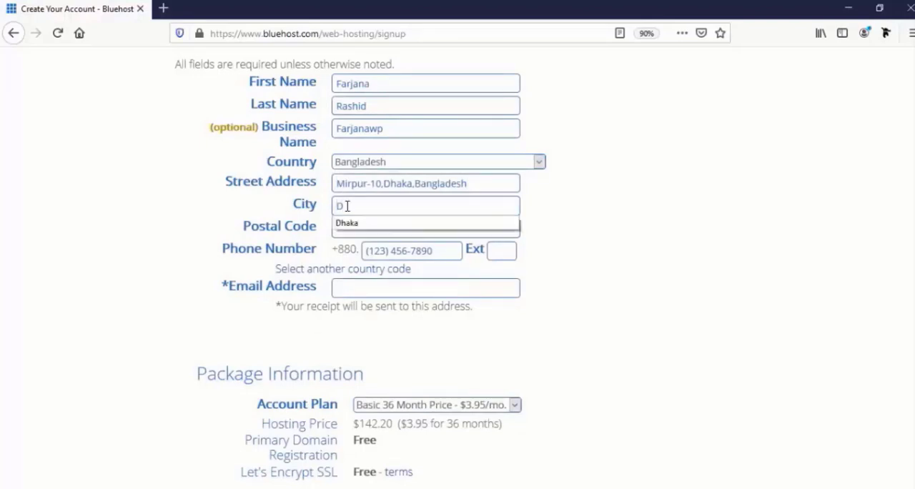
{"action": "left_click", "coordinate": [354, 221]}
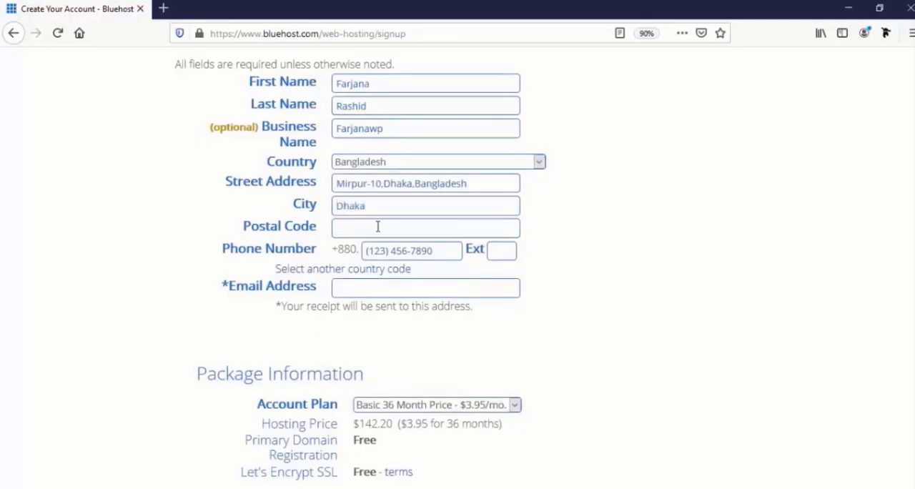
{"action": "left_click", "coordinate": [377, 227]}
{"action": "left_click", "coordinate": [378, 245]}
{"action": "left_click", "coordinate": [382, 250]}
{"action": "key", "text": "ctrl+v"}
- Fill in the account holder's email address, where the receipt is sent
{"action": "left_click", "coordinate": [390, 290]}
{"action": "scroll", "coordinate": [398, 314], "scroll_direction": "down", "scroll_amount": 2}
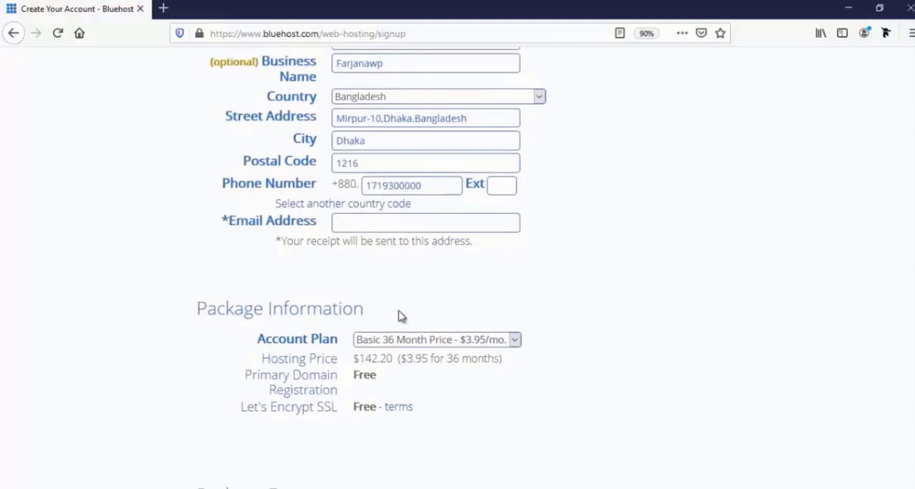
{"action": "type", "text": "div"}
{"action": "key", "text": "Return"}
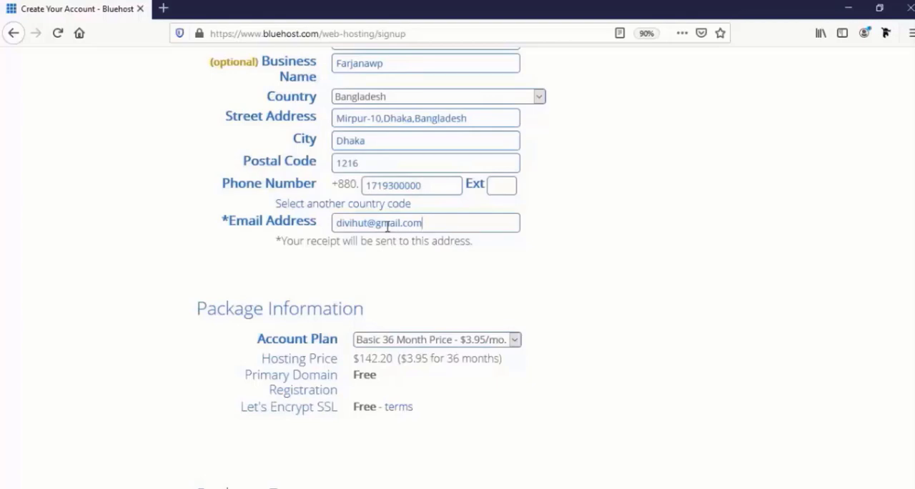
- Set the account plan to Basic 12 Month Price - $5.95/mo. in the package information
{"action": "scroll", "coordinate": [860, 386], "scroll_direction": "down", "scroll_amount": 3}
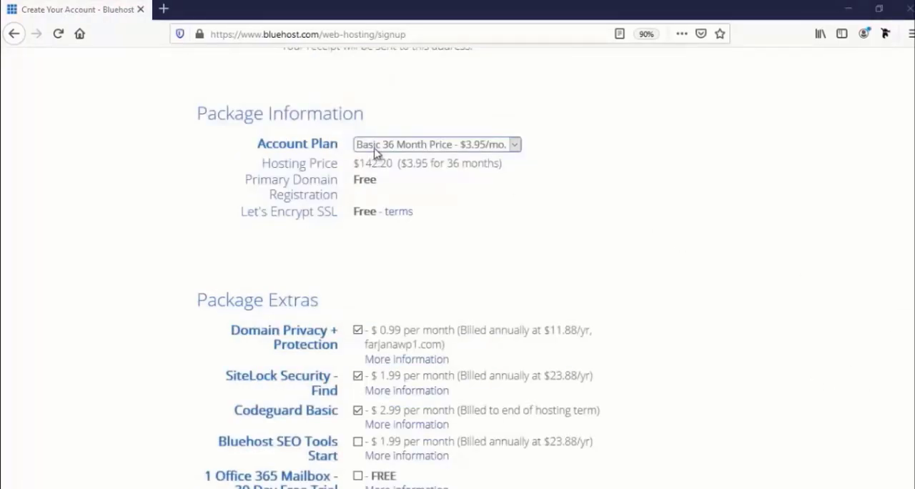
{"action": "left_click", "coordinate": [440, 147]}
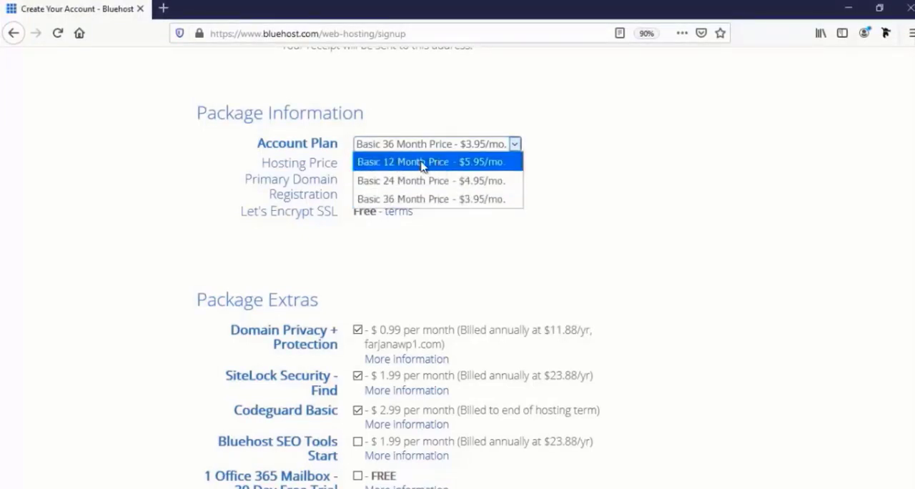
{"action": "left_click", "coordinate": [422, 165]}
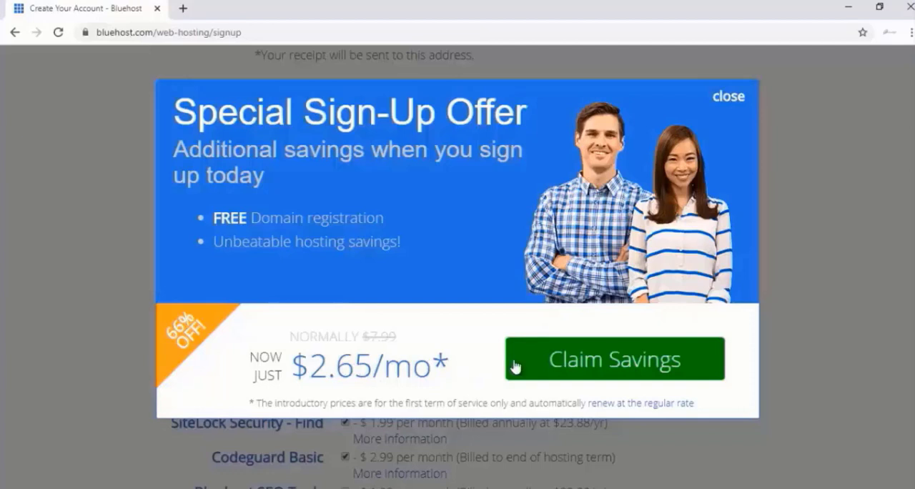
- Claim the special sign-up offer savings and set the account plan to Basic 12 Month Price - $4.95/mo
{"action": "left_click", "coordinate": [566, 367]}
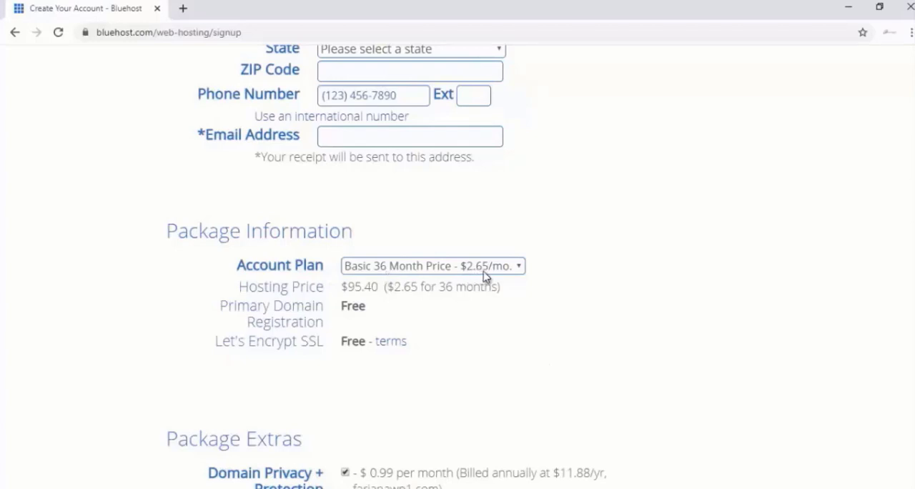
{"action": "left_click", "coordinate": [398, 268]}
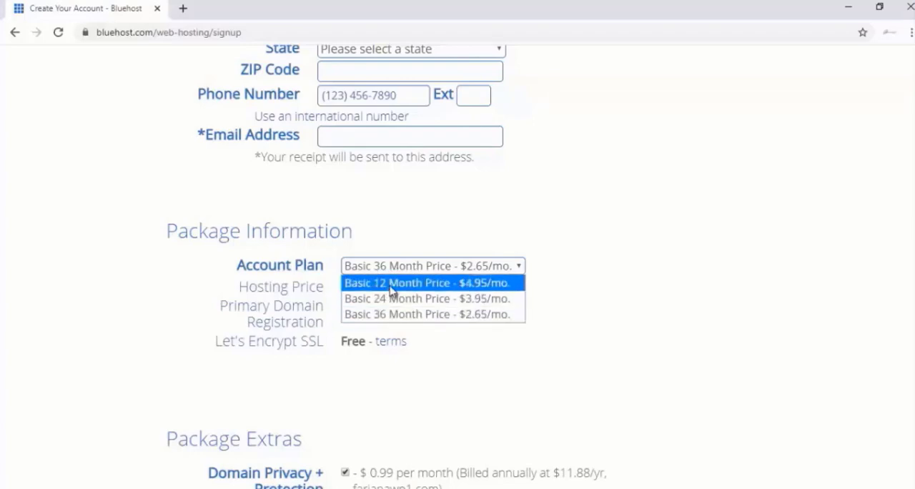
{"action": "left_click", "coordinate": [391, 286]}
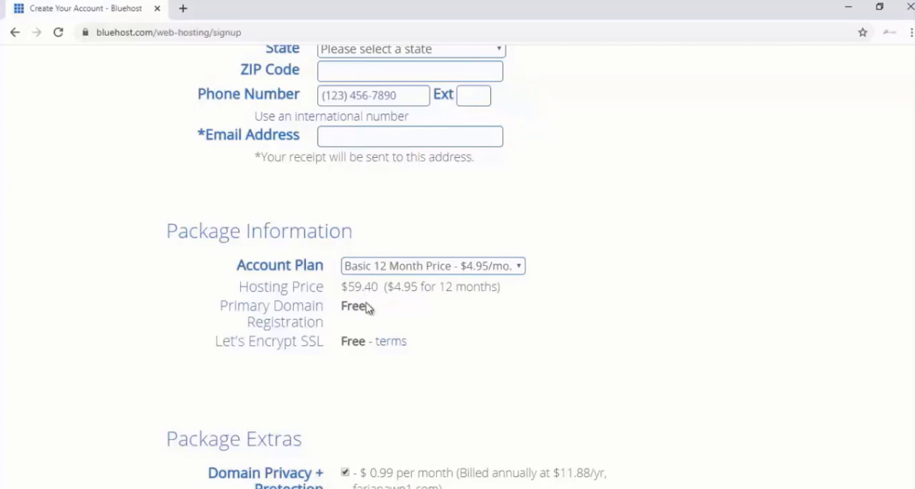
- Remove Domain Privacy + Protection, SiteLock Security - Find and Codeguard Basic from the package extras
{"action": "scroll", "coordinate": [372, 322], "scroll_direction": "down", "scroll_amount": 1}
{"action": "scroll", "coordinate": [286, 334], "scroll_direction": "down", "scroll_amount": 1}
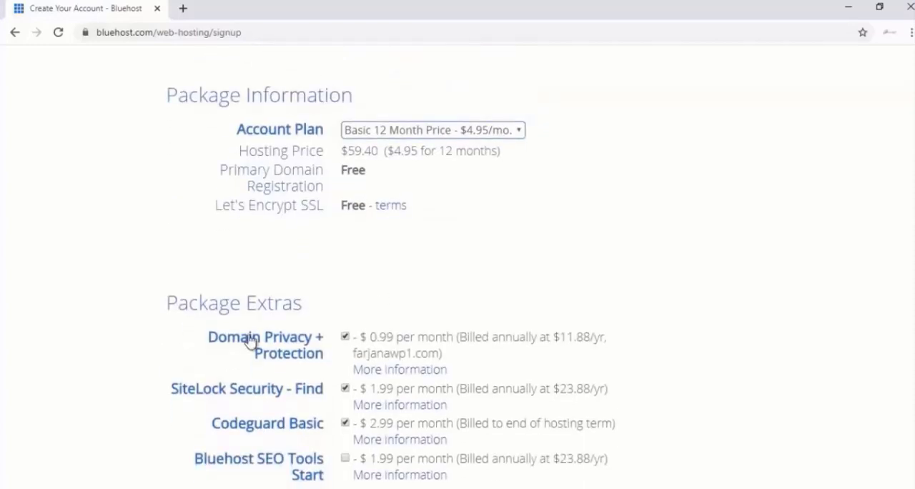
{"action": "scroll", "coordinate": [297, 325], "scroll_direction": "down", "scroll_amount": 1}
{"action": "scroll", "coordinate": [297, 325], "scroll_direction": "down", "scroll_amount": 1}
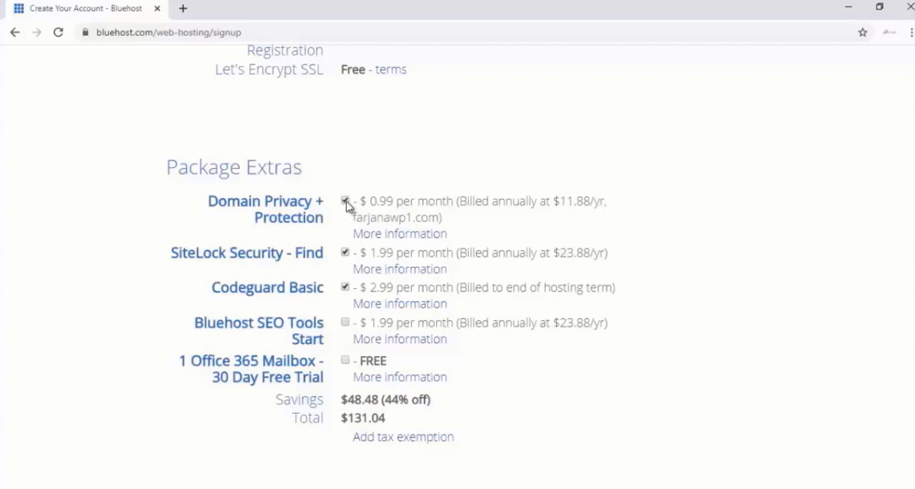
{"action": "left_click", "coordinate": [345, 202]}
{"action": "left_click", "coordinate": [346, 254]}
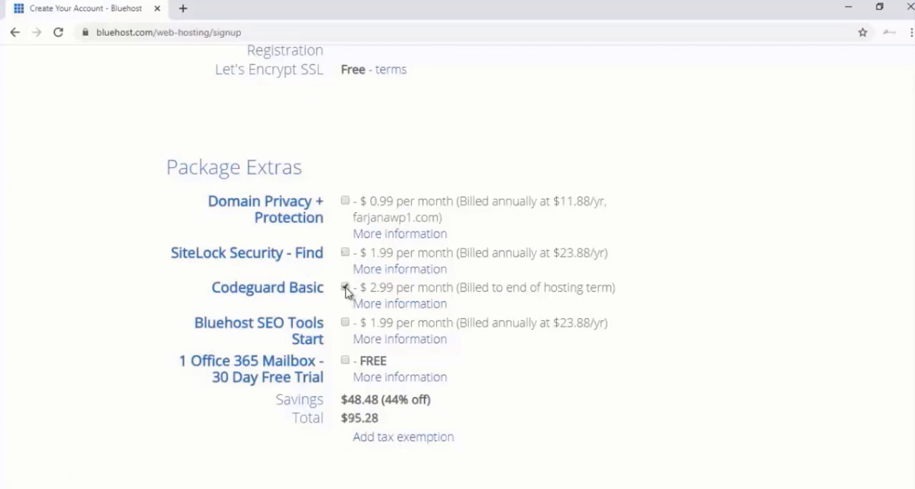
{"action": "left_click", "coordinate": [346, 288]}
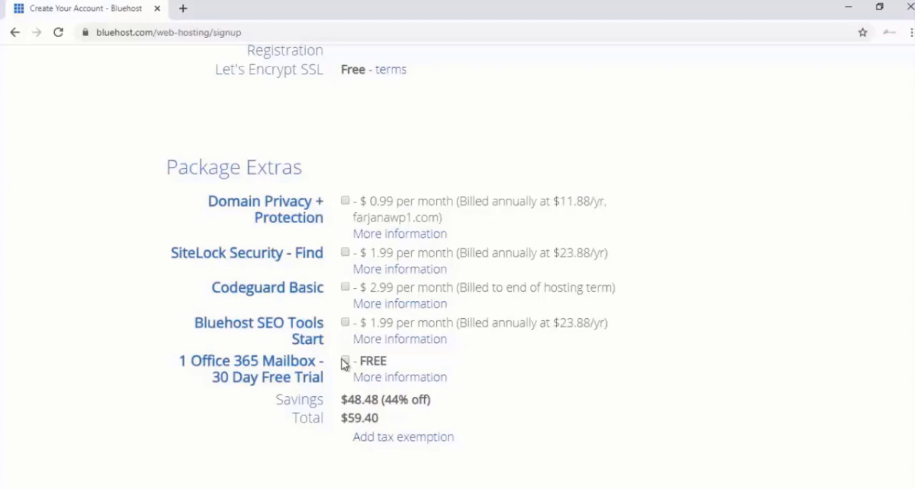
- Fill in the credit card details in the payment information, including the card's expiration month
{"action": "scroll", "coordinate": [350, 355], "scroll_direction": "down", "scroll_amount": 1}
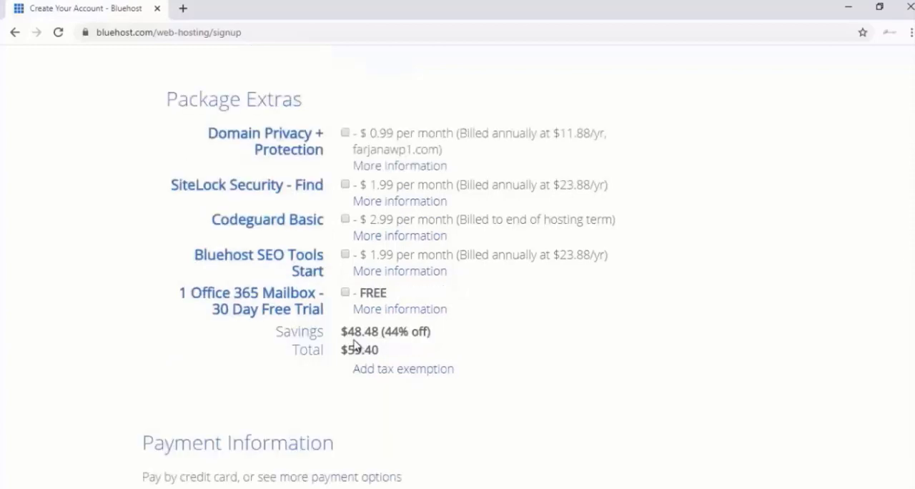
{"action": "scroll", "coordinate": [357, 356], "scroll_direction": "down", "scroll_amount": 1}
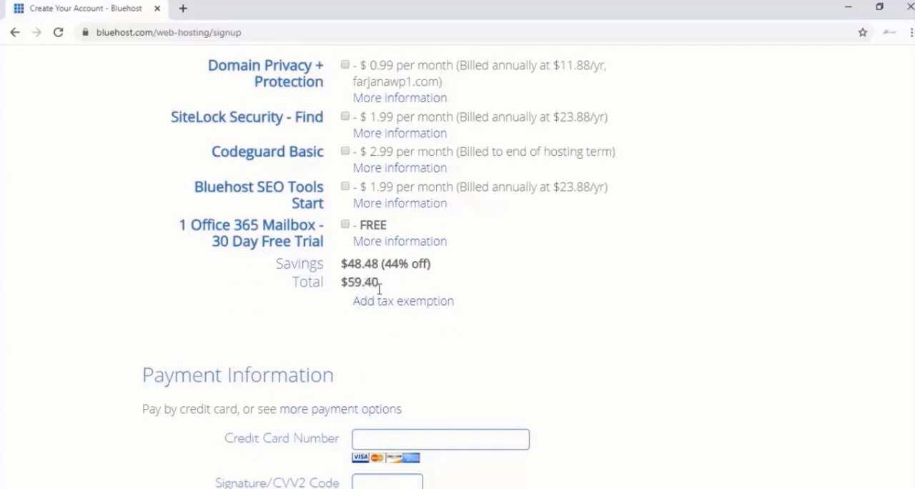
{"action": "scroll", "coordinate": [386, 289], "scroll_direction": "down", "scroll_amount": 2}
{"action": "scroll", "coordinate": [392, 259], "scroll_direction": "down", "scroll_amount": 1}
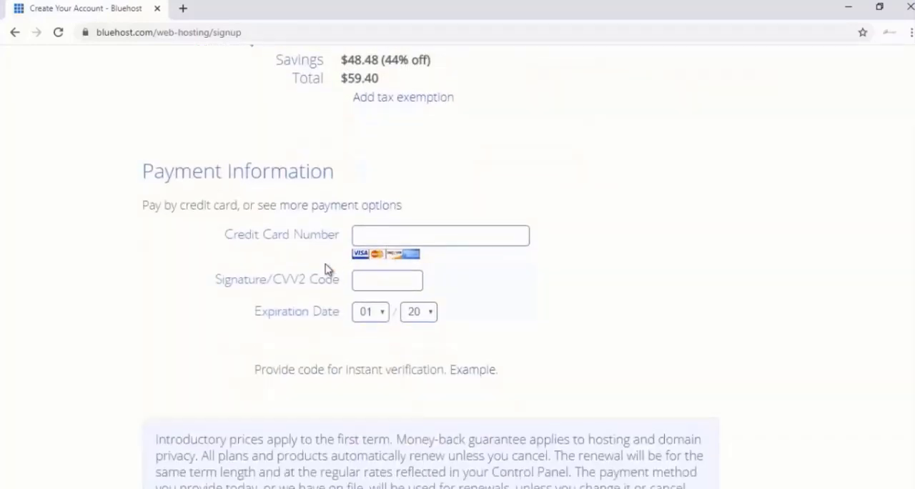
{"action": "scroll", "coordinate": [361, 250], "scroll_direction": "down", "scroll_amount": 1}
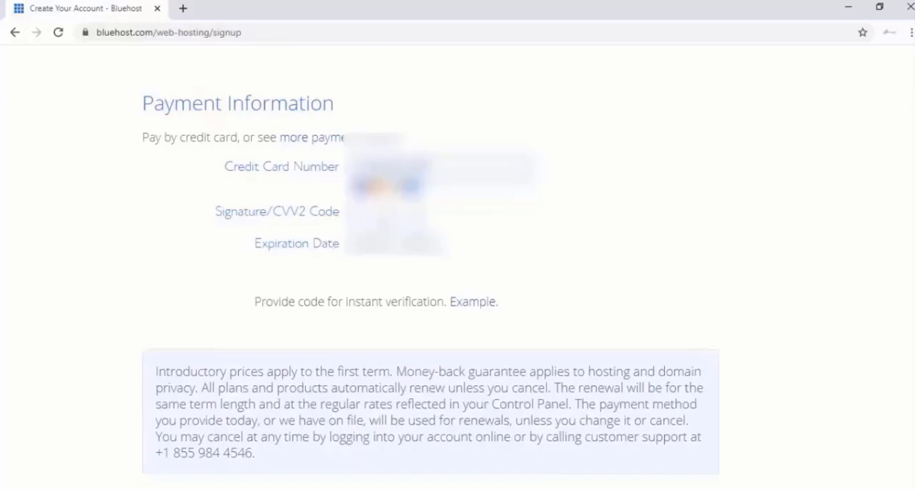
{"action": "left_click", "coordinate": [361, 243]}
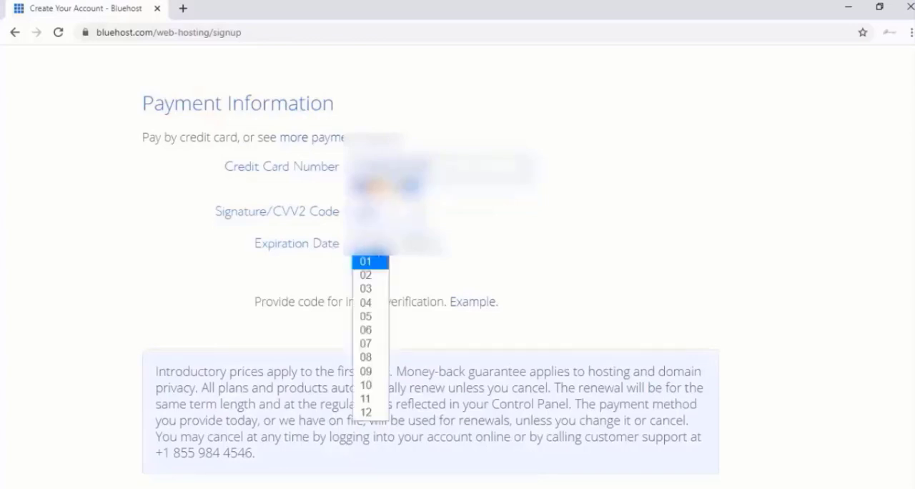
{"action": "left_click", "coordinate": [368, 289]}
- Agree to the Terms of Service, Cancellation Policy and Privacy Policy, and submit the hosting order
{"action": "scroll", "coordinate": [183, 428], "scroll_direction": "down", "scroll_amount": 1}
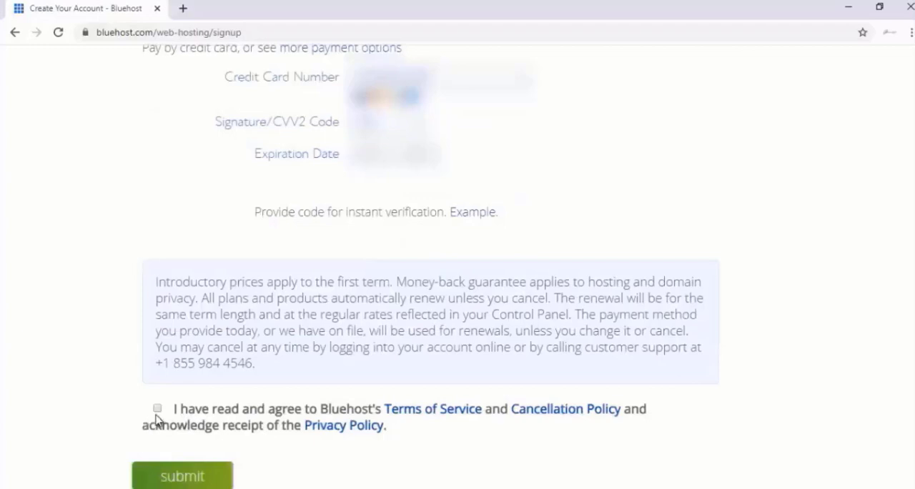
{"action": "left_click", "coordinate": [162, 413]}
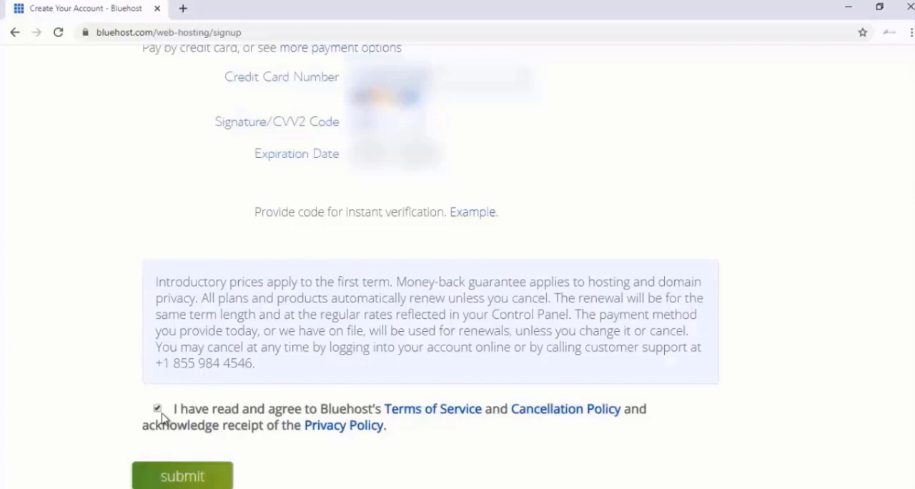
{"action": "left_click", "coordinate": [201, 475]}
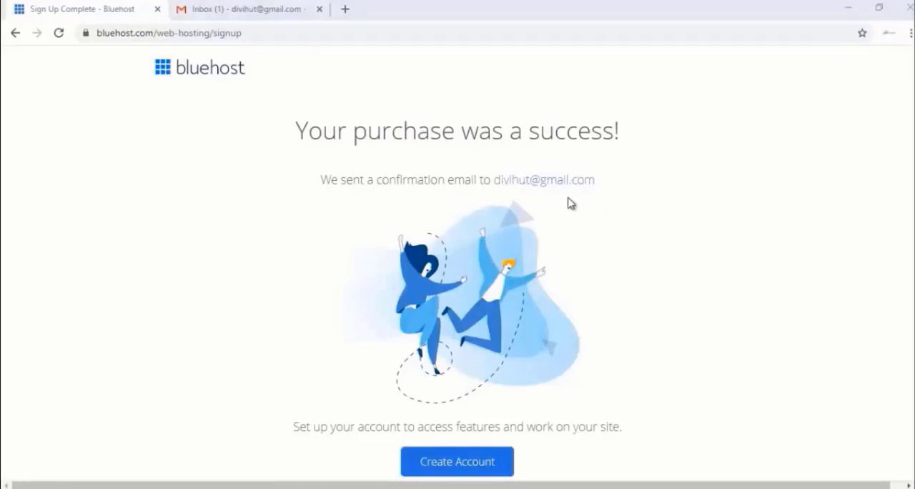
- Switch to Gmail, open Bluehost's WHOIS verification message for farjanawp.com and verify the email address
{"action": "left_click", "coordinate": [243, 8]}
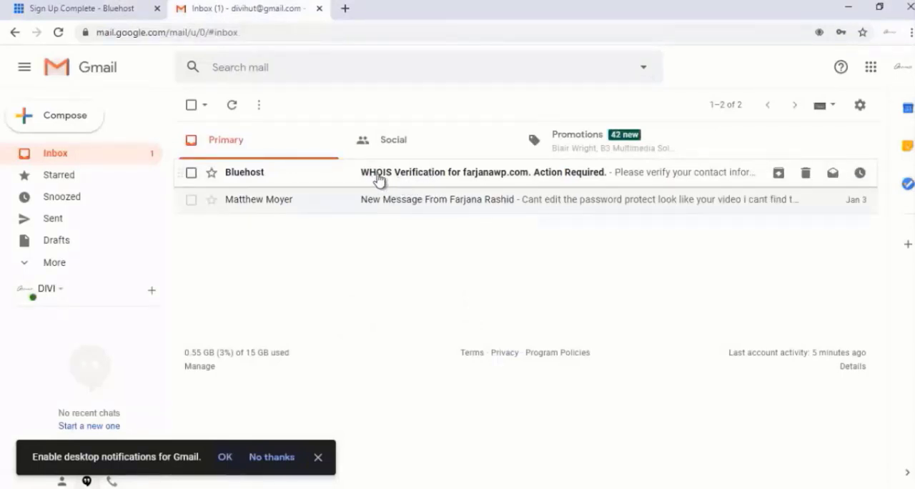
{"action": "left_click", "coordinate": [429, 179]}
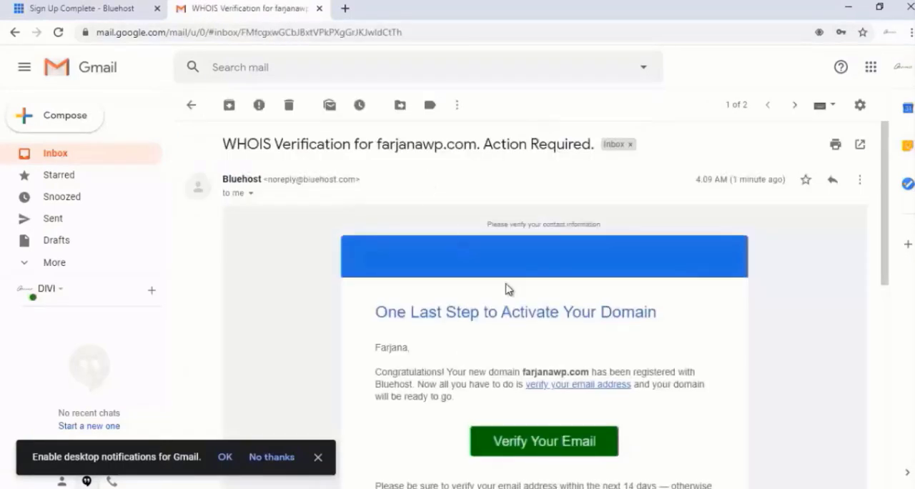
{"action": "scroll", "coordinate": [503, 289], "scroll_direction": "down", "scroll_amount": 2}
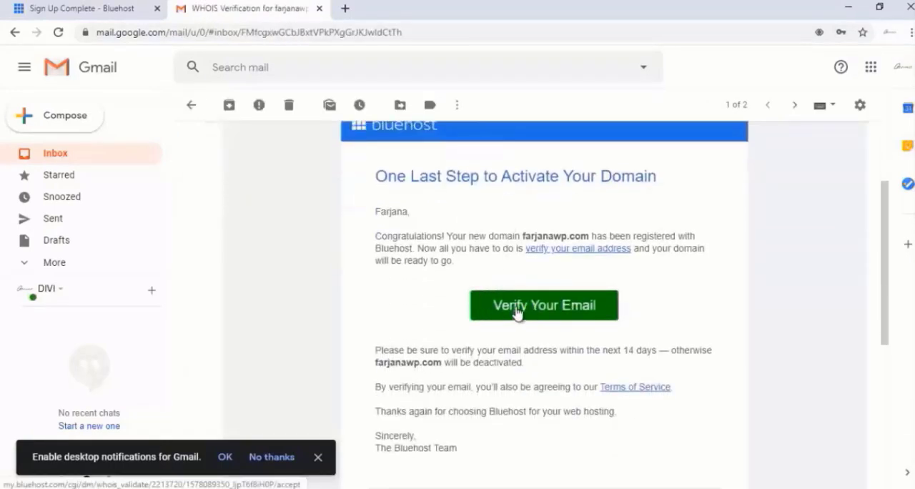
{"action": "left_click", "coordinate": [525, 306]}
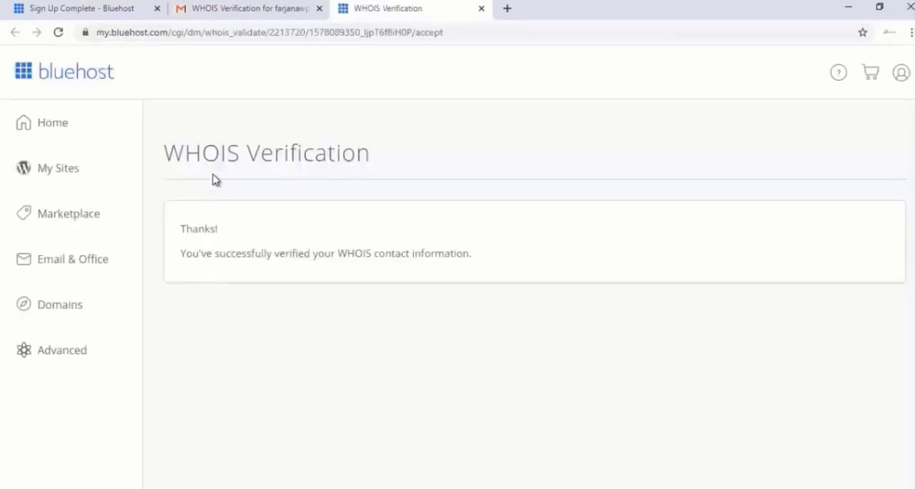
- Return to Gmail, open the Welcome to Bluehost! message and review its payment confirmation and billed products
{"action": "left_click", "coordinate": [202, 8]}
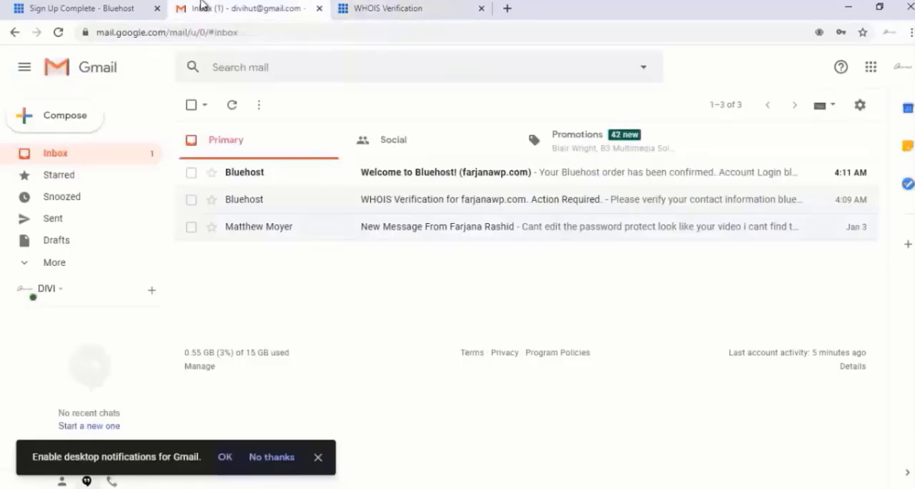
{"action": "left_click", "coordinate": [400, 177]}
{"action": "scroll", "coordinate": [390, 204], "scroll_direction": "down", "scroll_amount": 2}
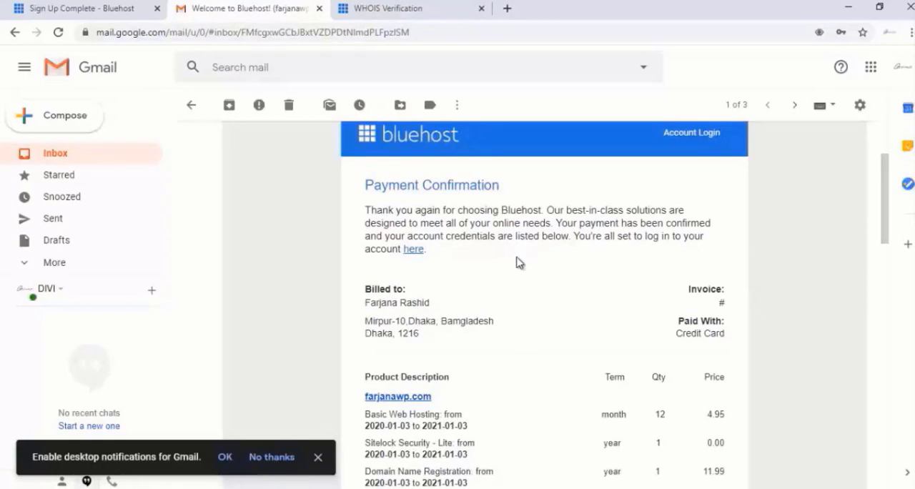
{"action": "scroll", "coordinate": [518, 261], "scroll_direction": "down", "scroll_amount": 2}
{"action": "scroll", "coordinate": [517, 261], "scroll_direction": "up", "scroll_amount": 2}
{"action": "scroll", "coordinate": [516, 261], "scroll_direction": "down", "scroll_amount": 1}
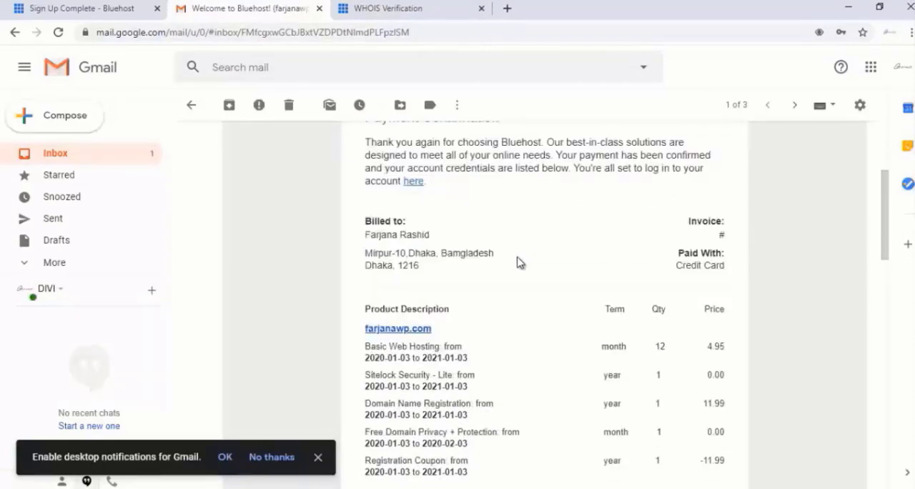
{"action": "scroll", "coordinate": [519, 262], "scroll_direction": "down", "scroll_amount": 3}
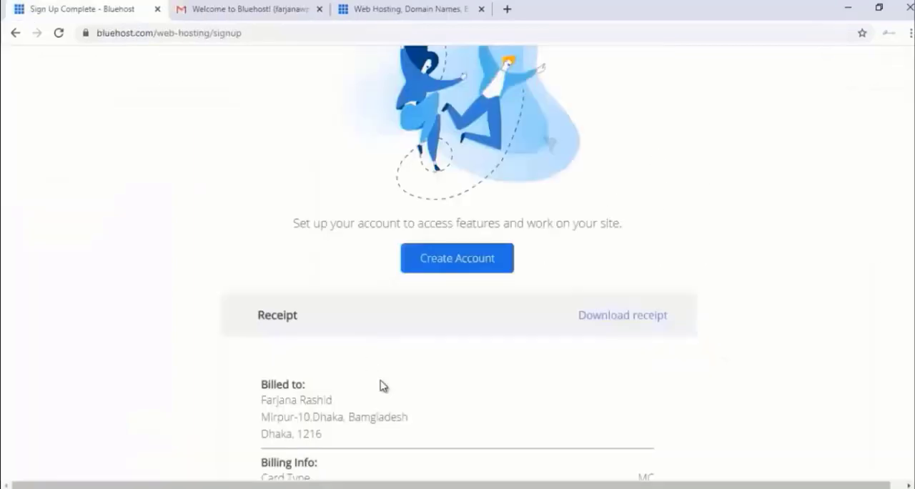
- Return to Bluehost's completed sign-up page and start creating the hosting account
{"action": "scroll", "coordinate": [381, 384], "scroll_direction": "down", "scroll_amount": 3}
{"action": "scroll", "coordinate": [382, 382], "scroll_direction": "up", "scroll_amount": 2}
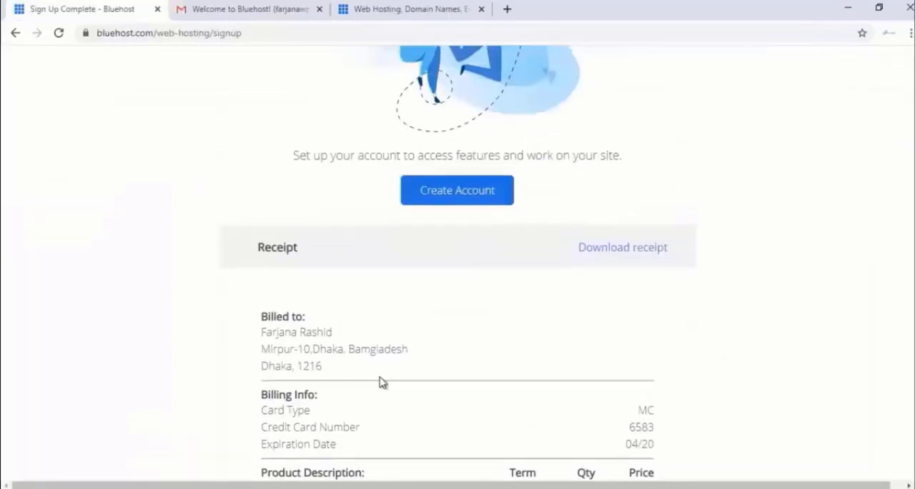
{"action": "left_click", "coordinate": [429, 199]}
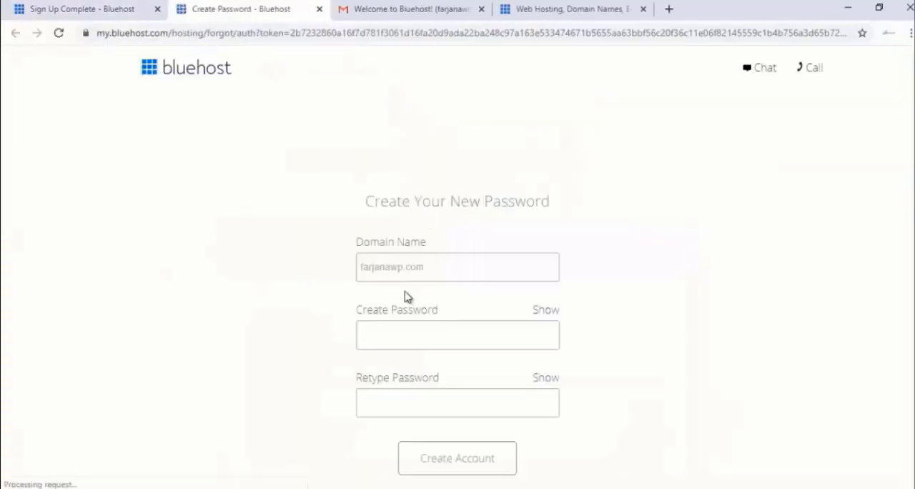
- Enter the new hosting account password for farjanawp.com and retype it for confirmation
{"action": "scroll", "coordinate": [404, 294], "scroll_direction": "down", "scroll_amount": 1}
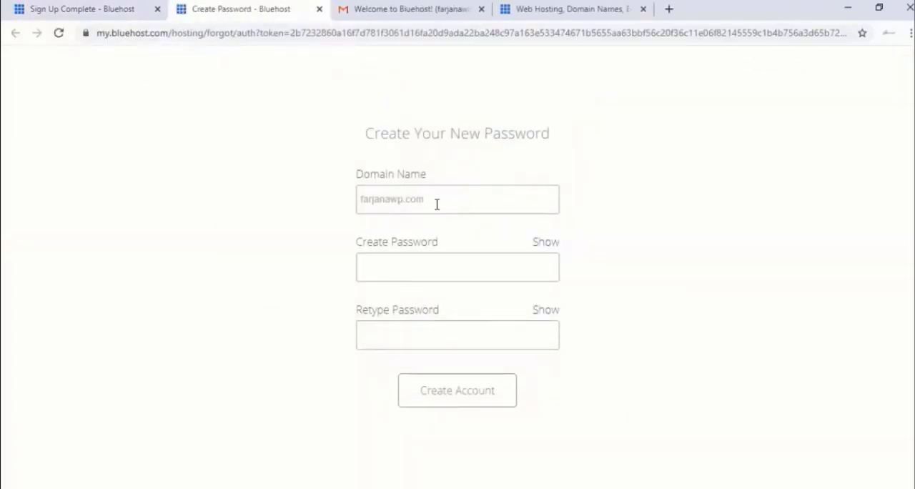
{"action": "left_click", "coordinate": [402, 268]}
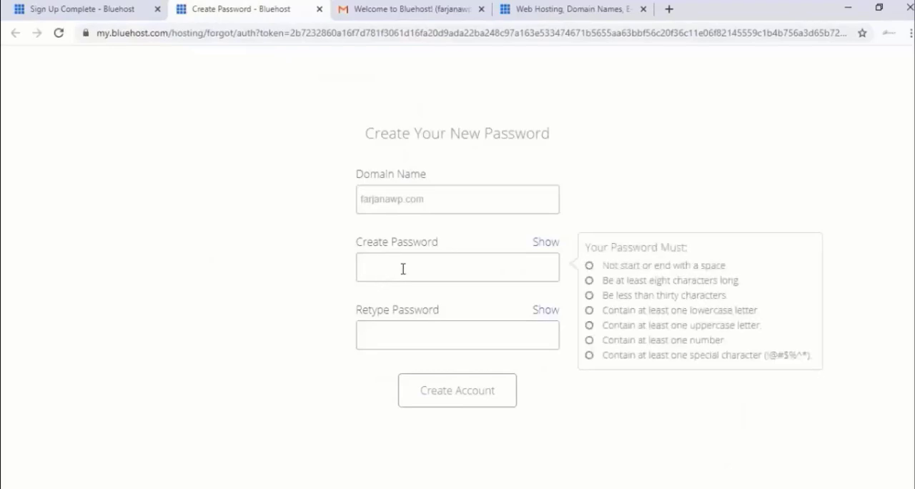
{"action": "type", "text": "abc"}
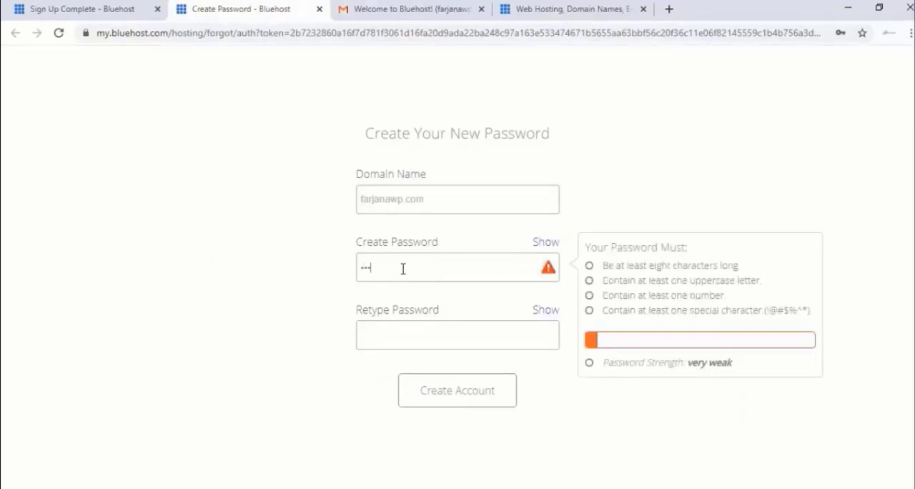
{"action": "type", "text": "••••••••••"}
{"action": "left_click", "coordinate": [407, 340]}
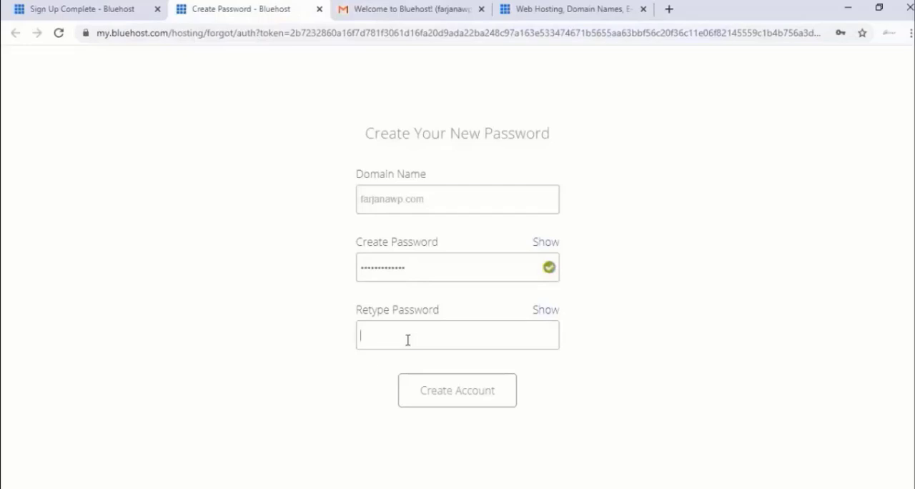
{"action": "type", "text": "•••••••••••••"}
- Agree to Bluehost's Privacy Policy and Terms of Service, create the account and save the password in the browser
{"action": "left_click", "coordinate": [301, 378]}
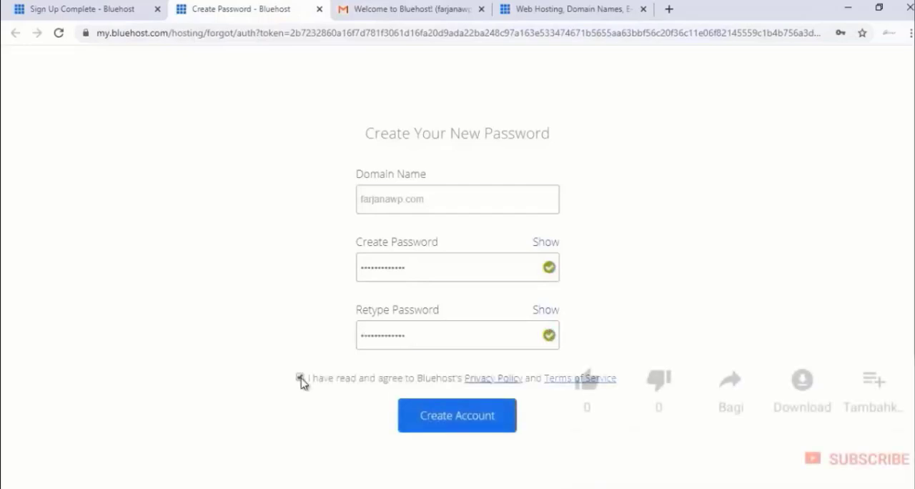
{"action": "left_click", "coordinate": [467, 427]}
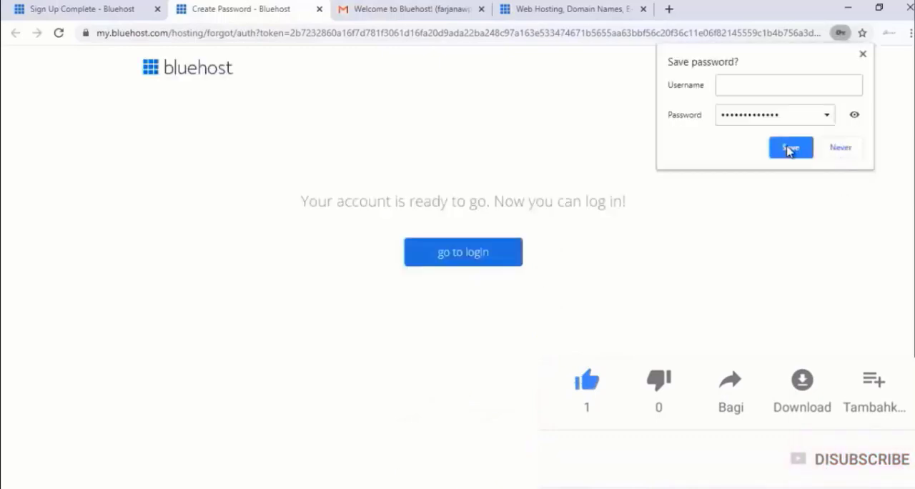
{"action": "left_click", "coordinate": [789, 148]}
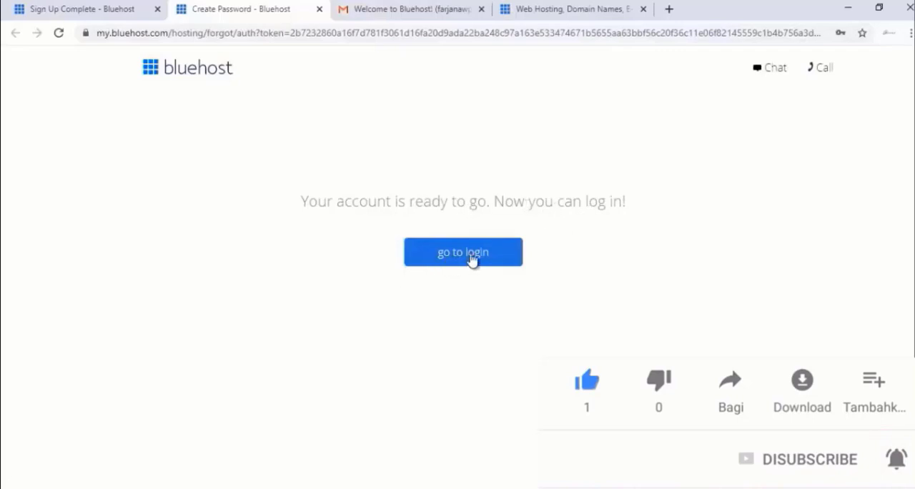
- Log in to the hosting account for farjanawp.com with the account password and save the login in the browser
{"action": "left_click", "coordinate": [471, 258]}
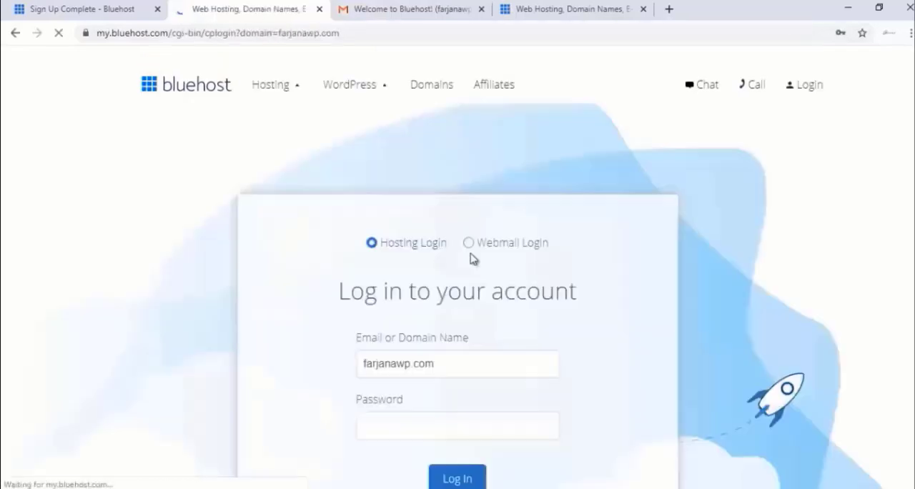
{"action": "left_click", "coordinate": [386, 426]}
{"action": "scroll", "coordinate": [293, 406], "scroll_direction": "down", "scroll_amount": 2}
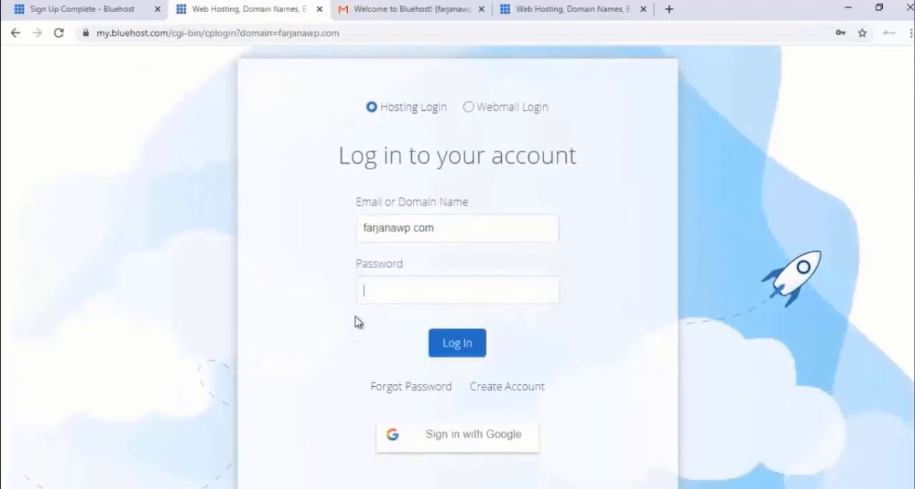
{"action": "left_click", "coordinate": [418, 296]}
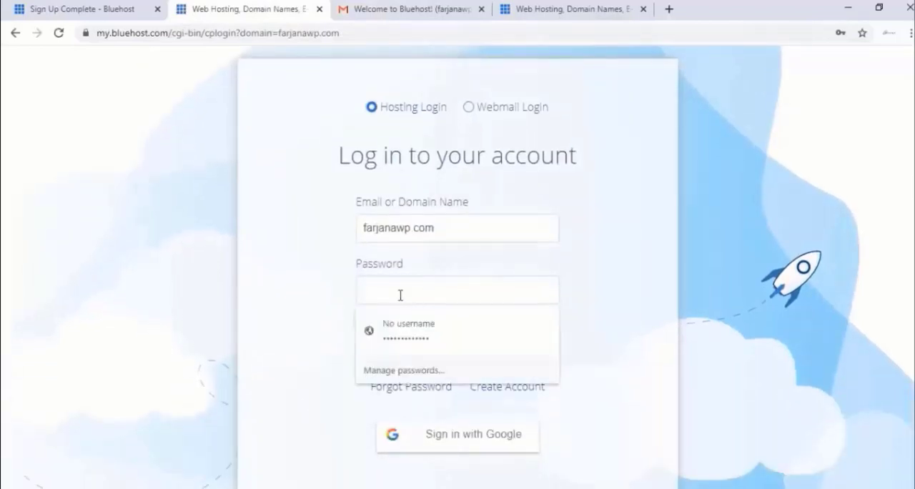
{"action": "left_click", "coordinate": [336, 291]}
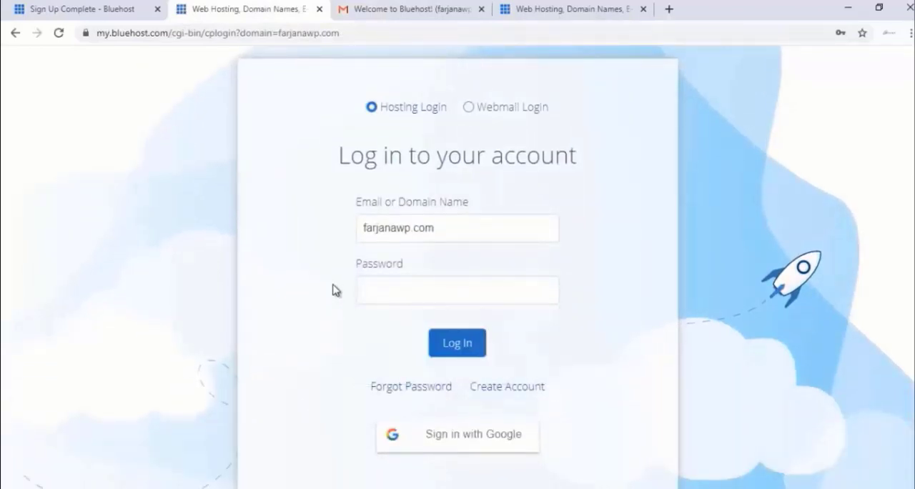
{"action": "left_click", "coordinate": [457, 343]}
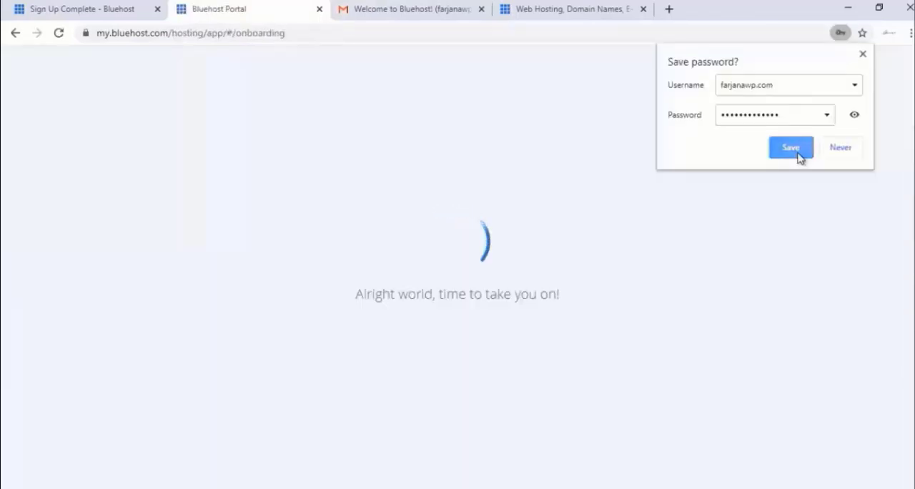
{"action": "left_click", "coordinate": [795, 152]}
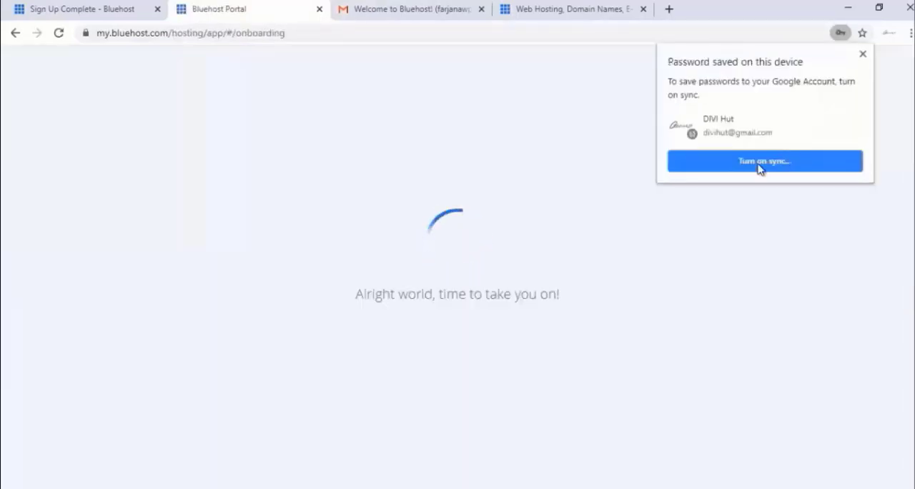
- Skip the onboarding questions about the kind of site and get started with the Bluehost dashboard
{"action": "scroll", "coordinate": [729, 205], "scroll_direction": "down", "scroll_amount": 2}
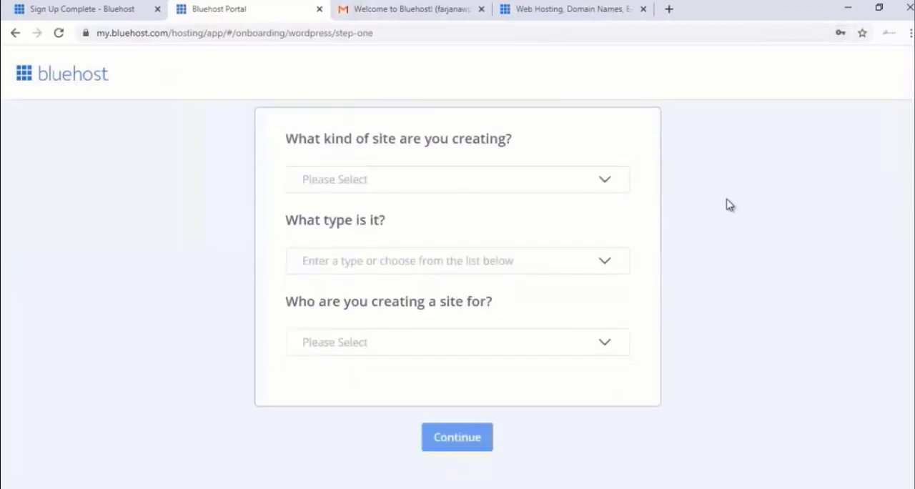
{"action": "left_click", "coordinate": [497, 480]}
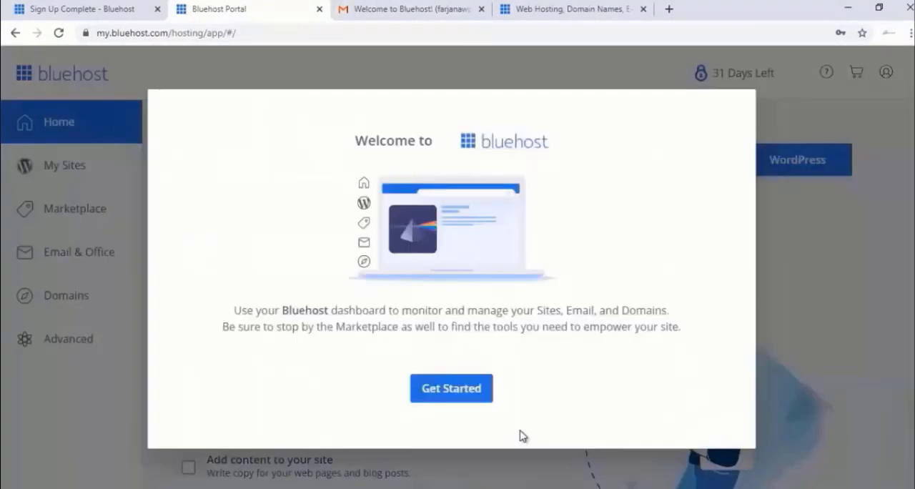
{"action": "left_click", "coordinate": [477, 398]}
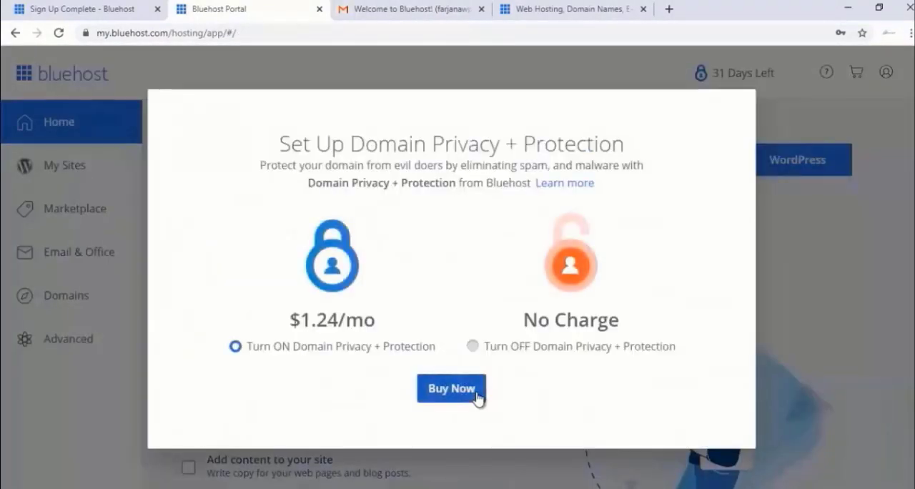
- Turn off Domain Privacy + Protection and decline its free trial
{"action": "left_click", "coordinate": [527, 351]}
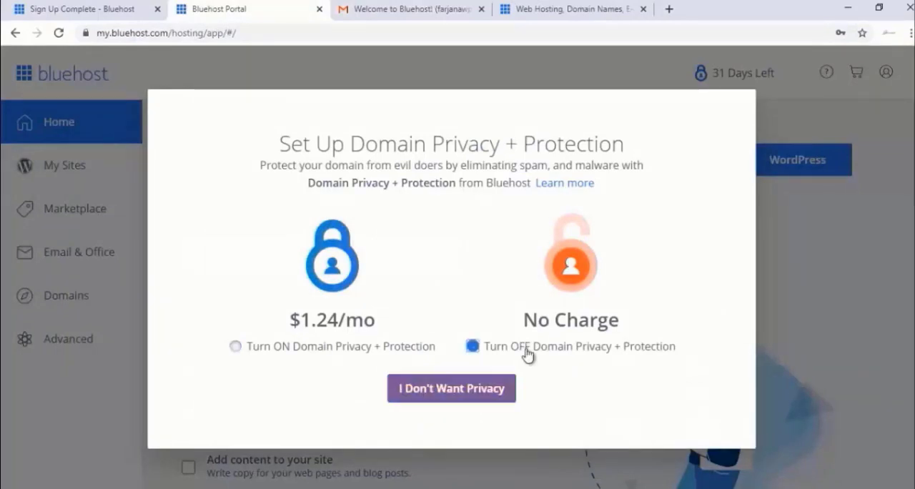
{"action": "left_click", "coordinate": [490, 389]}
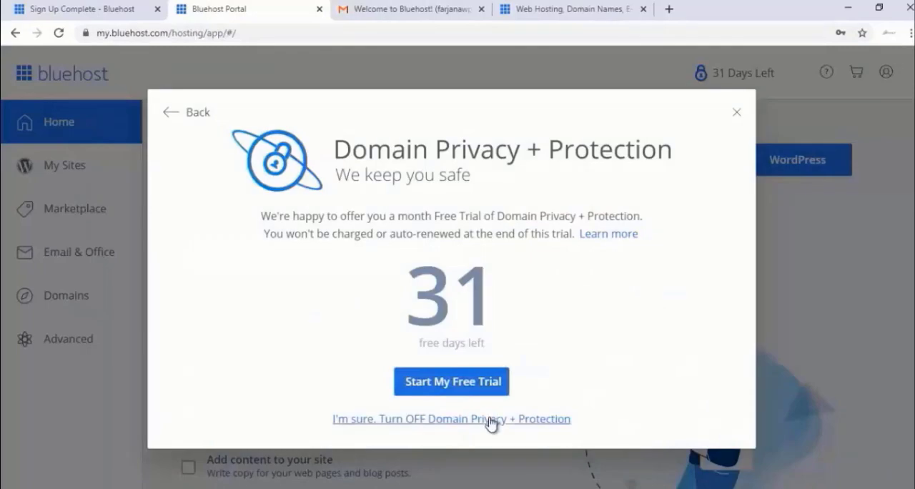
{"action": "left_click", "coordinate": [490, 422]}
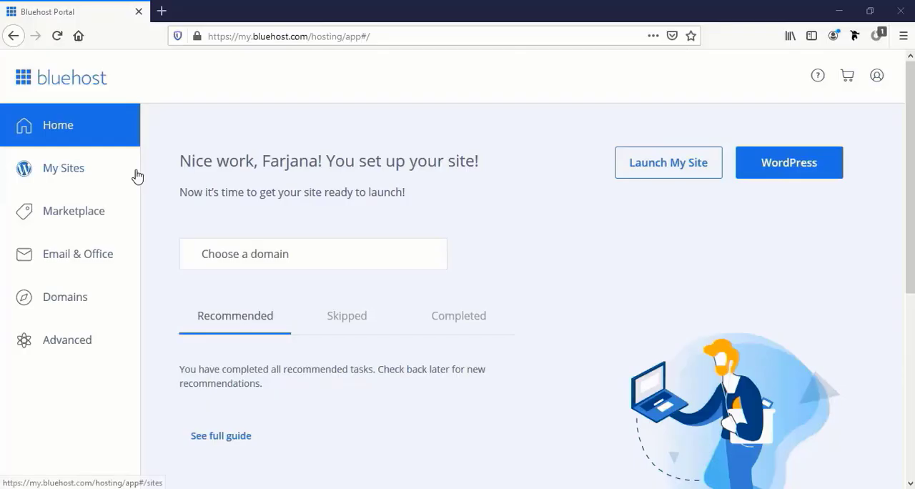
- Start creating a new WordPress site from My Sites and set its site name to "Wordpress Website"
{"action": "left_click", "coordinate": [68, 178]}
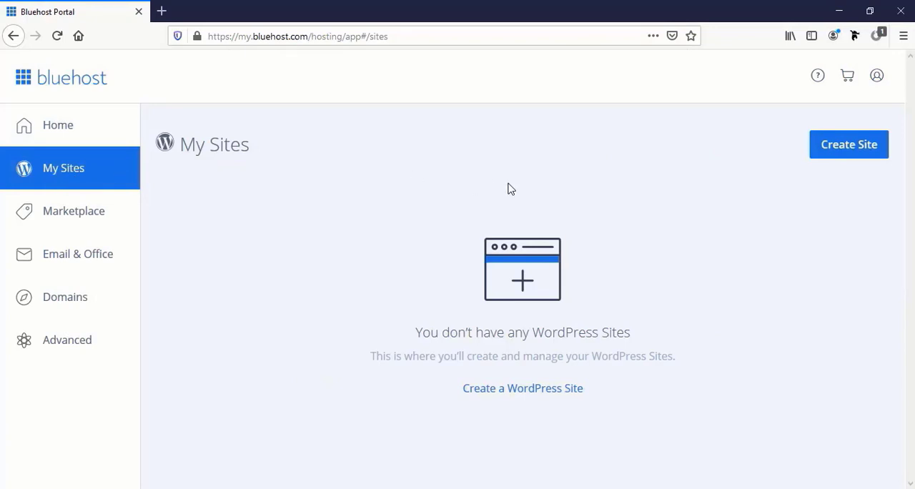
{"action": "left_click", "coordinate": [843, 152]}
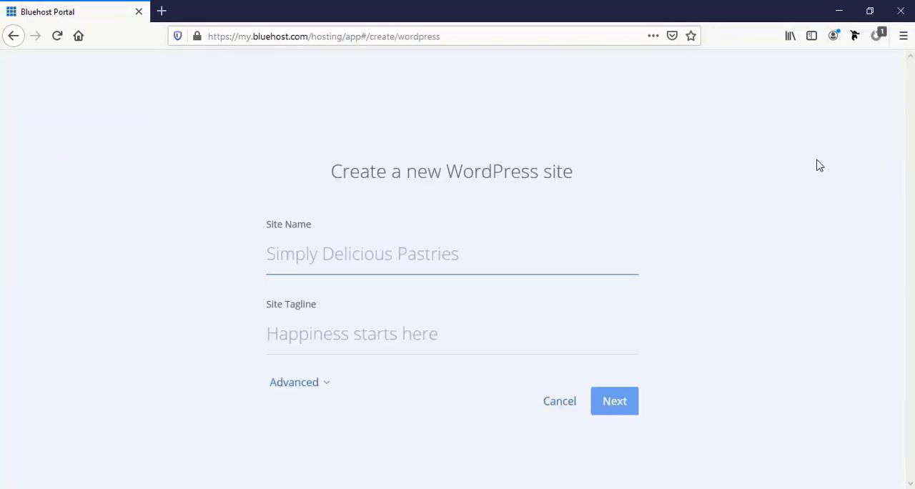
{"action": "left_click", "coordinate": [292, 255]}
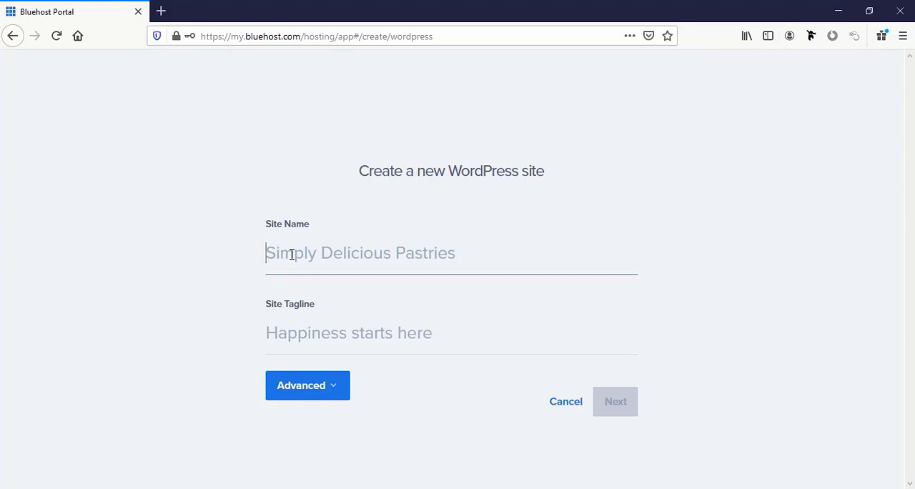
{"action": "type", "text": "Wordpress we"}
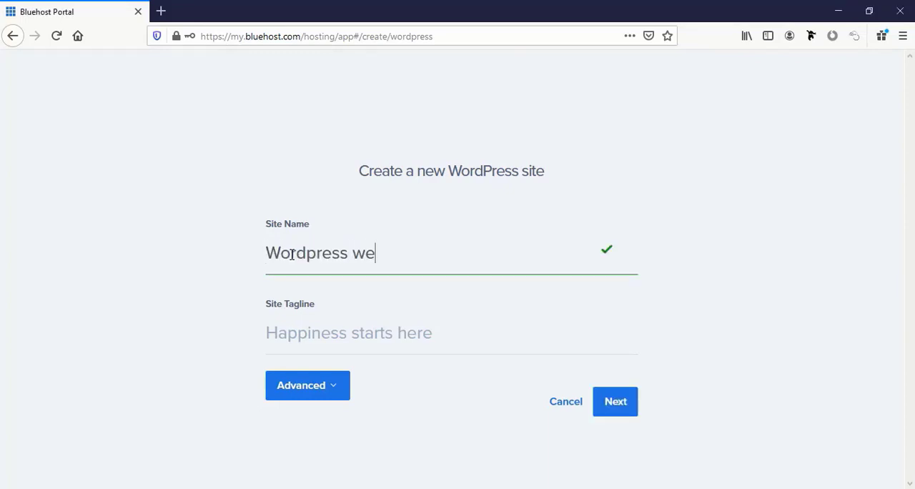
{"action": "type", "text": "bsite"}
{"action": "key", "text": "Left"}
{"action": "key", "text": "Left"}
{"action": "key", "text": "Left"}
{"action": "key", "text": "Left"}
{"action": "key", "text": "Left"}
{"action": "key", "text": "Left"}
{"action": "key", "text": "BackSpace"}
{"action": "type", "text": "W"}
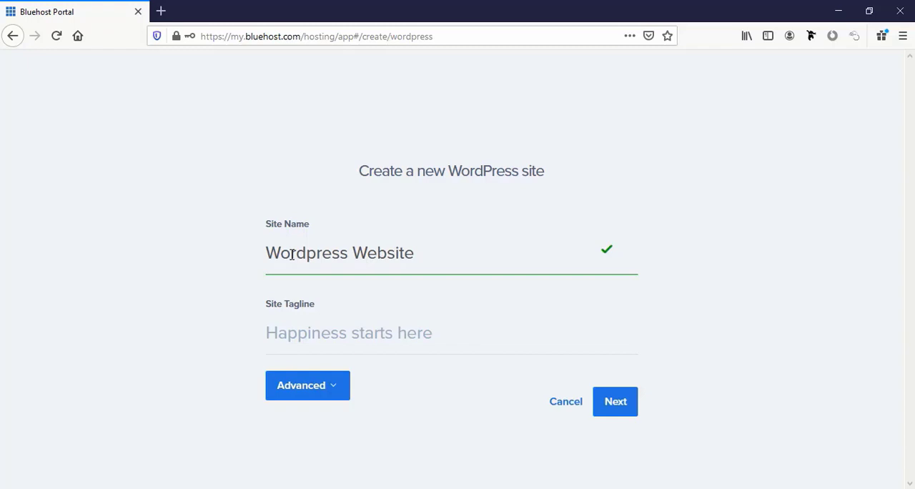
- Set the site tagline to "Complete Tutorial by" followed by the author's first name
{"action": "left_click", "coordinate": [290, 333]}
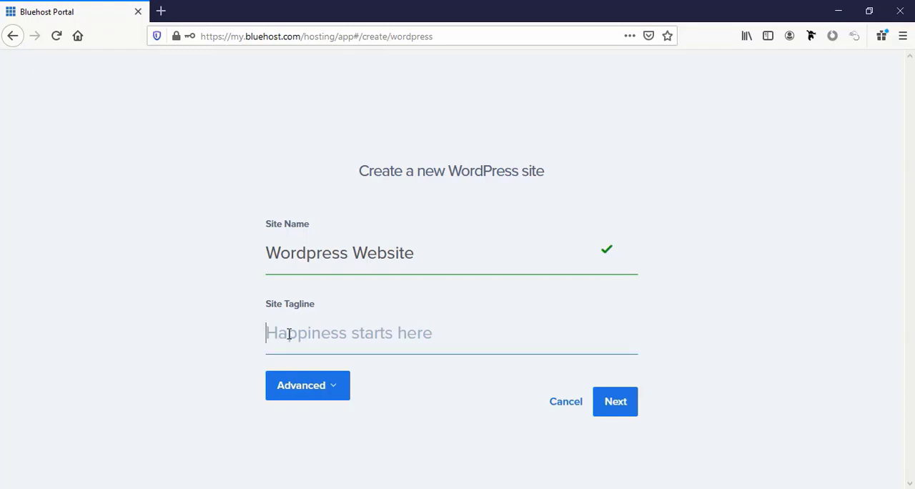
{"action": "type", "text": "Complete "}
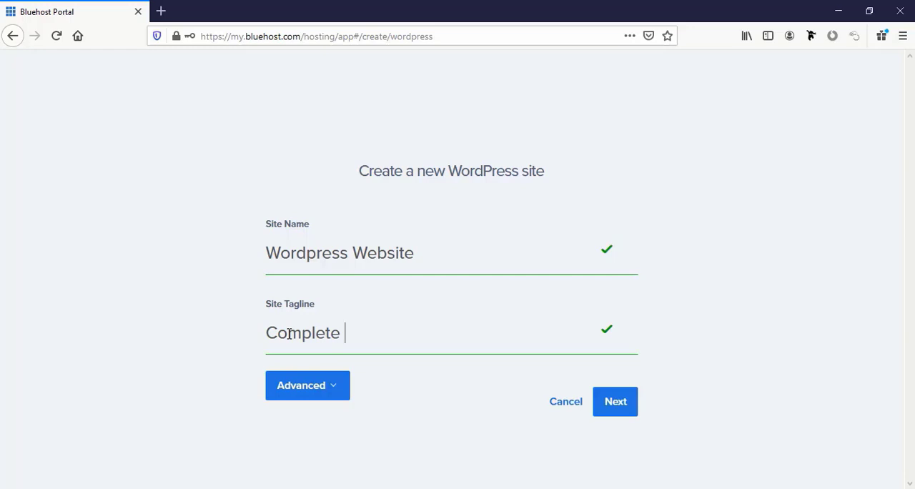
{"action": "type", "text": "Tutorial by Far"}
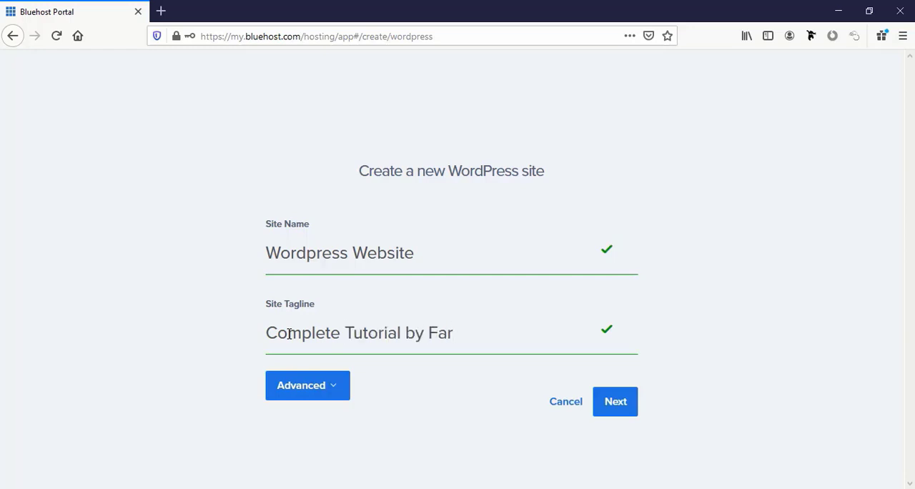
{"action": "type", "text": "jana"}
- Show the new site's advanced settings and fill in the email address and WordPress admin username
{"action": "left_click", "coordinate": [315, 398]}
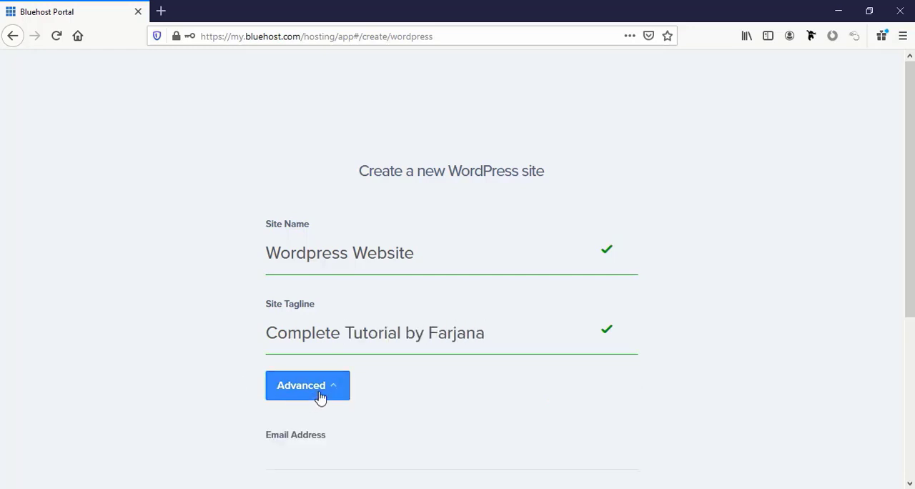
{"action": "scroll", "coordinate": [240, 353], "scroll_direction": "down", "scroll_amount": 4}
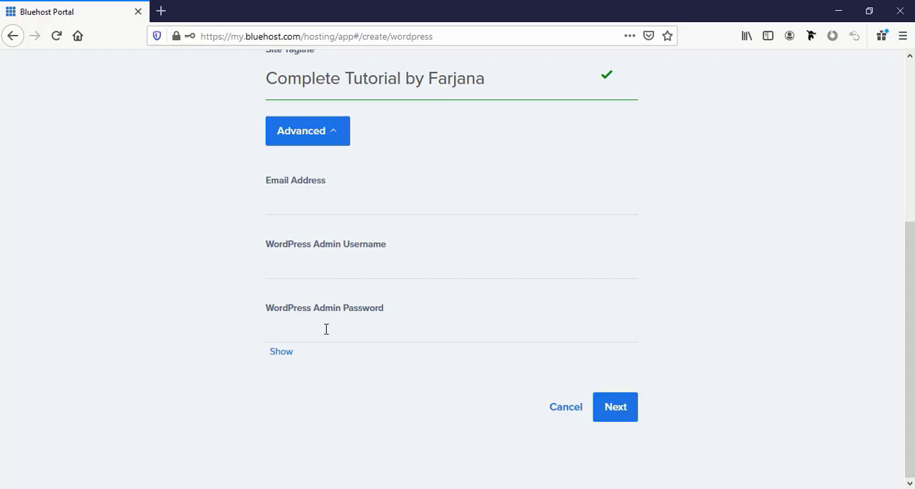
{"action": "left_click", "coordinate": [289, 197]}
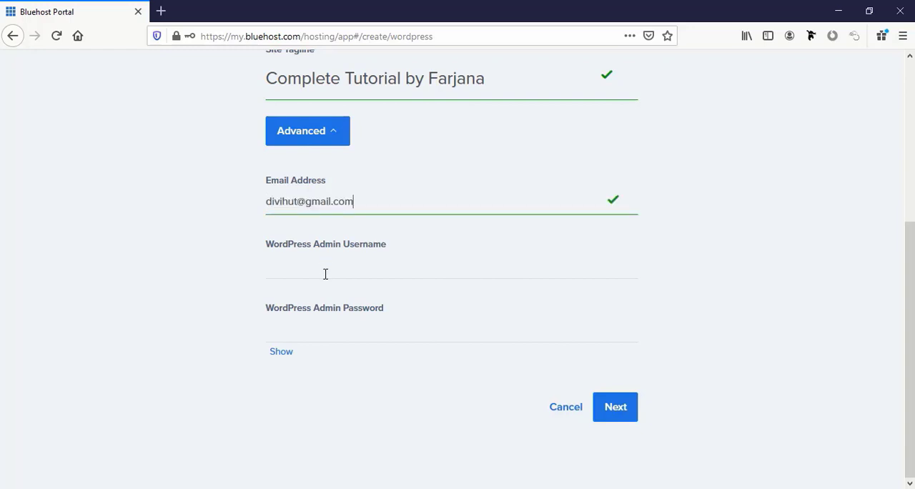
{"action": "left_click", "coordinate": [325, 274]}
{"action": "key", "text": "Escape"}
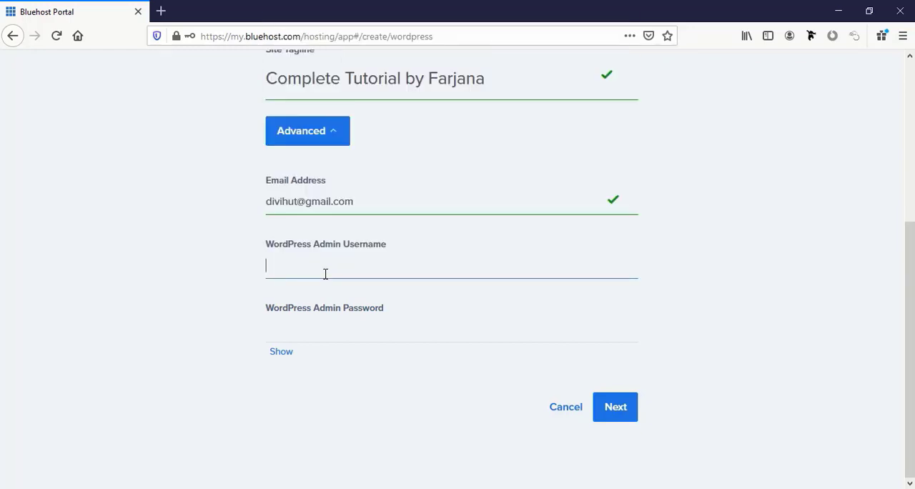
{"action": "type", "text": "adminfarjana"}
- Enter a WordPress admin password with a number and upper- and lower-case letters, and continue to the domain choice
{"action": "left_click", "coordinate": [286, 334]}
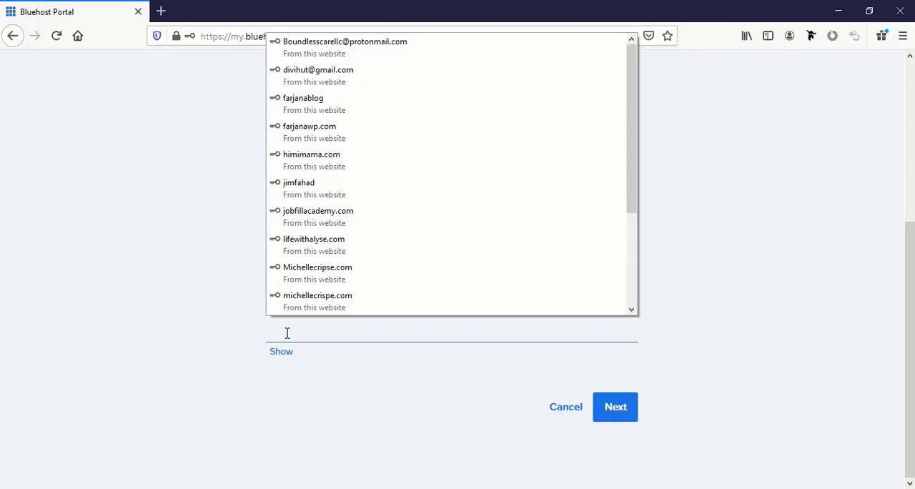
{"action": "type", "text": "•••••••••••••"}
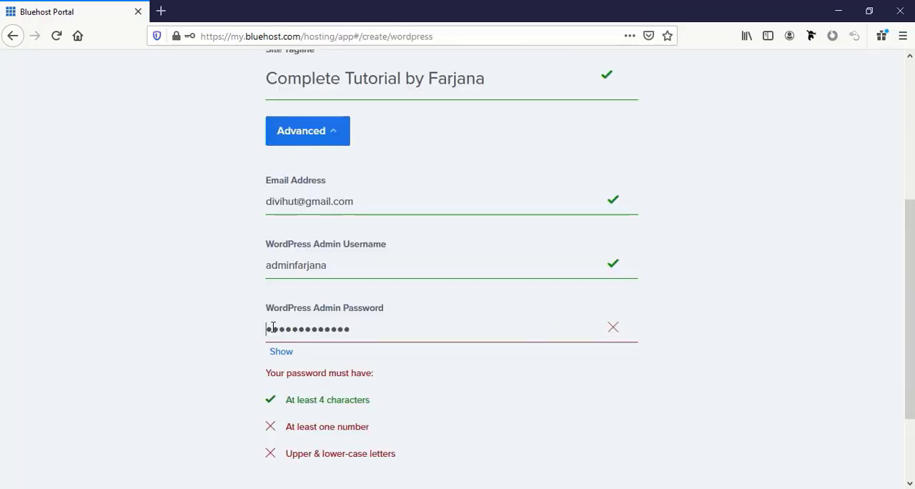
{"action": "type", "text": "F1"}
{"action": "scroll", "coordinate": [396, 333], "scroll_direction": "down", "scroll_amount": 3}
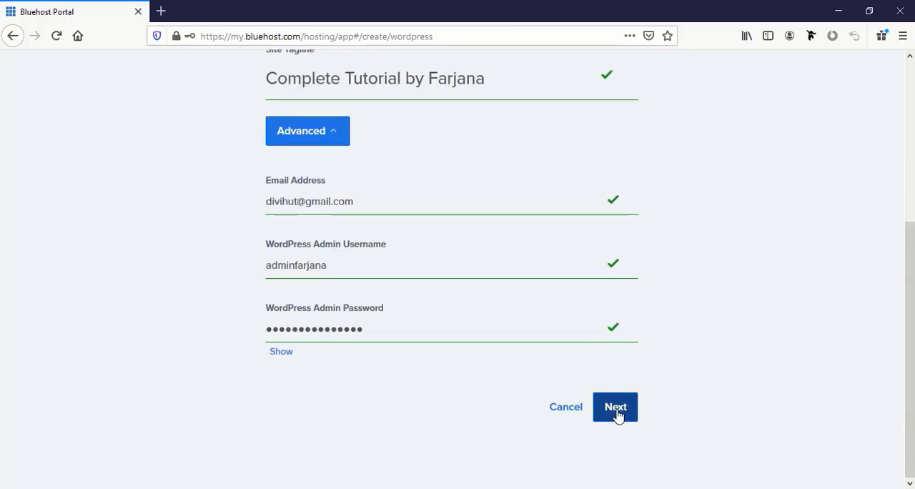
{"action": "left_click", "coordinate": [616, 408]}
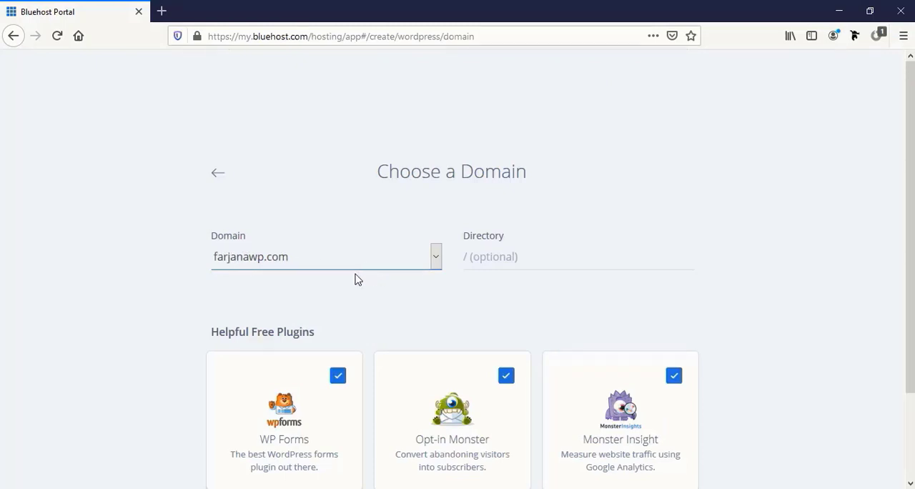
- Install WordPress on farjanawp.com with the directory left empty and the three suggested free plugins kept
{"action": "left_click", "coordinate": [501, 258]}
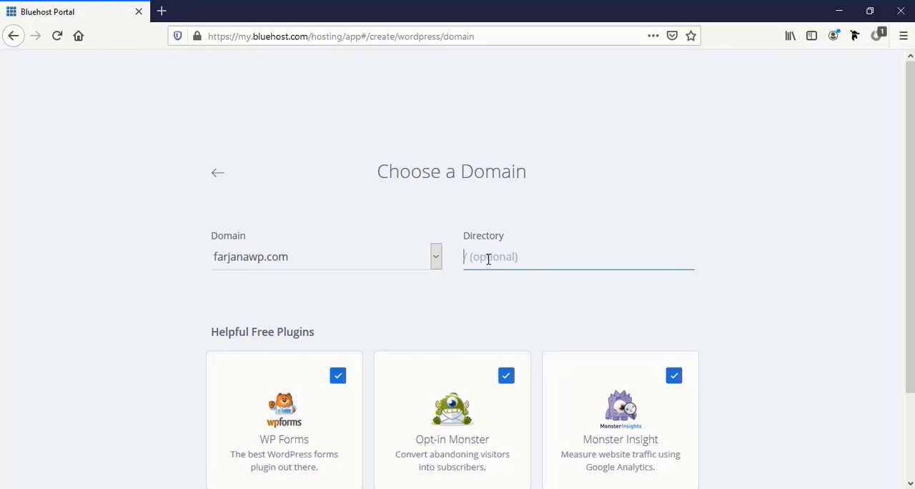
{"action": "scroll", "coordinate": [496, 265], "scroll_direction": "down", "scroll_amount": 3}
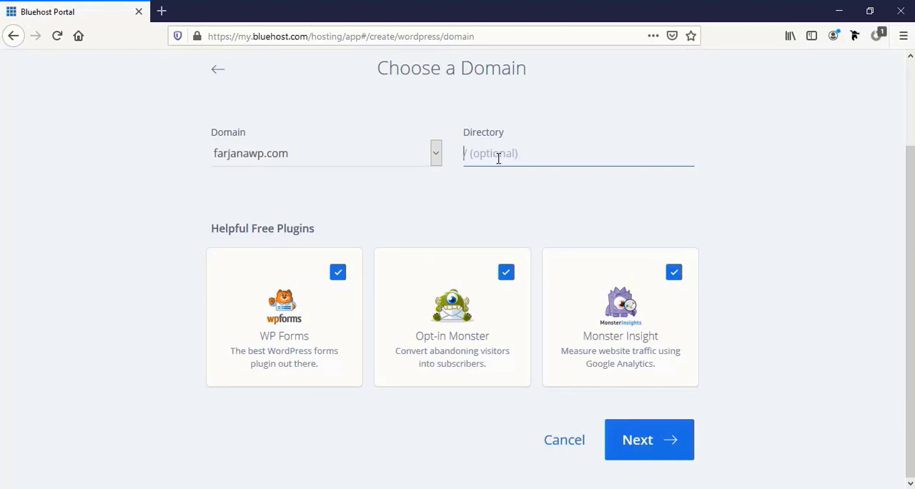
{"action": "left_click", "coordinate": [641, 450]}
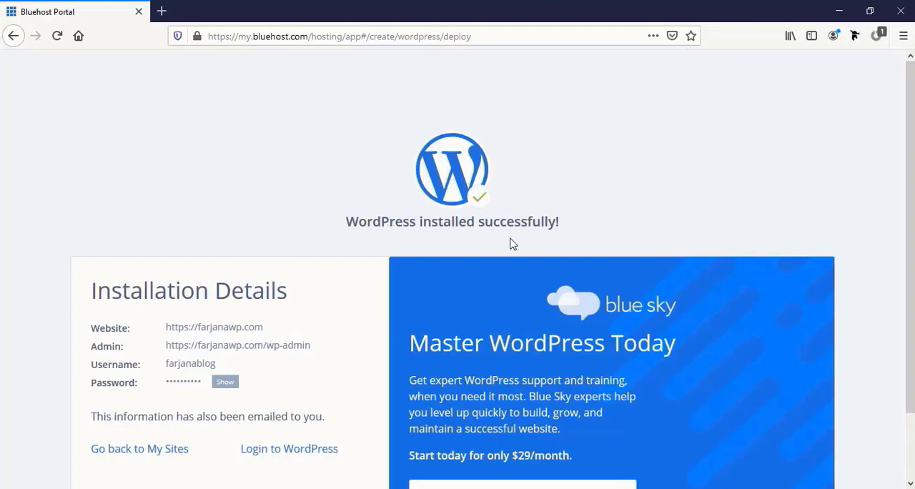
- Review the WordPress installation details and log in to the new site's WordPress dashboard
{"action": "scroll", "coordinate": [110, 253], "scroll_direction": "down", "scroll_amount": 2}
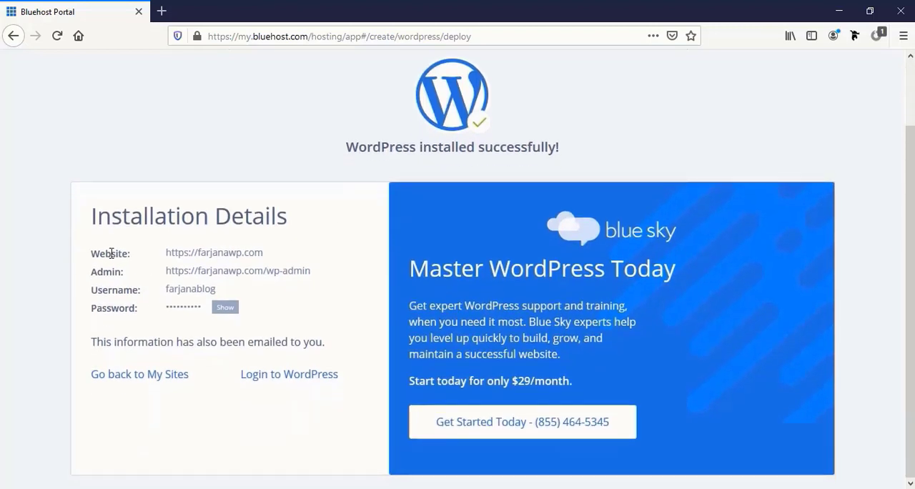
{"action": "double_click", "coordinate": [191, 251]}
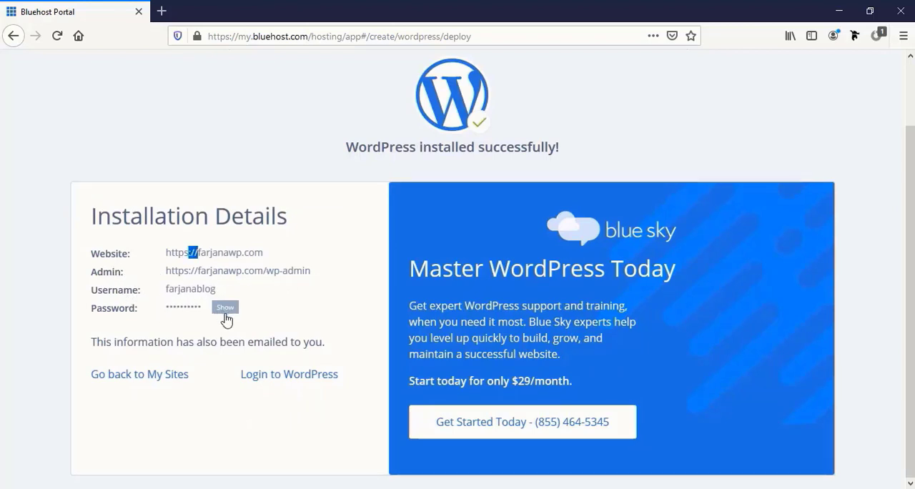
{"action": "left_click", "coordinate": [289, 378]}
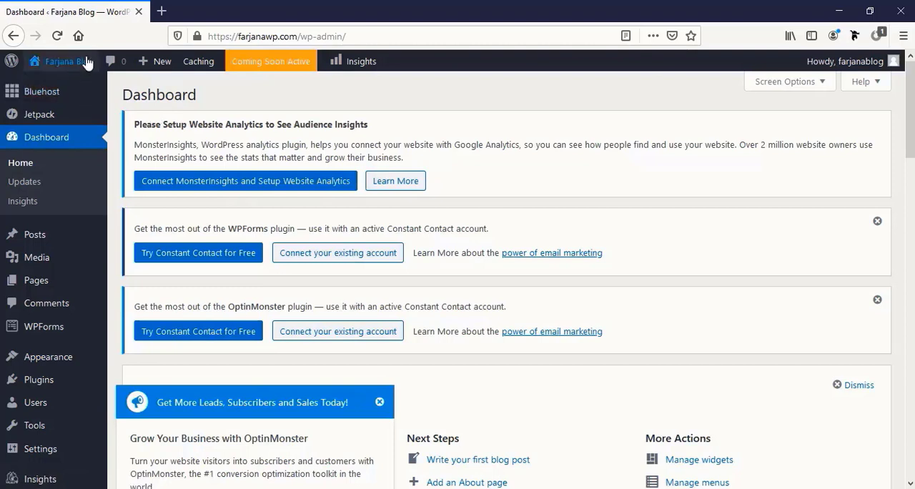
- Open the live site in a new browser tab and look through its default home page
{"action": "mouse_move", "coordinate": [78, 62]}
{"action": "middle_click", "coordinate": [72, 85]}
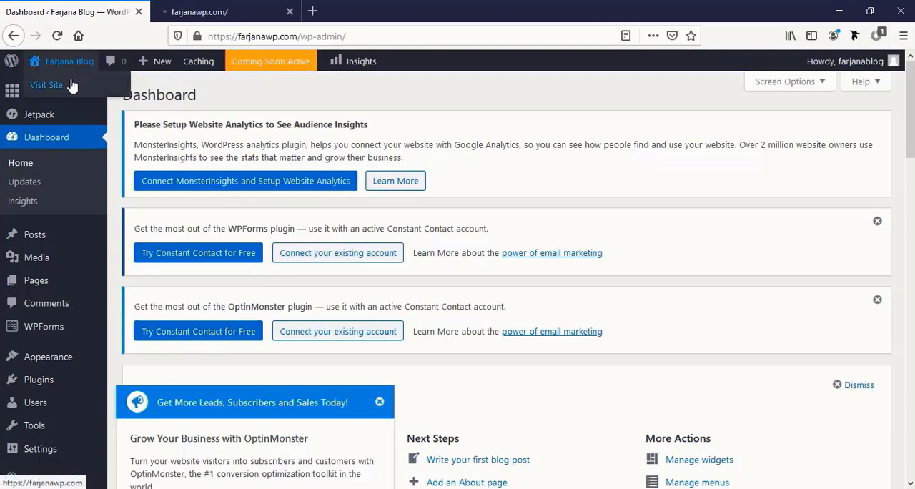
{"action": "left_click", "coordinate": [211, 11]}
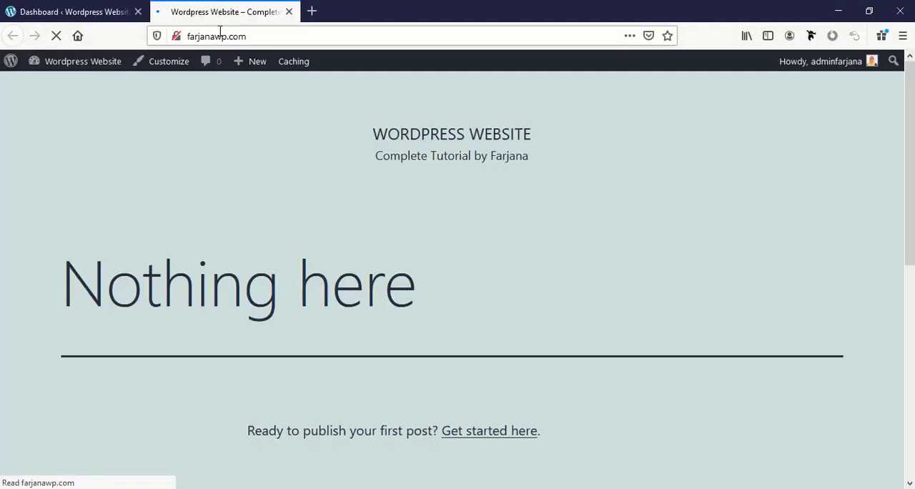
{"action": "mouse_move", "coordinate": [249, 62]}
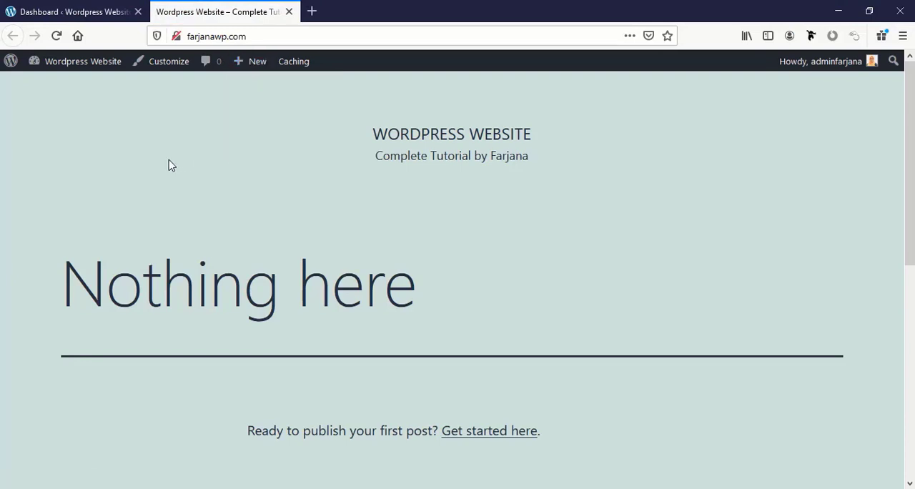
{"action": "scroll", "coordinate": [812, 292], "scroll_direction": "down", "scroll_amount": 2}
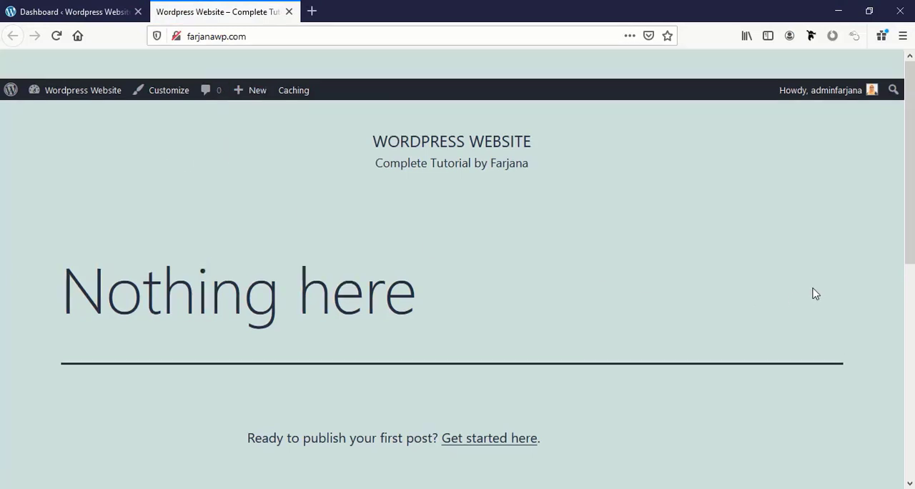
{"action": "scroll", "coordinate": [812, 292], "scroll_direction": "up", "scroll_amount": 3}
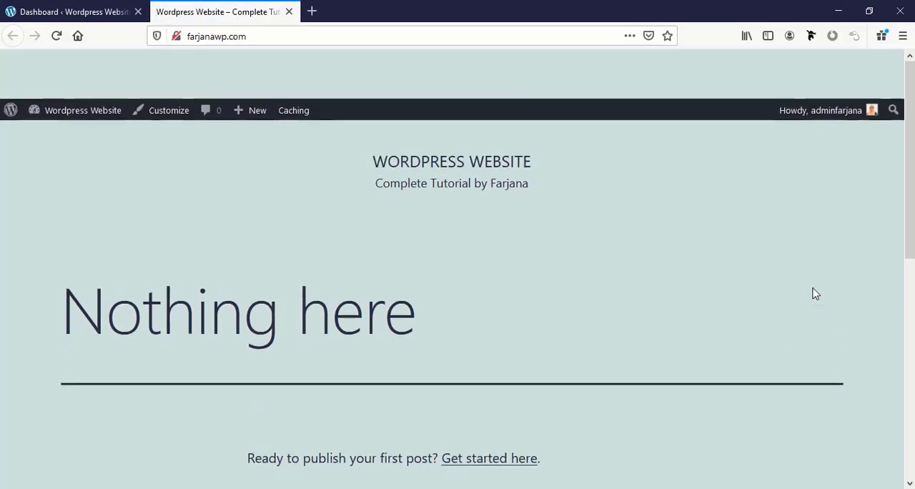
{"action": "scroll", "coordinate": [813, 292], "scroll_direction": "down", "scroll_amount": 5}
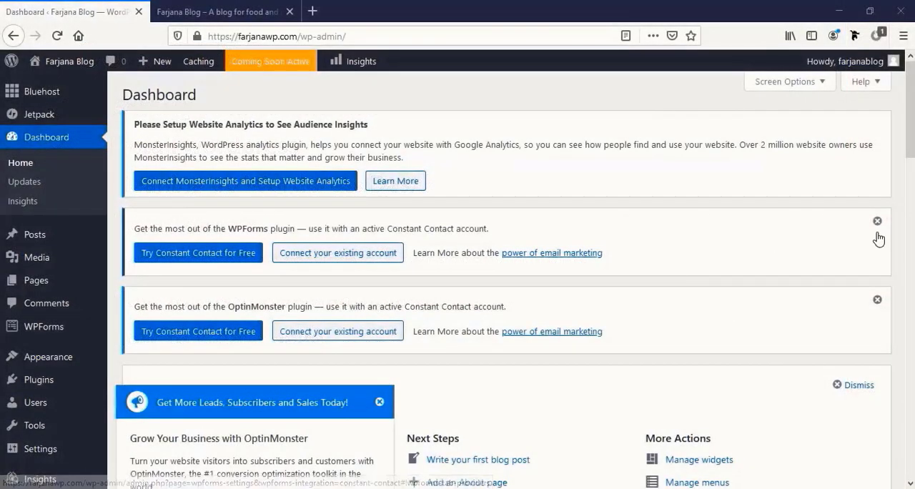
- Dismiss the WPForms, OptinMonster, welcome and Jetpack notices and the OptinMonster pop-up on the WordPress dashboard
{"action": "left_click", "coordinate": [877, 221]}
{"action": "left_click", "coordinate": [877, 224]}
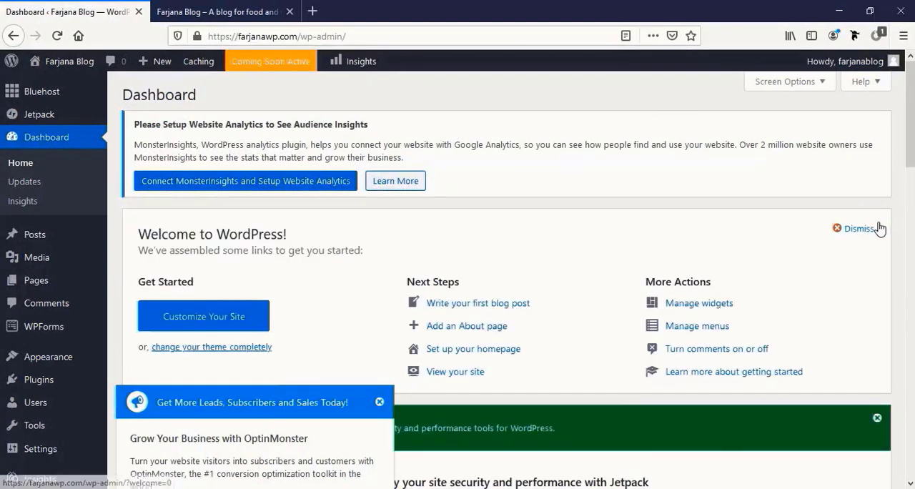
{"action": "left_click", "coordinate": [867, 236]}
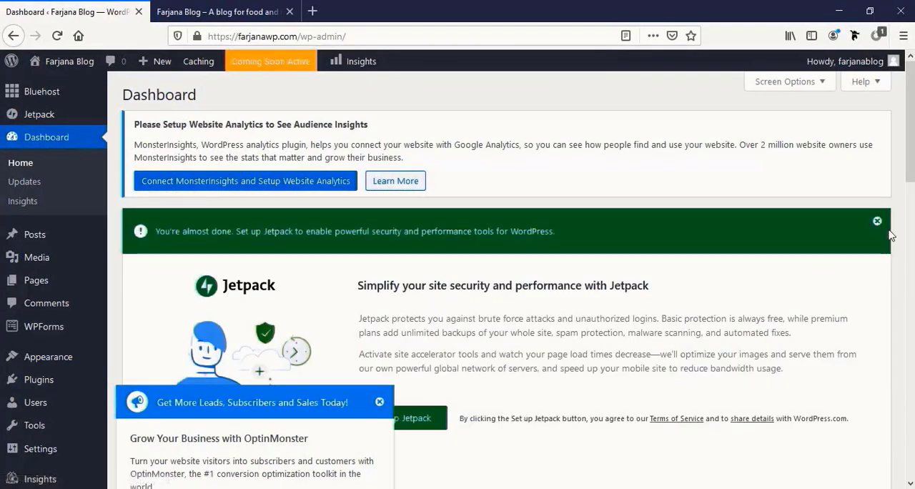
{"action": "left_click", "coordinate": [877, 223]}
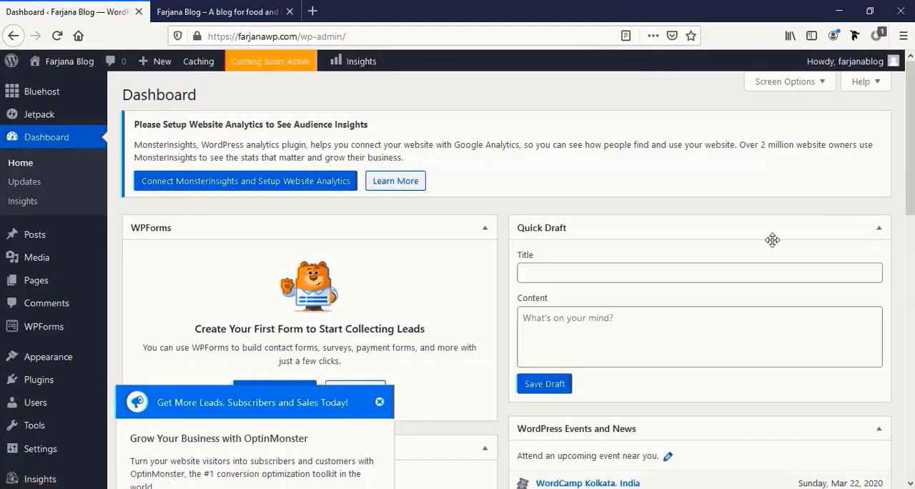
{"action": "left_click", "coordinate": [380, 402]}
{"action": "scroll", "coordinate": [470, 367], "scroll_direction": "down", "scroll_amount": 5}
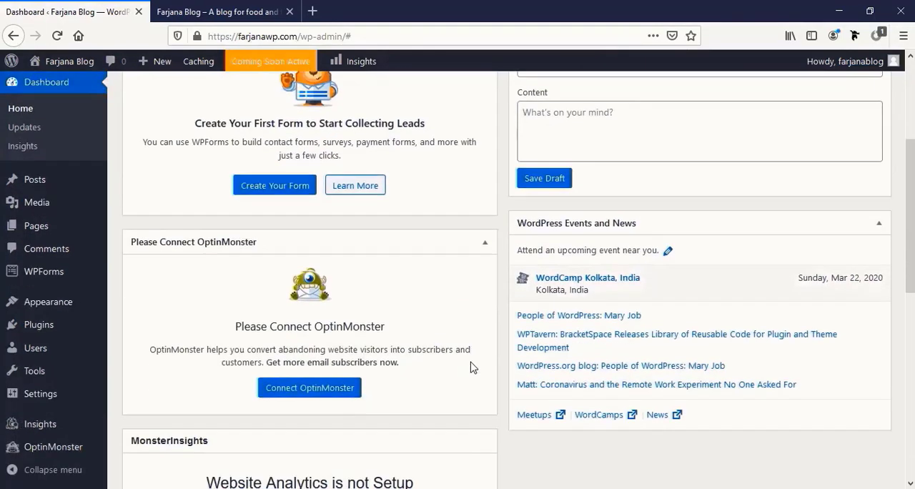
{"action": "scroll", "coordinate": [470, 367], "scroll_direction": "up", "scroll_amount": 5}
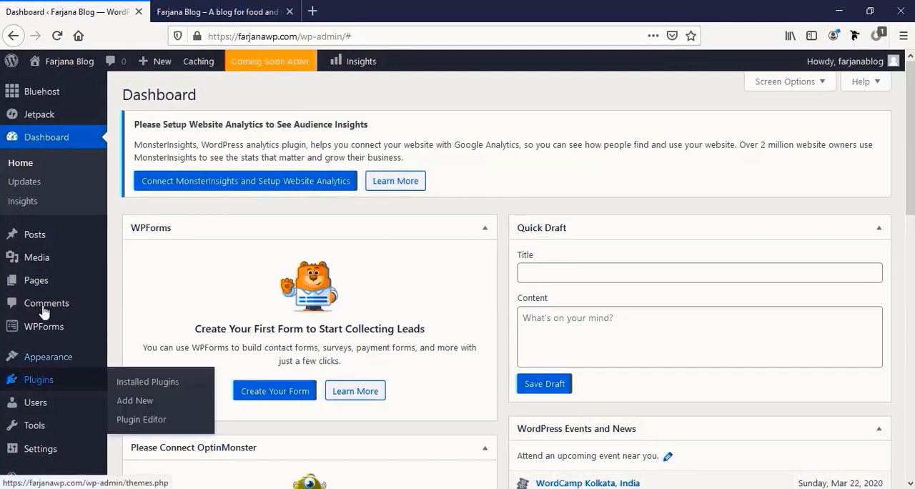
- Deactivate all installed plugins in one bulk action
{"action": "left_click", "coordinate": [67, 384]}
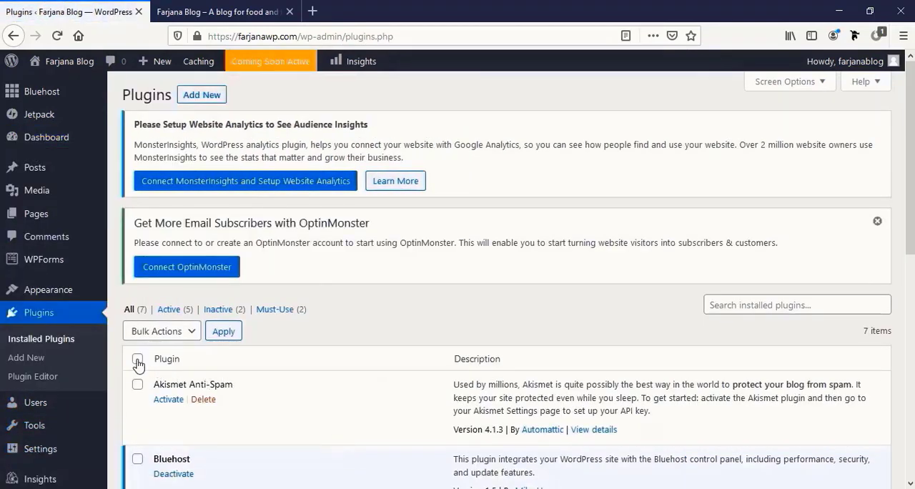
{"action": "left_click", "coordinate": [138, 361]}
{"action": "left_click", "coordinate": [190, 333]}
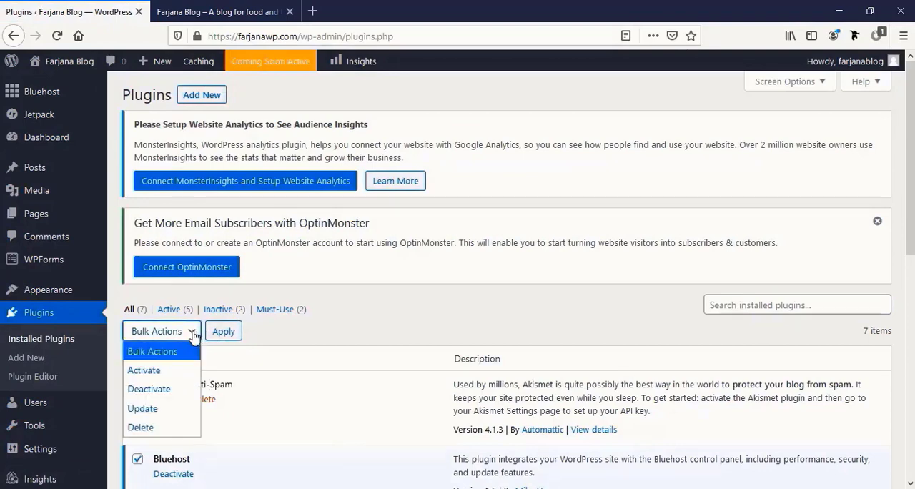
{"action": "left_click", "coordinate": [149, 389]}
{"action": "left_click", "coordinate": [228, 329]}
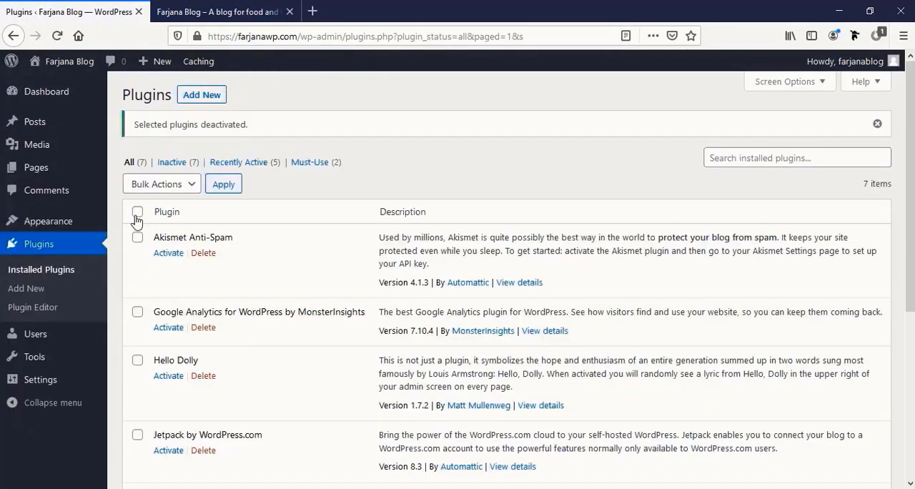
- Delete all the deactivated plugins in bulk and confirm the deletion
{"action": "left_click", "coordinate": [137, 212]}
{"action": "left_click", "coordinate": [173, 188]}
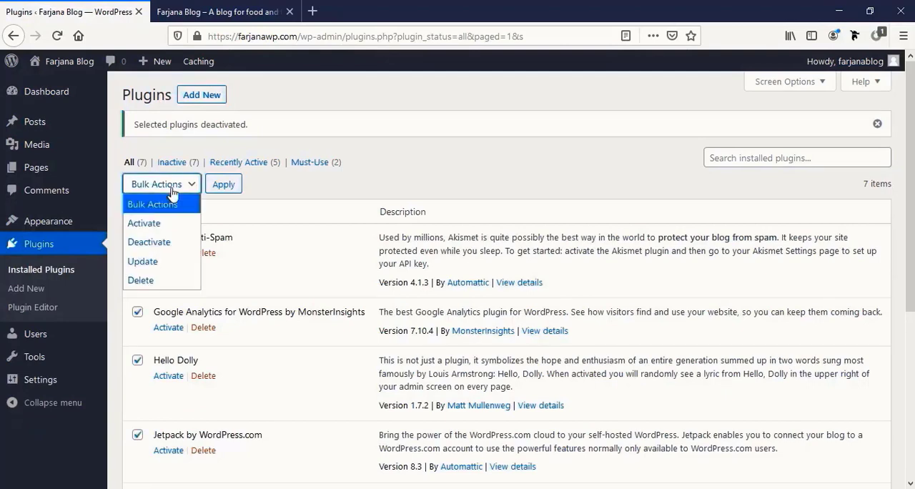
{"action": "left_click", "coordinate": [157, 280]}
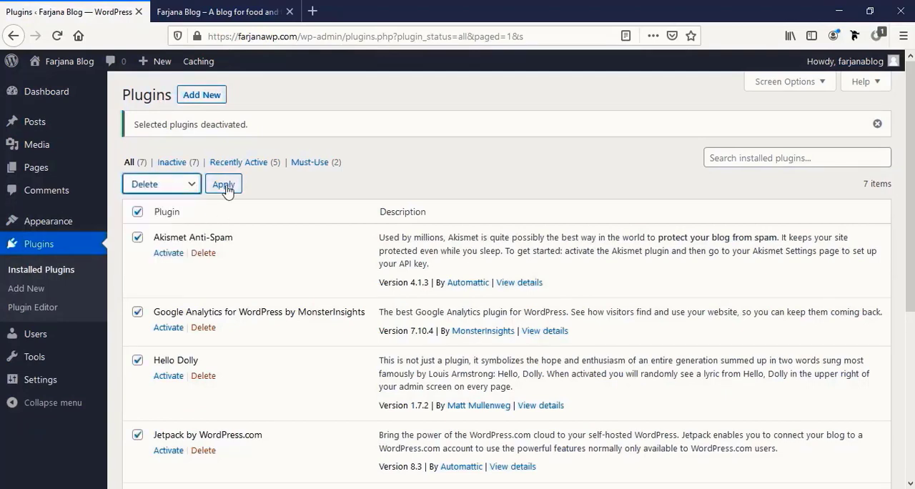
{"action": "left_click", "coordinate": [224, 184]}
{"action": "left_click", "coordinate": [478, 243]}
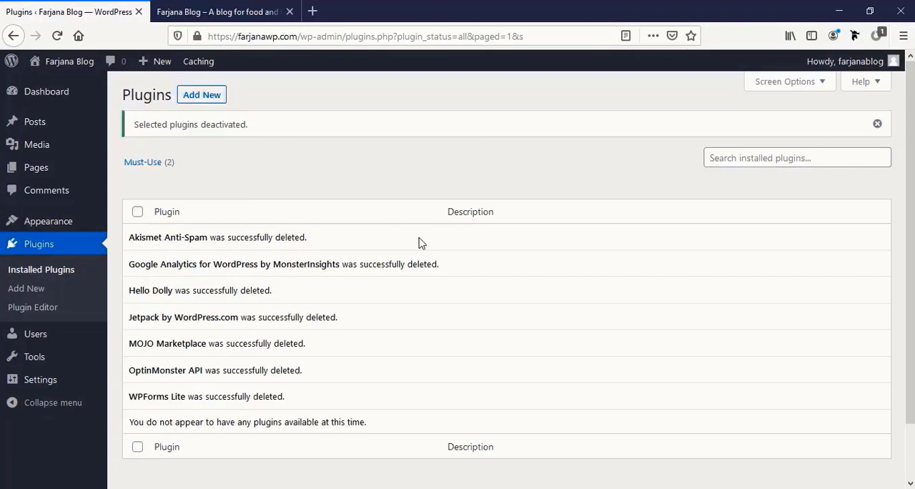
- Move the "Hello world!" post to the trash and empty the posts trash
{"action": "left_click", "coordinate": [70, 131]}
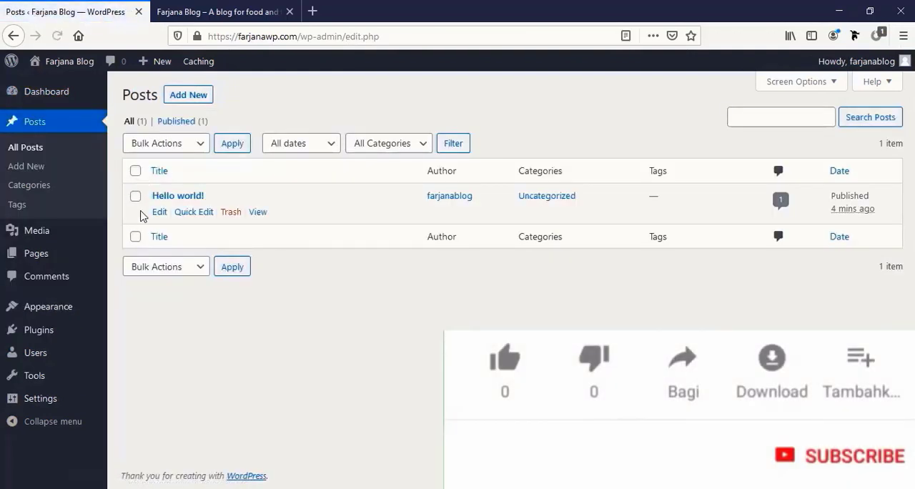
{"action": "left_click", "coordinate": [135, 171]}
{"action": "left_click", "coordinate": [194, 144]}
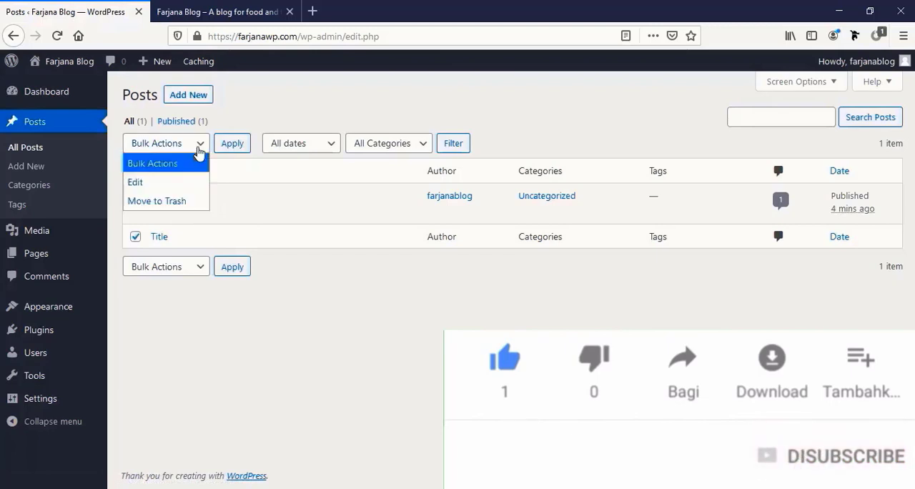
{"action": "left_click", "coordinate": [186, 200]}
{"action": "left_click", "coordinate": [232, 143]}
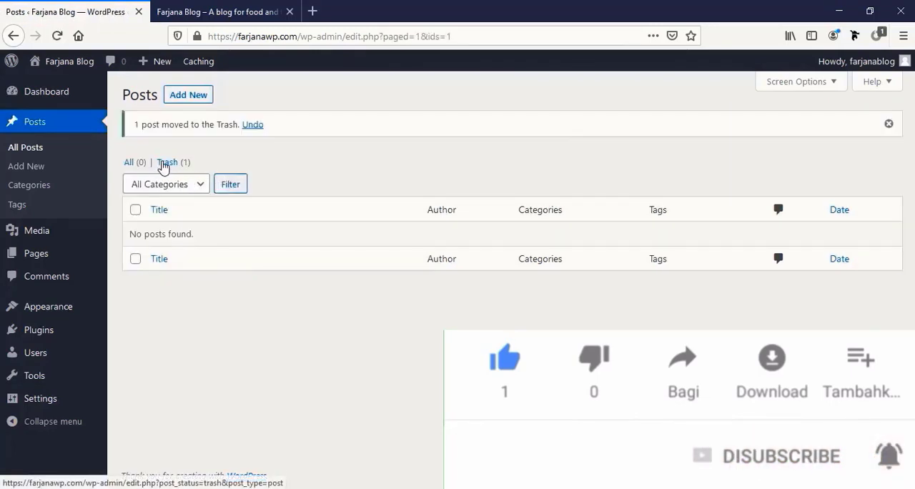
{"action": "left_click", "coordinate": [163, 164]}
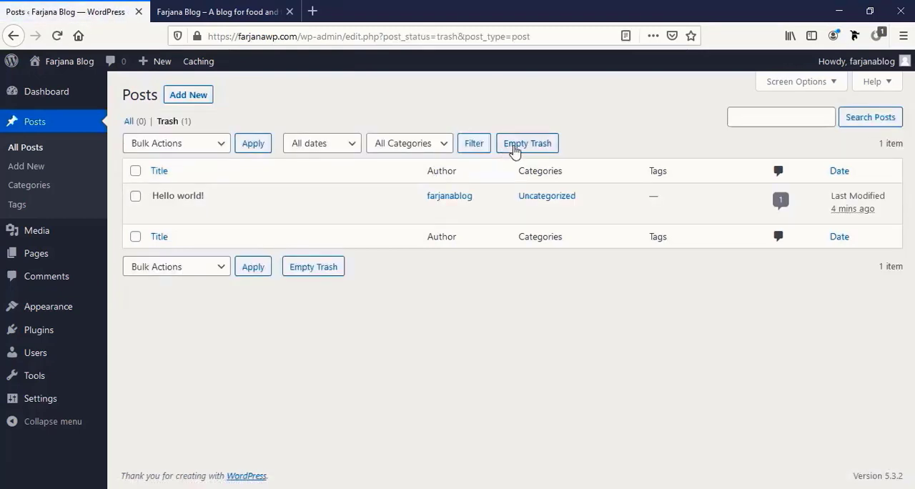
{"action": "left_click", "coordinate": [514, 146]}
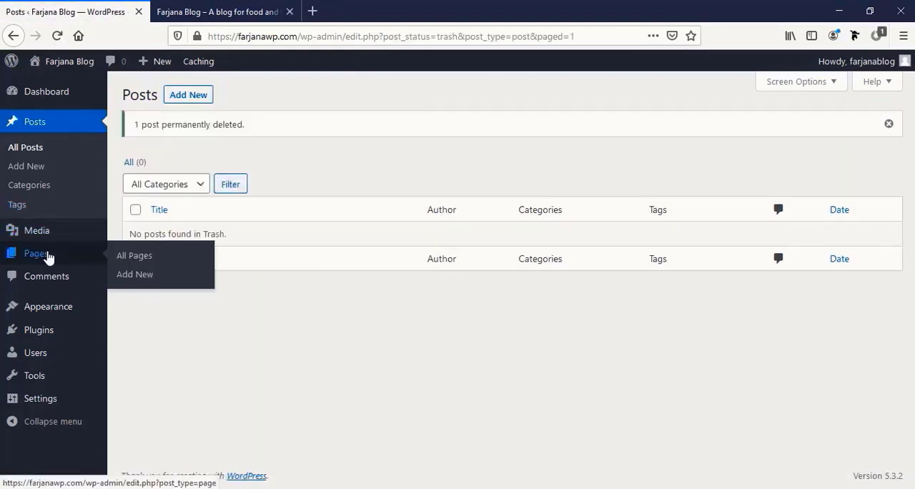
- Trash and permanently delete the Privacy Policy and Sample Page pages, and open the comments list
{"action": "left_click", "coordinate": [48, 257]}
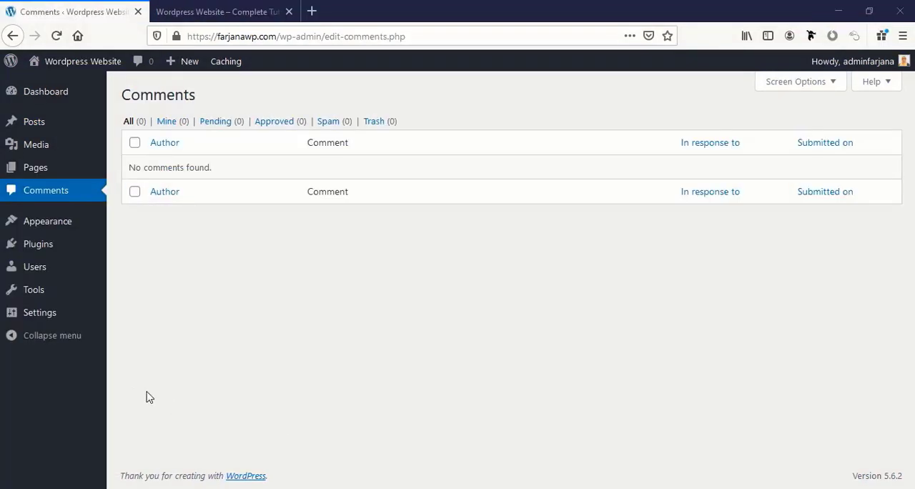
{"action": "mouse_move", "coordinate": [67, 312]}
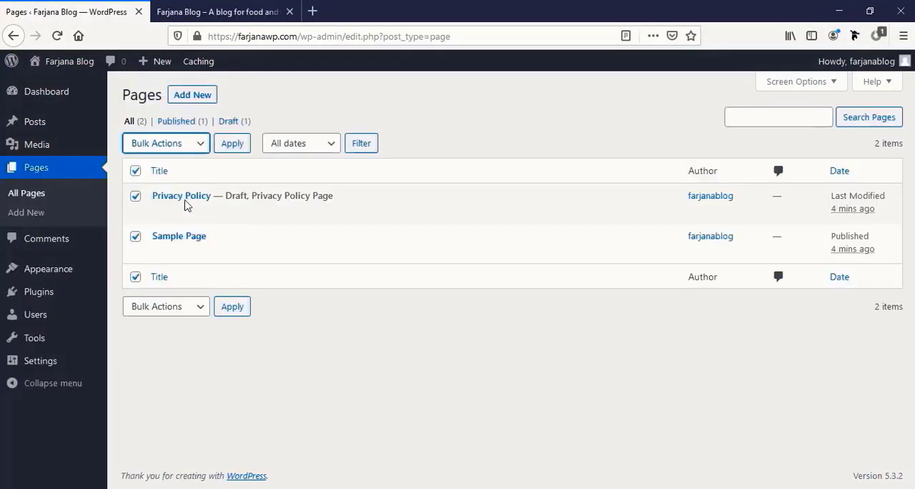
{"action": "left_click", "coordinate": [184, 205]}
{"action": "left_click", "coordinate": [230, 147]}
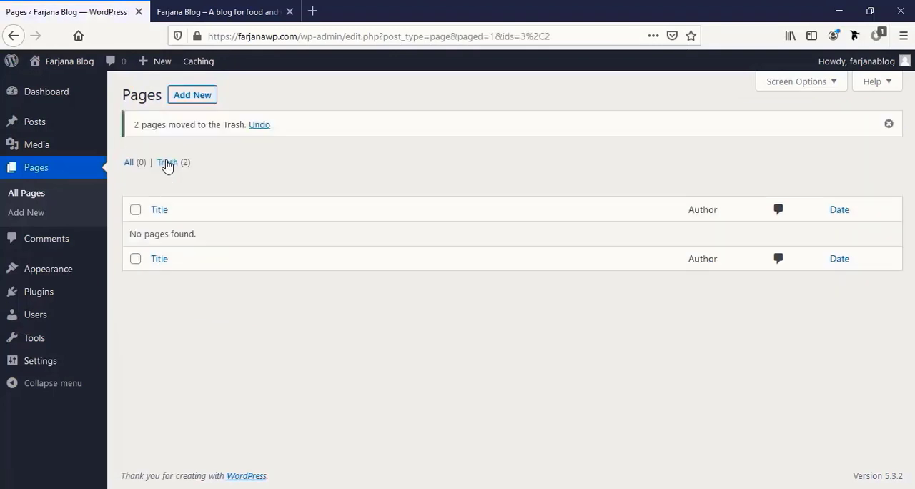
{"action": "left_click", "coordinate": [166, 163]}
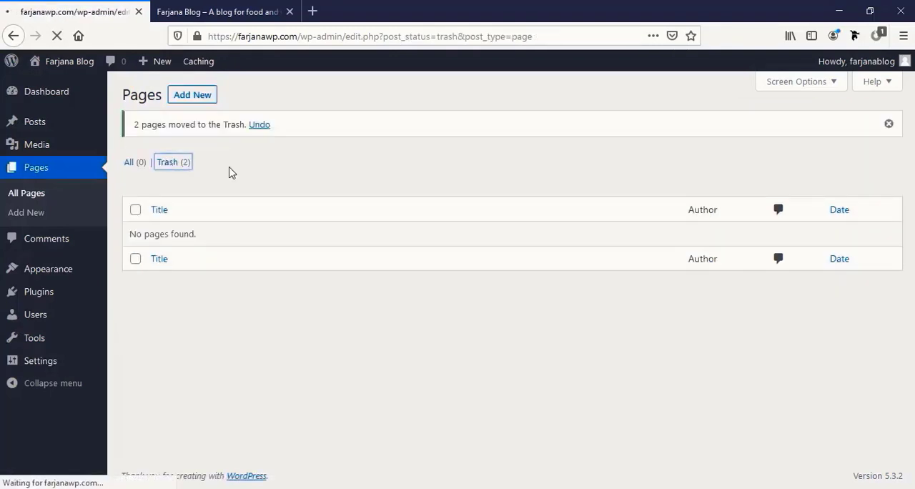
{"action": "left_click", "coordinate": [420, 147]}
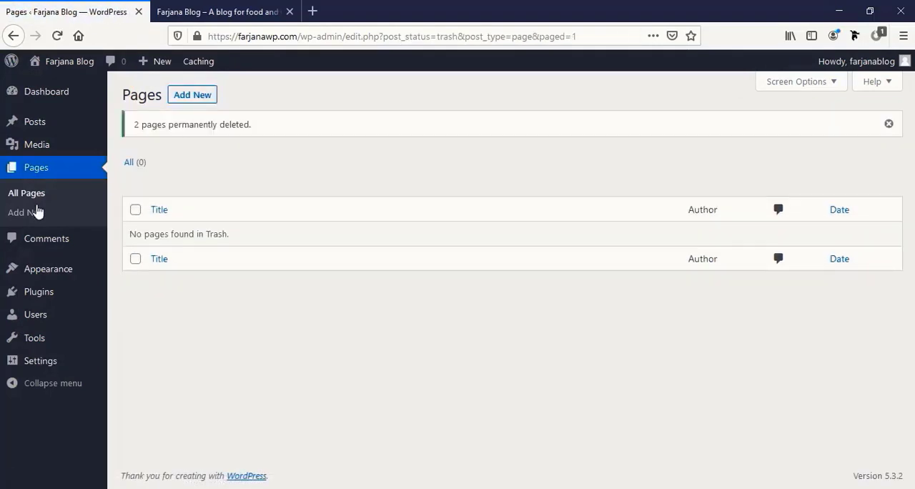
{"action": "left_click", "coordinate": [69, 247]}
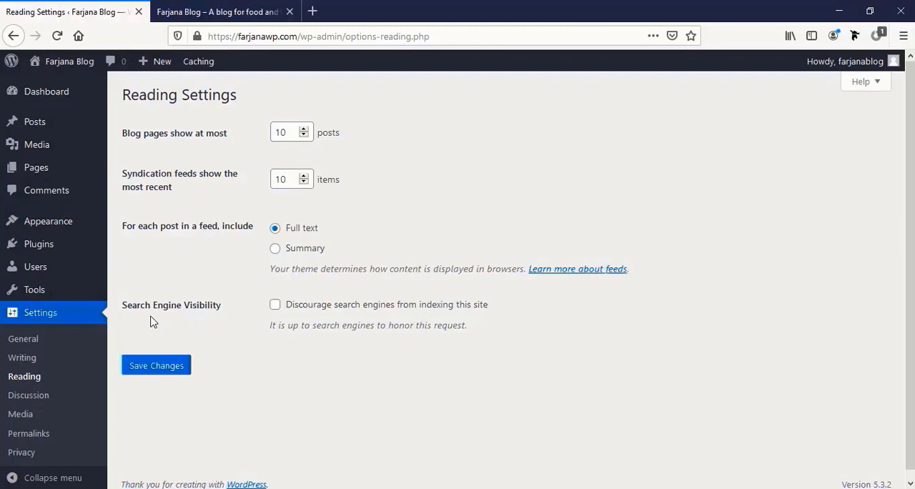
- Discourage search engines from indexing the site and save the reading settings
{"action": "left_click", "coordinate": [275, 306]}
{"action": "left_click", "coordinate": [148, 366]}
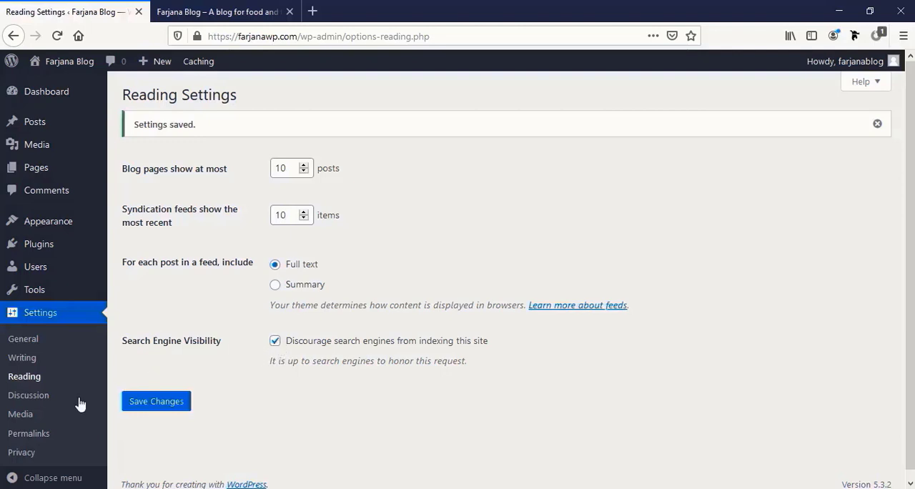
- Set the site's permalink structure to Post name and save the permalink settings
{"action": "left_click", "coordinate": [28, 433]}
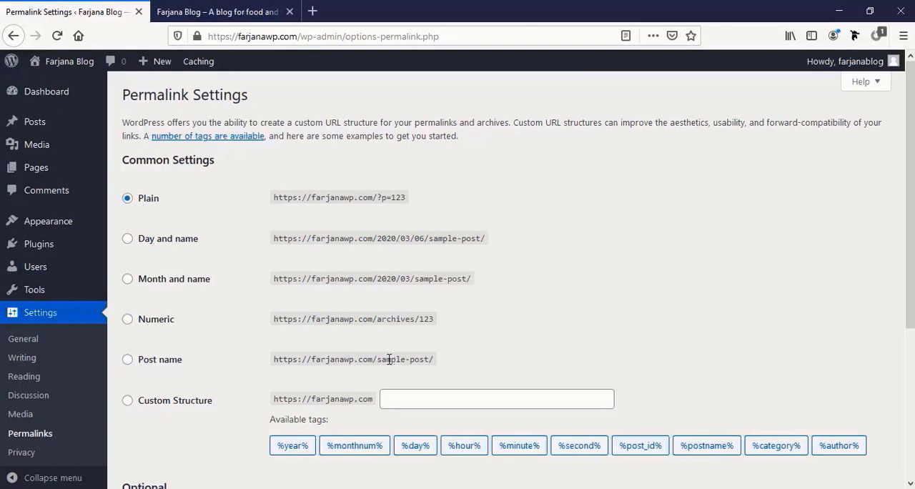
{"action": "left_click", "coordinate": [128, 360]}
{"action": "scroll", "coordinate": [143, 386], "scroll_direction": "down", "scroll_amount": 3}
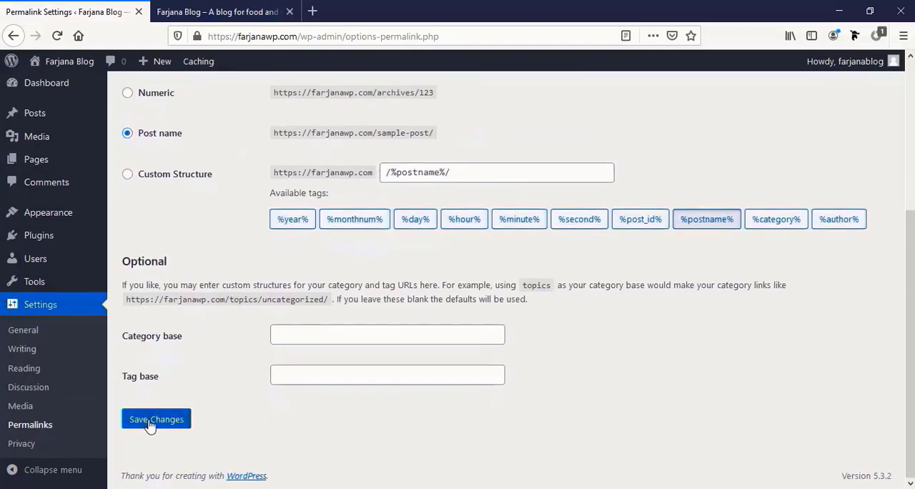
{"action": "left_click", "coordinate": [151, 423]}
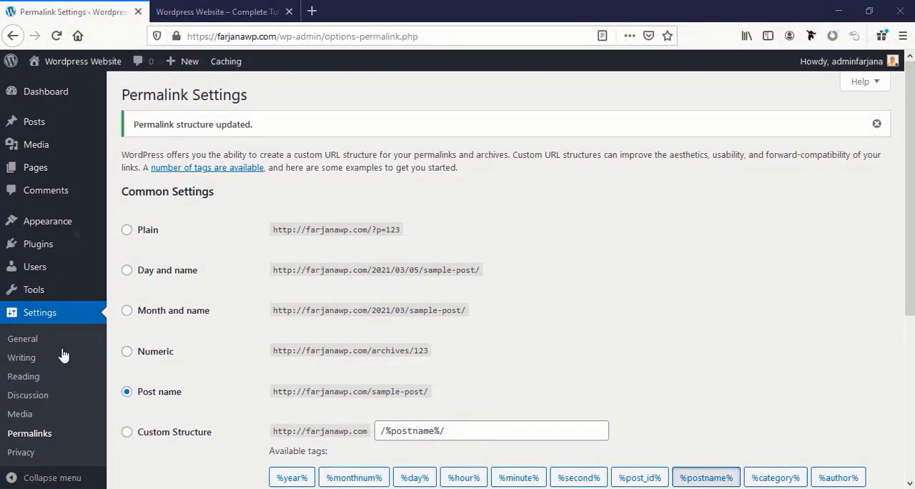
- Open the installed themes list and view the live site in a new tab with the Twenty Twenty-One theme
{"action": "left_click", "coordinate": [45, 222]}
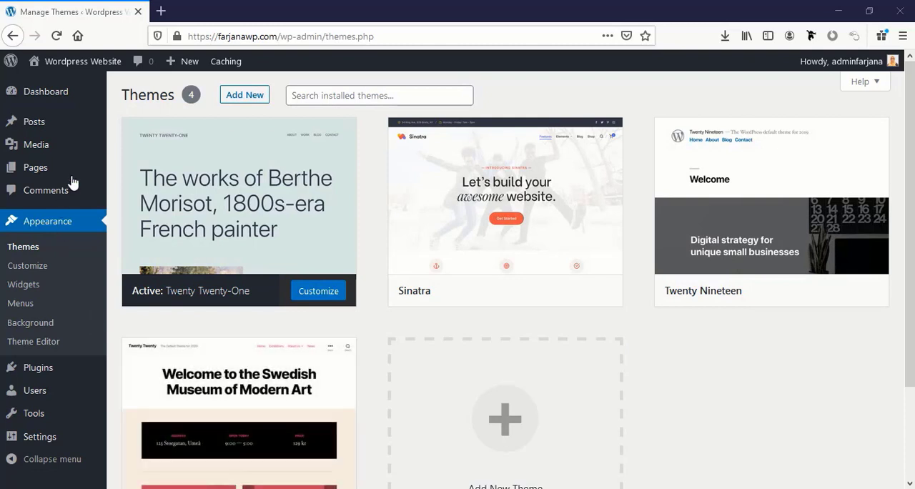
{"action": "mouse_move", "coordinate": [77, 66]}
{"action": "left_click", "coordinate": [67, 85]}
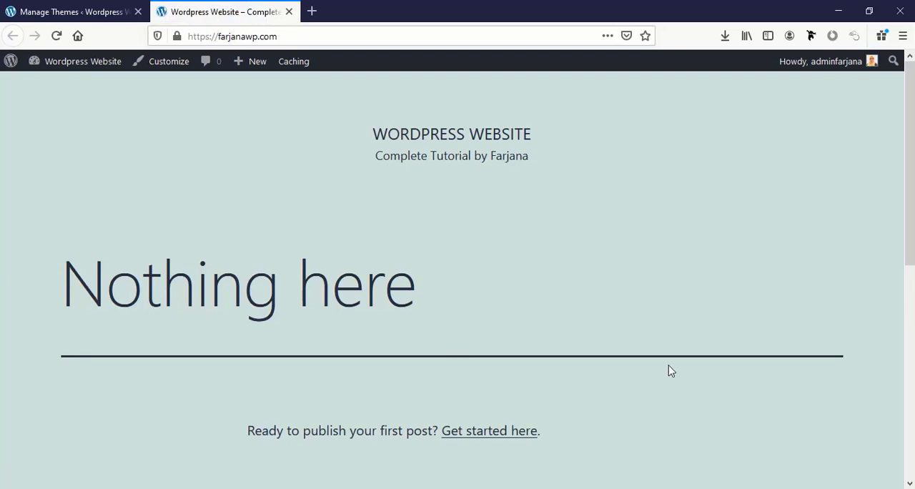
{"action": "left_click", "coordinate": [71, 11]}
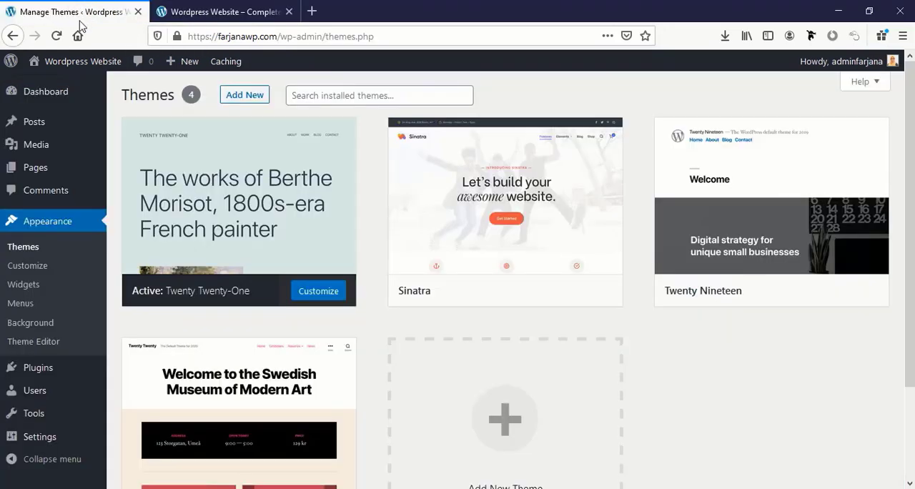
- Activate the Twenty Twenty theme and compare the site's front page with the earlier Twenty Twenty-One view
{"action": "scroll", "coordinate": [282, 357], "scroll_direction": "down", "scroll_amount": 3}
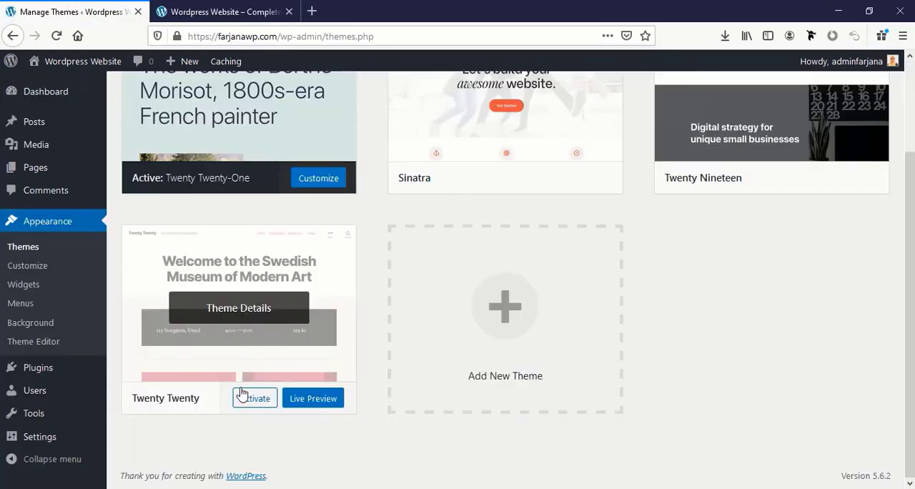
{"action": "left_click", "coordinate": [255, 399]}
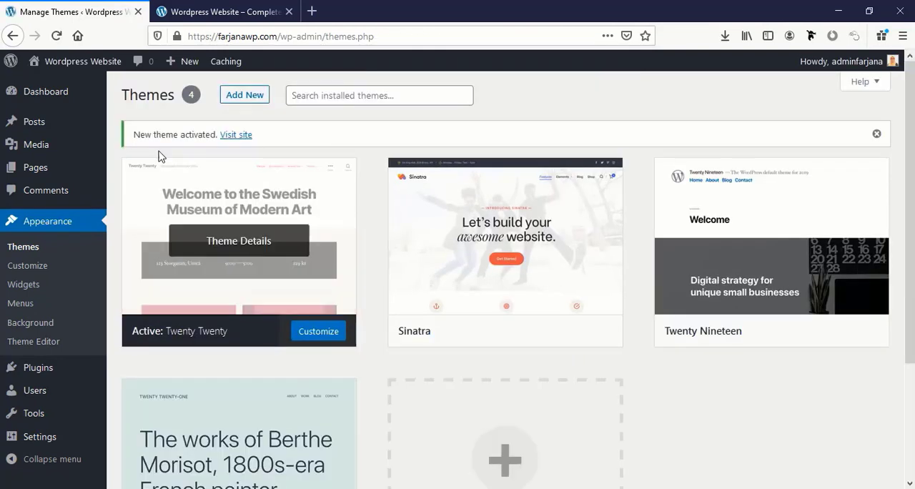
{"action": "mouse_move", "coordinate": [77, 61]}
{"action": "left_click", "coordinate": [67, 85]}
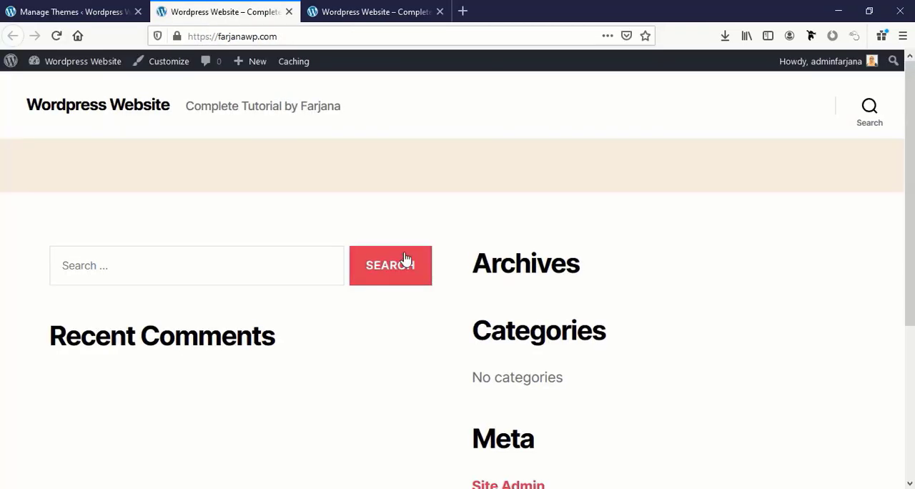
{"action": "left_click", "coordinate": [328, 8]}
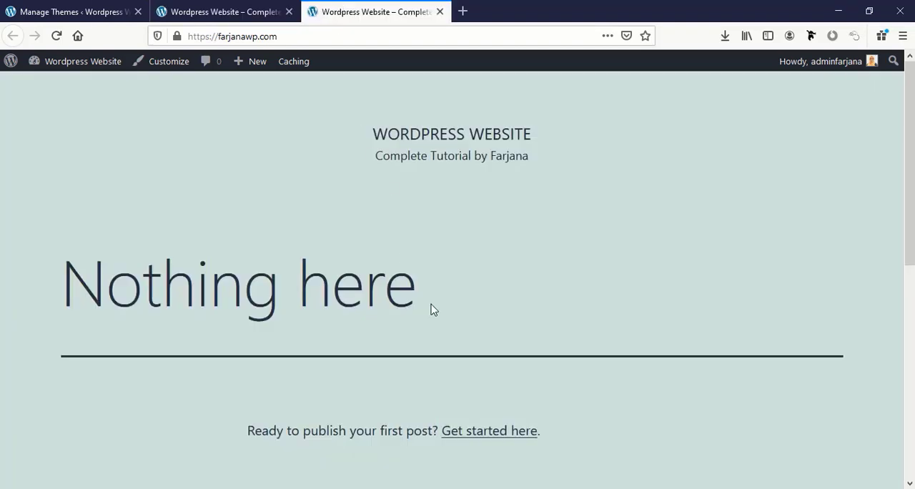
{"action": "left_click", "coordinate": [199, 8]}
{"action": "left_click", "coordinate": [72, 8]}
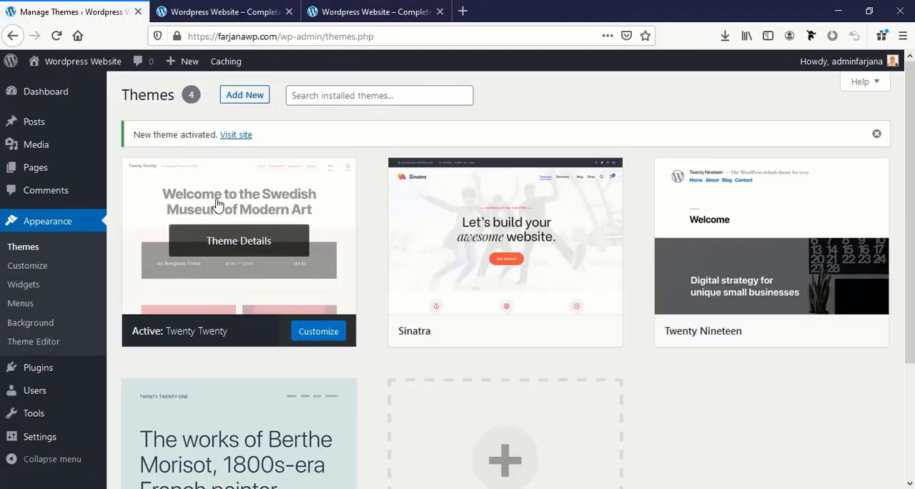
- Search the theme directory for Astra, install and activate it, and close the extra site preview tab
{"action": "left_click", "coordinate": [238, 100]}
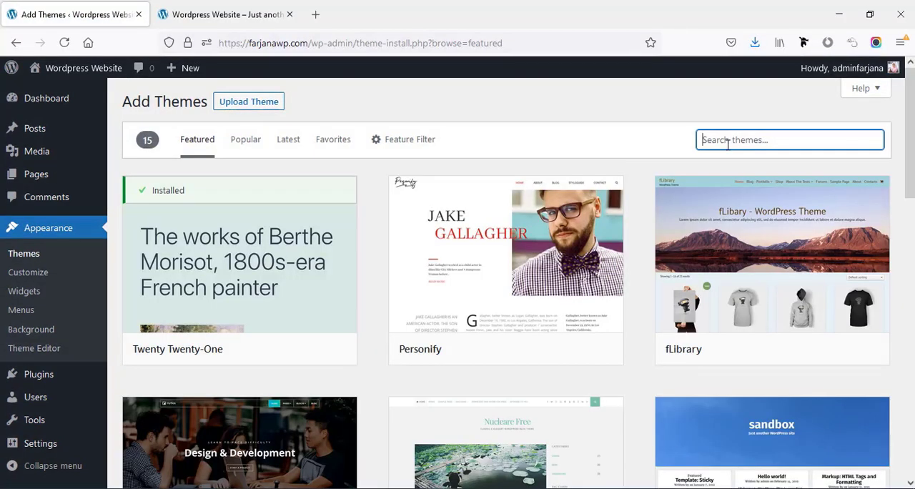
{"action": "type", "text": "Astra"}
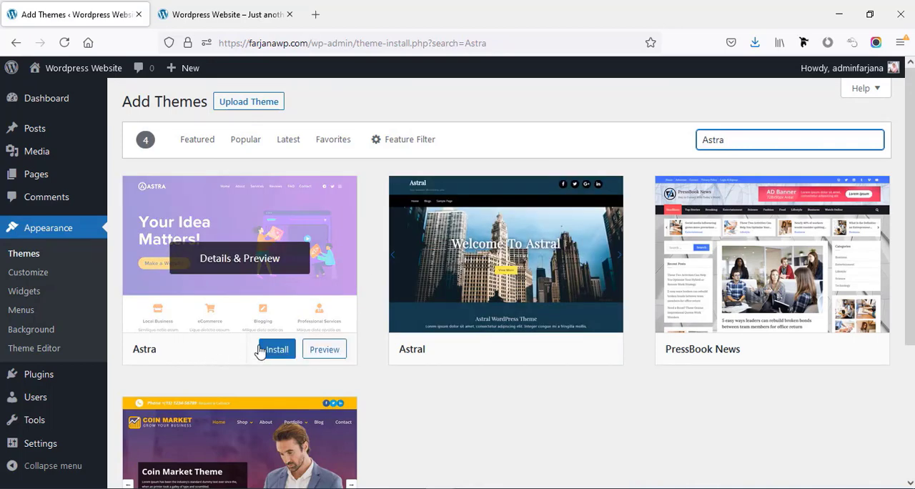
{"action": "left_click", "coordinate": [276, 350]}
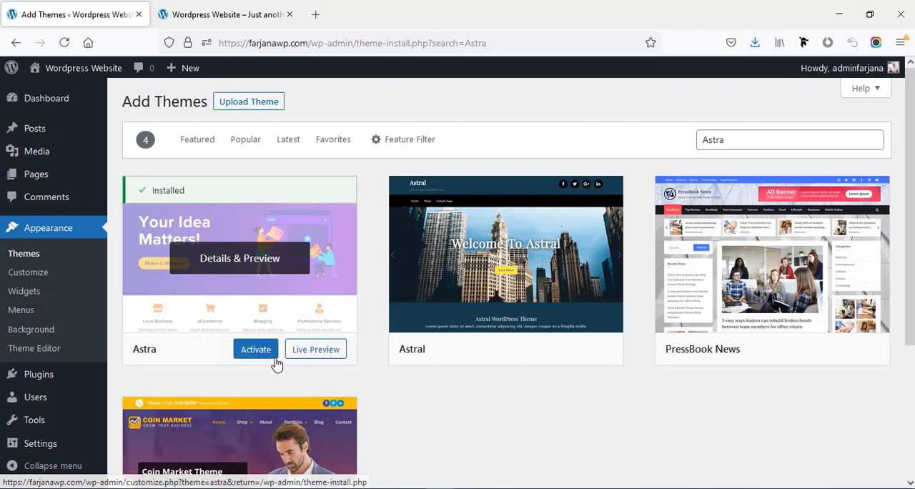
{"action": "left_click", "coordinate": [255, 350]}
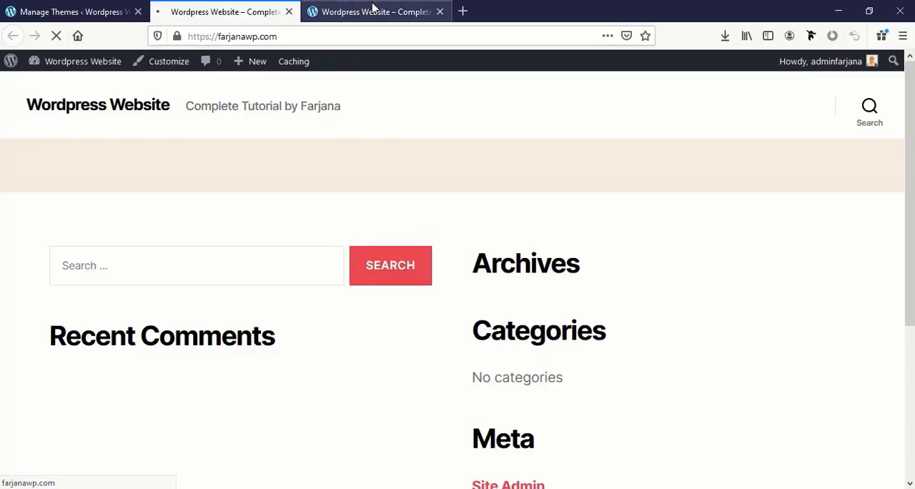
{"action": "left_click", "coordinate": [441, 11]}
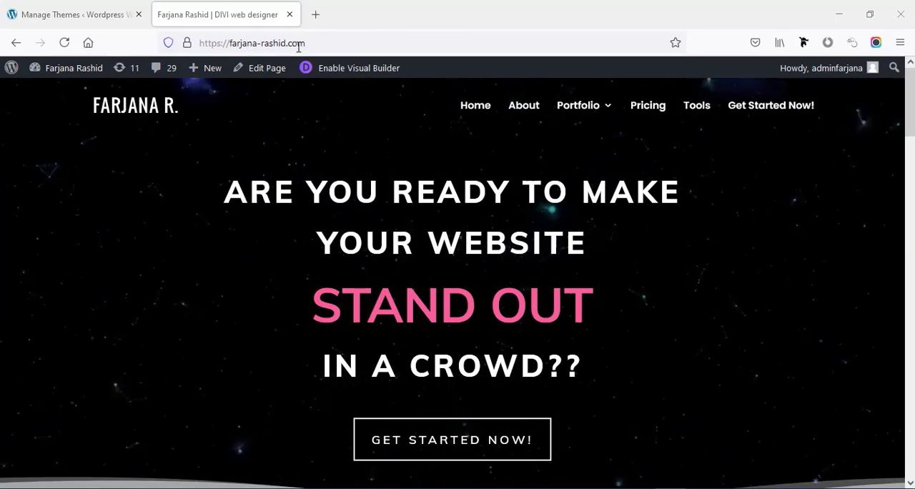
- Open the Elementor Free offer from the web designer site's Tools page and start Elementor's getting-started process
{"action": "left_click", "coordinate": [695, 117]}
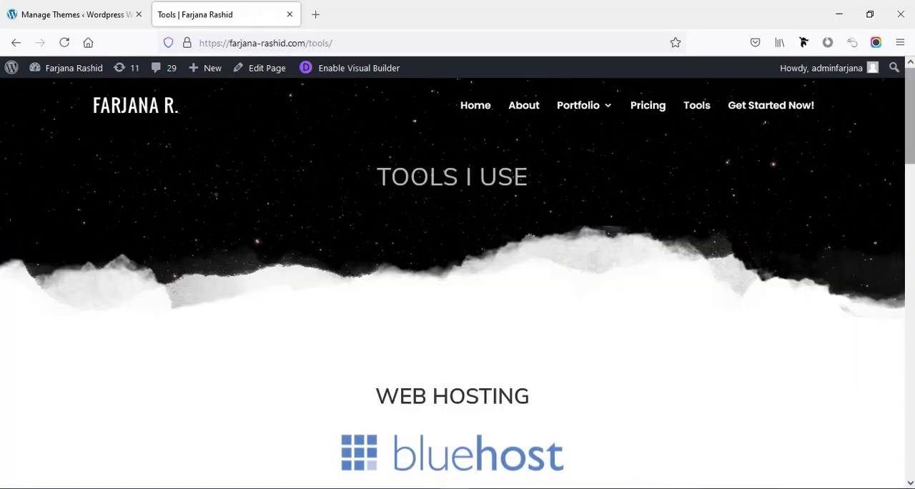
{"action": "scroll", "coordinate": [457, 272], "scroll_direction": "down", "scroll_amount": 10}
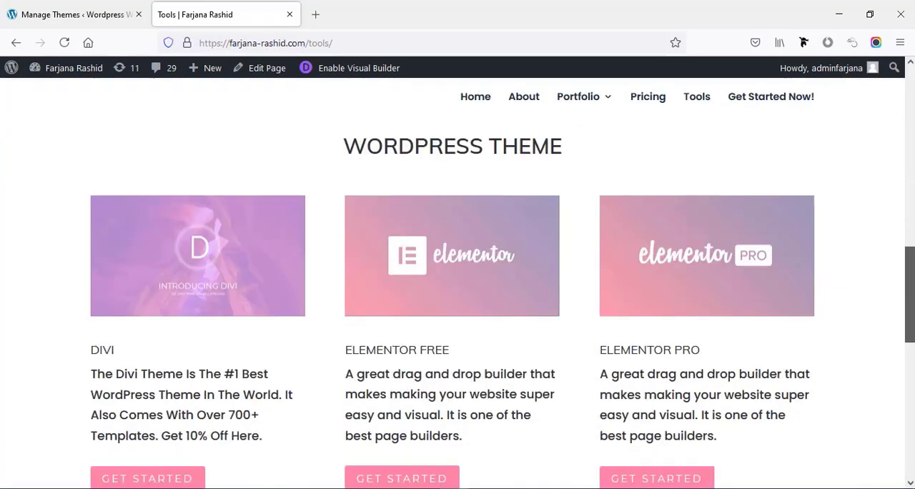
{"action": "left_click_drag", "start_coordinate": [910, 295], "coordinate": [910, 302]}
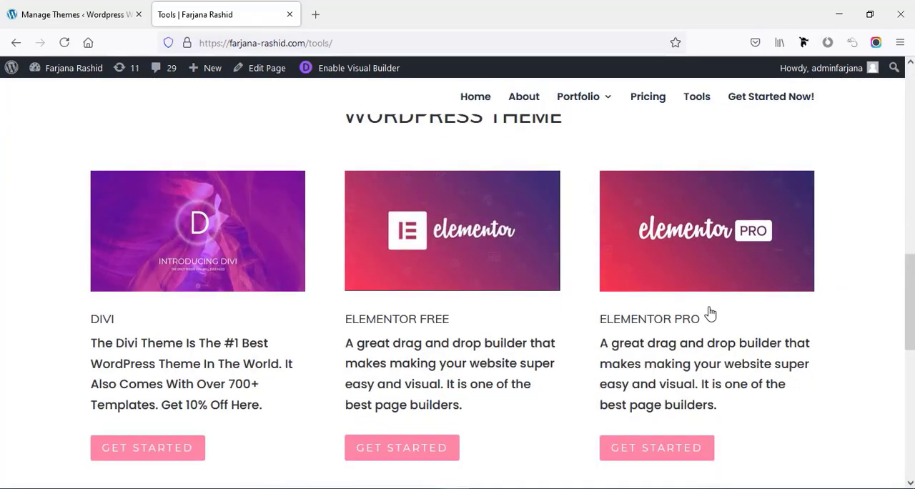
{"action": "left_click", "coordinate": [418, 451]}
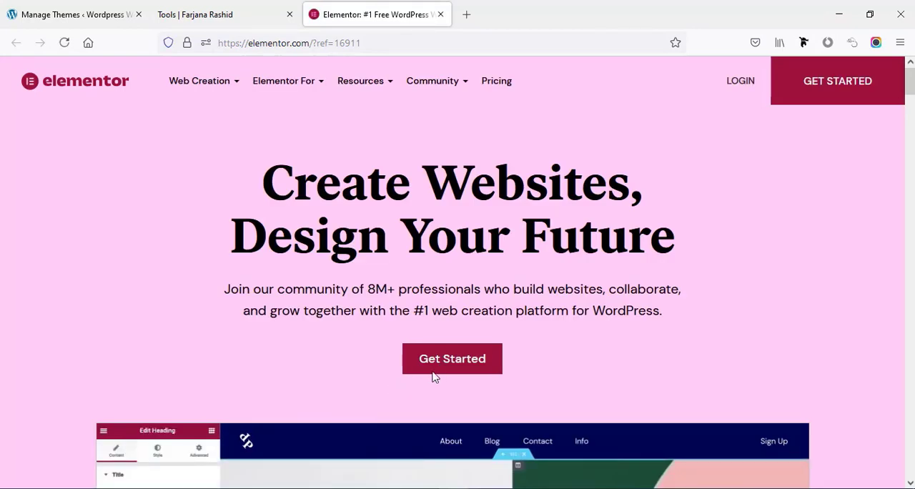
{"action": "left_click", "coordinate": [437, 368]}
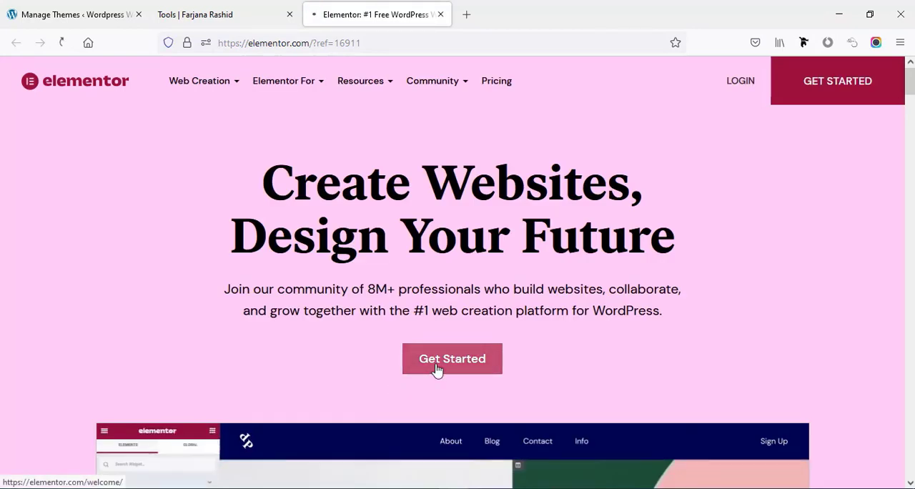
- Answer Elementor's questions with "My business / Myself", "Business owner" and "(Almost) never done this before"
{"action": "scroll", "coordinate": [452, 306], "scroll_direction": "down", "scroll_amount": 2}
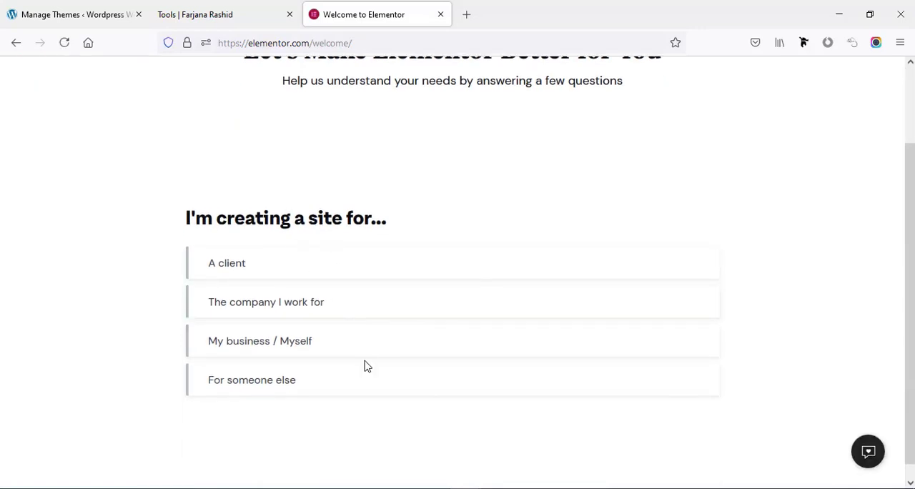
{"action": "scroll", "coordinate": [424, 239], "scroll_direction": "up", "scroll_amount": 1}
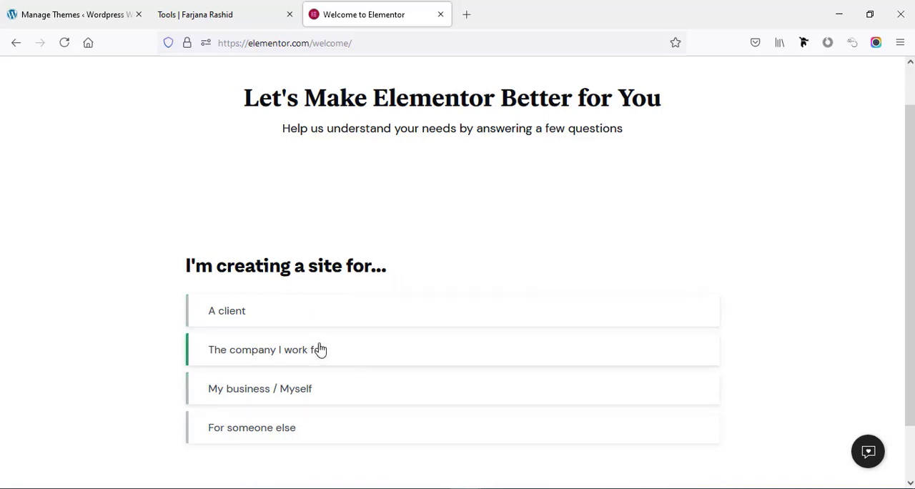
{"action": "left_click", "coordinate": [322, 401]}
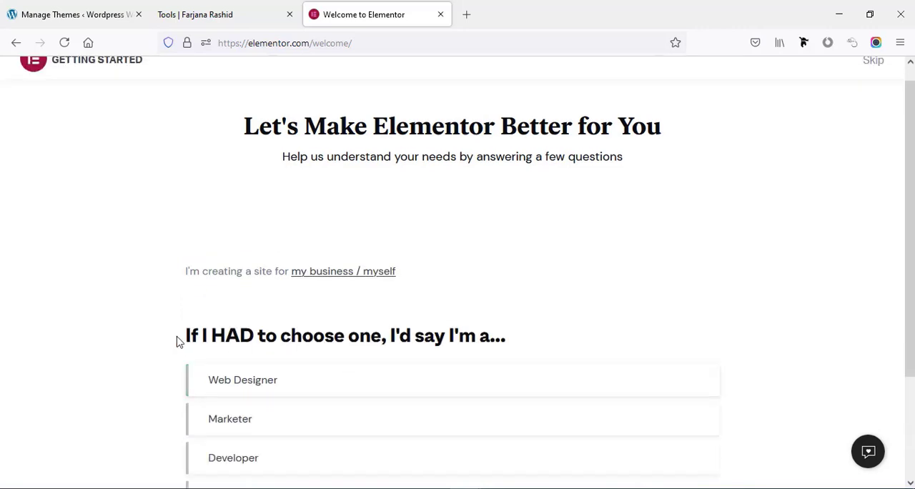
{"action": "scroll", "coordinate": [428, 351], "scroll_direction": "down", "scroll_amount": 1}
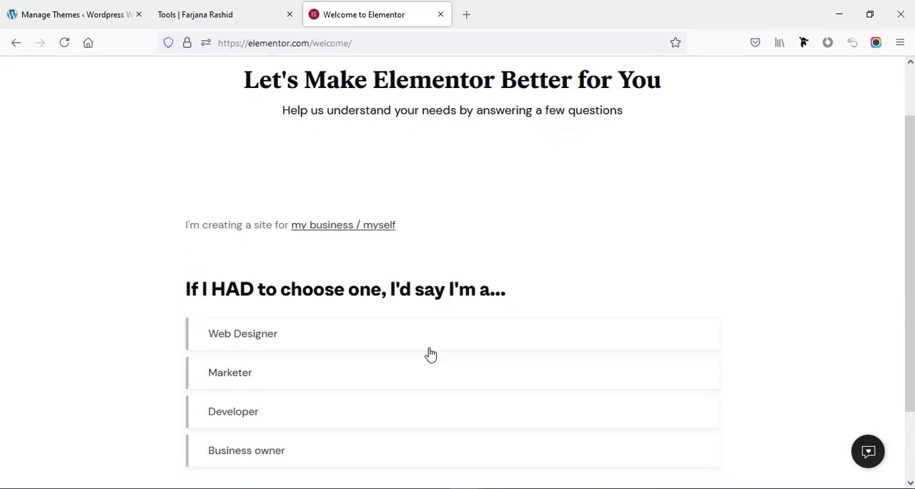
{"action": "scroll", "coordinate": [379, 340], "scroll_direction": "down", "scroll_amount": 1}
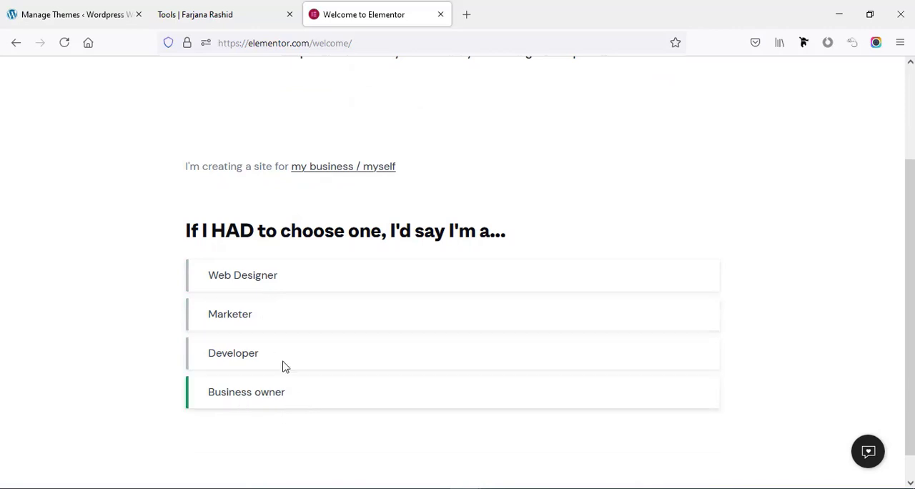
{"action": "left_click", "coordinate": [282, 399]}
{"action": "scroll", "coordinate": [328, 345], "scroll_direction": "down", "scroll_amount": 2}
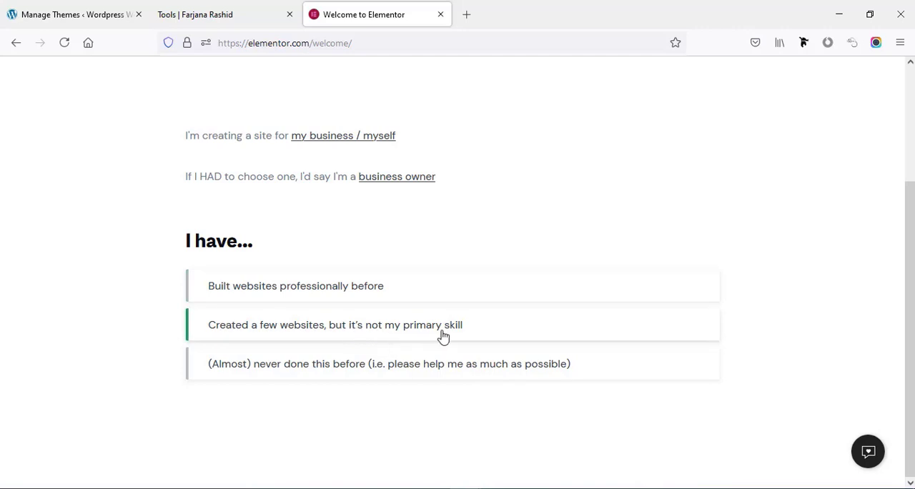
{"action": "left_click", "coordinate": [315, 364]}
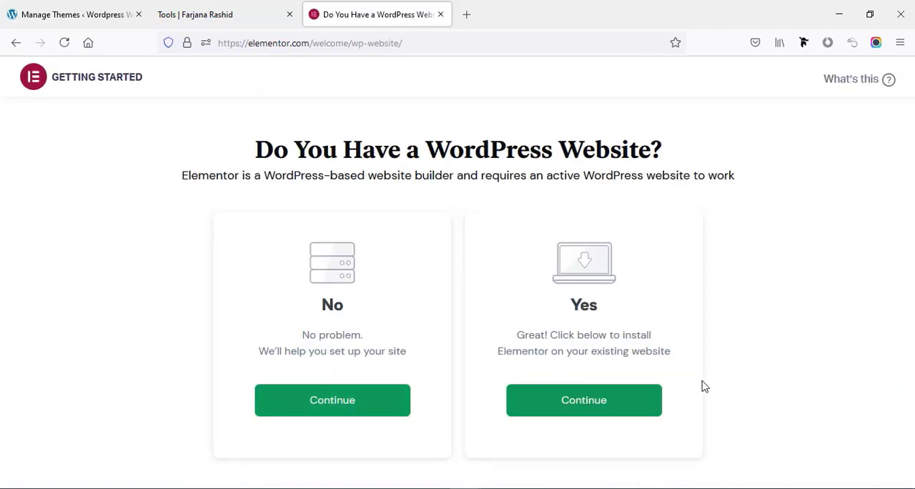
- Answer Yes to already having a WordPress website and choose the free Elementor plan for installation
{"action": "left_click", "coordinate": [637, 409]}
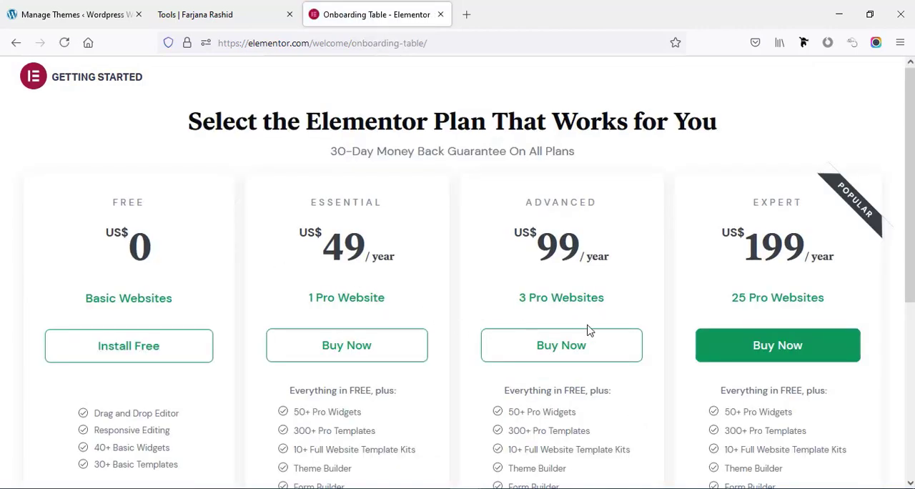
{"action": "scroll", "coordinate": [153, 353], "scroll_direction": "down", "scroll_amount": 3}
{"action": "scroll", "coordinate": [180, 387], "scroll_direction": "up", "scroll_amount": 1}
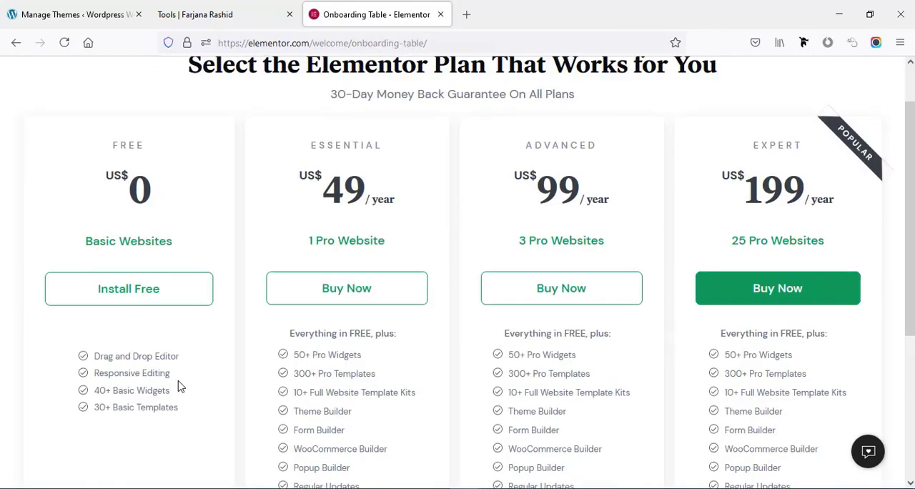
{"action": "scroll", "coordinate": [180, 387], "scroll_direction": "up", "scroll_amount": 1}
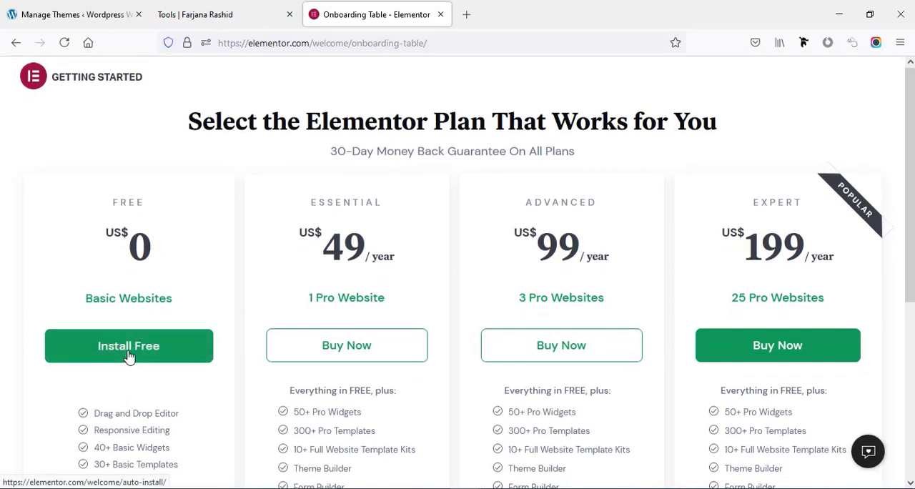
{"action": "left_click", "coordinate": [128, 357]}
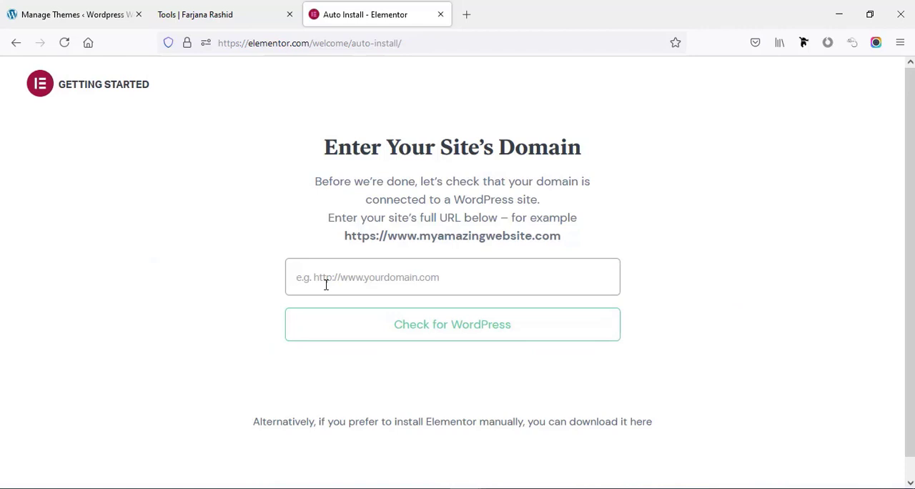
{"action": "left_click", "coordinate": [86, 14]}
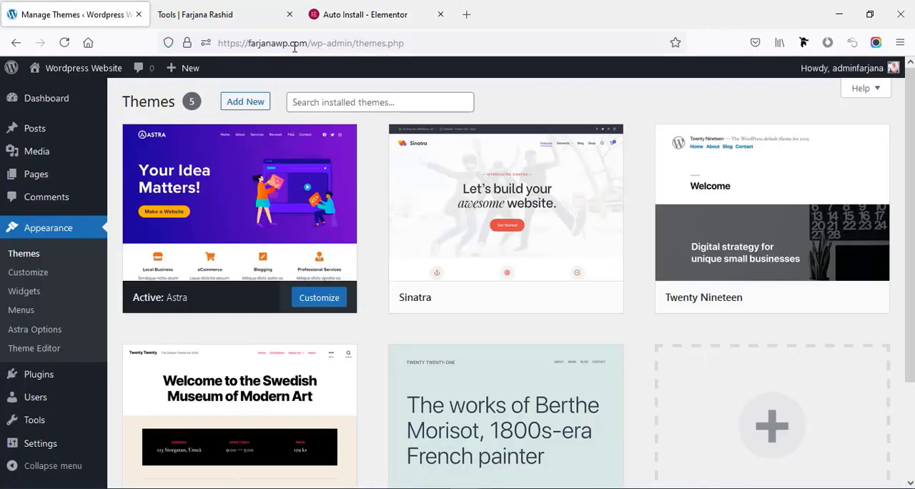
{"action": "left_click_drag", "start_coordinate": [308, 43], "coordinate": [188, 47]}
{"action": "key", "text": "ctrl+c"}
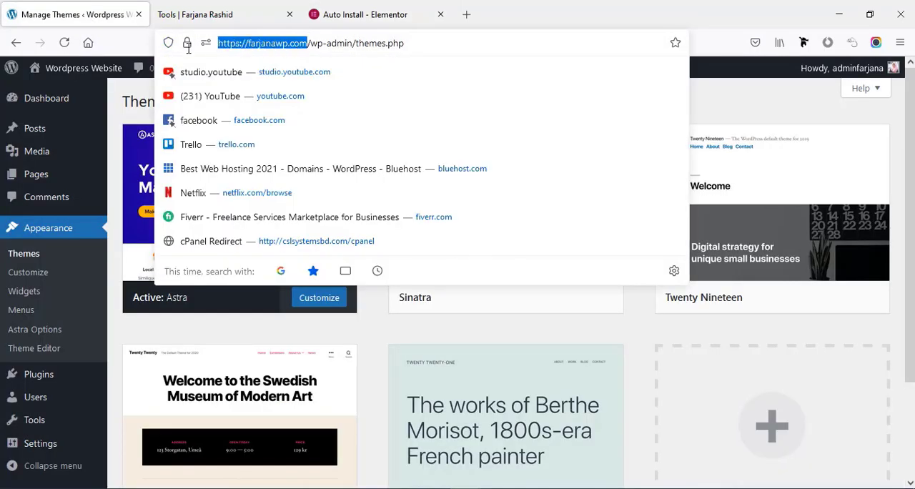
{"action": "left_click", "coordinate": [372, 13]}
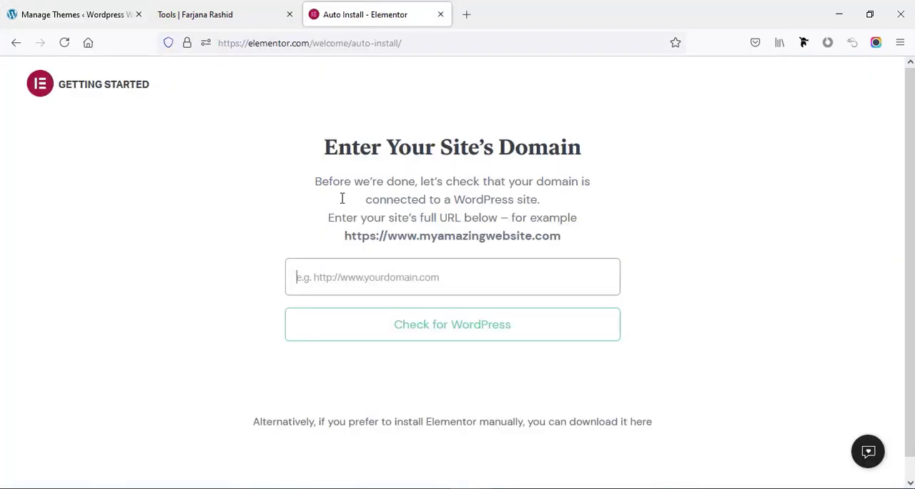
{"action": "left_click", "coordinate": [353, 284]}
{"action": "key", "text": "ctrl+v"}
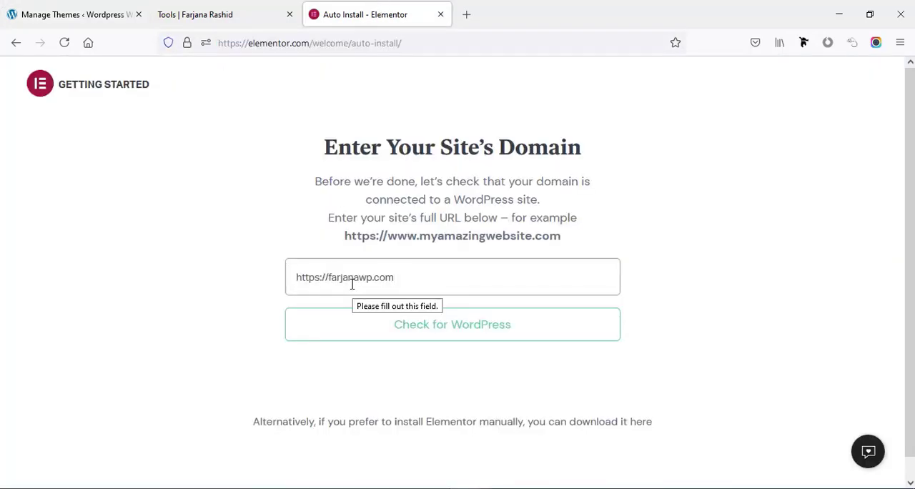
{"action": "left_click", "coordinate": [413, 331]}
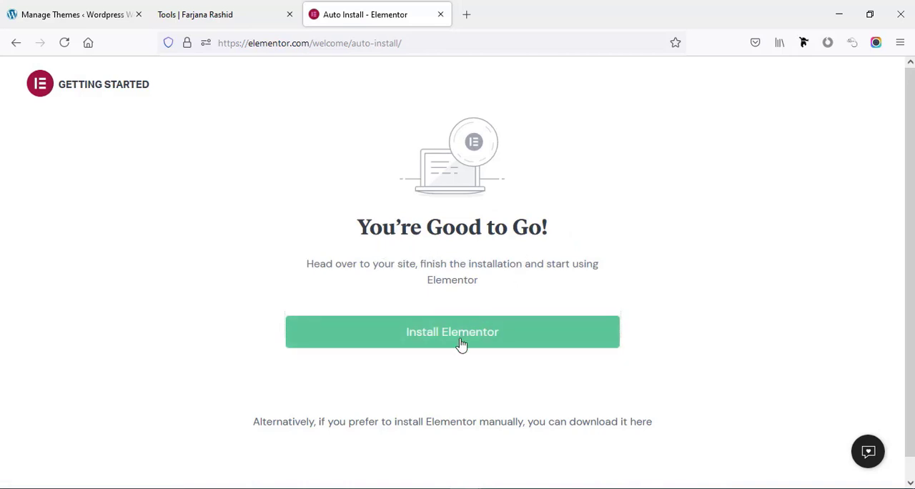
- Install the Elementor Website Builder plugin on the site and activate it
{"action": "left_click", "coordinate": [470, 341]}
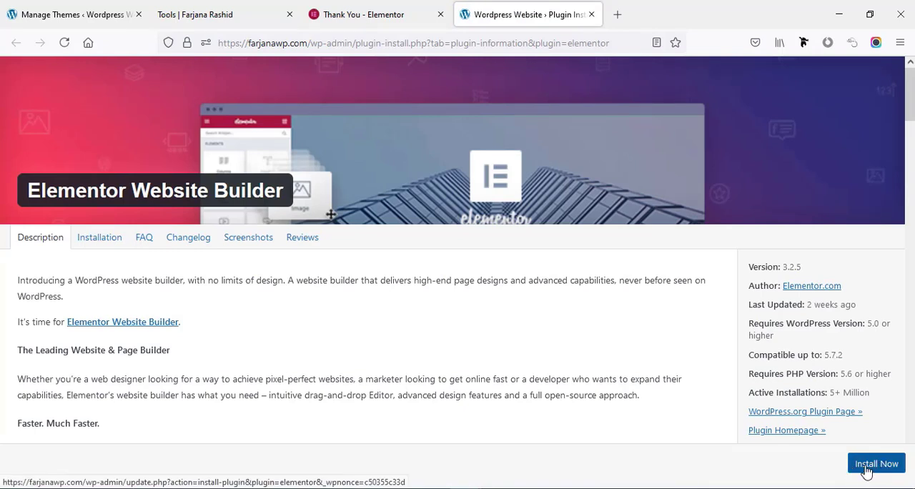
{"action": "left_click", "coordinate": [866, 465]}
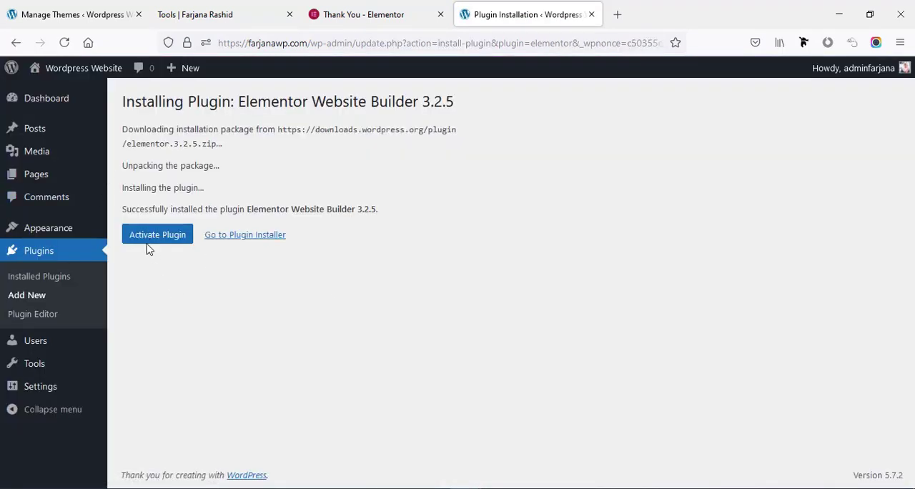
{"action": "left_click", "coordinate": [158, 238]}
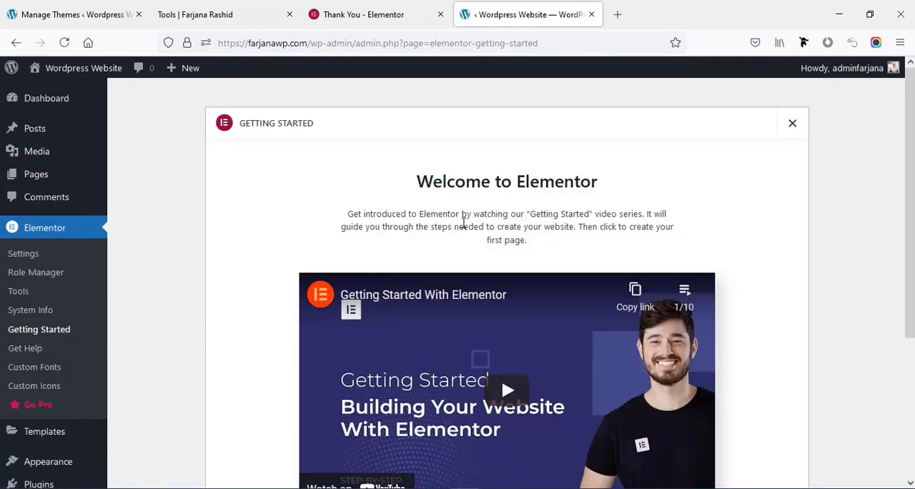
- Search the plugin directory for "essential addons", then install and activate Essential Addons for Elementor
{"action": "scroll", "coordinate": [464, 227], "scroll_direction": "down", "scroll_amount": 3}
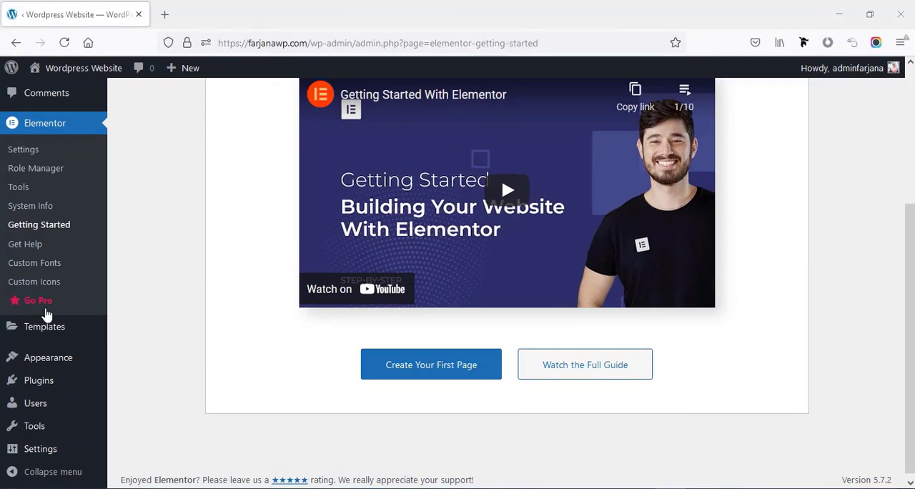
{"action": "mouse_move", "coordinate": [76, 387]}
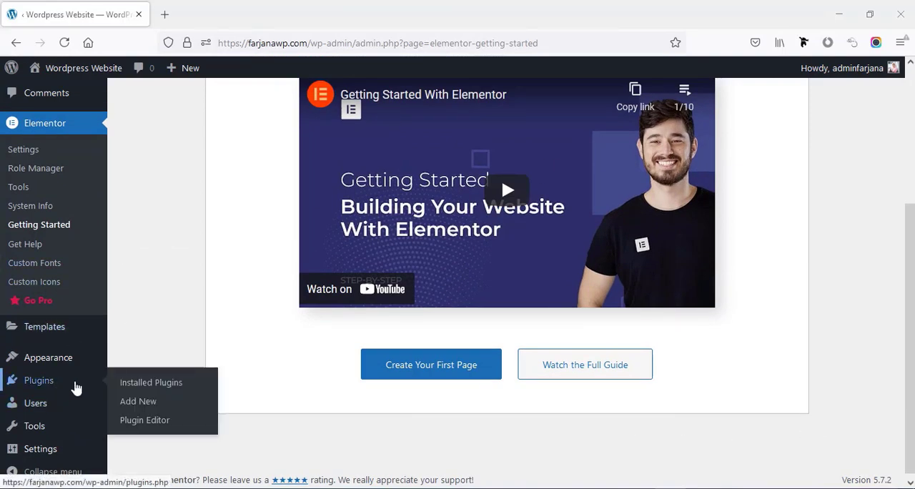
{"action": "left_click", "coordinate": [143, 401]}
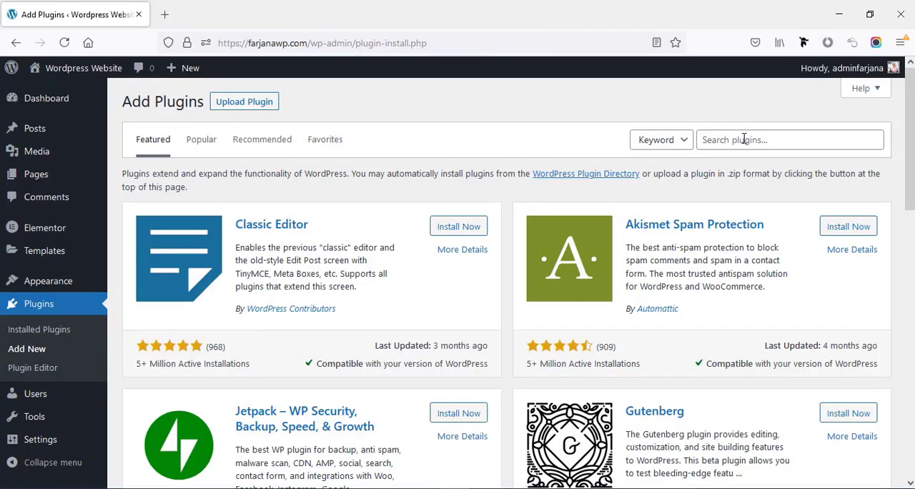
{"action": "left_click", "coordinate": [743, 139]}
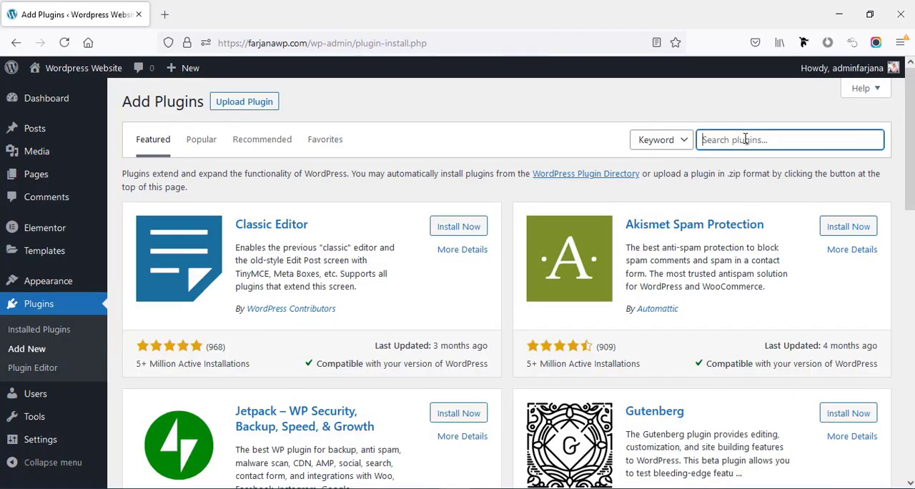
{"action": "type", "text": "al addons"}
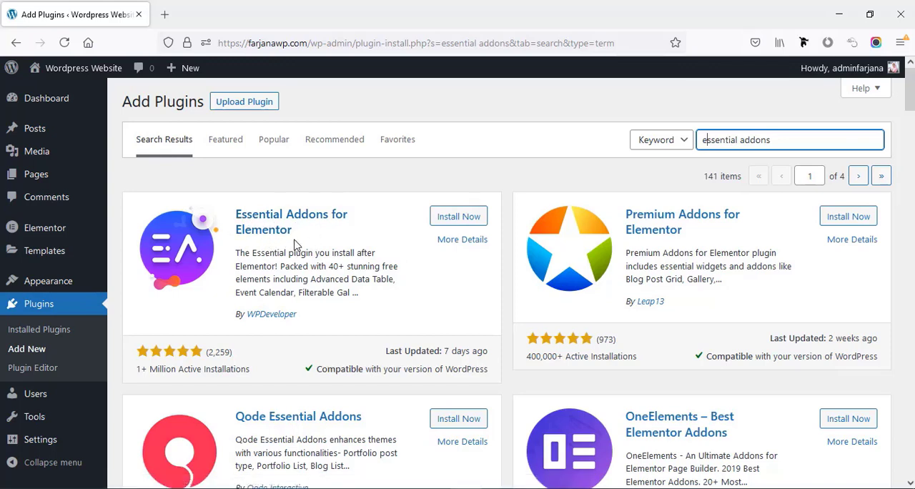
{"action": "left_click", "coordinate": [443, 221]}
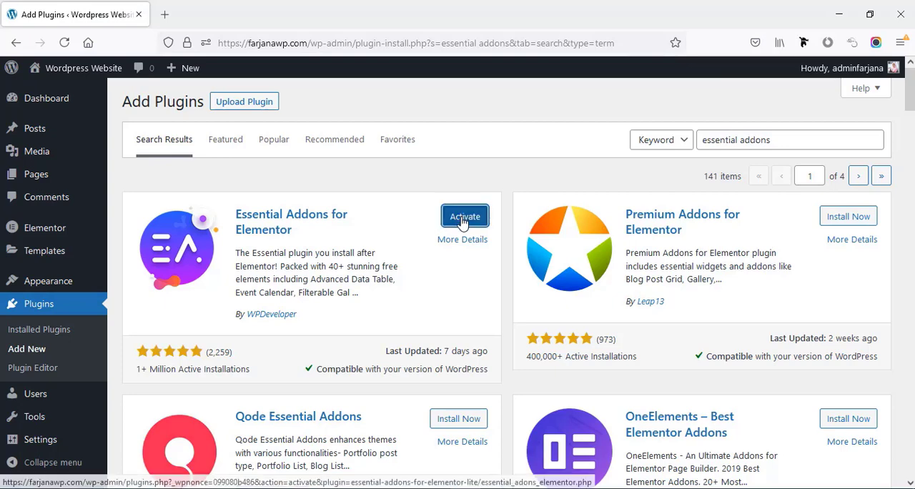
{"action": "left_click", "coordinate": [463, 221]}
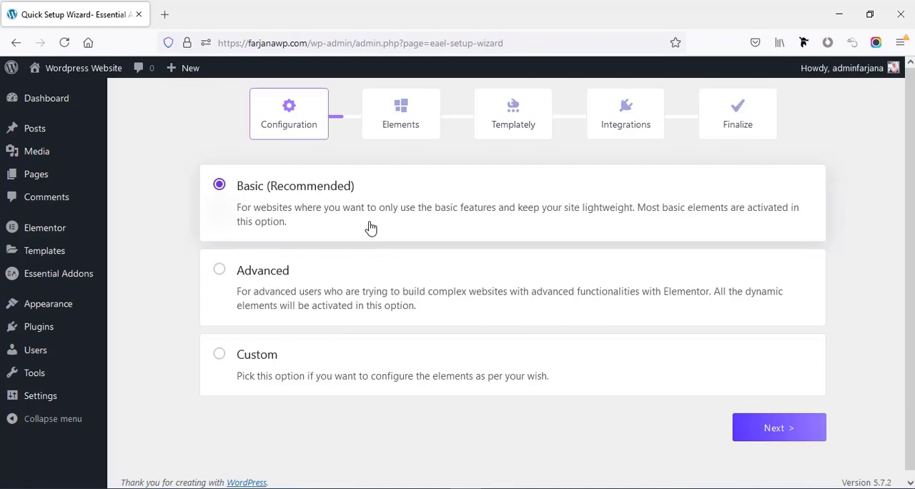
- Complete the Essential Addons setup wizard with the Basic configuration and default elements, skip installing Templately, and save the settings
{"action": "left_click", "coordinate": [763, 436]}
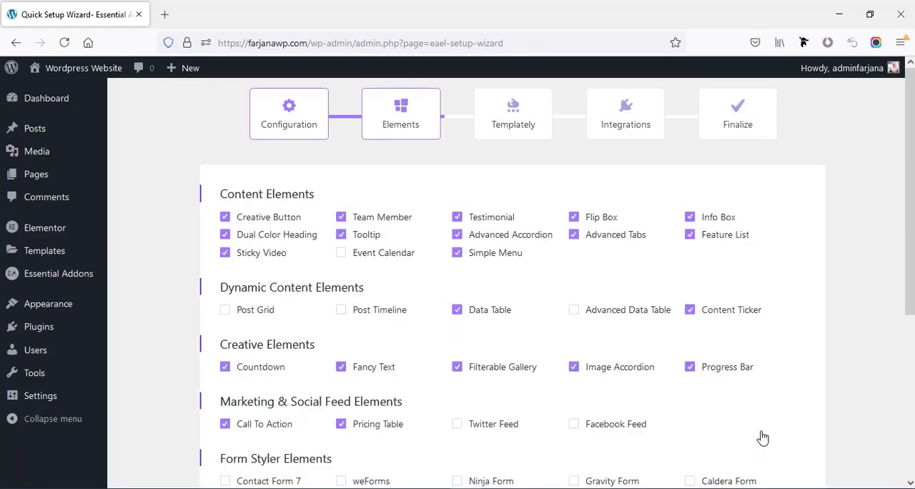
{"action": "scroll", "coordinate": [337, 271], "scroll_direction": "up", "scroll_amount": 2}
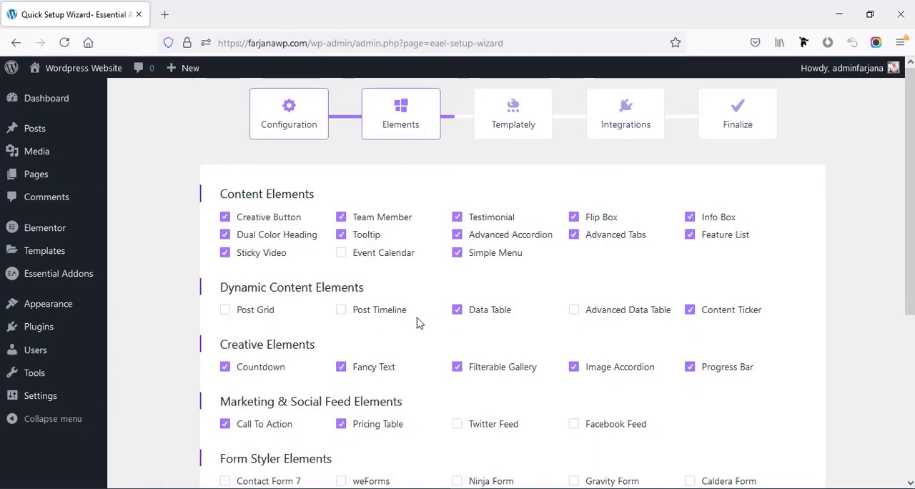
{"action": "scroll", "coordinate": [486, 465], "scroll_direction": "down", "scroll_amount": 3}
{"action": "scroll", "coordinate": [424, 400], "scroll_direction": "down", "scroll_amount": 2}
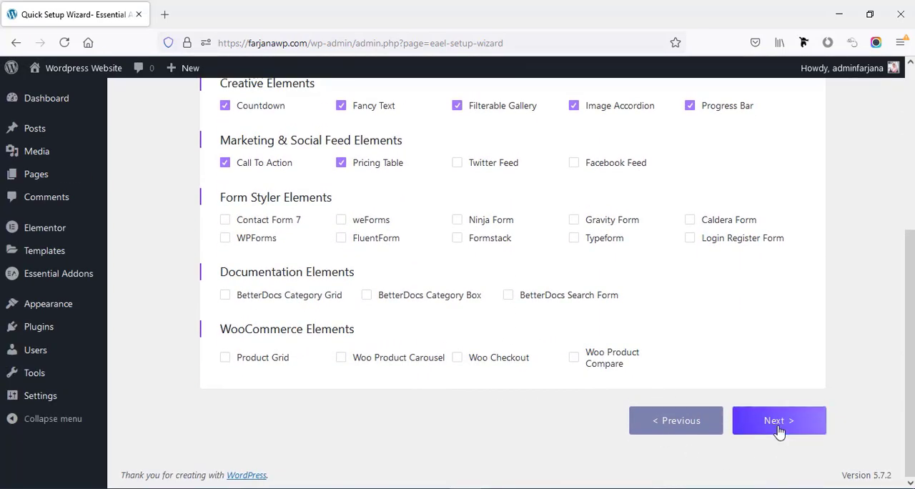
{"action": "left_click", "coordinate": [778, 429]}
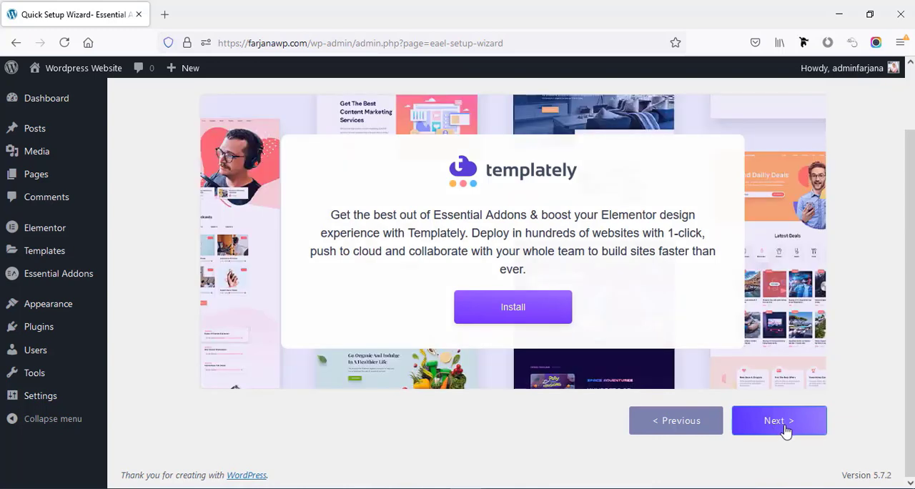
{"action": "left_click", "coordinate": [785, 427]}
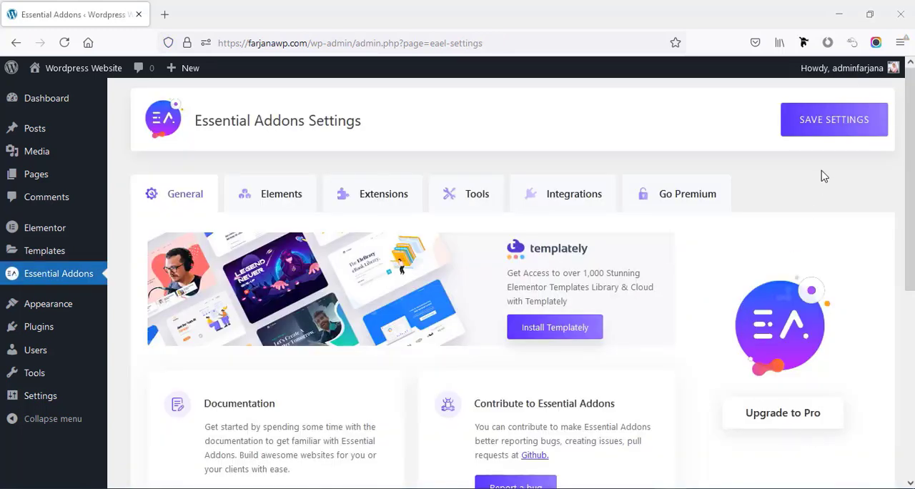
{"action": "left_click", "coordinate": [821, 132]}
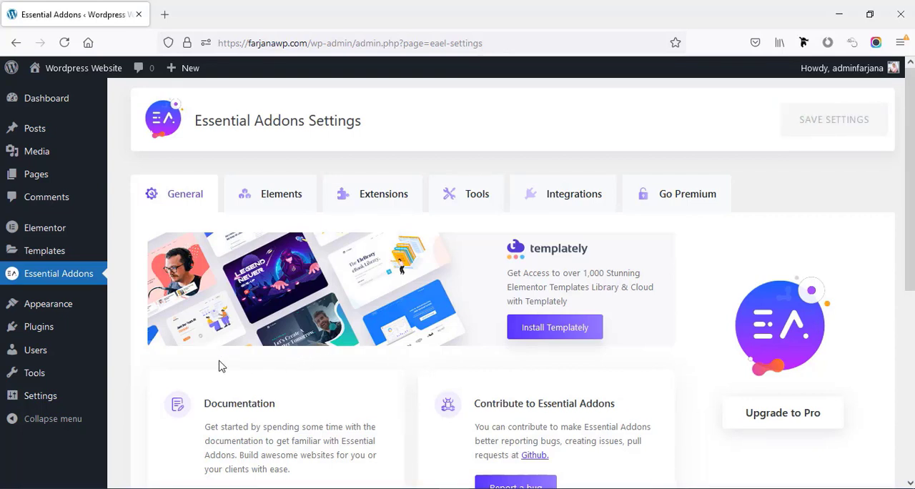
- Search the plugin directory for "Starter template", then install and activate Starter Templates by Brainstorm Force
{"action": "mouse_move", "coordinate": [71, 333]}
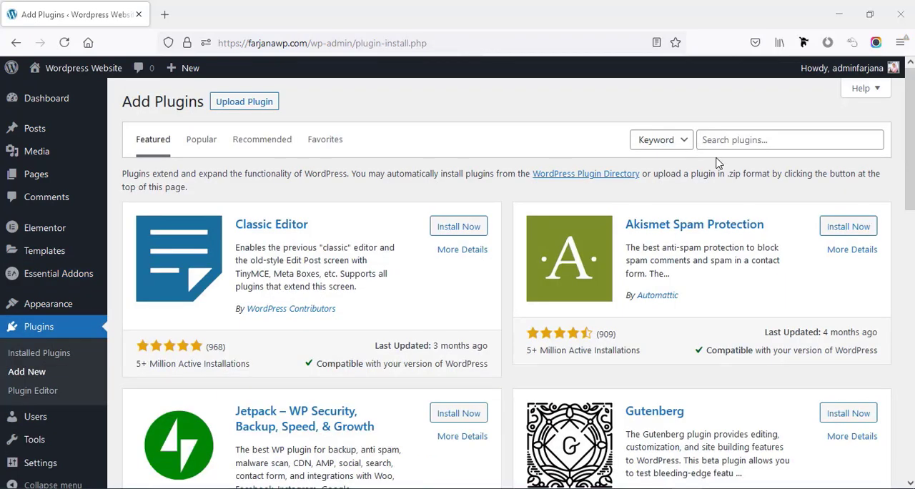
{"action": "left_click", "coordinate": [737, 140]}
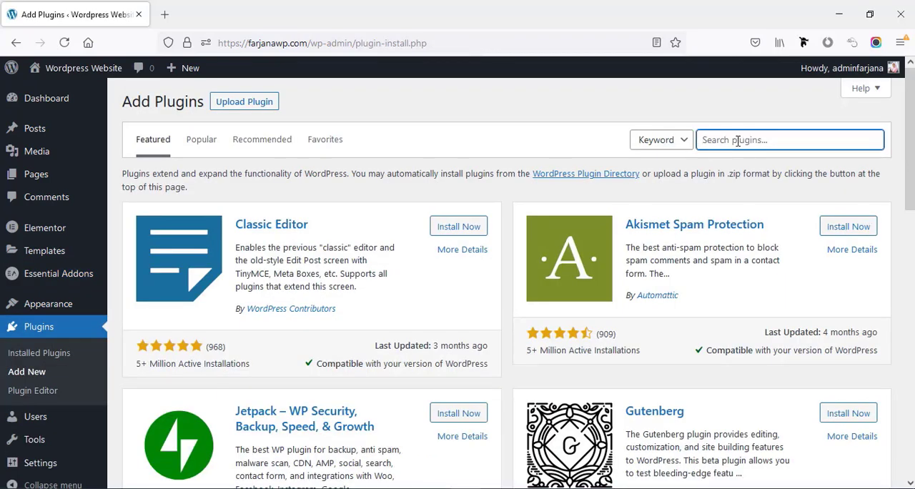
{"action": "type", "text": "Starter template"}
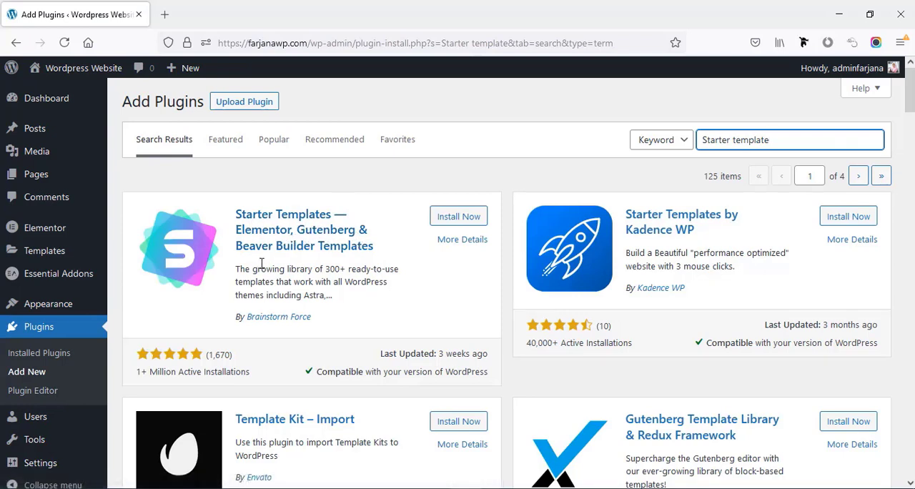
{"action": "left_click", "coordinate": [446, 225]}
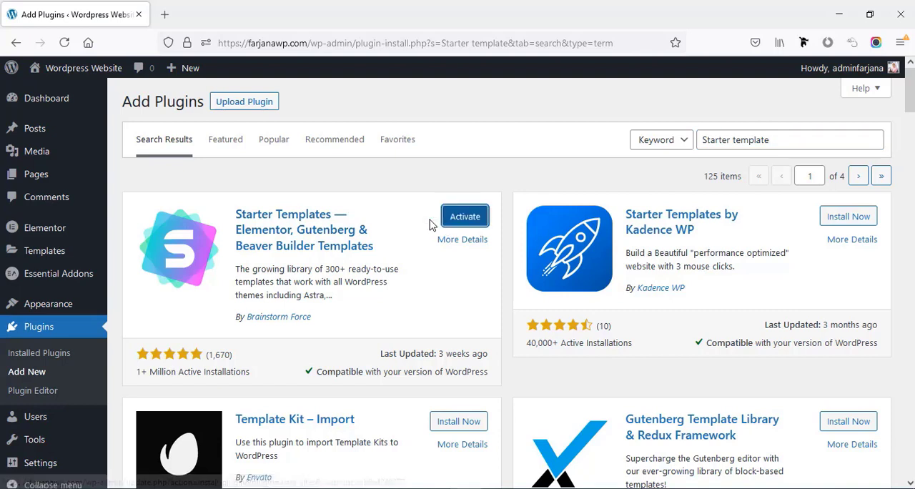
{"action": "left_click", "coordinate": [466, 222]}
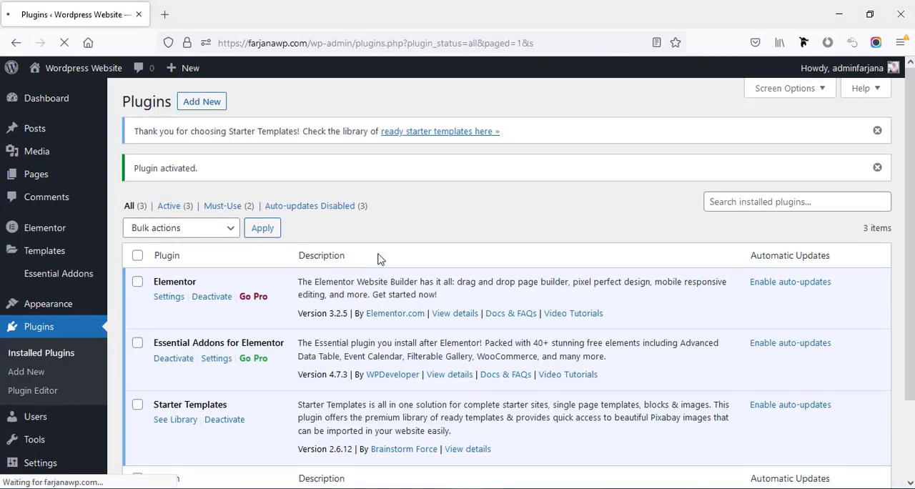
- Open the Starter Templates library from the installed plugins list and select Elementor as the page builder
{"action": "scroll", "coordinate": [210, 326], "scroll_direction": "down", "scroll_amount": 3}
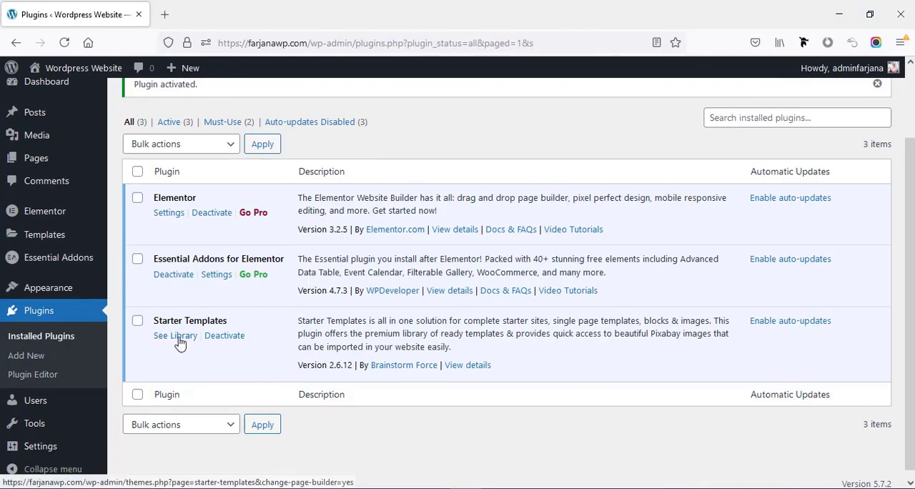
{"action": "left_click", "coordinate": [179, 342]}
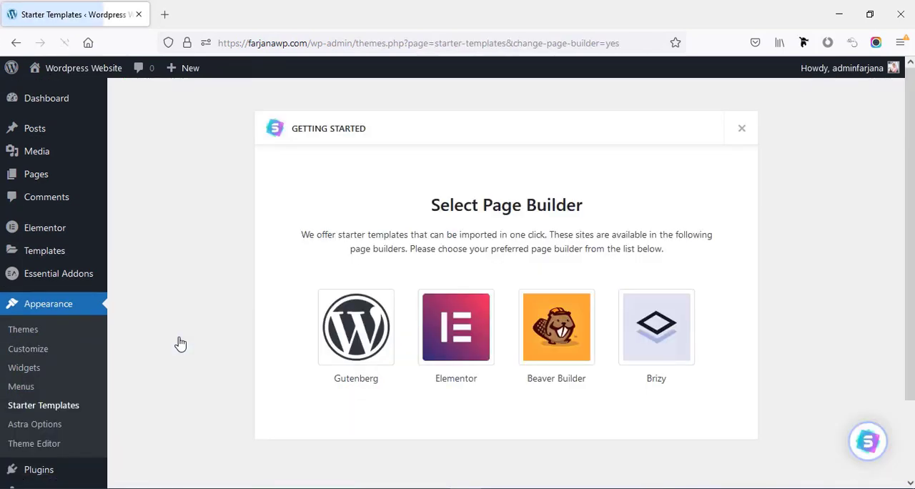
{"action": "left_click", "coordinate": [458, 344]}
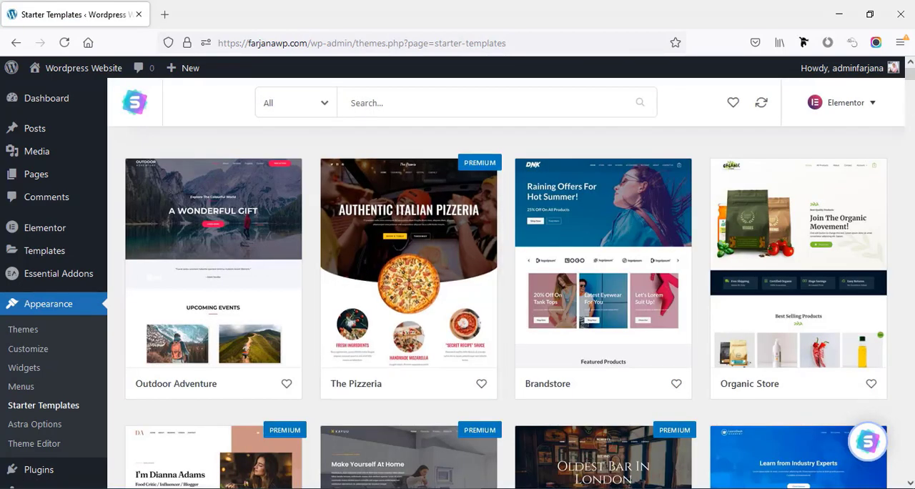
- Browse the free and premium Elementor starter templates in the library and return to the start of the list
{"action": "scroll", "coordinate": [877, 230], "scroll_direction": "down", "scroll_amount": 7}
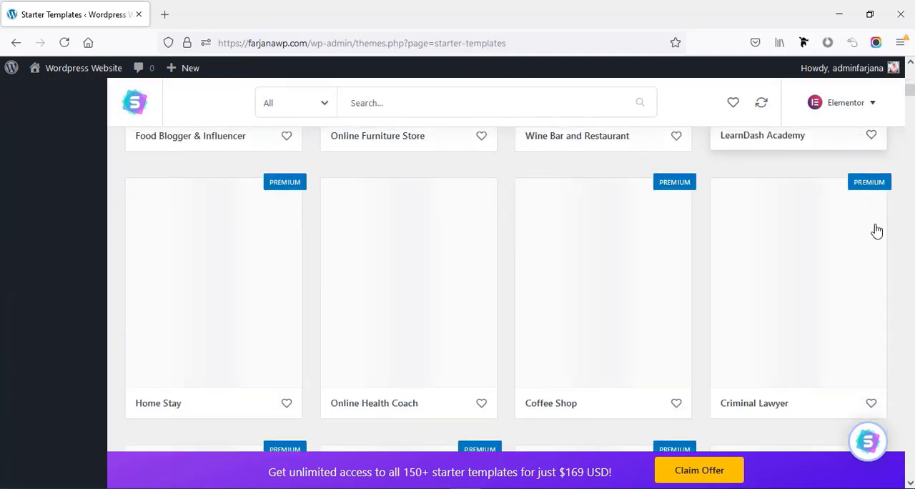
{"action": "scroll", "coordinate": [877, 231], "scroll_direction": "down", "scroll_amount": 5}
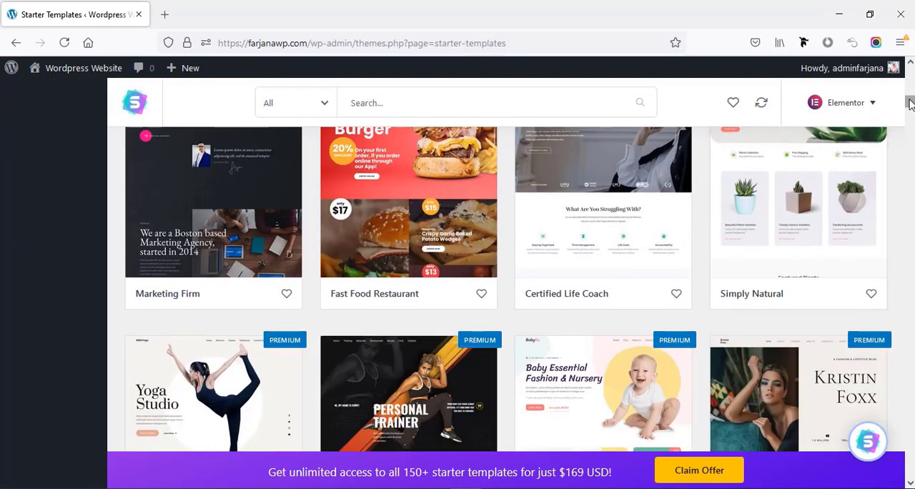
{"action": "left_click_drag", "start_coordinate": [909, 104], "coordinate": [910, 111]}
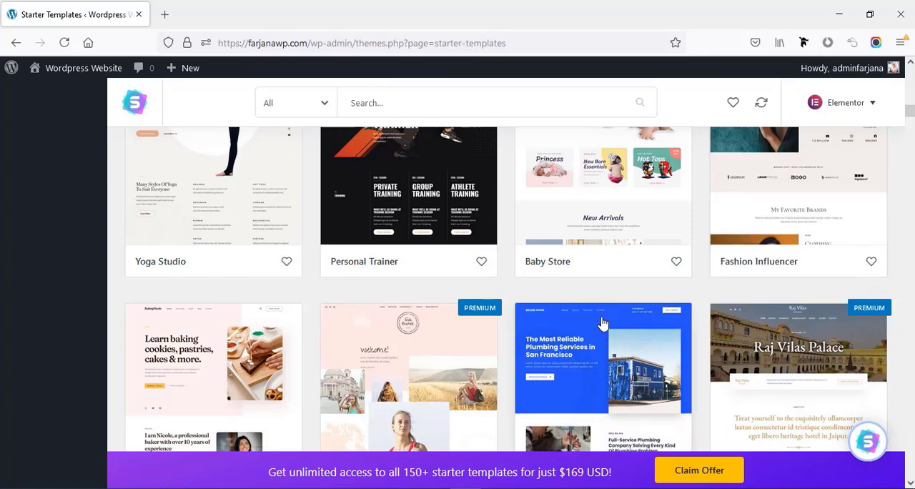
{"action": "scroll", "coordinate": [751, 348], "scroll_direction": "down", "scroll_amount": 2}
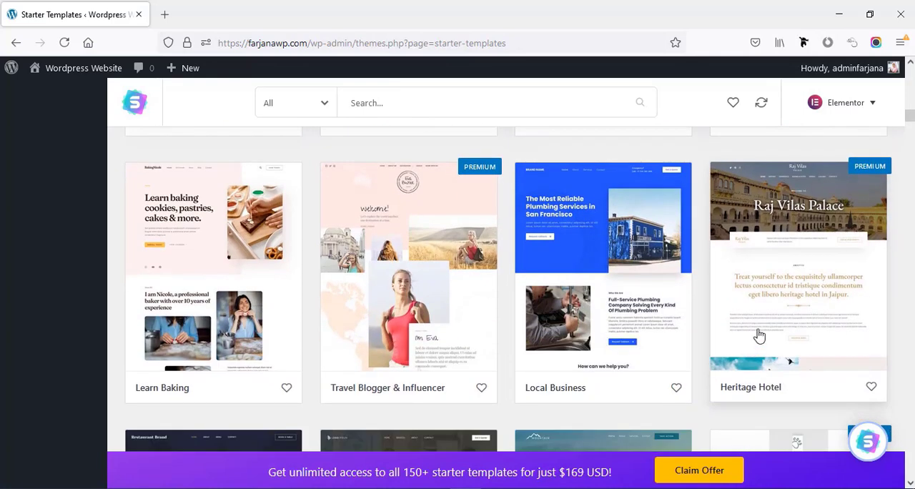
{"action": "scroll", "coordinate": [759, 336], "scroll_direction": "down", "scroll_amount": 1}
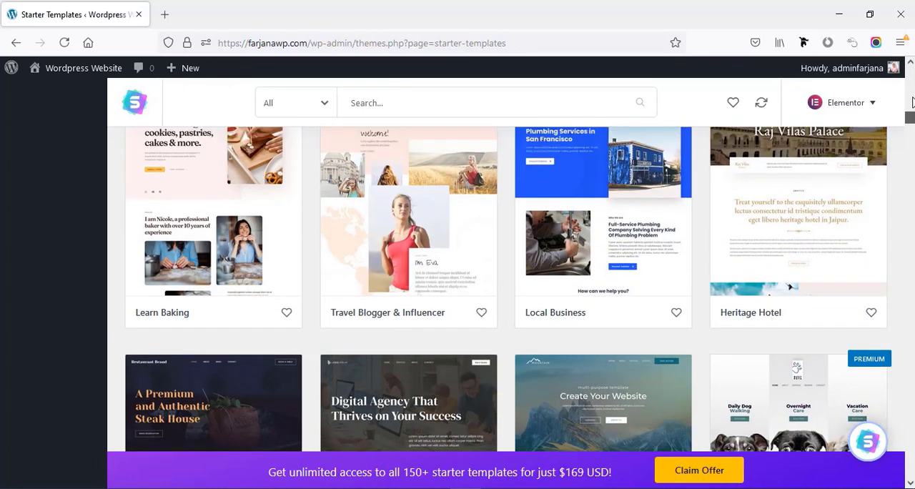
{"action": "left_click", "coordinate": [912, 102]}
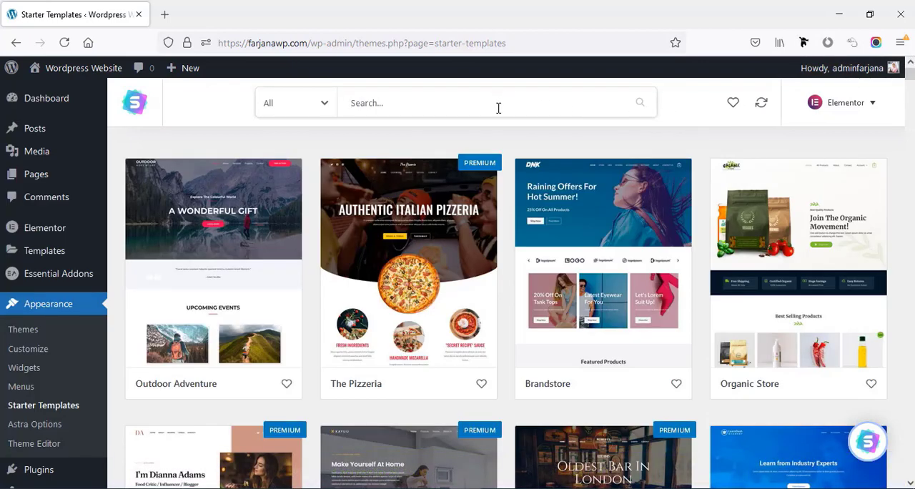
- Search the template library for "business", limit the results to free templates, and browse them
{"action": "type", "text": "business"}
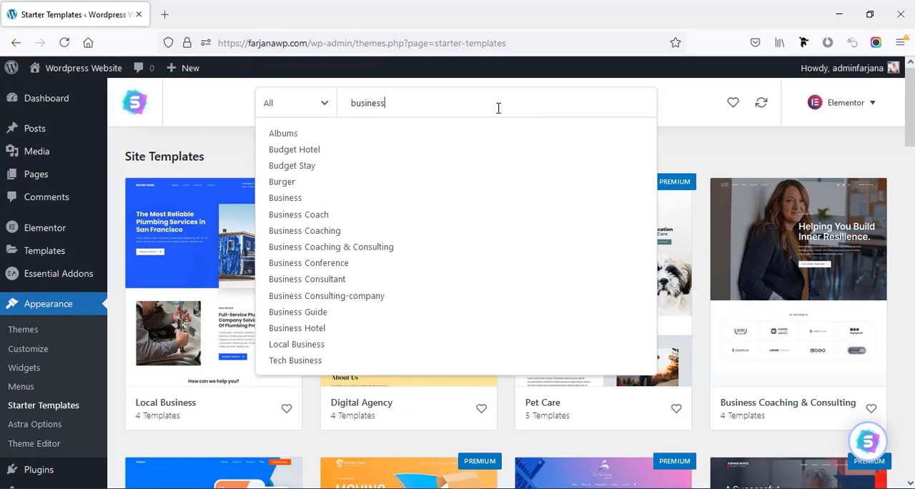
{"action": "left_click", "coordinate": [285, 135]}
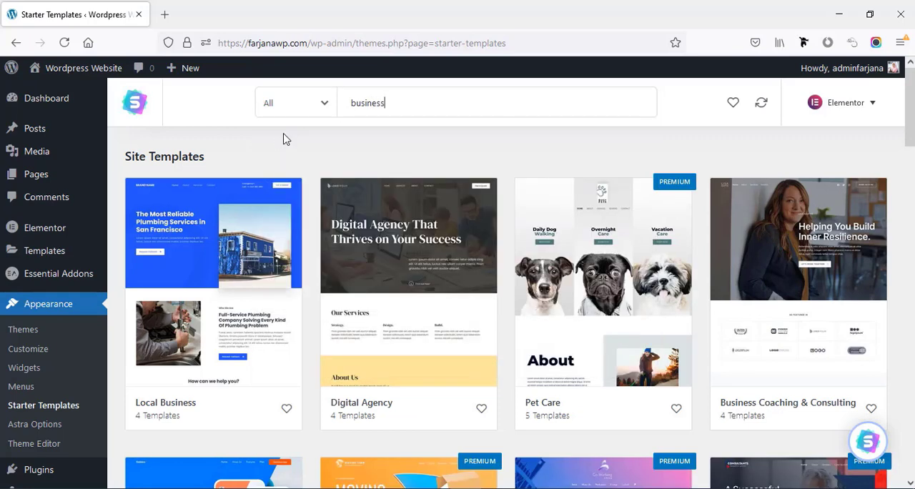
{"action": "left_click", "coordinate": [353, 102]}
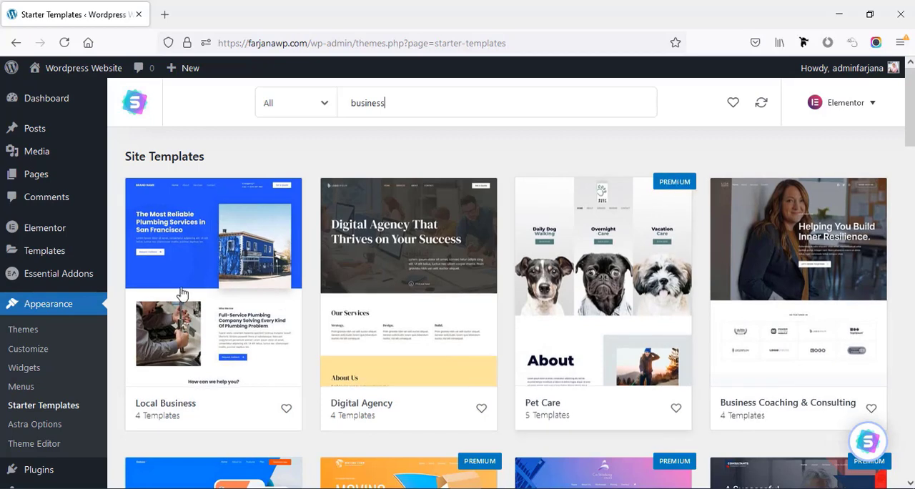
{"action": "left_click", "coordinate": [283, 117]}
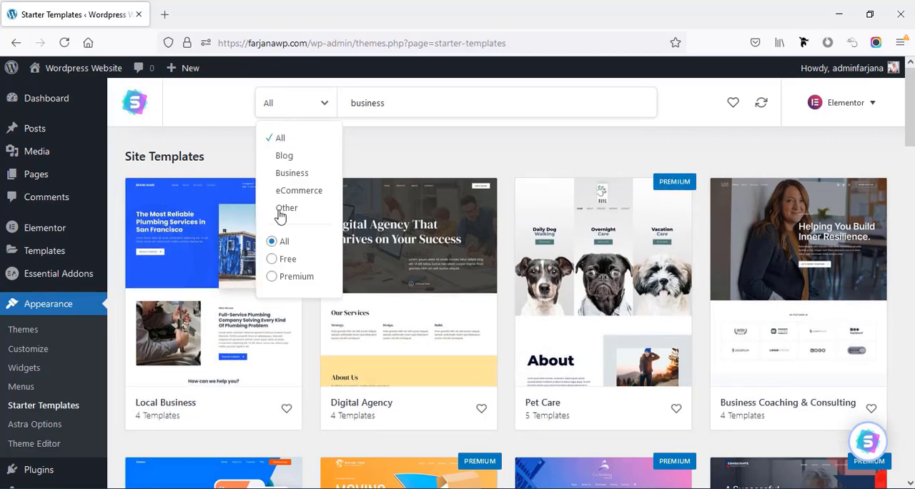
{"action": "left_click", "coordinate": [272, 259]}
{"action": "scroll", "coordinate": [286, 268], "scroll_direction": "down", "scroll_amount": 3}
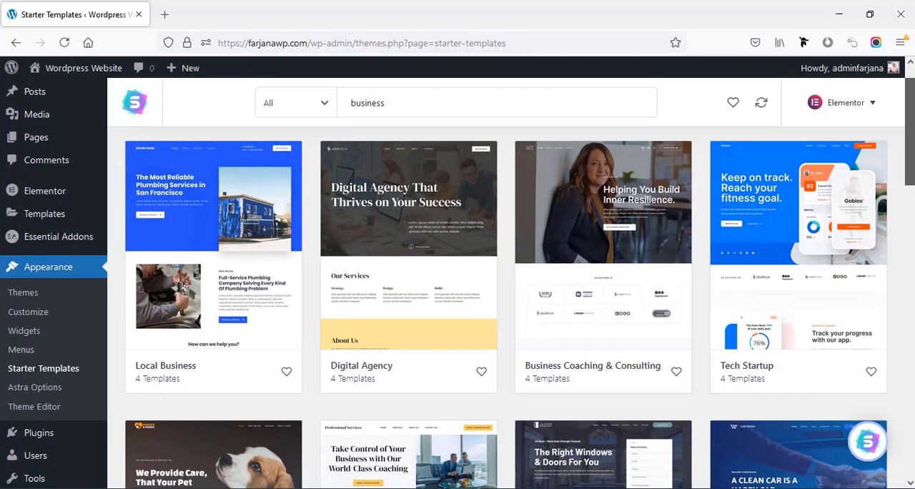
{"action": "scroll", "coordinate": [500, 286], "scroll_direction": "down", "scroll_amount": 5}
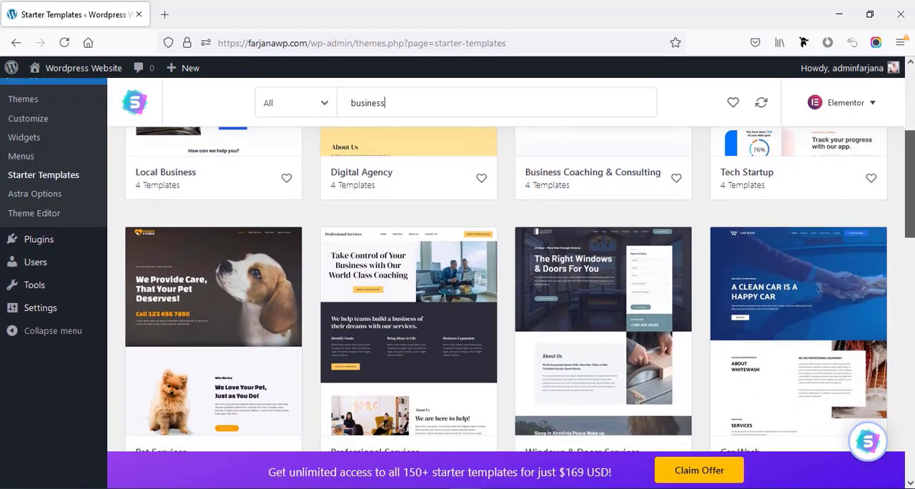
{"action": "scroll", "coordinate": [500, 286], "scroll_direction": "down", "scroll_amount": 5}
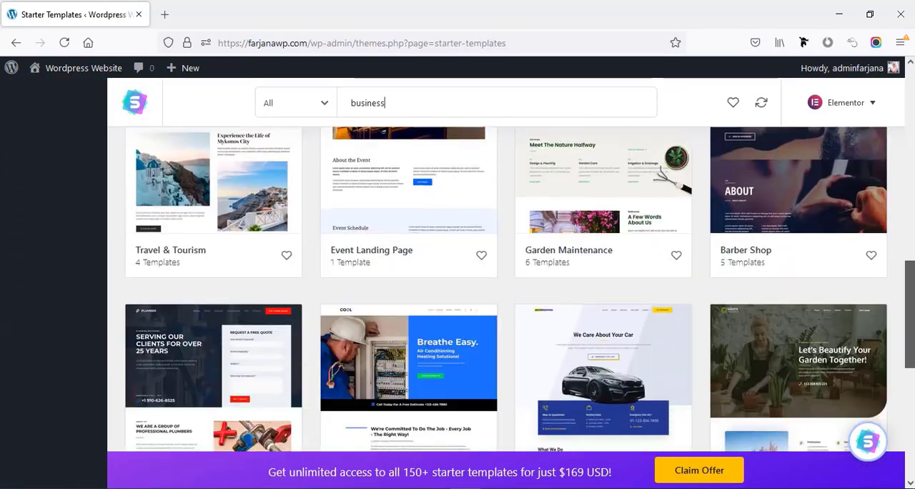
{"action": "scroll", "coordinate": [500, 286], "scroll_direction": "down", "scroll_amount": 3}
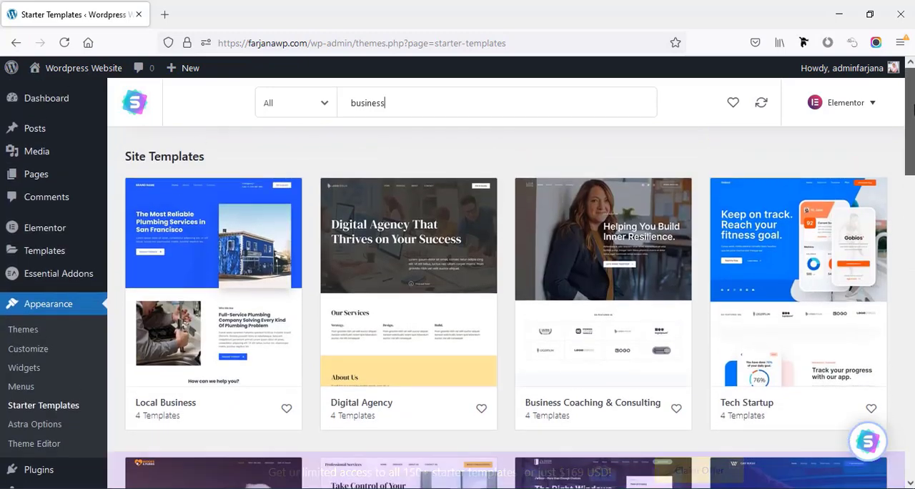
- Search the free Business category for "agency" and open the Digital Agency template headlined "Create Amazing Business Websites"
{"action": "double_click", "coordinate": [372, 102]}
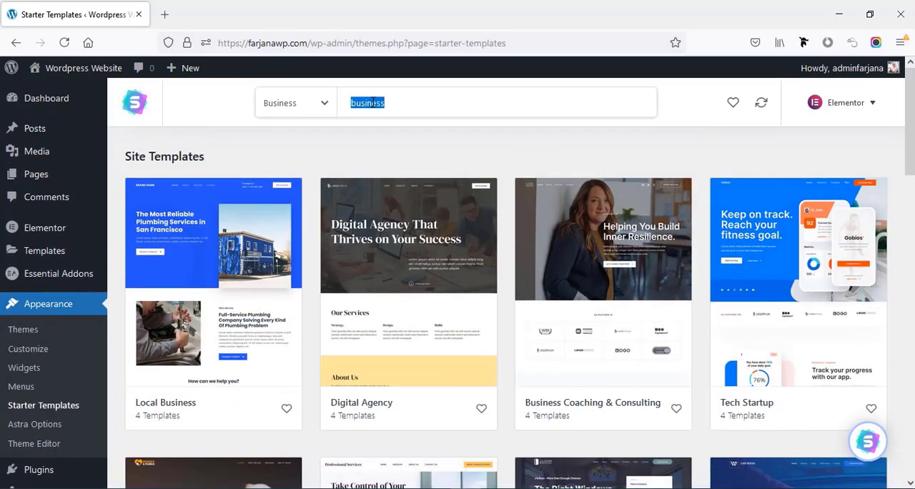
{"action": "type", "text": "agency"}
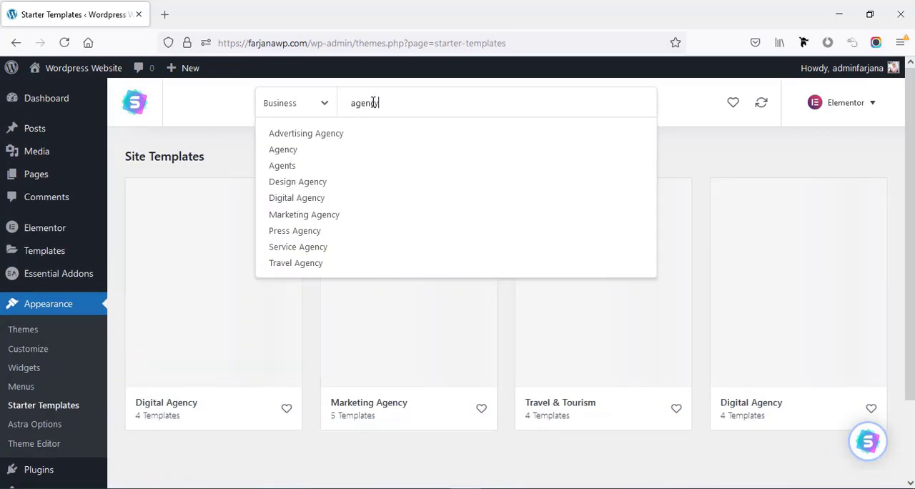
{"action": "scroll", "coordinate": [519, 327], "scroll_direction": "down", "scroll_amount": 2}
{"action": "scroll", "coordinate": [521, 327], "scroll_direction": "up", "scroll_amount": 1}
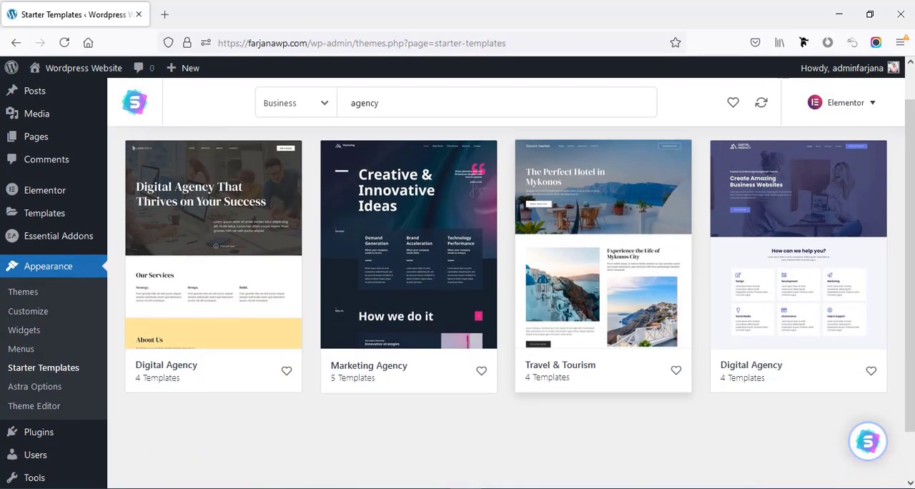
{"action": "left_click", "coordinate": [788, 297]}
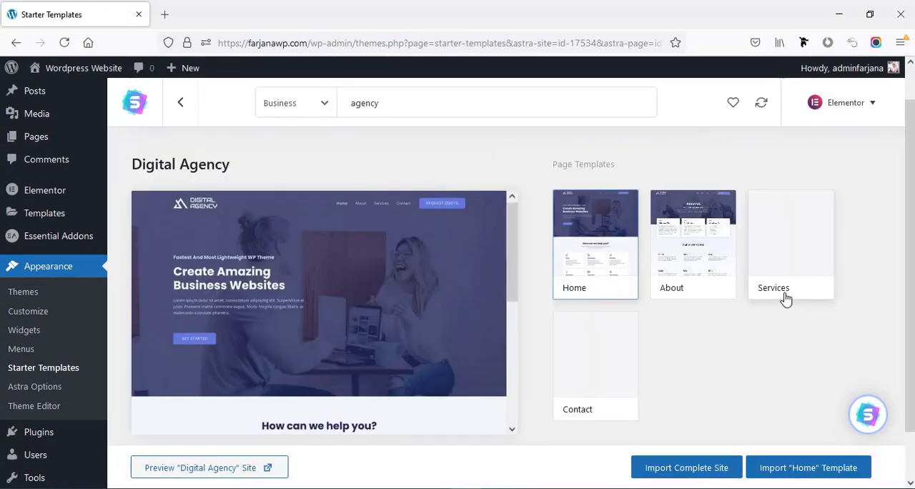
- Preview the Home, About, Services and Contact page templates of the Digital Agency site
{"action": "scroll", "coordinate": [363, 279], "scroll_direction": "down", "scroll_amount": 10}
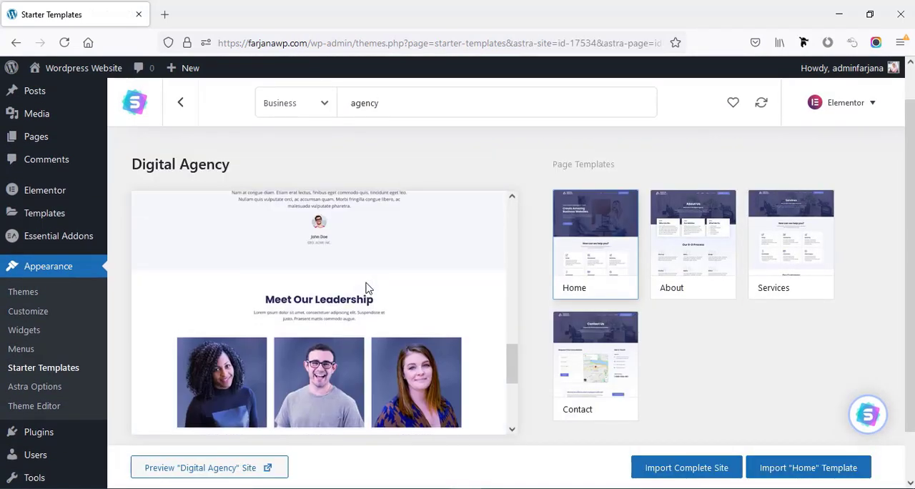
{"action": "left_click", "coordinate": [695, 254]}
{"action": "scroll", "coordinate": [392, 297], "scroll_direction": "down", "scroll_amount": 2}
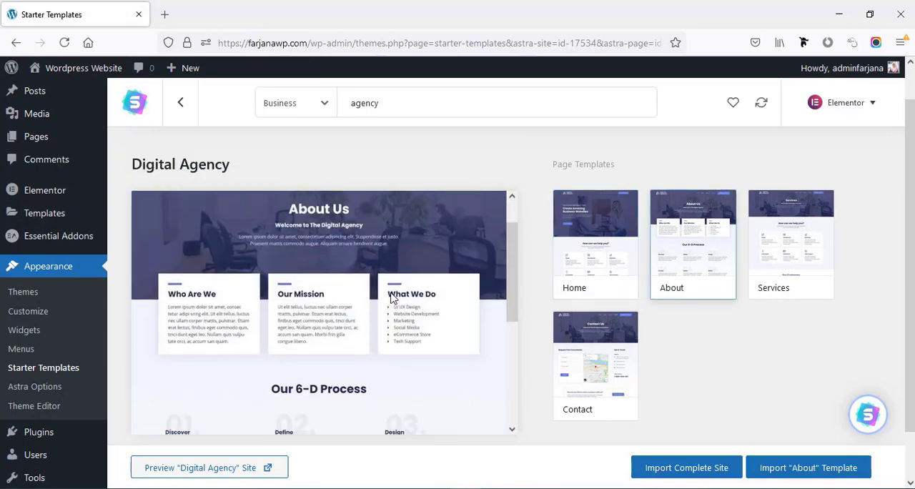
{"action": "scroll", "coordinate": [392, 297], "scroll_direction": "down", "scroll_amount": 5}
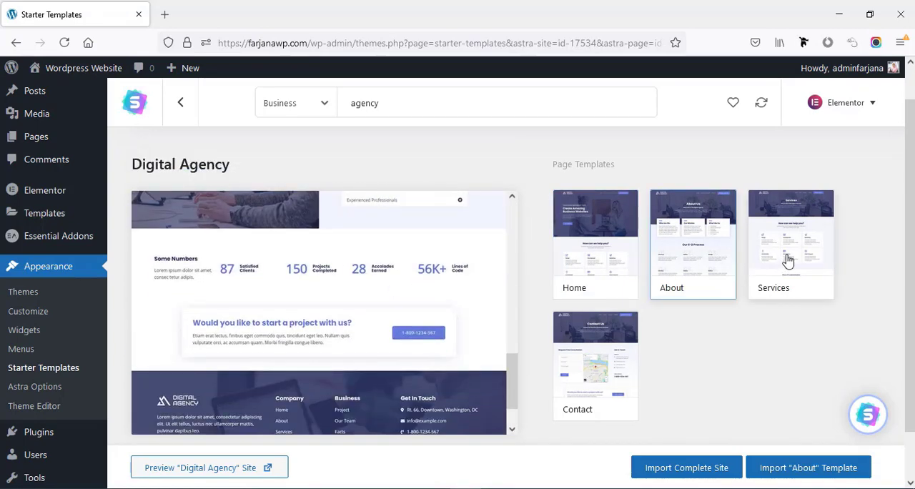
{"action": "left_click", "coordinate": [788, 259]}
{"action": "scroll", "coordinate": [351, 327], "scroll_direction": "down", "scroll_amount": 5}
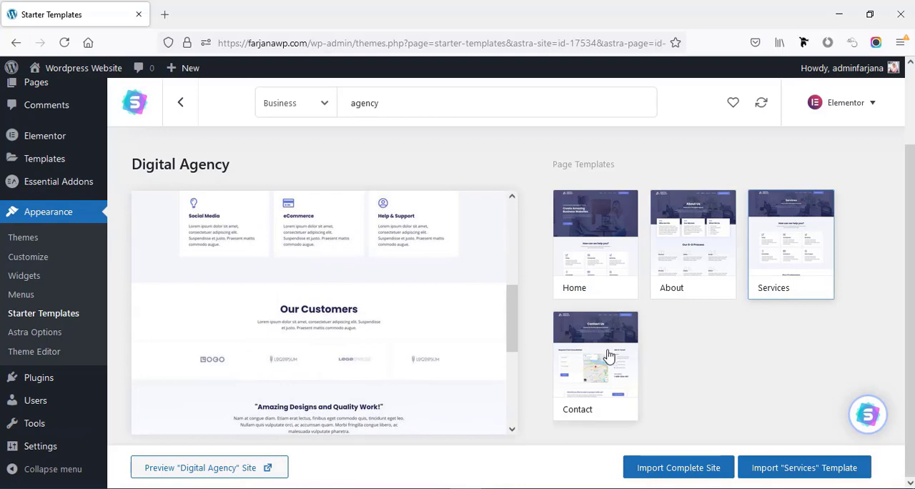
{"action": "left_click", "coordinate": [607, 355]}
{"action": "scroll", "coordinate": [342, 337], "scroll_direction": "down", "scroll_amount": 1}
{"action": "scroll", "coordinate": [341, 333], "scroll_direction": "down", "scroll_amount": 3}
{"action": "scroll", "coordinate": [342, 333], "scroll_direction": "up", "scroll_amount": 5}
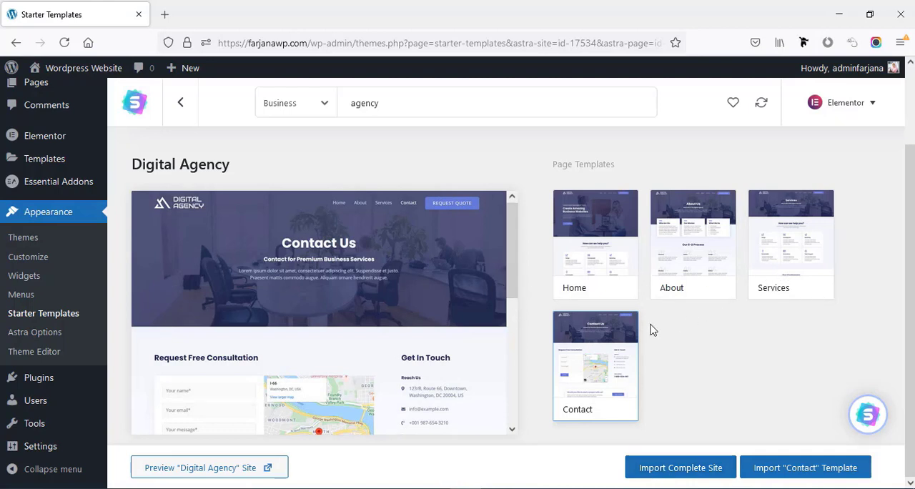
- Start importing the complete Digital Agency site, giving the WordPress level as Beginner and the website's purpose as Myself/My company
{"action": "left_click", "coordinate": [661, 472]}
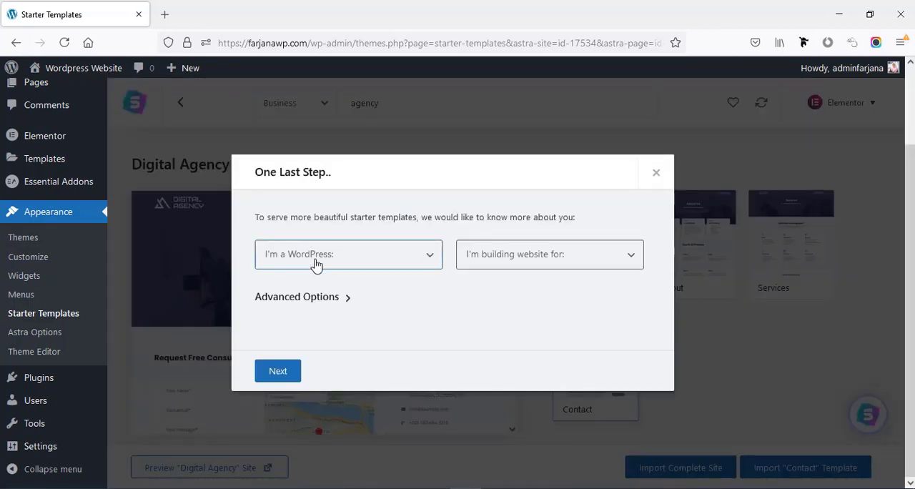
{"action": "left_click", "coordinate": [316, 265]}
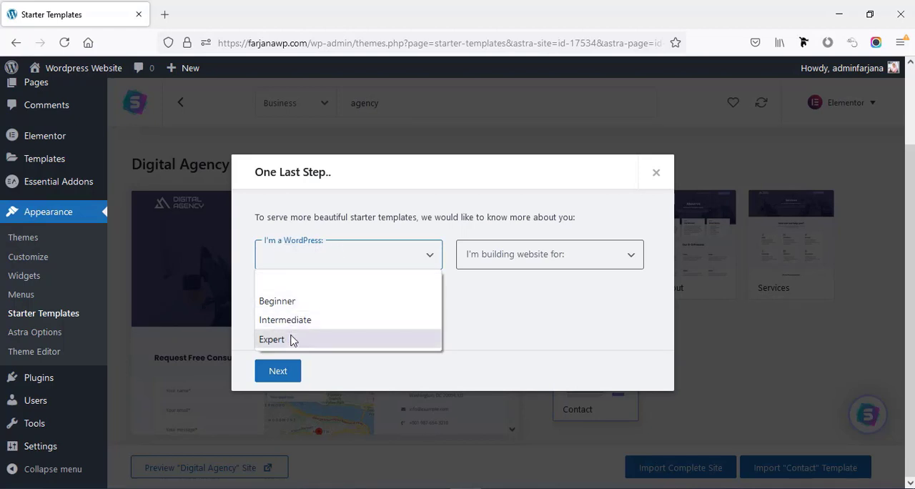
{"action": "left_click", "coordinate": [291, 303]}
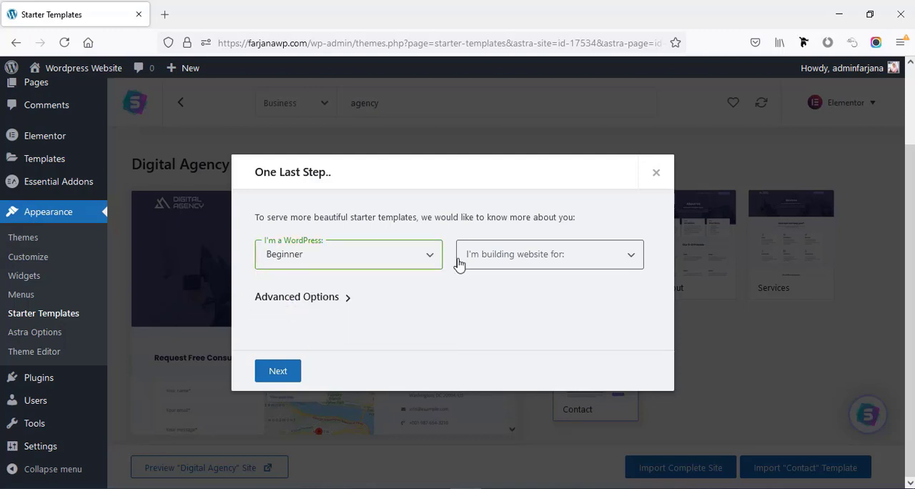
{"action": "left_click", "coordinate": [486, 263]}
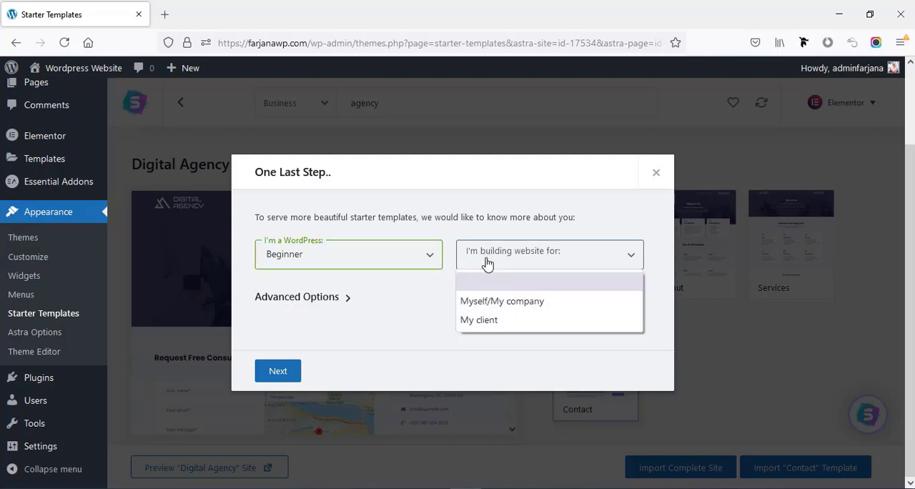
{"action": "left_click", "coordinate": [496, 302]}
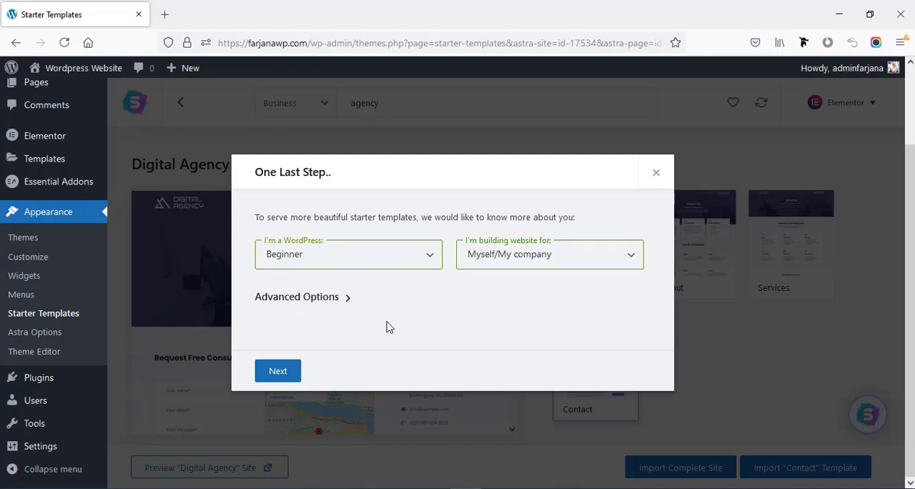
{"action": "left_click", "coordinate": [279, 372]}
- Enter the first name and work email, then submit the details to start the import
{"action": "left_click", "coordinate": [290, 257]}
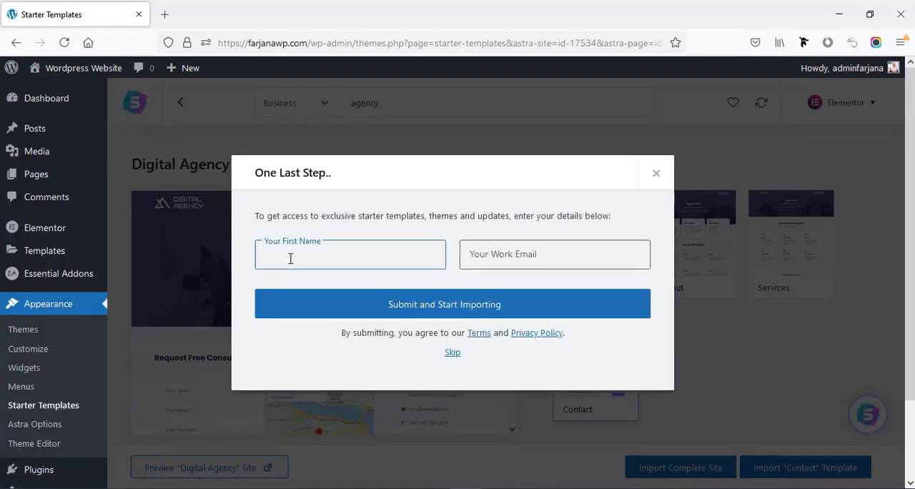
{"action": "type", "text": "Farjana"}
{"action": "left_click", "coordinate": [491, 254]}
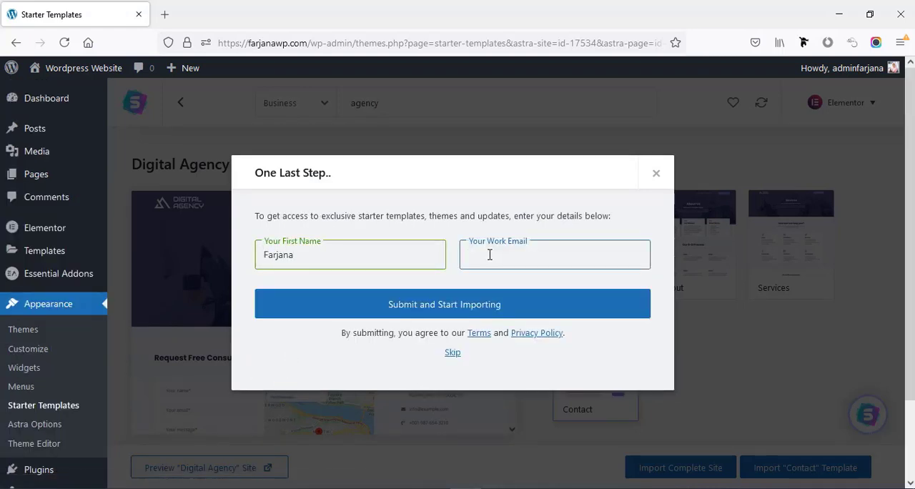
{"action": "type", "text": "di"}
{"action": "left_click", "coordinate": [484, 274]}
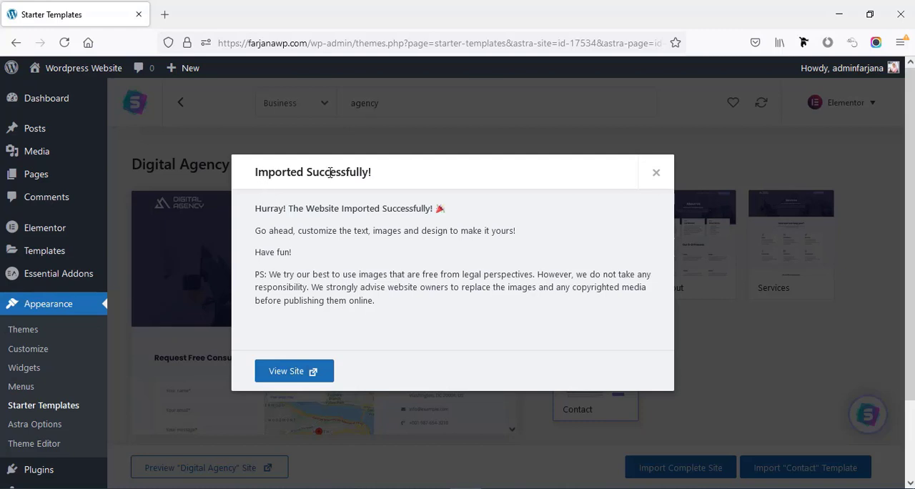
- Open the imported site and look through the sections of its home page
{"action": "left_click", "coordinate": [304, 378]}
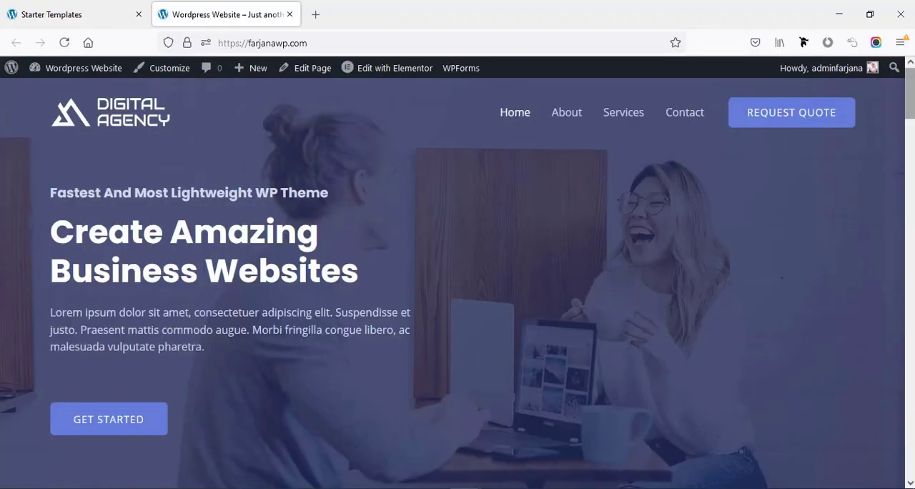
{"action": "scroll", "coordinate": [912, 110], "scroll_direction": "down", "scroll_amount": 2}
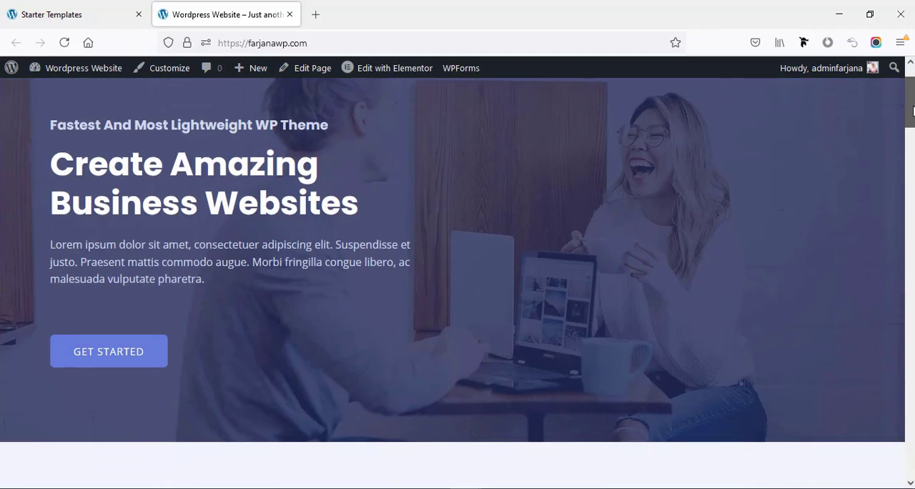
{"action": "scroll", "coordinate": [913, 109], "scroll_direction": "down", "scroll_amount": 15}
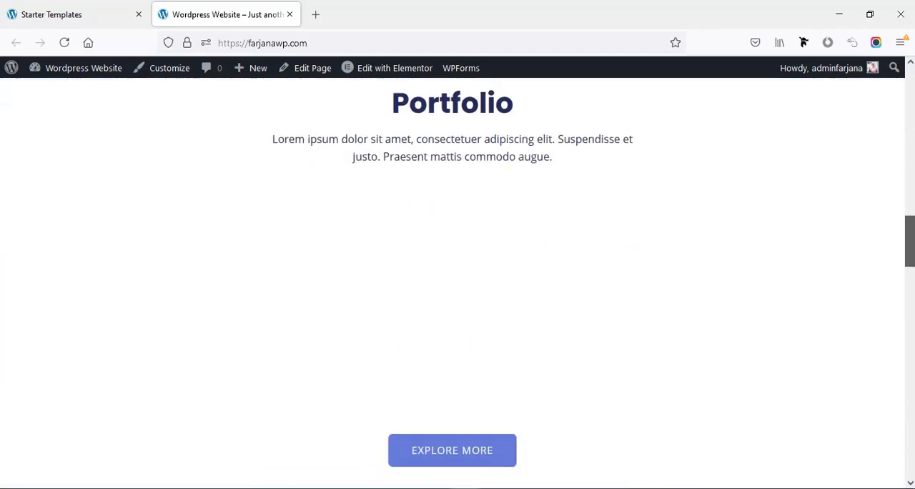
{"action": "scroll", "coordinate": [458, 286], "scroll_direction": "down", "scroll_amount": 14}
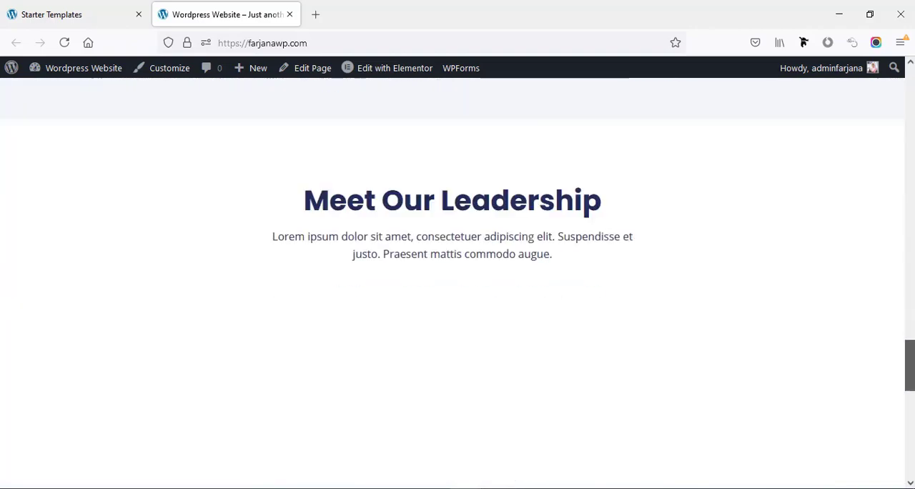
{"action": "scroll", "coordinate": [457, 286], "scroll_direction": "down", "scroll_amount": 5}
{"action": "scroll", "coordinate": [457, 286], "scroll_direction": "up", "scroll_amount": 5}
{"action": "scroll", "coordinate": [458, 286], "scroll_direction": "down", "scroll_amount": 5}
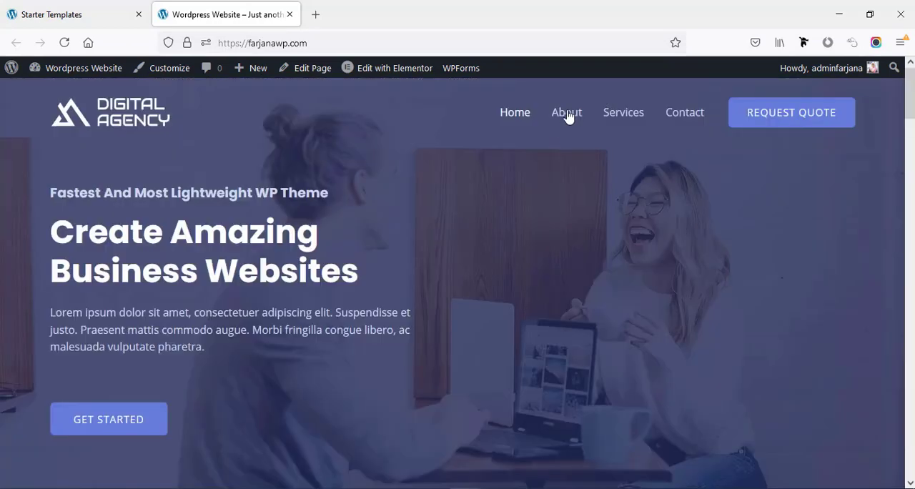
- Review the About page of the imported site and open its Services page
{"action": "left_click", "coordinate": [566, 113]}
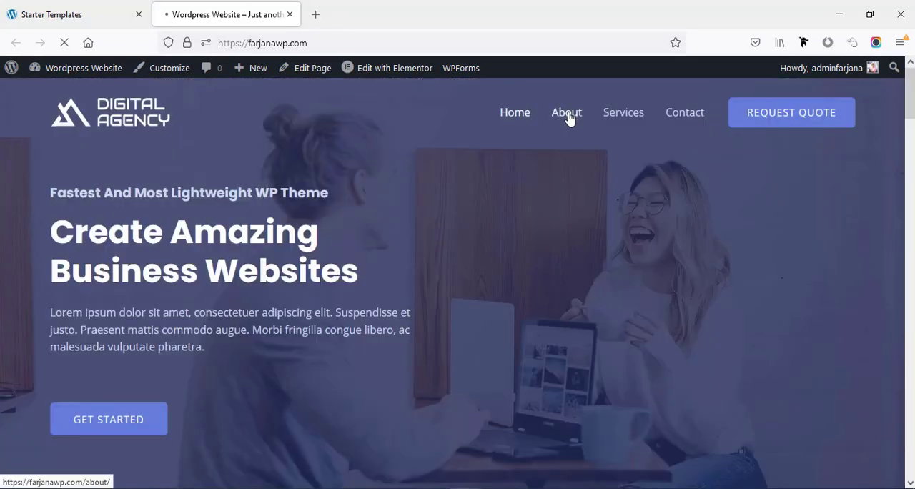
{"action": "scroll", "coordinate": [458, 286], "scroll_direction": "down", "scroll_amount": 6}
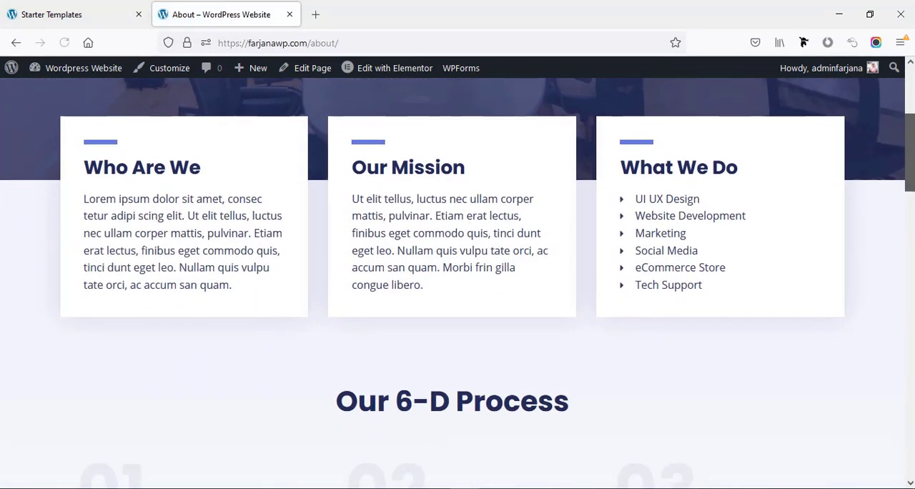
{"action": "scroll", "coordinate": [458, 286], "scroll_direction": "down", "scroll_amount": 4}
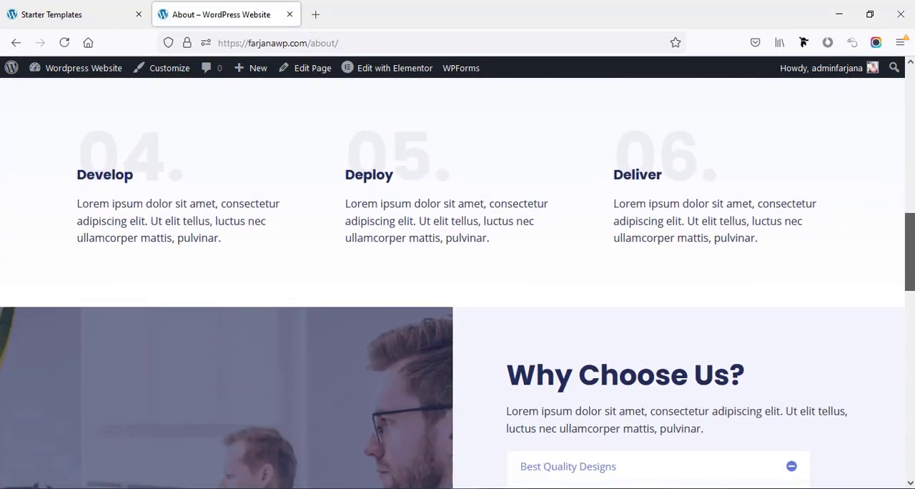
{"action": "scroll", "coordinate": [458, 286], "scroll_direction": "down", "scroll_amount": 6}
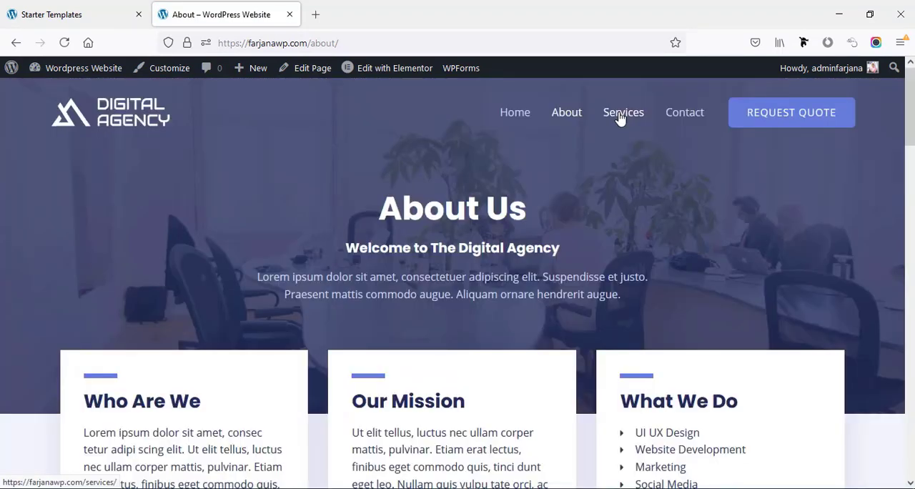
{"action": "left_click", "coordinate": [620, 114]}
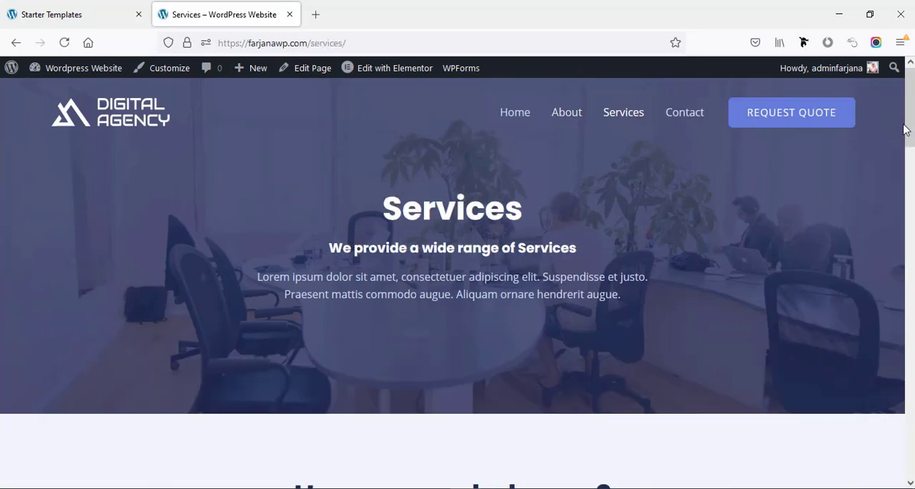
- Look through the sections of the imported site's Services page and return to its header
{"action": "scroll", "coordinate": [457, 286], "scroll_direction": "down", "scroll_amount": 5}
{"action": "scroll", "coordinate": [457, 286], "scroll_direction": "down", "scroll_amount": 10}
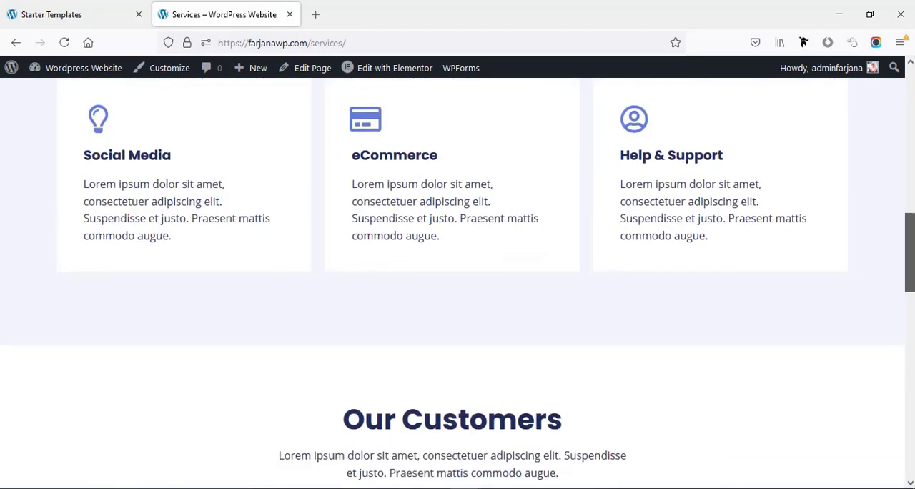
{"action": "left_click_drag", "start_coordinate": [910, 358], "coordinate": [892, 89]}
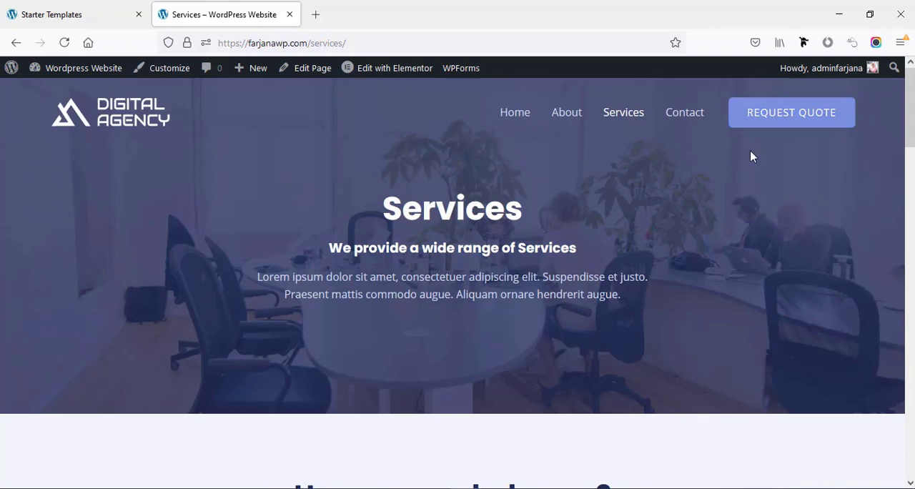
- Open the Contact page and examine its consultation form, map, contact details and footer
{"action": "left_click", "coordinate": [682, 119]}
{"action": "scroll", "coordinate": [458, 286], "scroll_direction": "down", "scroll_amount": 6}
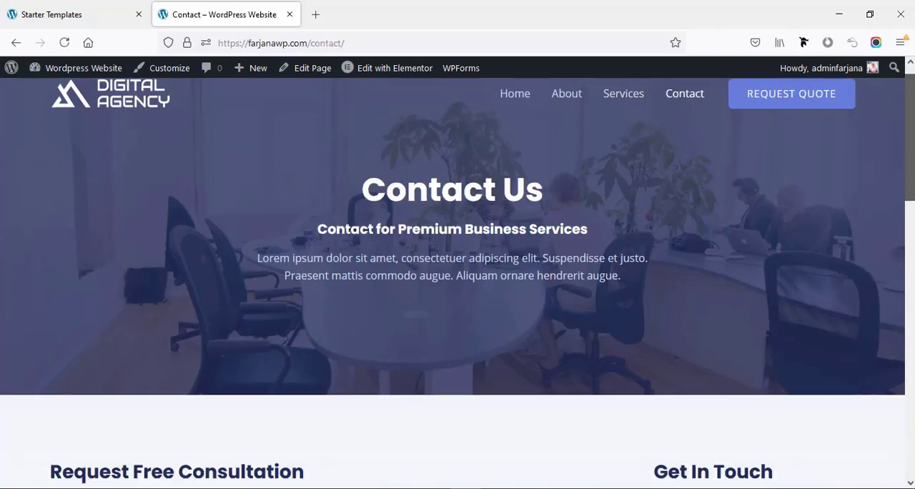
{"action": "scroll", "coordinate": [458, 286], "scroll_direction": "down", "scroll_amount": 6}
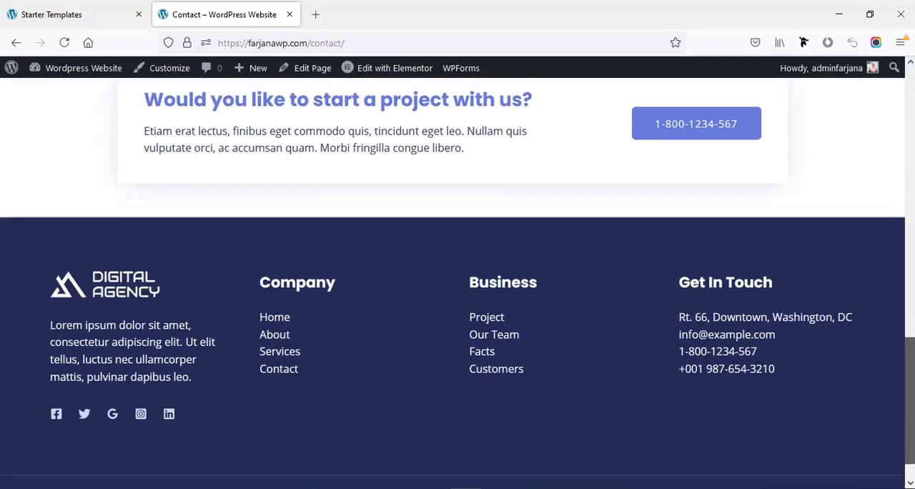
{"action": "scroll", "coordinate": [457, 286], "scroll_direction": "up", "scroll_amount": 7}
{"action": "scroll", "coordinate": [905, 237], "scroll_direction": "up", "scroll_amount": 1}
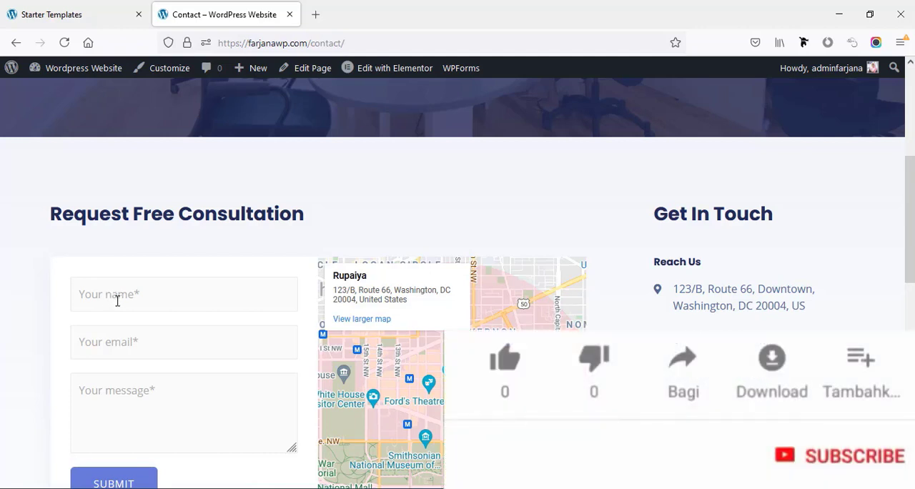
{"action": "scroll", "coordinate": [105, 353], "scroll_direction": "down", "scroll_amount": 2}
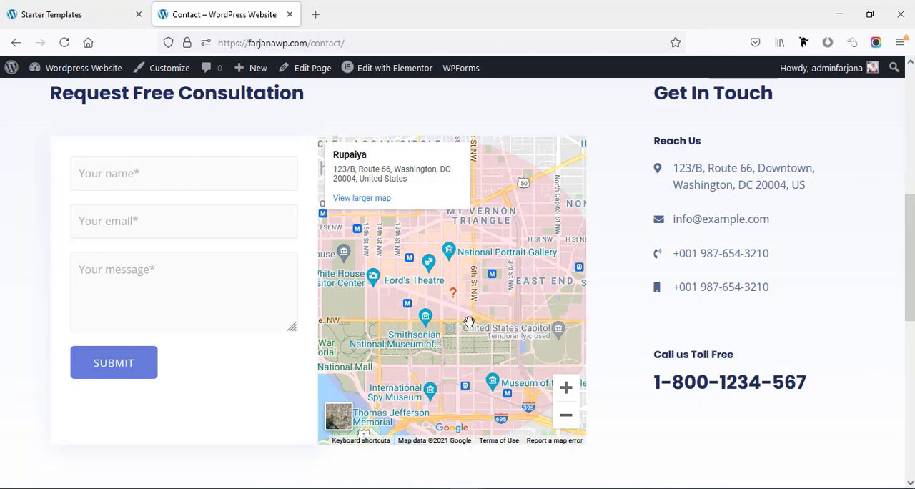
{"action": "scroll", "coordinate": [494, 353], "scroll_direction": "down", "scroll_amount": 7}
{"action": "scroll", "coordinate": [863, 178], "scroll_direction": "up", "scroll_amount": 13}
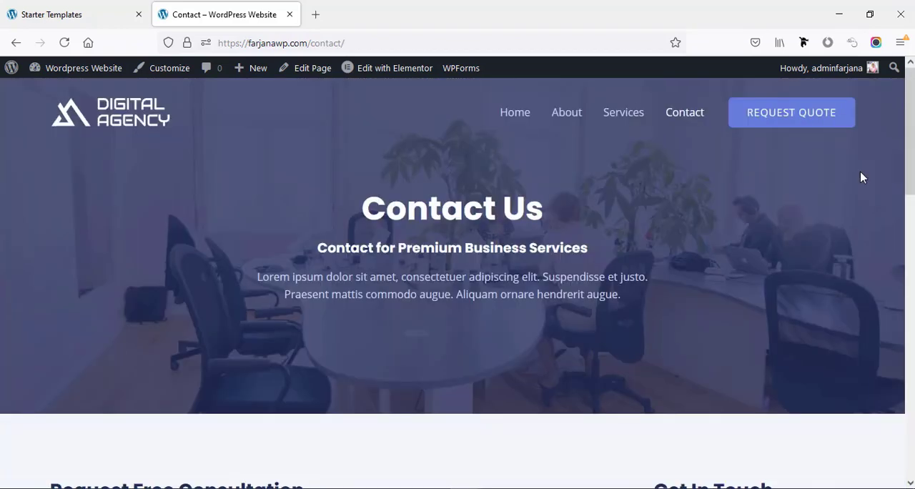
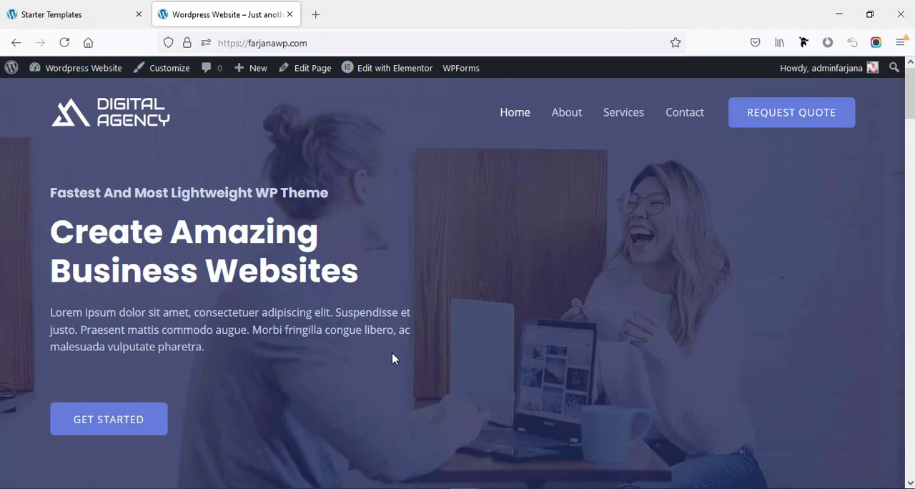
- Edit the home page with Elementor and open the hero's main heading, selecting the word "Business" in its title
{"action": "mouse_move", "coordinate": [367, 76]}
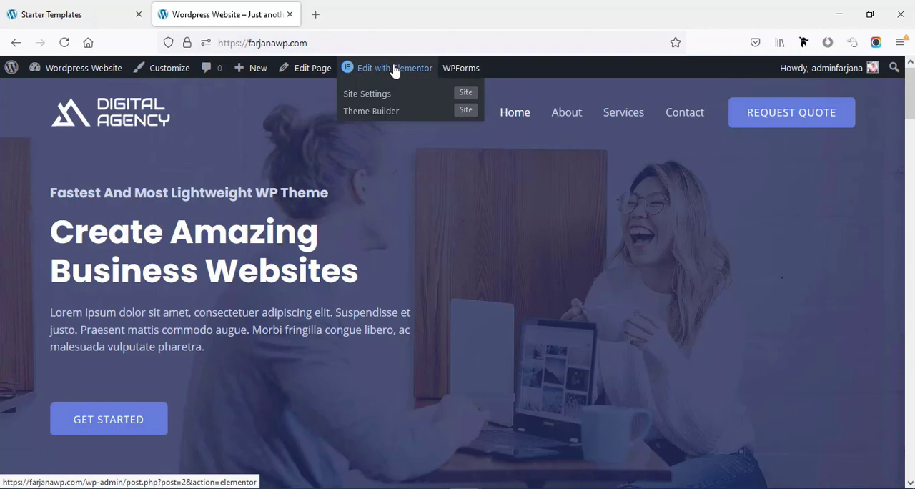
{"action": "left_click", "coordinate": [386, 72]}
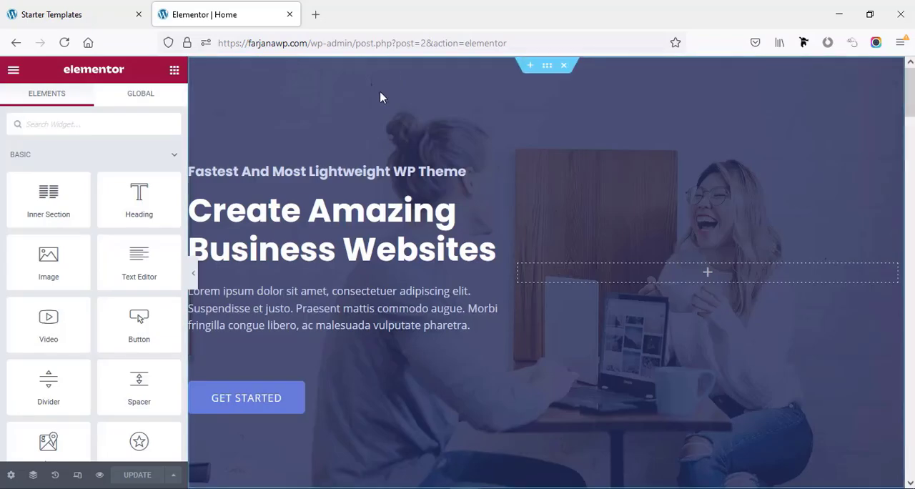
{"action": "left_click", "coordinate": [284, 224]}
{"action": "left_click", "coordinate": [71, 190]}
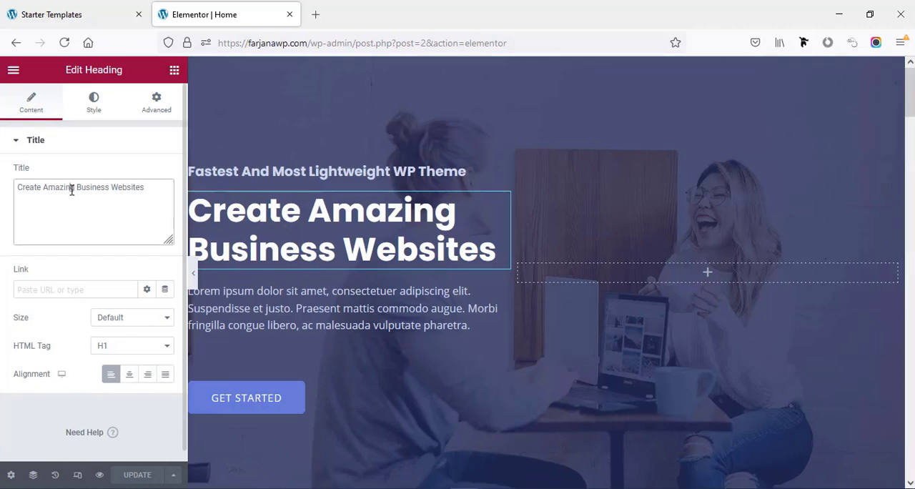
{"action": "left_click_drag", "start_coordinate": [78, 188], "coordinate": [99, 188]}
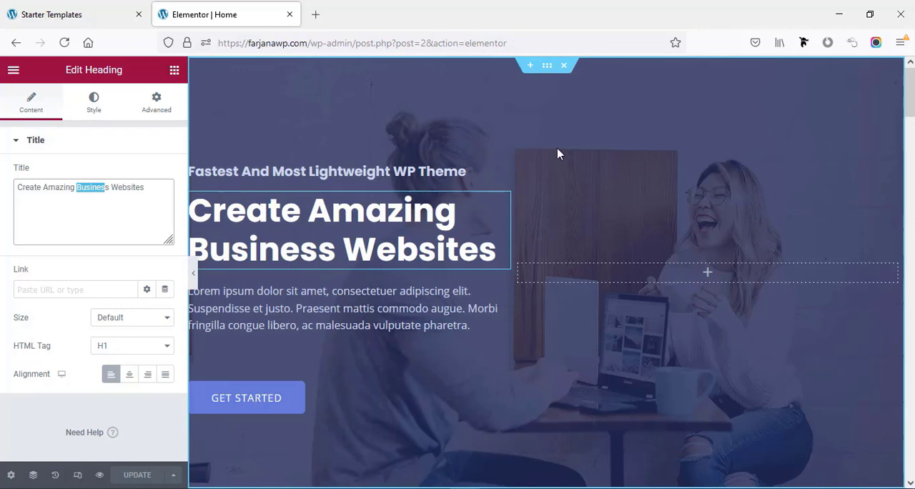
- Open the image chooser for the hero section's background and show the free images from Pixabay
{"action": "left_click", "coordinate": [548, 68]}
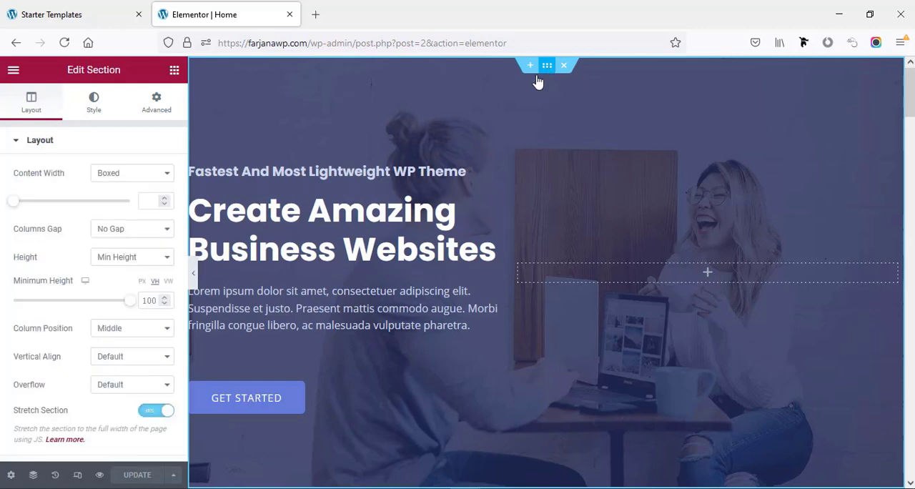
{"action": "left_click", "coordinate": [89, 114]}
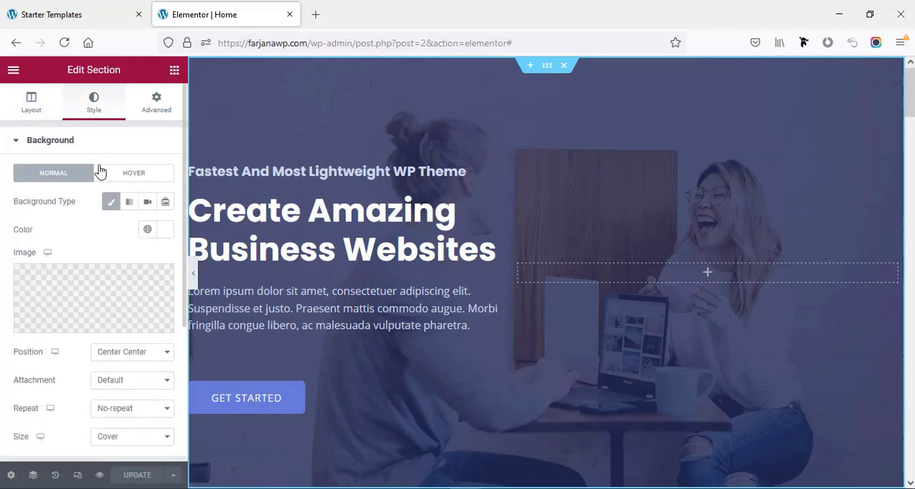
{"action": "left_click", "coordinate": [85, 299]}
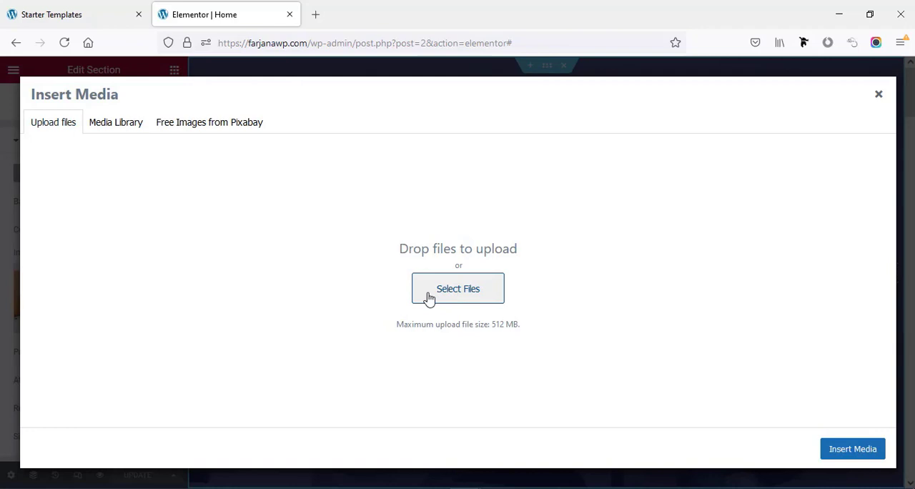
{"action": "left_click", "coordinate": [118, 129]}
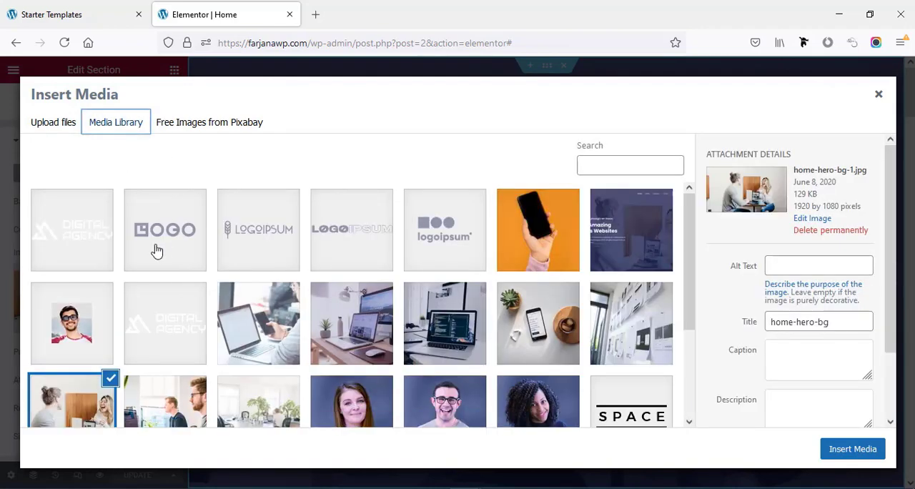
{"action": "left_click", "coordinate": [182, 129]}
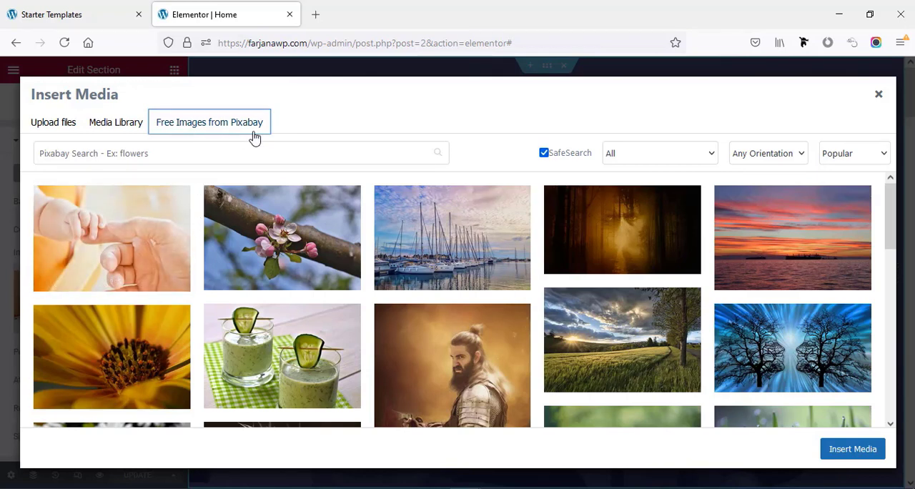
- Look at the image collection on pixabay.com in a new browser tab and return to the Elementor editor
{"action": "left_click", "coordinate": [313, 15]}
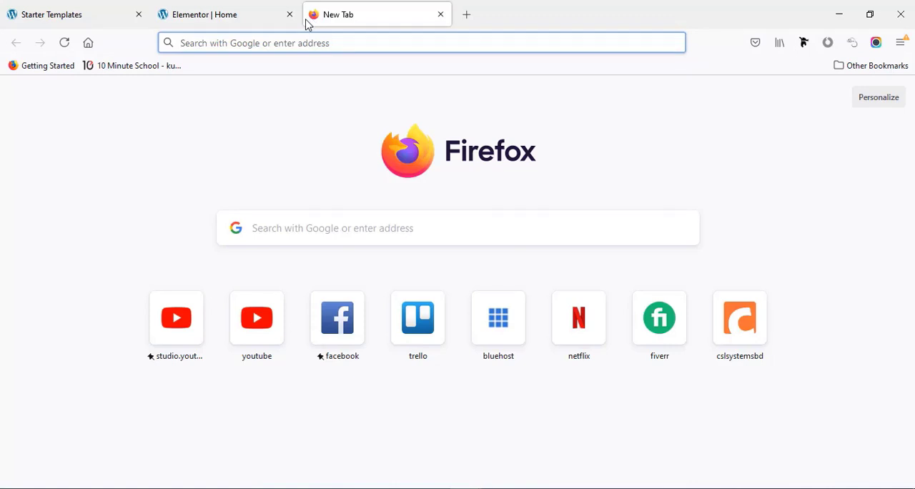
{"action": "type", "text": "pixabay.com"}
{"action": "key", "text": "Return"}
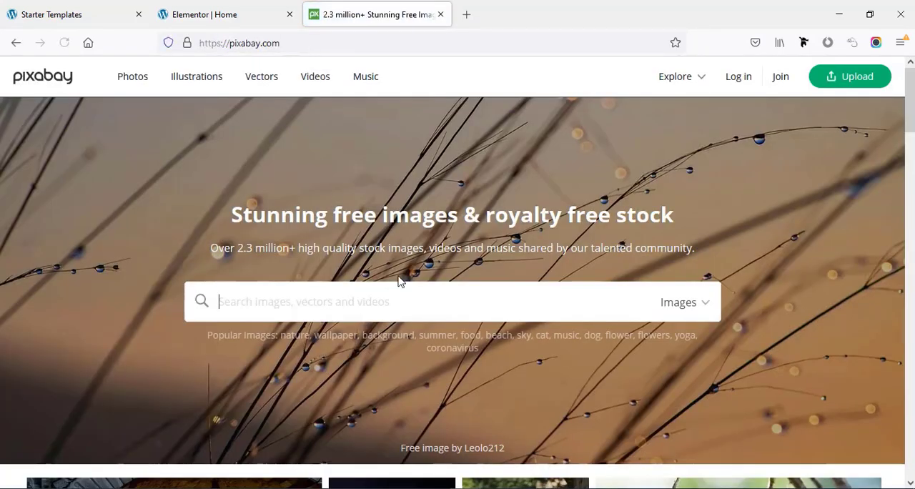
{"action": "scroll", "coordinate": [423, 292], "scroll_direction": "down", "scroll_amount": 3}
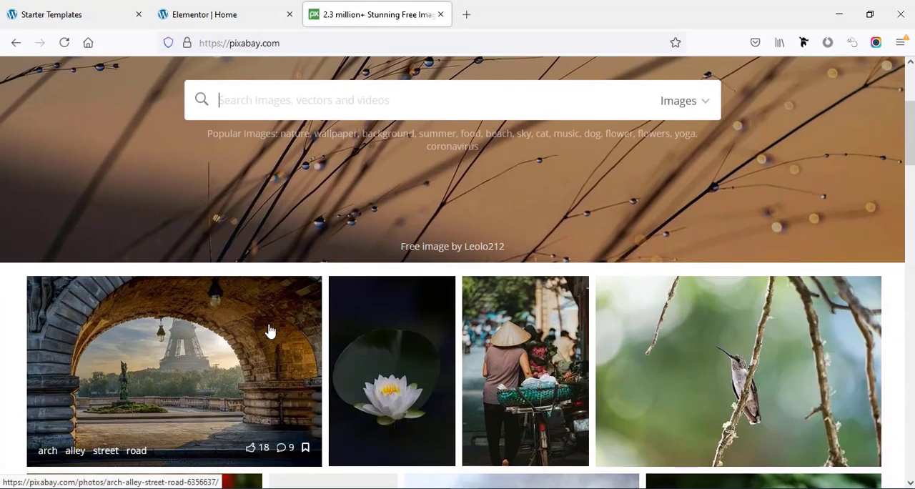
{"action": "left_click", "coordinate": [227, 15]}
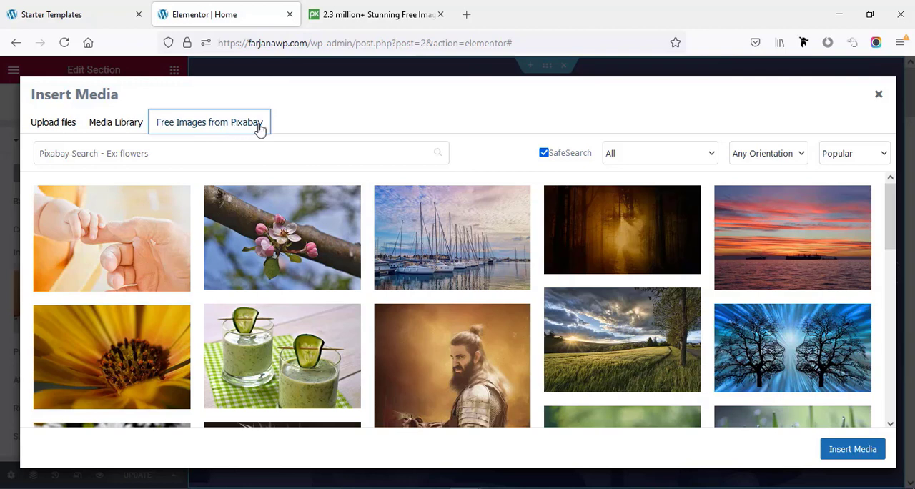
- Search the free Pixabay images for "business" and insert the Singapore skyscraper photo as the hero section's background
{"action": "left_click", "coordinate": [297, 157]}
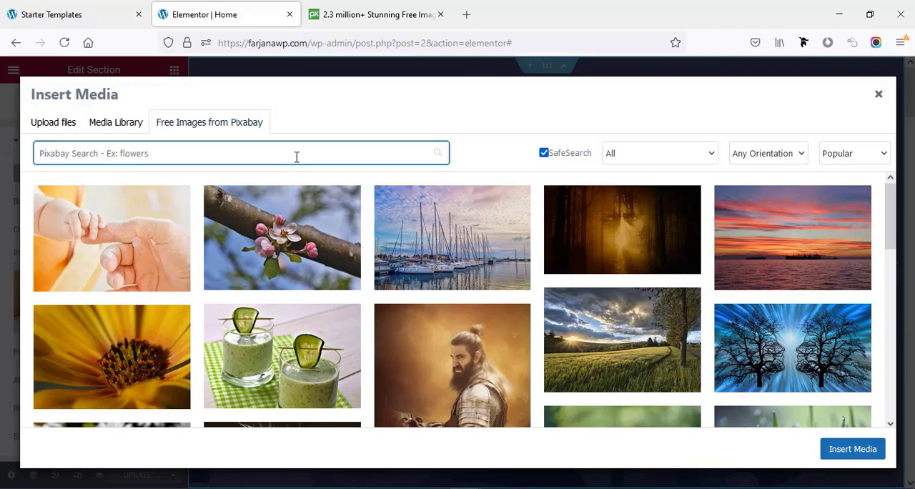
{"action": "type", "text": "business"}
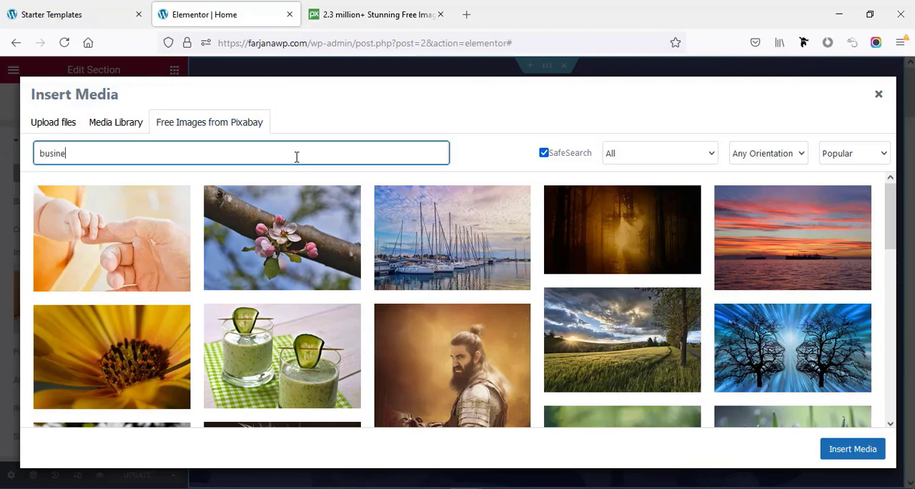
{"action": "scroll", "coordinate": [760, 282], "scroll_direction": "down", "scroll_amount": 5}
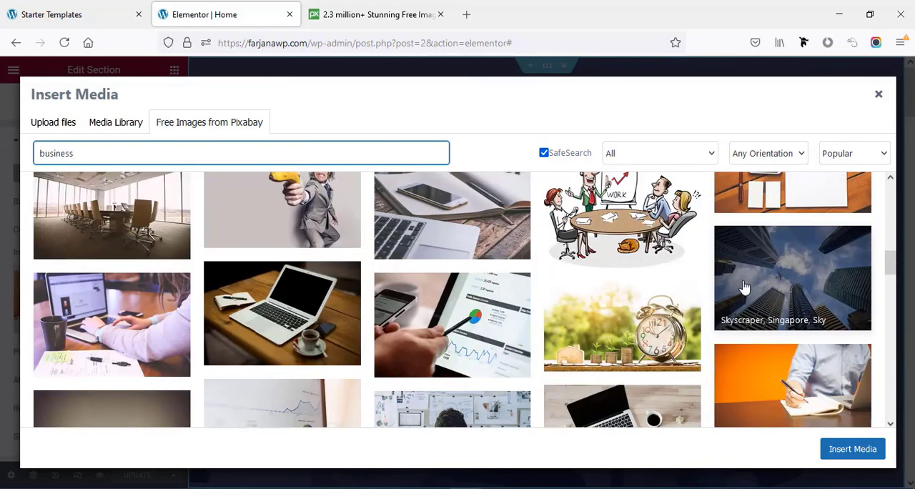
{"action": "left_click", "coordinate": [770, 296]}
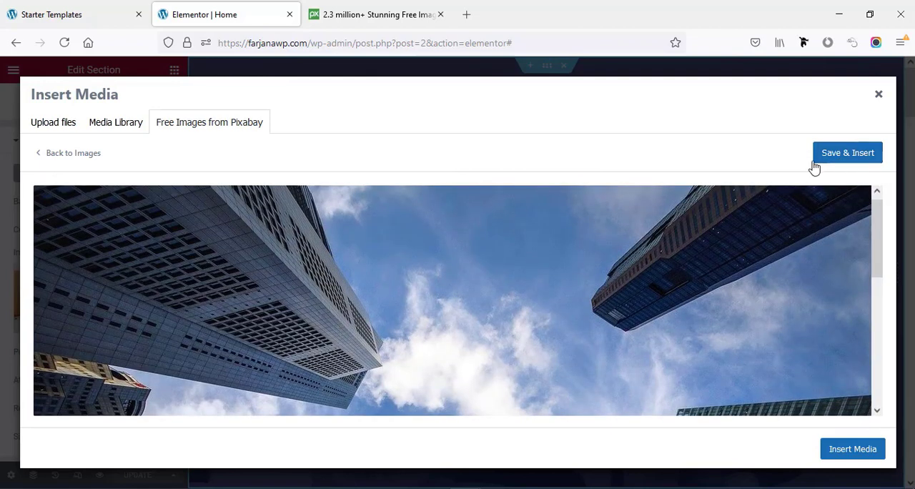
{"action": "left_click", "coordinate": [829, 161]}
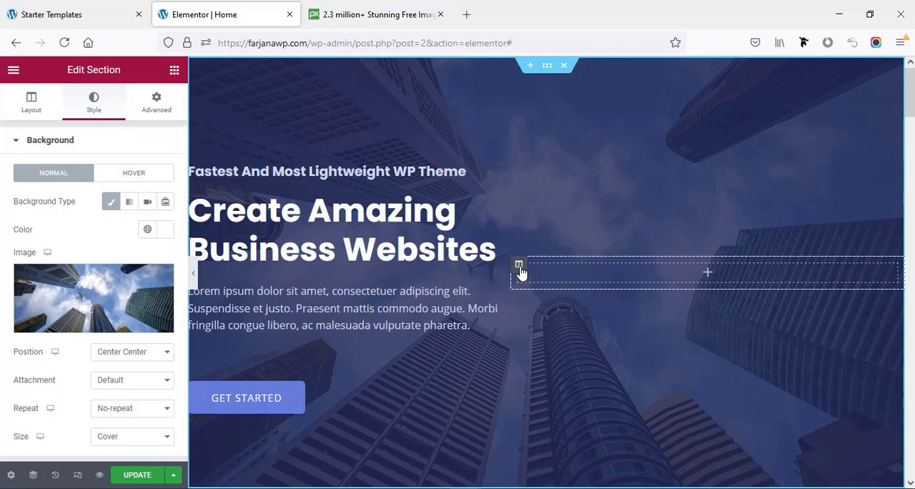
- Delete the hero section's empty column and centre-align its small heading and its main heading
{"action": "right_click", "coordinate": [519, 269]}
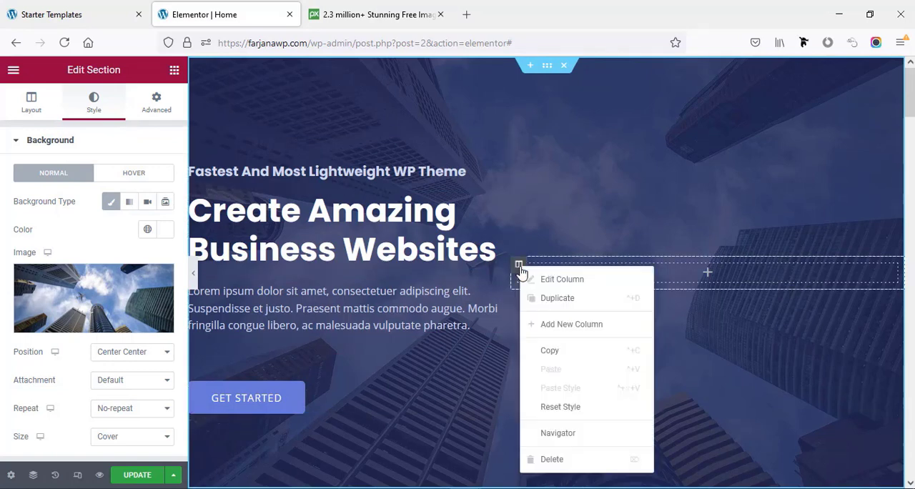
{"action": "left_click", "coordinate": [571, 462]}
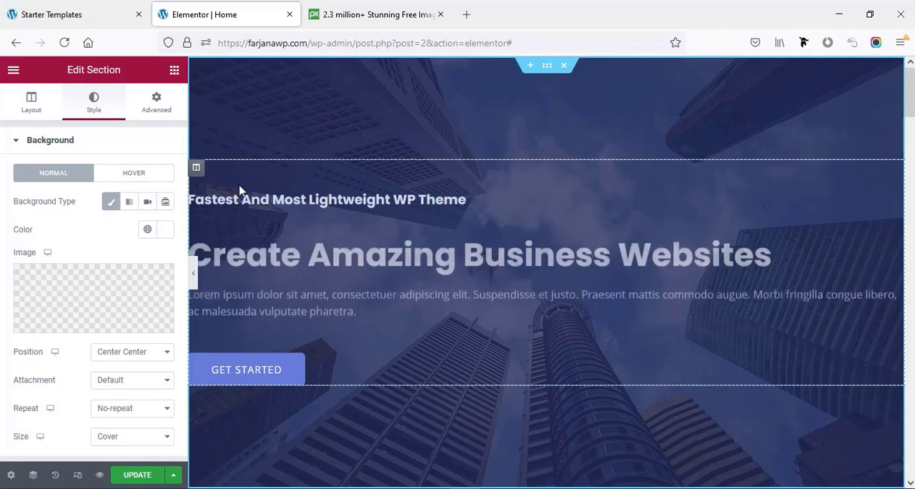
{"action": "left_click", "coordinate": [273, 203]}
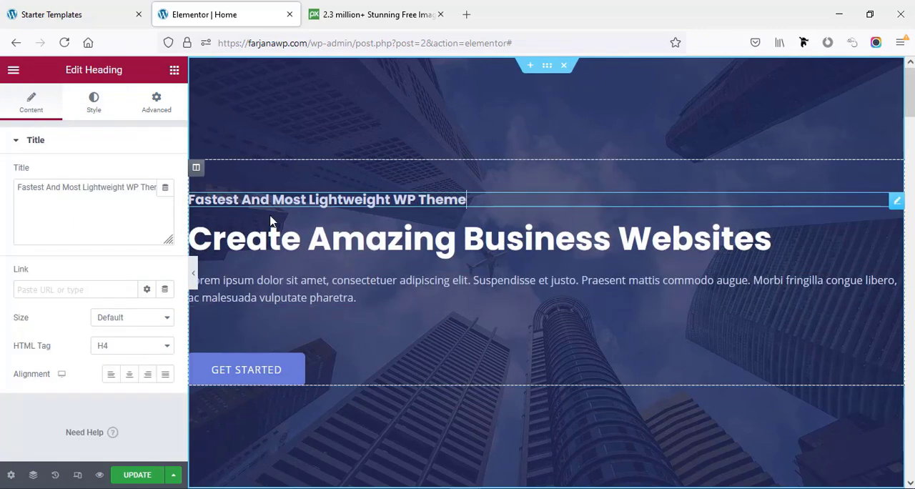
{"action": "left_click", "coordinate": [129, 381]}
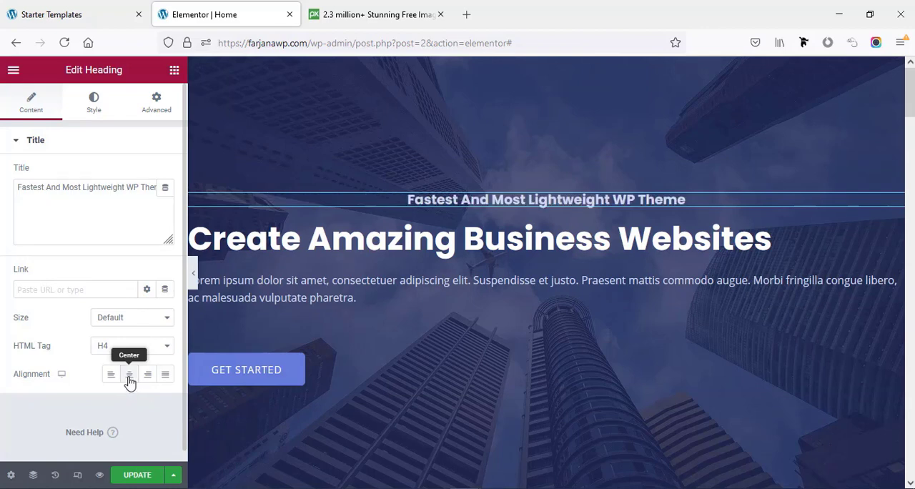
{"action": "left_click", "coordinate": [420, 239]}
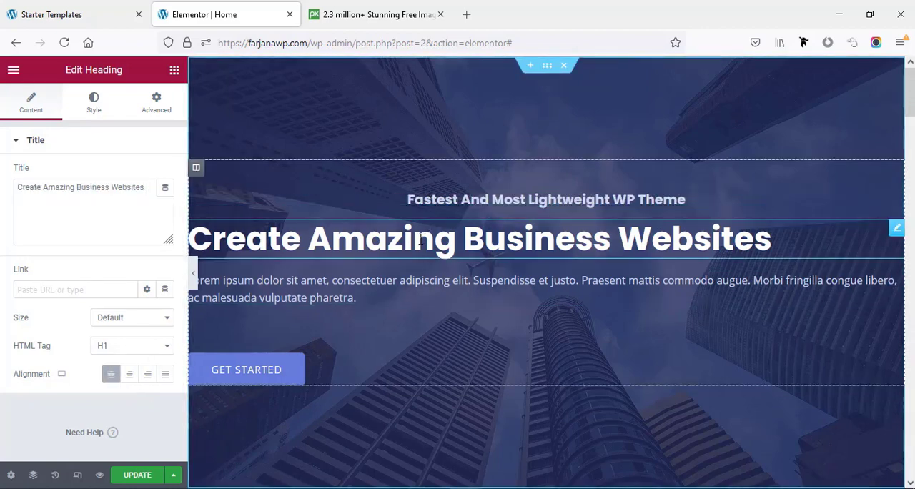
{"action": "left_click", "coordinate": [131, 379]}
- Centre-align the hero section's paragraph text and its Get Started button
{"action": "left_click", "coordinate": [285, 293]}
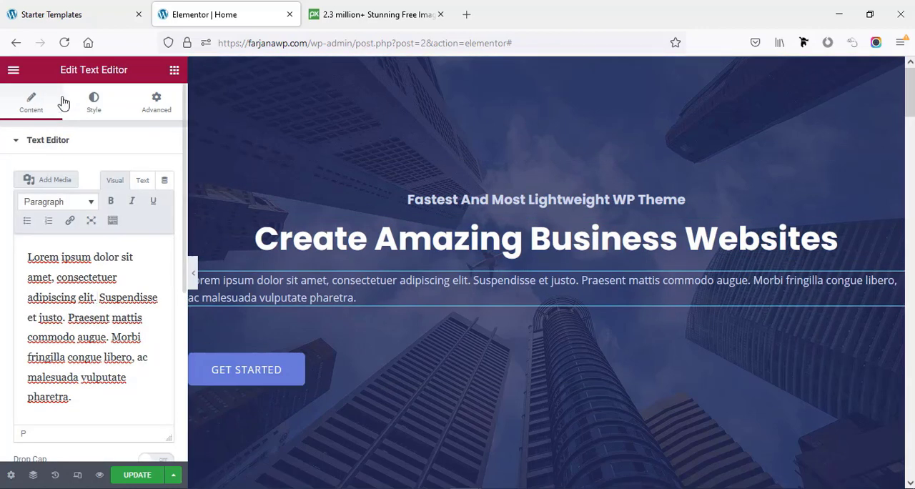
{"action": "left_click", "coordinate": [92, 103]}
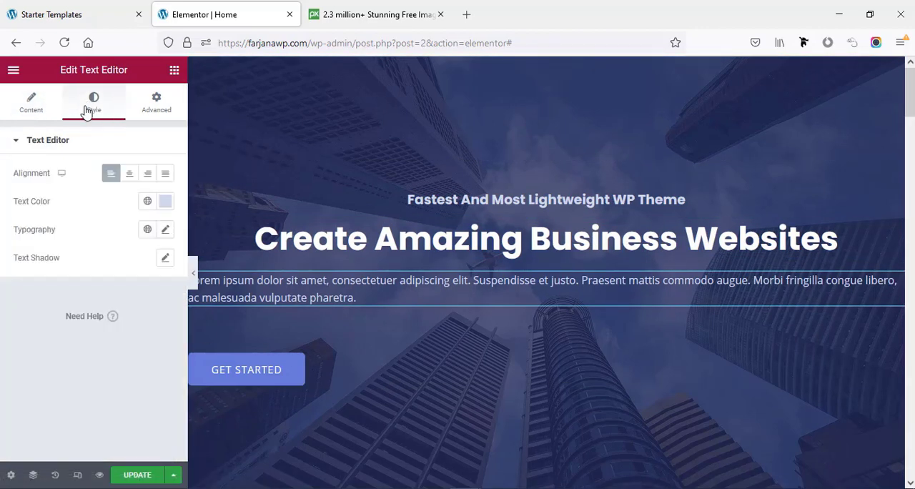
{"action": "left_click", "coordinate": [128, 174]}
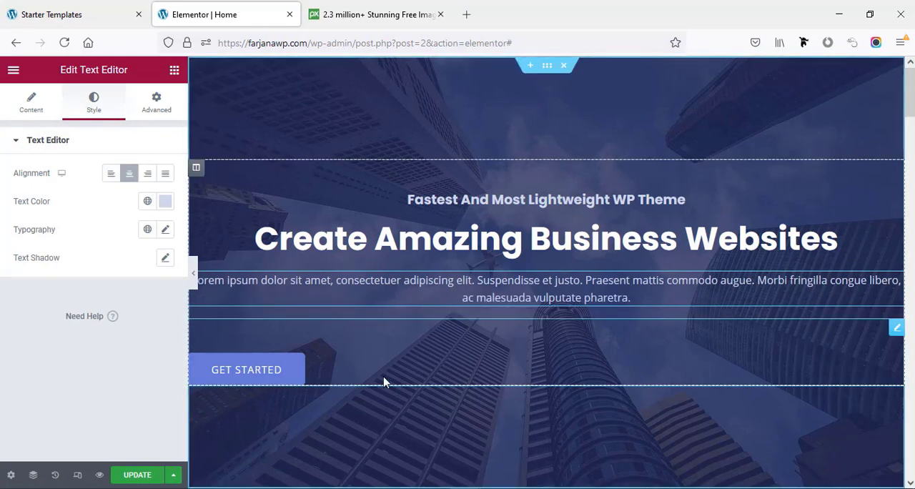
{"action": "left_click", "coordinate": [301, 381]}
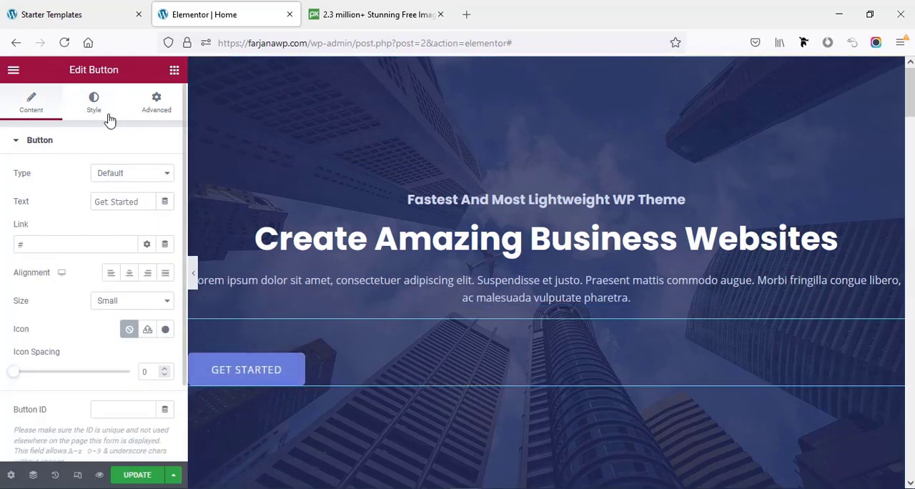
{"action": "left_click", "coordinate": [129, 273]}
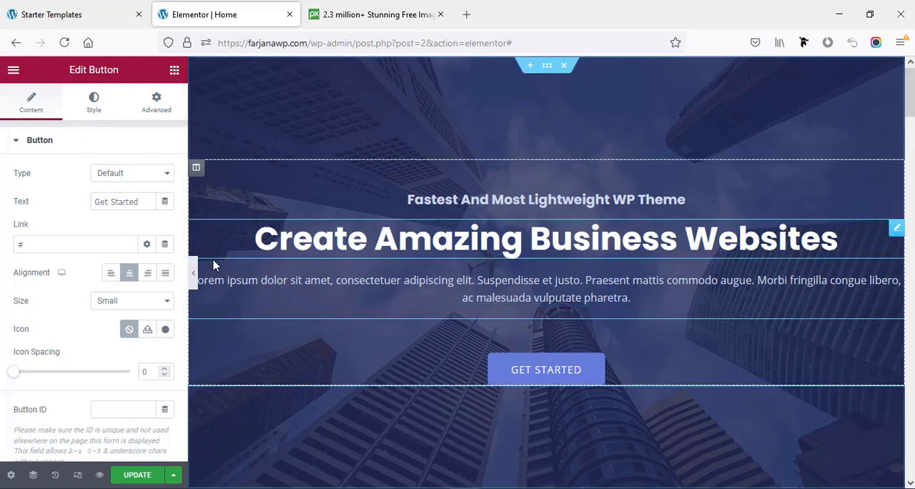
- Unlink the hero column's padding values and set its right and left padding to 120 px
{"action": "left_click", "coordinate": [193, 169]}
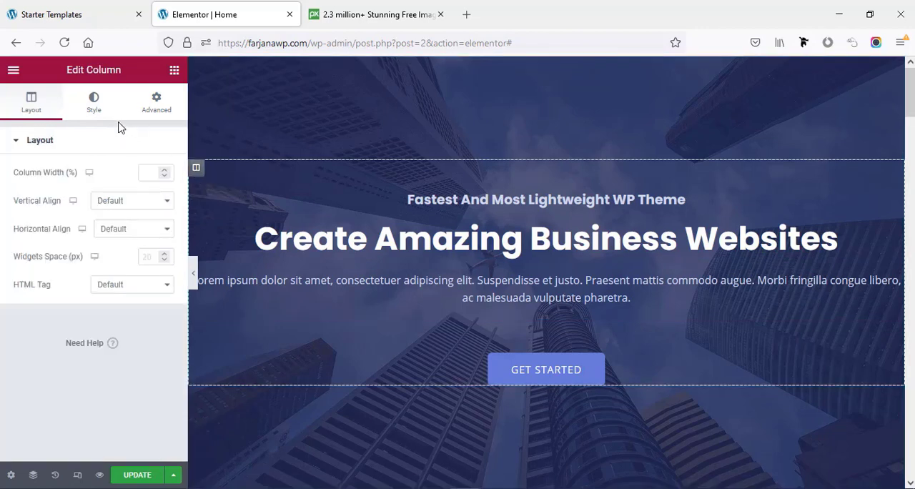
{"action": "left_click", "coordinate": [154, 112]}
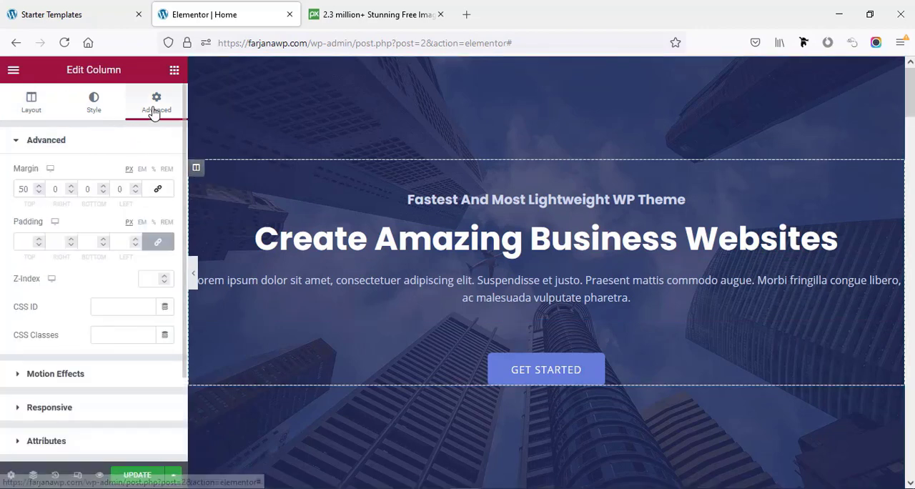
{"action": "left_click", "coordinate": [161, 242]}
{"action": "left_click", "coordinate": [55, 240]}
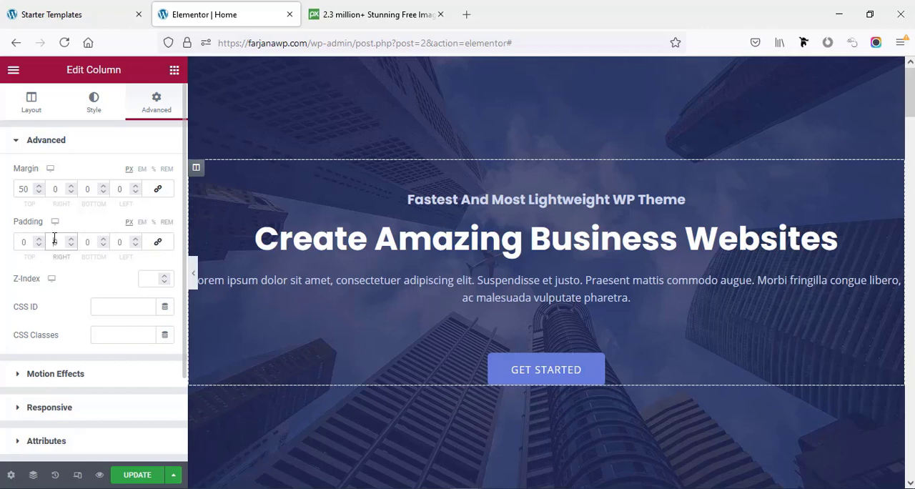
{"action": "type", "text": "100"}
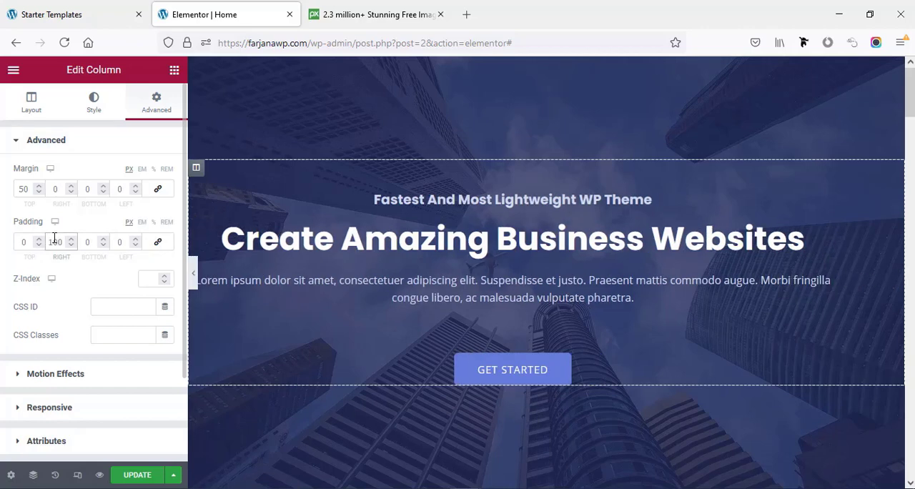
{"action": "left_click", "coordinate": [116, 245]}
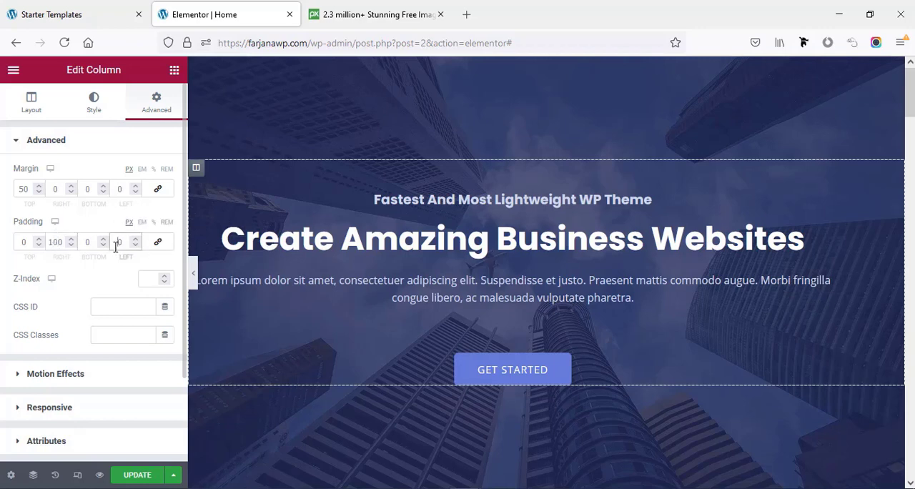
{"action": "type", "text": "10"}
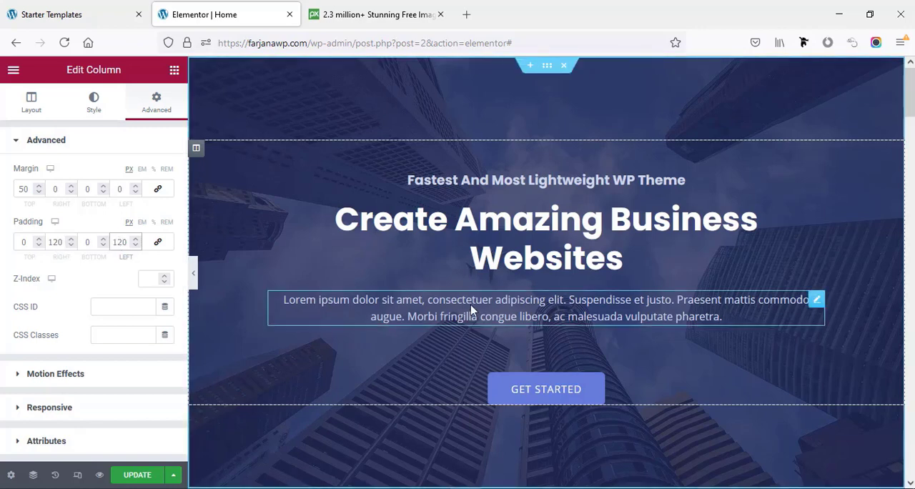
- Set the hero main heading's font size to 80 px and save the page
{"action": "left_click", "coordinate": [491, 246]}
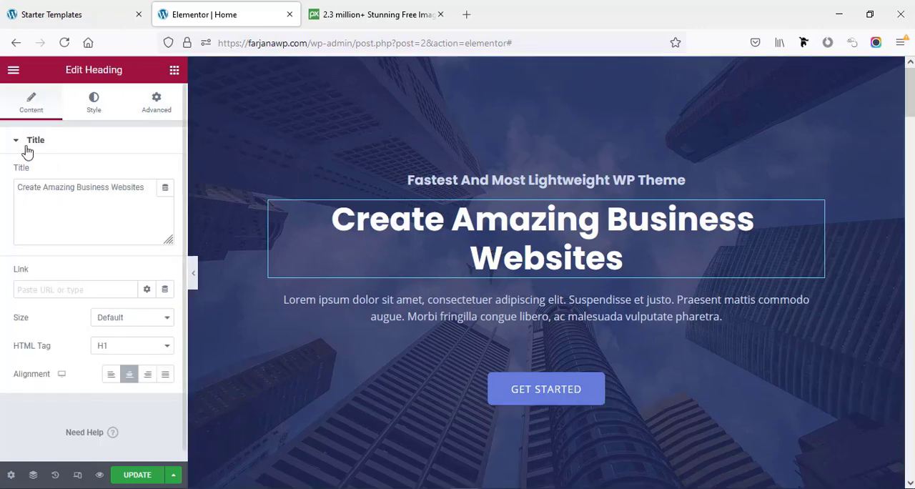
{"action": "left_click", "coordinate": [94, 105]}
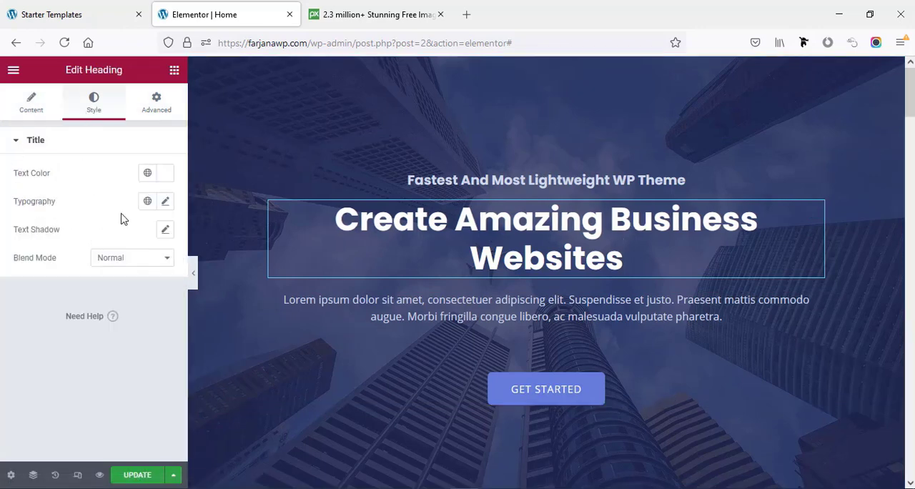
{"action": "left_click", "coordinate": [165, 203]}
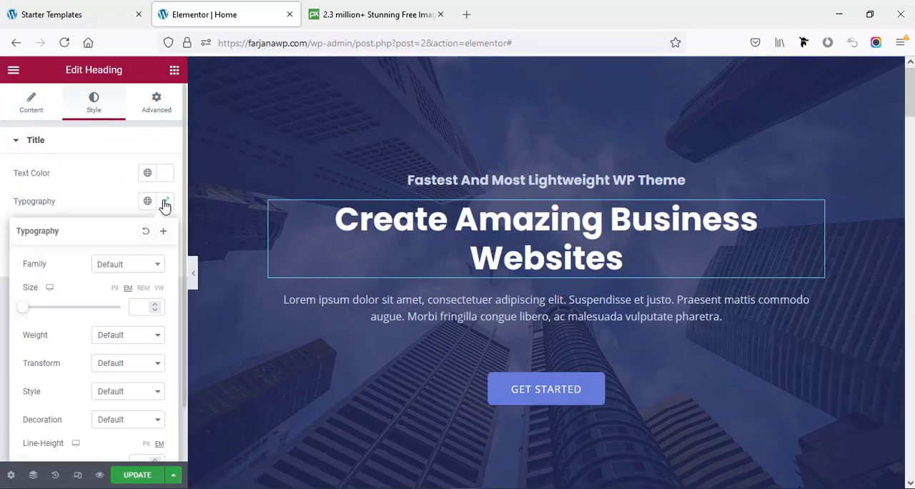
{"action": "left_click", "coordinate": [141, 305]}
{"action": "type", "text": "75"}
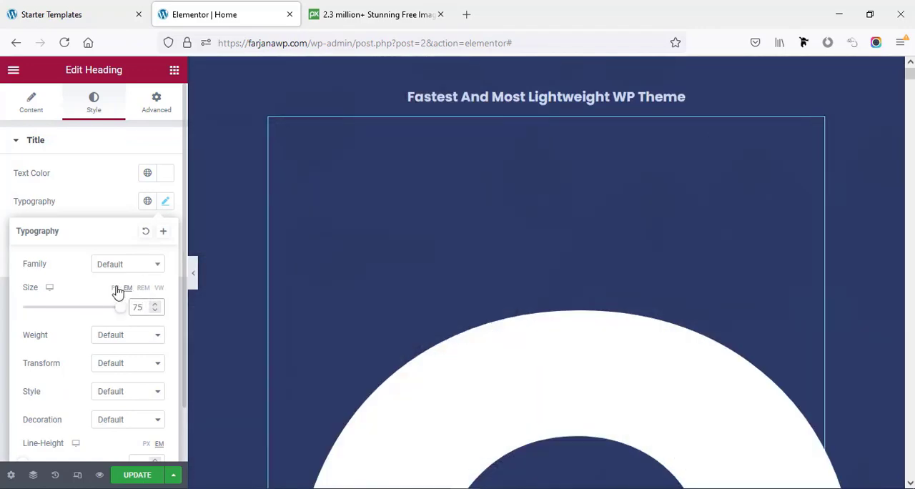
{"action": "left_click", "coordinate": [115, 288]}
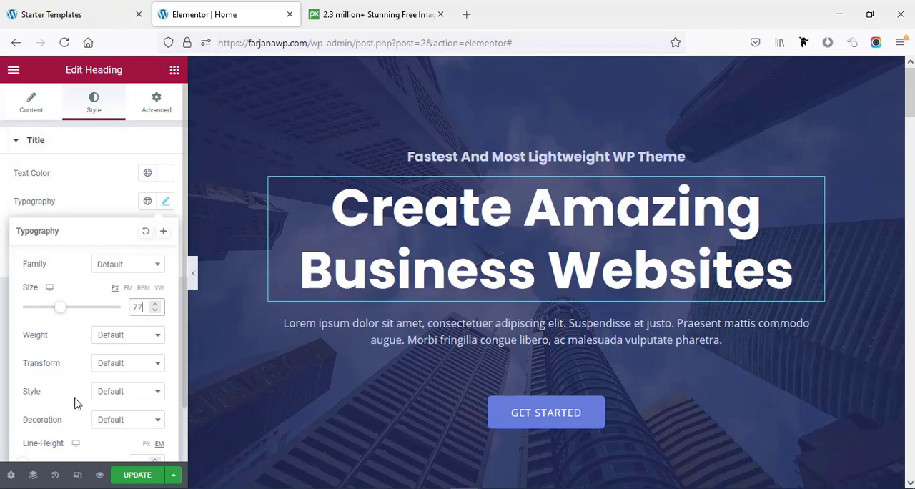
{"action": "scroll", "coordinate": [141, 310], "scroll_direction": "up", "scroll_amount": 3}
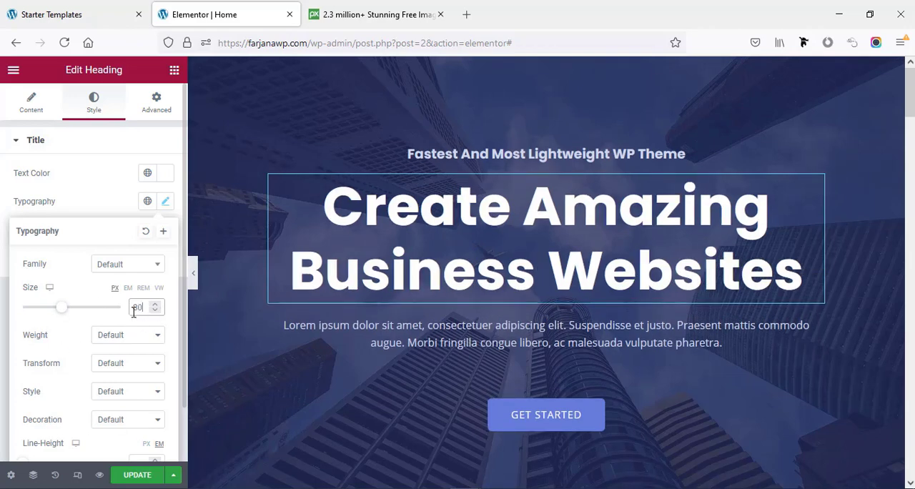
{"action": "scroll", "coordinate": [527, 290], "scroll_direction": "down", "scroll_amount": 1}
{"action": "scroll", "coordinate": [527, 290], "scroll_direction": "up", "scroll_amount": 1}
{"action": "left_click", "coordinate": [140, 480]}
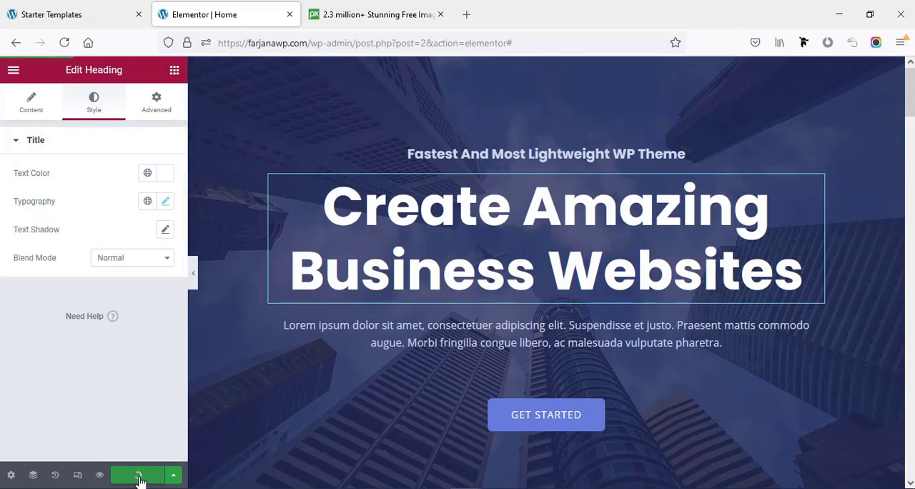
- Open the live home page and review the hero section's layout and the sections below it
{"action": "left_click", "coordinate": [13, 71]}
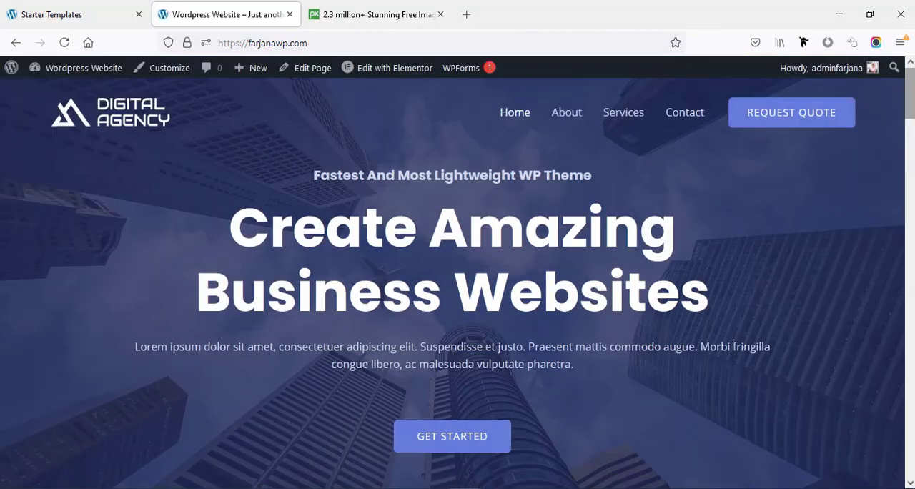
{"action": "scroll", "coordinate": [457, 278], "scroll_direction": "down", "scroll_amount": 7}
{"action": "scroll", "coordinate": [911, 102], "scroll_direction": "up", "scroll_amount": 7}
{"action": "scroll", "coordinate": [912, 102], "scroll_direction": "down", "scroll_amount": 8}
{"action": "scroll", "coordinate": [911, 102], "scroll_direction": "down", "scroll_amount": 6}
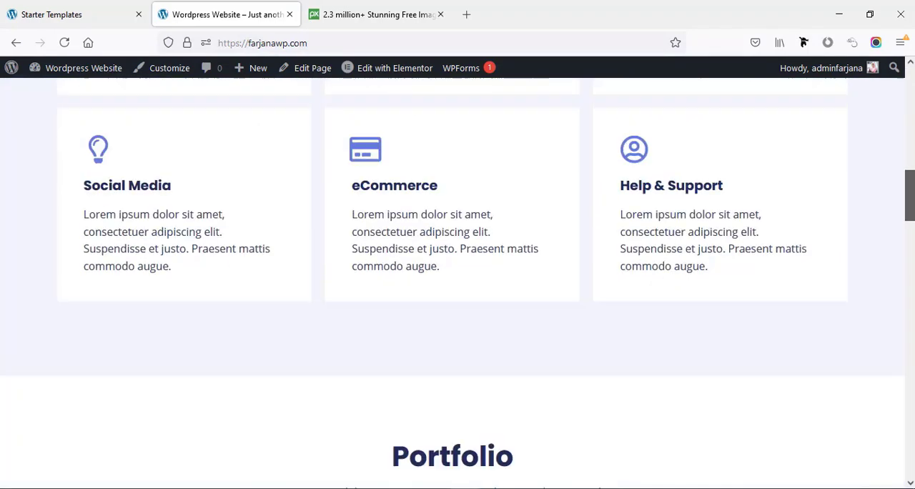
{"action": "scroll", "coordinate": [911, 102], "scroll_direction": "up", "scroll_amount": 14}
{"action": "scroll", "coordinate": [908, 111], "scroll_direction": "up", "scroll_amount": 1}
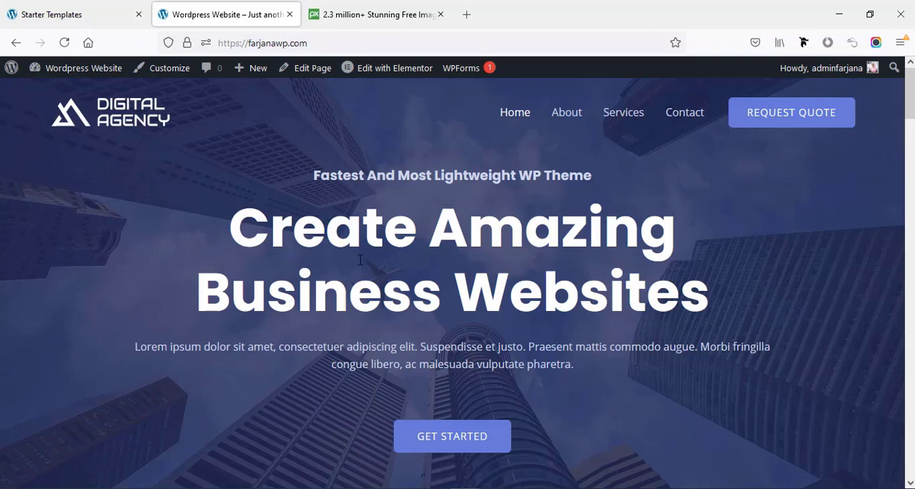
- Reopen the home page in Elementor and add a Fancy Text widget between the hero's main heading and paragraph
{"action": "left_click", "coordinate": [380, 75]}
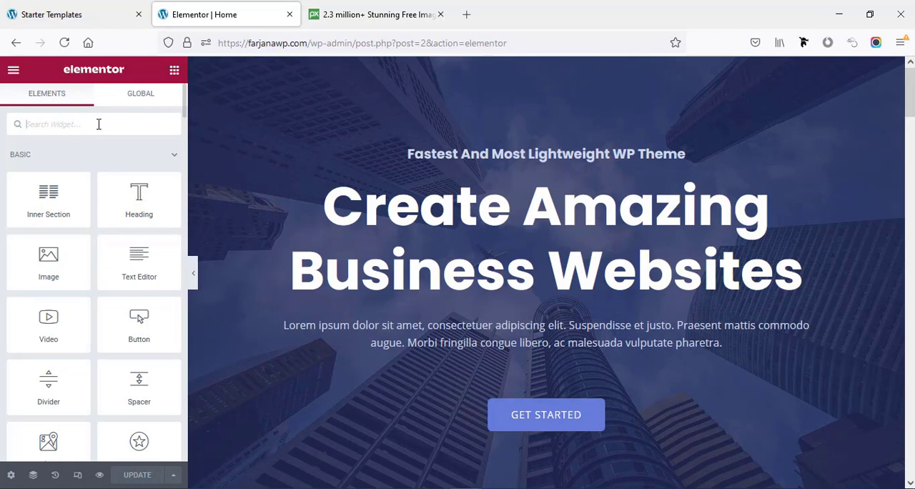
{"action": "type", "text": "text"}
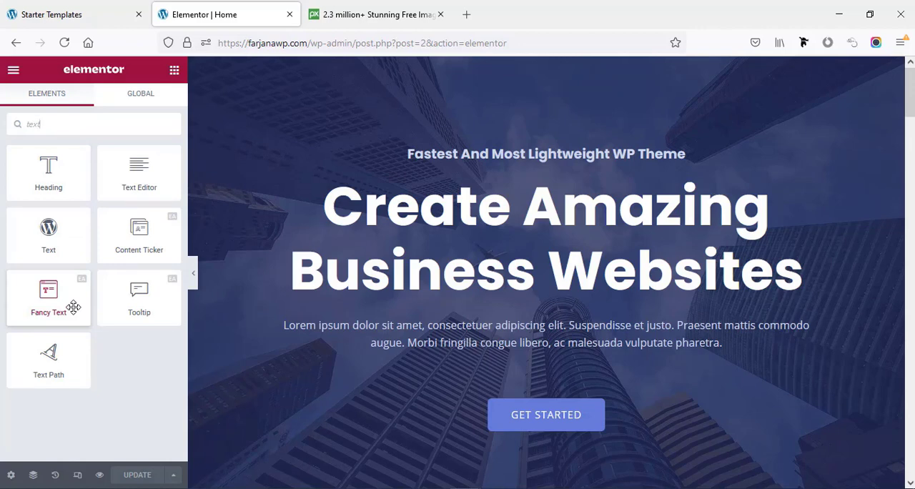
{"action": "left_click_drag", "start_coordinate": [73, 306], "coordinate": [459, 262]}
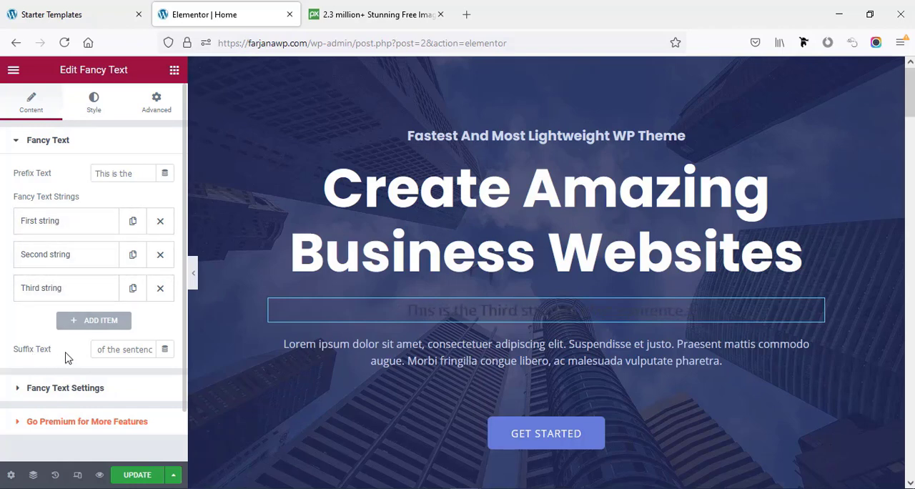
- Clear the Fancy Text widget's suffix text and prefix text
{"action": "double_click", "coordinate": [105, 349]}
{"action": "triple_click", "coordinate": [104, 346]}
{"action": "key", "text": "BackSpace"}
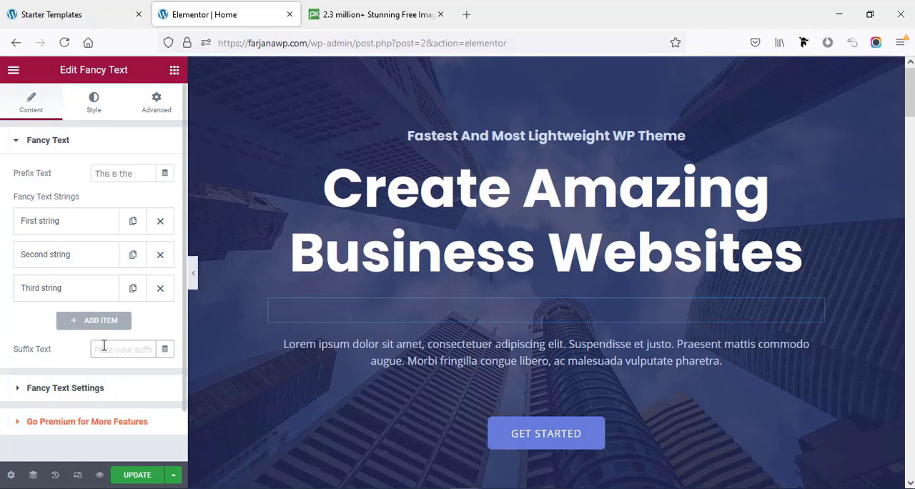
{"action": "left_click", "coordinate": [109, 177]}
{"action": "triple_click", "coordinate": [109, 177]}
{"action": "key", "text": "BackSpace"}
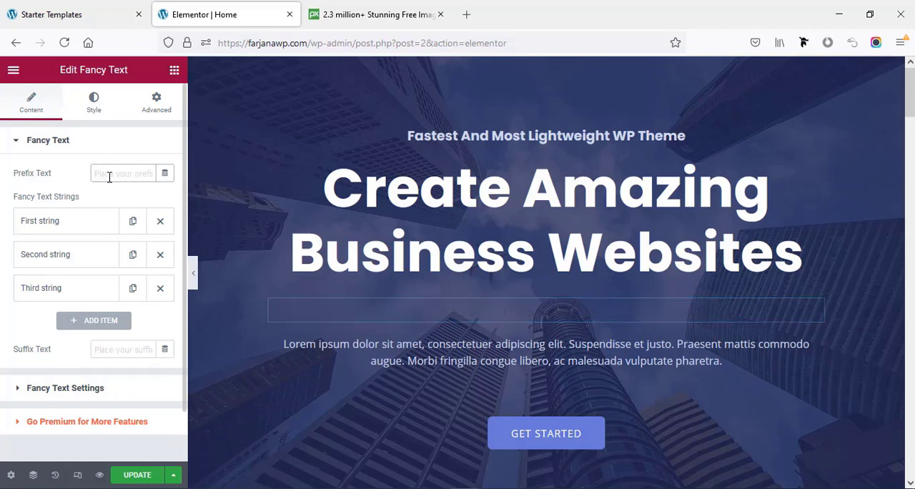
- Replace the three fancy text strings with "Business Website", "Portfolio Website" and "Agency Website"
{"action": "left_click", "coordinate": [65, 229]}
{"action": "triple_click", "coordinate": [68, 268]}
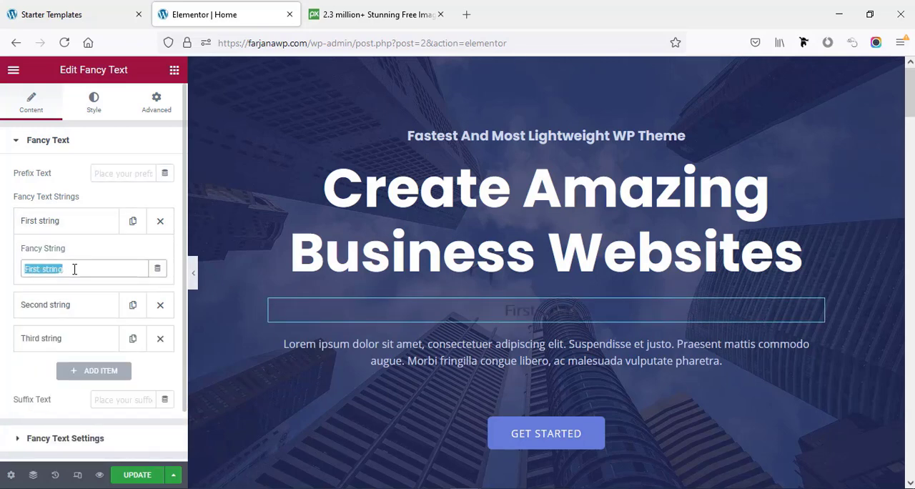
{"action": "type", "text": "Business Website"}
{"action": "left_click", "coordinate": [63, 304]}
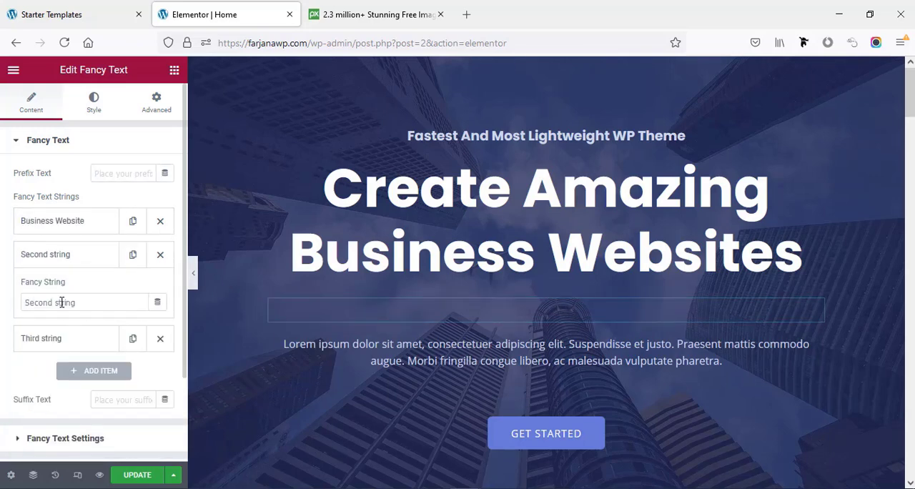
{"action": "triple_click", "coordinate": [75, 300]}
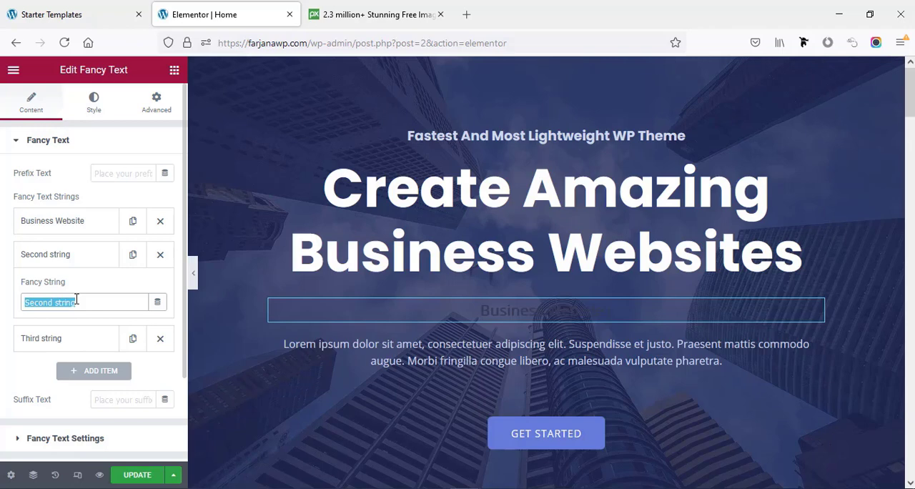
{"action": "type", "text": "Portfolio Website"}
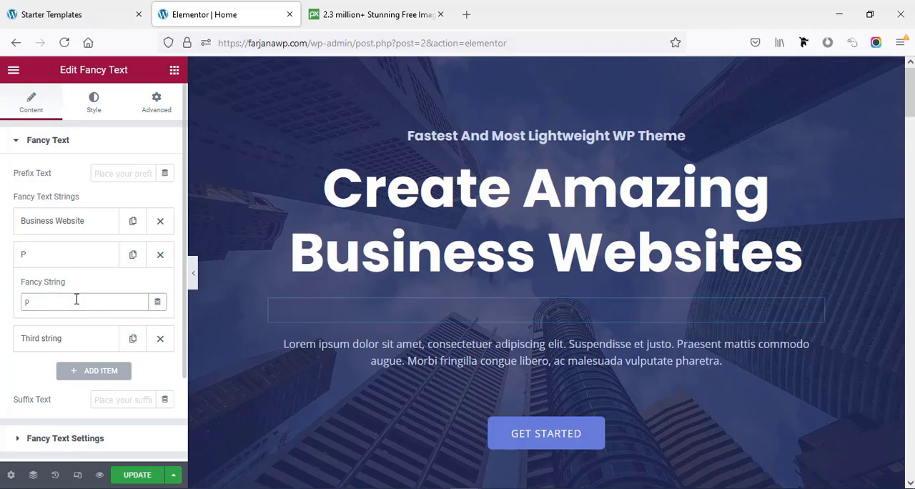
{"action": "left_click", "coordinate": [92, 339]}
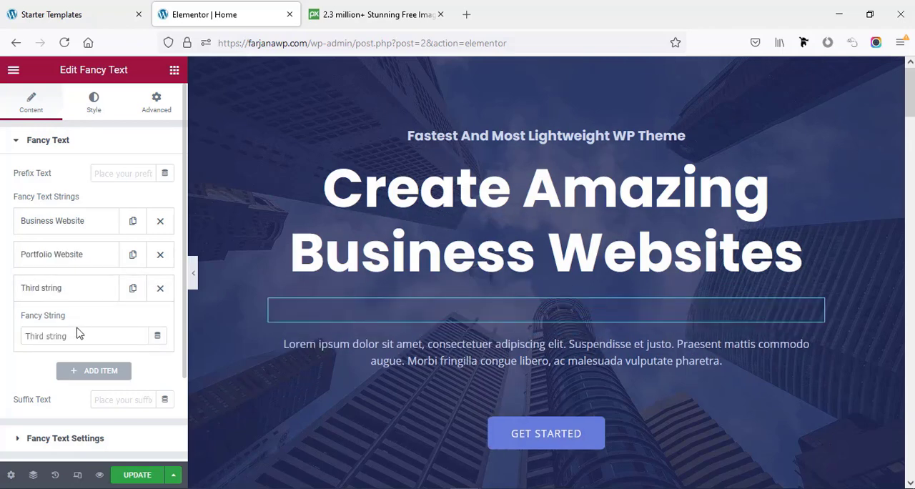
{"action": "double_click", "coordinate": [75, 336]}
{"action": "triple_click", "coordinate": [76, 336]}
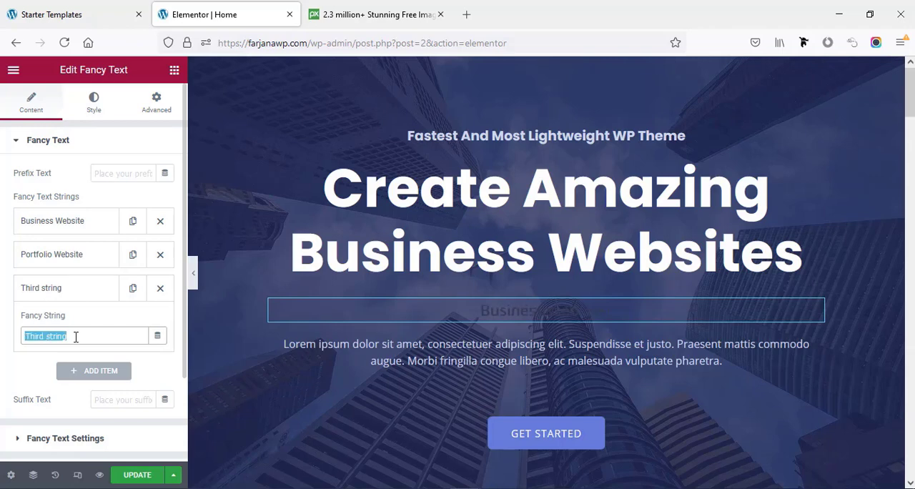
{"action": "type", "text": "Agency Website"}
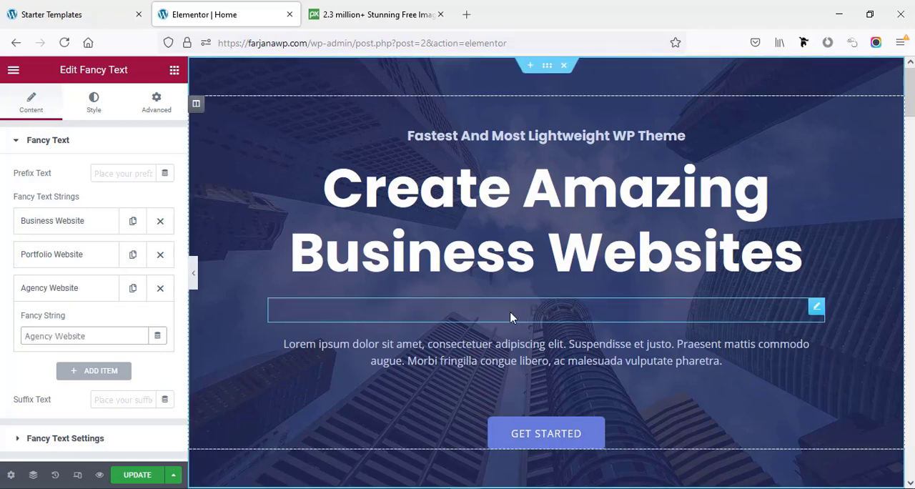
- Set the fancy text's solid color to #ffffff
{"action": "left_click", "coordinate": [93, 111]}
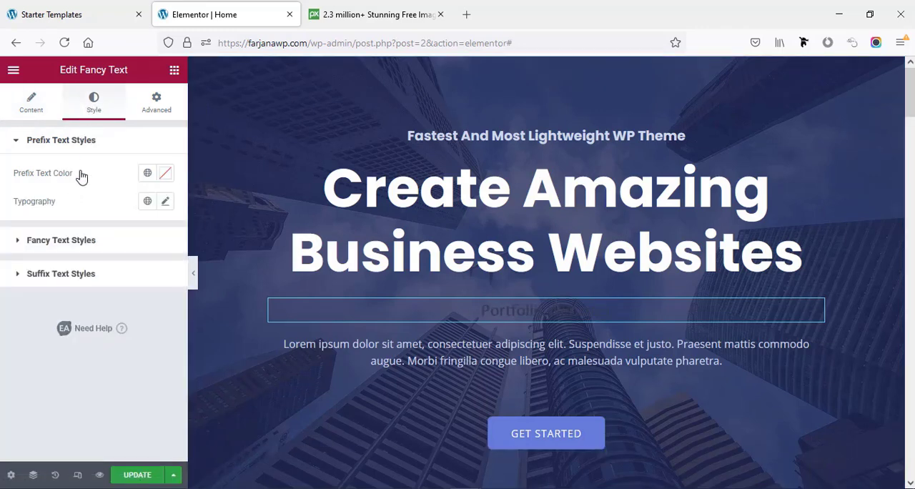
{"action": "left_click", "coordinate": [51, 243]}
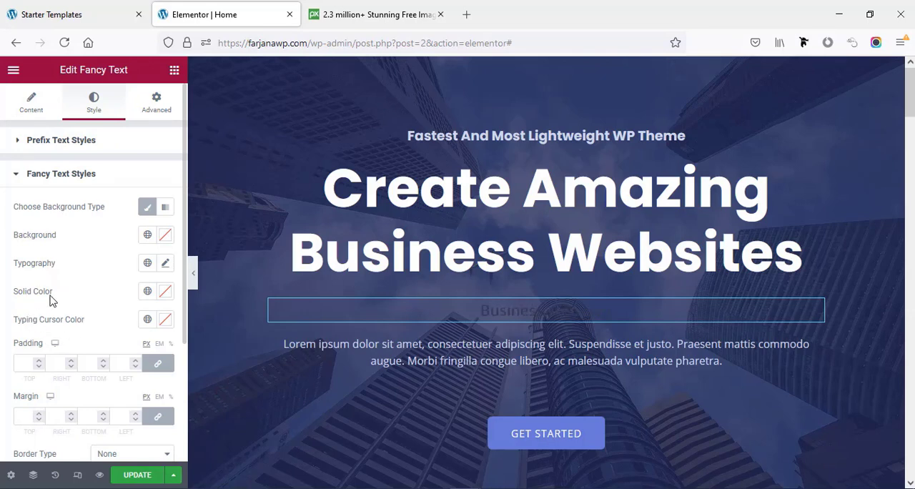
{"action": "left_click", "coordinate": [147, 291]}
{"action": "left_click", "coordinate": [163, 293]}
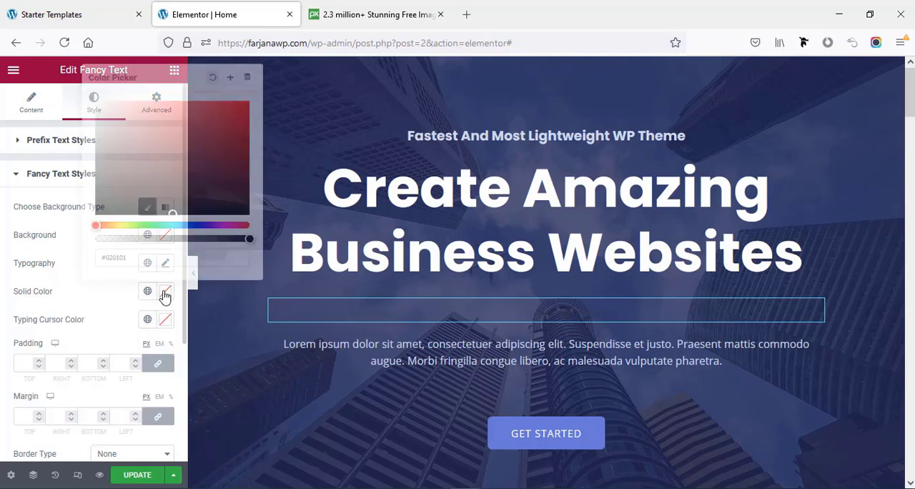
{"action": "triple_click", "coordinate": [126, 258]}
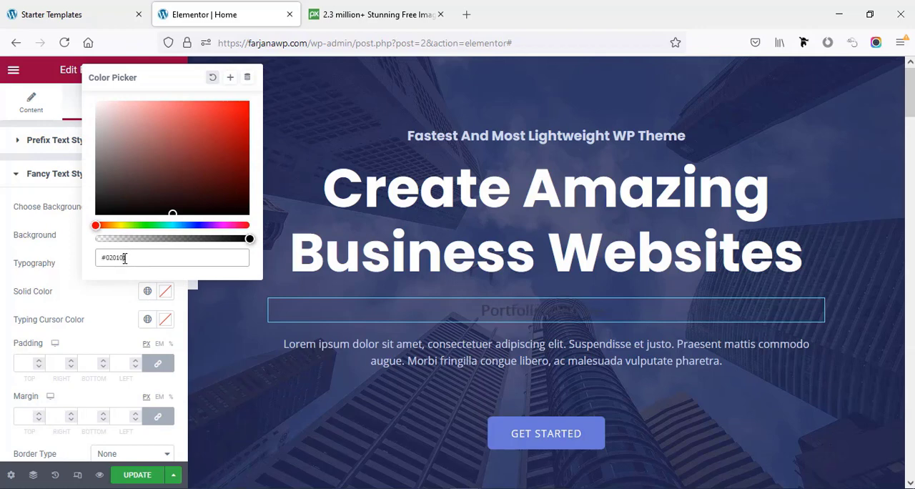
{"action": "double_click", "coordinate": [127, 258]}
{"action": "type", "text": "ffffff"}
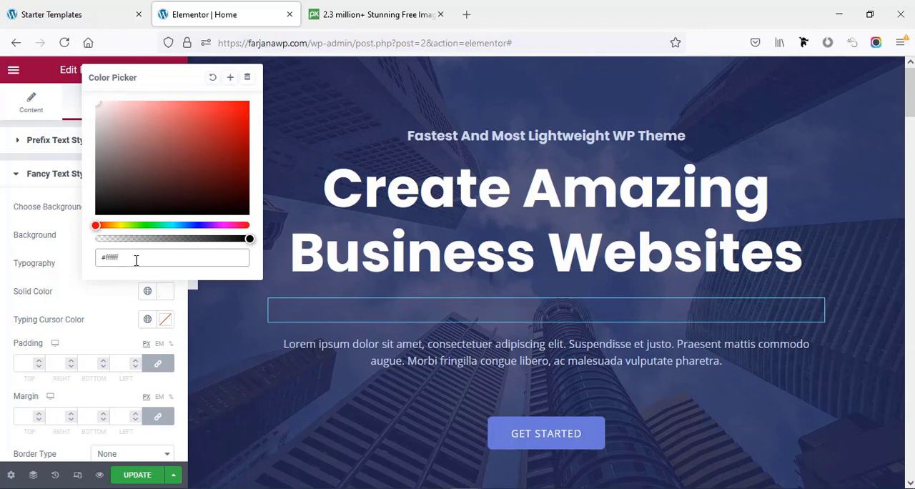
- Save the fancy text's color as a global color named "white" and apply it to the typing cursor
{"action": "left_click", "coordinate": [230, 80]}
{"action": "left_click_drag", "start_coordinate": [377, 276], "coordinate": [439, 276]}
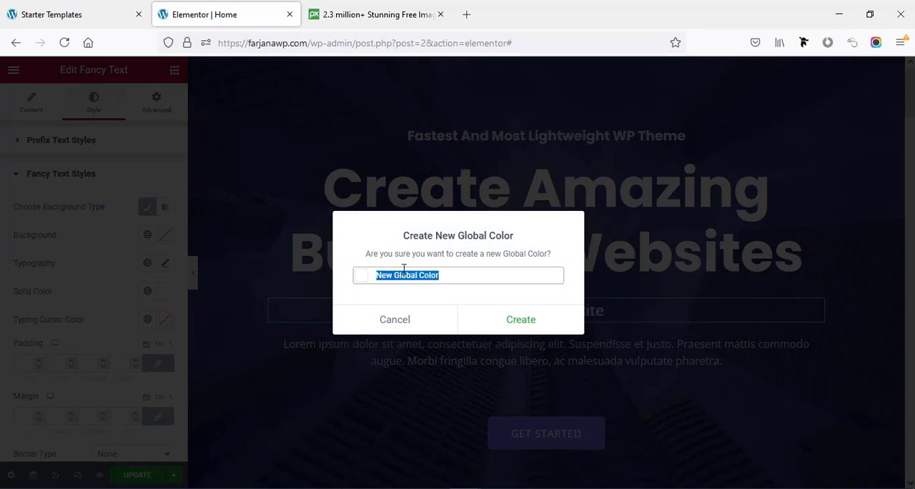
{"action": "type", "text": "white"}
{"action": "left_click", "coordinate": [494, 321]}
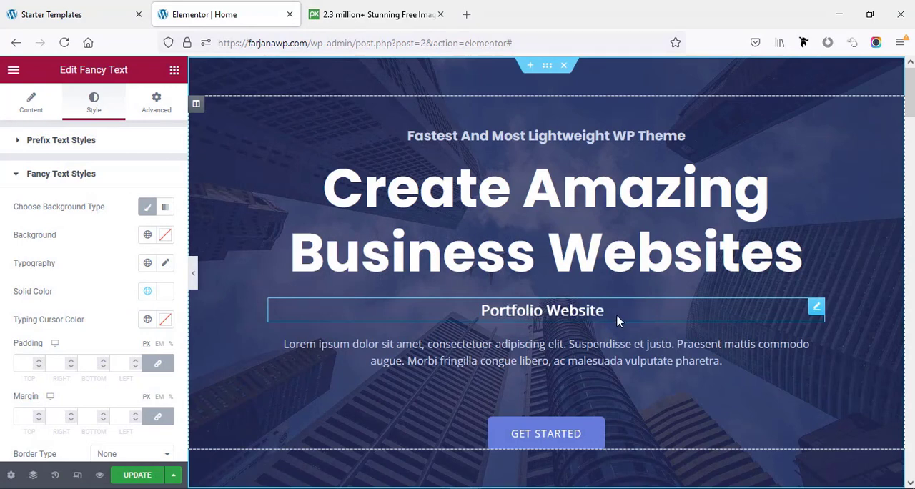
{"action": "left_click", "coordinate": [147, 319]}
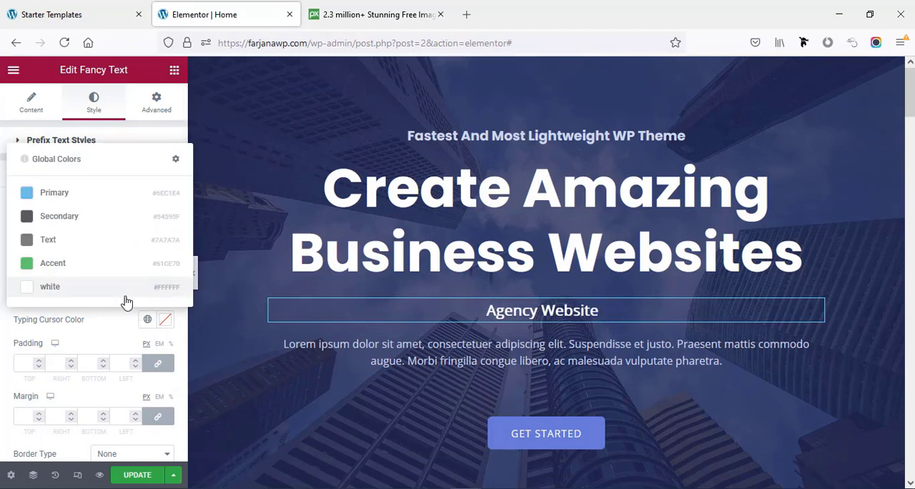
{"action": "left_click", "coordinate": [125, 298]}
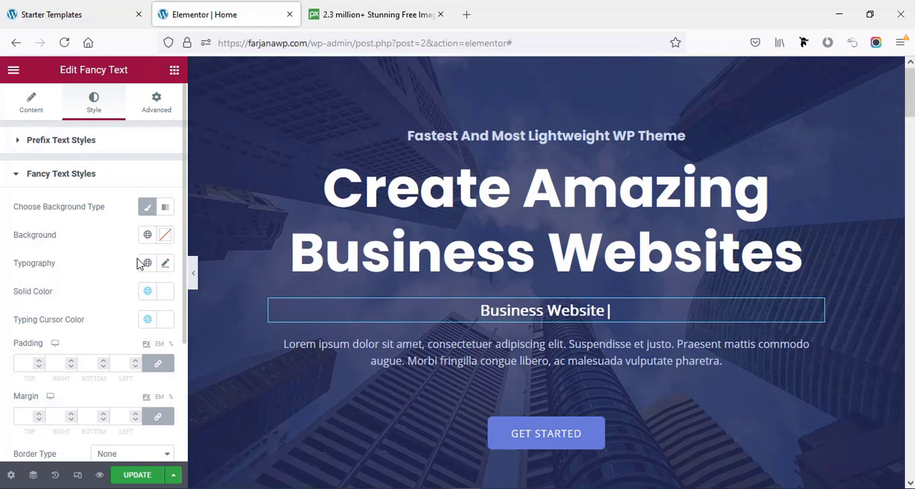
- Set the fancy text's font size to 80 px and its font family to Poppins
{"action": "left_click", "coordinate": [165, 265]}
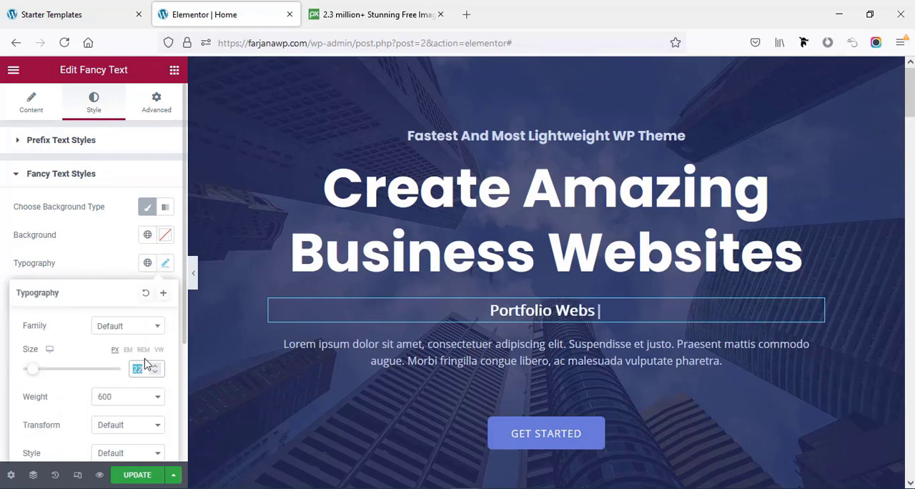
{"action": "type", "text": "80"}
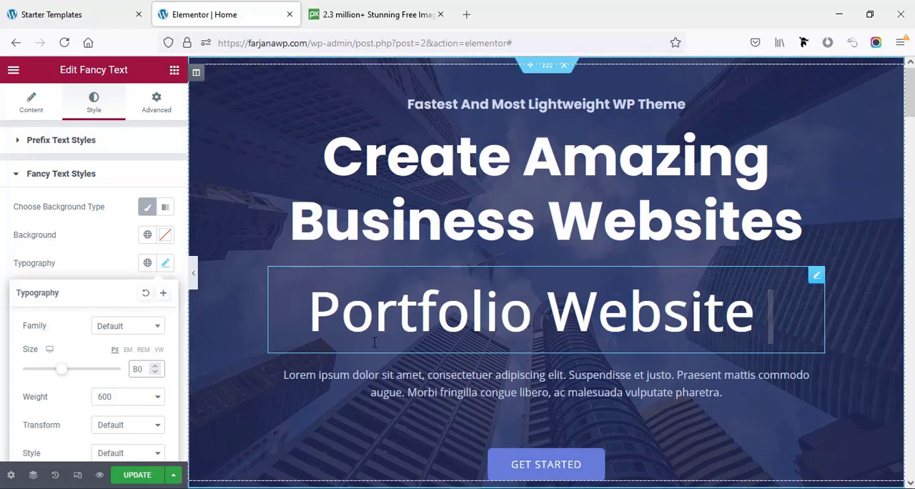
{"action": "left_click", "coordinate": [141, 331]}
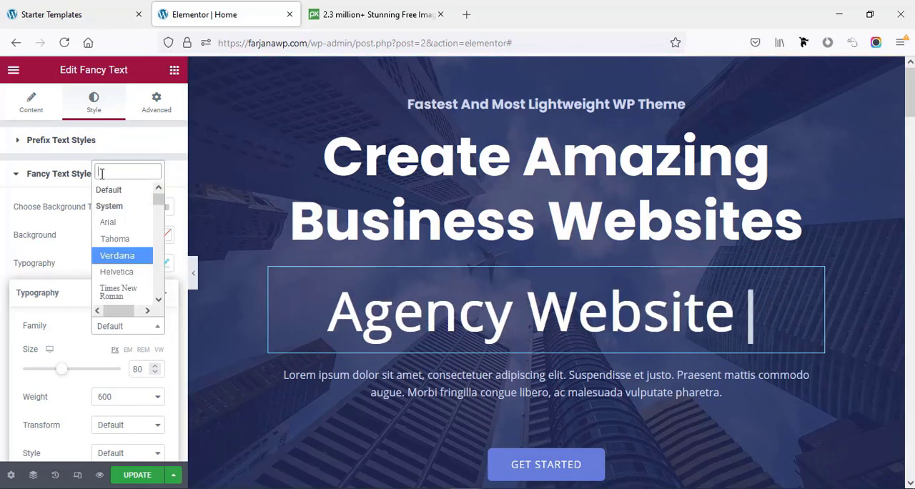
{"action": "type", "text": "popp"}
{"action": "left_click", "coordinate": [116, 308]}
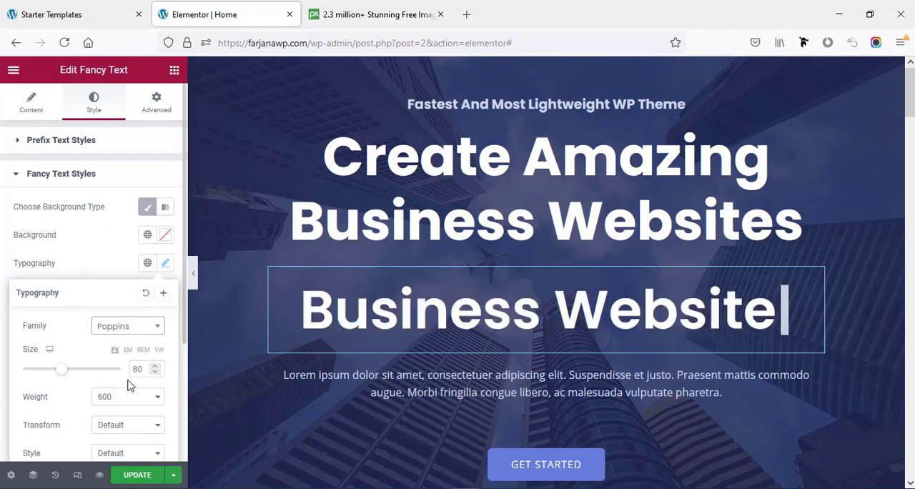
- Set the fancy text's font weight to Bold
{"action": "left_click", "coordinate": [112, 397]}
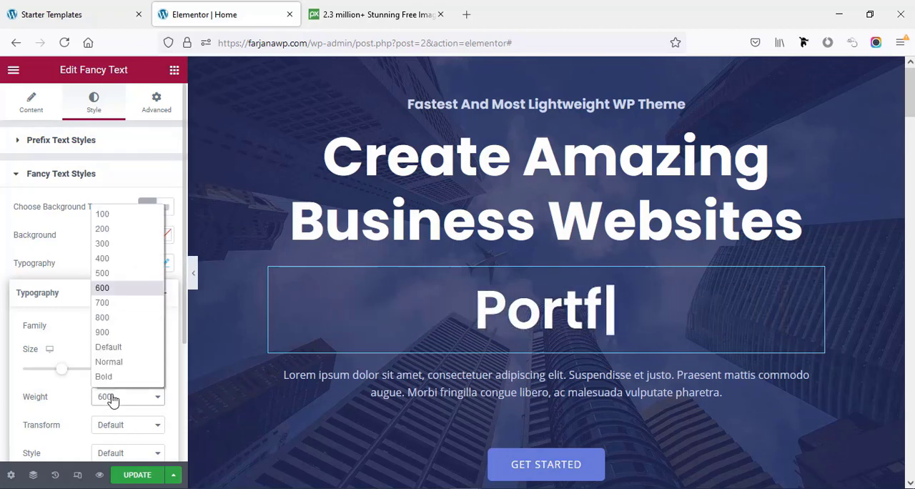
{"action": "left_click", "coordinate": [117, 379]}
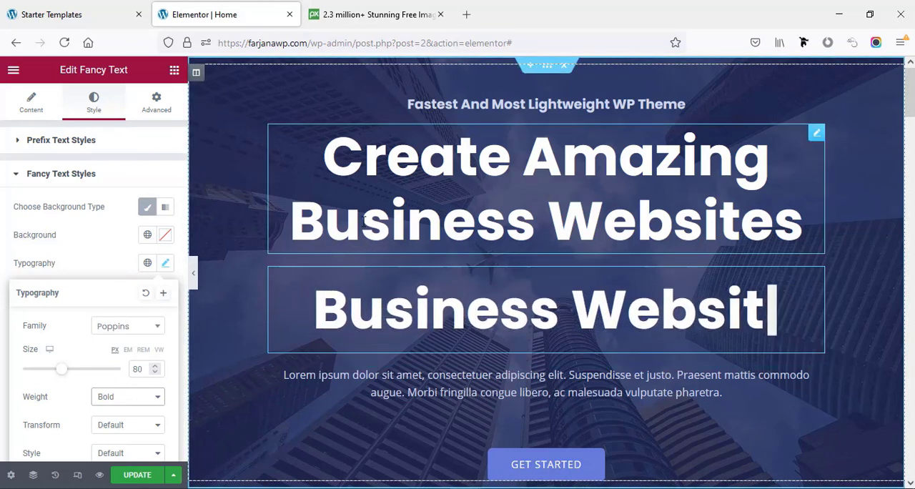
- Shorten the main heading above the fancy text to "Create Amazing"
{"action": "left_click", "coordinate": [403, 229]}
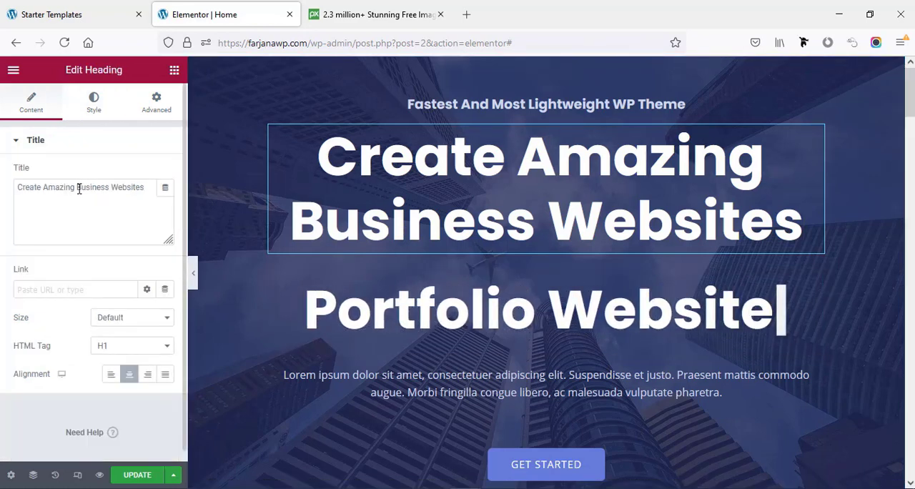
{"action": "left_click_drag", "start_coordinate": [79, 188], "coordinate": [150, 187]}
{"action": "key", "text": "BackSpace"}
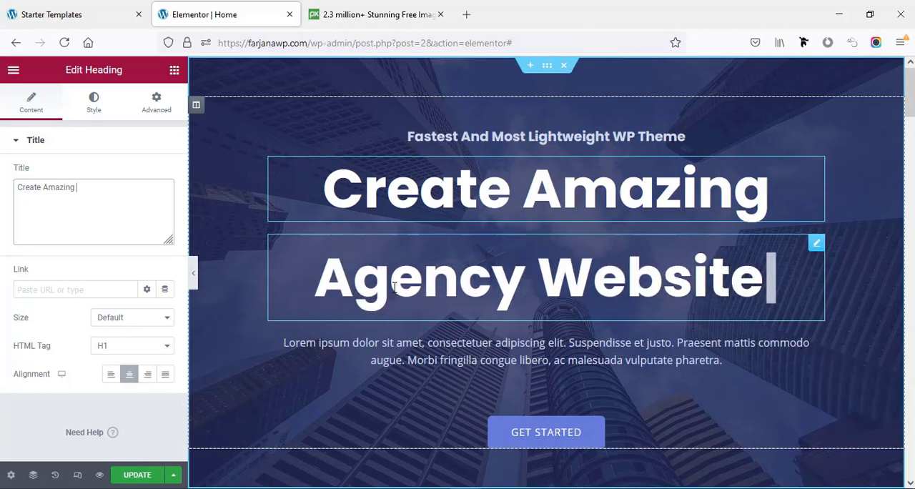
- Set the line height of the fancy text's typography to 0.6 em
{"action": "left_click", "coordinate": [383, 286]}
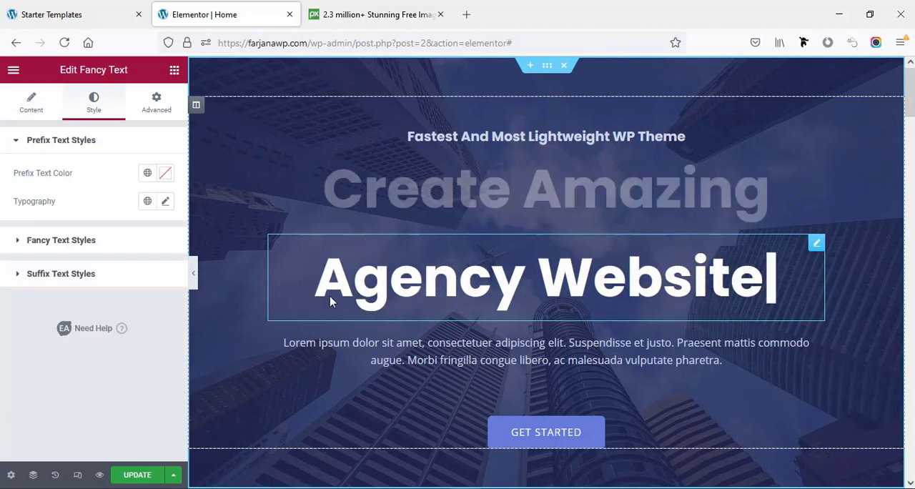
{"action": "left_click", "coordinate": [25, 242]}
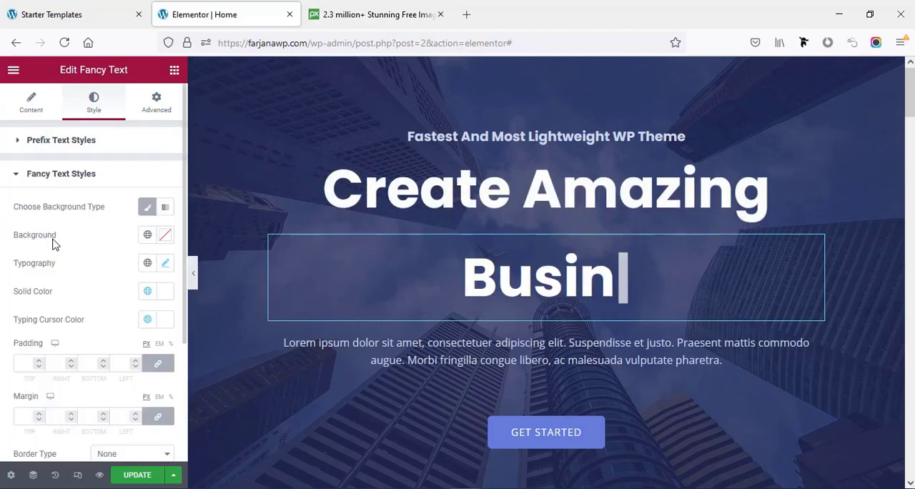
{"action": "left_click", "coordinate": [166, 264]}
{"action": "scroll", "coordinate": [143, 390], "scroll_direction": "down", "scroll_amount": 3}
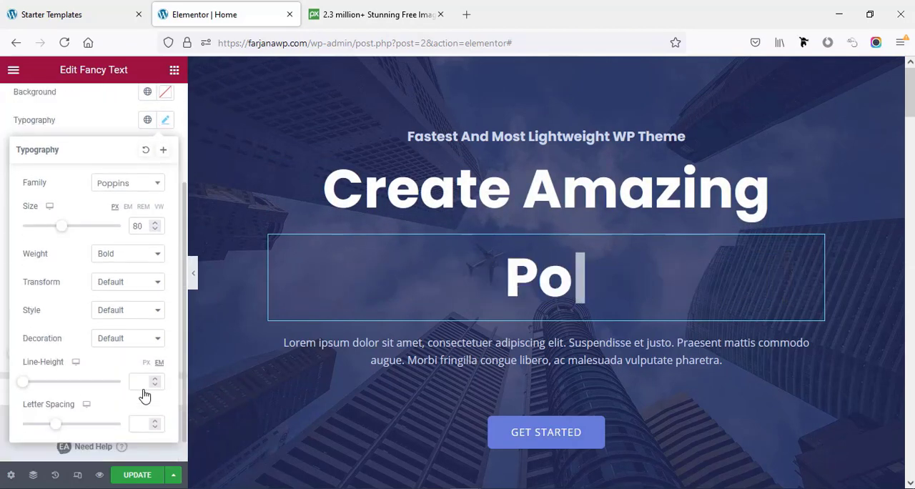
{"action": "left_click", "coordinate": [28, 382]}
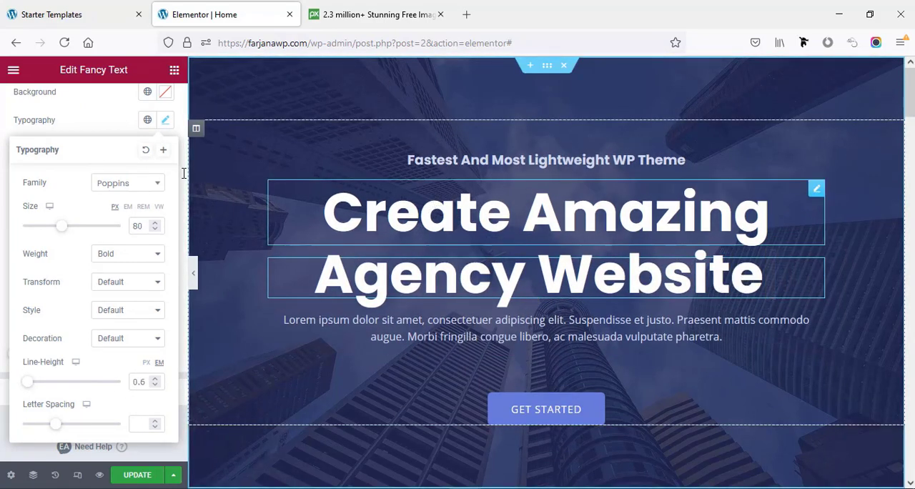
- Set the line height of the "Create Amazing" heading's typography to 1.3 em
{"action": "left_click", "coordinate": [94, 114]}
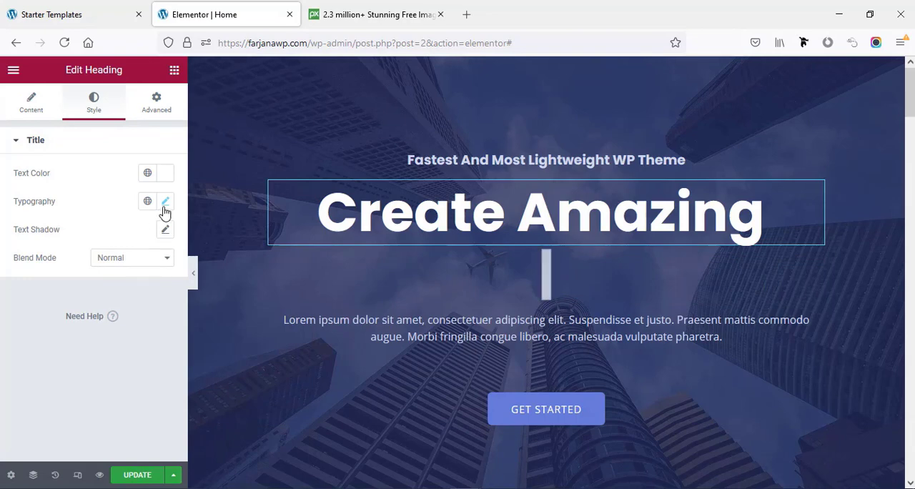
{"action": "left_click", "coordinate": [165, 203]}
{"action": "scroll", "coordinate": [105, 398], "scroll_direction": "down", "scroll_amount": 2}
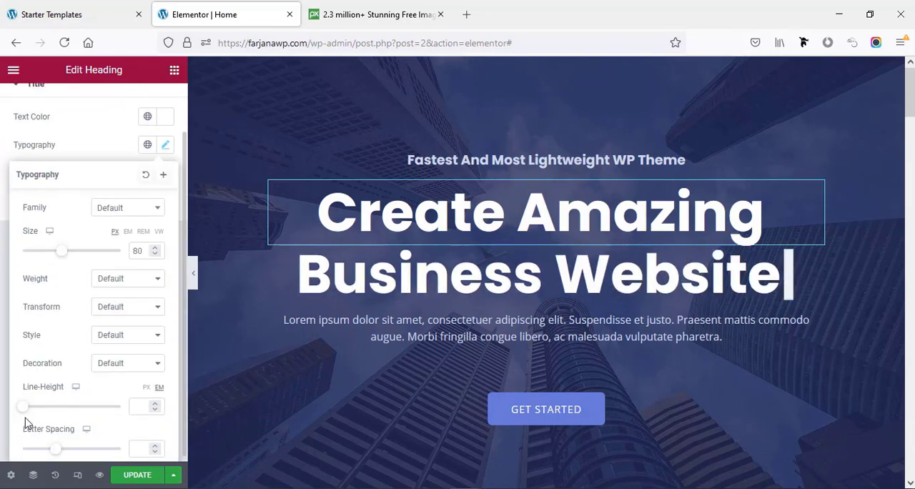
{"action": "left_click_drag", "start_coordinate": [28, 411], "coordinate": [39, 407]}
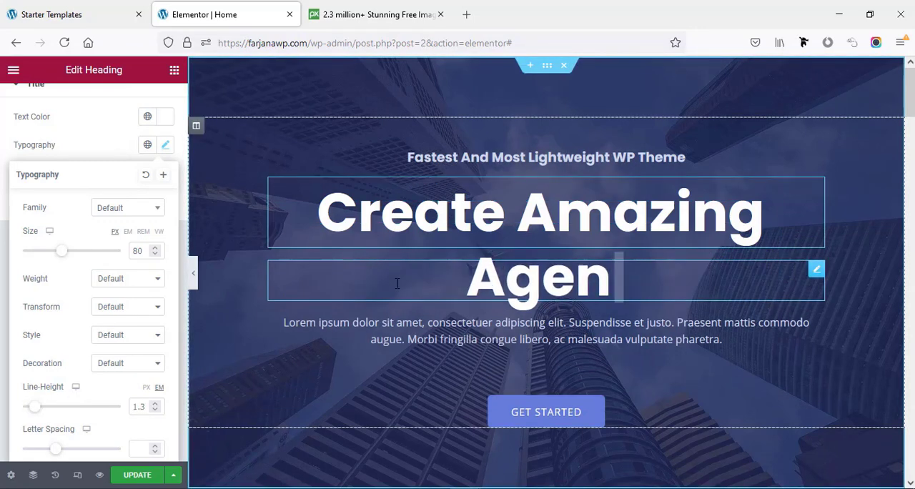
- Set the fancy text's animation type to Zoom after trying Fade Up and Fade Left, and update the page
{"action": "left_click", "coordinate": [422, 283]}
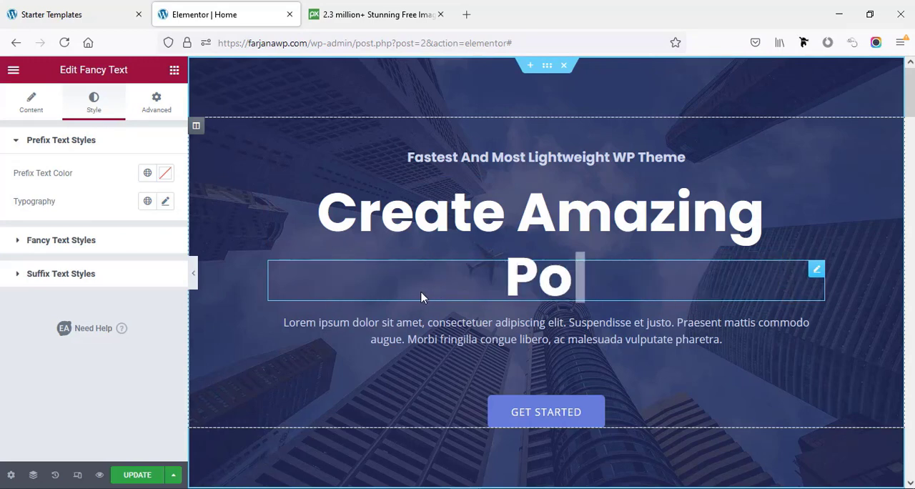
{"action": "left_click", "coordinate": [38, 112]}
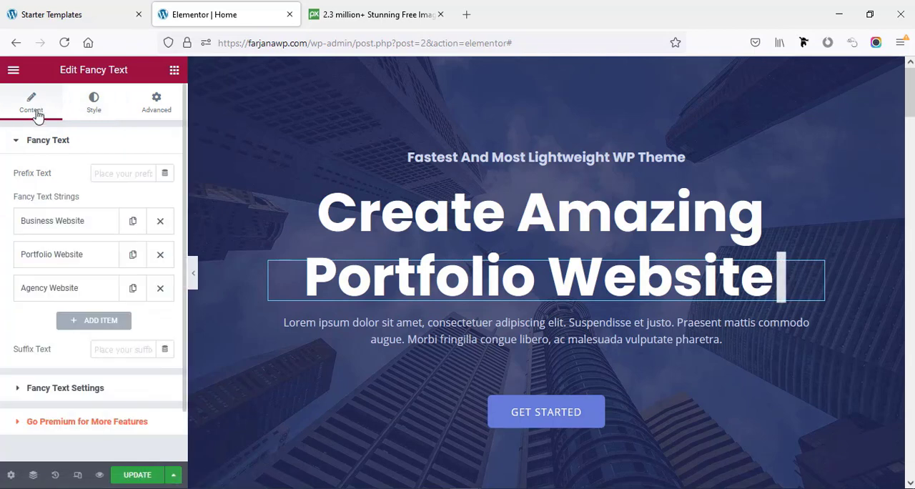
{"action": "scroll", "coordinate": [89, 326], "scroll_direction": "down", "scroll_amount": 1}
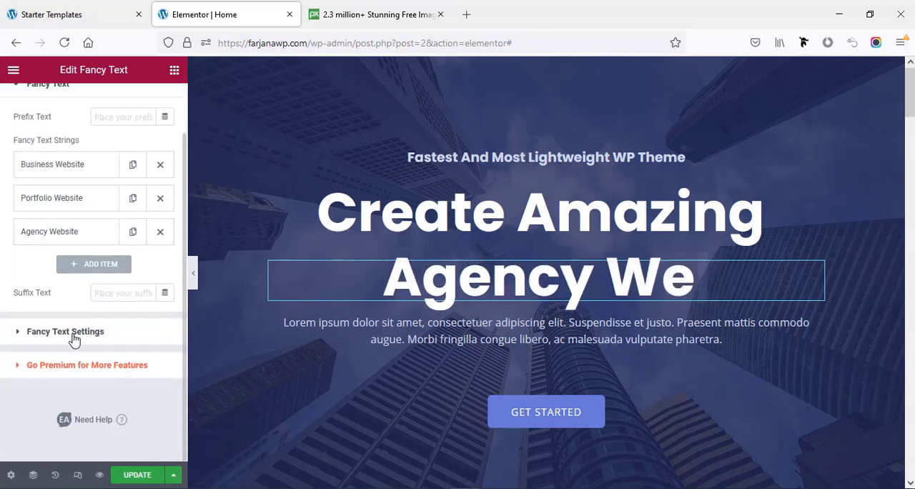
{"action": "left_click", "coordinate": [80, 333]}
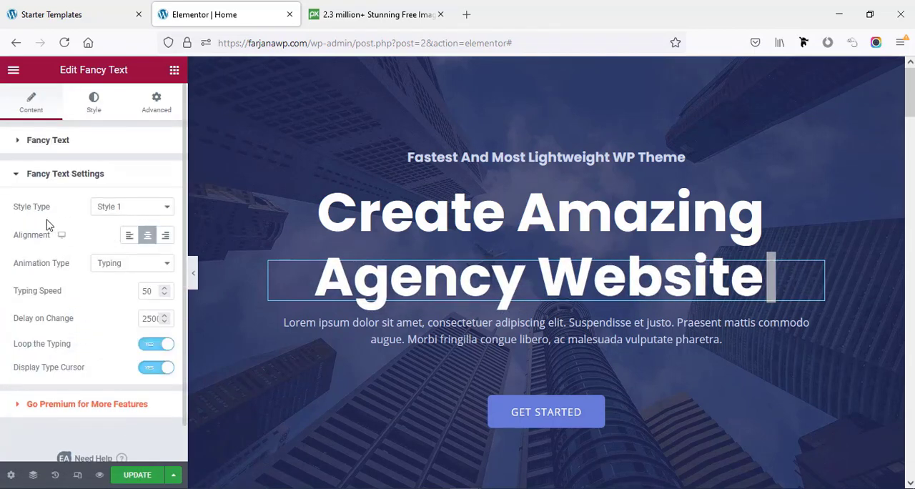
{"action": "left_click", "coordinate": [110, 209]}
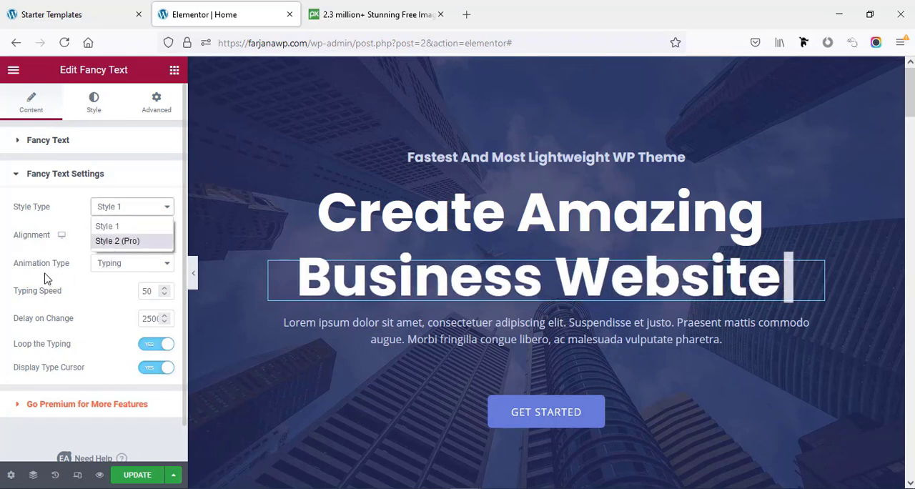
{"action": "left_click", "coordinate": [116, 266]}
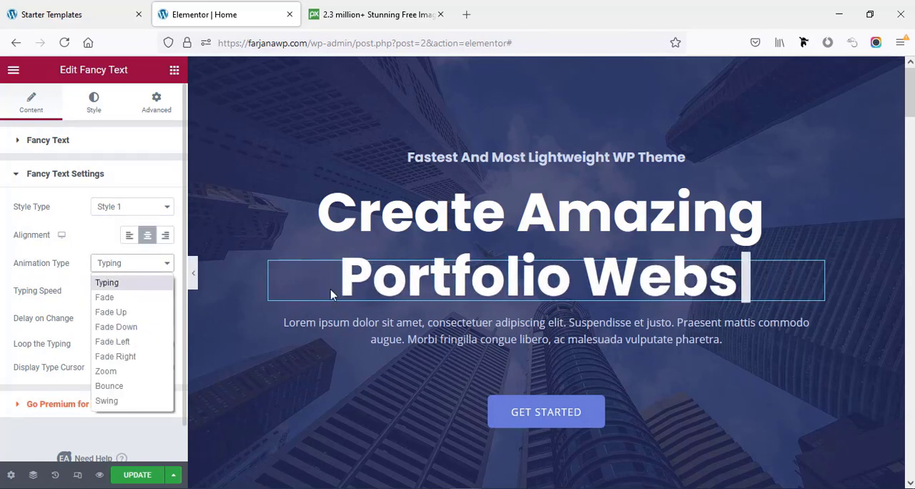
{"action": "left_click", "coordinate": [123, 312]}
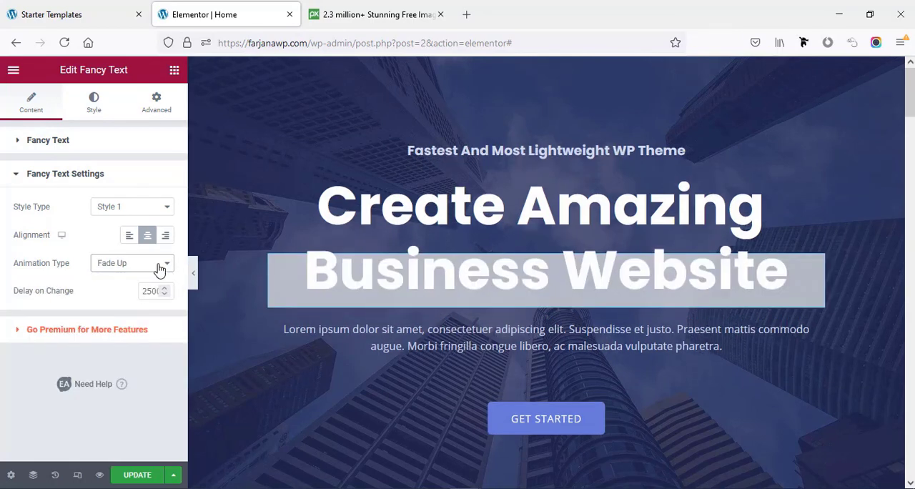
{"action": "left_click", "coordinate": [158, 266]}
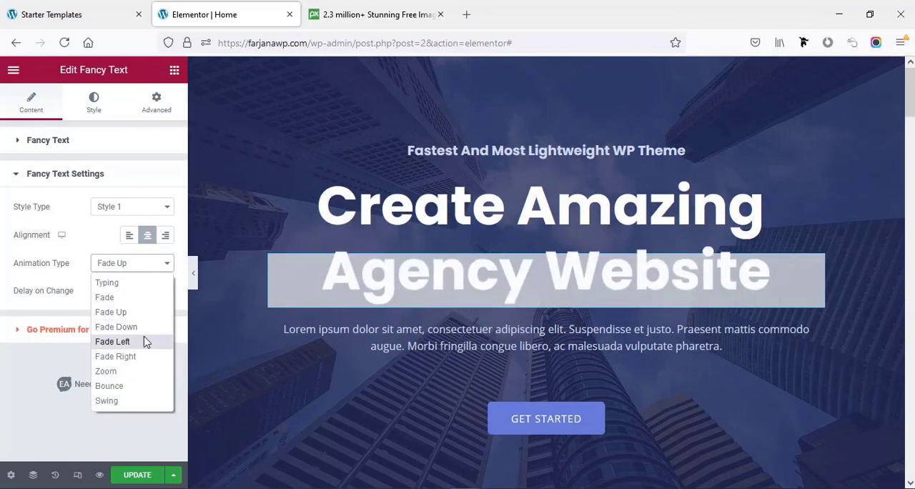
{"action": "left_click", "coordinate": [145, 342]}
{"action": "left_click", "coordinate": [148, 270]}
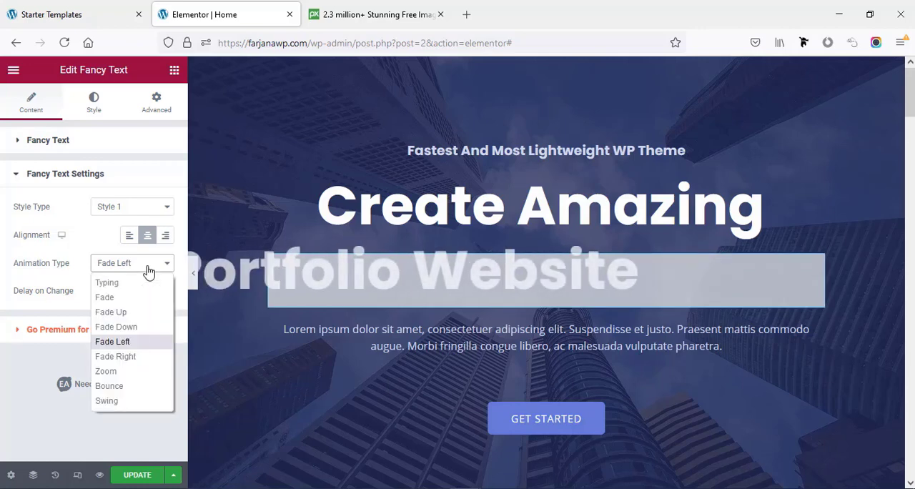
{"action": "left_click", "coordinate": [131, 370]}
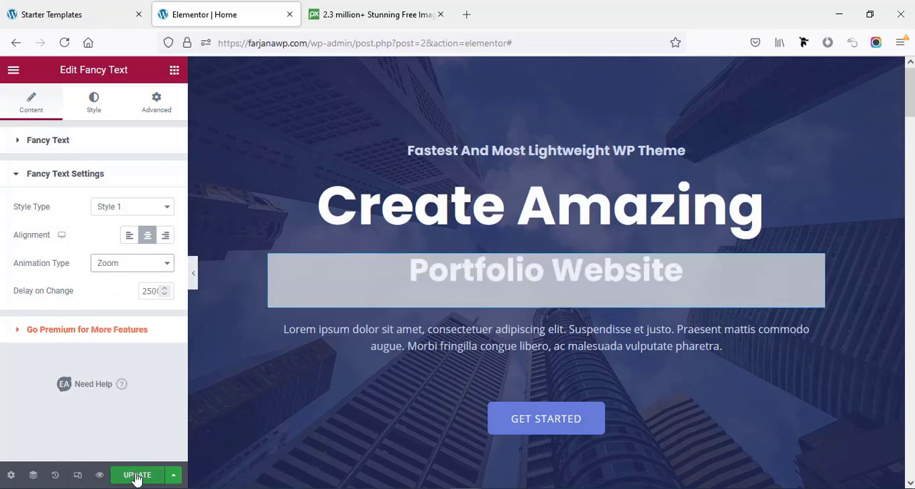
- View the live home page to check the animated hero text, and return to the page editor
{"action": "left_click", "coordinate": [14, 70]}
{"action": "left_click", "coordinate": [64, 274]}
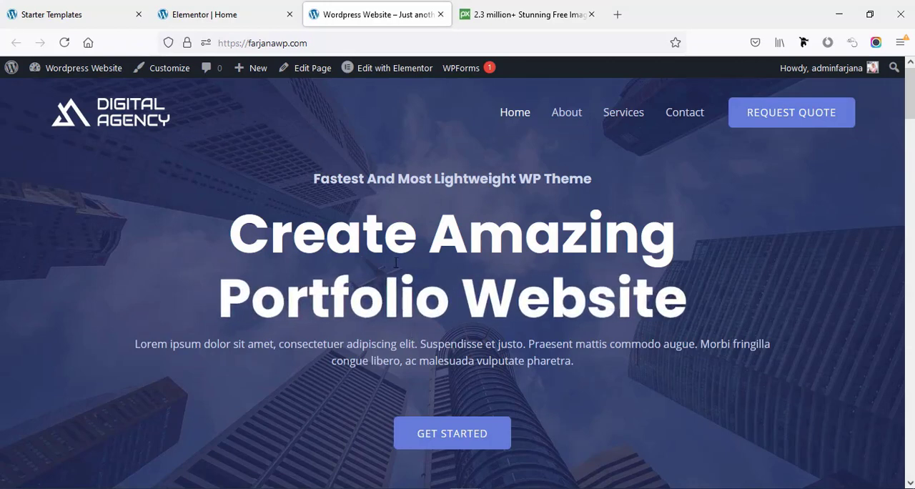
{"action": "left_click", "coordinate": [213, 5]}
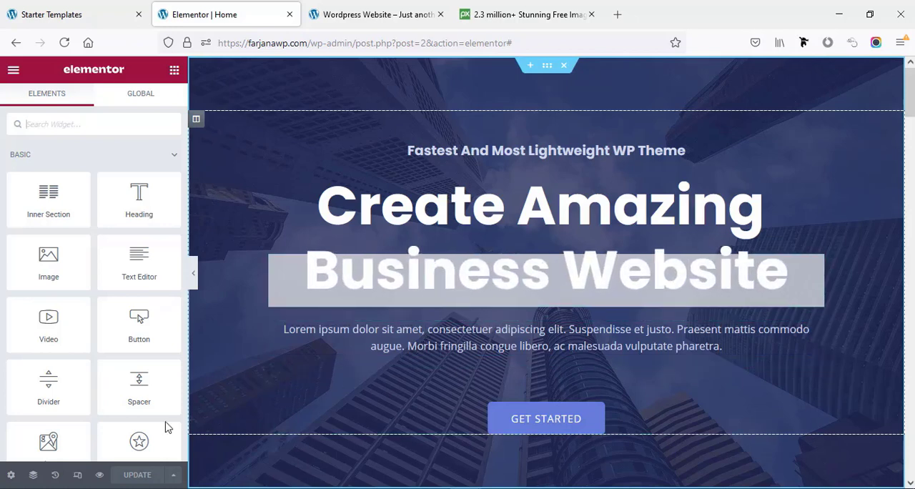
- Set the hero column's width to 100% for the tablet layout in responsive mode
{"action": "left_click", "coordinate": [79, 476]}
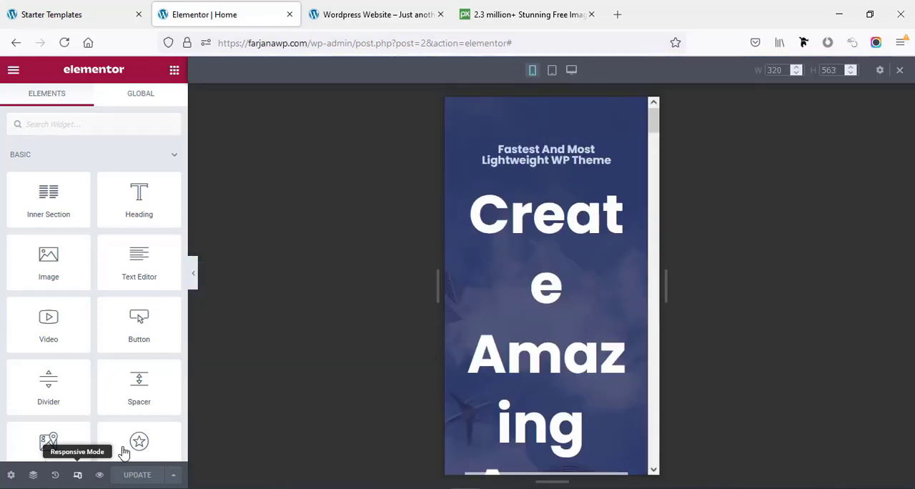
{"action": "left_click", "coordinate": [552, 70]}
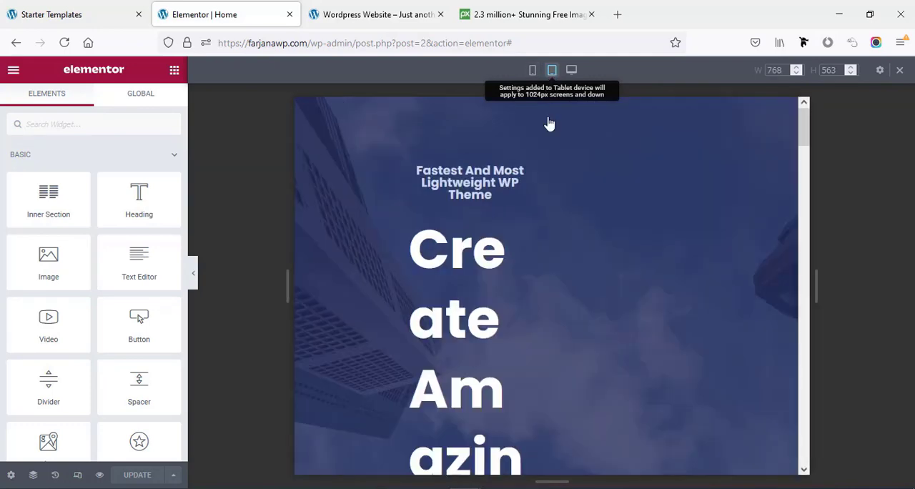
{"action": "scroll", "coordinate": [564, 251], "scroll_direction": "down", "scroll_amount": 5}
{"action": "scroll", "coordinate": [565, 257], "scroll_direction": "down", "scroll_amount": 3}
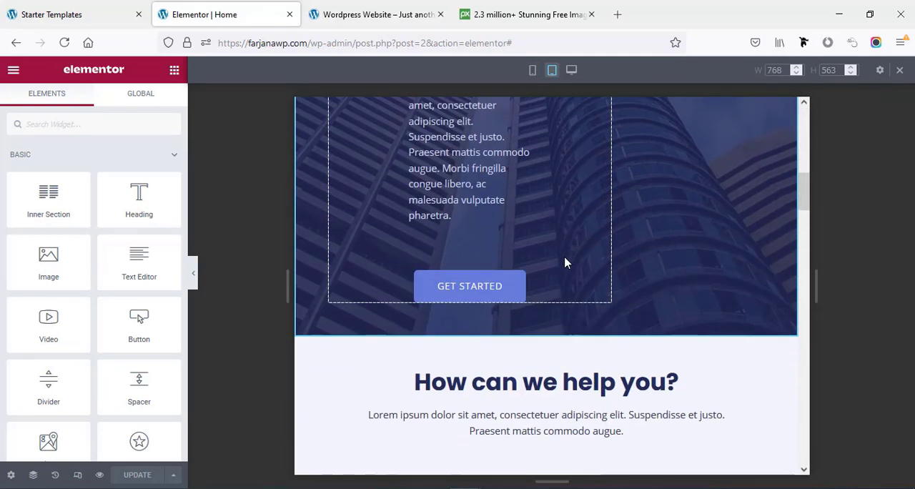
{"action": "scroll", "coordinate": [565, 257], "scroll_direction": "up", "scroll_amount": 5}
{"action": "scroll", "coordinate": [545, 259], "scroll_direction": "up", "scroll_amount": 3}
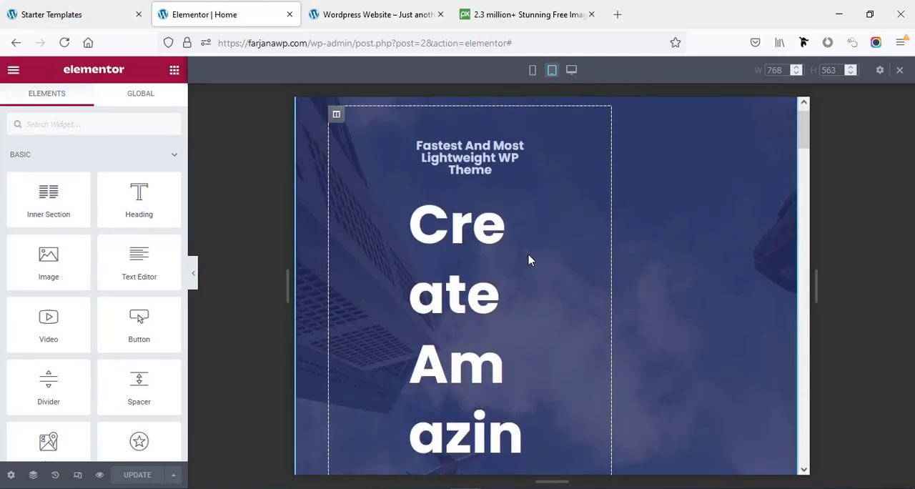
{"action": "scroll", "coordinate": [643, 243], "scroll_direction": "up", "scroll_amount": 1}
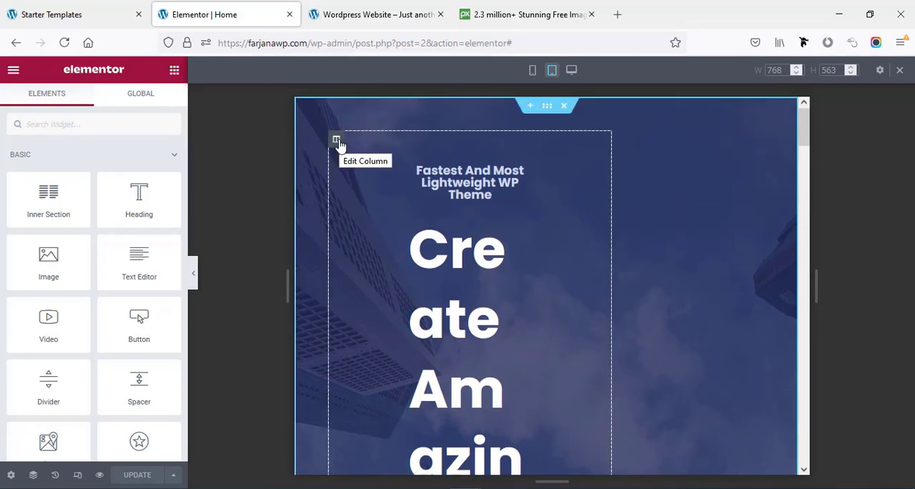
{"action": "left_click", "coordinate": [337, 141]}
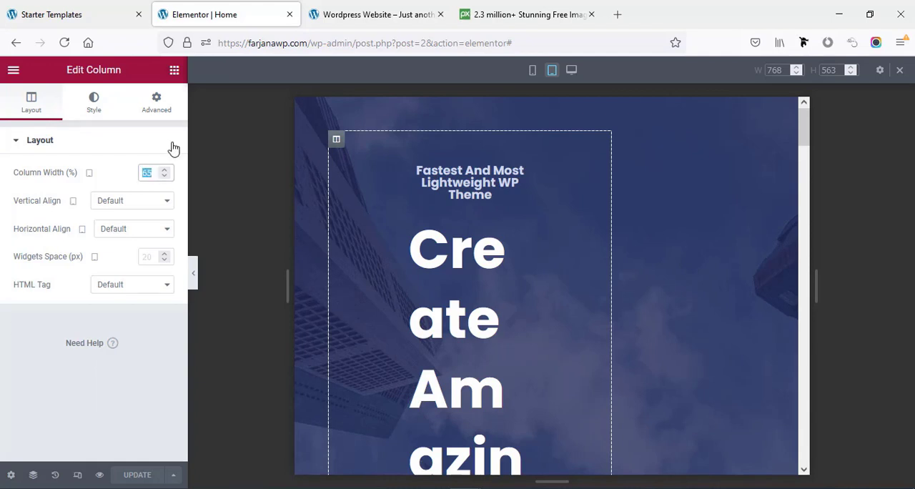
{"action": "type", "text": "100"}
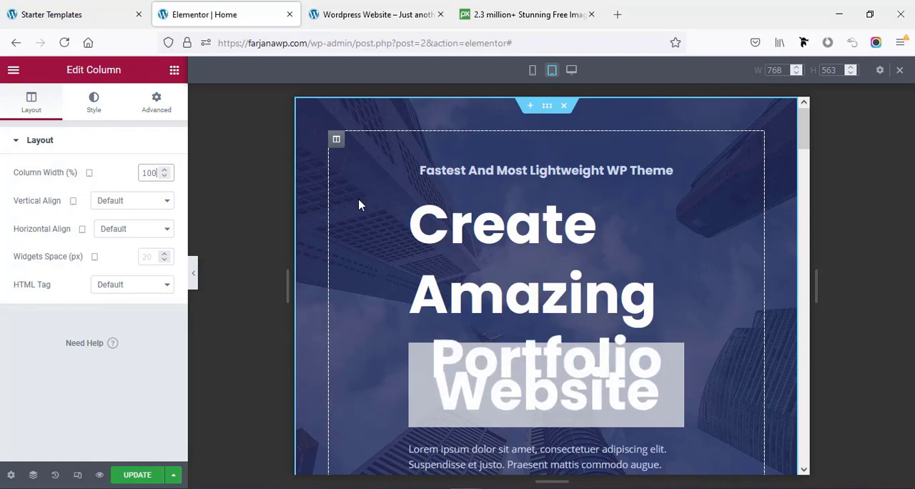
- Unlink the hero column's tablet padding values and set the right and left padding to 50 px each
{"action": "left_click", "coordinate": [170, 113]}
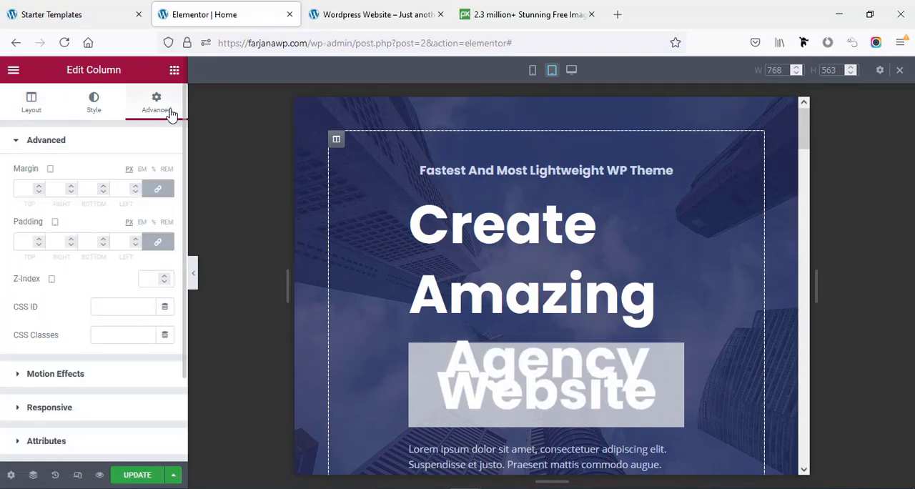
{"action": "left_click", "coordinate": [158, 242]}
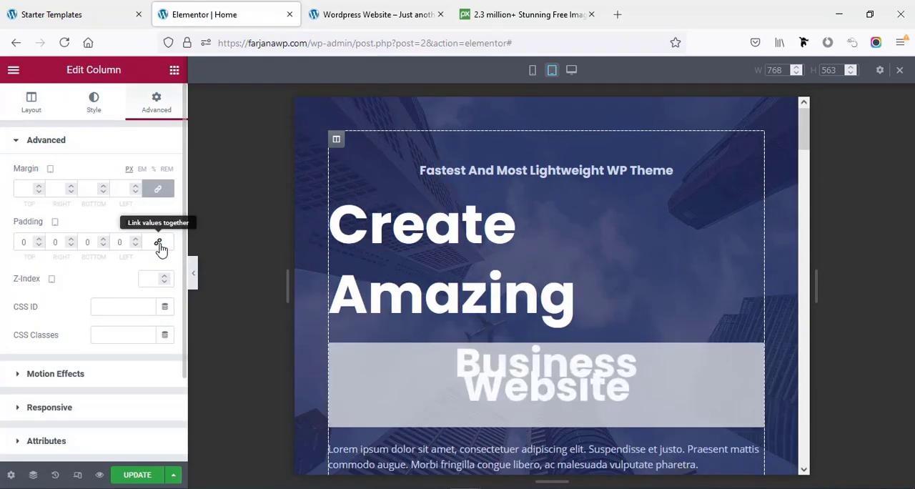
{"action": "scroll", "coordinate": [495, 275], "scroll_direction": "down", "scroll_amount": 3}
{"action": "scroll", "coordinate": [491, 279], "scroll_direction": "up", "scroll_amount": 2}
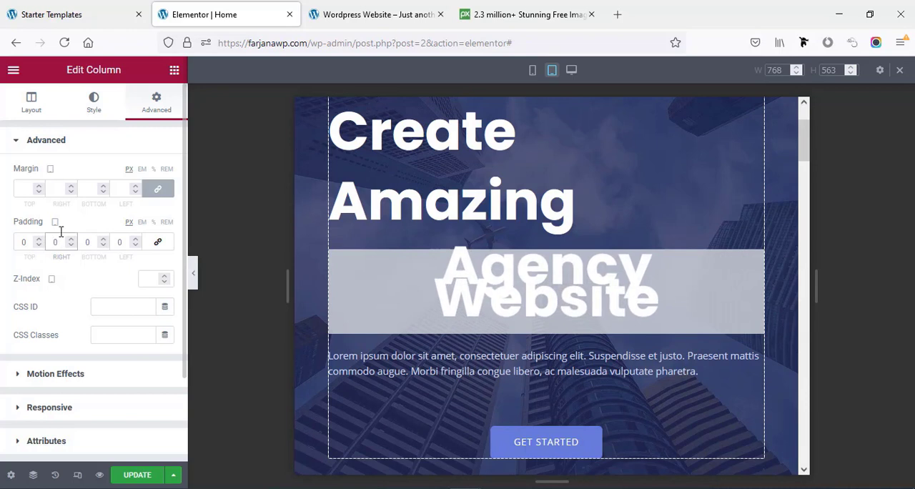
{"action": "type", "text": "50"}
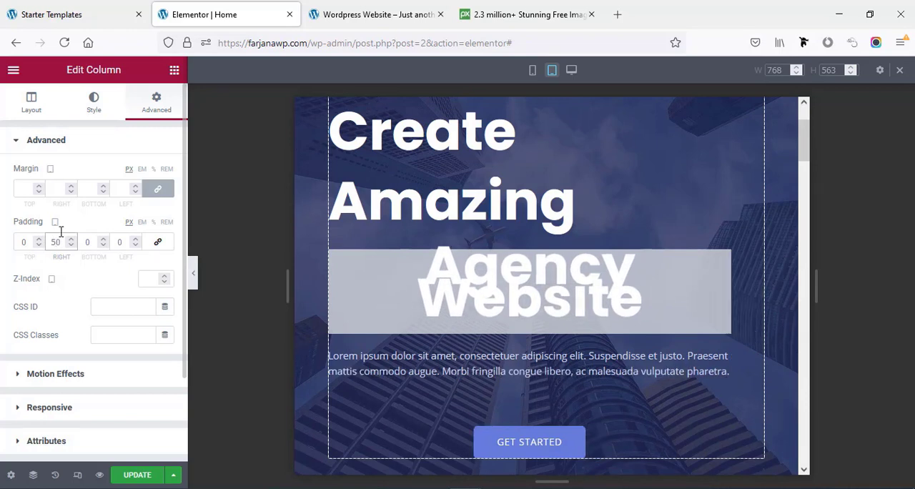
{"action": "left_click", "coordinate": [118, 241]}
{"action": "type", "text": "50"}
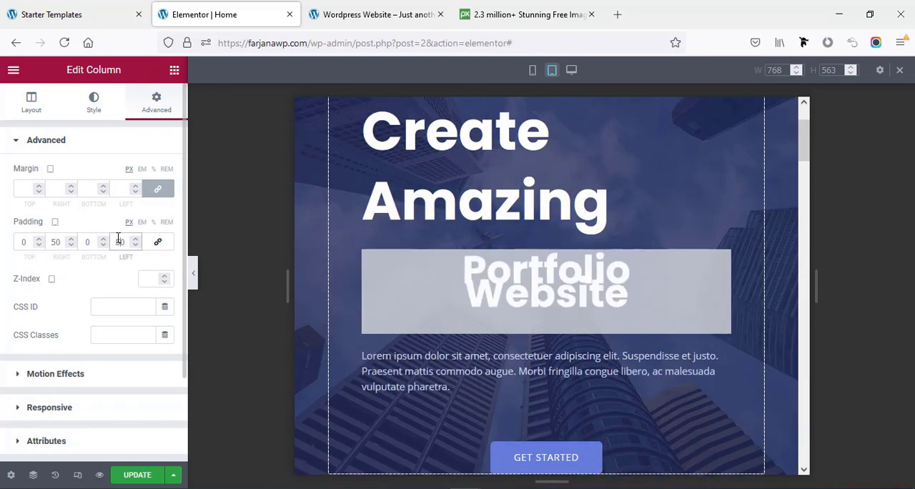
- Center-align the hero section's paragraph text for the tablet layout
{"action": "left_click", "coordinate": [457, 372]}
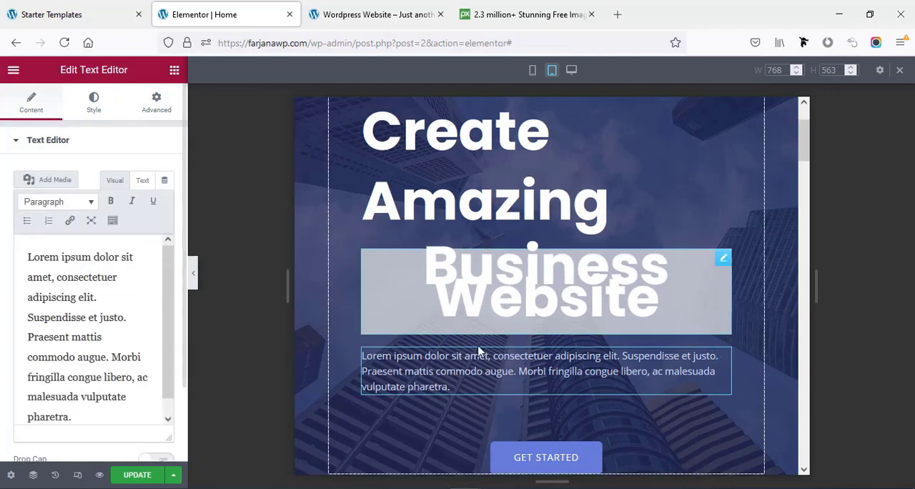
{"action": "left_click", "coordinate": [93, 105]}
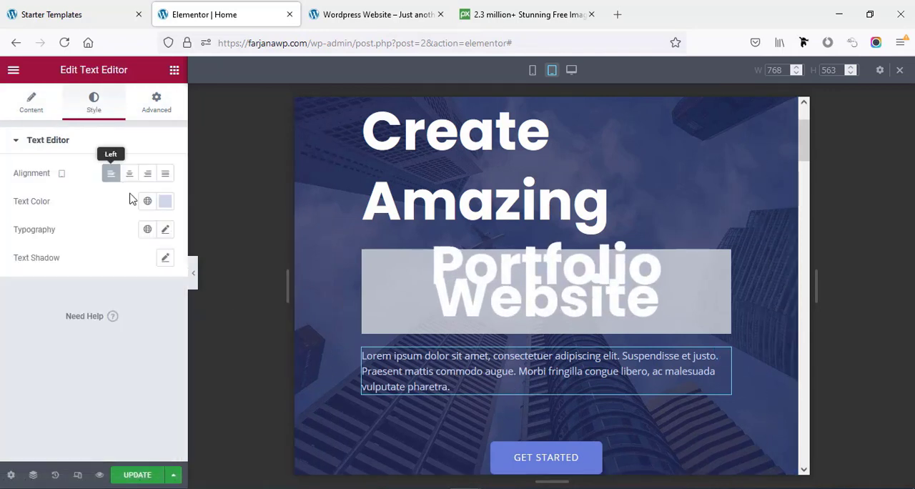
{"action": "left_click", "coordinate": [130, 177]}
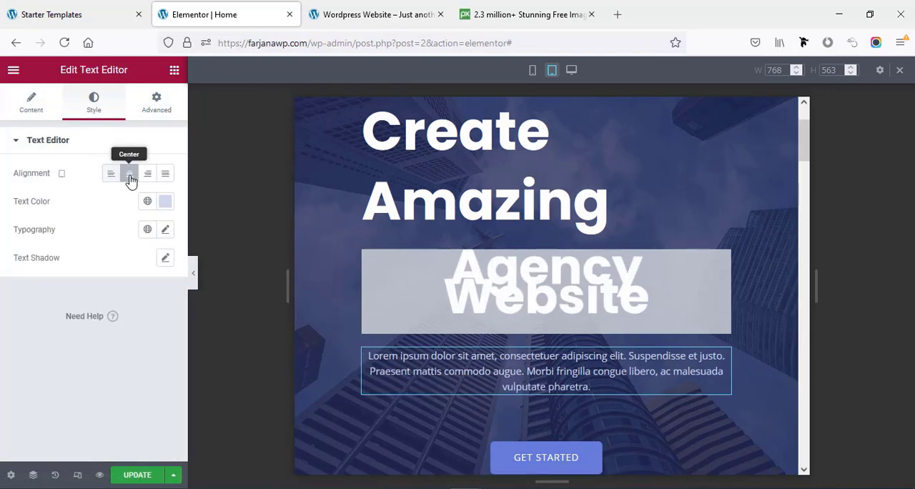
- Center-align the "Create Amazing" heading in the hero section for the tablet layout
{"action": "left_click", "coordinate": [490, 205]}
{"action": "scroll", "coordinate": [489, 205], "scroll_direction": "up", "scroll_amount": 3}
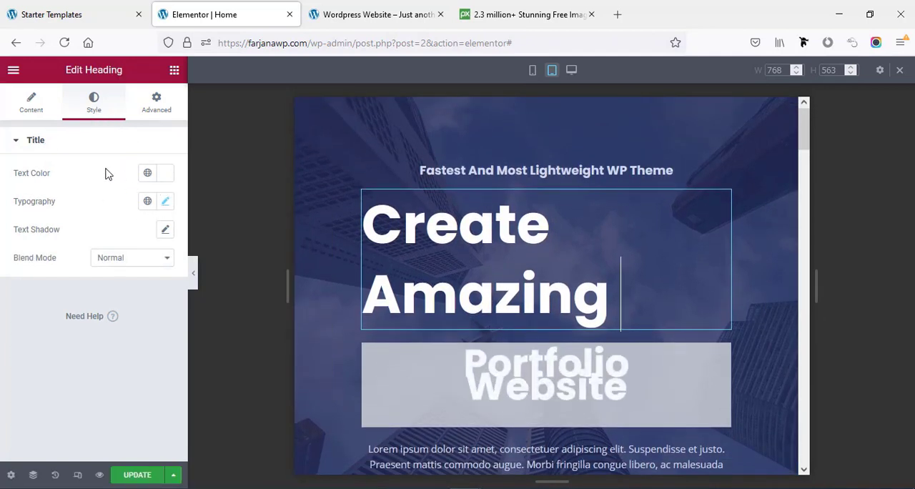
{"action": "left_click", "coordinate": [33, 109]}
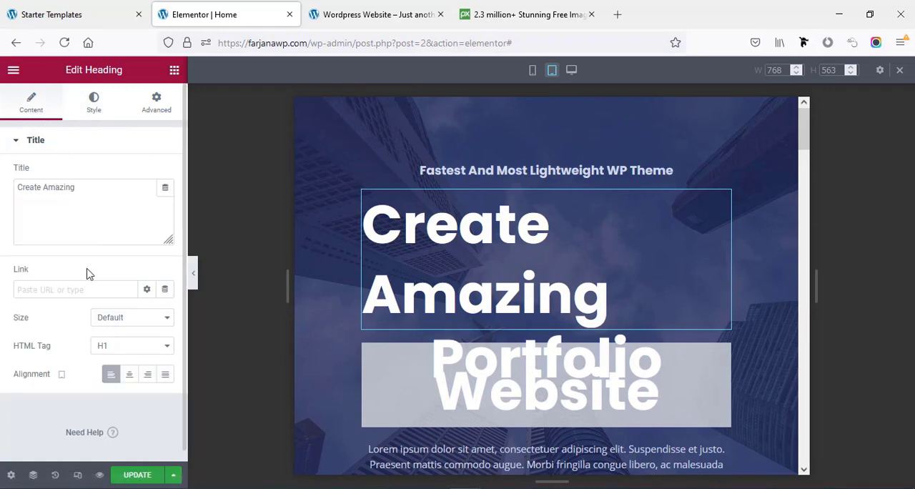
{"action": "left_click", "coordinate": [130, 376]}
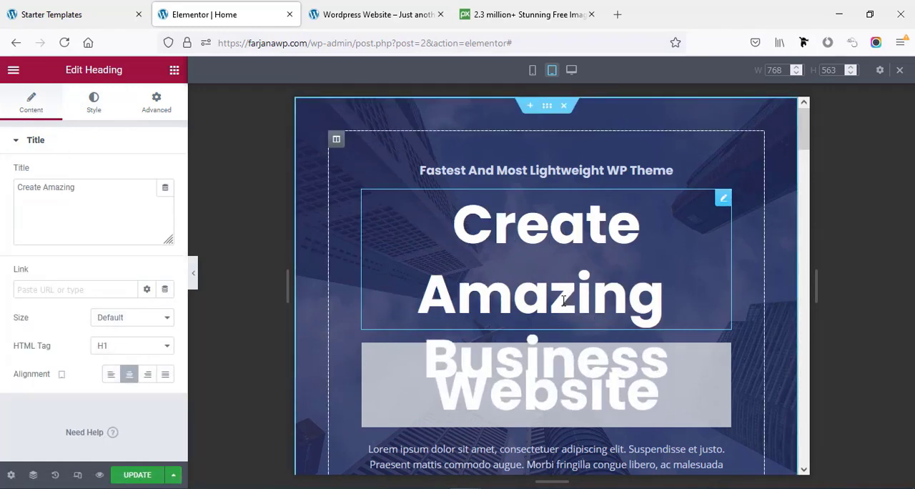
- Set the "Create Amazing" heading's font size to 45 px for the tablet layout
{"action": "left_click", "coordinate": [94, 100]}
{"action": "left_click", "coordinate": [165, 202]}
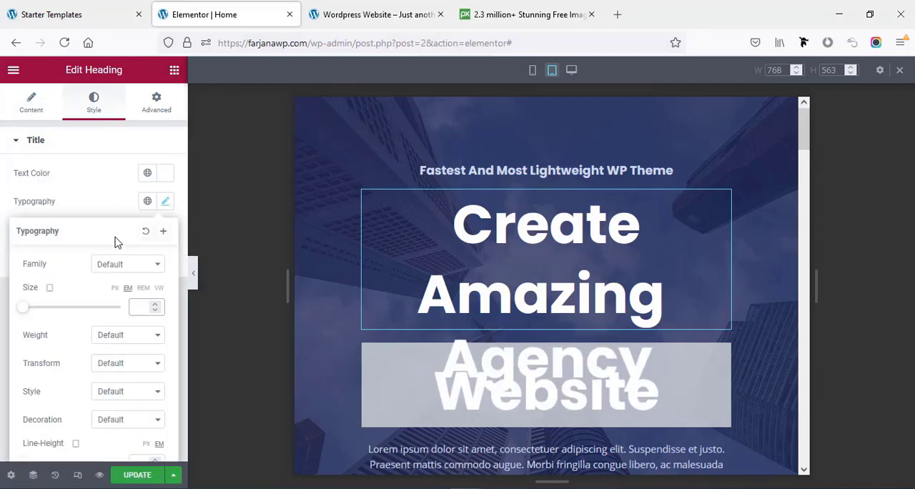
{"action": "type", "text": "55"}
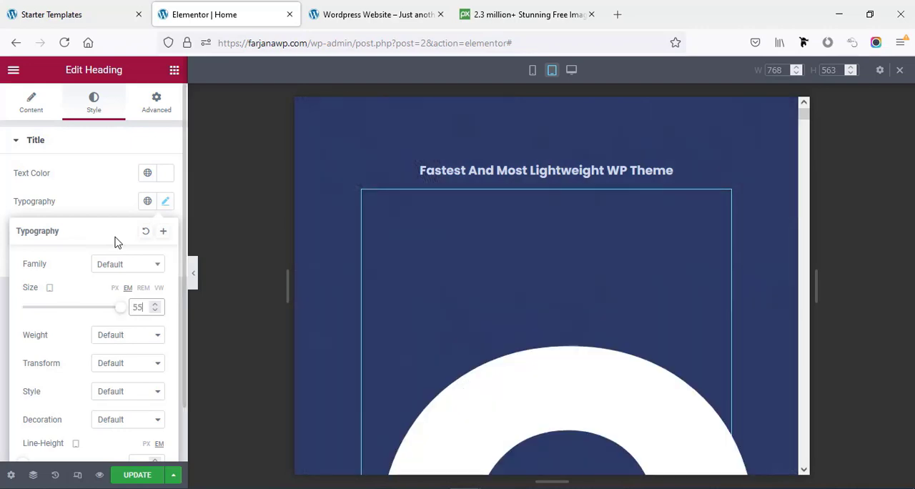
{"action": "left_click", "coordinate": [114, 289]}
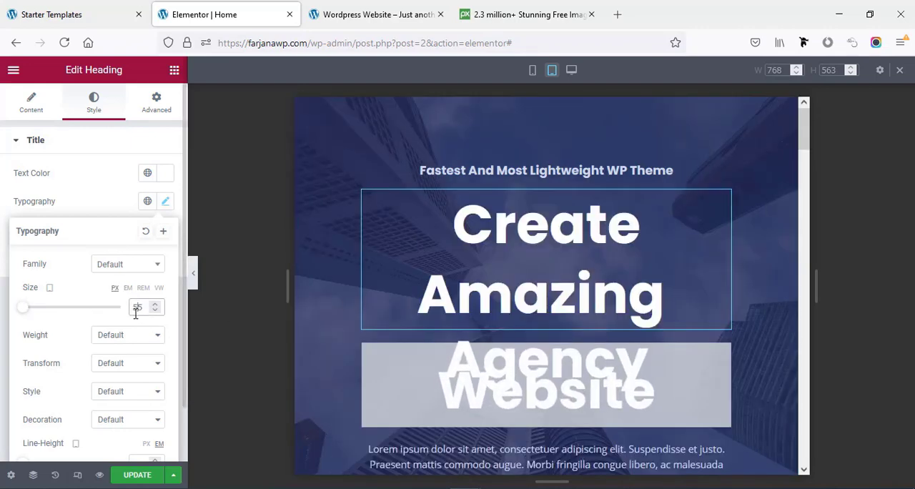
{"action": "left_click_drag", "start_coordinate": [133, 310], "coordinate": [140, 304]}
{"action": "type", "text": "45"}
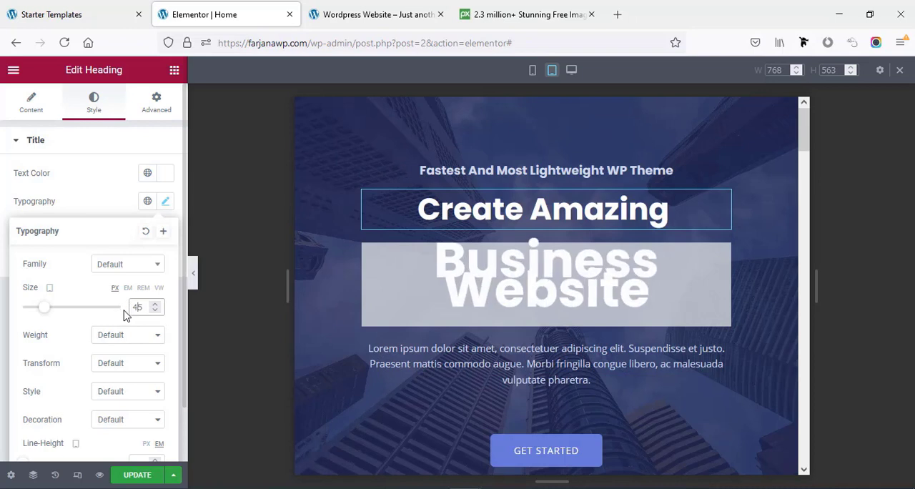
- Set the hero fancy text's font size to 45 px for the tablet layout
{"action": "left_click", "coordinate": [503, 290]}
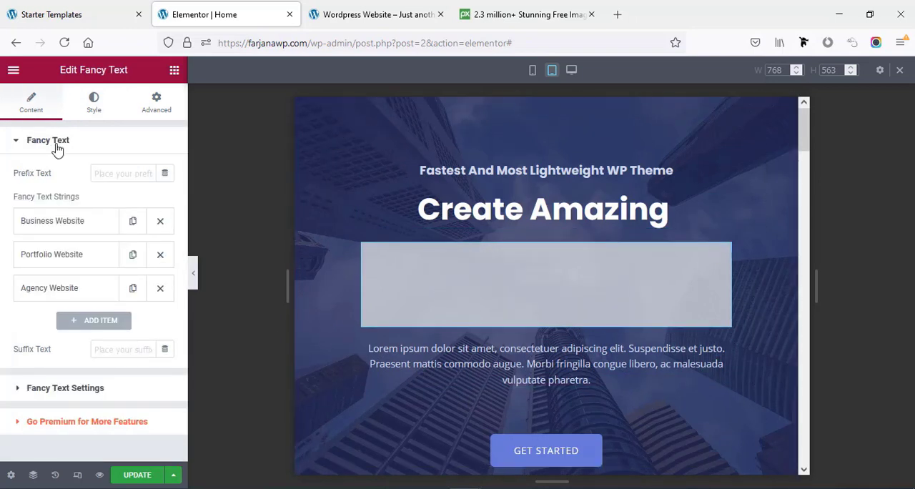
{"action": "left_click", "coordinate": [93, 103]}
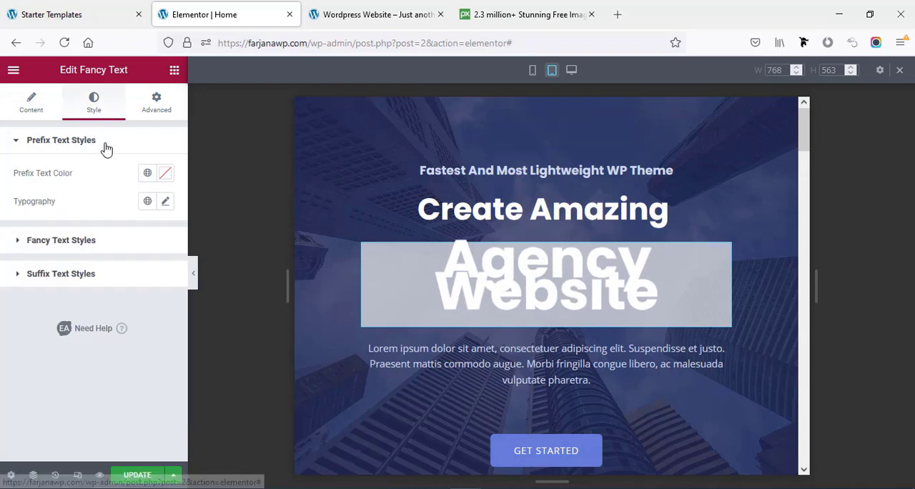
{"action": "left_click", "coordinate": [137, 248]}
{"action": "left_click", "coordinate": [165, 265]}
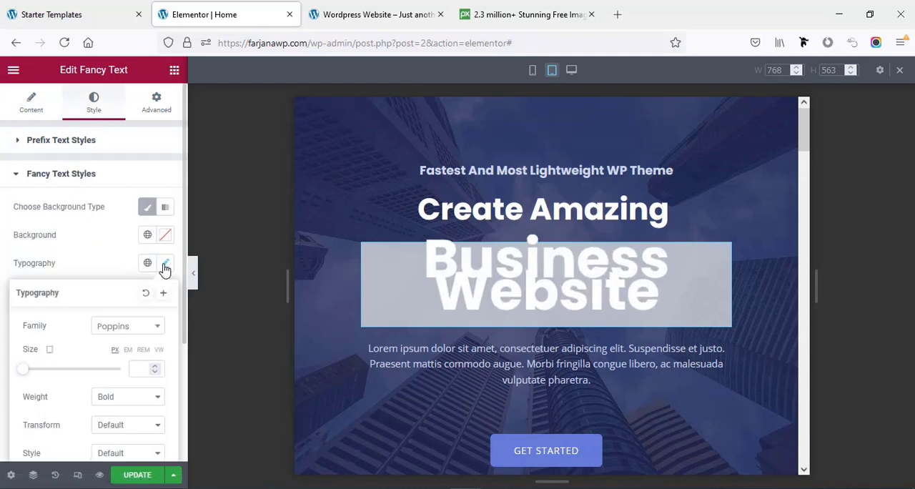
{"action": "left_click", "coordinate": [144, 368]}
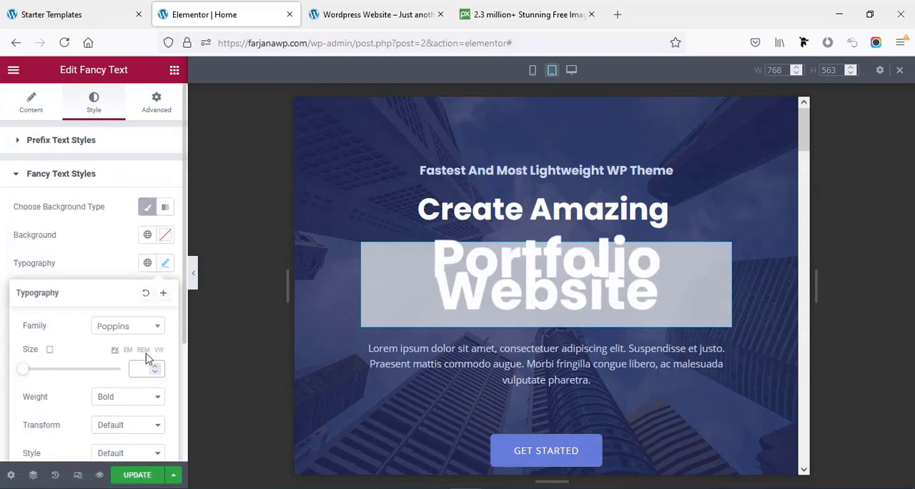
{"action": "type", "text": "45"}
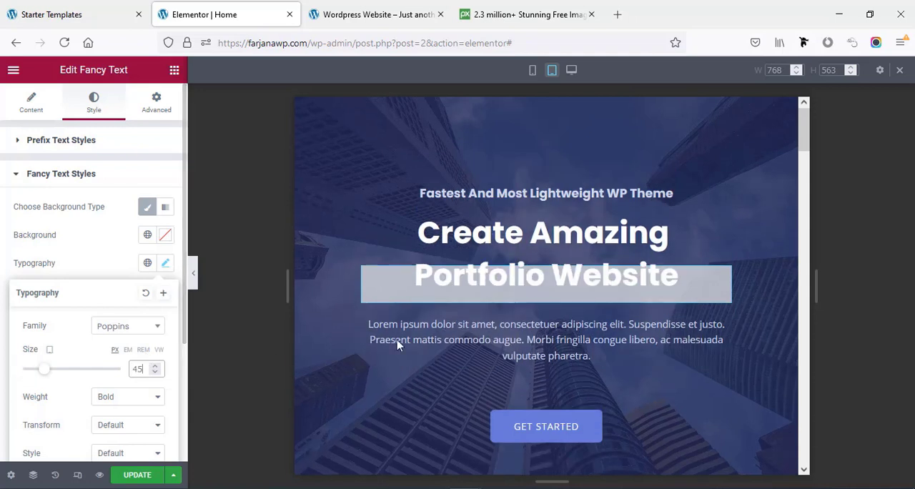
- Set the "Create Amazing" heading's line height to 1 em for the tablet layout and review the hero section
{"action": "left_click", "coordinate": [450, 243]}
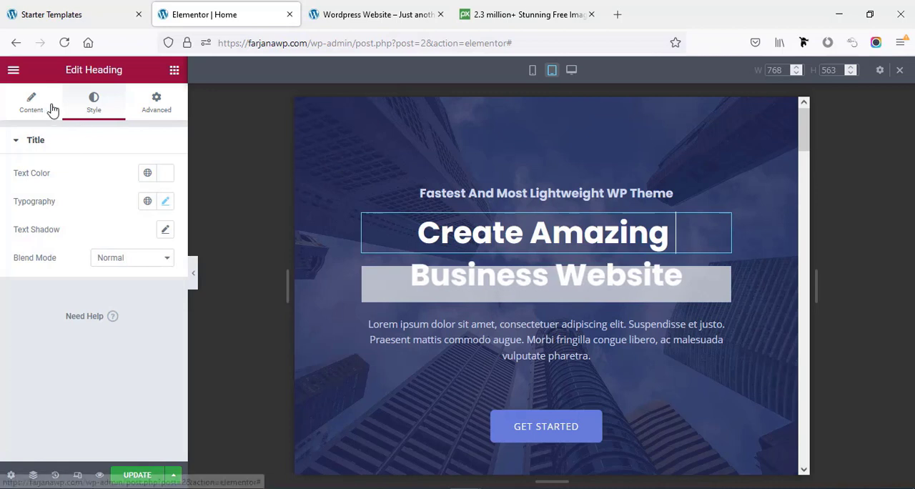
{"action": "left_click", "coordinate": [162, 203]}
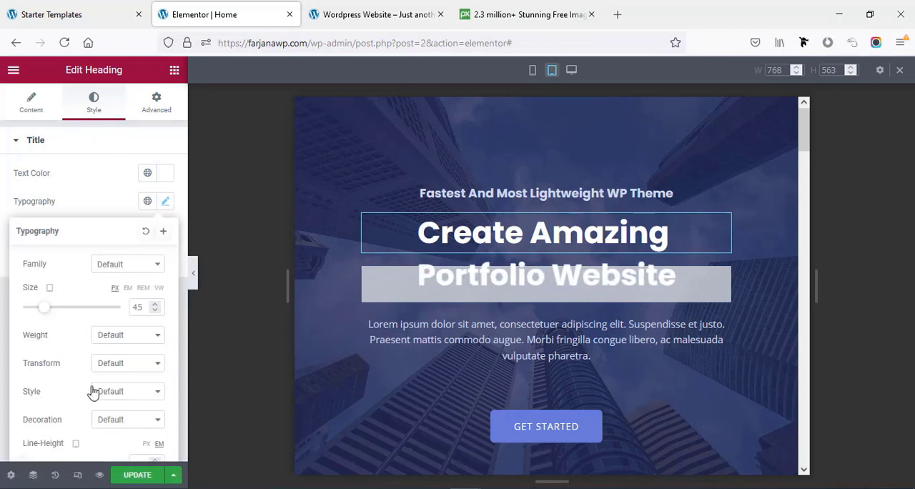
{"action": "scroll", "coordinate": [93, 392], "scroll_direction": "down", "scroll_amount": 1}
{"action": "left_click_drag", "start_coordinate": [24, 405], "coordinate": [32, 407]}
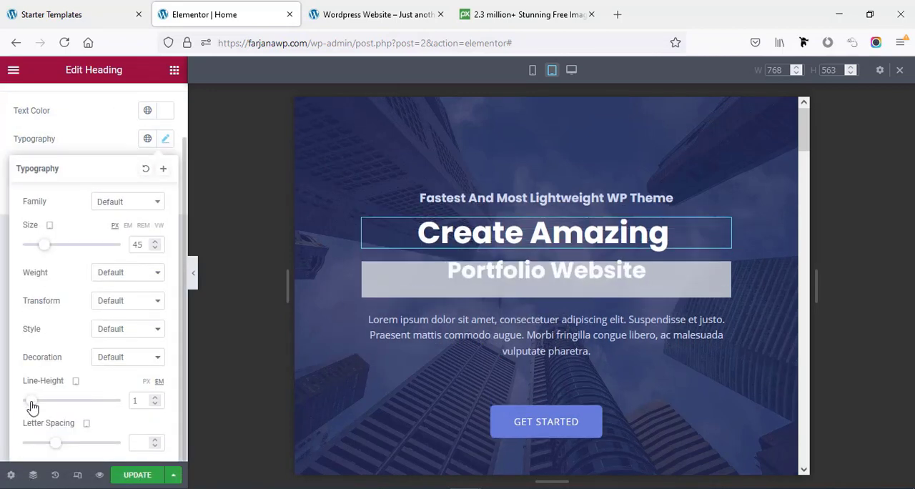
{"action": "scroll", "coordinate": [462, 429], "scroll_direction": "down", "scroll_amount": 4}
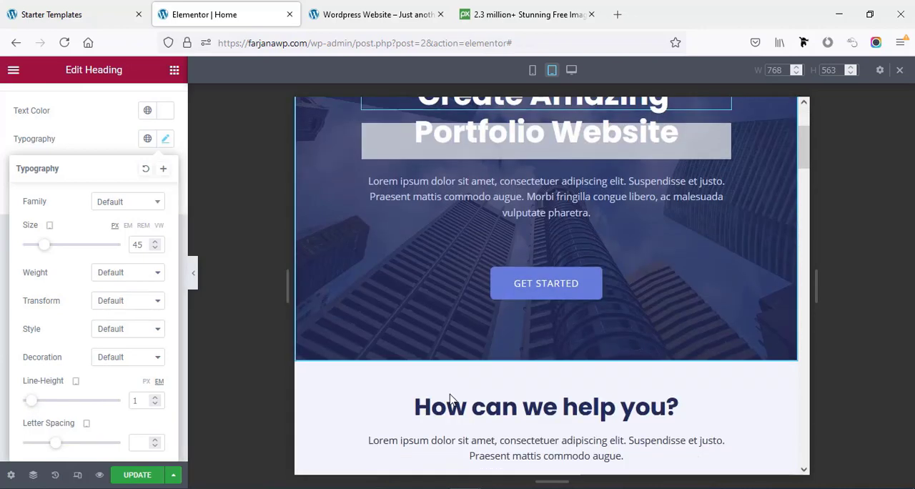
{"action": "scroll", "coordinate": [461, 369], "scroll_direction": "up", "scroll_amount": 3}
{"action": "scroll", "coordinate": [328, 284], "scroll_direction": "down", "scroll_amount": 1}
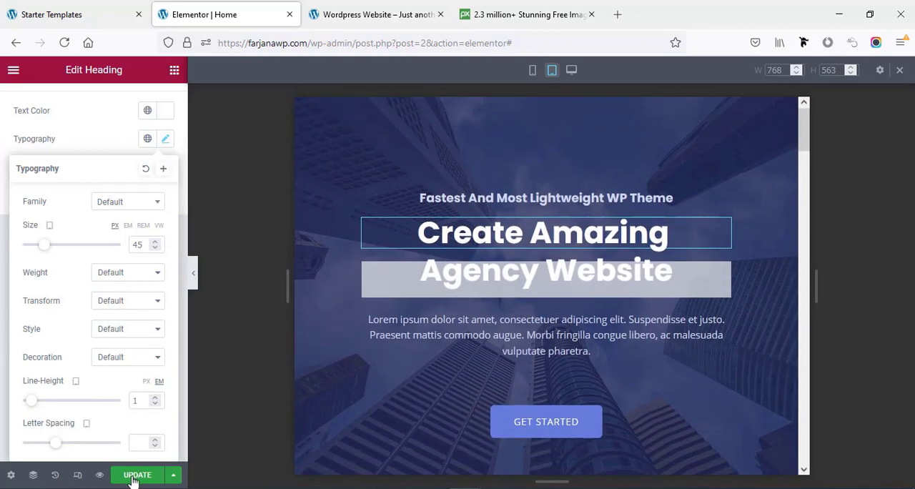
- Switch to the mobile layout and set the "Create Amazing" heading's font size to 26 px
{"action": "left_click", "coordinate": [77, 475]}
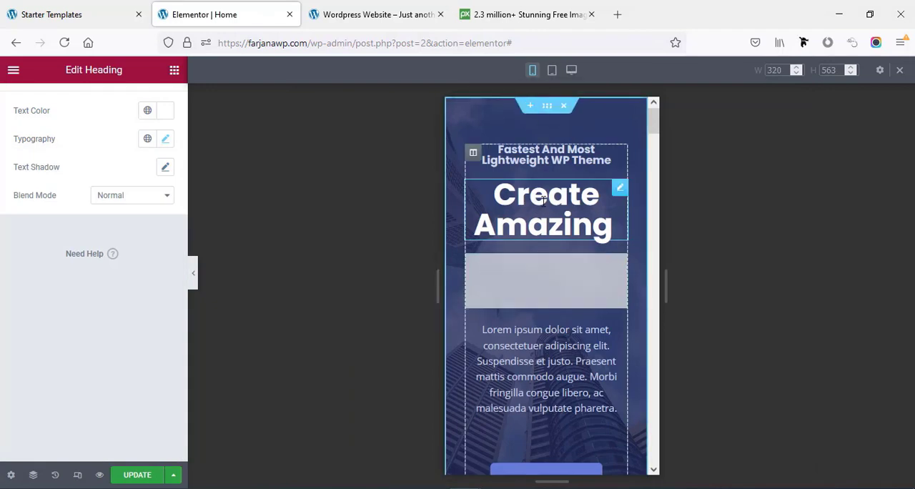
{"action": "scroll", "coordinate": [540, 246], "scroll_direction": "down", "scroll_amount": 2}
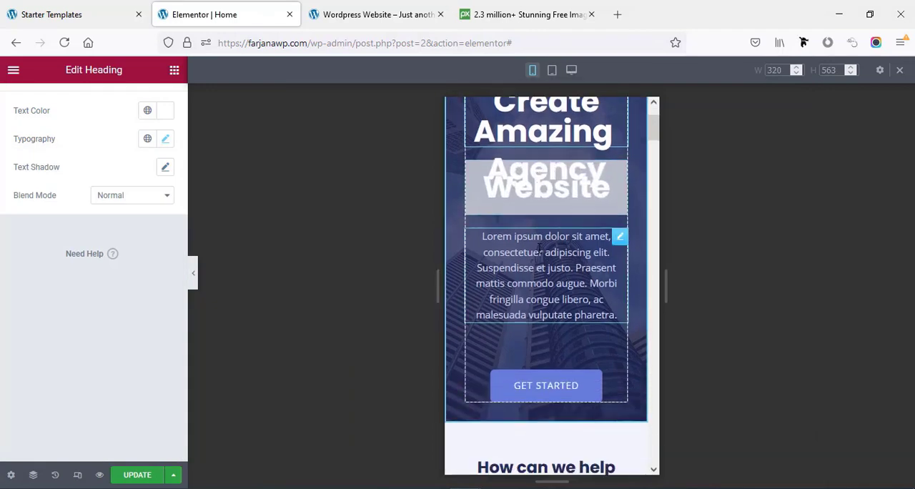
{"action": "scroll", "coordinate": [540, 246], "scroll_direction": "up", "scroll_amount": 2}
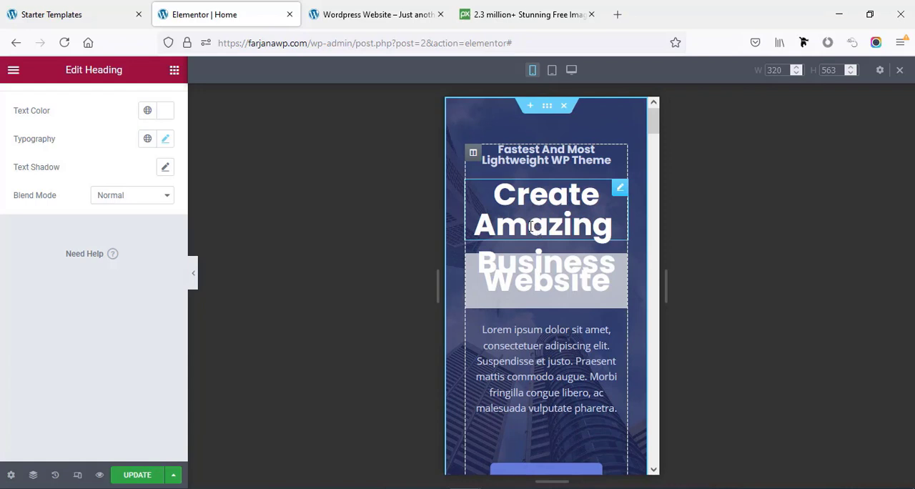
{"action": "left_click", "coordinate": [532, 226]}
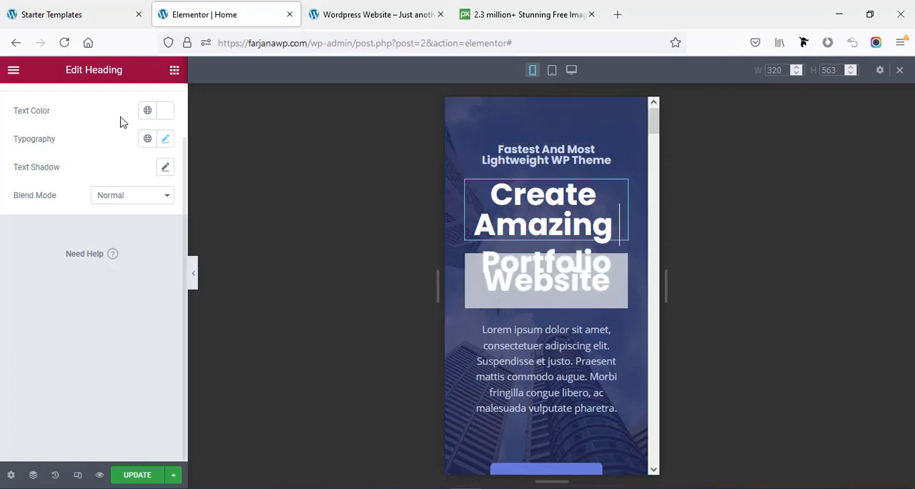
{"action": "scroll", "coordinate": [136, 154], "scroll_direction": "up", "scroll_amount": 1}
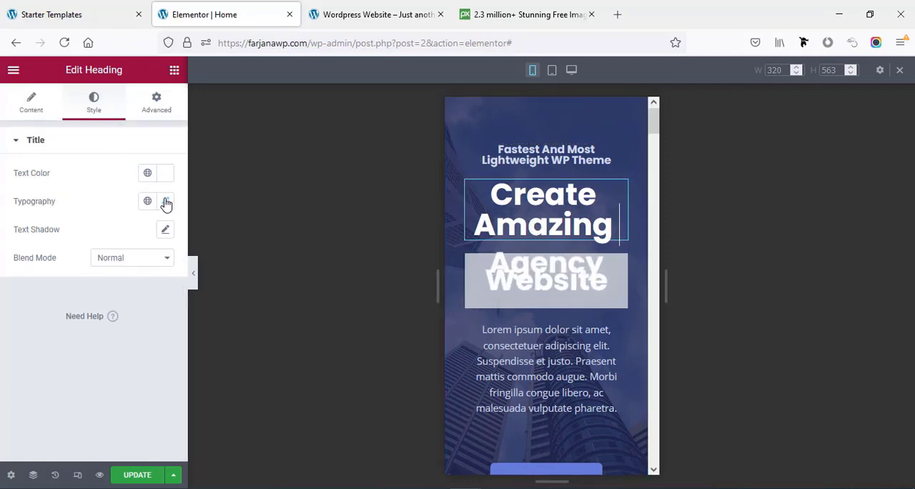
{"action": "left_click", "coordinate": [164, 202]}
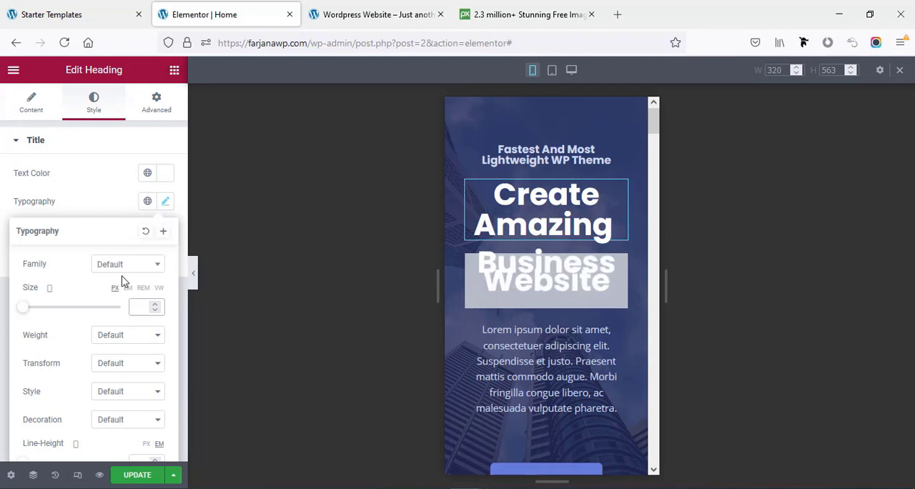
{"action": "type", "text": "28"}
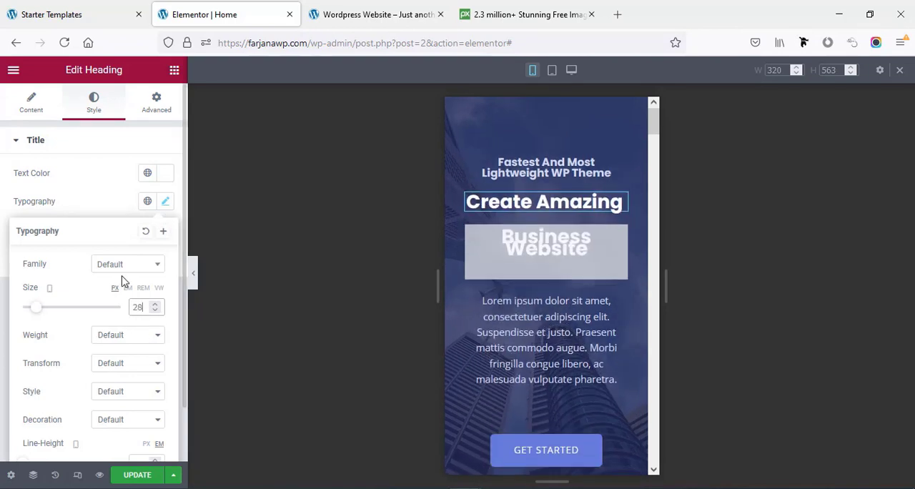
{"action": "key", "text": "Down"}
{"action": "key", "text": "Down"}
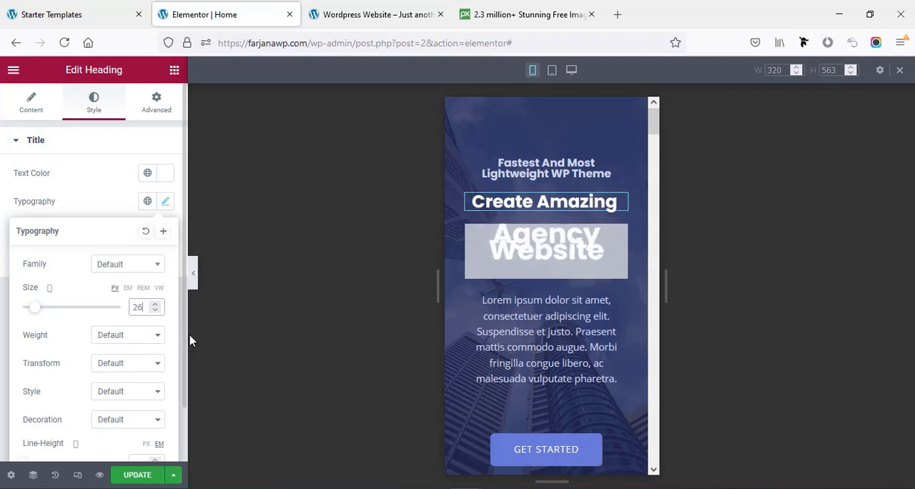
- Set the hero fancy text's font size to 26 px for the mobile layout
{"action": "left_click", "coordinate": [546, 250]}
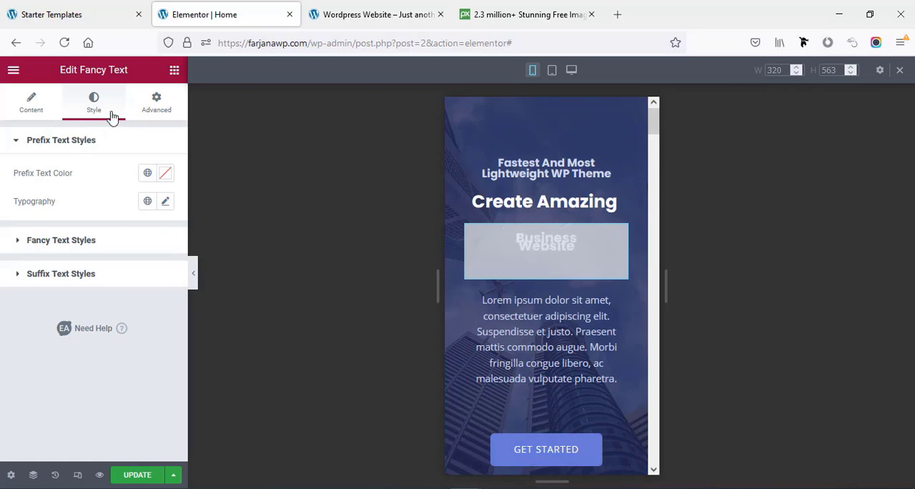
{"action": "left_click", "coordinate": [61, 241]}
{"action": "left_click", "coordinate": [165, 264]}
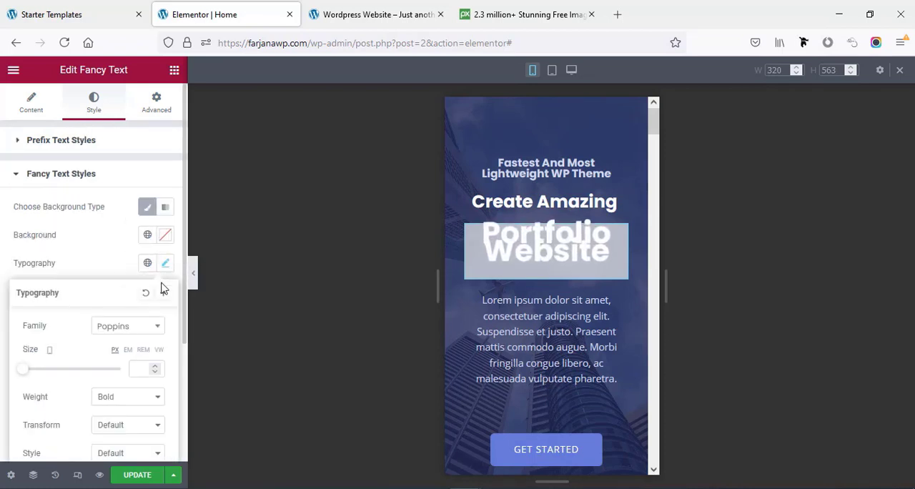
{"action": "left_click", "coordinate": [140, 369]}
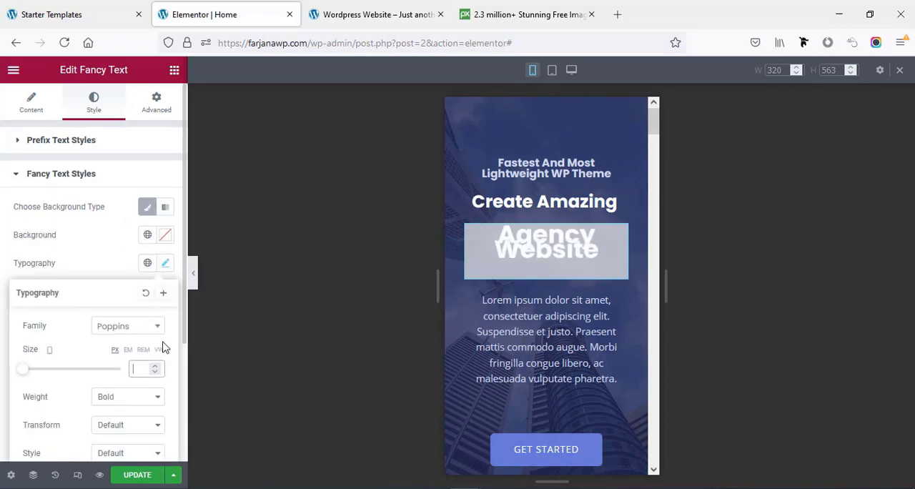
{"action": "type", "text": "26"}
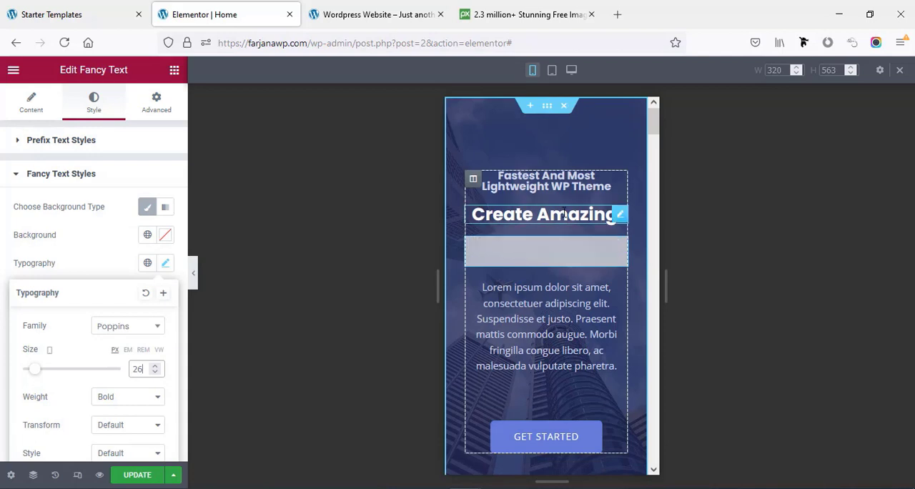
- Tighten the "Create Amazing" heading's line height for the mobile layout, and select the fancy text widget
{"action": "left_click", "coordinate": [564, 213]}
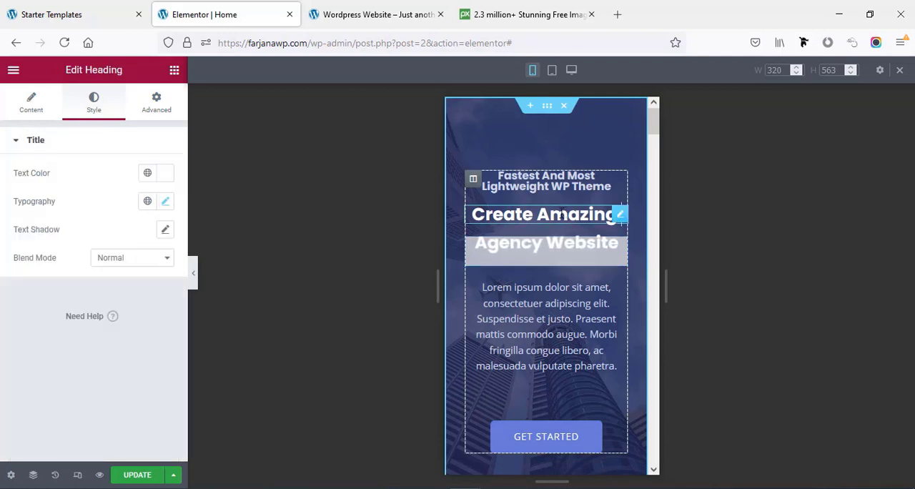
{"action": "left_click", "coordinate": [167, 202]}
{"action": "scroll", "coordinate": [143, 347], "scroll_direction": "down", "scroll_amount": 2}
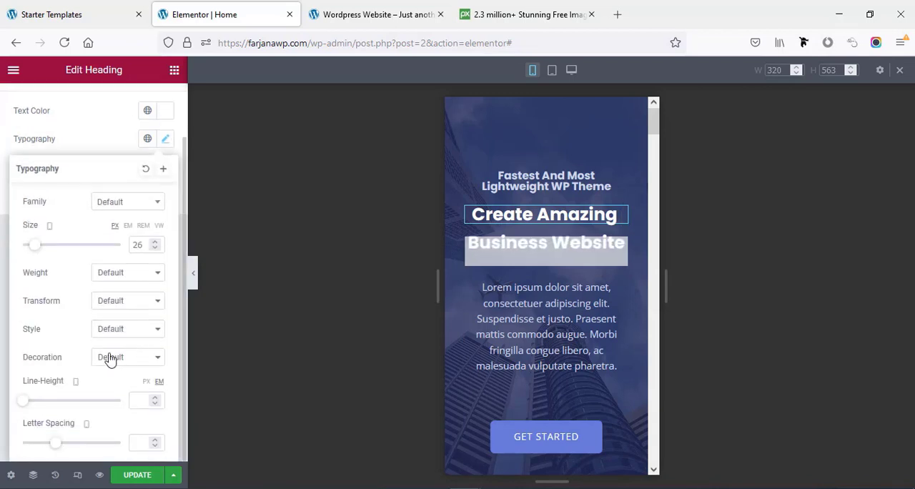
{"action": "left_click_drag", "start_coordinate": [23, 405], "coordinate": [29, 402]}
{"action": "left_click", "coordinate": [462, 245]}
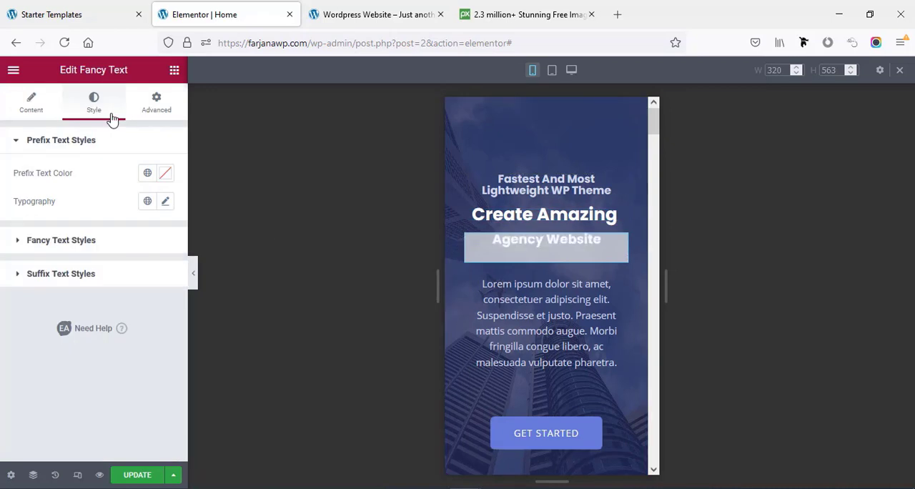
- Set the hero fancy text's line height to 0.9 em for the mobile layout and review the page preview
{"action": "left_click", "coordinate": [145, 317]}
{"action": "left_click", "coordinate": [164, 263]}
{"action": "scroll", "coordinate": [136, 357], "scroll_direction": "down", "scroll_amount": 4}
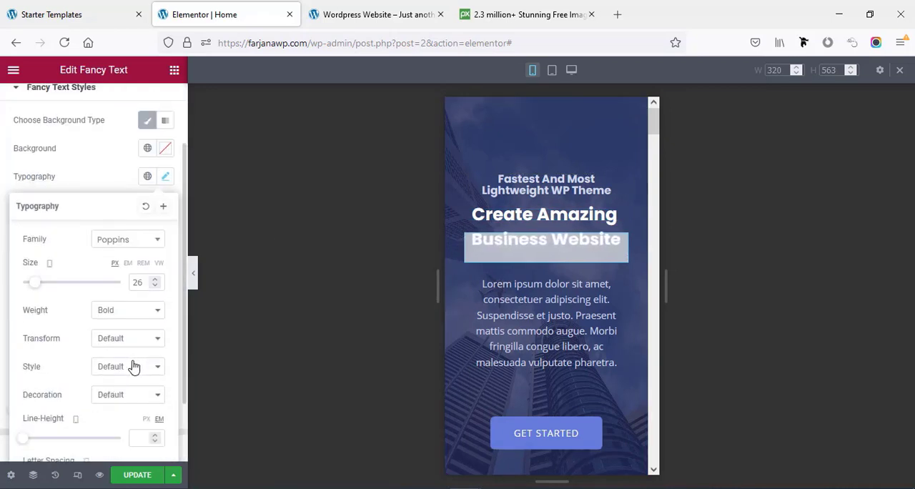
{"action": "left_click_drag", "start_coordinate": [26, 385], "coordinate": [32, 387]}
{"action": "scroll", "coordinate": [587, 371], "scroll_direction": "down", "scroll_amount": 2}
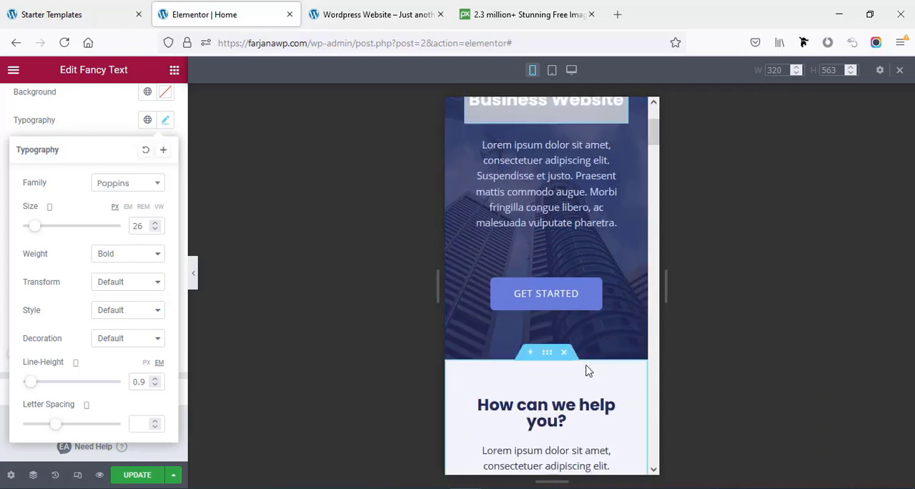
{"action": "scroll", "coordinate": [586, 370], "scroll_direction": "up", "scroll_amount": 3}
- Set the text transform of the "Fastest And Most Lightweight WP Theme" heading to Uppercase
{"action": "left_click", "coordinate": [527, 189]}
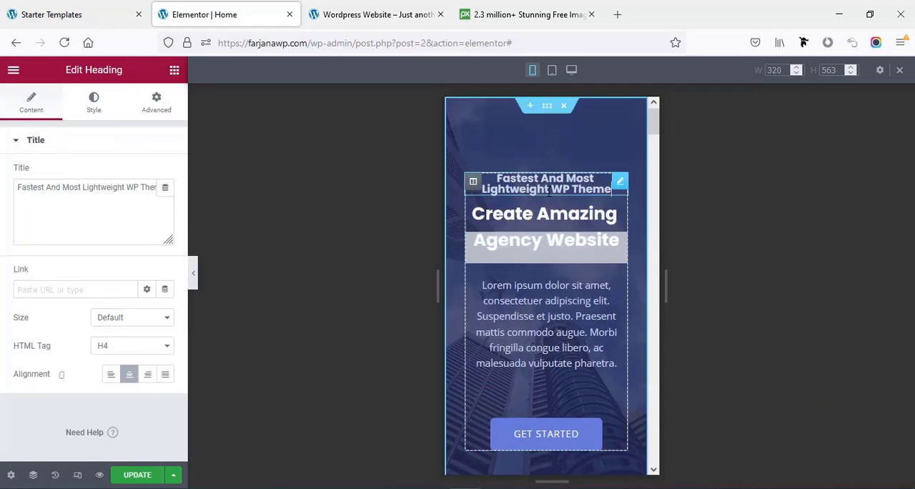
{"action": "left_click", "coordinate": [99, 116]}
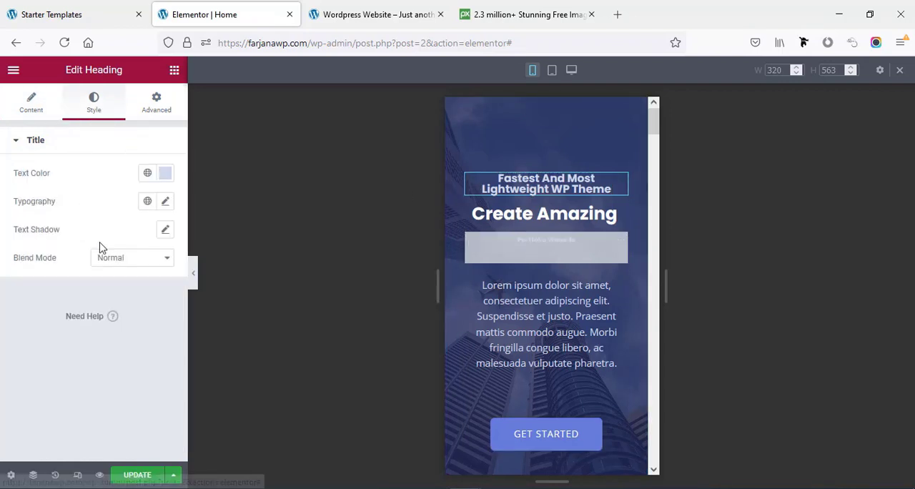
{"action": "left_click", "coordinate": [164, 201]}
{"action": "scroll", "coordinate": [137, 357], "scroll_direction": "down", "scroll_amount": 2}
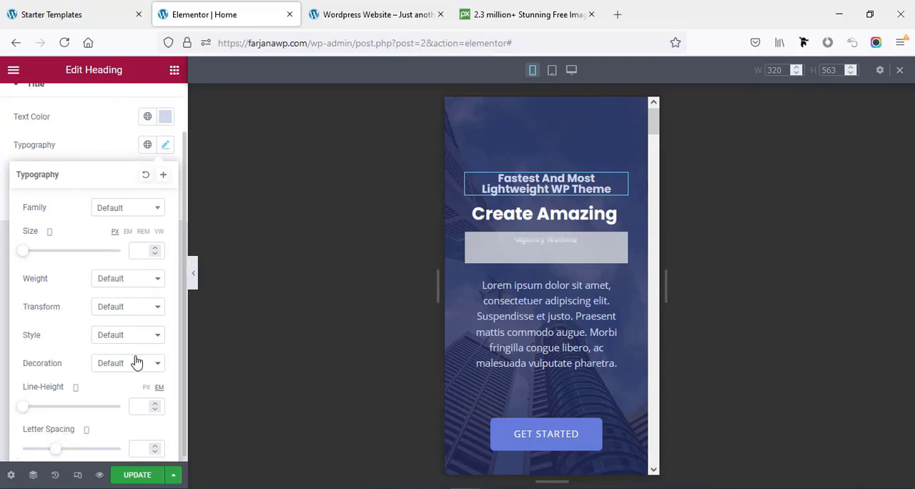
{"action": "left_click", "coordinate": [114, 304]}
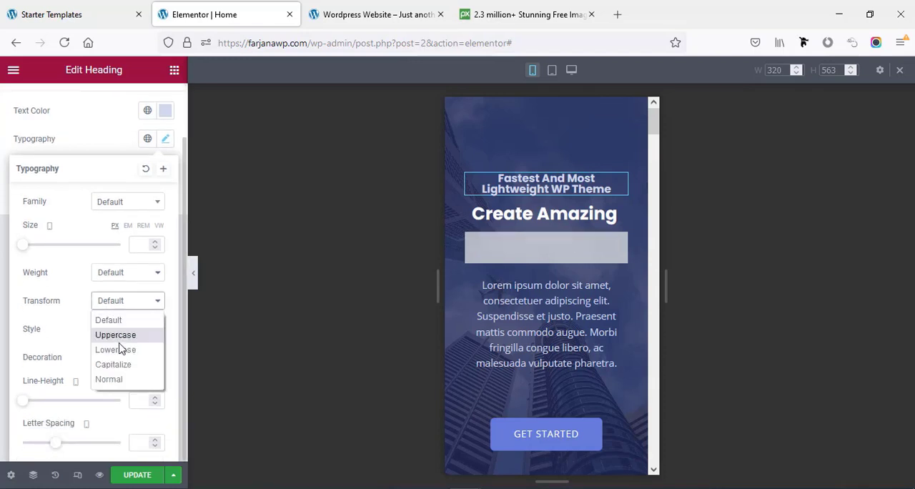
{"action": "left_click", "coordinate": [115, 335]}
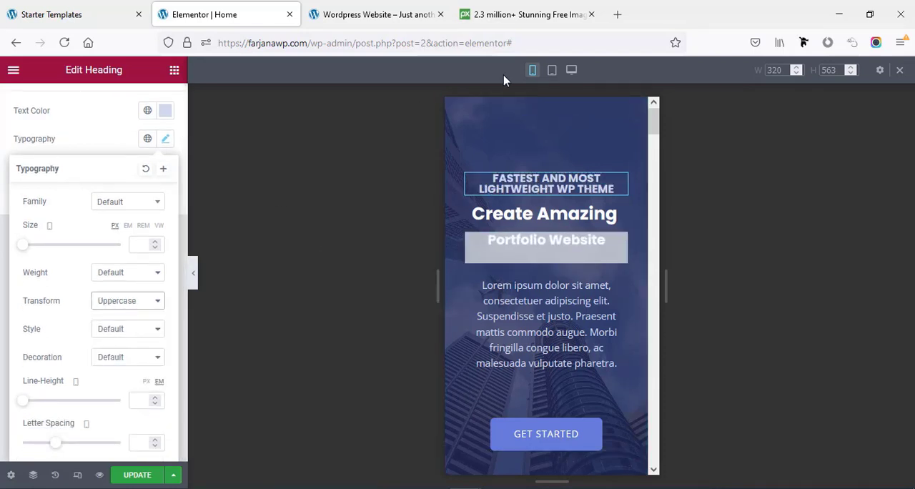
- Check the hero in the tablet and desktop layouts, and save the home page changes
{"action": "left_click", "coordinate": [551, 71]}
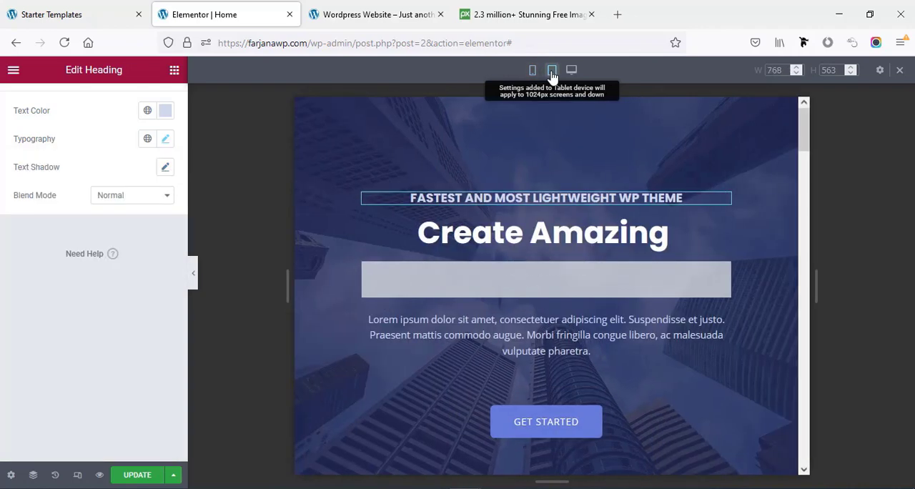
{"action": "left_click", "coordinate": [570, 70]}
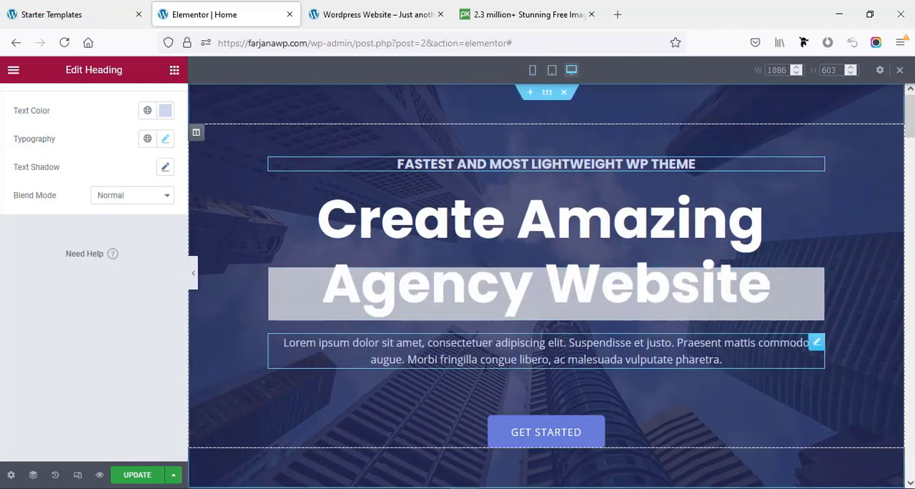
{"action": "left_click", "coordinate": [141, 474]}
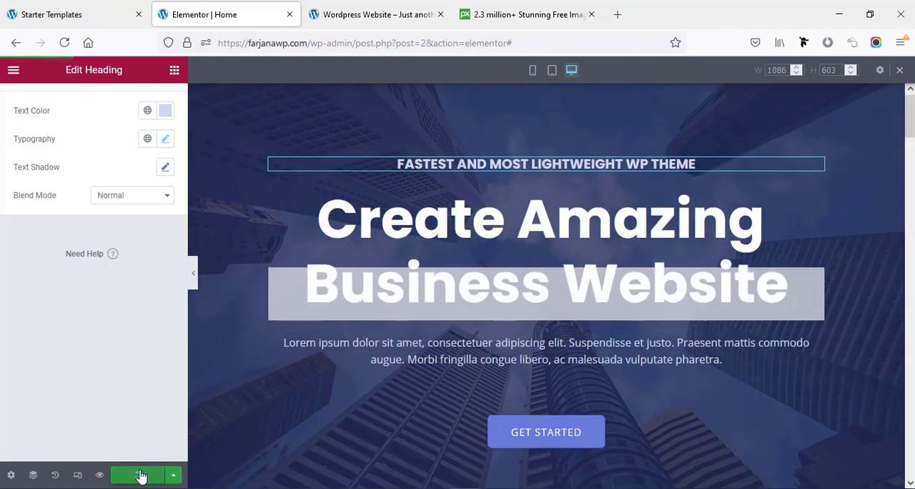
- Reload the live home page and review its hero, services and portfolio sections
{"action": "left_click", "coordinate": [336, 15]}
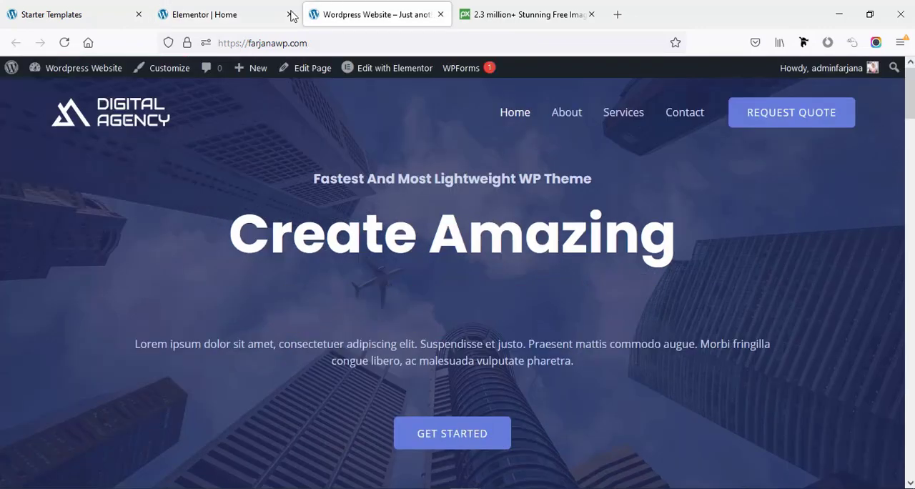
{"action": "left_click", "coordinate": [63, 43]}
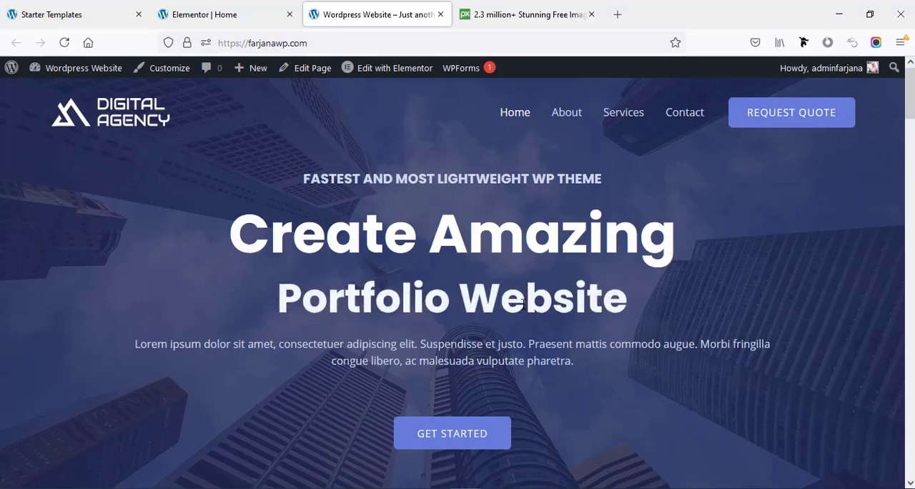
{"action": "scroll", "coordinate": [523, 303], "scroll_direction": "down", "scroll_amount": 4}
{"action": "scroll", "coordinate": [458, 283], "scroll_direction": "up", "scroll_amount": 3}
{"action": "scroll", "coordinate": [457, 283], "scroll_direction": "down", "scroll_amount": 7}
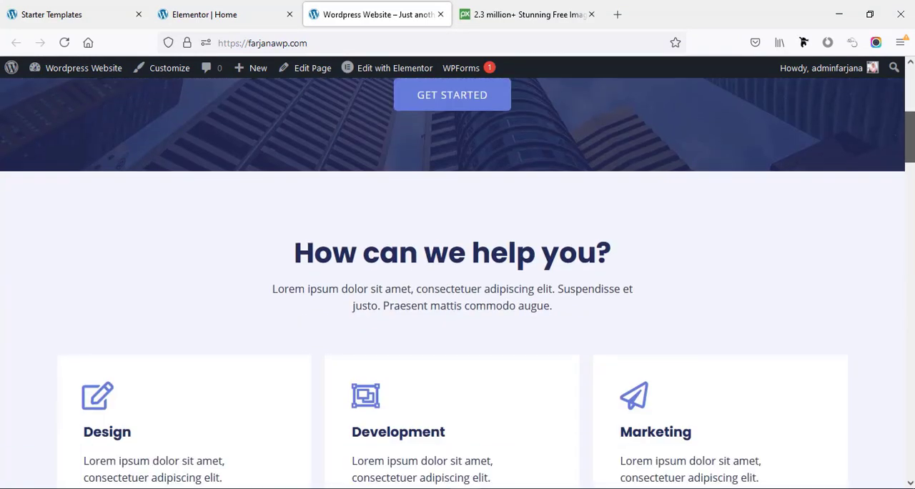
{"action": "scroll", "coordinate": [457, 283], "scroll_direction": "down", "scroll_amount": 4}
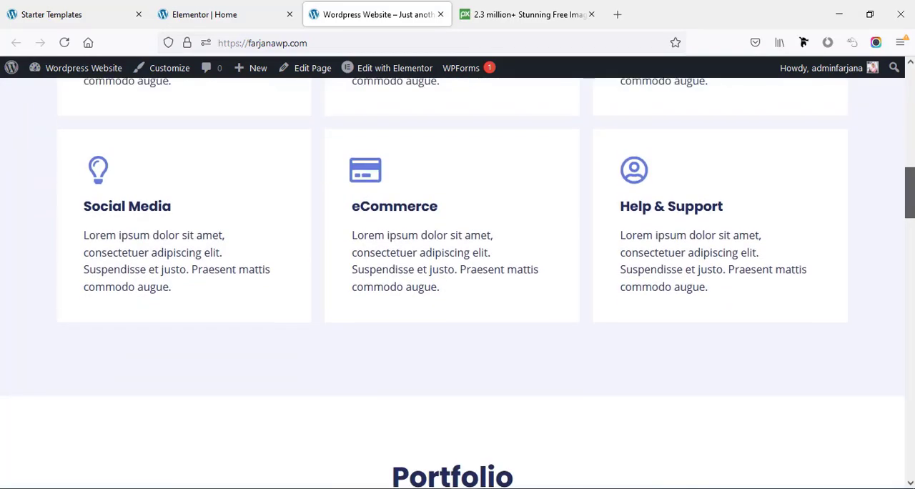
{"action": "scroll", "coordinate": [457, 283], "scroll_direction": "up", "scroll_amount": 12}
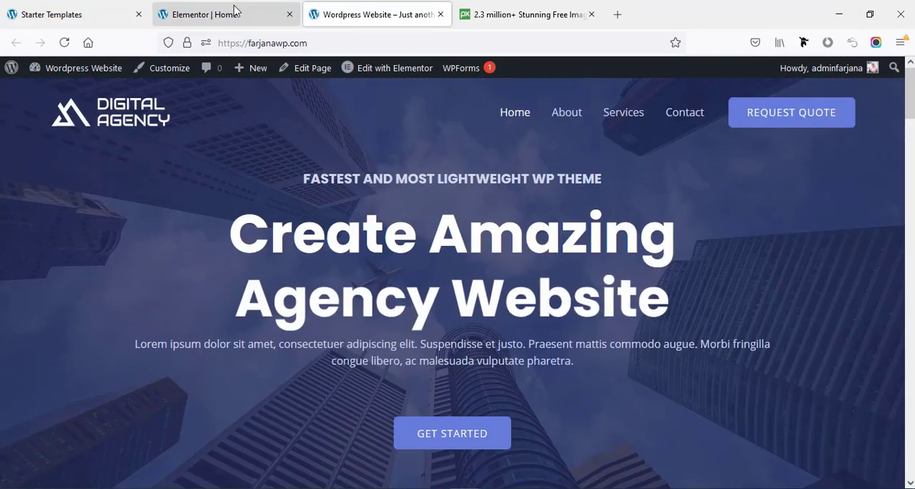
- Return to the Elementor editor, look through the services section and open the "How can we help you?" heading's title for editing
{"action": "left_click", "coordinate": [230, 20]}
{"action": "scroll", "coordinate": [482, 329], "scroll_direction": "down", "scroll_amount": 5}
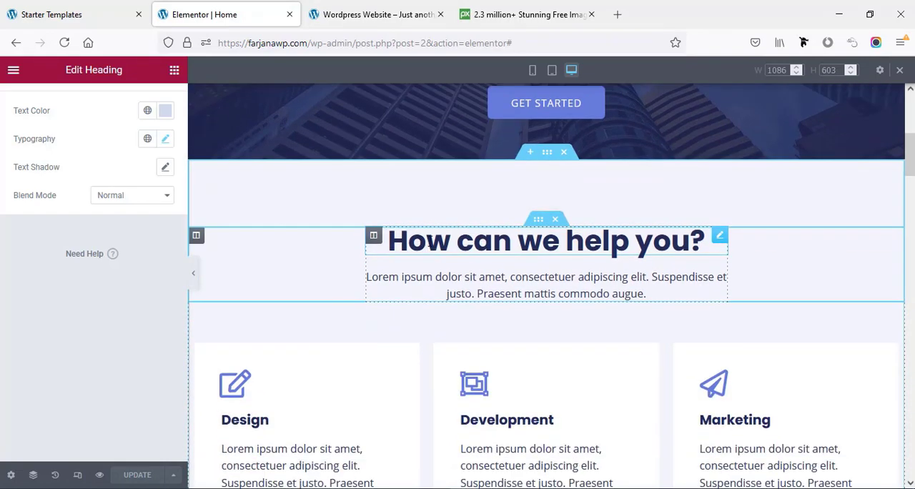
{"action": "scroll", "coordinate": [451, 272], "scroll_direction": "down", "scroll_amount": 5}
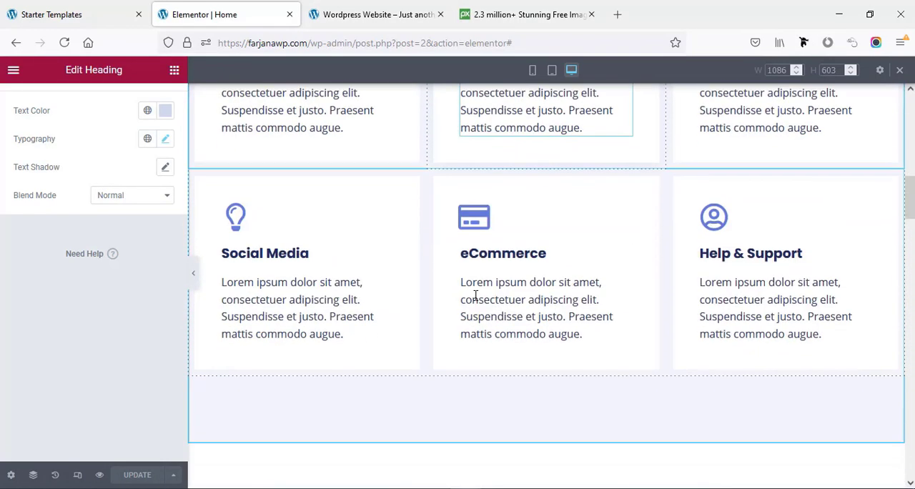
{"action": "scroll", "coordinate": [476, 295], "scroll_direction": "up", "scroll_amount": 2}
{"action": "scroll", "coordinate": [472, 289], "scroll_direction": "up", "scroll_amount": 2}
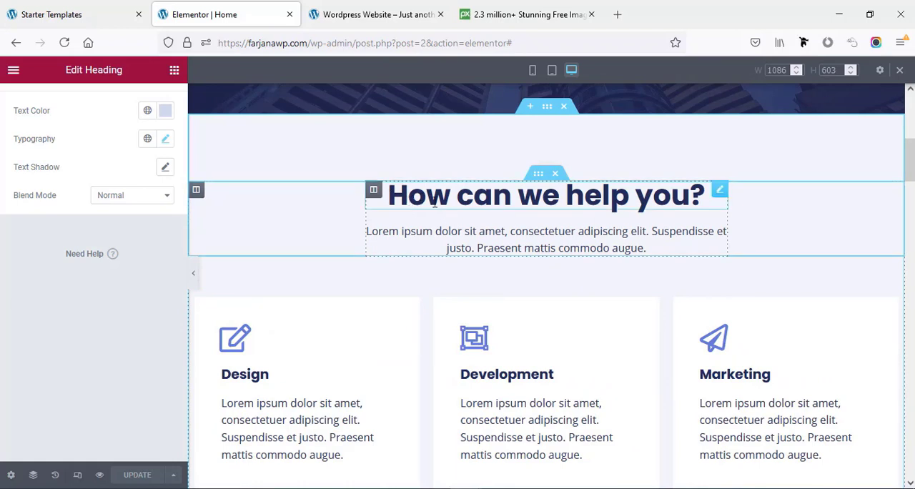
{"action": "left_click", "coordinate": [418, 202]}
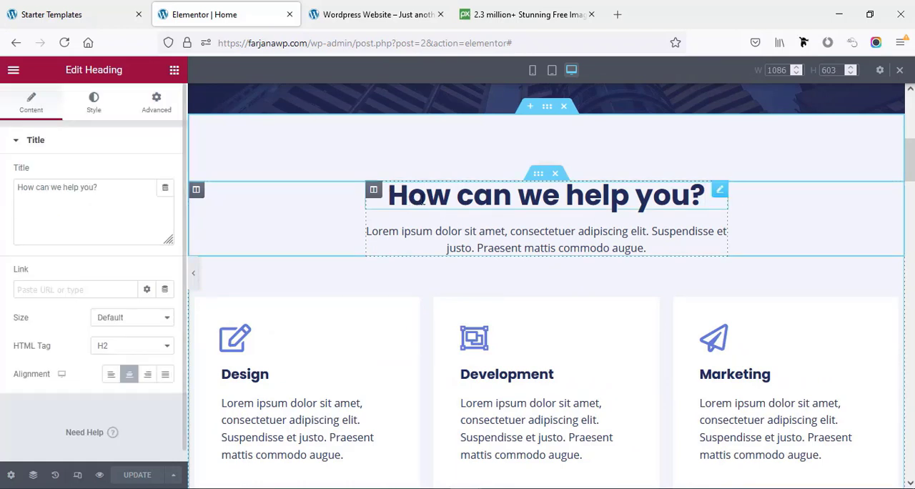
{"action": "left_click", "coordinate": [72, 188]}
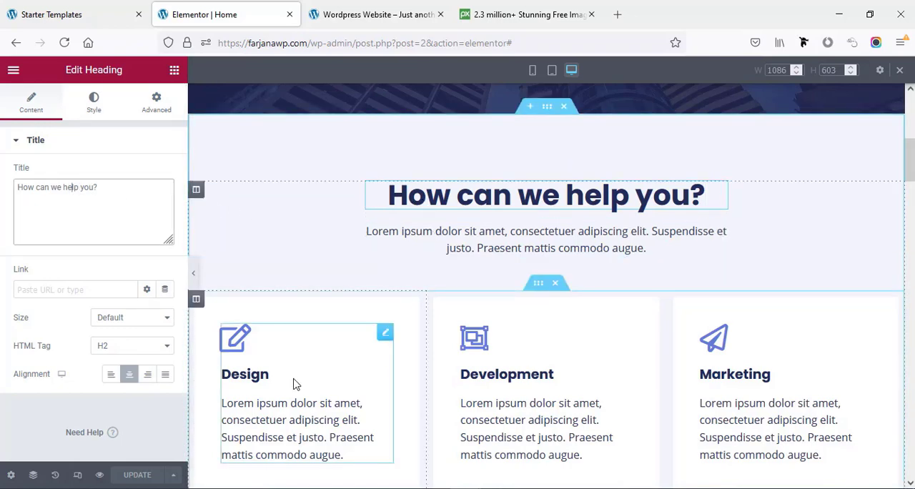
- Select the Design icon box, inspect its title and description settings, and browse the icon library without replacing its icon
{"action": "scroll", "coordinate": [250, 279], "scroll_direction": "down", "scroll_amount": 2}
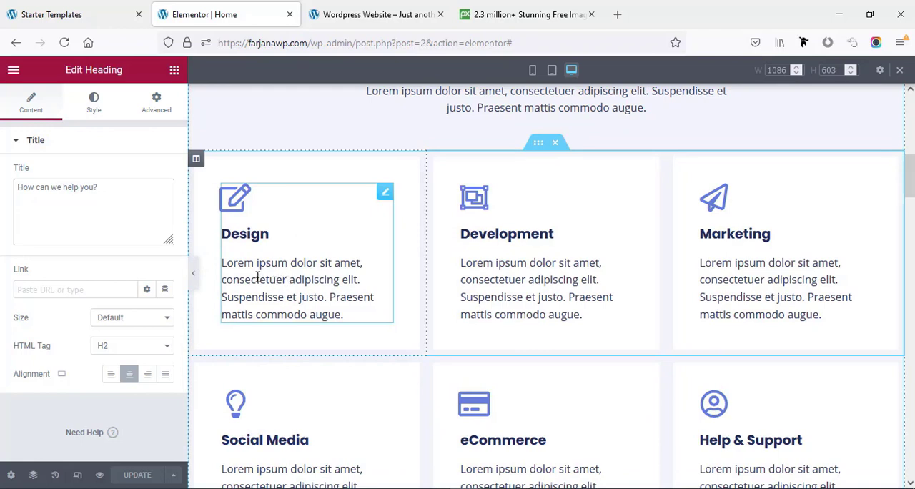
{"action": "left_click", "coordinate": [257, 278]}
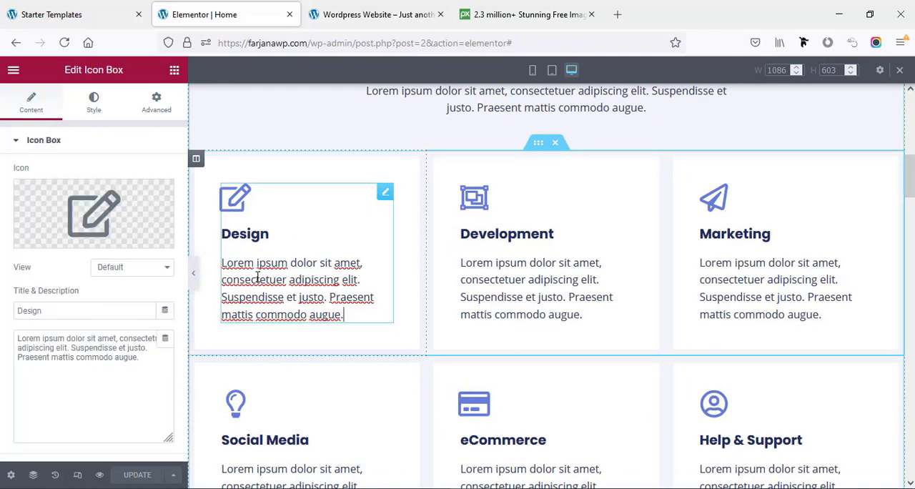
{"action": "left_click", "coordinate": [58, 347]}
{"action": "mouse_move", "coordinate": [92, 214]}
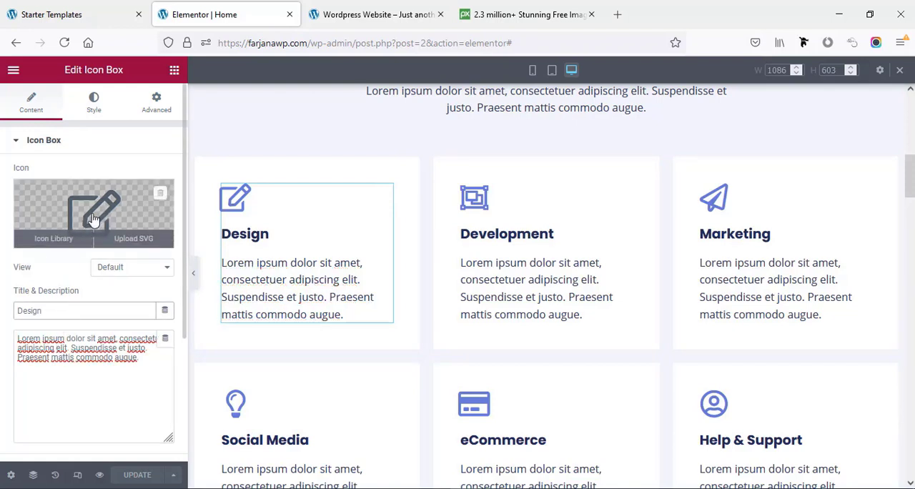
{"action": "left_click", "coordinate": [90, 214]}
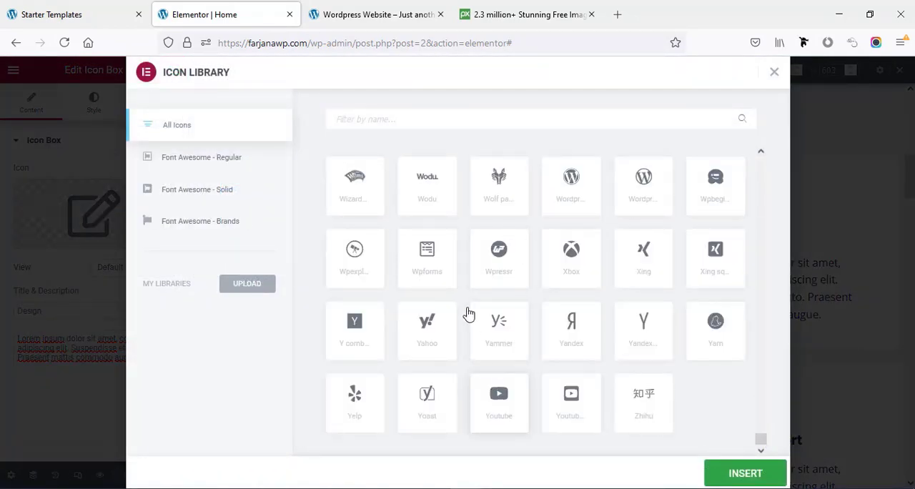
{"action": "left_click", "coordinate": [773, 71]}
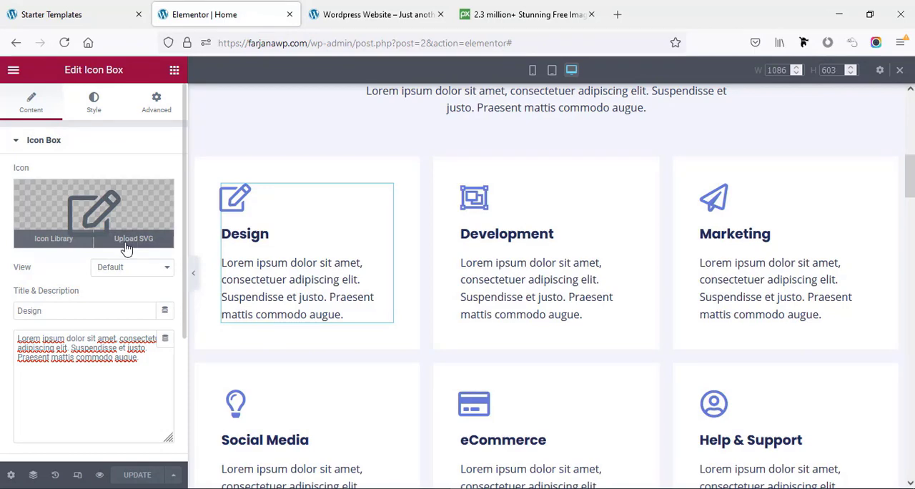
- Enable unfiltered file uploads for the Design icon box's SVG icon, and close the media library without inserting a file
{"action": "left_click", "coordinate": [129, 243]}
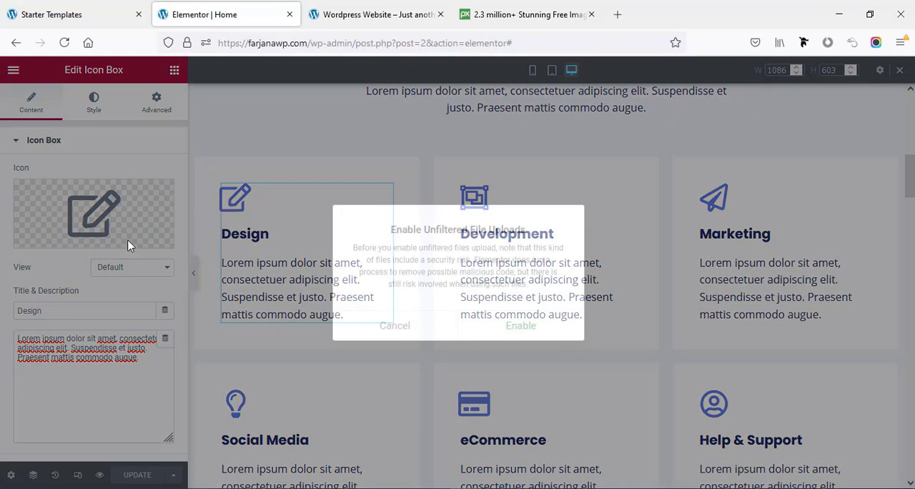
{"action": "left_click", "coordinate": [493, 331]}
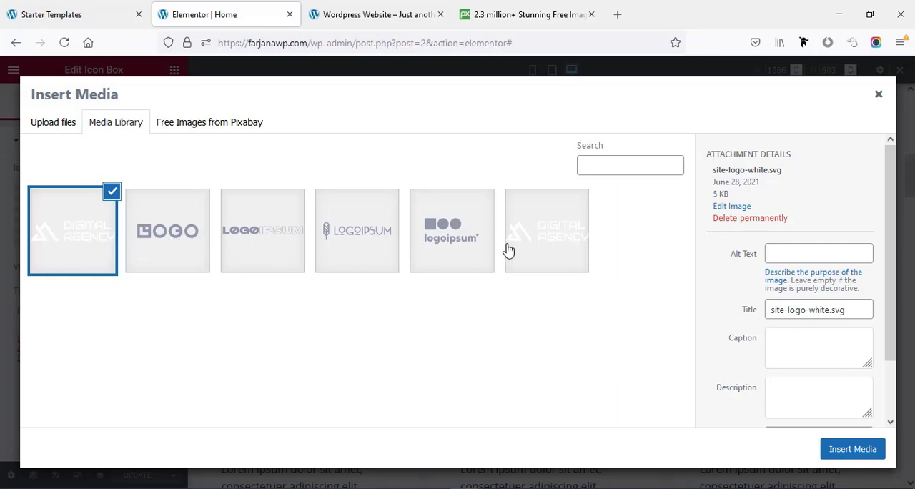
{"action": "left_click", "coordinate": [879, 93]}
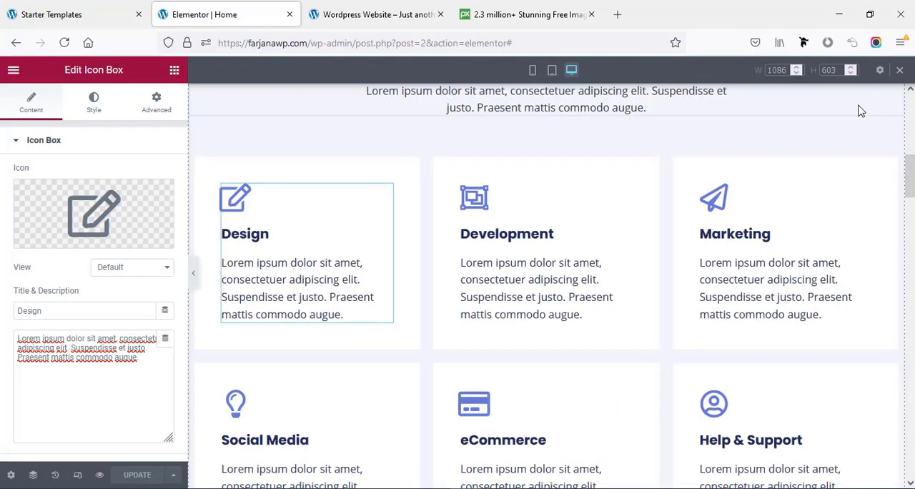
- Select the first Portfolio image and view the replacement images in the media library without inserting one
{"action": "scroll", "coordinate": [470, 337], "scroll_direction": "down", "scroll_amount": 3}
{"action": "scroll", "coordinate": [466, 336], "scroll_direction": "down", "scroll_amount": 5}
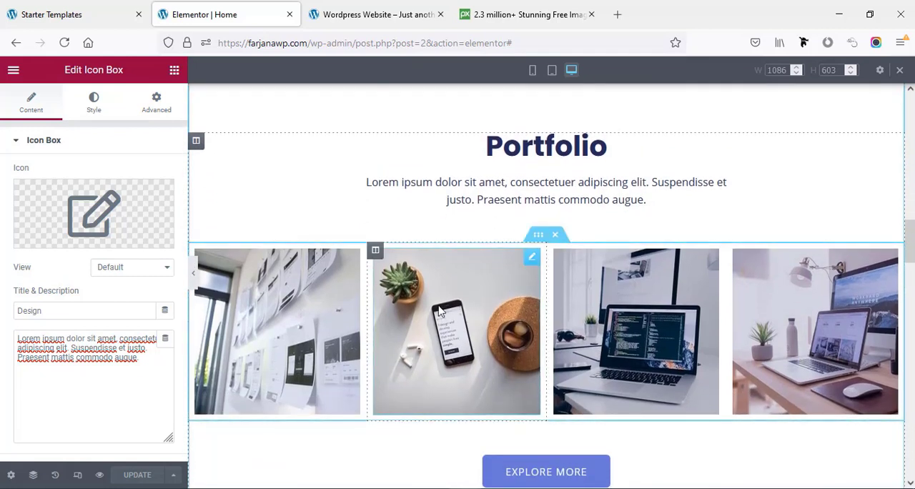
{"action": "left_click", "coordinate": [299, 307]}
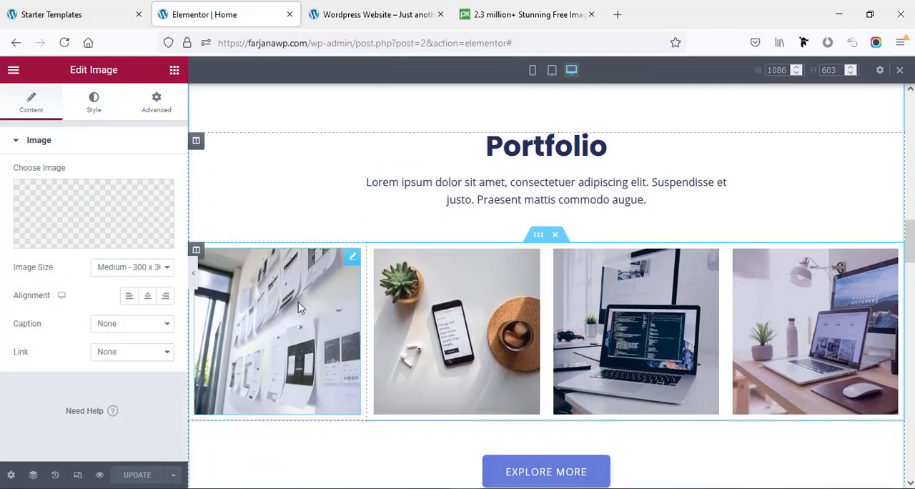
{"action": "left_click", "coordinate": [99, 216]}
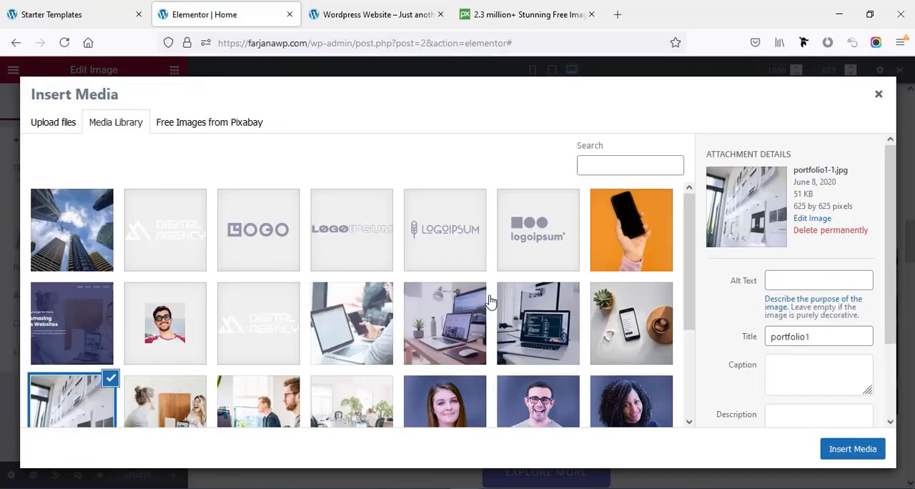
{"action": "left_click", "coordinate": [878, 94]}
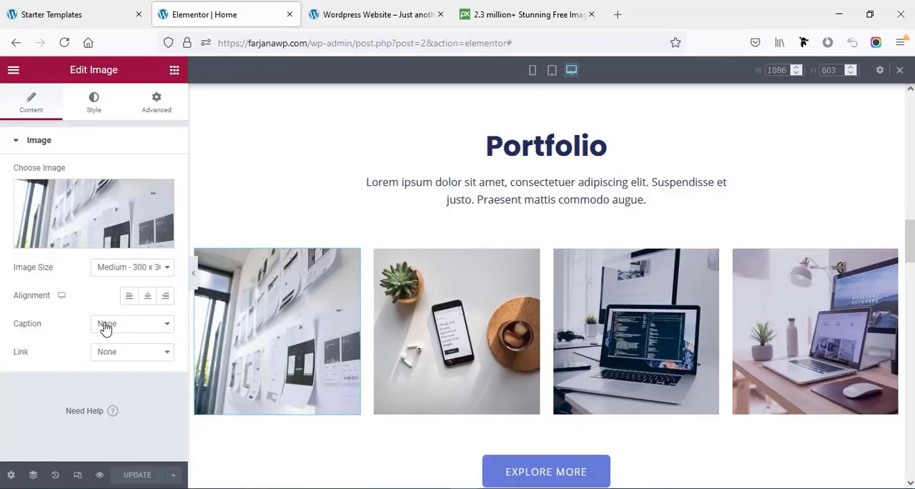
- Set the first Portfolio image's link type to Custom URL and open its link address for editing
{"action": "left_click", "coordinate": [111, 352]}
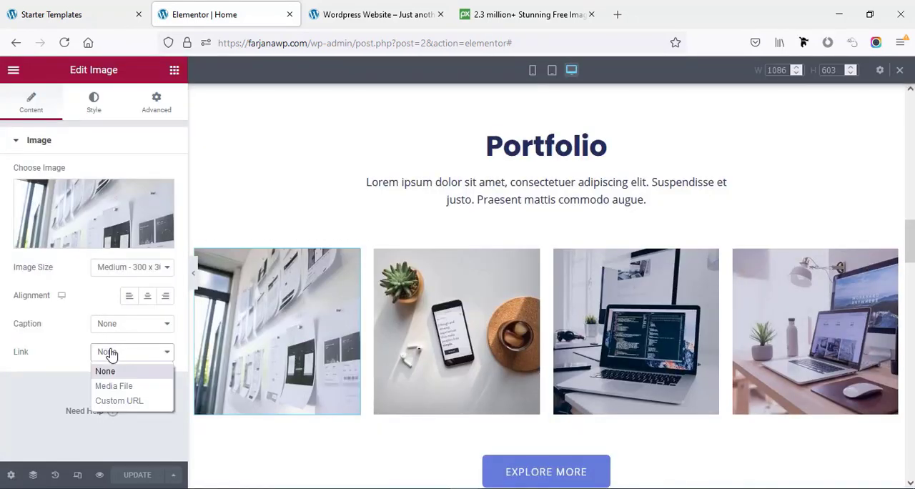
{"action": "left_click", "coordinate": [119, 401]}
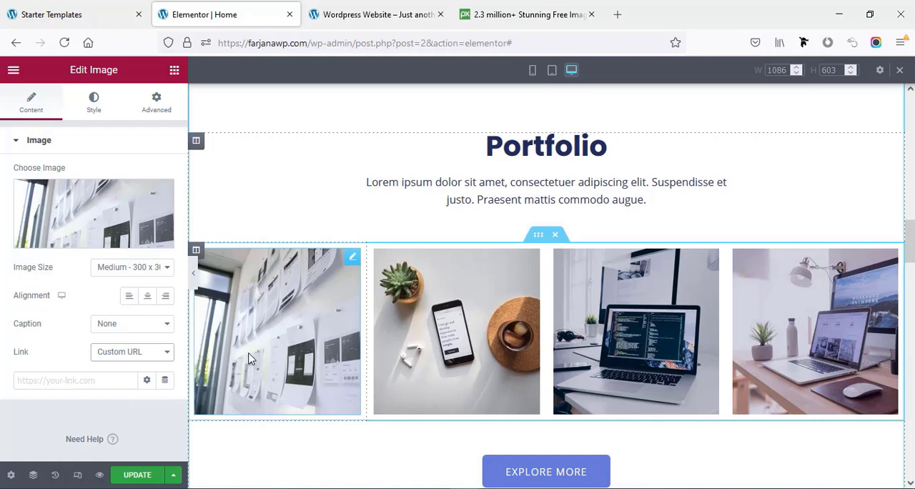
{"action": "left_click", "coordinate": [111, 382]}
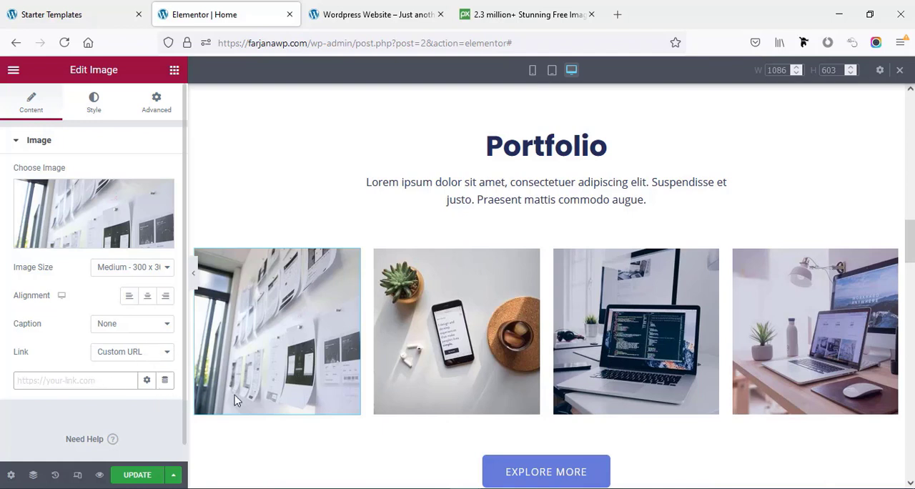
- Set the first Portfolio image's link type to None
{"action": "left_click", "coordinate": [143, 353]}
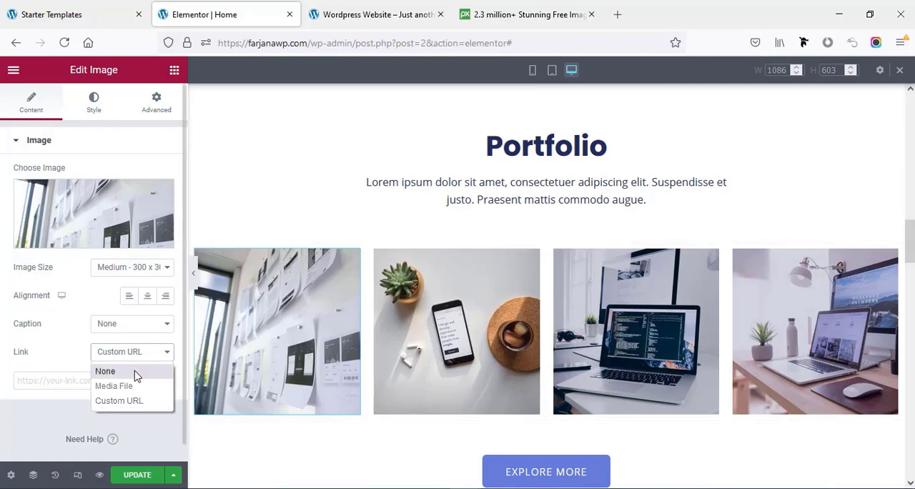
{"action": "left_click", "coordinate": [105, 372]}
- Select the first Our Customers logo, view the SVG files in the media library without inserting one, and open its link address for editing
{"action": "scroll", "coordinate": [369, 366], "scroll_direction": "down", "scroll_amount": 3}
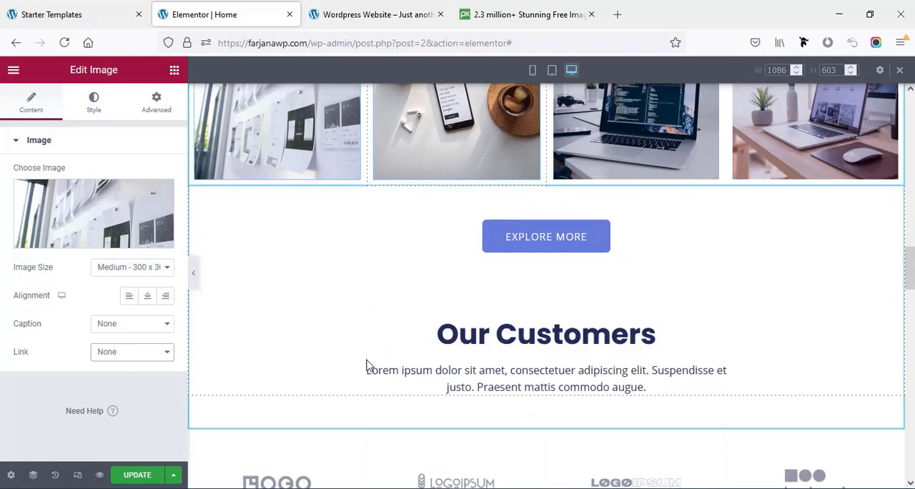
{"action": "scroll", "coordinate": [366, 366], "scroll_direction": "down", "scroll_amount": 3}
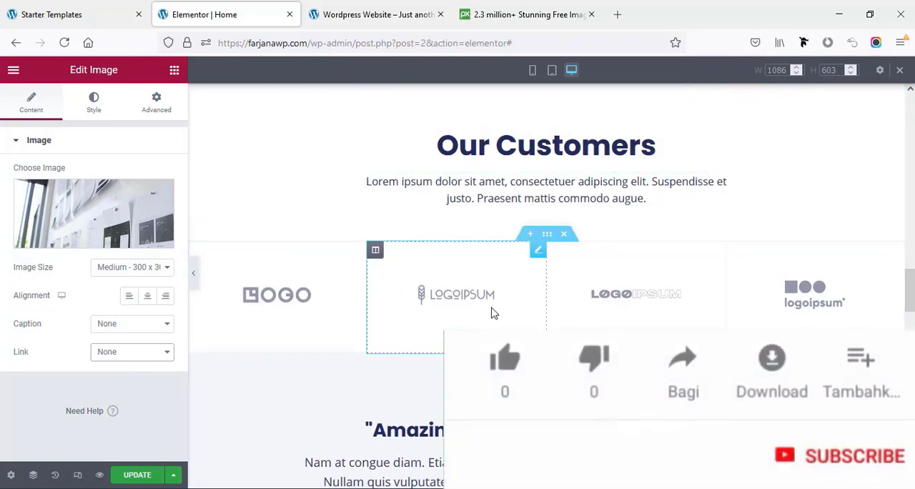
{"action": "left_click", "coordinate": [281, 316]}
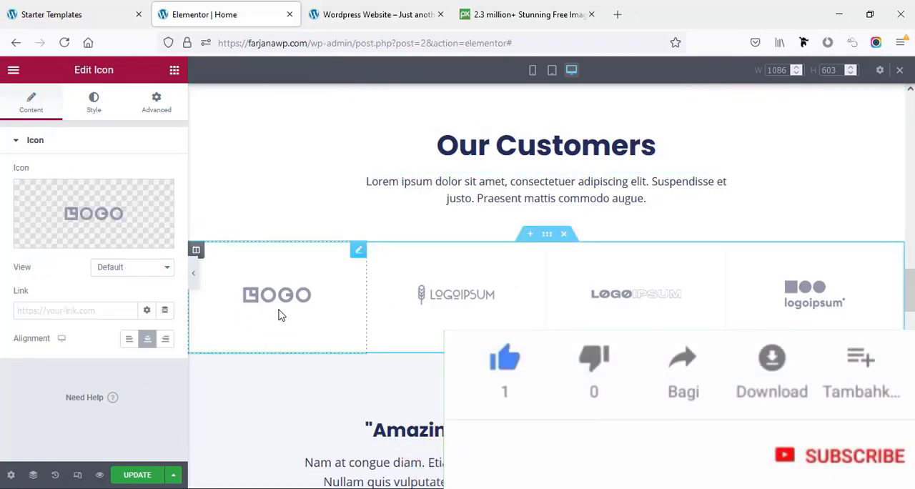
{"action": "mouse_move", "coordinate": [122, 245]}
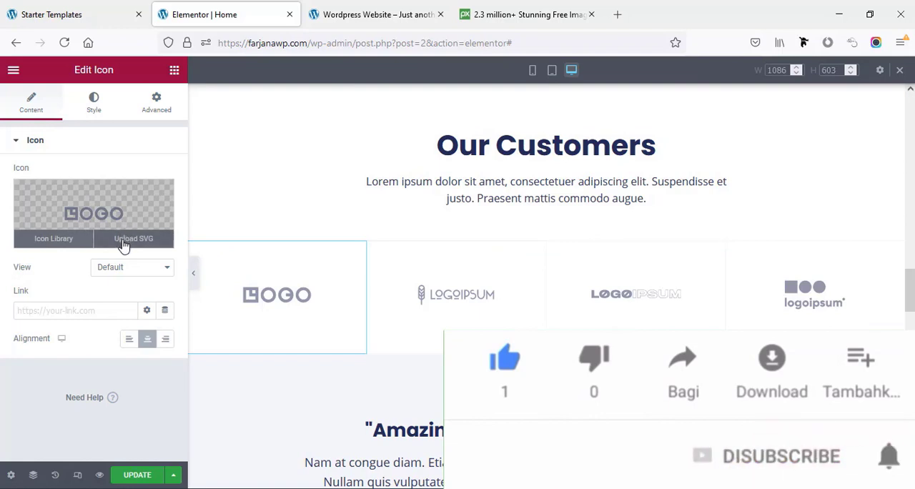
{"action": "left_click", "coordinate": [123, 243]}
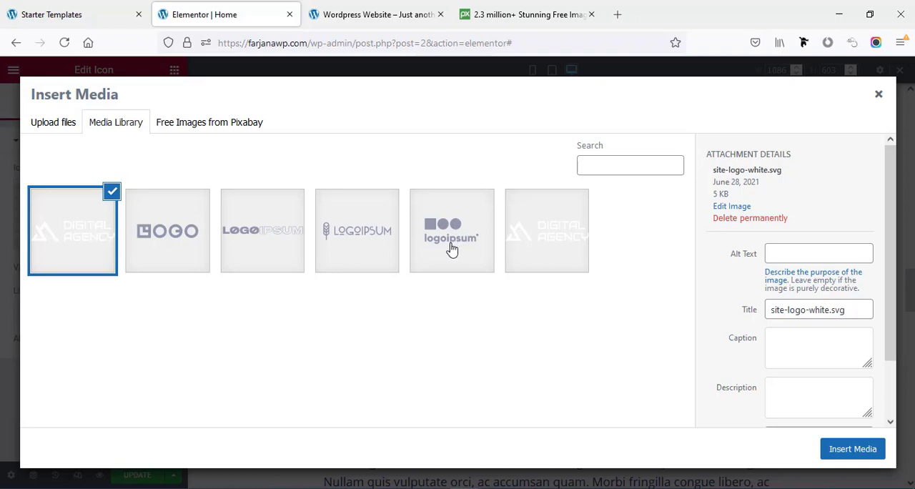
{"action": "left_click", "coordinate": [879, 96]}
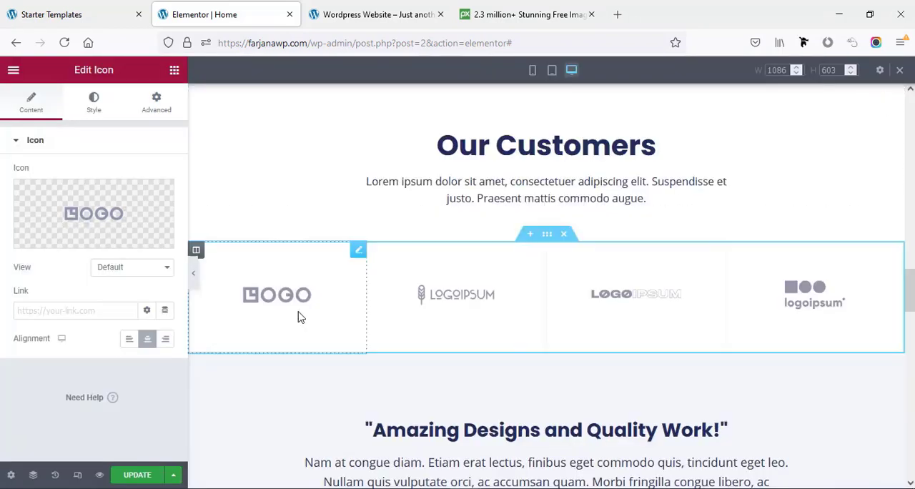
{"action": "left_click", "coordinate": [85, 313]}
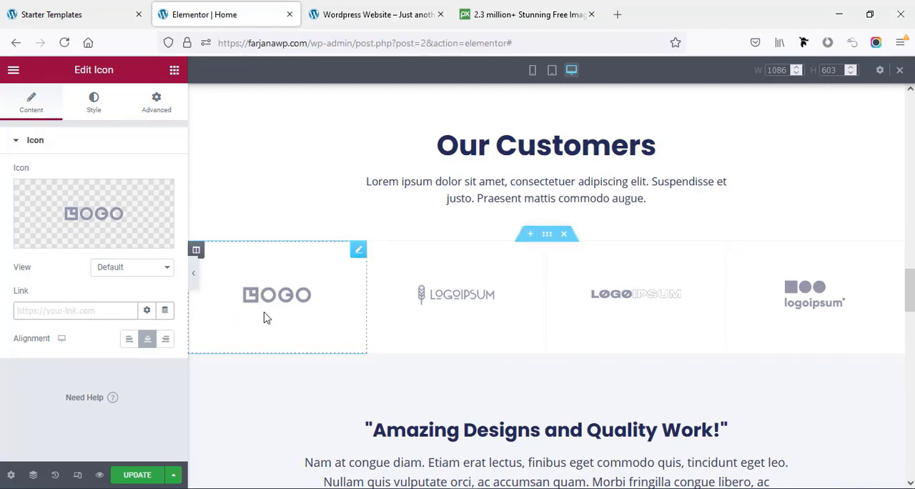
- Inspect the testimonial's content, image, name and title settings, and those of its "Amazing Designs and Quality Work!" heading
{"action": "scroll", "coordinate": [286, 322], "scroll_direction": "down", "scroll_amount": 1}
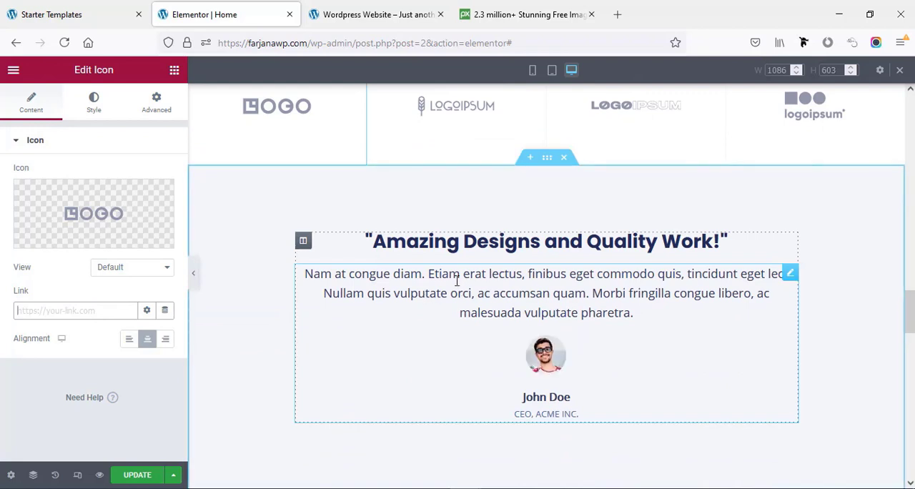
{"action": "left_click", "coordinate": [449, 293]}
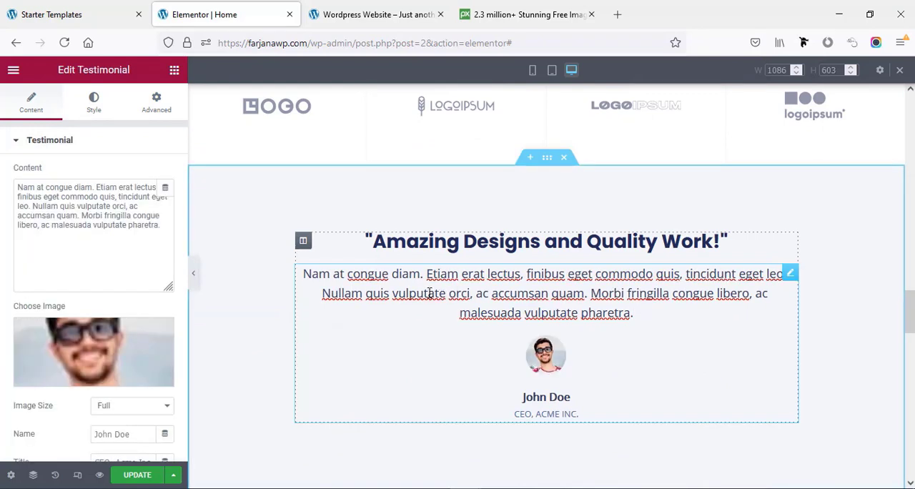
{"action": "left_click", "coordinate": [72, 215]}
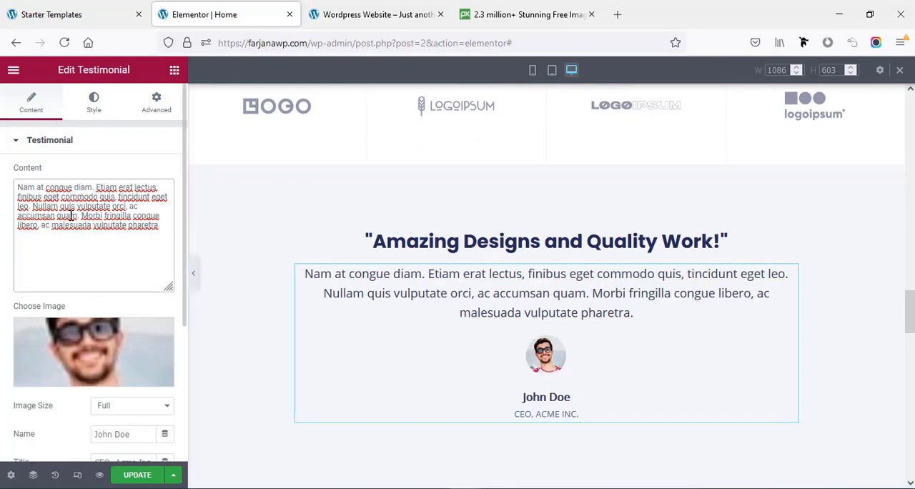
{"action": "scroll", "coordinate": [92, 250], "scroll_direction": "down", "scroll_amount": 2}
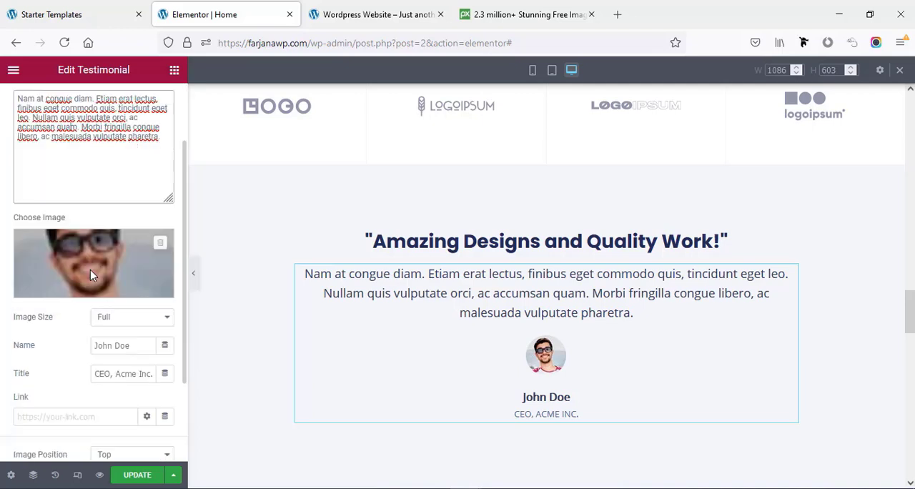
{"action": "left_click", "coordinate": [119, 345]}
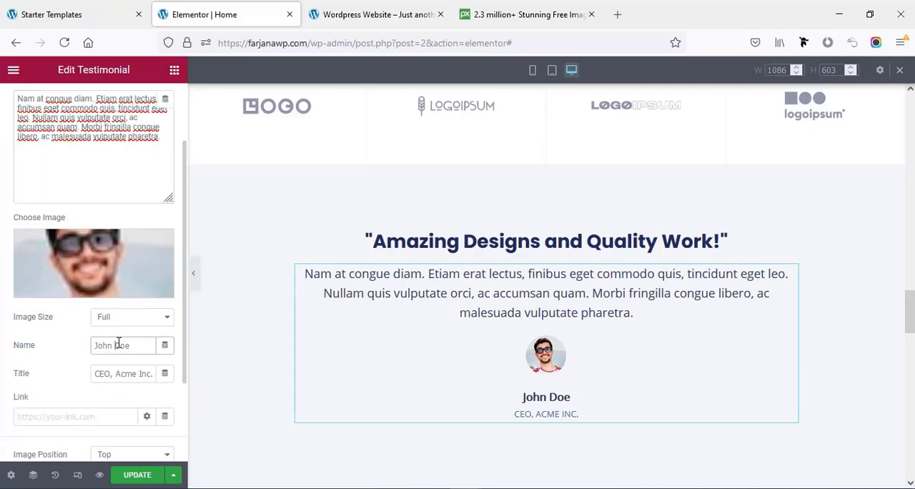
{"action": "left_click", "coordinate": [122, 373]}
{"action": "scroll", "coordinate": [122, 373], "scroll_direction": "down", "scroll_amount": 1}
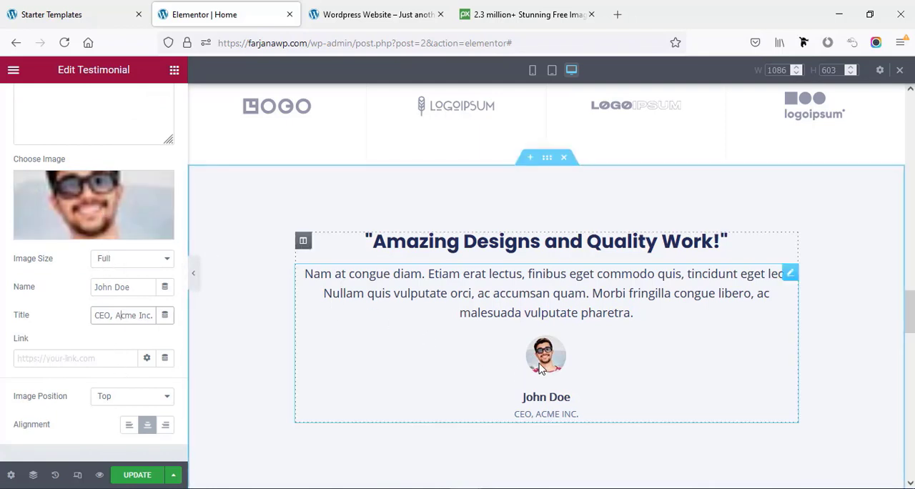
{"action": "left_click", "coordinate": [333, 249]}
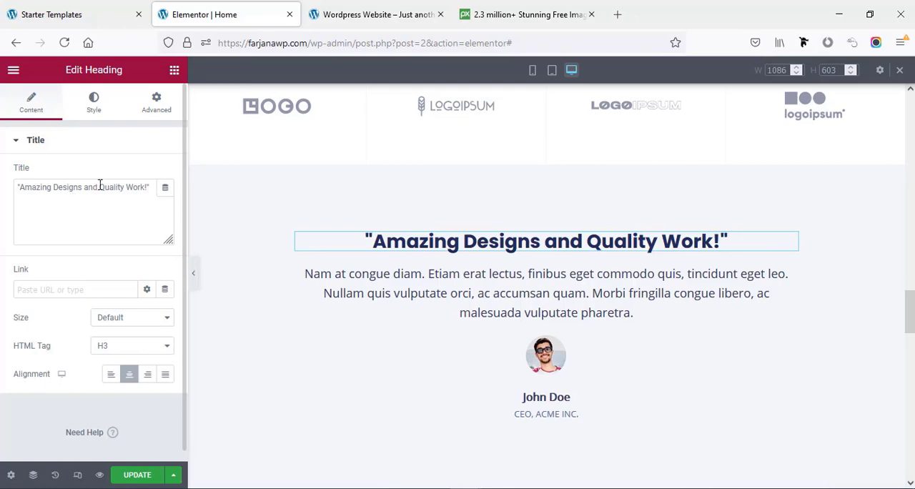
- Select the Founder's image box under Meet Our Leadership and browse replacement images in the media library without inserting one
{"action": "scroll", "coordinate": [452, 350], "scroll_direction": "down", "scroll_amount": 5}
{"action": "scroll", "coordinate": [453, 350], "scroll_direction": "up", "scroll_amount": 3}
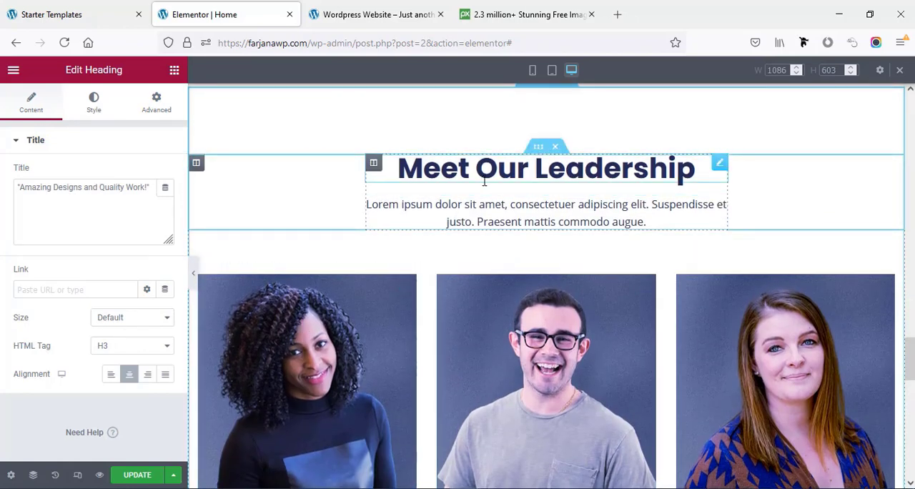
{"action": "scroll", "coordinate": [466, 233], "scroll_direction": "down", "scroll_amount": 2}
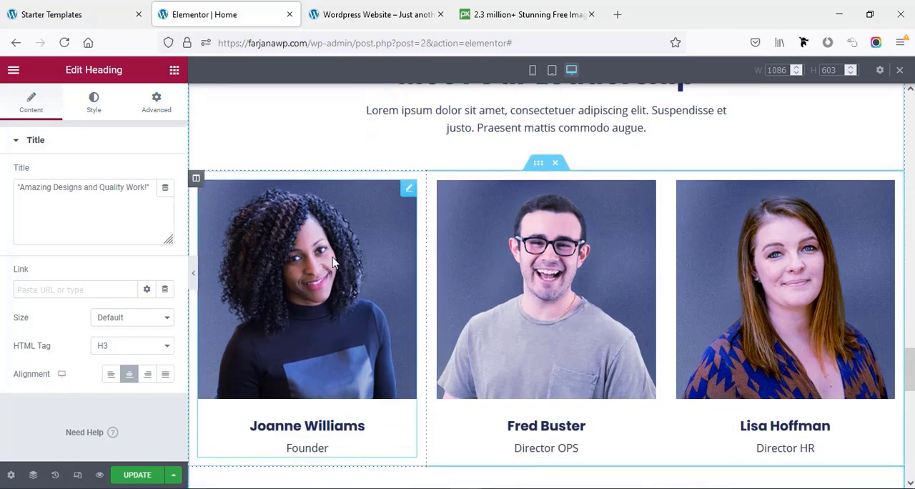
{"action": "left_click", "coordinate": [333, 263]}
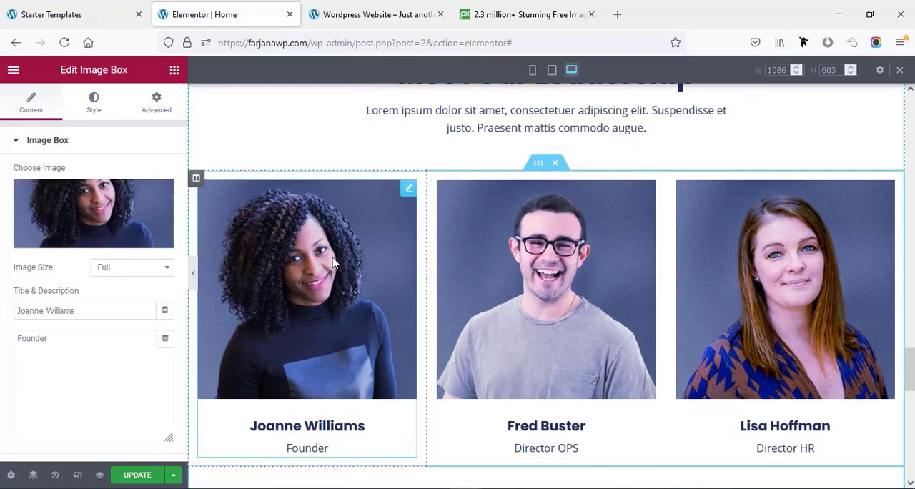
{"action": "left_click", "coordinate": [121, 216]}
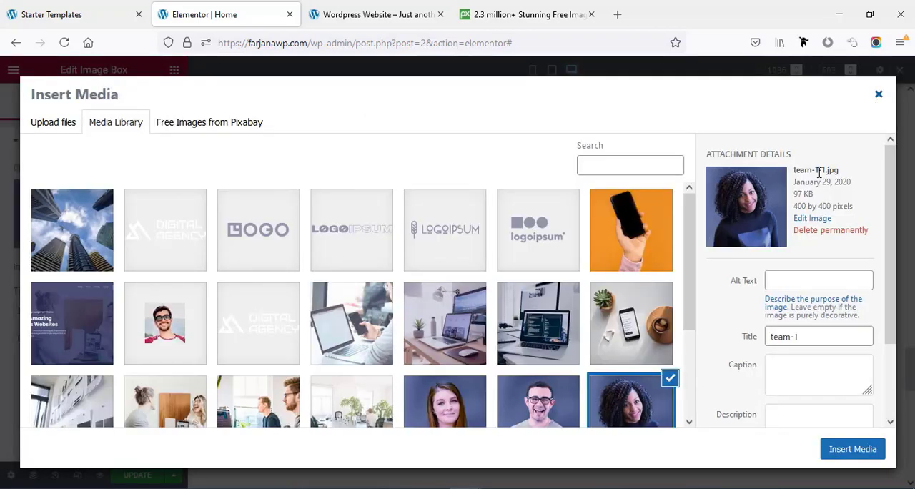
{"action": "scroll", "coordinate": [647, 265], "scroll_direction": "down", "scroll_amount": 2}
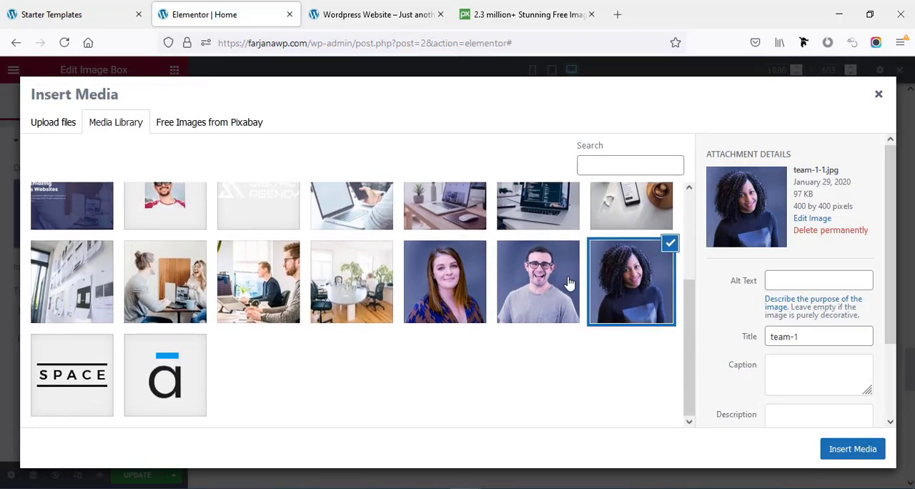
{"action": "left_click", "coordinate": [878, 95]}
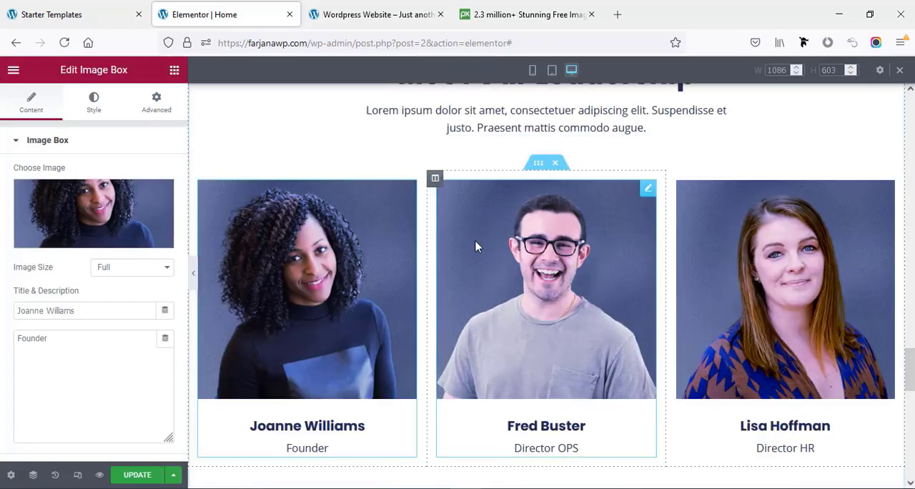
{"action": "scroll", "coordinate": [308, 419], "scroll_direction": "down", "scroll_amount": 2}
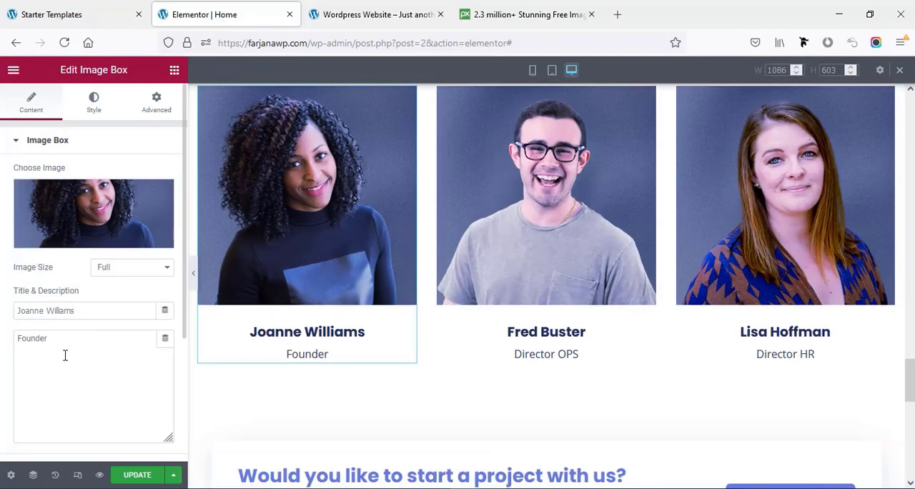
- Inspect the text settings of the "Would you like to start a project with us?" heading and its description
{"action": "scroll", "coordinate": [409, 361], "scroll_direction": "down", "scroll_amount": 5}
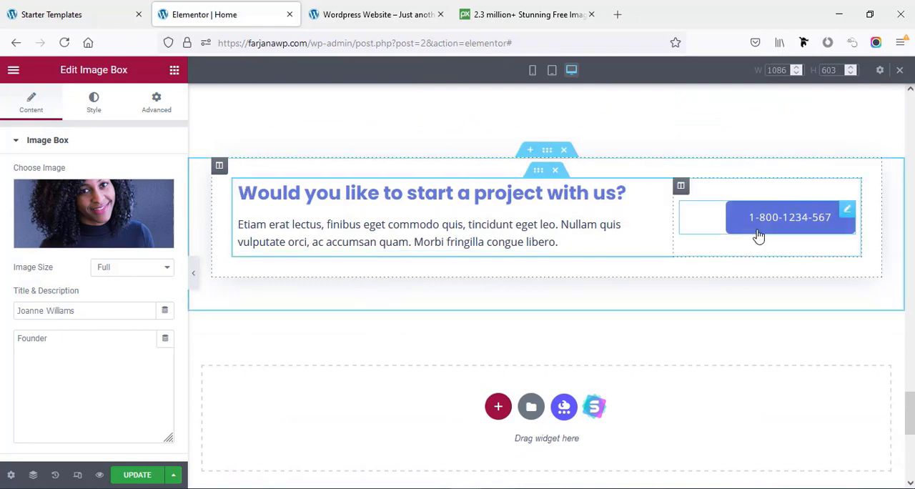
{"action": "left_click", "coordinate": [372, 200]}
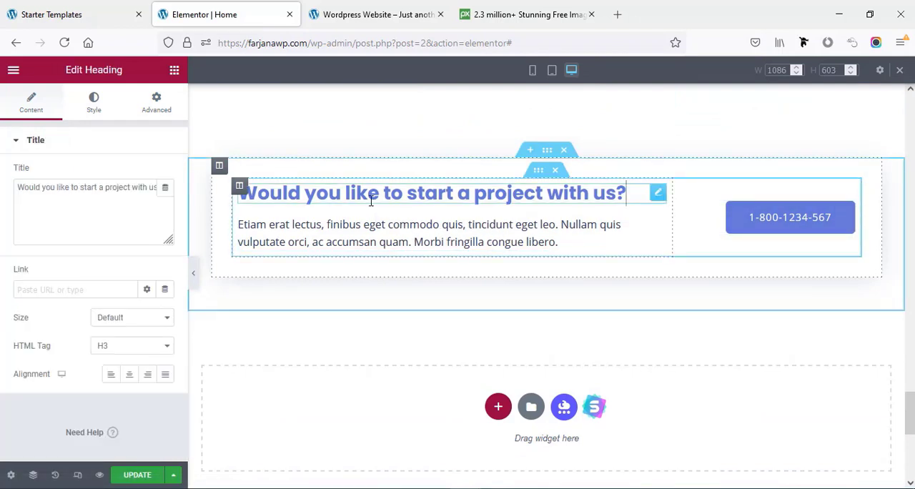
{"action": "left_click", "coordinate": [275, 229]}
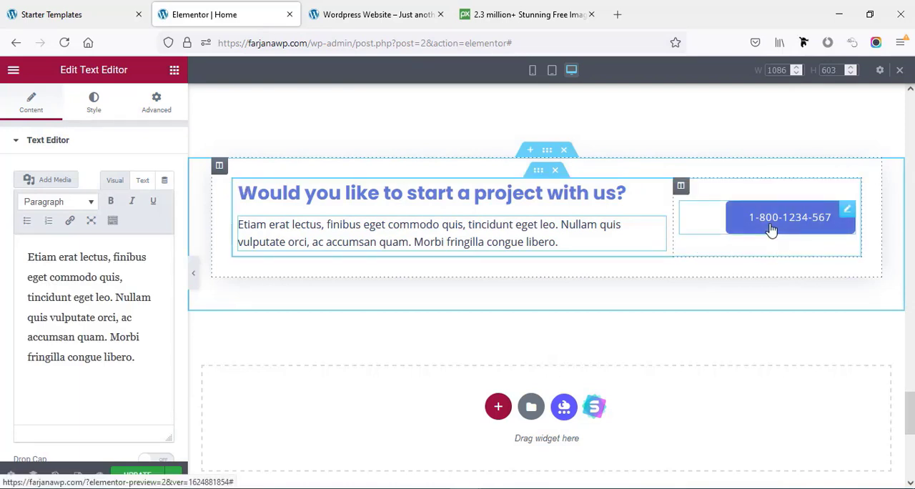
- Link the call-to-action phone button to its number with the tel: prefix, and update the page
{"action": "left_click", "coordinate": [845, 211]}
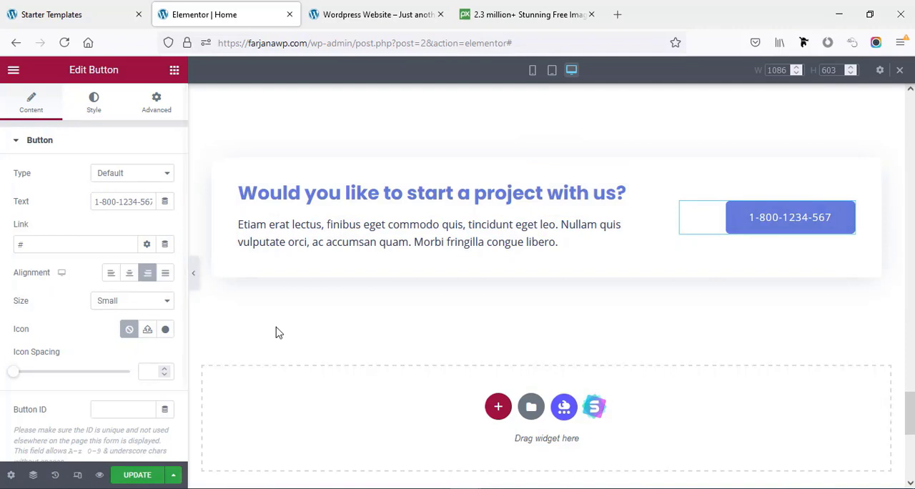
{"action": "left_click", "coordinate": [128, 199]}
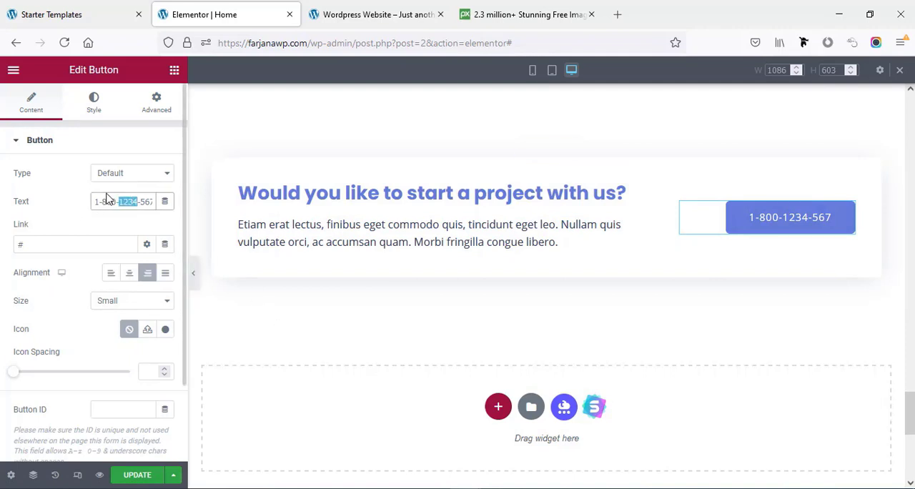
{"action": "left_click", "coordinate": [36, 242]}
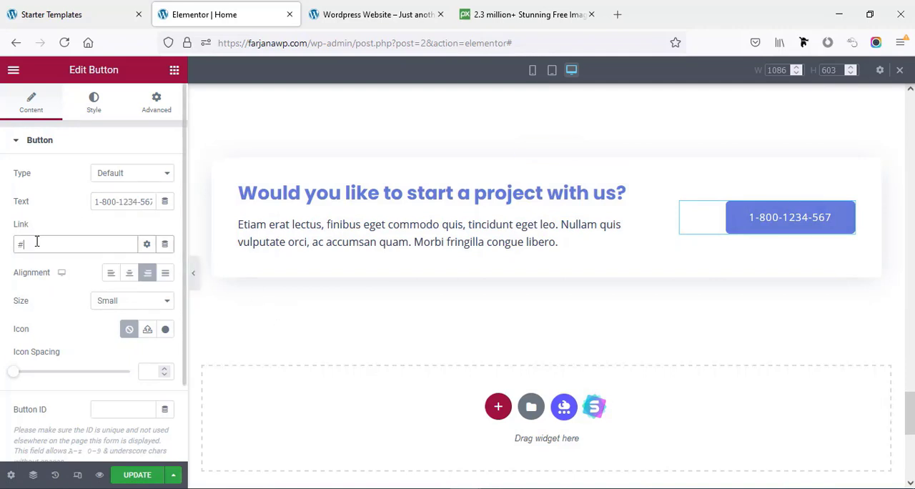
{"action": "triple_click", "coordinate": [110, 201]}
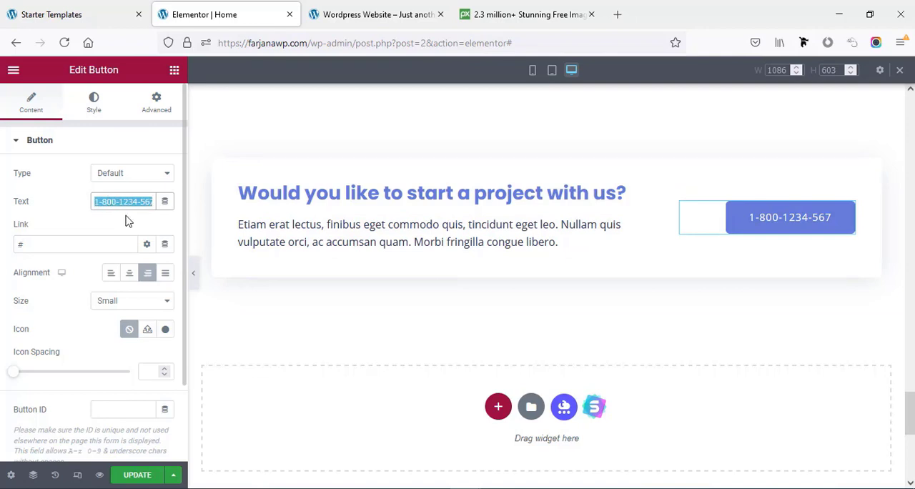
{"action": "triple_click", "coordinate": [52, 246]}
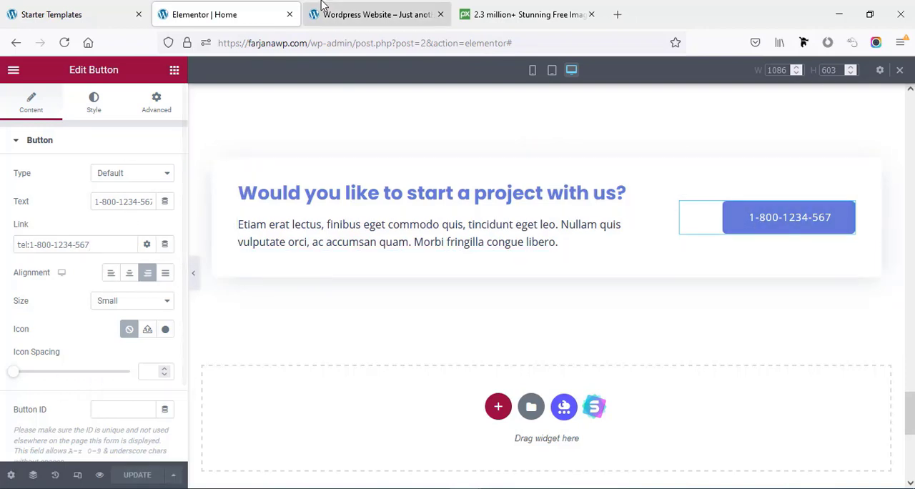
- Review the live home page, open it in the Customizer, and show the Primary Header settings with the header builder layout hidden
{"action": "left_click", "coordinate": [354, 14]}
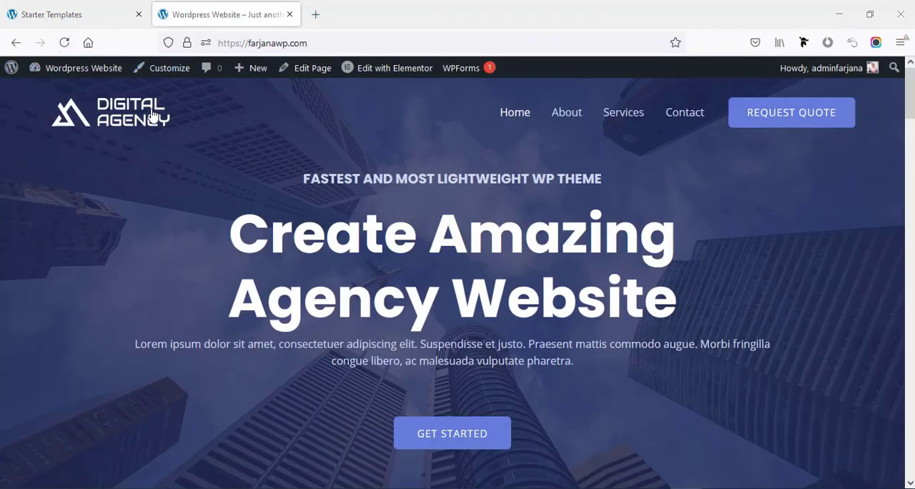
{"action": "left_click_drag", "start_coordinate": [909, 109], "coordinate": [909, 468]}
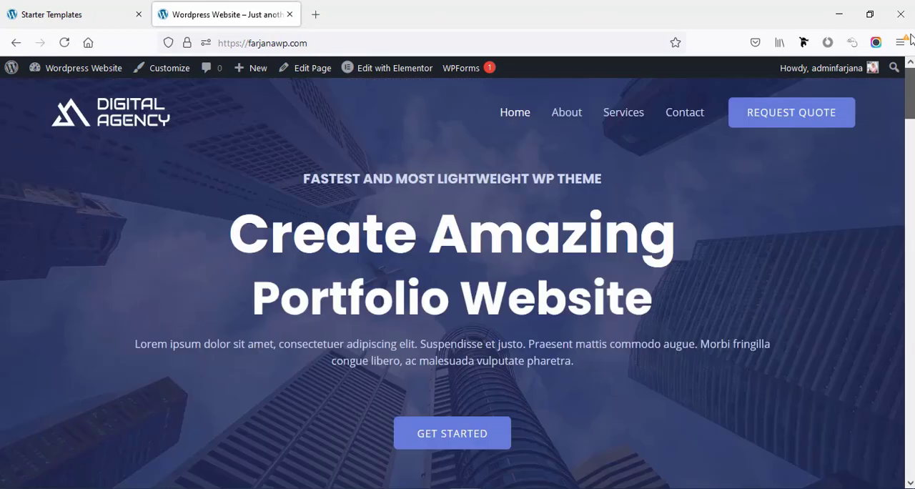
{"action": "left_click", "coordinate": [164, 69]}
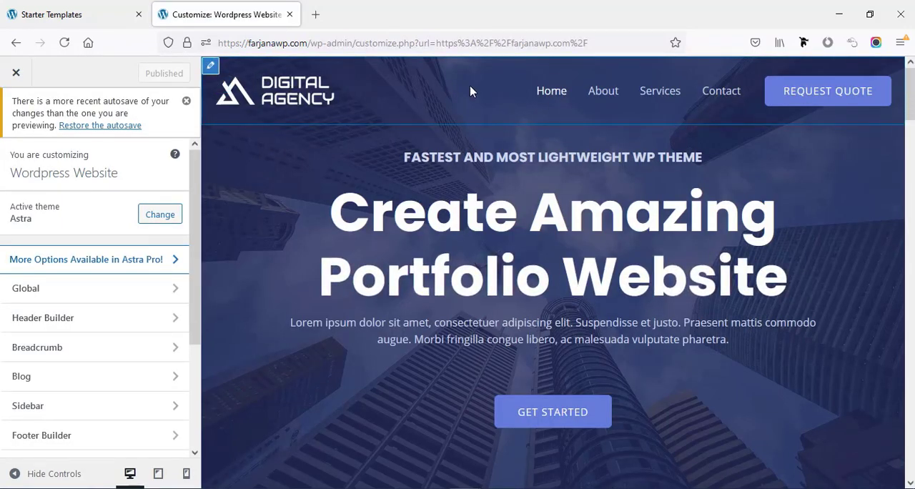
{"action": "left_click", "coordinate": [211, 67]}
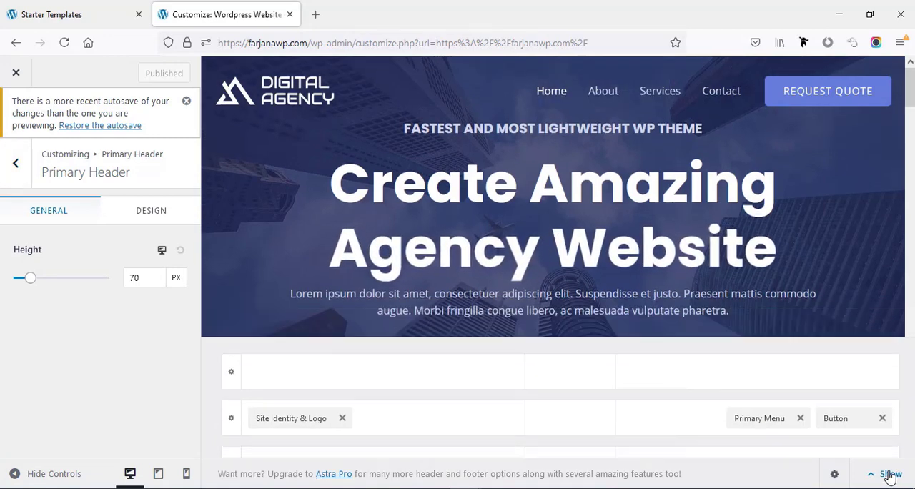
{"action": "left_click", "coordinate": [890, 474]}
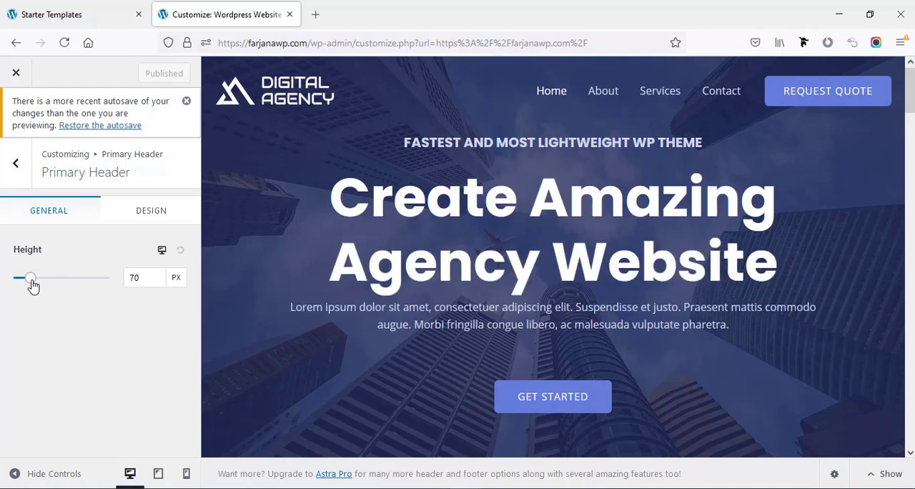
- Try a different primary header height and reset it, and browse replacement images for the transparent header logo in the media library
{"action": "left_click_drag", "start_coordinate": [32, 284], "coordinate": [42, 235]}
{"action": "left_click", "coordinate": [180, 198]}
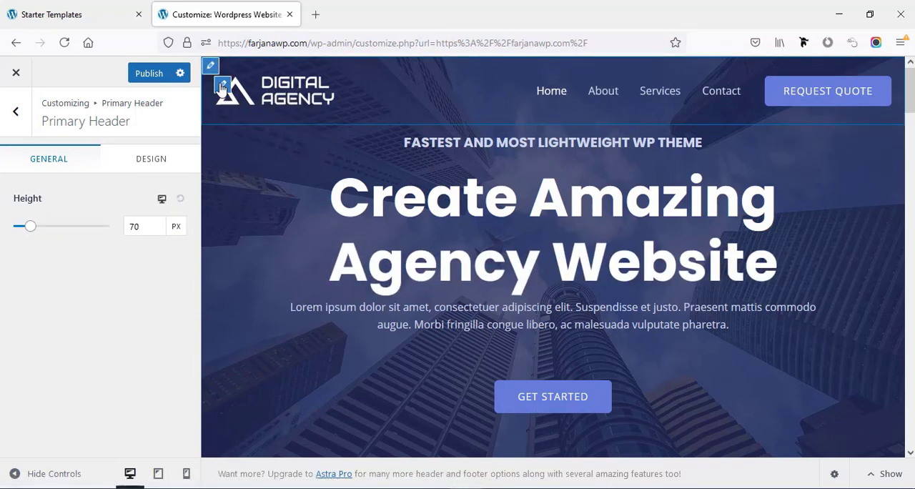
{"action": "left_click", "coordinate": [222, 87]}
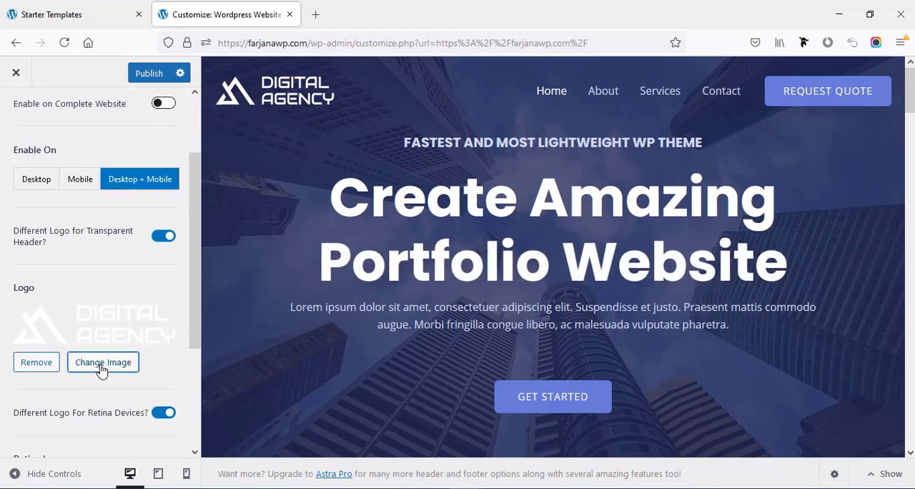
{"action": "left_click", "coordinate": [102, 363]}
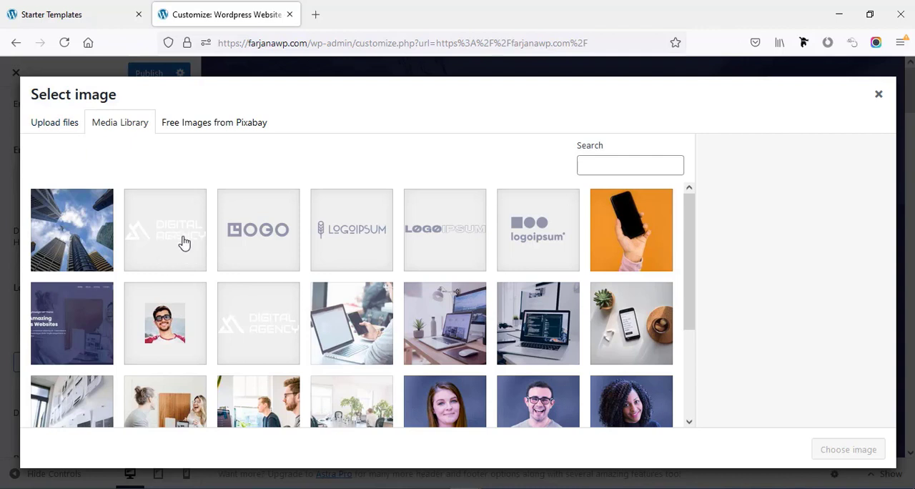
- Open logomakr.com in a new browser tab and start a new logo design
{"action": "left_click", "coordinate": [315, 14]}
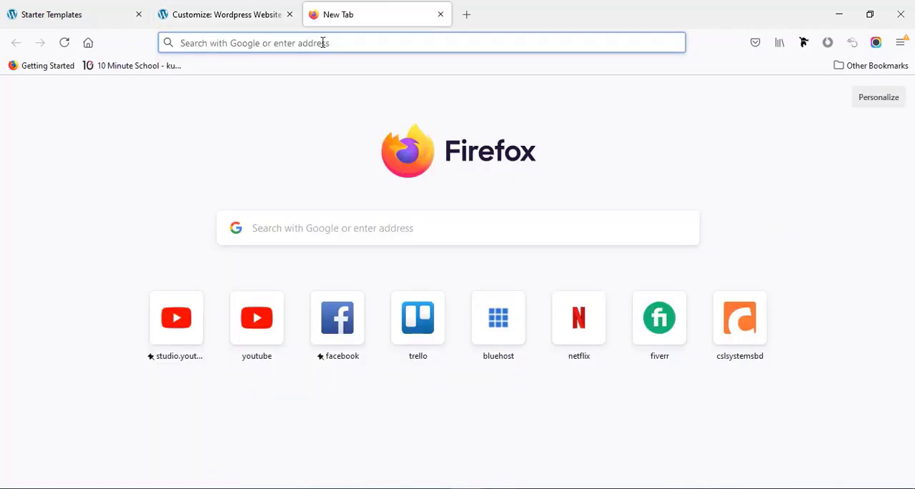
{"action": "type", "text": "logoma"}
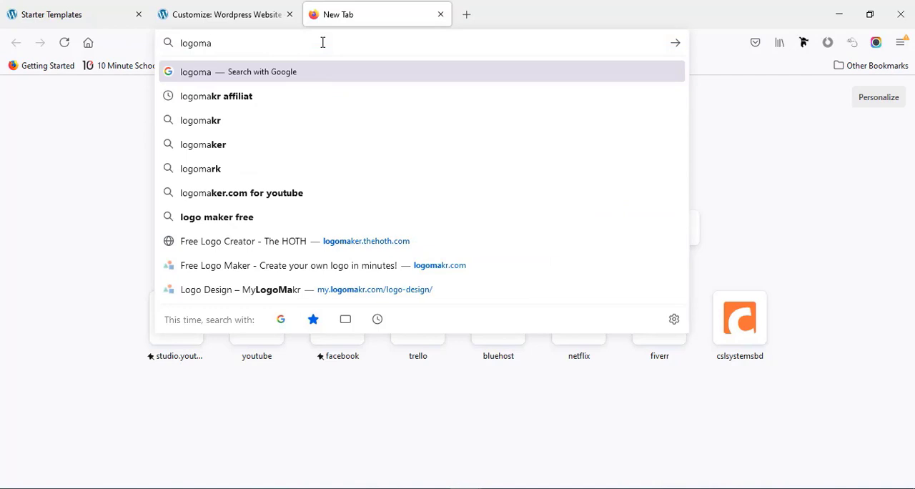
{"action": "type", "text": "kr"}
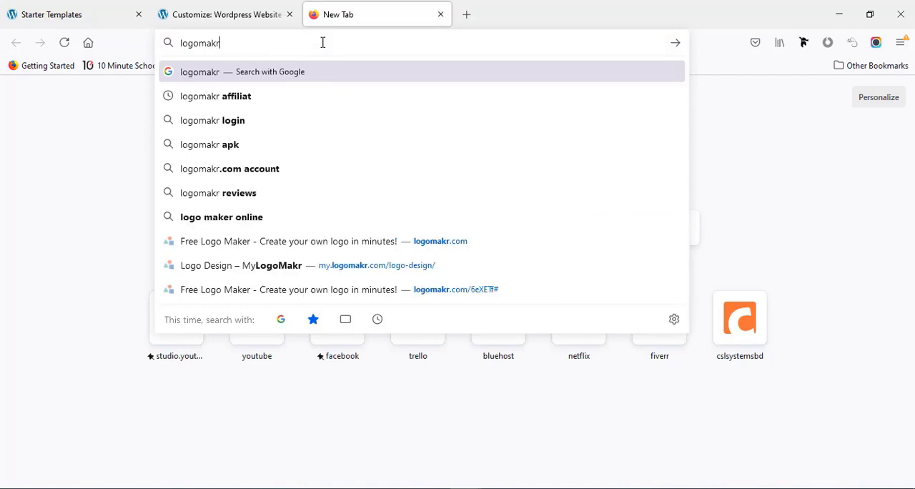
{"action": "type", "text": ".com"}
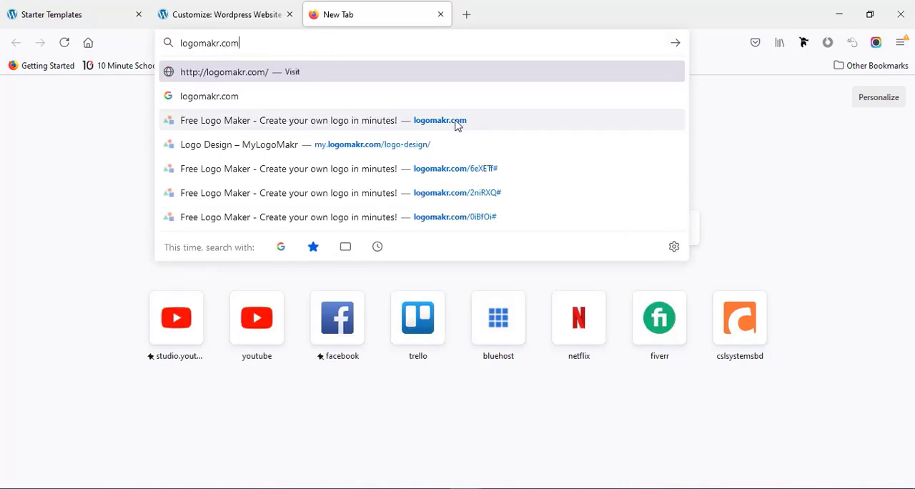
{"action": "left_click", "coordinate": [486, 121]}
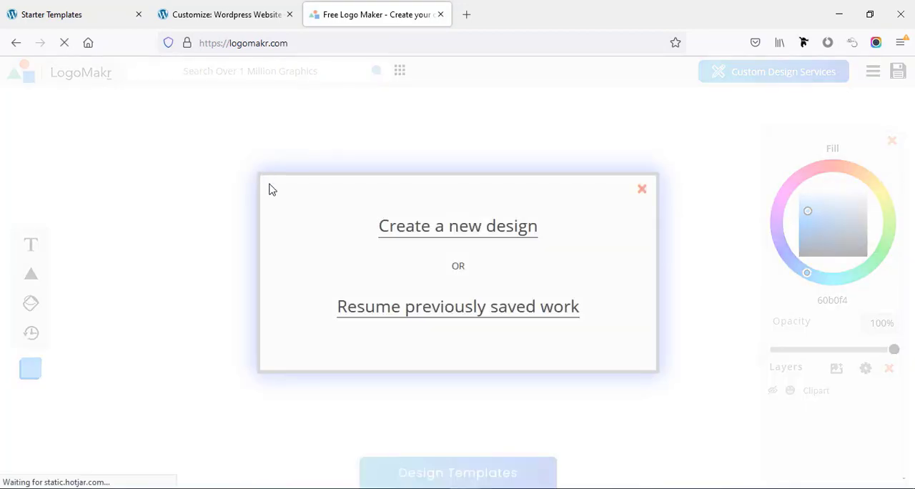
{"action": "left_click", "coordinate": [449, 234]}
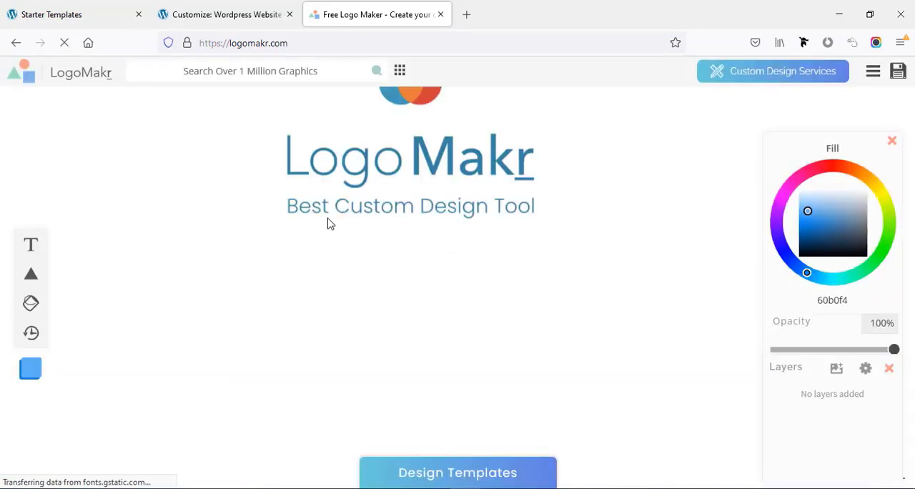
- Add the solid black faceted polygon from the Shapes graphics to the canvas and place it left of the centre
{"action": "left_click", "coordinate": [288, 79]}
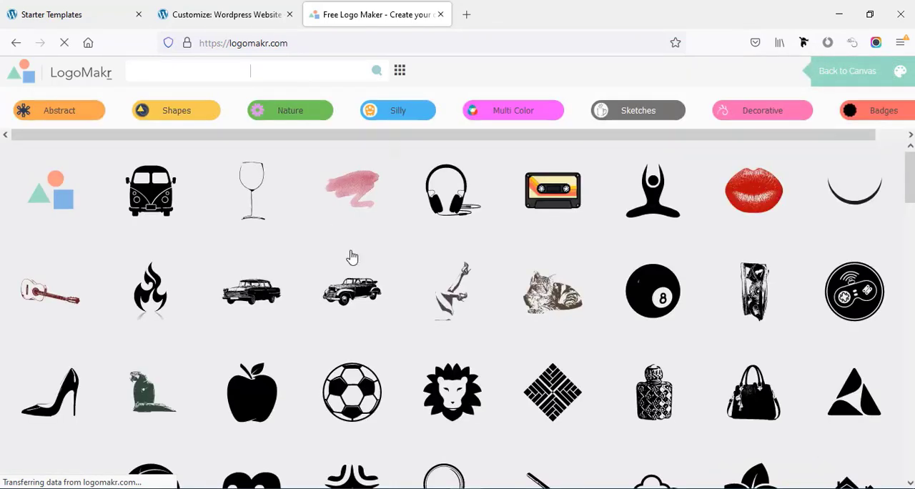
{"action": "scroll", "coordinate": [650, 332], "scroll_direction": "down", "scroll_amount": 4}
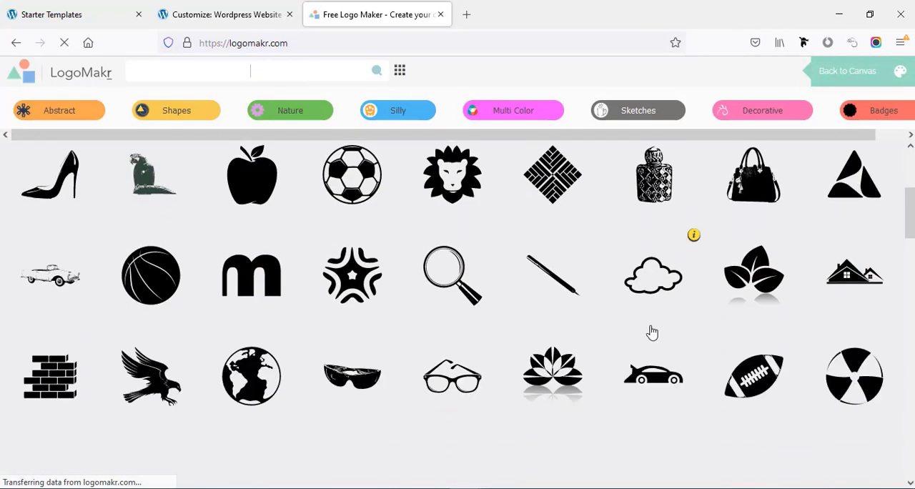
{"action": "scroll", "coordinate": [652, 332], "scroll_direction": "down", "scroll_amount": 3}
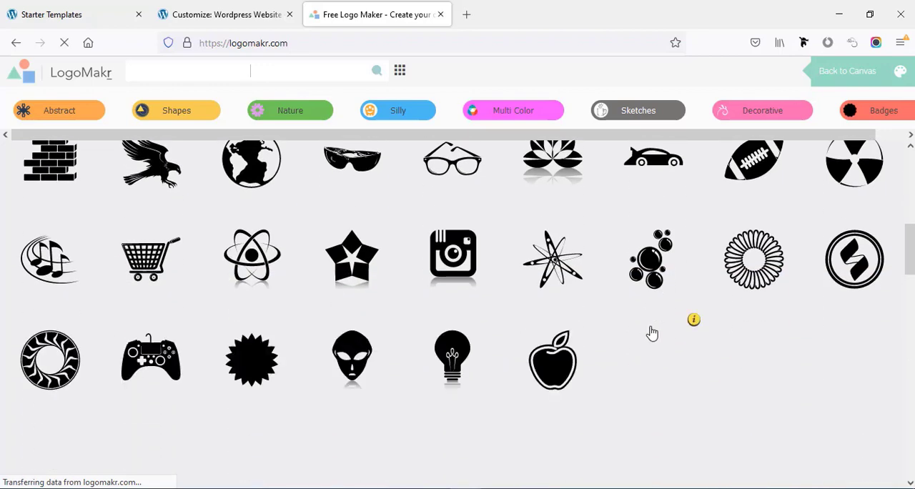
{"action": "scroll", "coordinate": [305, 273], "scroll_direction": "up", "scroll_amount": 4}
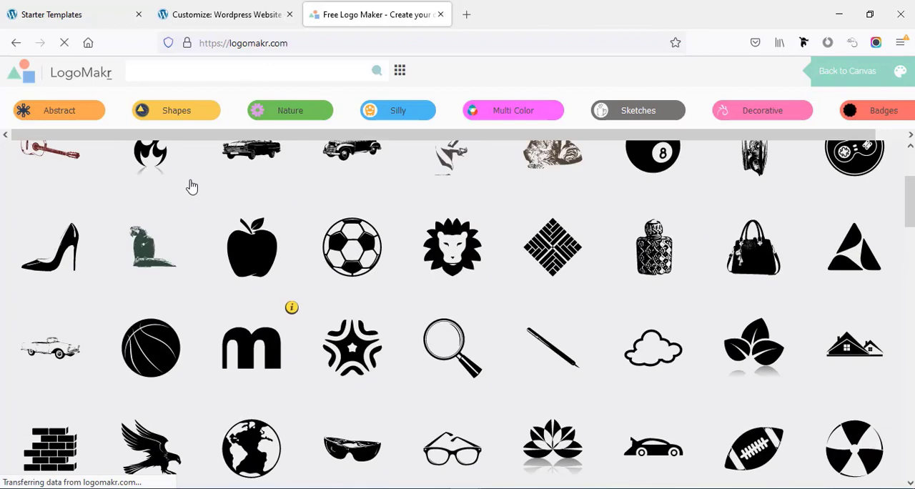
{"action": "left_click", "coordinate": [152, 111]}
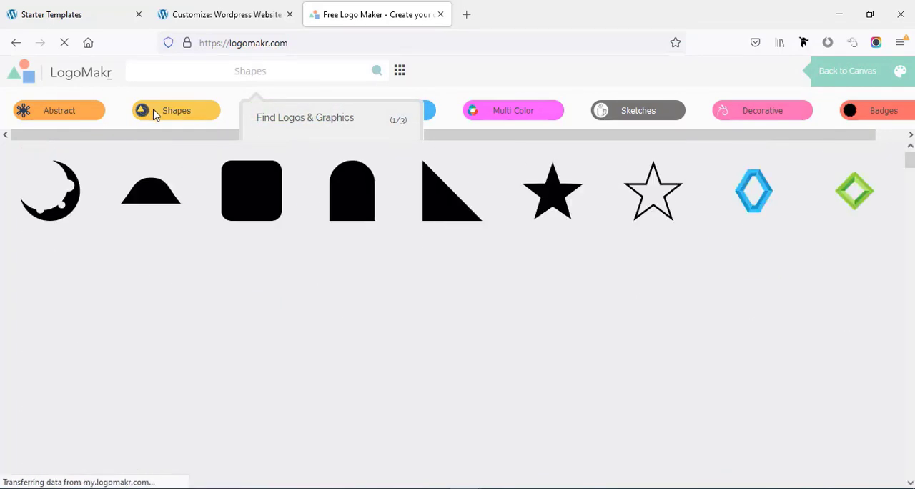
{"action": "scroll", "coordinate": [285, 276], "scroll_direction": "down", "scroll_amount": 5}
{"action": "scroll", "coordinate": [283, 279], "scroll_direction": "down", "scroll_amount": 5}
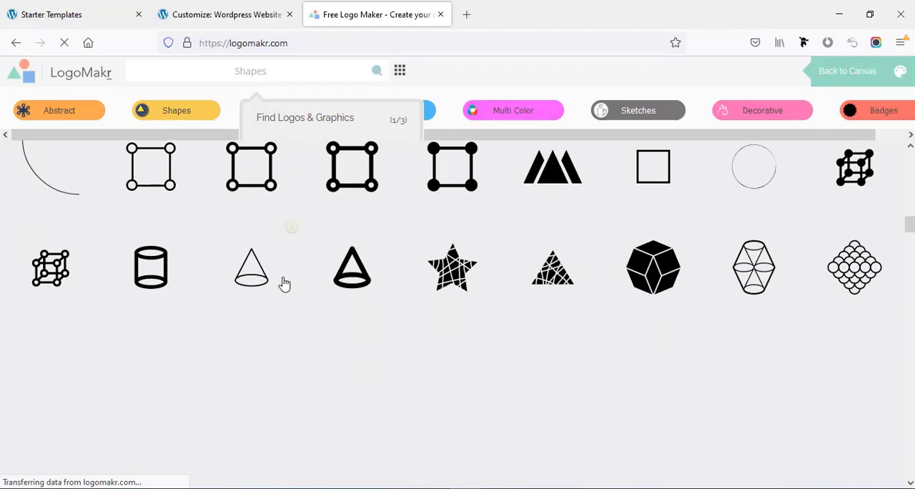
{"action": "left_click", "coordinate": [652, 277]}
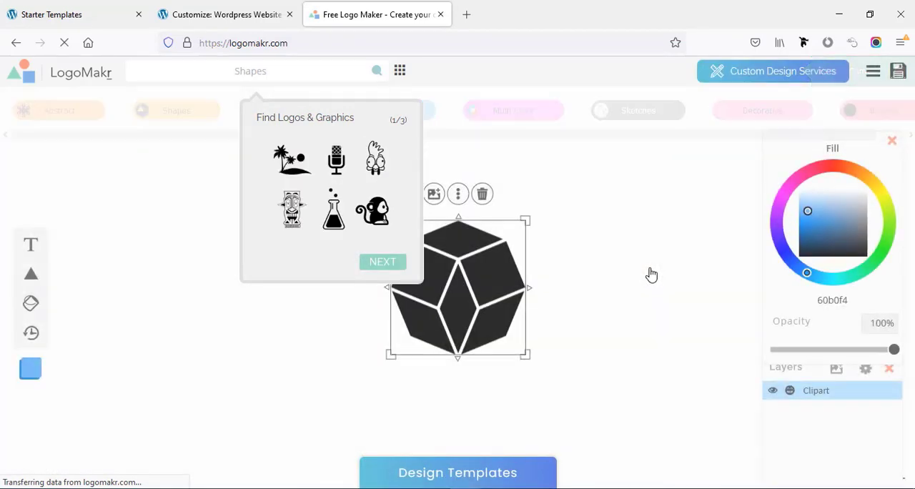
{"action": "left_click_drag", "start_coordinate": [425, 307], "coordinate": [231, 328]}
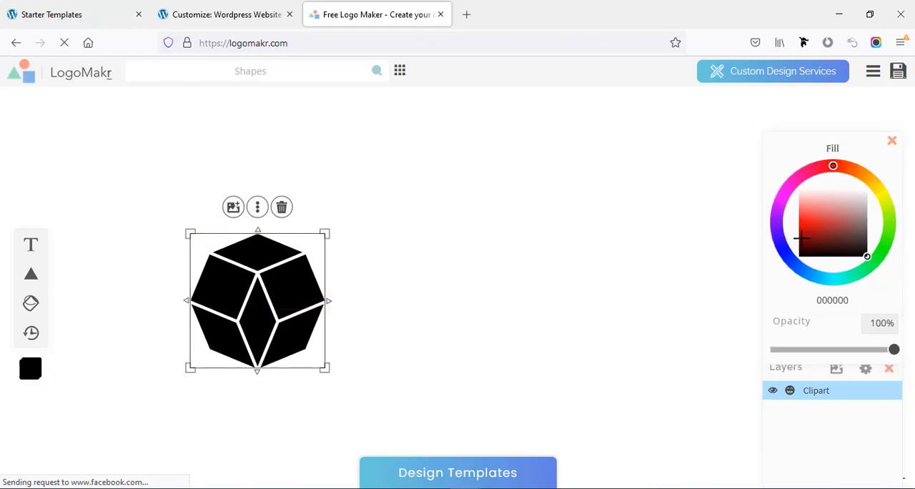
- Set the polygon's fill to 261d1d and add a two-line text reading "Digital Agency"
{"action": "mouse_move", "coordinate": [811, 229]}
{"action": "left_mouse_down"}
{"action": "mouse_move", "coordinate": [821, 214]}
{"action": "mouse_move", "coordinate": [839, 226]}
{"action": "mouse_move", "coordinate": [832, 217]}
{"action": "mouse_move", "coordinate": [846, 207]}
{"action": "mouse_move", "coordinate": [829, 237]}
{"action": "mouse_move", "coordinate": [859, 248]}
{"action": "left_mouse_up"}
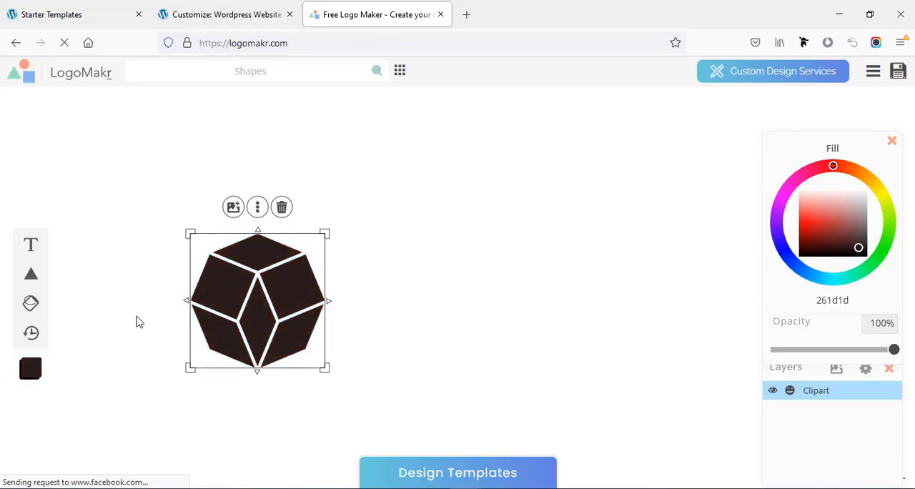
{"action": "left_click", "coordinate": [29, 248]}
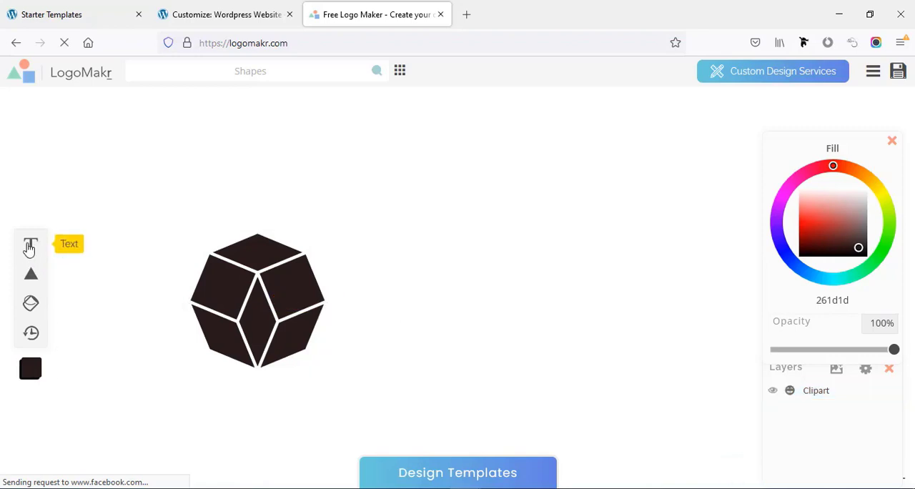
{"action": "double_click", "coordinate": [362, 293]}
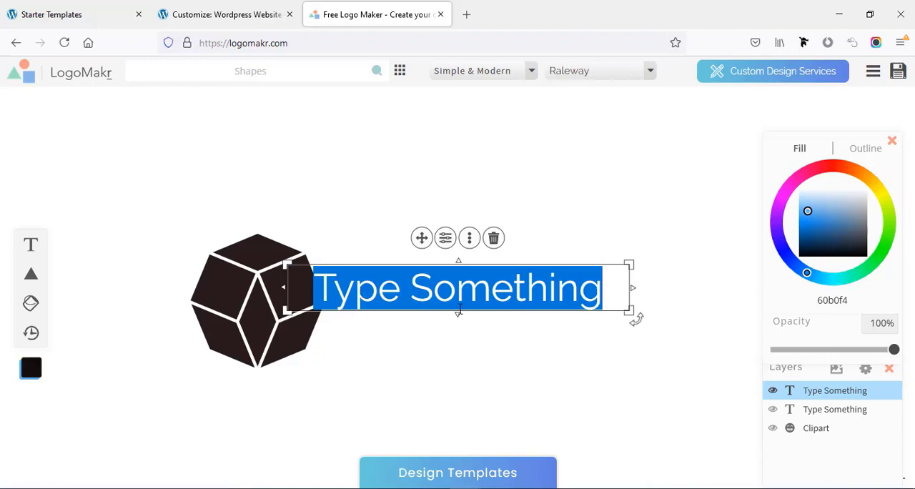
{"action": "type", "text": "Digital Agency"}
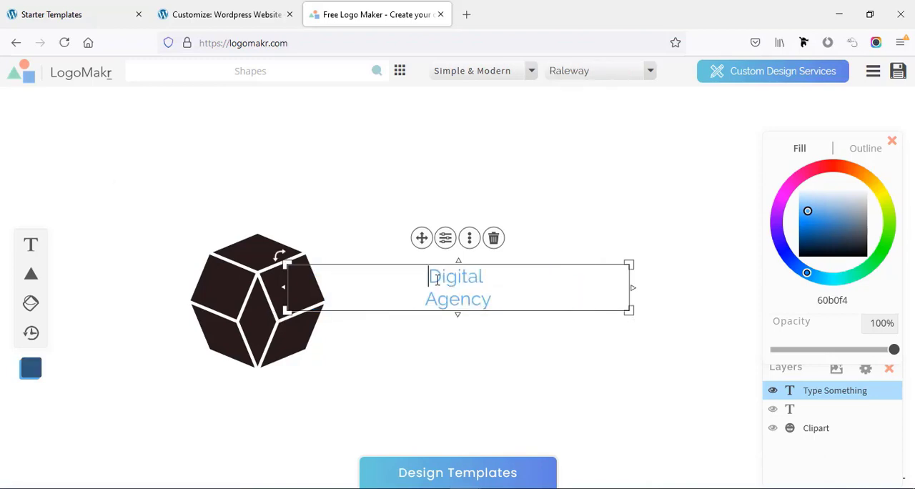
- Left-align and bold the "Digital Agency" text, and move it just beside the polygon
{"action": "left_click_drag", "start_coordinate": [431, 278], "coordinate": [499, 303]}
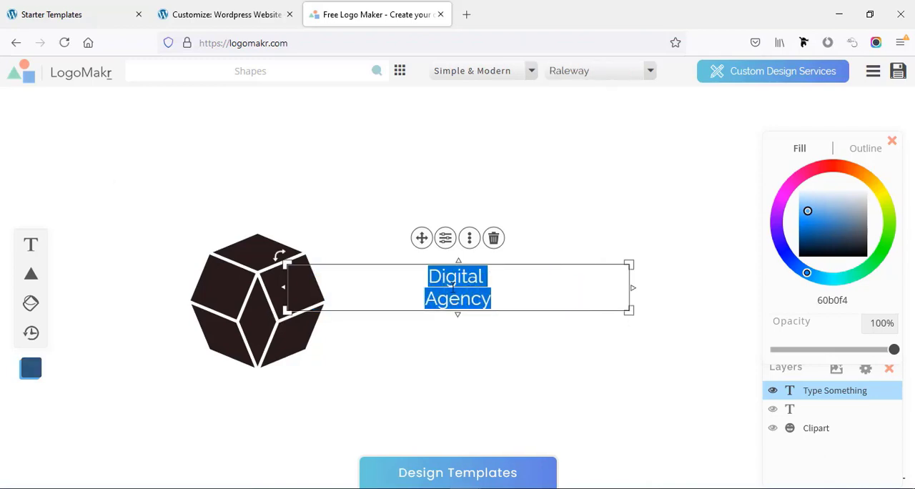
{"action": "left_click", "coordinate": [444, 240]}
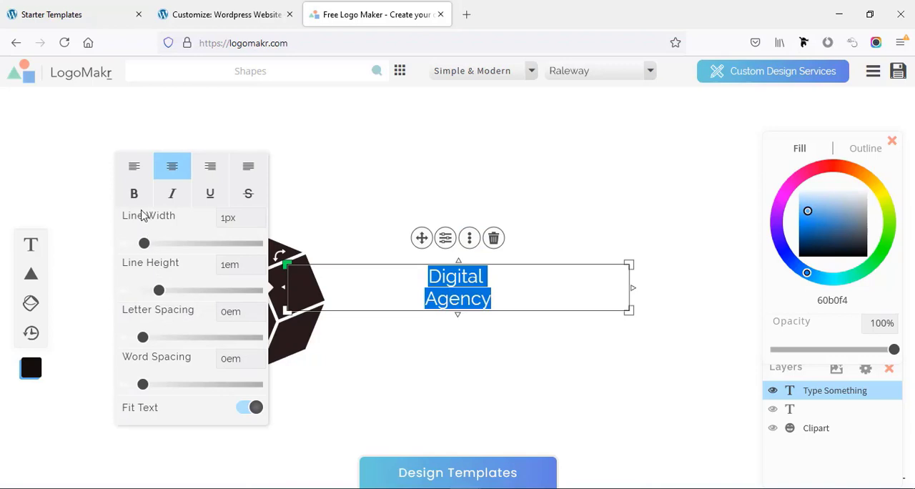
{"action": "left_click", "coordinate": [141, 177]}
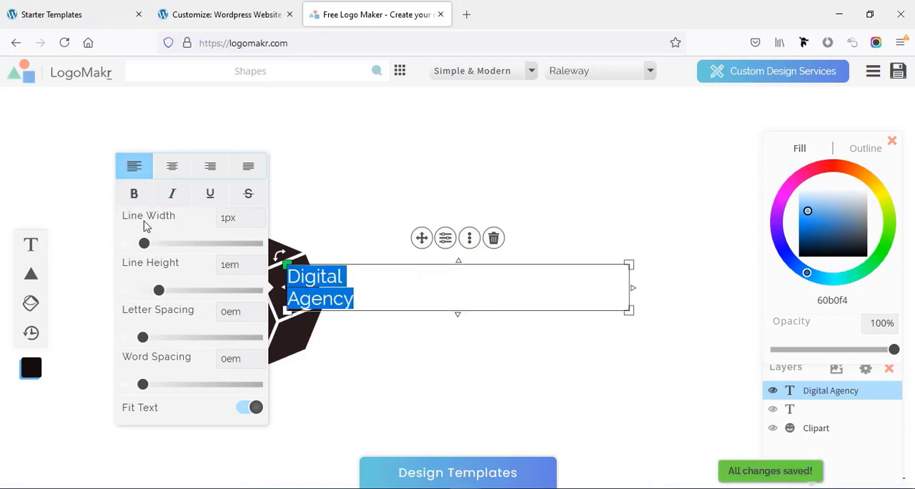
{"action": "left_click", "coordinate": [137, 203]}
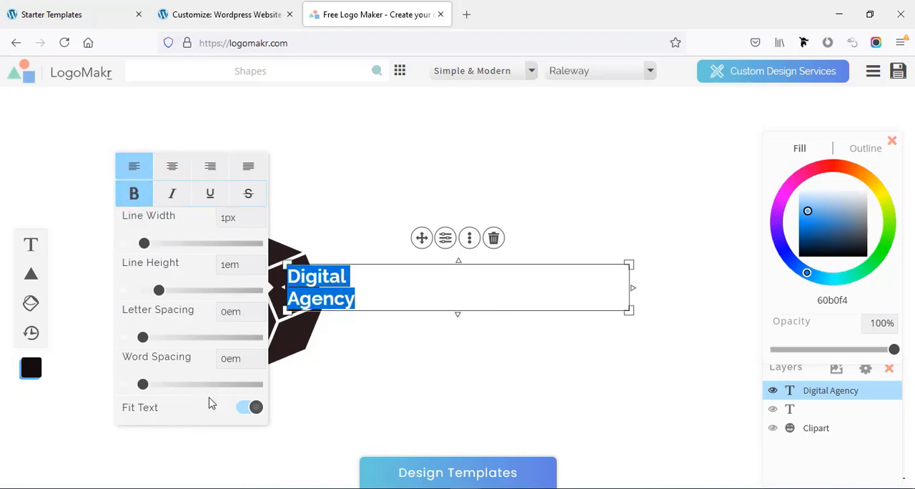
{"action": "left_click", "coordinate": [469, 163]}
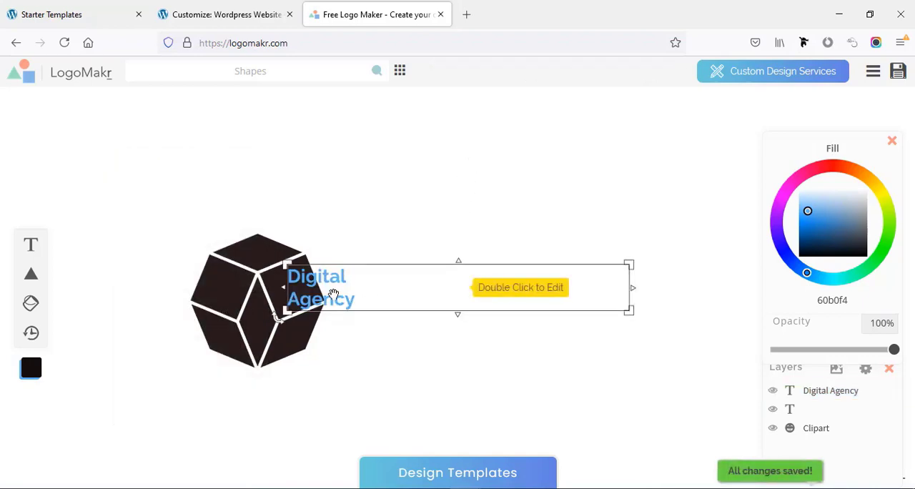
{"action": "left_click_drag", "start_coordinate": [333, 291], "coordinate": [378, 304]}
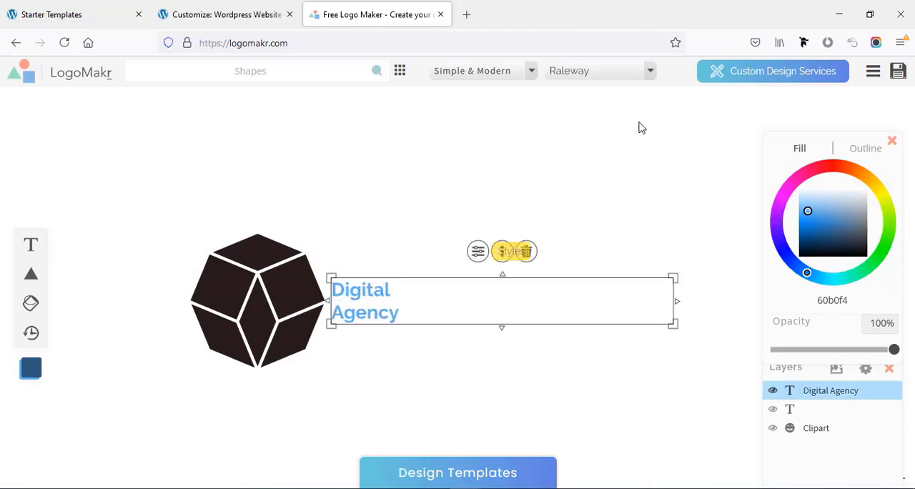
- Change the font of the "Digital Agency" text to Poppins
{"action": "left_click", "coordinate": [597, 74]}
{"action": "scroll", "coordinate": [707, 156], "scroll_direction": "down", "scroll_amount": 3}
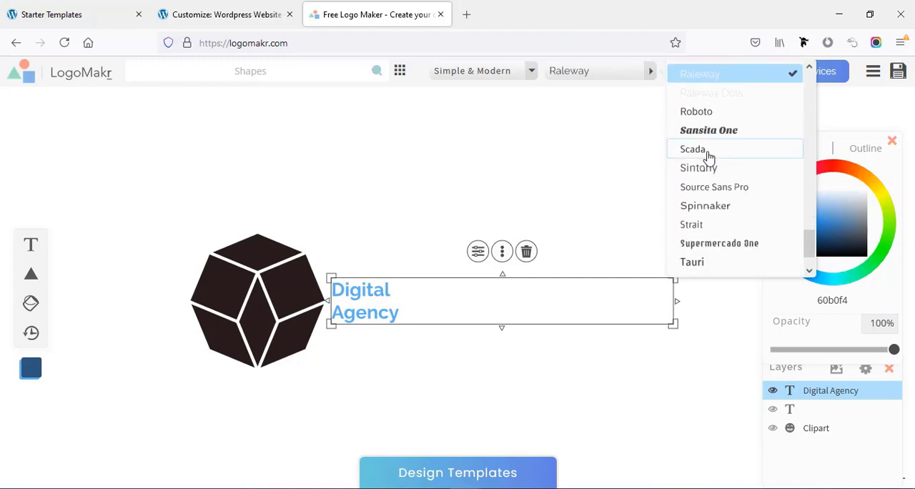
{"action": "scroll", "coordinate": [708, 156], "scroll_direction": "up", "scroll_amount": 10}
{"action": "scroll", "coordinate": [708, 157], "scroll_direction": "up", "scroll_amount": 5}
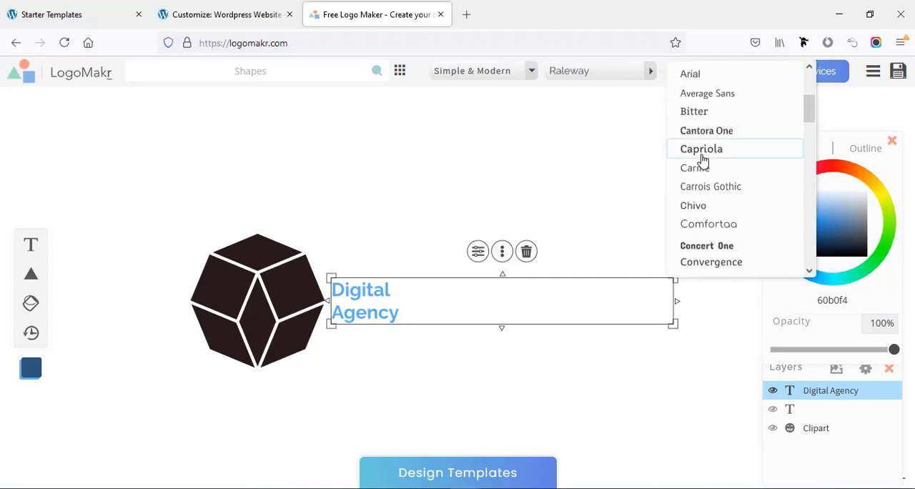
{"action": "scroll", "coordinate": [703, 162], "scroll_direction": "up", "scroll_amount": 3}
{"action": "scroll", "coordinate": [702, 159], "scroll_direction": "down", "scroll_amount": 10}
{"action": "left_click", "coordinate": [705, 134]}
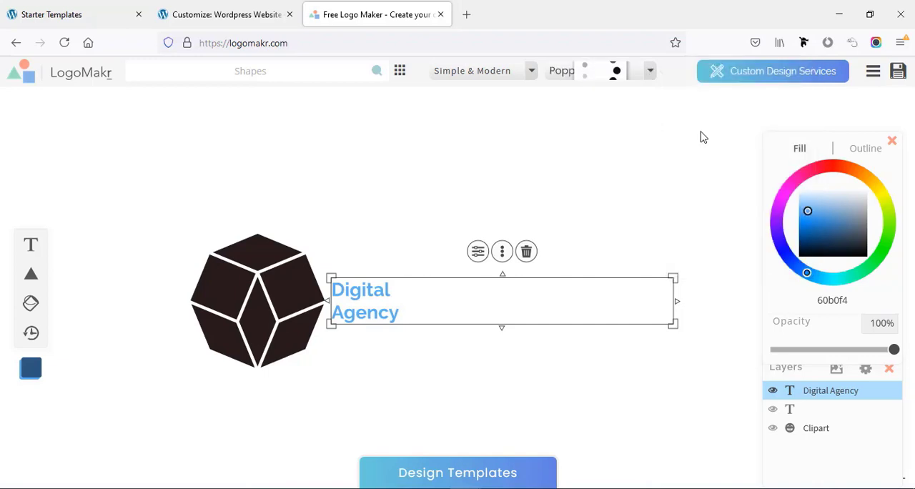
- Set the "Digital Agency" text's line width to 4.2px and its letter spacing to 0.1em
{"action": "left_click", "coordinate": [374, 318]}
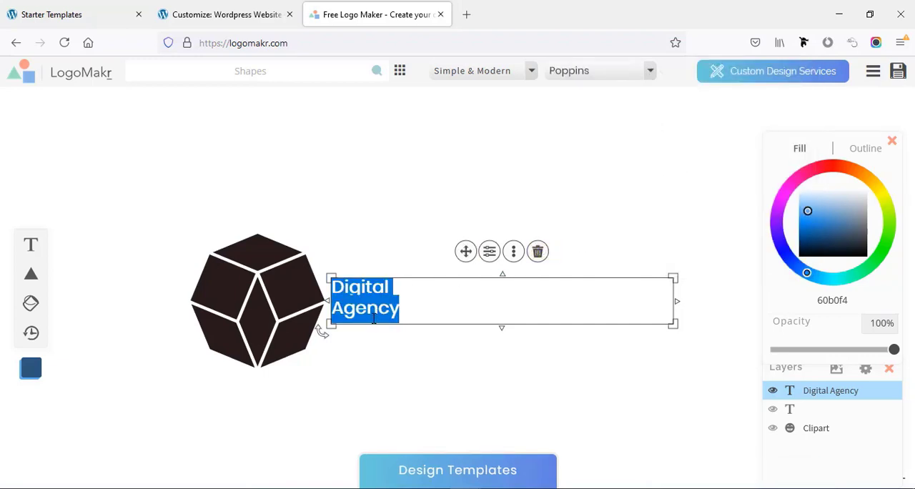
{"action": "left_click", "coordinate": [489, 250]}
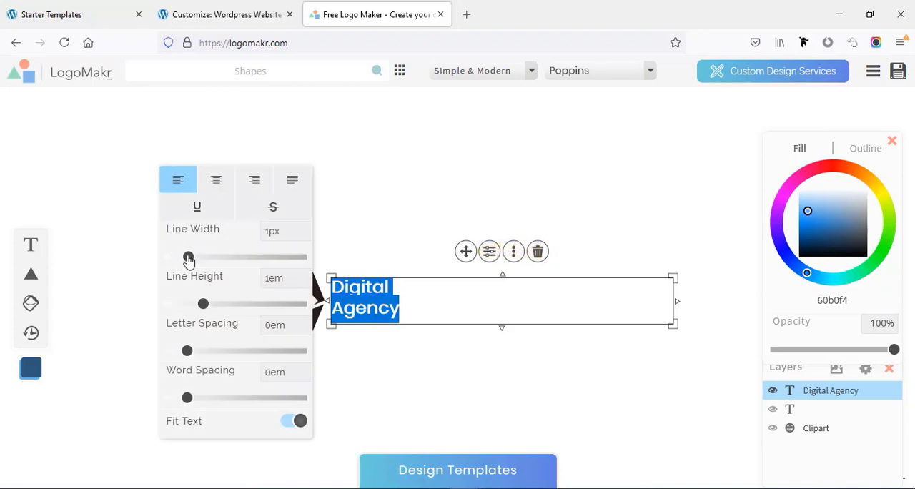
{"action": "left_click_drag", "start_coordinate": [189, 257], "coordinate": [207, 258]}
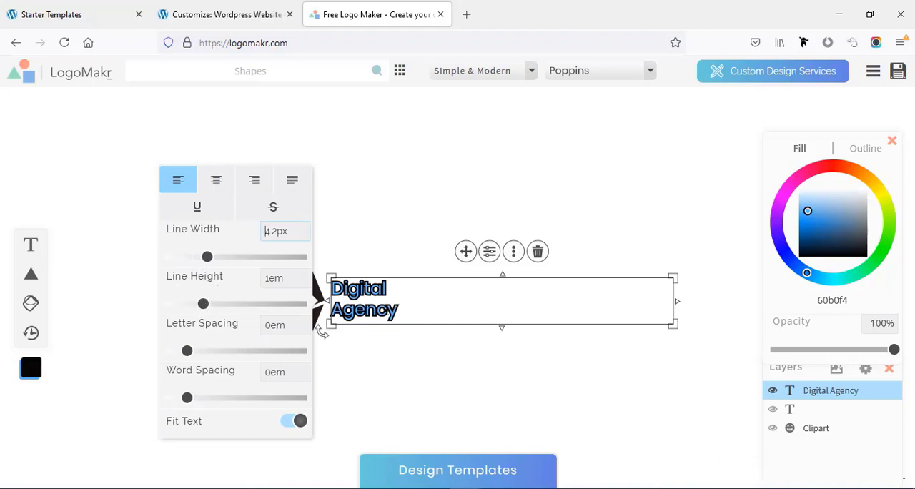
{"action": "left_click_drag", "start_coordinate": [187, 350], "coordinate": [197, 350]}
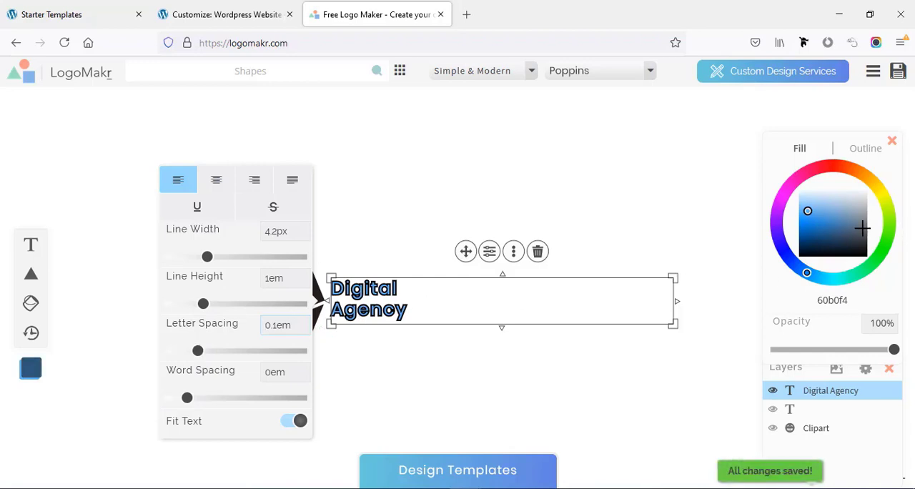
- Color the text with a fafbfc outline and an ffffff fill, and add a dark background to the canvas
{"action": "left_click", "coordinate": [865, 150]}
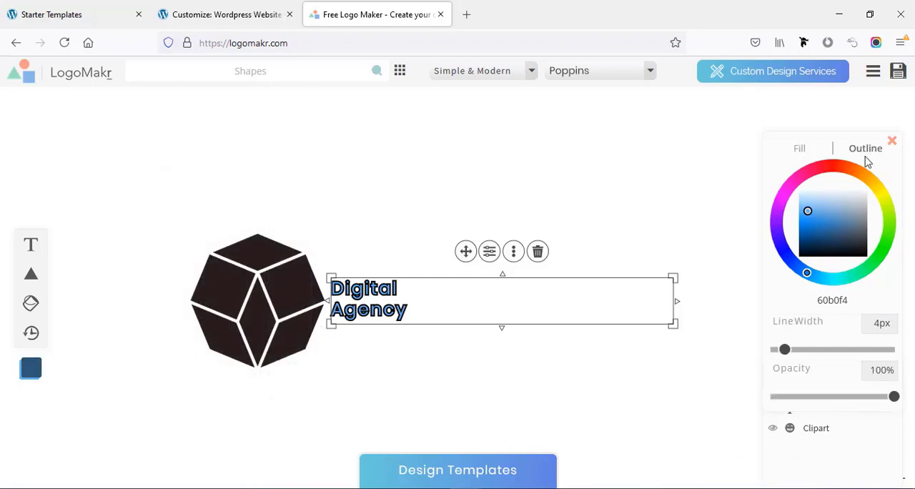
{"action": "left_click_drag", "start_coordinate": [834, 215], "coordinate": [849, 188]}
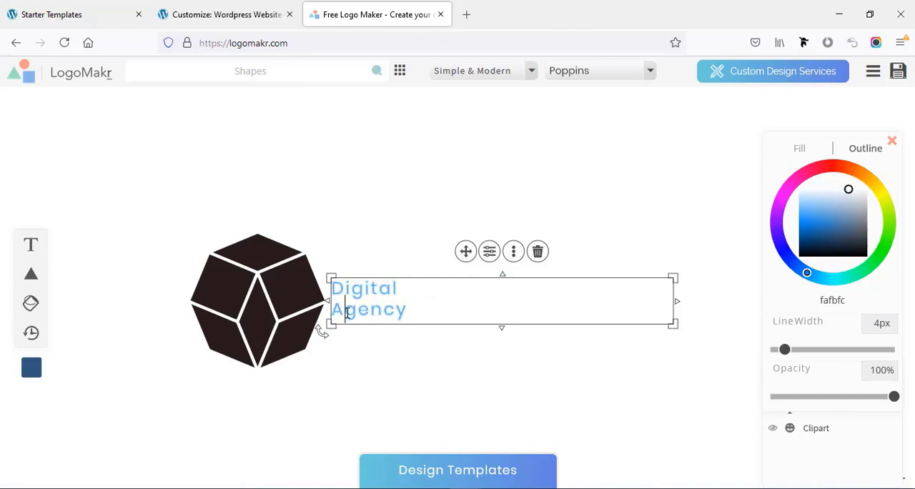
{"action": "left_click", "coordinate": [799, 149]}
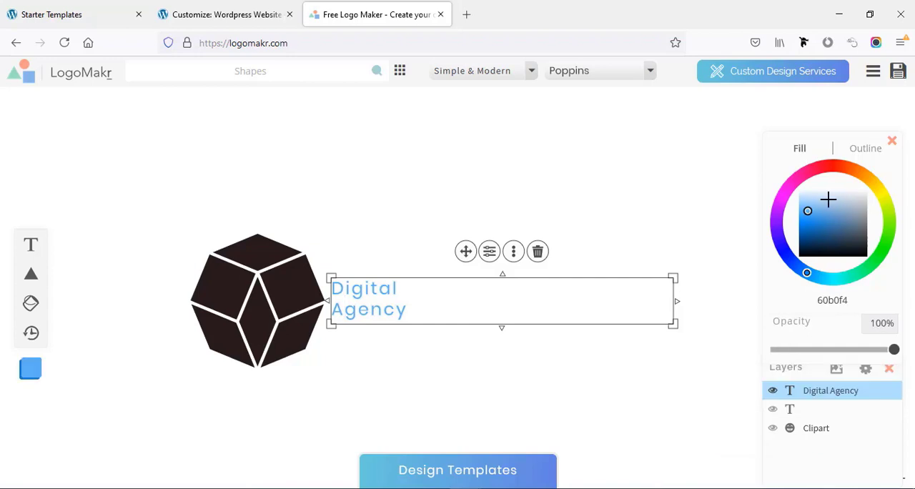
{"action": "left_click_drag", "start_coordinate": [827, 198], "coordinate": [867, 188]}
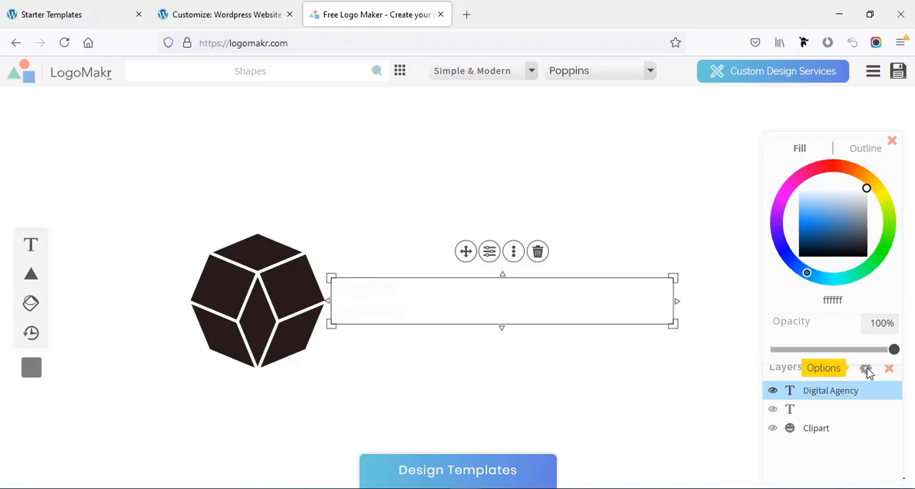
{"action": "left_click", "coordinate": [866, 370]}
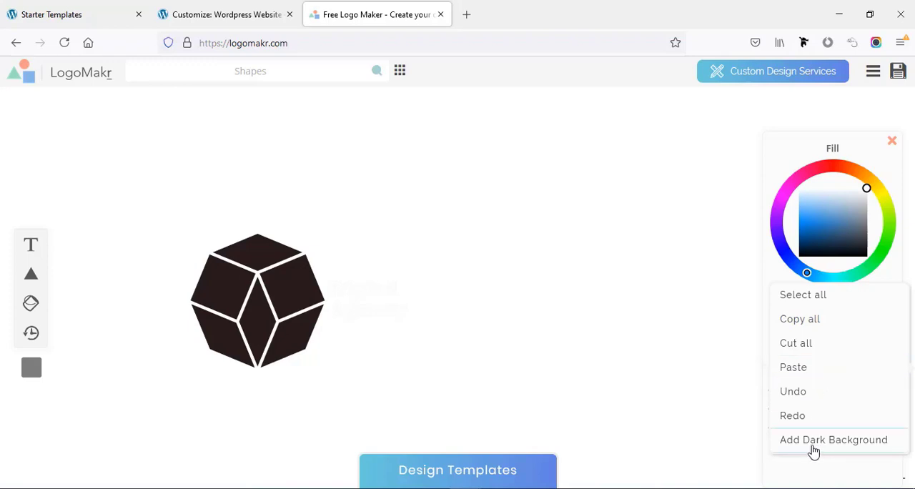
{"action": "left_click", "coordinate": [812, 448]}
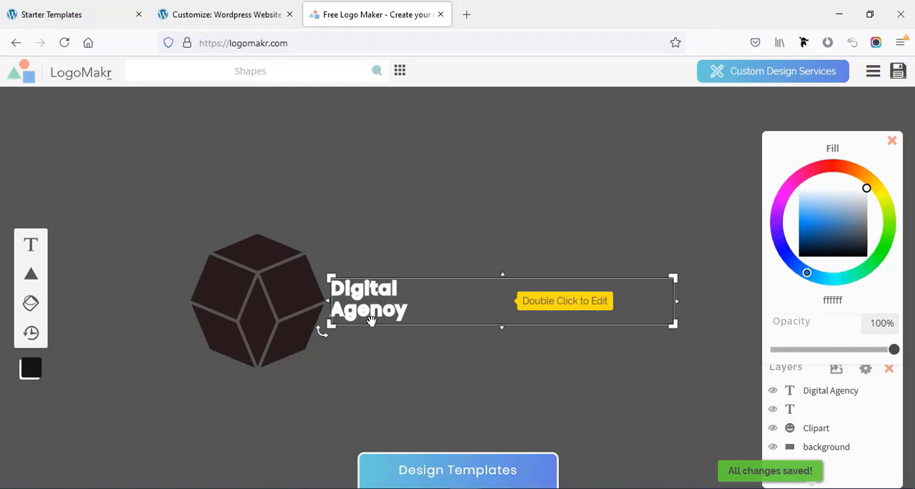
- Recolor the polygon white and shrink it to roughly two thirds of its size
{"action": "left_click", "coordinate": [252, 302]}
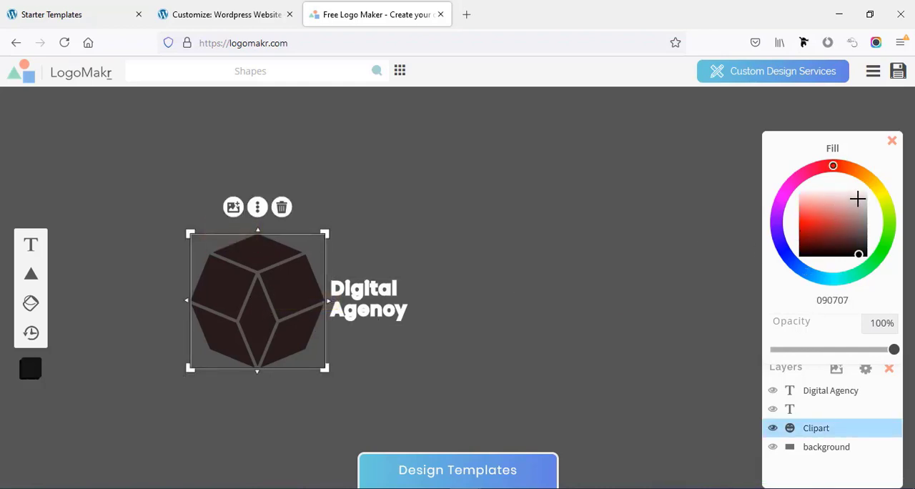
{"action": "mouse_move", "coordinate": [858, 199]}
{"action": "left_mouse_down"}
{"action": "mouse_move", "coordinate": [865, 188]}
{"action": "mouse_move", "coordinate": [867, 250]}
{"action": "left_mouse_up"}
{"action": "mouse_move", "coordinate": [325, 367]}
{"action": "left_mouse_down"}
{"action": "mouse_move", "coordinate": [301, 335]}
{"action": "mouse_move", "coordinate": [255, 330]}
{"action": "left_mouse_up"}
- Rewrite the logo text in capitals as "DIGITAL AGENCY", keeping it on two lines
{"action": "left_click", "coordinate": [354, 305]}
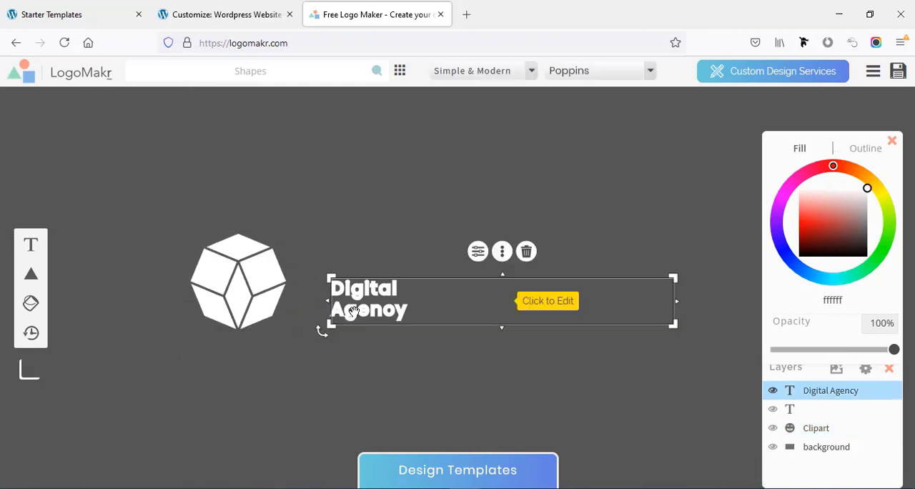
{"action": "left_click", "coordinate": [354, 306]}
{"action": "left_click", "coordinate": [335, 289]}
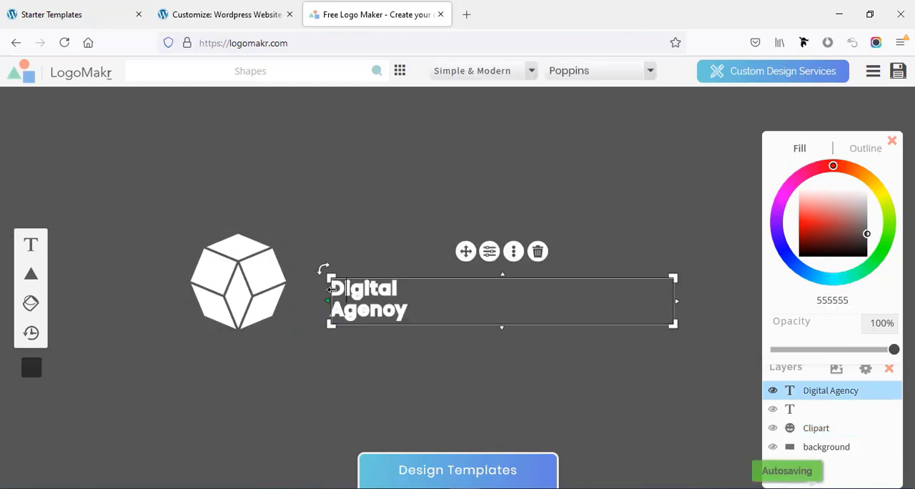
{"action": "left_click_drag", "start_coordinate": [333, 290], "coordinate": [413, 289]}
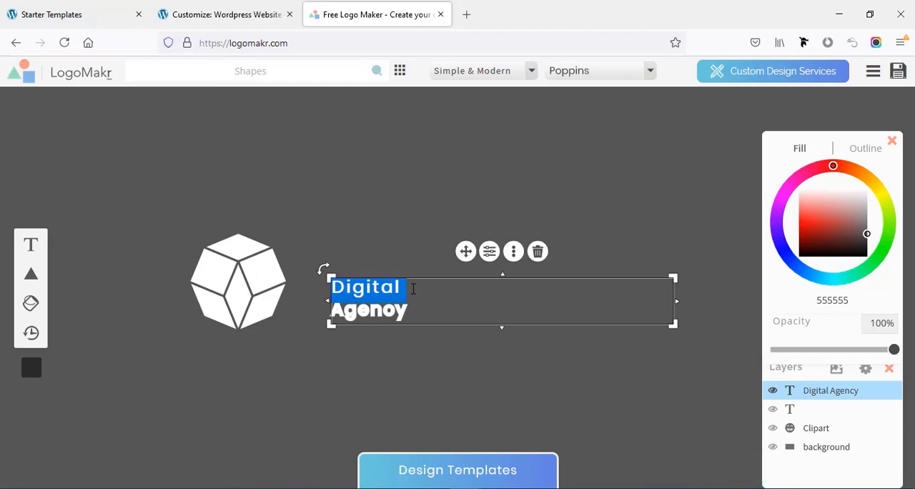
{"action": "type", "text": "DIGITAL"}
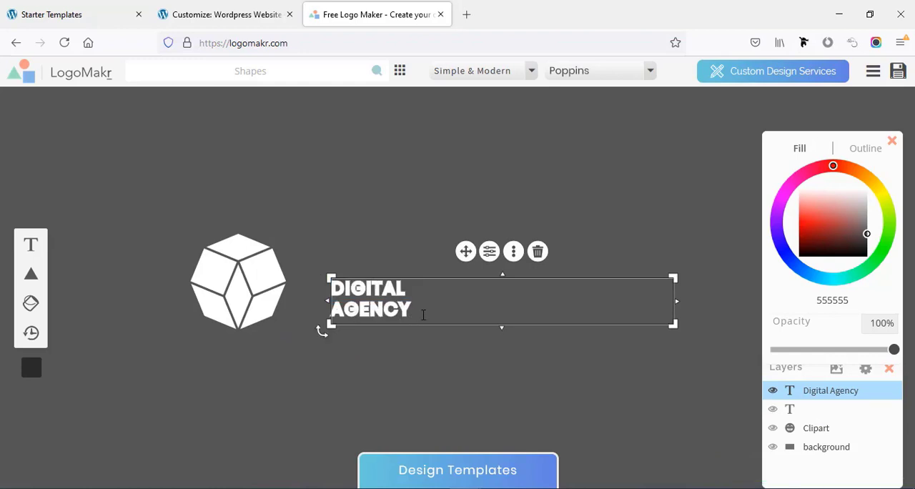
{"action": "left_click_drag", "start_coordinate": [423, 314], "coordinate": [313, 295]}
{"action": "left_click", "coordinate": [404, 363]}
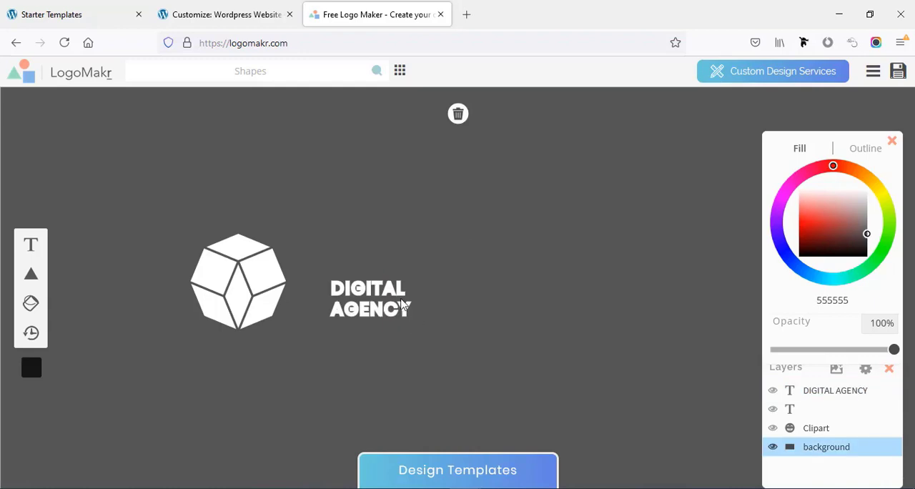
- Set the "DIGITAL AGENCY" text's line width to 2px and its letter spacing to 0.07em
{"action": "left_click", "coordinate": [513, 303]}
{"action": "left_click", "coordinate": [502, 251]}
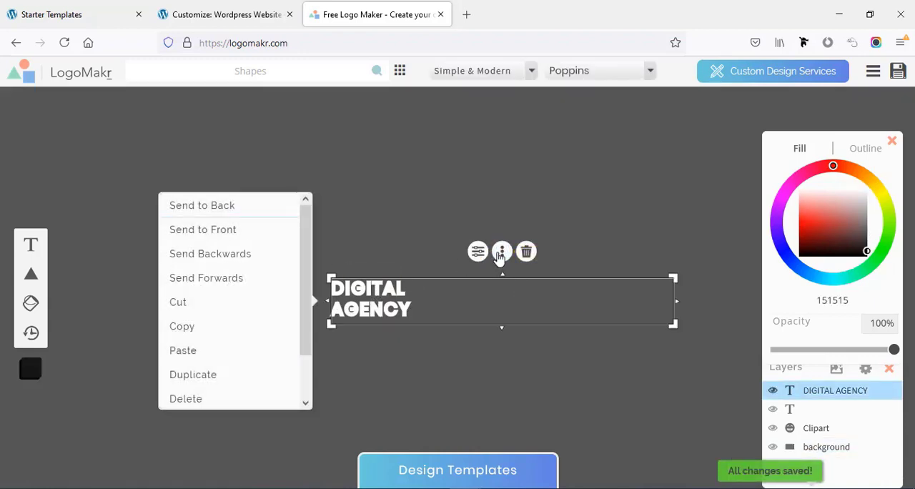
{"action": "left_click", "coordinate": [477, 251]}
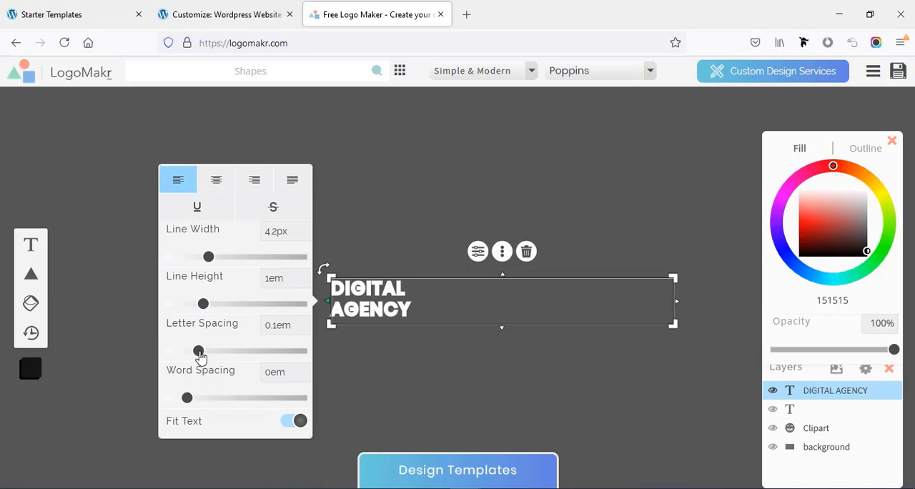
{"action": "left_click_drag", "start_coordinate": [200, 356], "coordinate": [209, 357]}
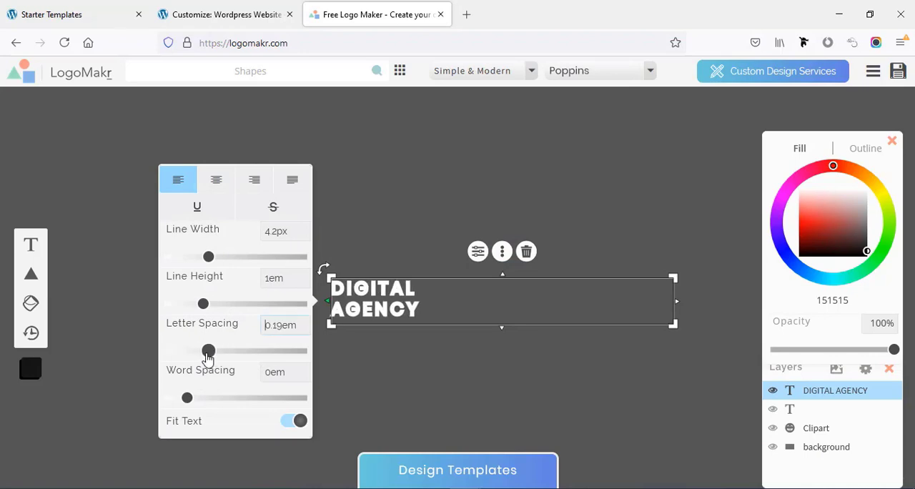
{"action": "left_click_drag", "start_coordinate": [208, 257], "coordinate": [196, 266]}
{"action": "left_click_drag", "start_coordinate": [208, 351], "coordinate": [194, 351]}
{"action": "left_click", "coordinate": [394, 349]}
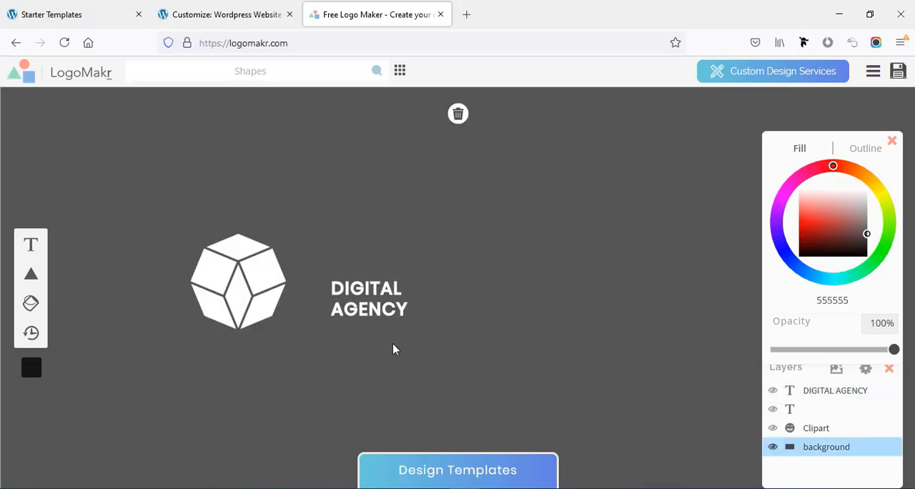
- Enlarge the "DIGITAL AGENCY" text by stretching its box up and towards the polygon
{"action": "left_click", "coordinate": [386, 304]}
{"action": "left_click", "coordinate": [515, 300]}
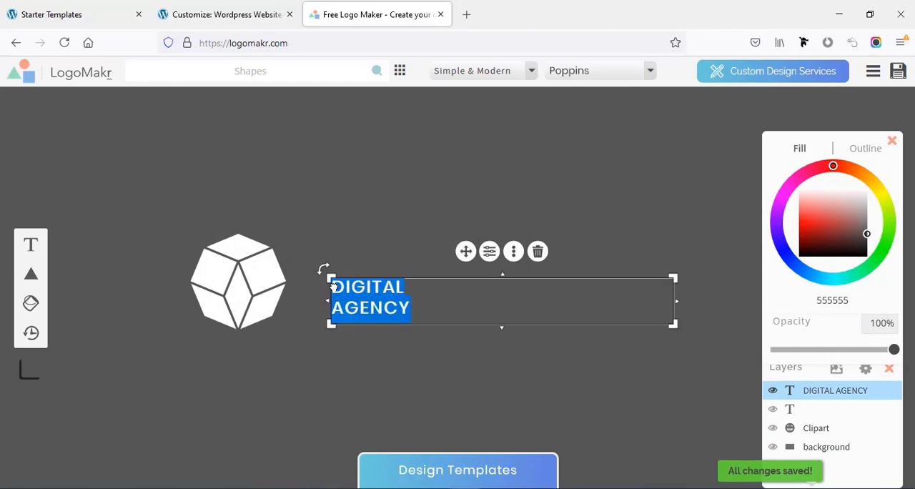
{"action": "left_click_drag", "start_coordinate": [330, 277], "coordinate": [289, 248]}
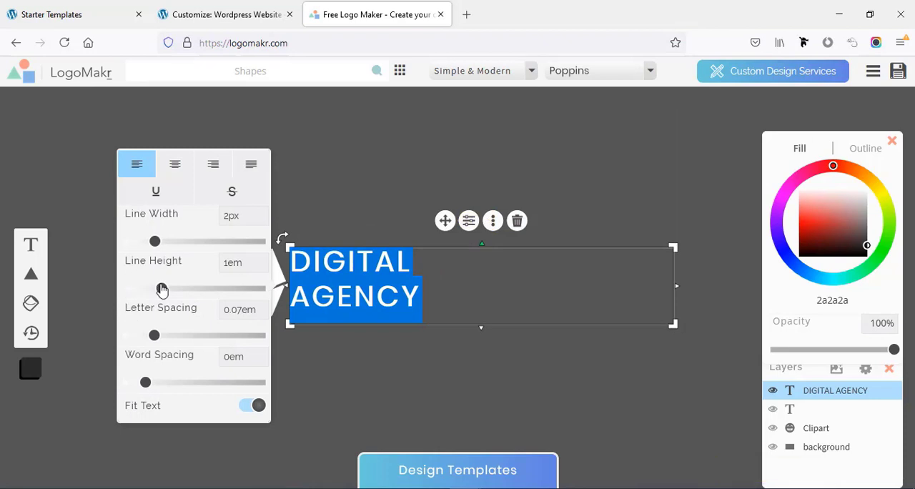
- Set the "DIGITAL AGENCY" text's line height to 0.94em and change the font of both words to Abel from the Simple & Modern fonts
{"action": "mouse_move", "coordinate": [163, 289]}
{"action": "left_mouse_down"}
{"action": "mouse_move", "coordinate": [169, 287]}
{"action": "mouse_move", "coordinate": [157, 293]}
{"action": "left_mouse_up"}
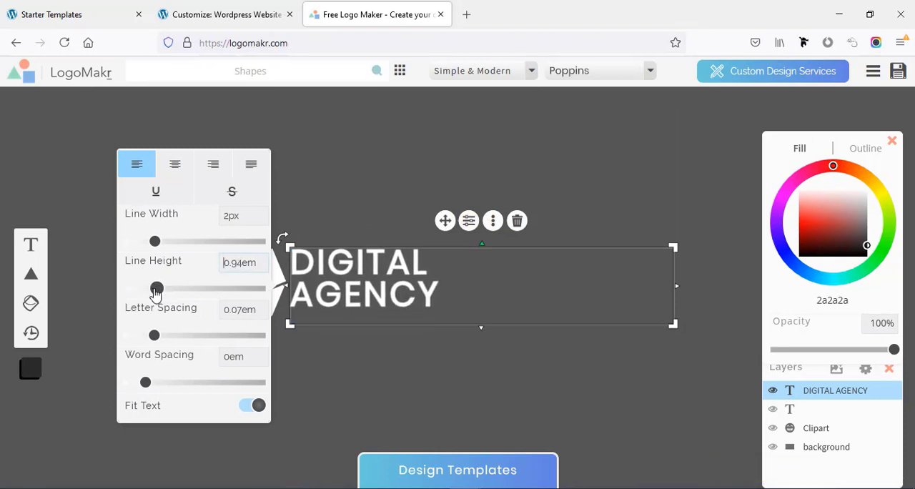
{"action": "double_click", "coordinate": [346, 293]}
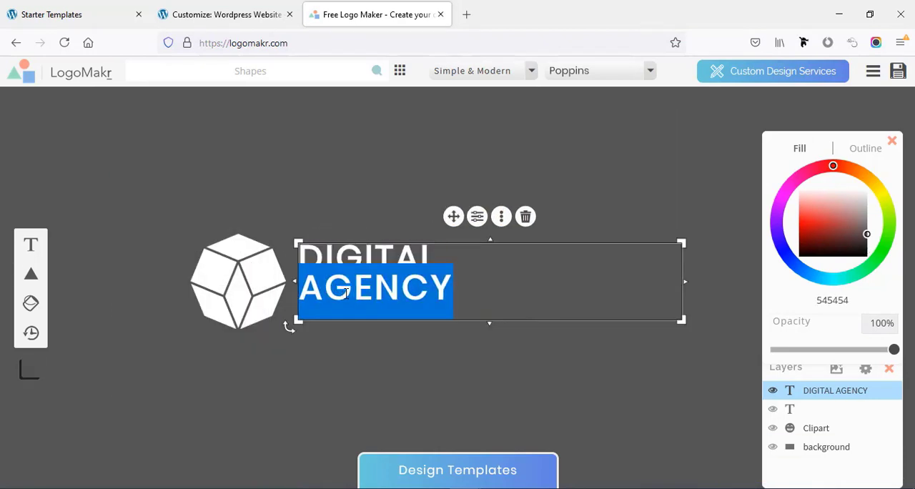
{"action": "double_click", "coordinate": [334, 258]}
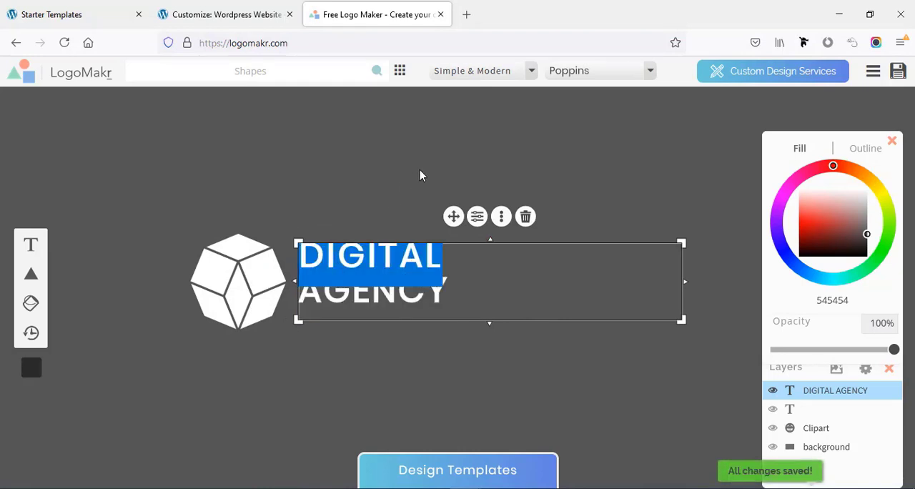
{"action": "left_click", "coordinate": [482, 78]}
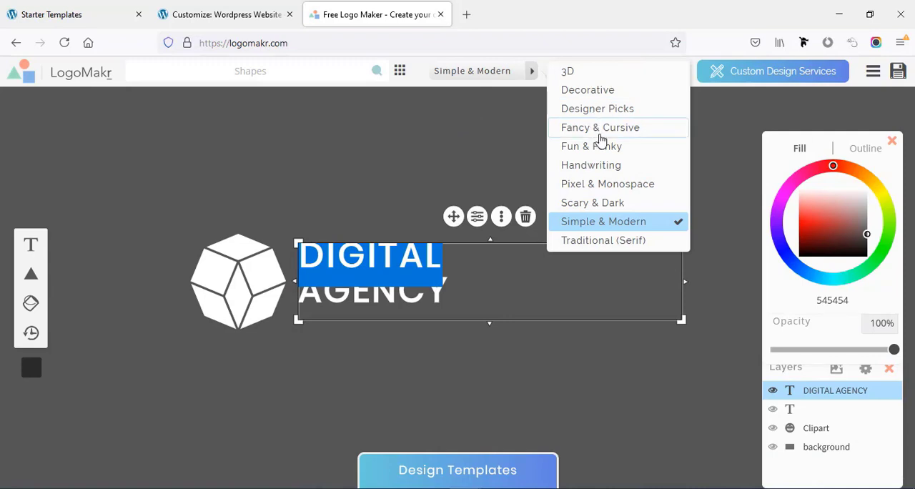
{"action": "left_click", "coordinate": [604, 150]}
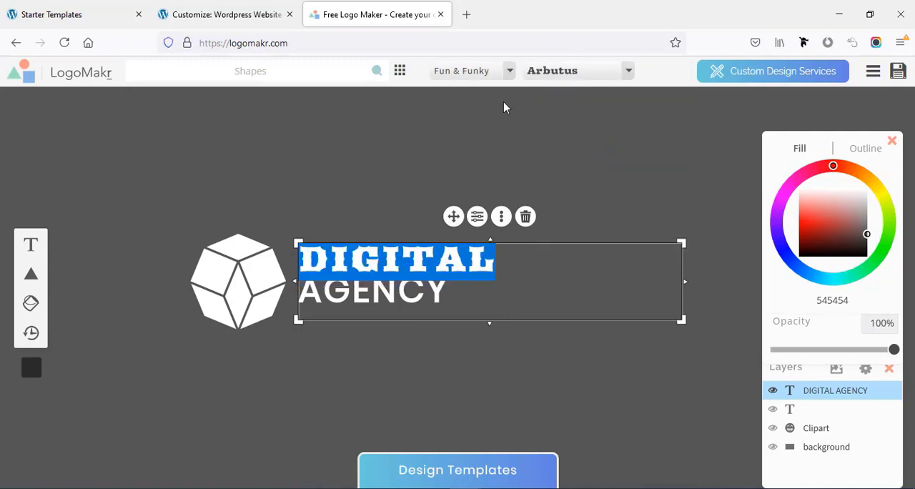
{"action": "left_click", "coordinate": [509, 70]}
{"action": "left_click", "coordinate": [554, 218]}
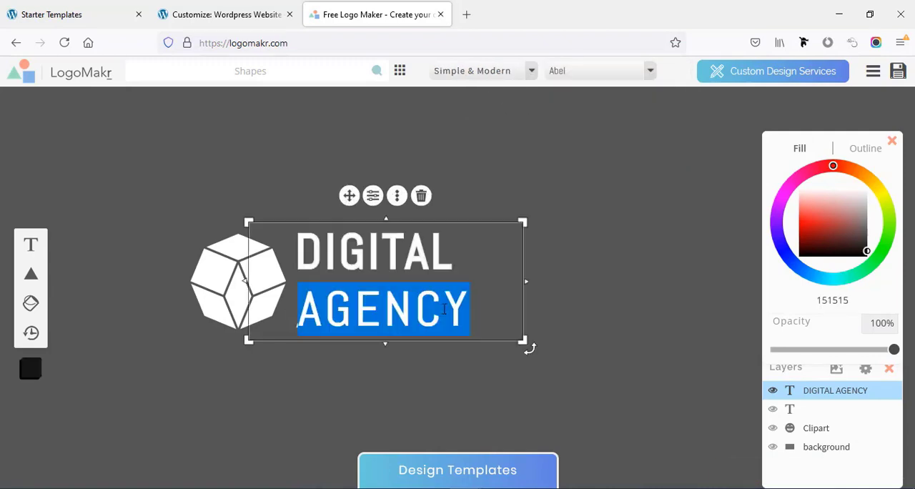
{"action": "triple_click", "coordinate": [444, 310]}
{"action": "left_click", "coordinate": [528, 71]}
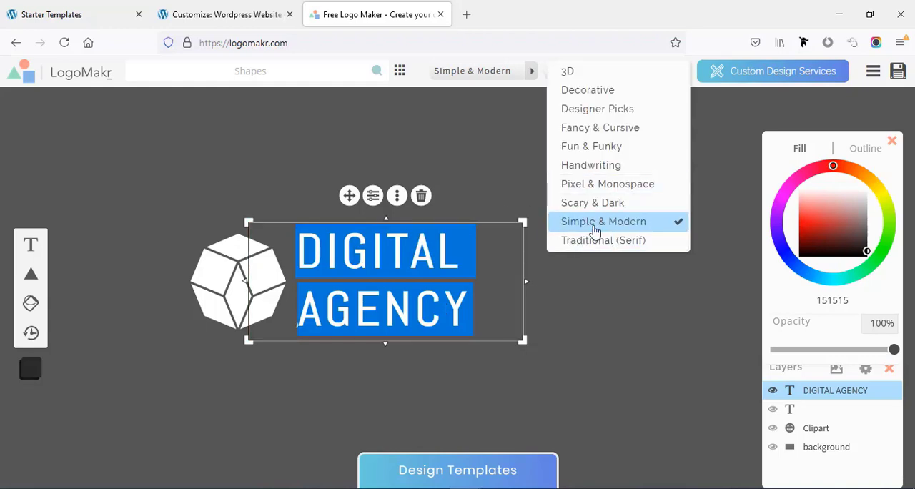
{"action": "left_click", "coordinate": [515, 169]}
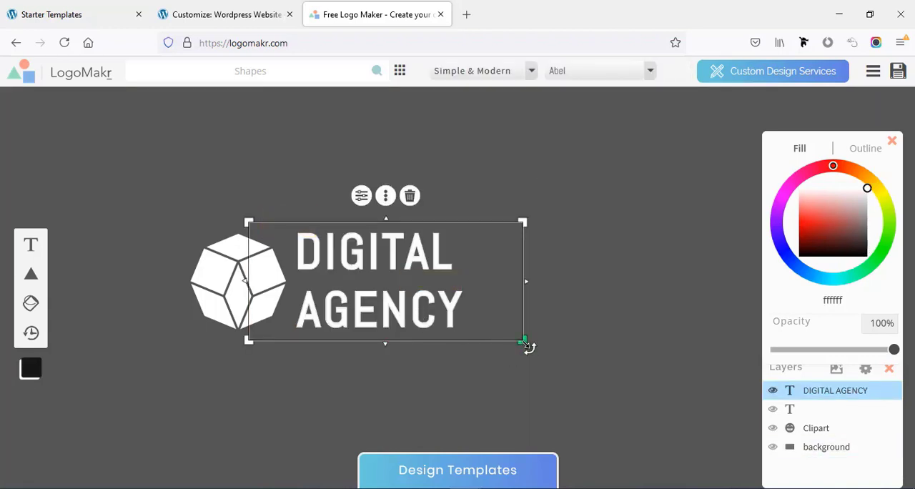
- Shrink the "DIGITAL AGENCY" text, tighten its line height, and fit it close beside the polygon
{"action": "left_click_drag", "start_coordinate": [527, 347], "coordinate": [493, 332]}
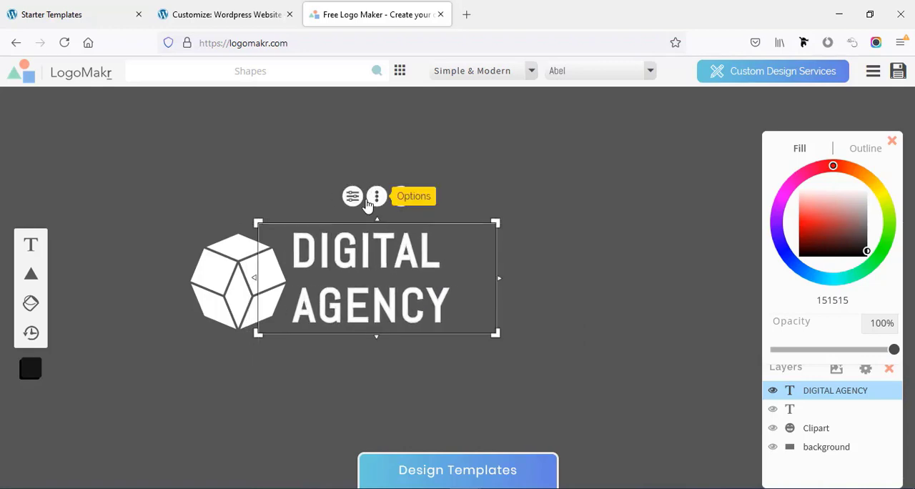
{"action": "left_click", "coordinate": [352, 195]}
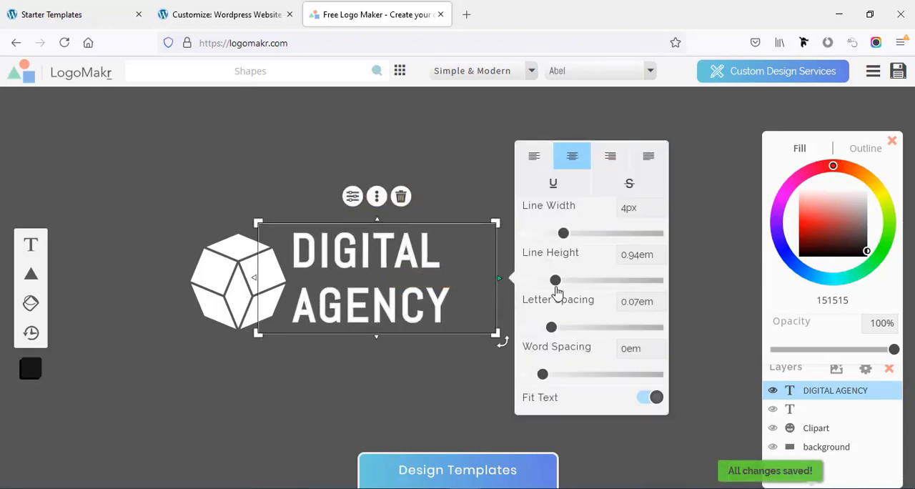
{"action": "left_click_drag", "start_coordinate": [556, 284], "coordinate": [546, 280]}
{"action": "left_click_drag", "start_coordinate": [258, 223], "coordinate": [291, 238]}
{"action": "left_click_drag", "start_coordinate": [373, 321], "coordinate": [359, 313]}
{"action": "left_click", "coordinate": [364, 323]}
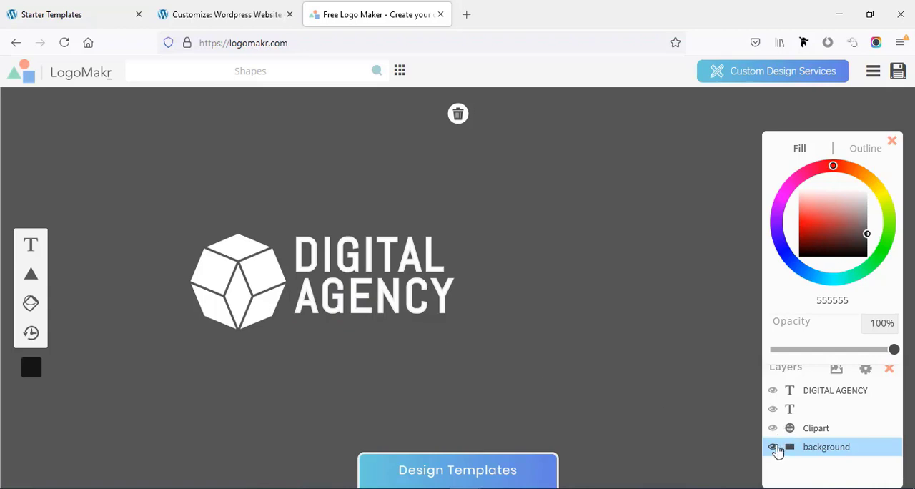
- Hide the background layer and download the logo as a low-resolution PNG file
{"action": "left_click", "coordinate": [773, 447]}
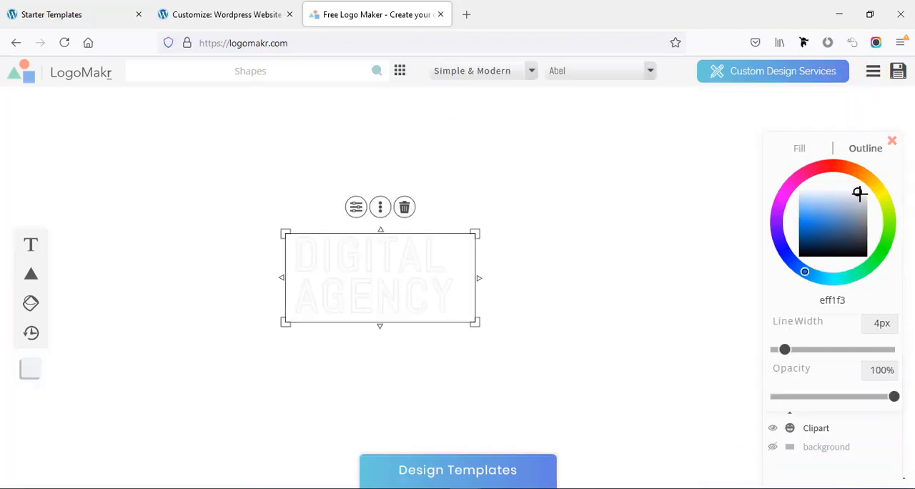
{"action": "left_click_drag", "start_coordinate": [859, 193], "coordinate": [875, 185]}
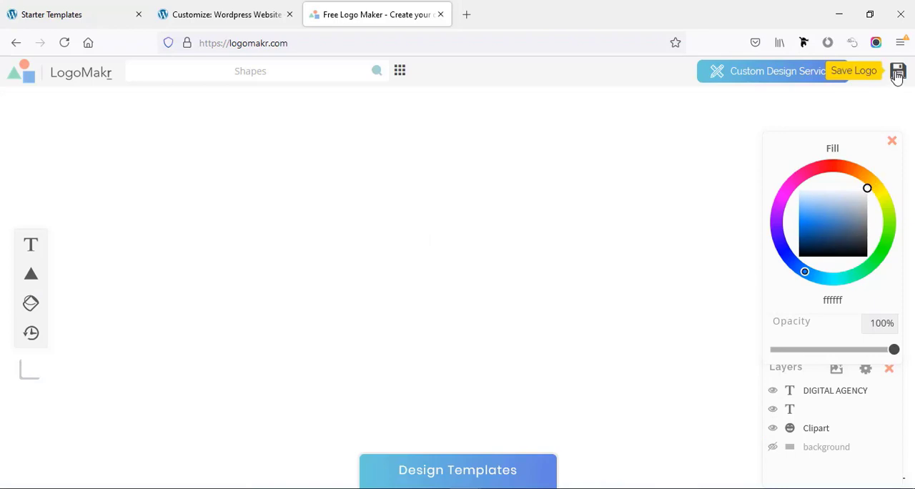
{"action": "left_click", "coordinate": [897, 75]}
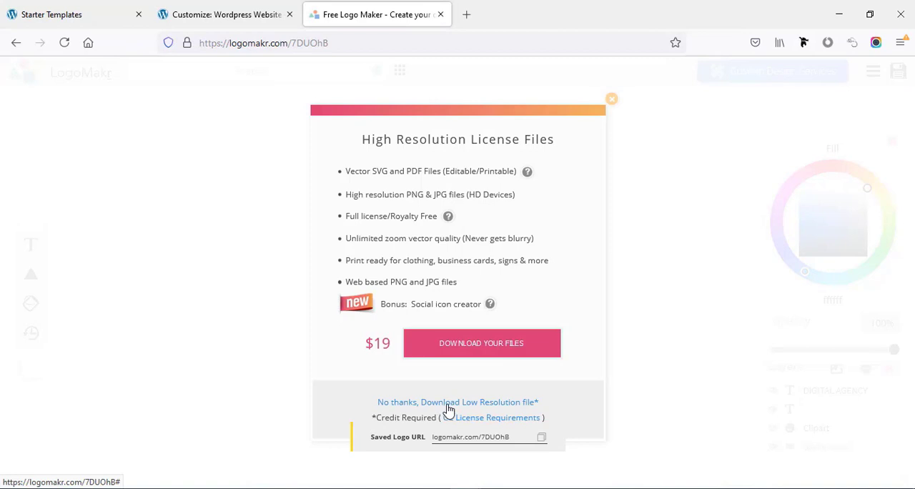
{"action": "left_click", "coordinate": [448, 409]}
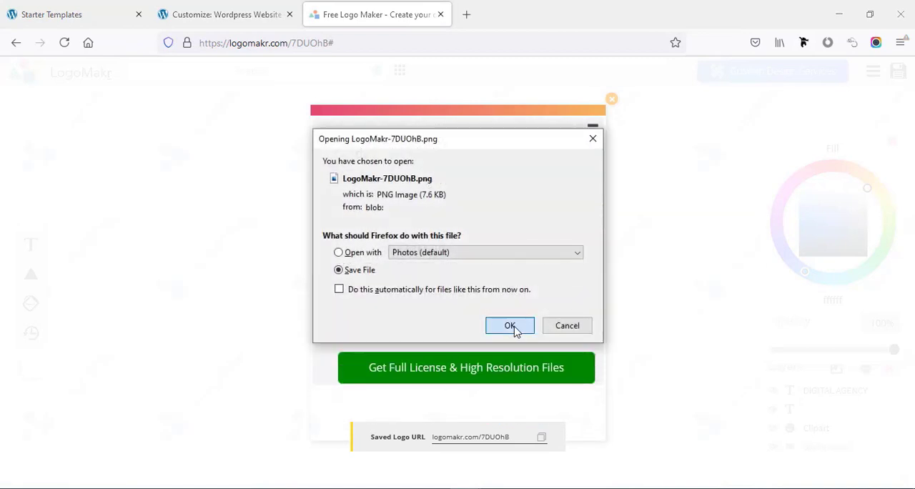
{"action": "left_click", "coordinate": [514, 327]}
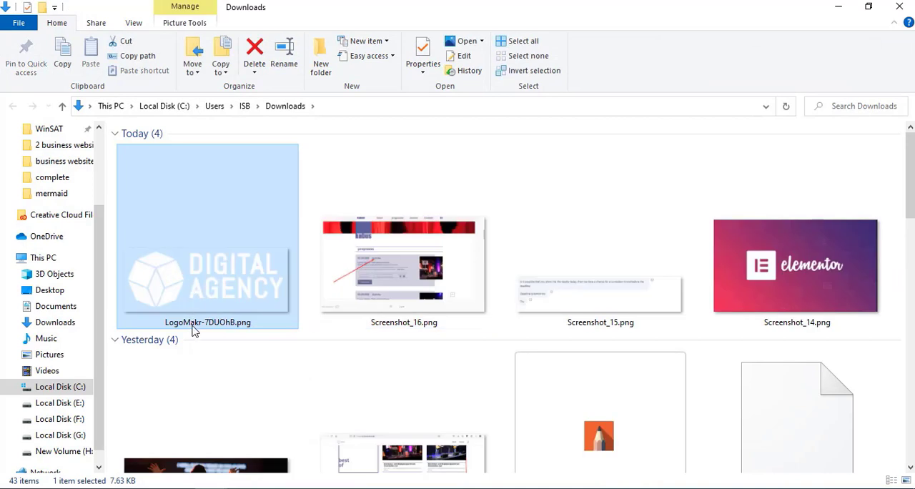
- Rename the downloaded logo file in Downloads to "logo", accepting the name "logo (2).png"
{"action": "left_click", "coordinate": [192, 324]}
{"action": "type", "text": "logo"}
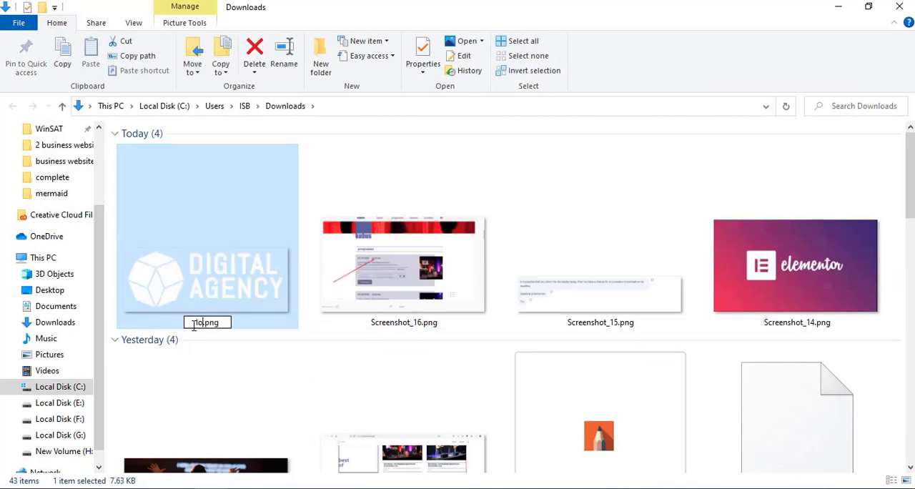
{"action": "key", "text": "Return"}
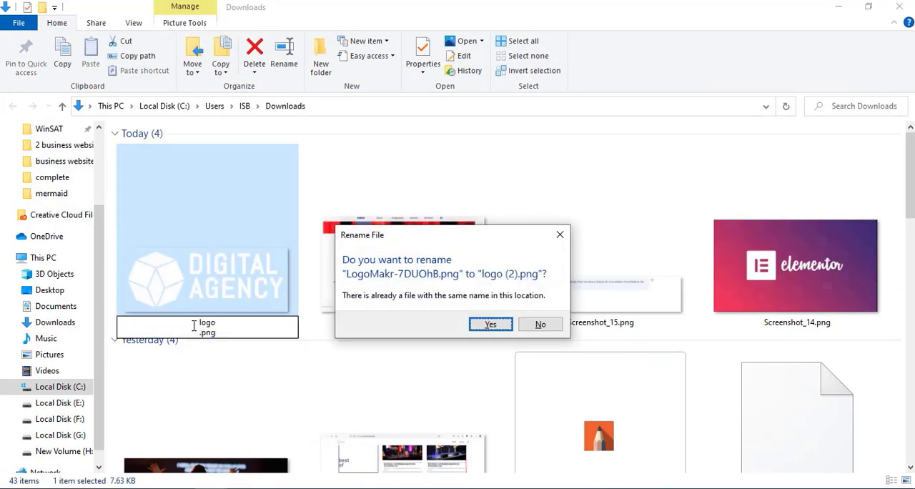
{"action": "left_click", "coordinate": [495, 323]}
- Switch to the WordPress Customizer, upload "logo (2).png" from Downloads and use it as the transparent header's logo
{"action": "key", "text": "alt+Tab"}
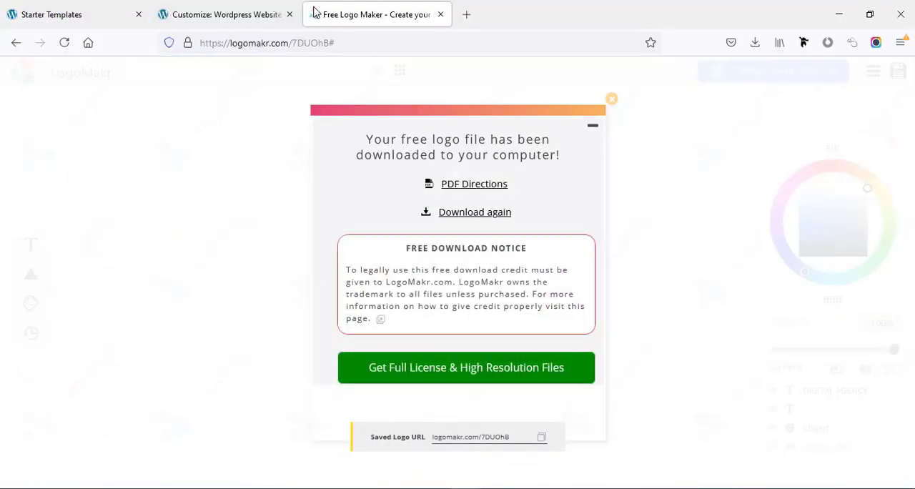
{"action": "left_click", "coordinate": [255, 14]}
{"action": "left_click", "coordinate": [46, 123]}
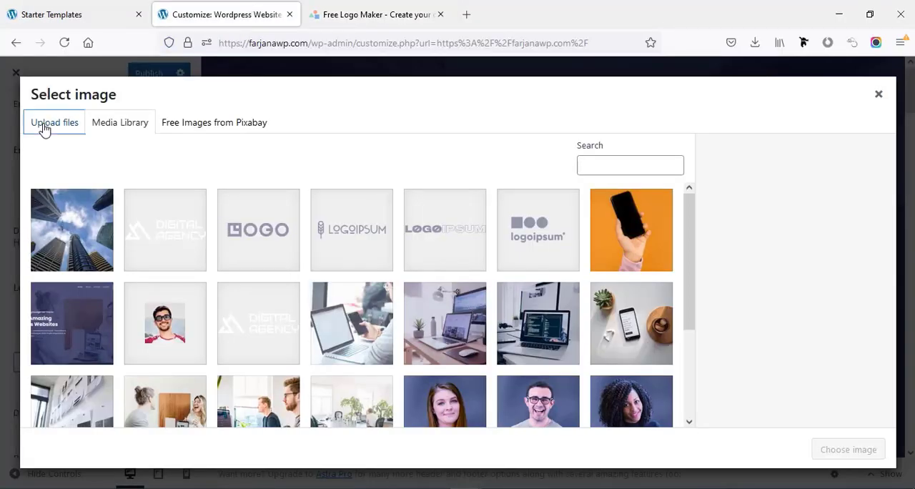
{"action": "left_click", "coordinate": [442, 295]}
{"action": "left_click", "coordinate": [176, 152]}
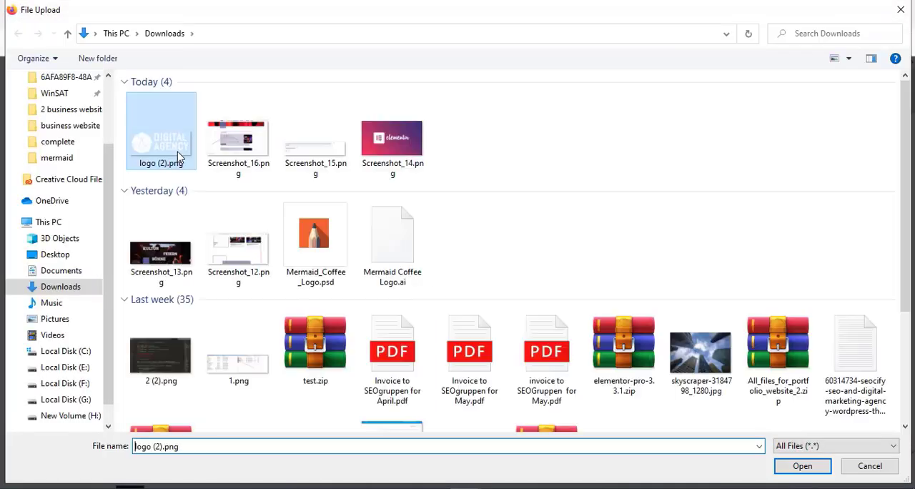
{"action": "left_click", "coordinate": [802, 468]}
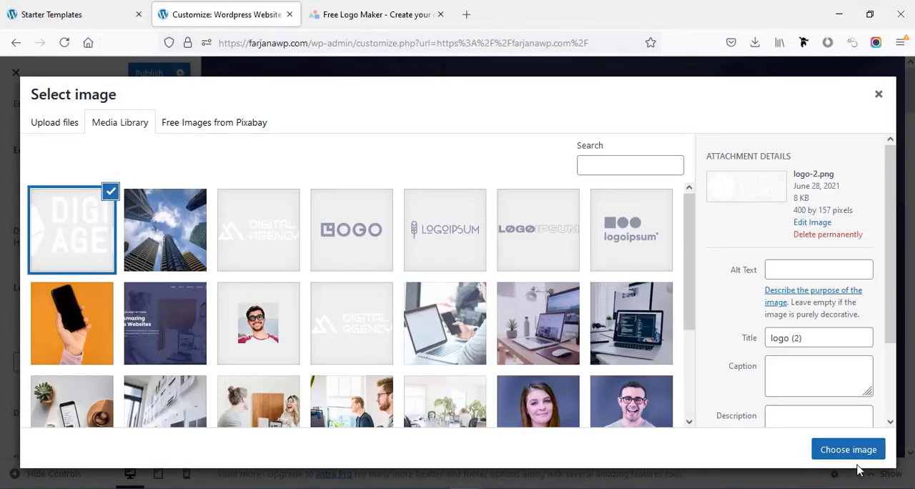
{"action": "left_click", "coordinate": [848, 450]}
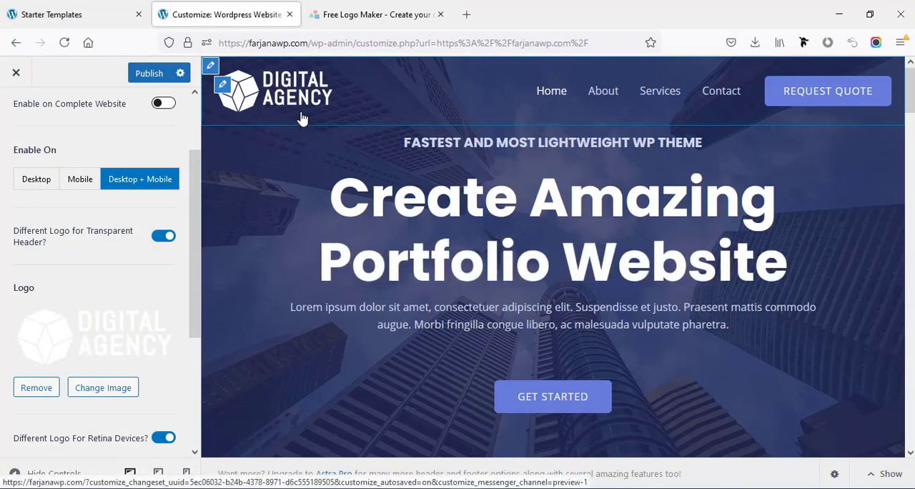
- Replace the transparent header's retina logo with the uploaded logo-2.png image
{"action": "scroll", "coordinate": [114, 383], "scroll_direction": "down", "scroll_amount": 1}
{"action": "scroll", "coordinate": [114, 383], "scroll_direction": "down", "scroll_amount": 3}
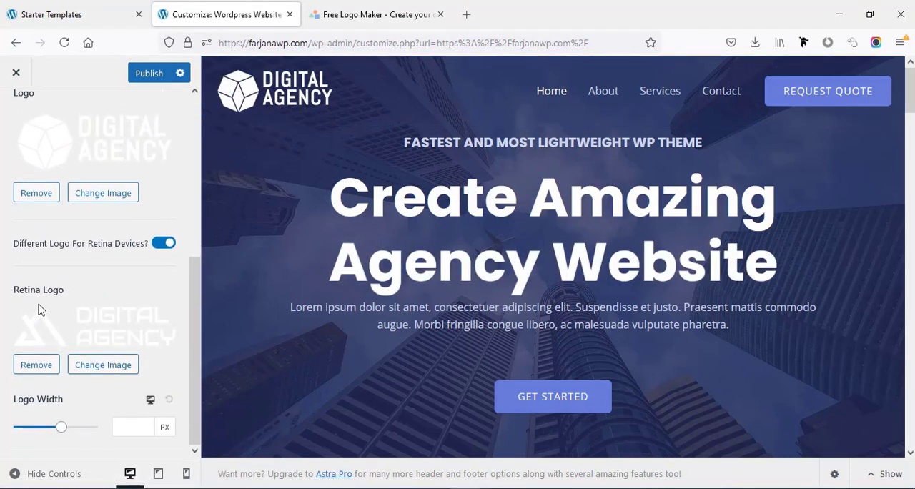
{"action": "left_click", "coordinate": [104, 369]}
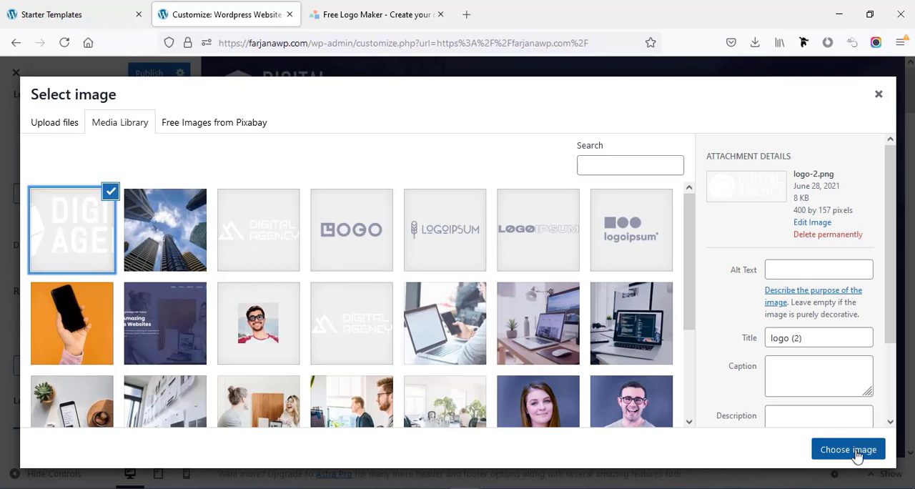
{"action": "left_click", "coordinate": [848, 449]}
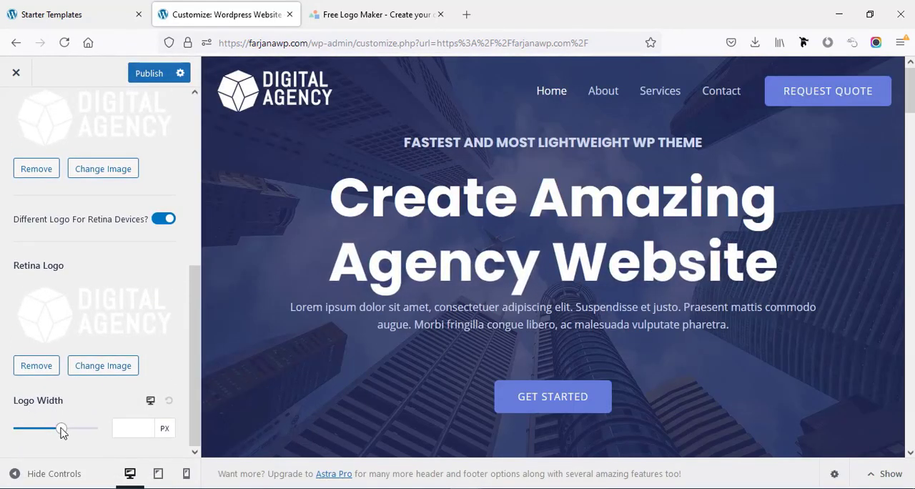
- Try a logo width of 171 px for the transparent header and reset it to the default
{"action": "mouse_move", "coordinate": [43, 436]}
{"action": "left_mouse_down"}
{"action": "mouse_move", "coordinate": [61, 435]}
{"action": "mouse_move", "coordinate": [40, 438]}
{"action": "left_mouse_up"}
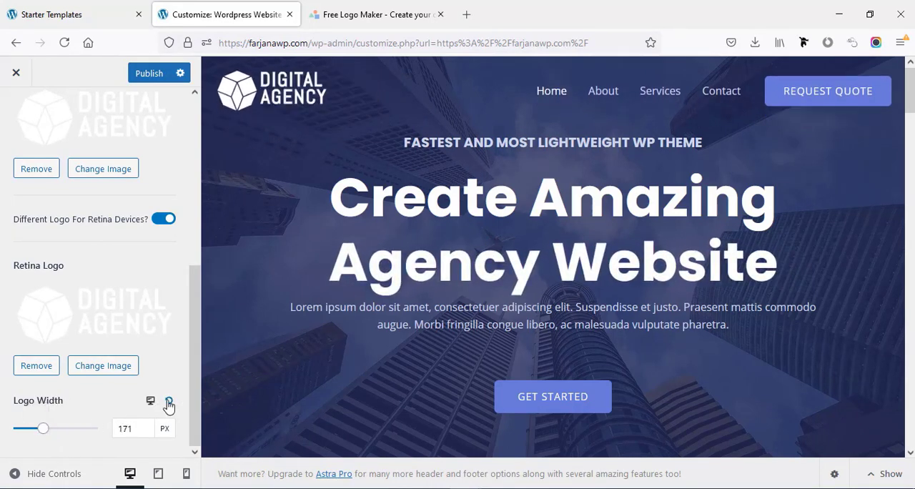
{"action": "left_click", "coordinate": [169, 402]}
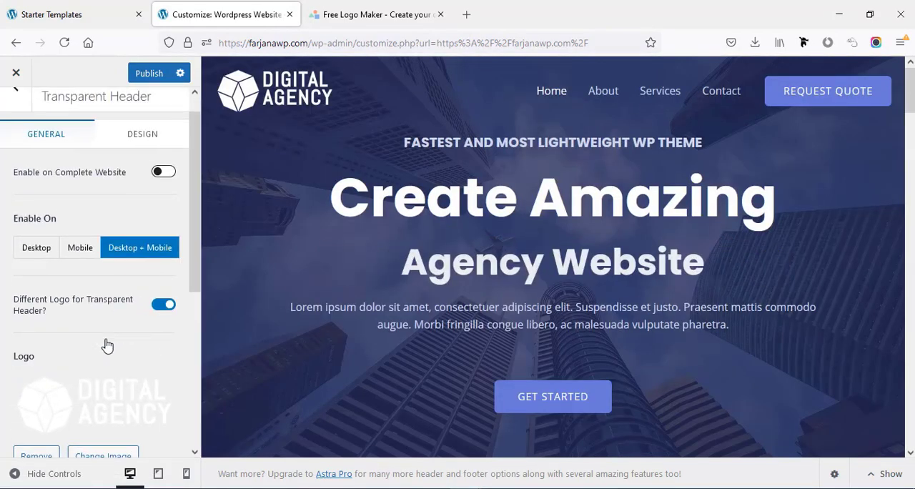
- Try a dark red background overlay in the transparent header's design settings and reset it
{"action": "left_click", "coordinate": [150, 137]}
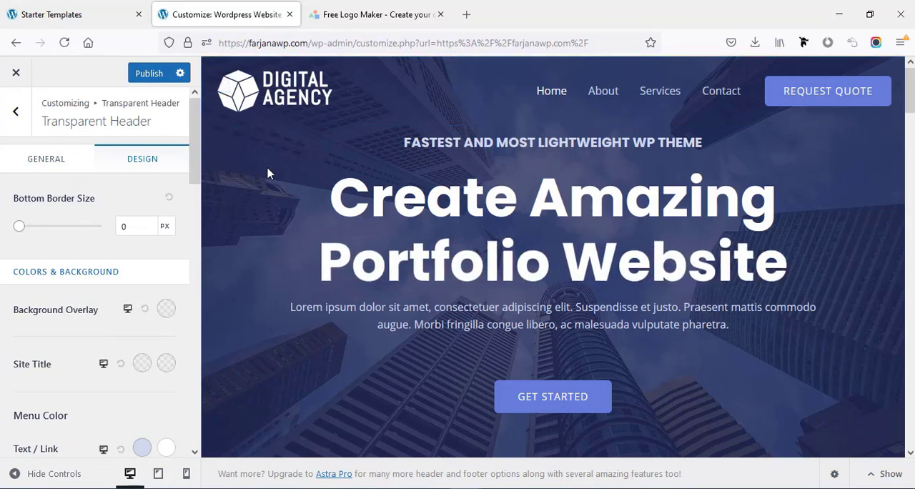
{"action": "left_click", "coordinate": [166, 308]}
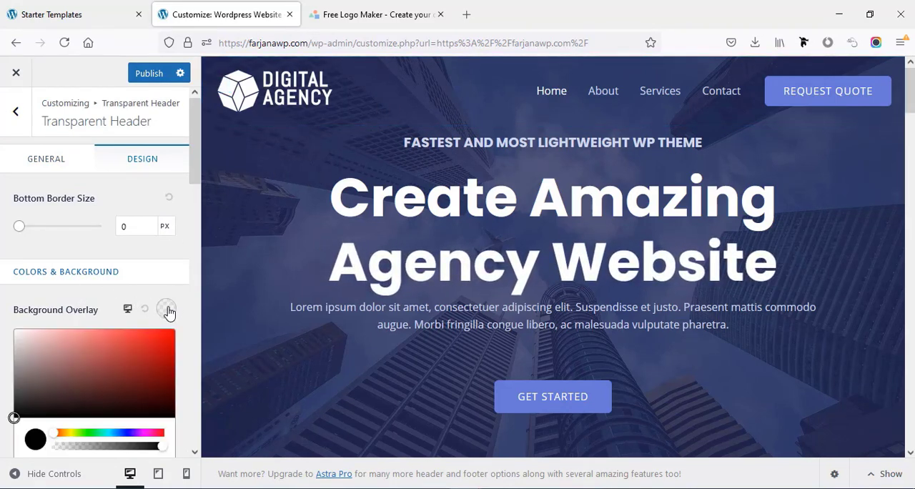
{"action": "left_click", "coordinate": [140, 362]}
{"action": "mouse_move", "coordinate": [139, 362]}
{"action": "left_mouse_down"}
{"action": "mouse_move", "coordinate": [149, 375]}
{"action": "mouse_move", "coordinate": [117, 360]}
{"action": "mouse_move", "coordinate": [143, 399]}
{"action": "mouse_move", "coordinate": [125, 401]}
{"action": "left_mouse_up"}
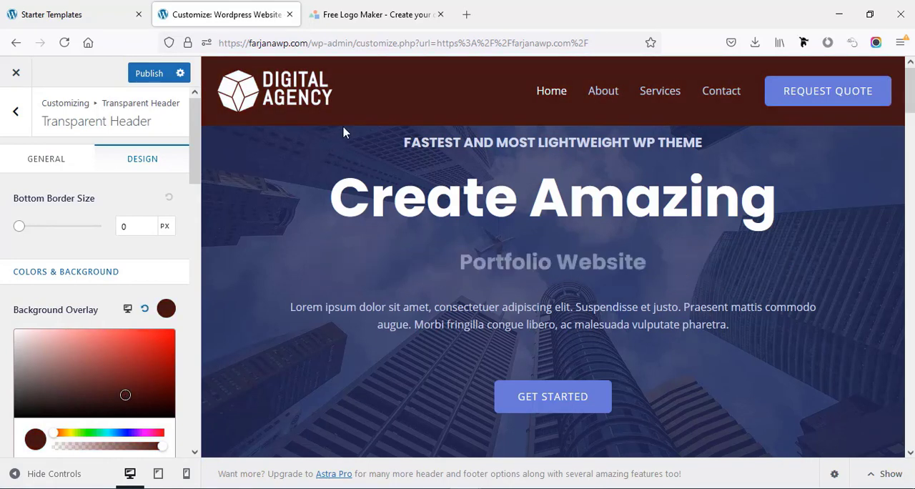
{"action": "left_click", "coordinate": [144, 310]}
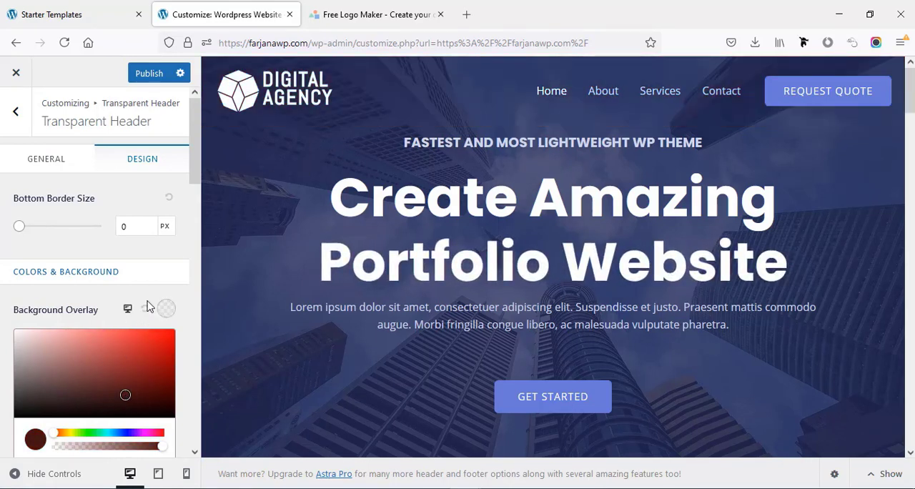
{"action": "left_click", "coordinate": [148, 285]}
- Change the transparent header's normal menu text/link color to purple #841daf
{"action": "scroll", "coordinate": [33, 348], "scroll_direction": "down", "scroll_amount": 3}
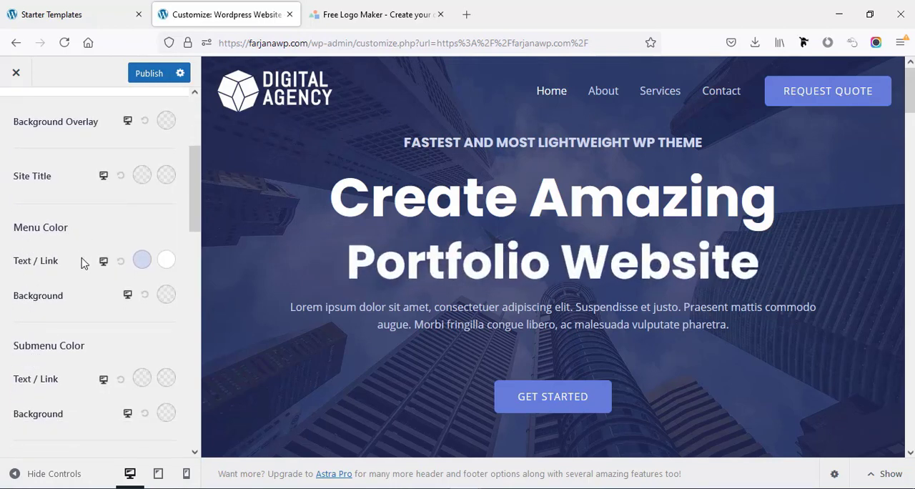
{"action": "left_click", "coordinate": [142, 262]}
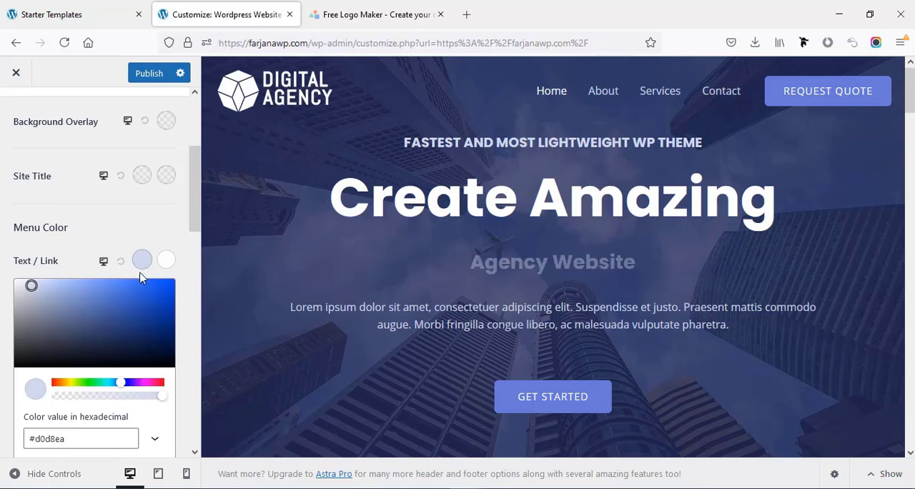
{"action": "left_click_drag", "start_coordinate": [41, 333], "coordinate": [149, 305]}
{"action": "left_click_drag", "start_coordinate": [141, 388], "coordinate": [138, 383]}
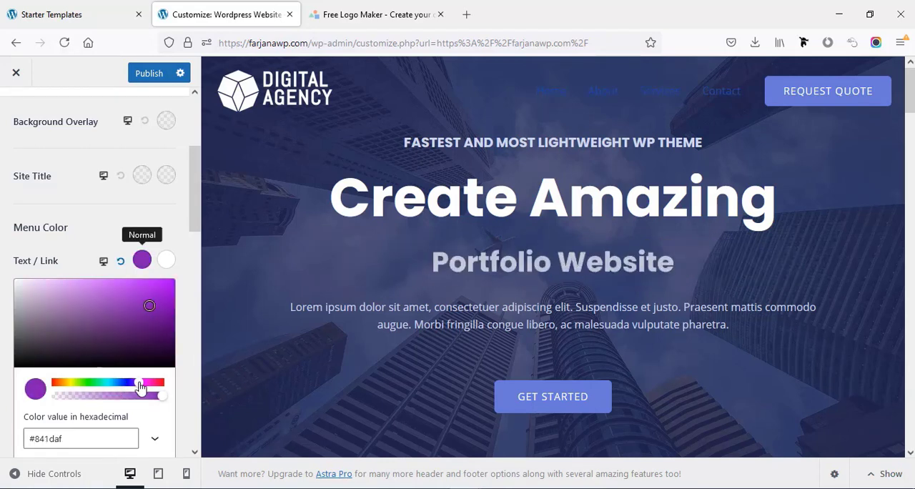
- Try white #ffffff for the transparent header's normal menu text/link color and reset it to the default
{"action": "left_click_drag", "start_coordinate": [150, 336], "coordinate": [21, 282]}
{"action": "left_click", "coordinate": [166, 260]}
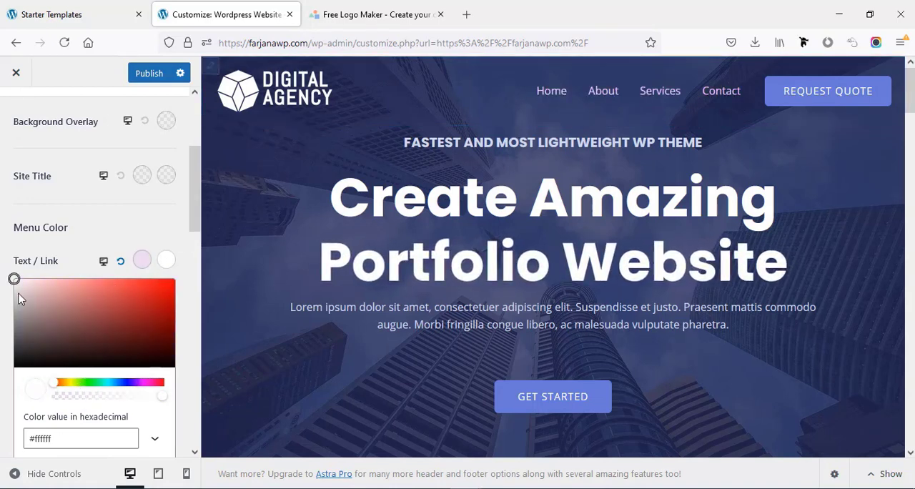
{"action": "left_click", "coordinate": [121, 261]}
{"action": "scroll", "coordinate": [119, 320], "scroll_direction": "up", "scroll_amount": 3}
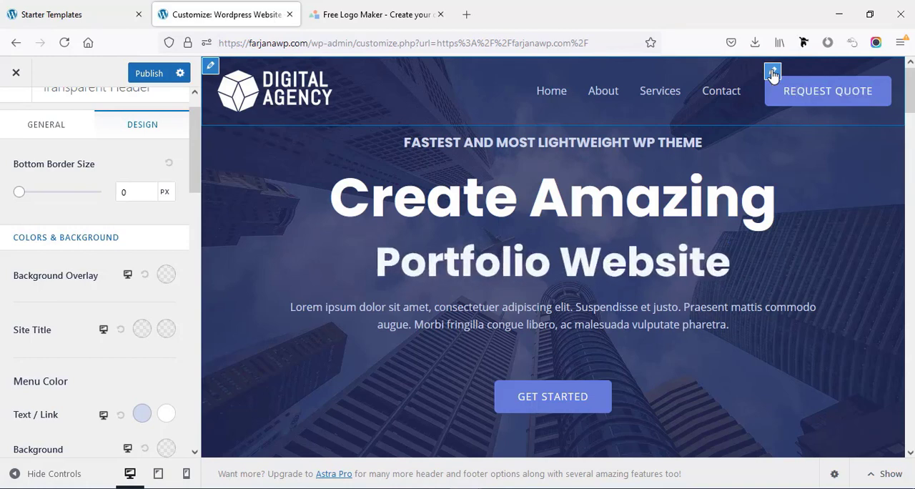
- Open the header's Request Quote button settings and examine its text, link and link rel fields
{"action": "left_click", "coordinate": [772, 71]}
{"action": "left_click", "coordinate": [32, 223]}
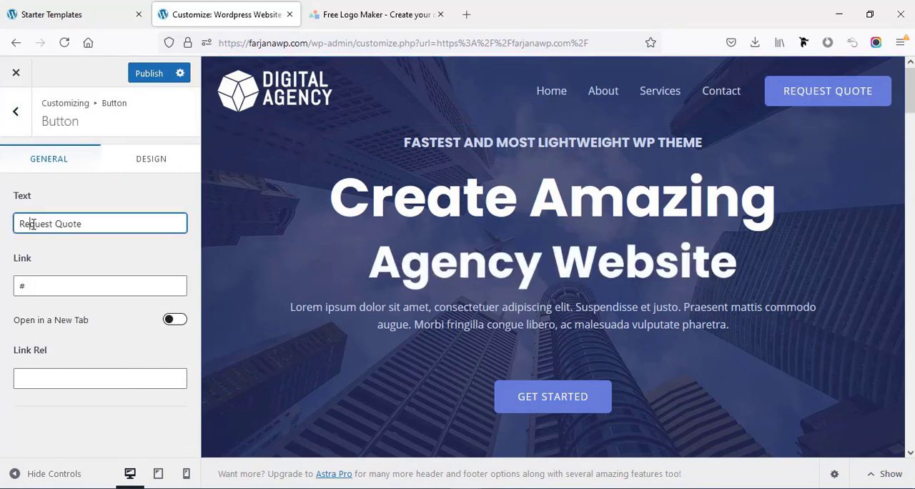
{"action": "left_click_drag", "start_coordinate": [55, 225], "coordinate": [112, 226]}
{"action": "left_click", "coordinate": [63, 268]}
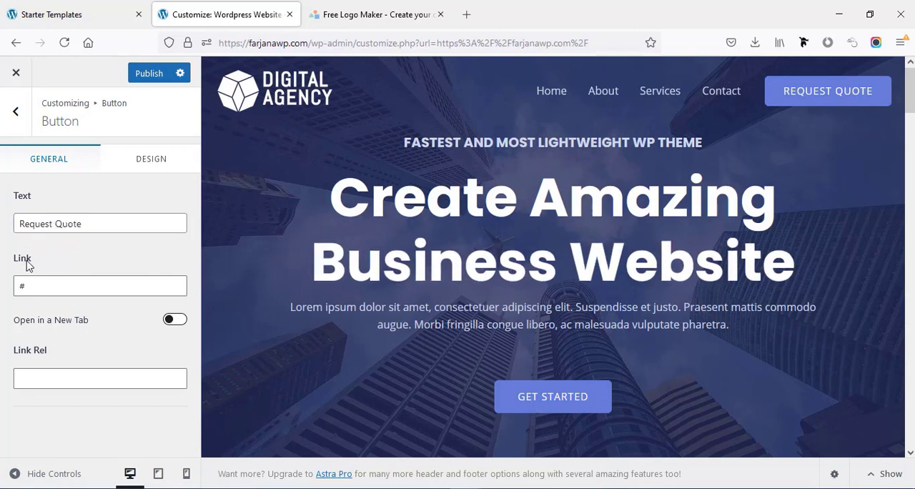
{"action": "left_click", "coordinate": [35, 286]}
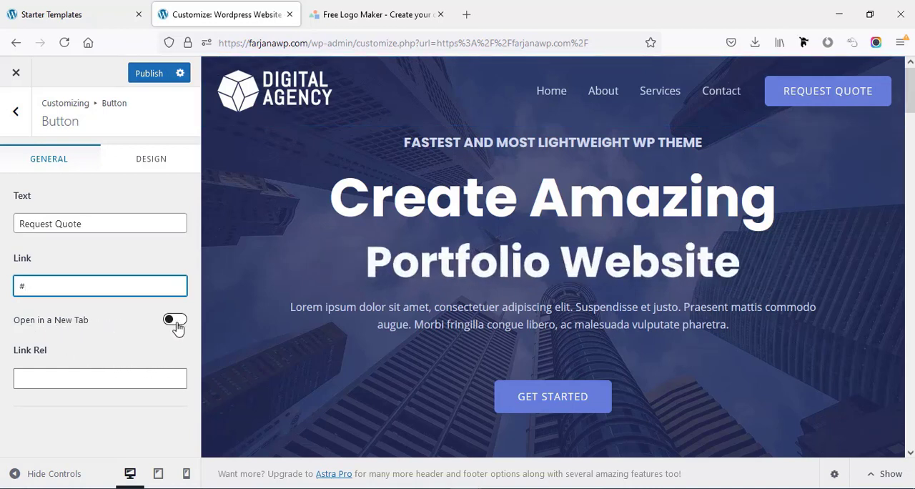
{"action": "left_click", "coordinate": [68, 379]}
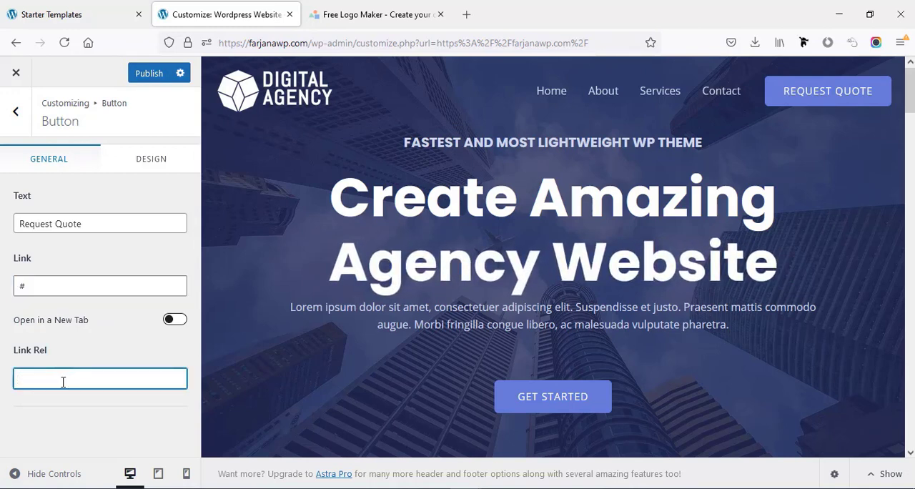
- Set the Request Quote button's border radius to 0 px and review its font size, padding and margin settings
{"action": "left_click", "coordinate": [153, 168]}
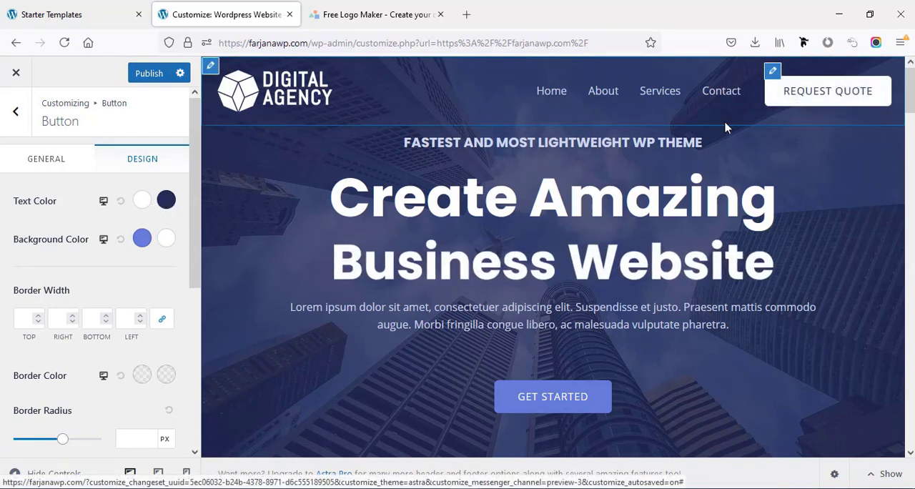
{"action": "scroll", "coordinate": [123, 298], "scroll_direction": "down", "scroll_amount": 1}
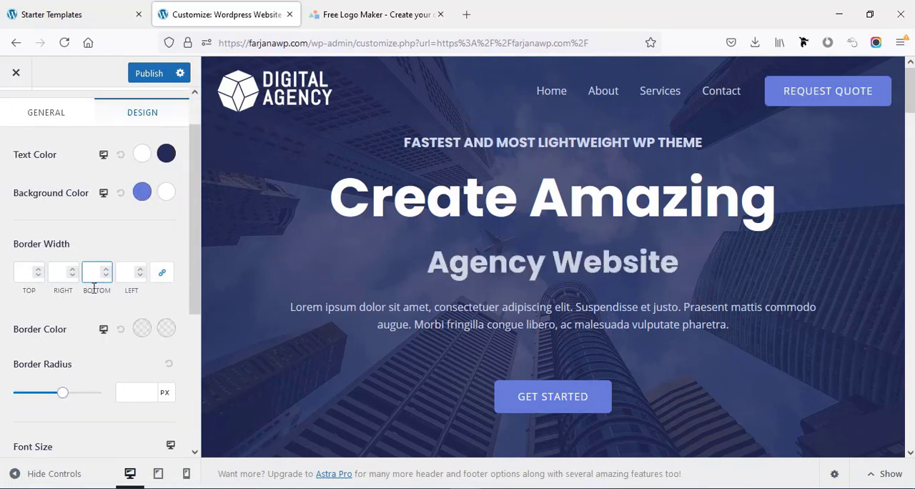
{"action": "scroll", "coordinate": [43, 320], "scroll_direction": "down", "scroll_amount": 2}
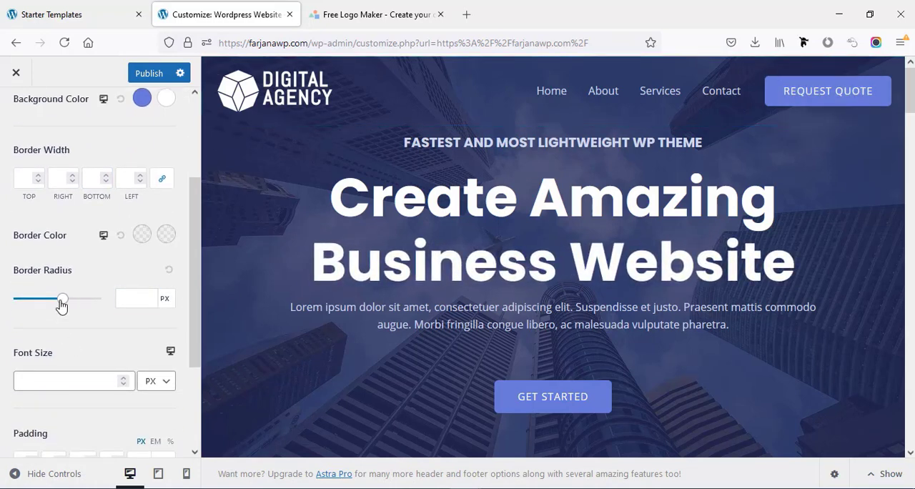
{"action": "left_click_drag", "start_coordinate": [62, 305], "coordinate": [2, 307]}
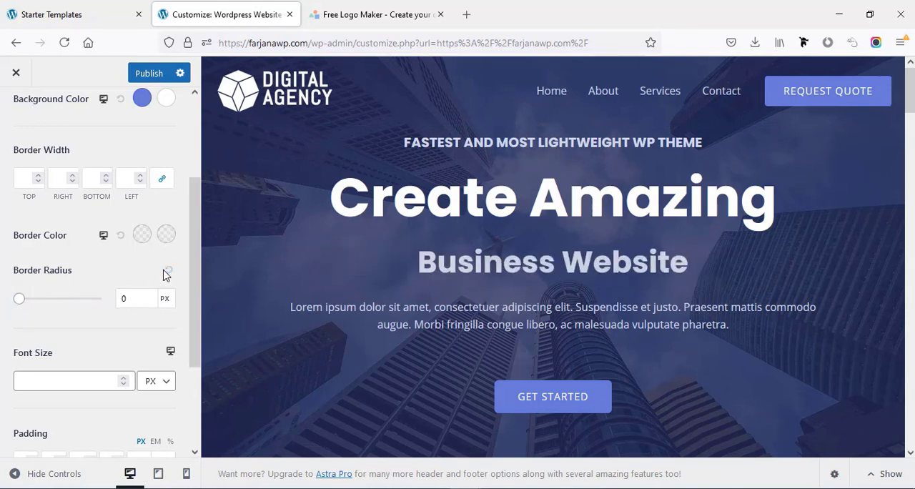
{"action": "scroll", "coordinate": [107, 291], "scroll_direction": "down", "scroll_amount": 2}
{"action": "left_click", "coordinate": [103, 292]}
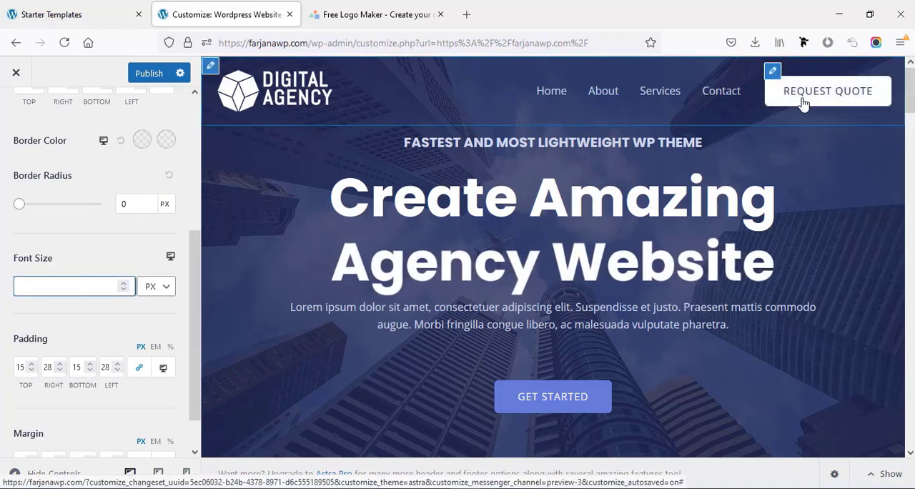
{"action": "scroll", "coordinate": [57, 321], "scroll_direction": "down", "scroll_amount": 1}
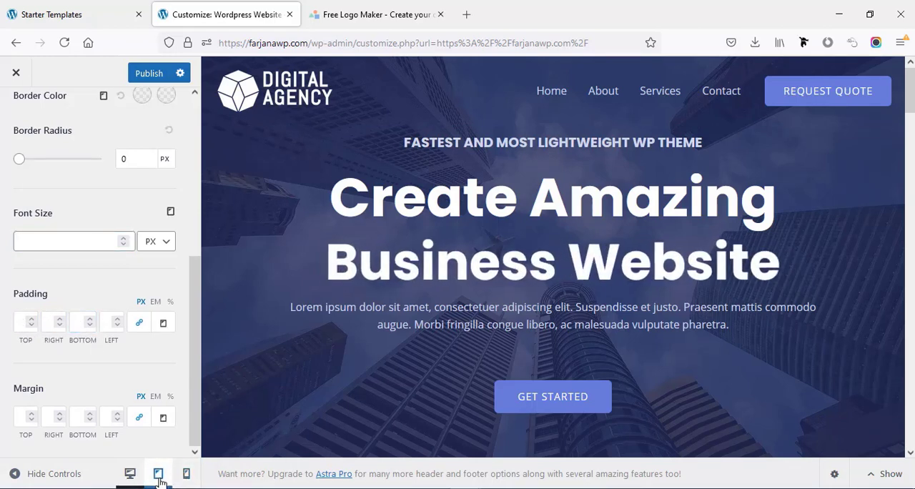
- In the tablet preview, try the bold-line and three-dot icons for the header's toggle button and return to the thin-line icon
{"action": "left_click", "coordinate": [159, 480]}
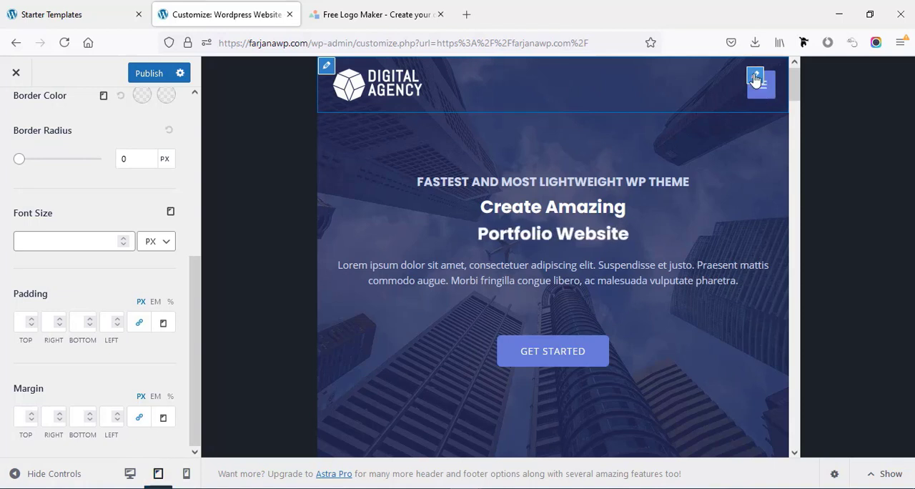
{"action": "left_click", "coordinate": [755, 78]}
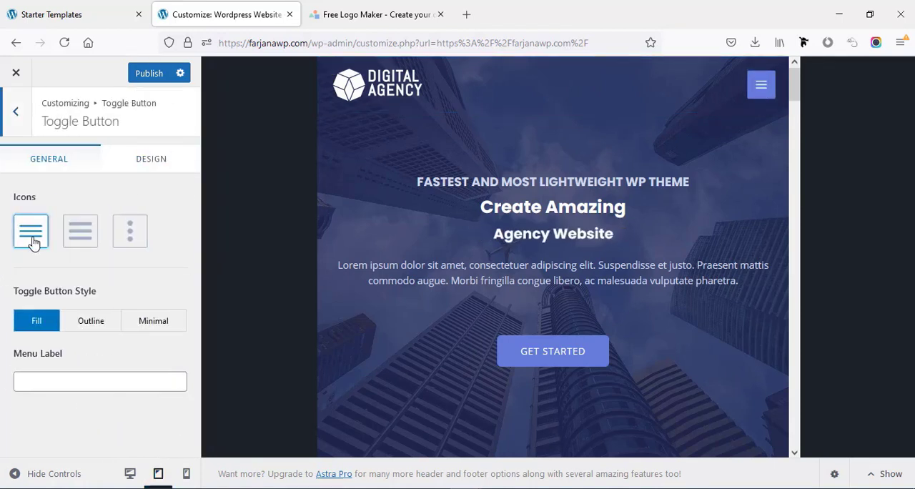
{"action": "left_click", "coordinate": [83, 243]}
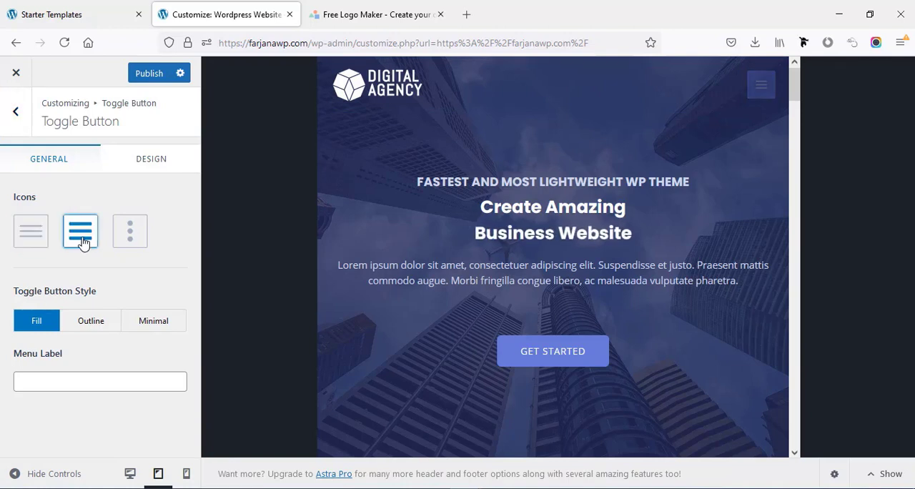
{"action": "left_click", "coordinate": [125, 242]}
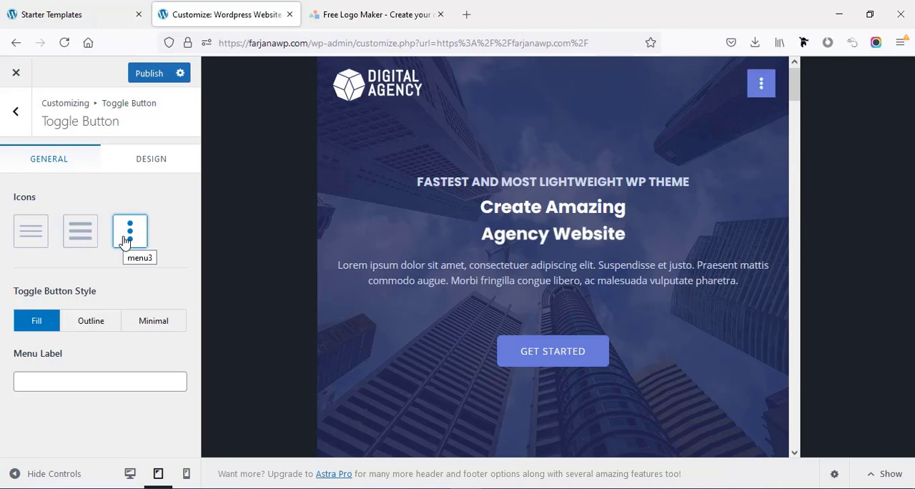
{"action": "left_click", "coordinate": [41, 243]}
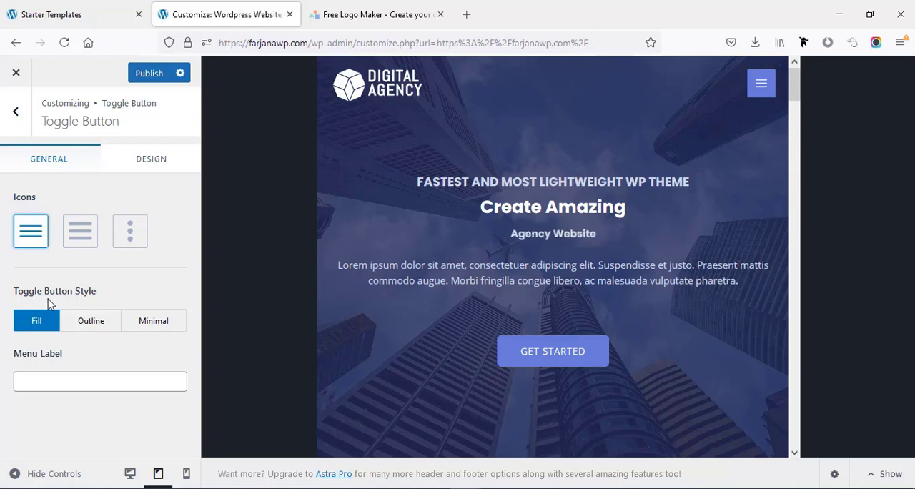
- Try the Outline and Minimal toggle button styles, using Outline with the menu label "Menu"
{"action": "left_click", "coordinate": [93, 323]}
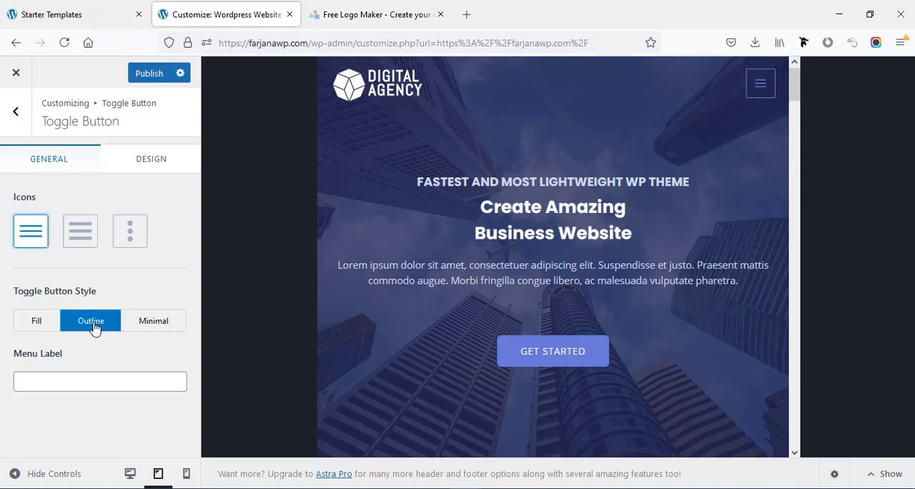
{"action": "left_click", "coordinate": [148, 330]}
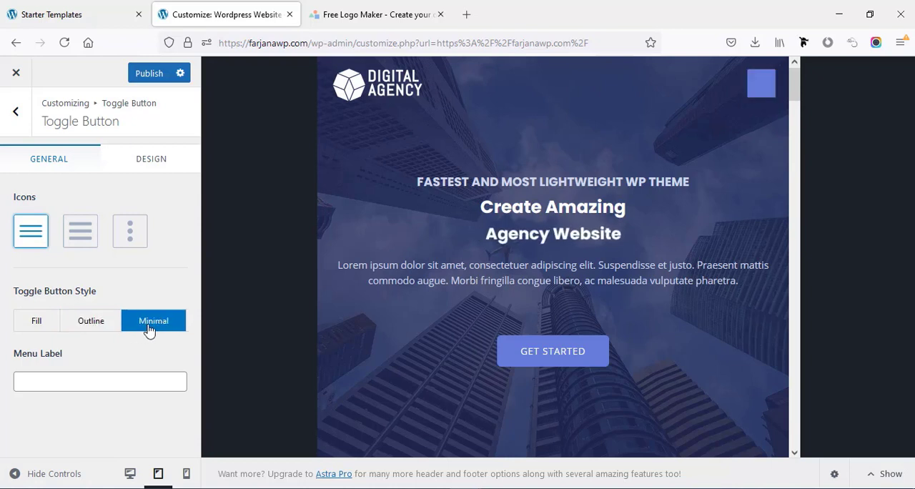
{"action": "left_click", "coordinate": [54, 380]}
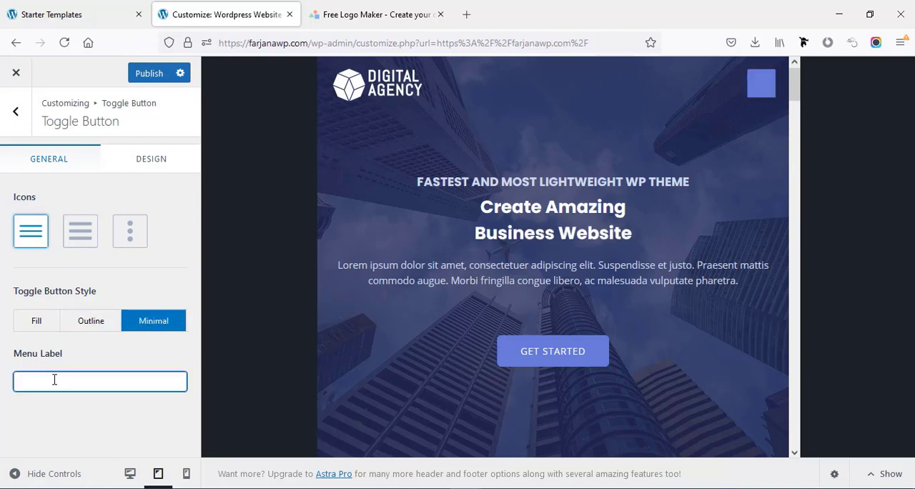
{"action": "type", "text": "Menu"}
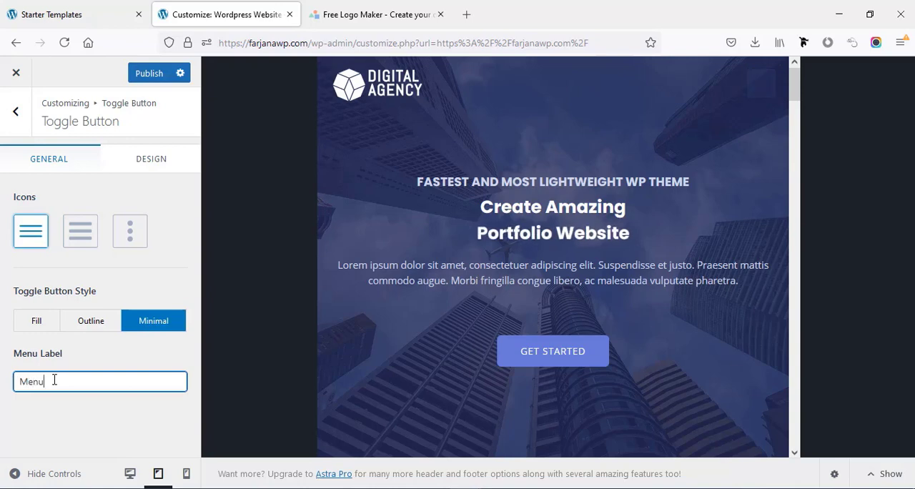
{"action": "left_click", "coordinate": [90, 320]}
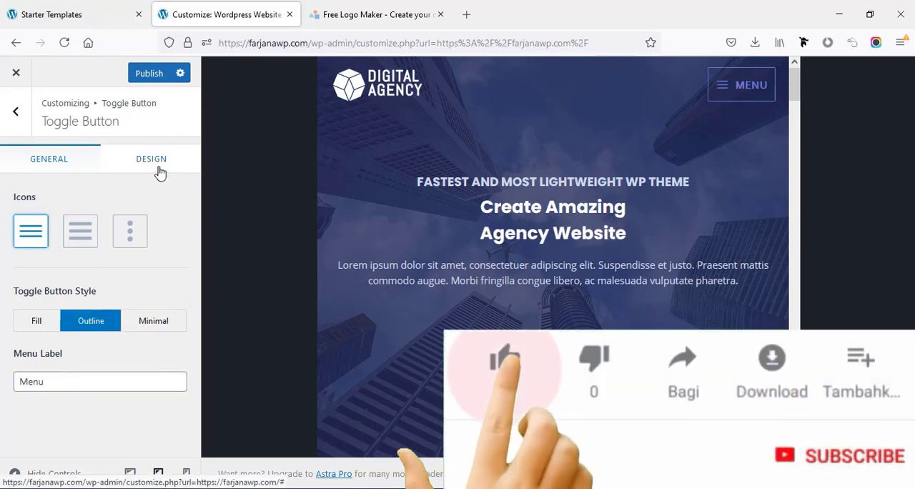
- Examine the toggle button's design settings for icon, border, font size and margin
{"action": "left_click", "coordinate": [152, 159]}
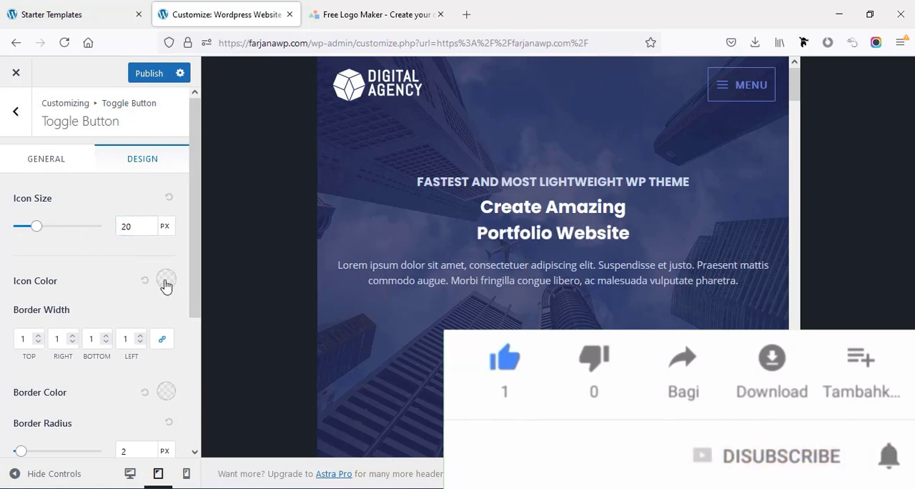
{"action": "scroll", "coordinate": [118, 250], "scroll_direction": "down", "scroll_amount": 3}
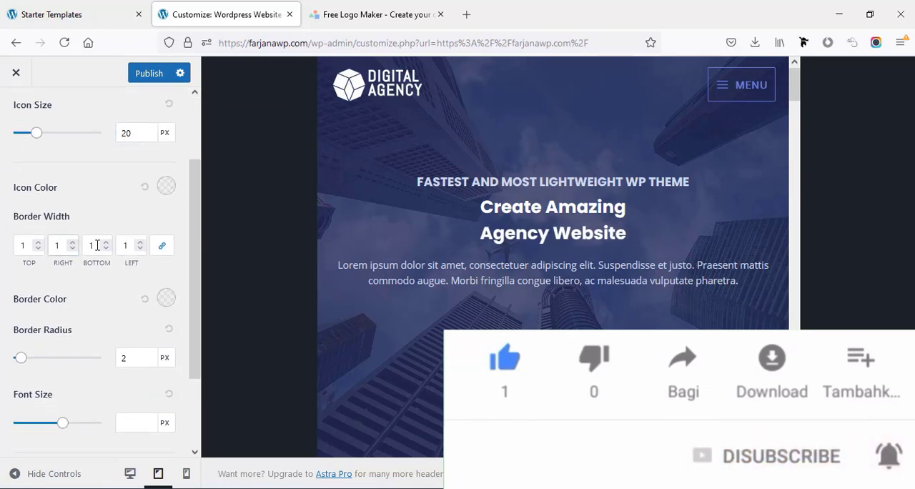
{"action": "scroll", "coordinate": [107, 293], "scroll_direction": "down", "scroll_amount": 3}
{"action": "scroll", "coordinate": [100, 320], "scroll_direction": "down", "scroll_amount": 1}
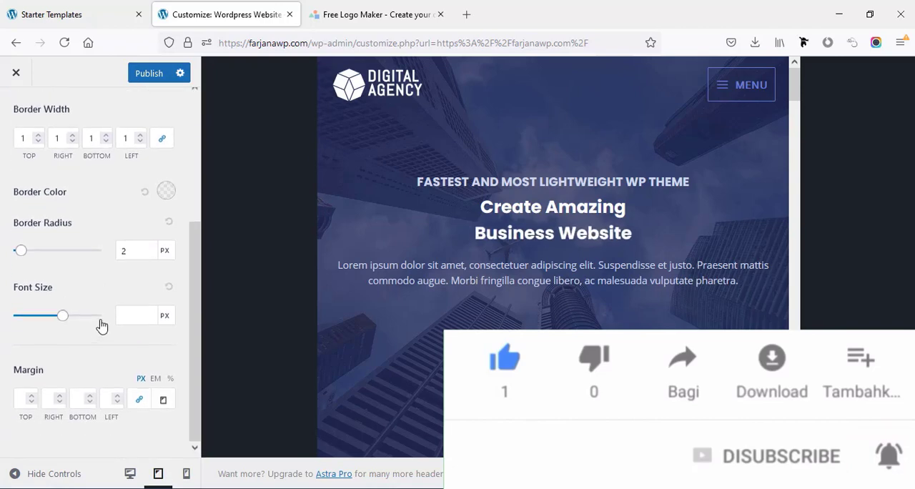
{"action": "scroll", "coordinate": [98, 325], "scroll_direction": "up", "scroll_amount": 5}
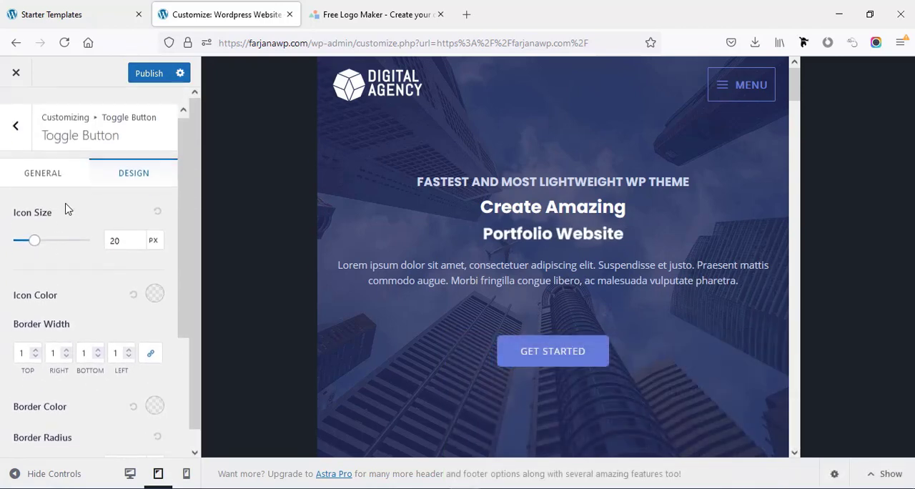
- Restore the toggle button to the Fill style with an empty menu label and publish the changes
{"action": "left_click", "coordinate": [50, 169]}
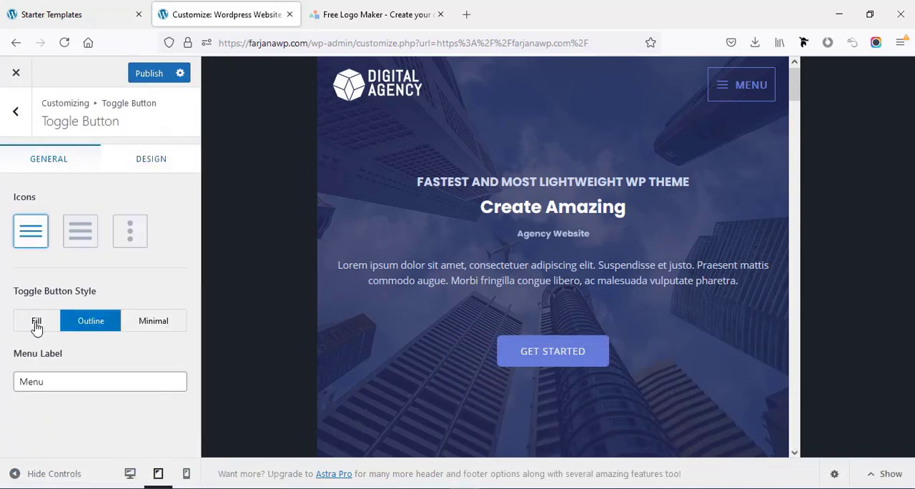
{"action": "left_click", "coordinate": [45, 384]}
{"action": "key", "text": "BackSpace"}
{"action": "key", "text": "BackSpace"}
{"action": "key", "text": "BackSpace"}
{"action": "key", "text": "BackSpace"}
{"action": "left_click", "coordinate": [37, 321]}
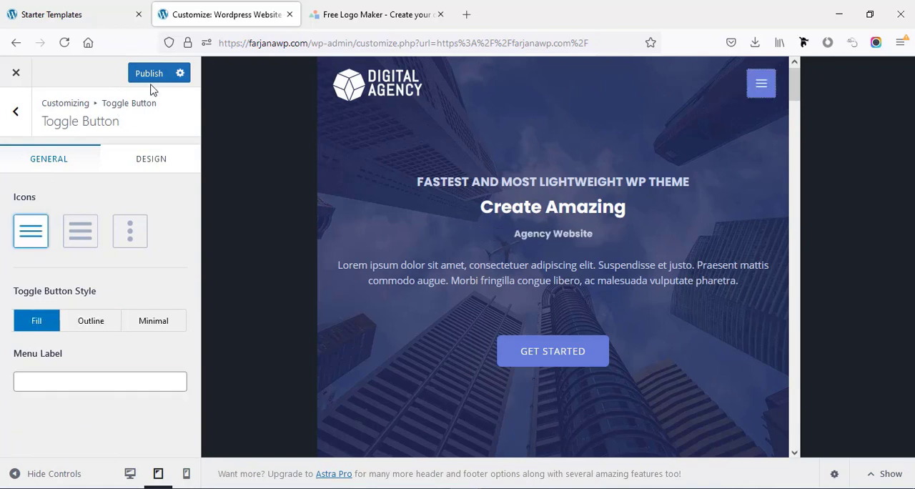
{"action": "left_click", "coordinate": [148, 74]}
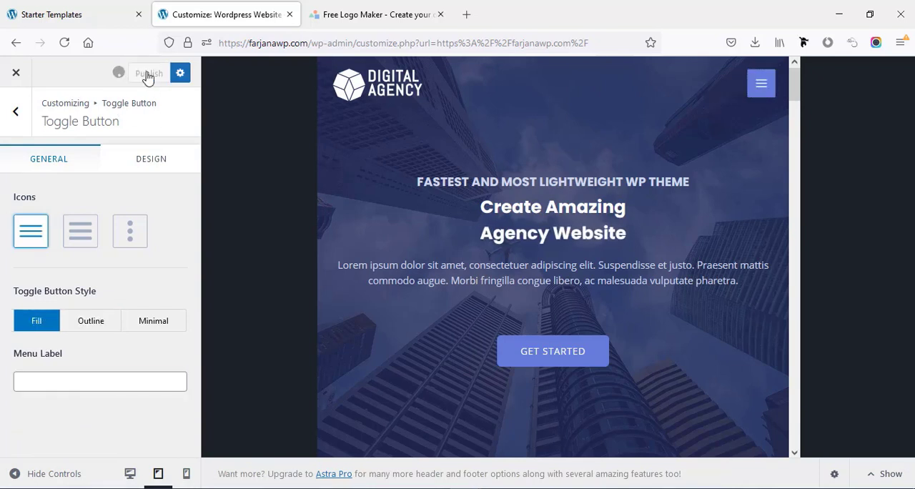
- Return to the desktop preview and open the Primary Footer's design settings
{"action": "left_click", "coordinate": [130, 475]}
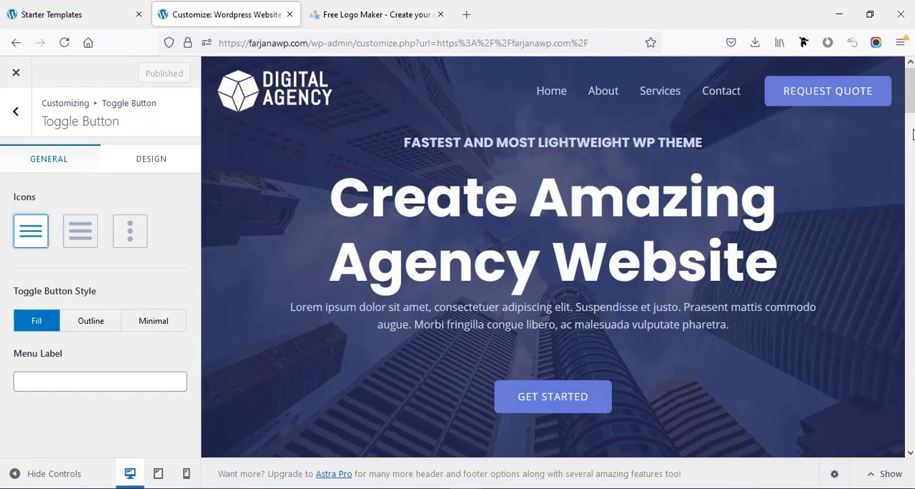
{"action": "left_click_drag", "start_coordinate": [910, 90], "coordinate": [910, 419]}
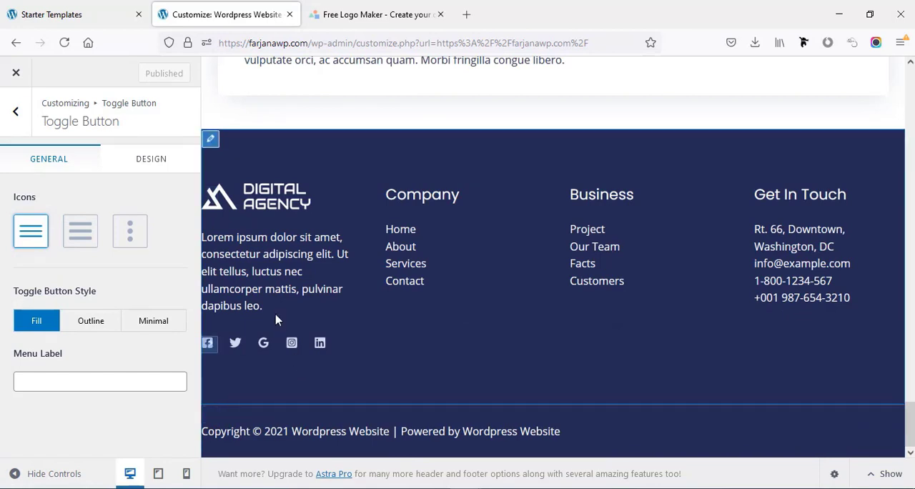
{"action": "left_click", "coordinate": [213, 139]}
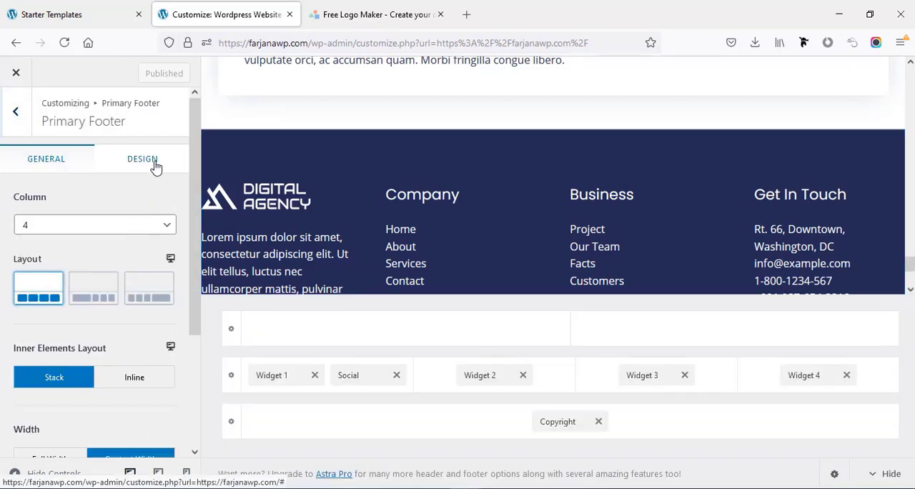
{"action": "left_click", "coordinate": [155, 164]}
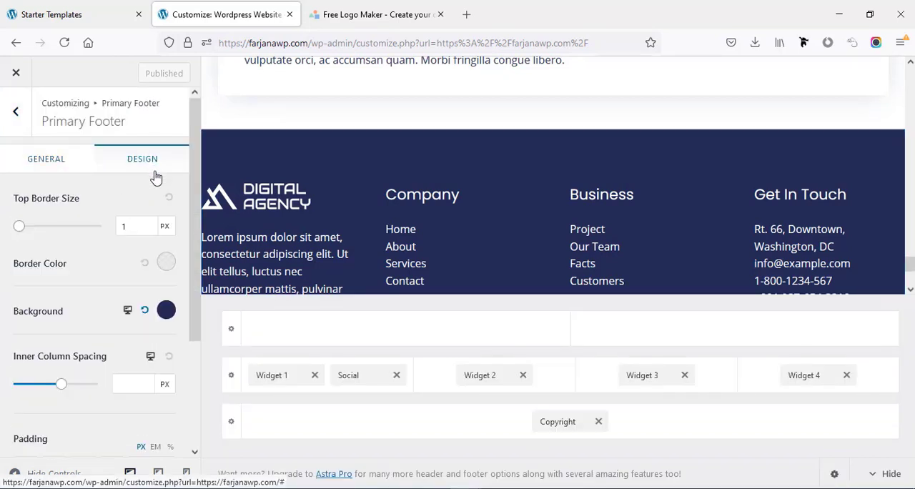
- Try a bright blue background color for the Primary Footer and reset it
{"action": "left_click", "coordinate": [166, 314]}
{"action": "left_click_drag", "start_coordinate": [128, 392], "coordinate": [153, 400]}
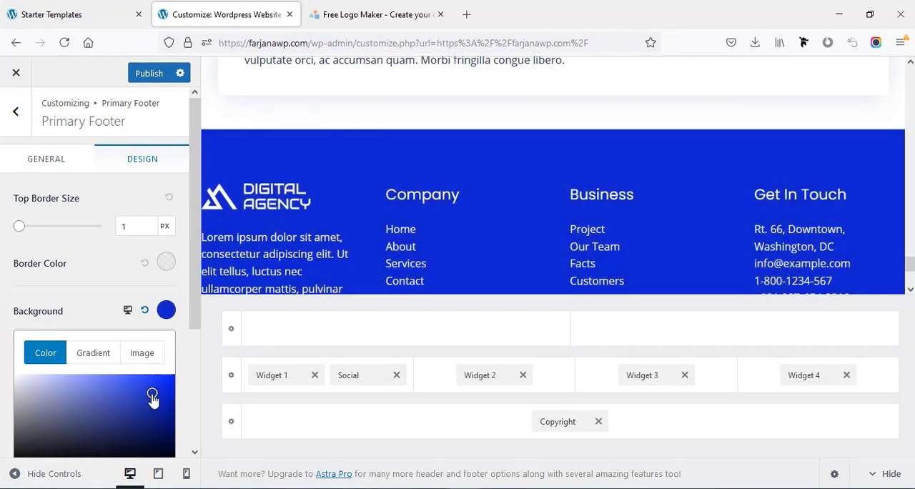
{"action": "left_click", "coordinate": [145, 309]}
{"action": "scroll", "coordinate": [312, 284], "scroll_direction": "down", "scroll_amount": 3}
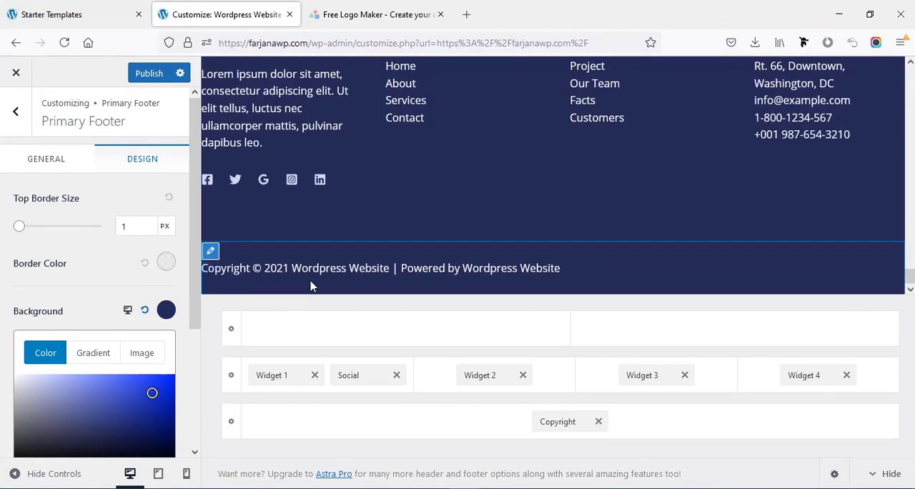
- Open the Below Footer's design settings to view its border, background and spacing options
{"action": "left_click", "coordinate": [211, 252]}
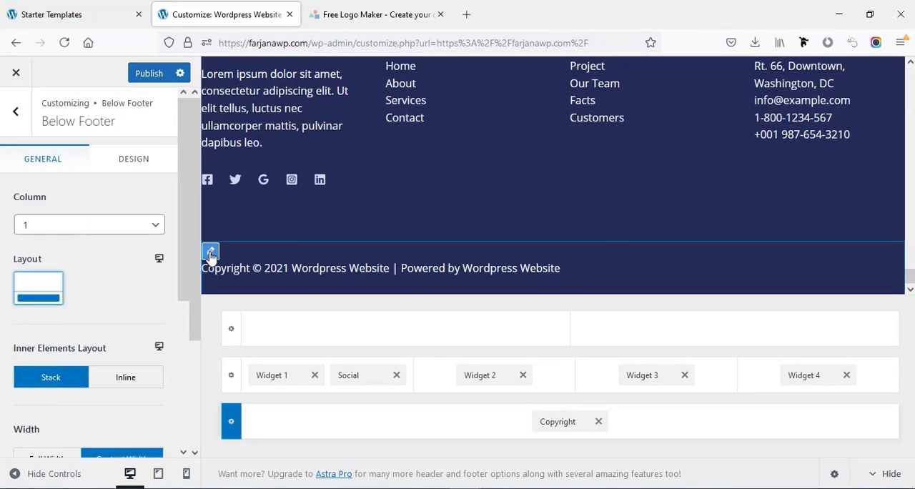
{"action": "left_click", "coordinate": [119, 165]}
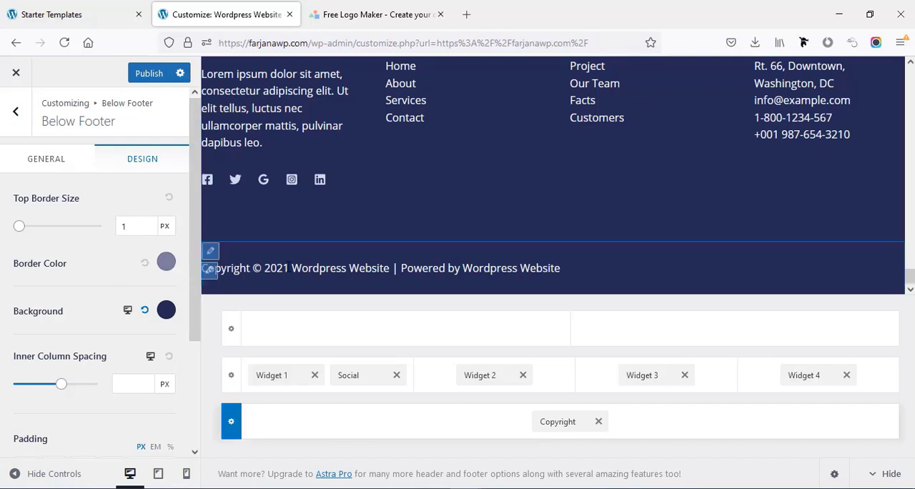
{"action": "scroll", "coordinate": [256, 216], "scroll_direction": "up", "scroll_amount": 2}
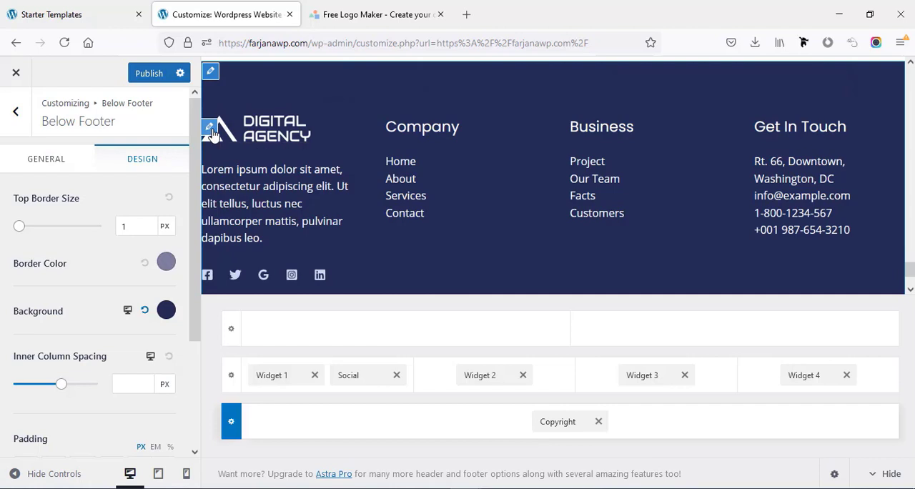
- Replace the logo image in the footer's first text widget with the white cube Digital Agency logo from the media library
{"action": "left_click", "coordinate": [210, 128]}
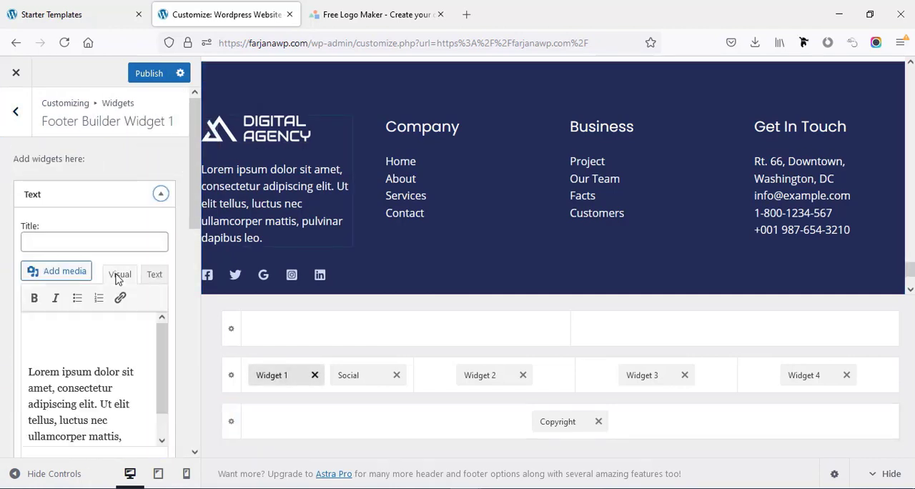
{"action": "left_click", "coordinate": [57, 300]}
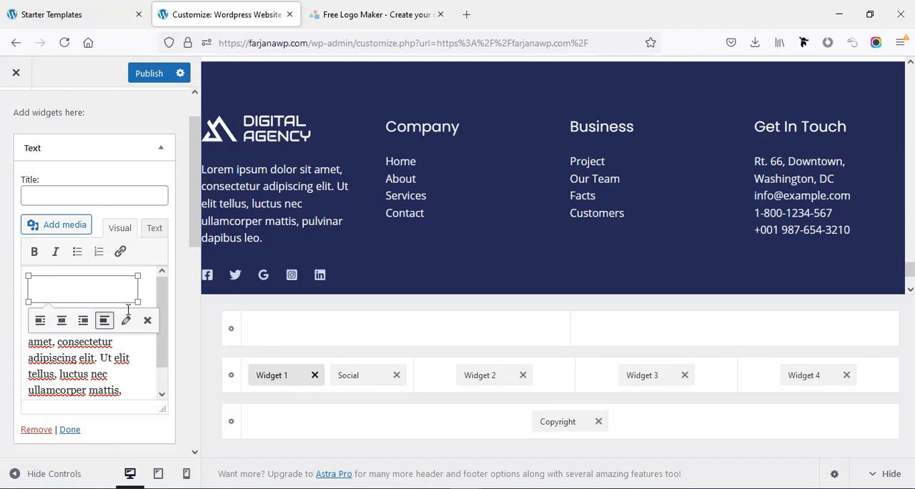
{"action": "left_click", "coordinate": [147, 321]}
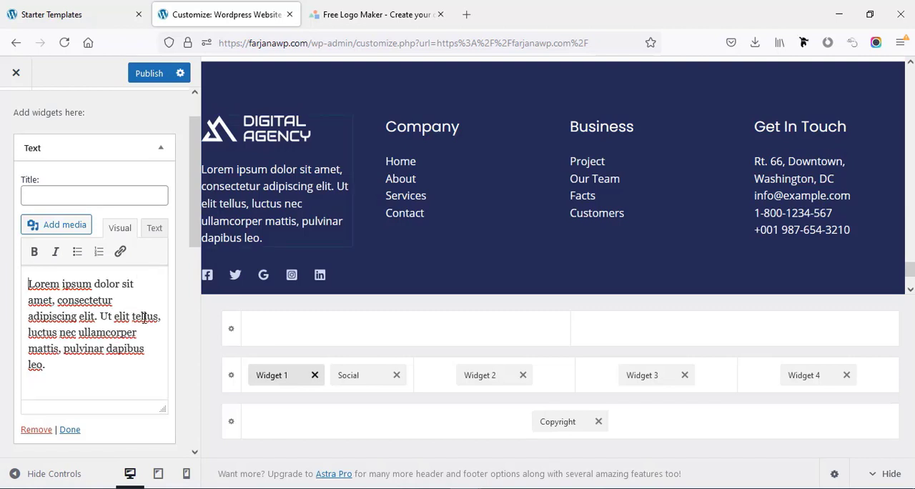
{"action": "left_click", "coordinate": [63, 223]}
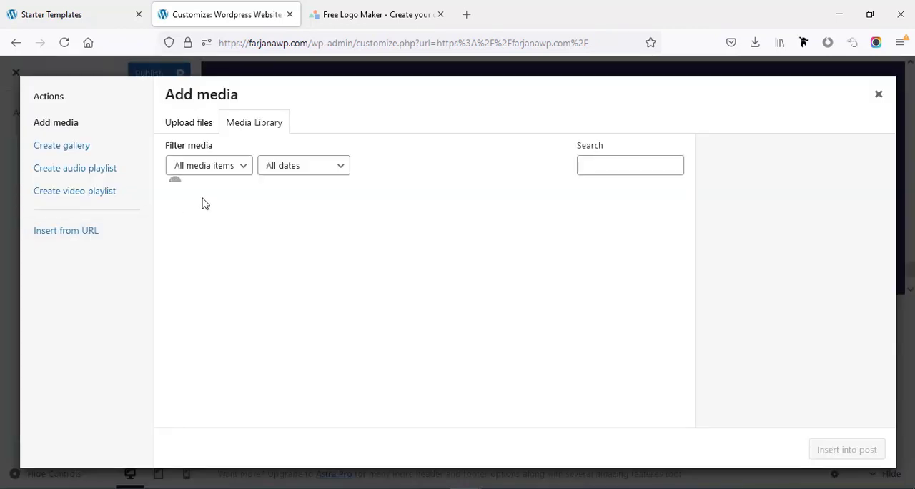
{"action": "left_click", "coordinate": [846, 453]}
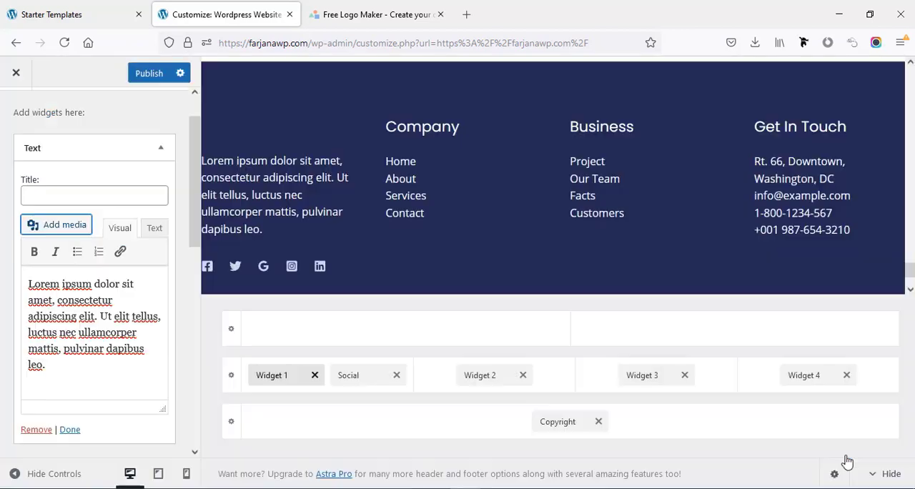
- Shrink the new footer logo proportionally and pull the lorem ipsum text up onto the logo's line
{"action": "left_click", "coordinate": [100, 318]}
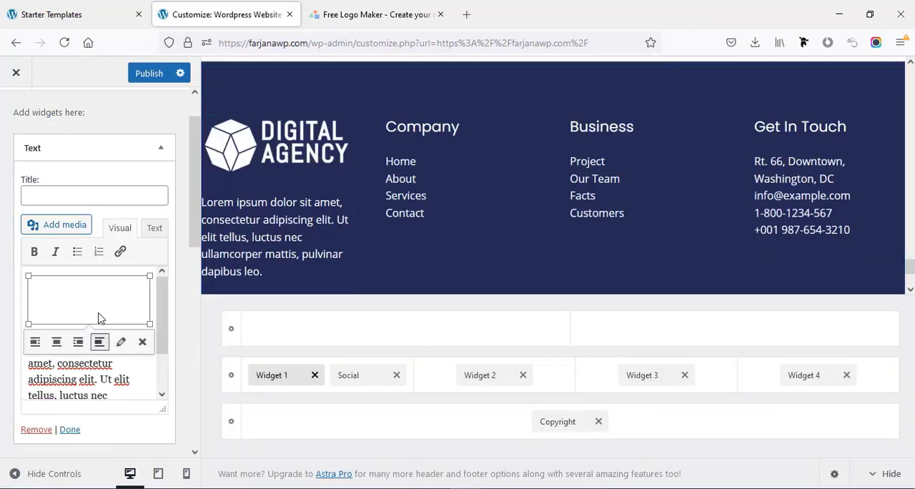
{"action": "left_click_drag", "start_coordinate": [149, 323], "coordinate": [129, 316]}
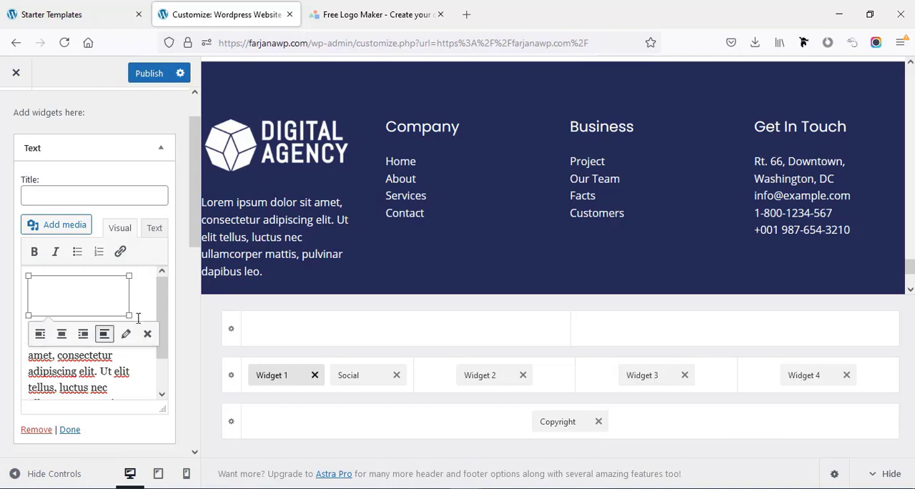
{"action": "scroll", "coordinate": [70, 368], "scroll_direction": "down", "scroll_amount": 1}
{"action": "left_click", "coordinate": [72, 367]}
{"action": "scroll", "coordinate": [72, 356], "scroll_direction": "up", "scroll_amount": 1}
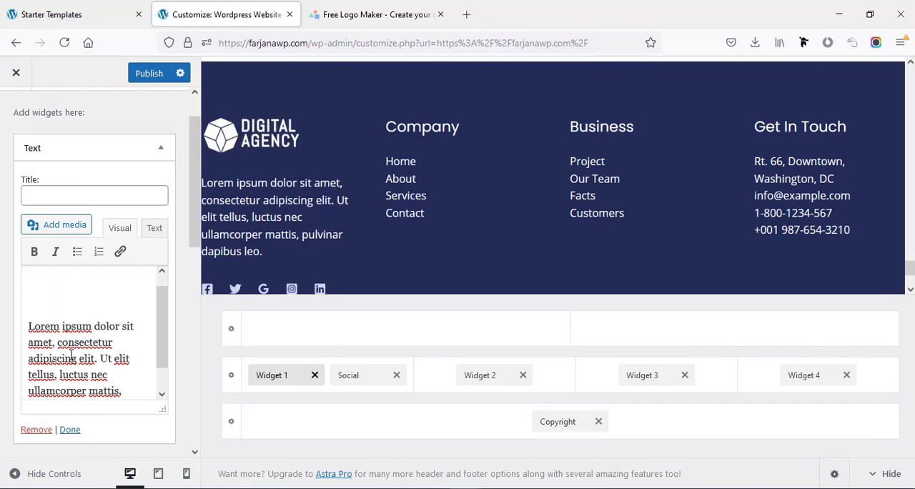
{"action": "scroll", "coordinate": [72, 355], "scroll_direction": "up", "scroll_amount": 1}
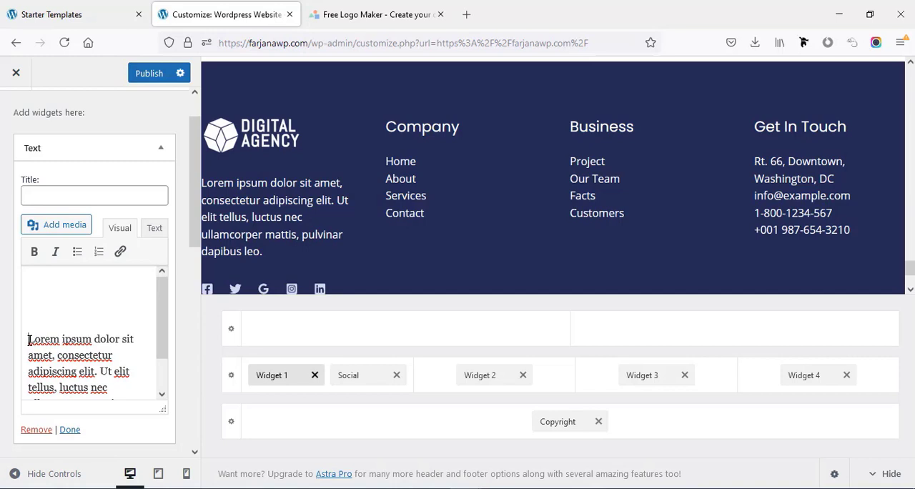
{"action": "scroll", "coordinate": [28, 340], "scroll_direction": "down", "scroll_amount": 1}
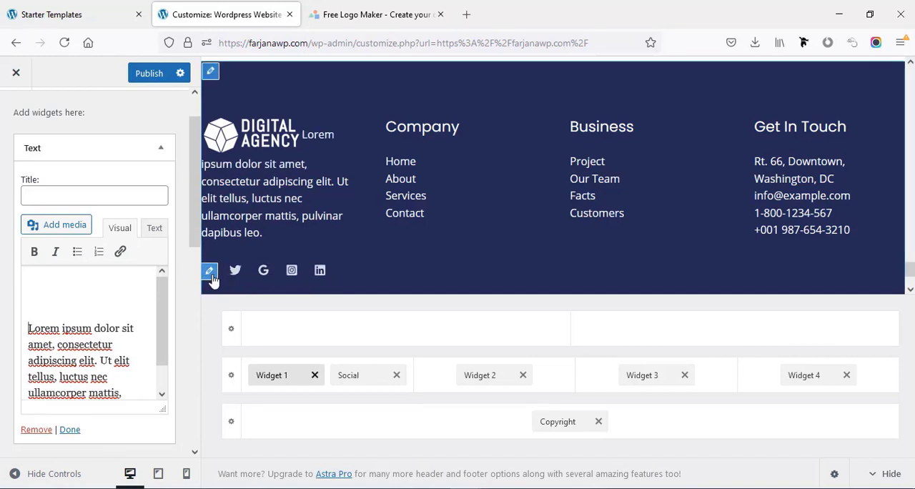
- Examine the Facebook entry in the footer's social icons and try hiding the icon and showing it again
{"action": "left_click", "coordinate": [210, 273]}
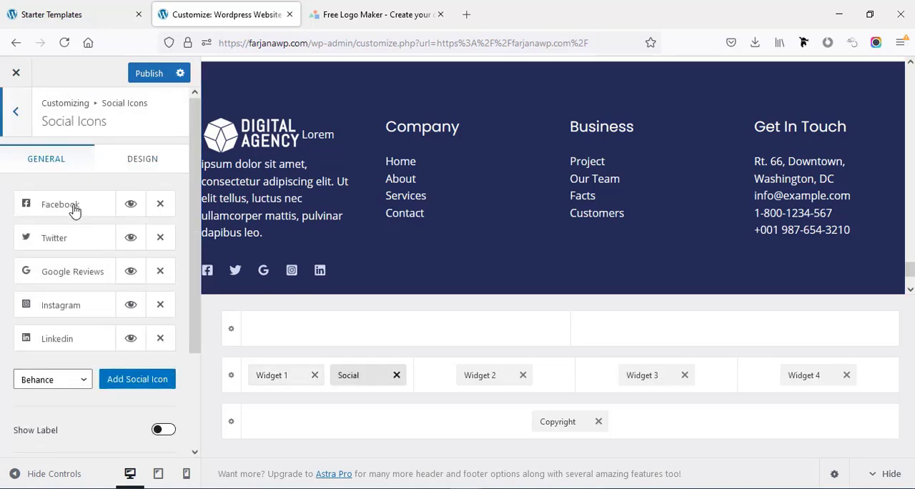
{"action": "left_click", "coordinate": [75, 209]}
{"action": "left_click", "coordinate": [58, 306]}
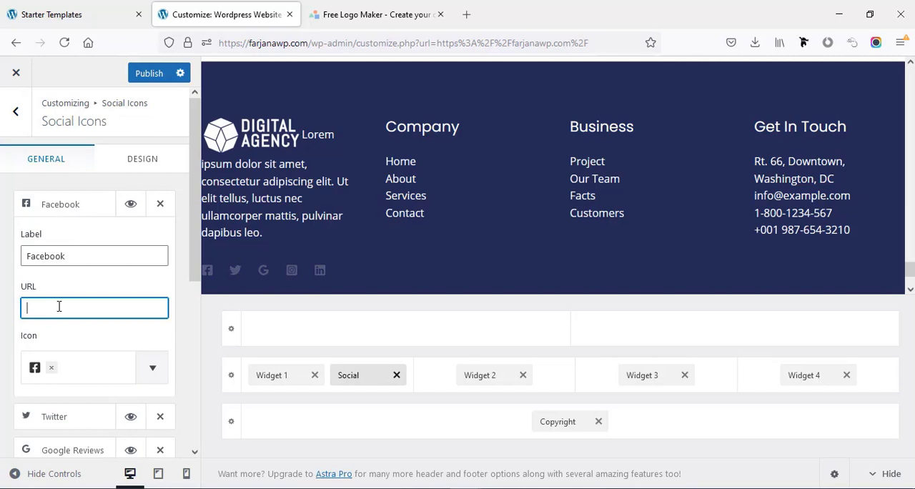
{"action": "left_click", "coordinate": [77, 213]}
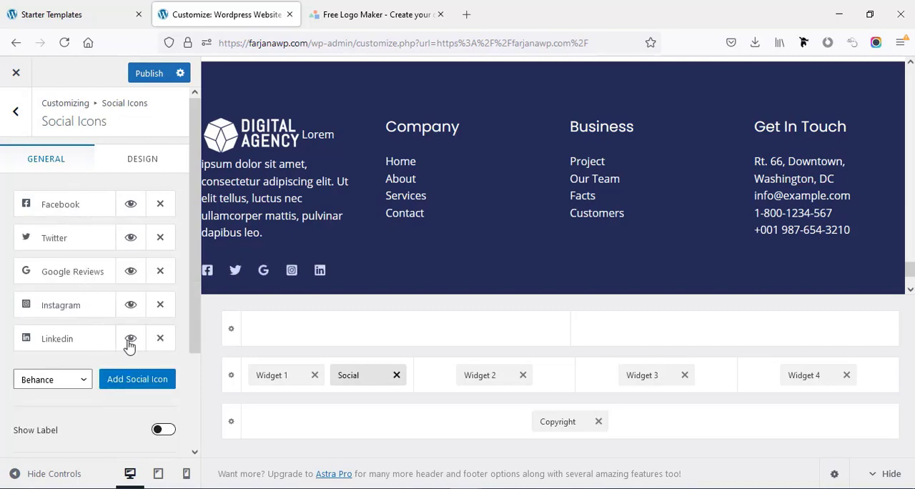
{"action": "left_click", "coordinate": [130, 206]}
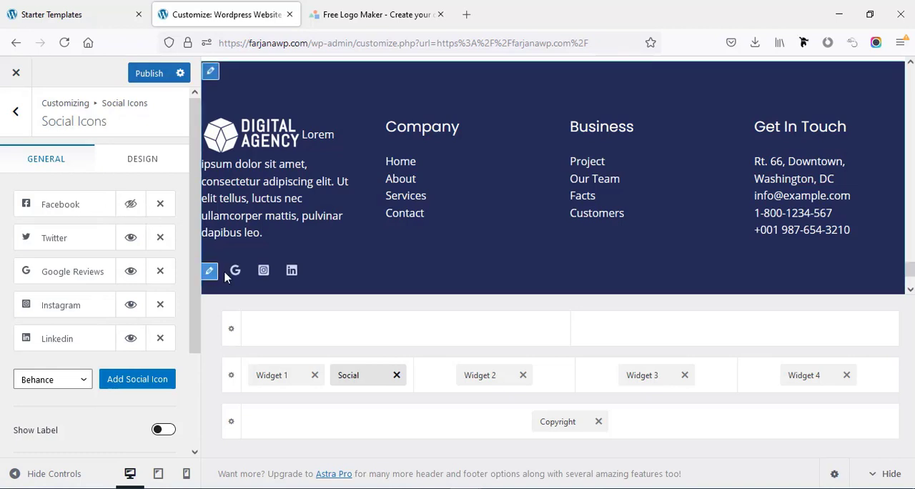
{"action": "left_click", "coordinate": [130, 205]}
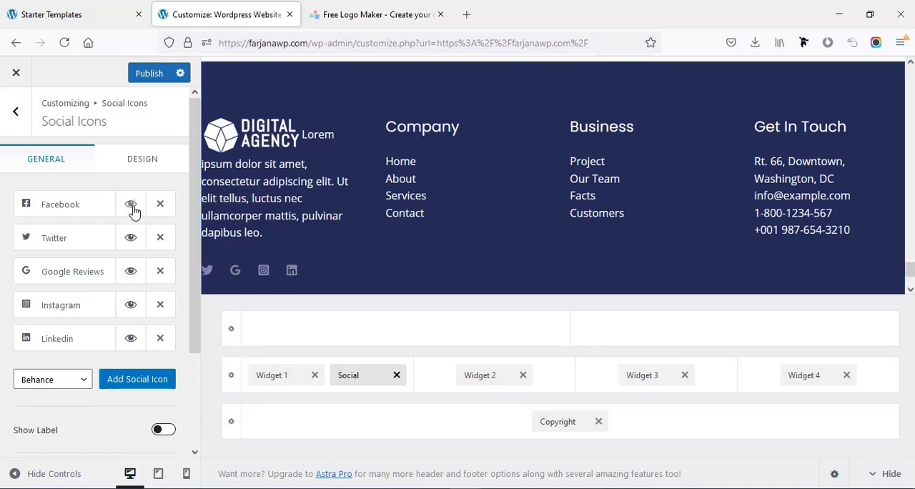
- Review the additional social networks that can be added to the footer's social icons
{"action": "scroll", "coordinate": [95, 339], "scroll_direction": "down", "scroll_amount": 3}
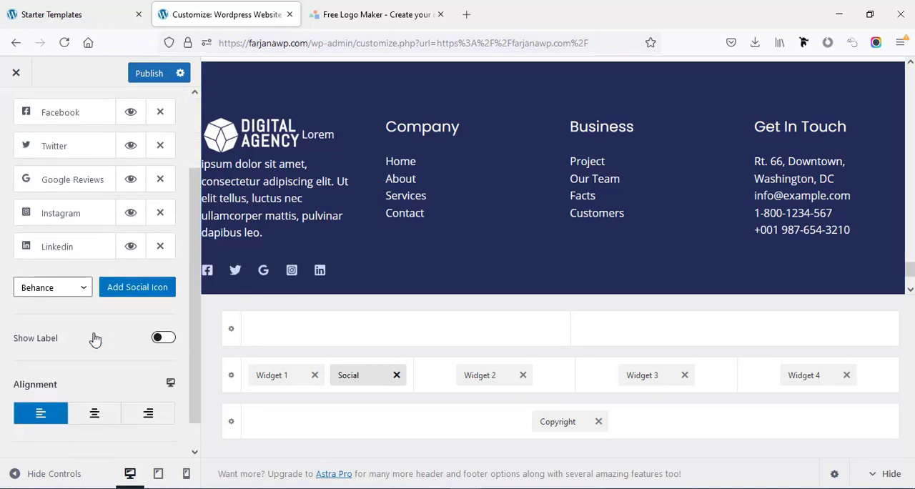
{"action": "left_click", "coordinate": [84, 289]}
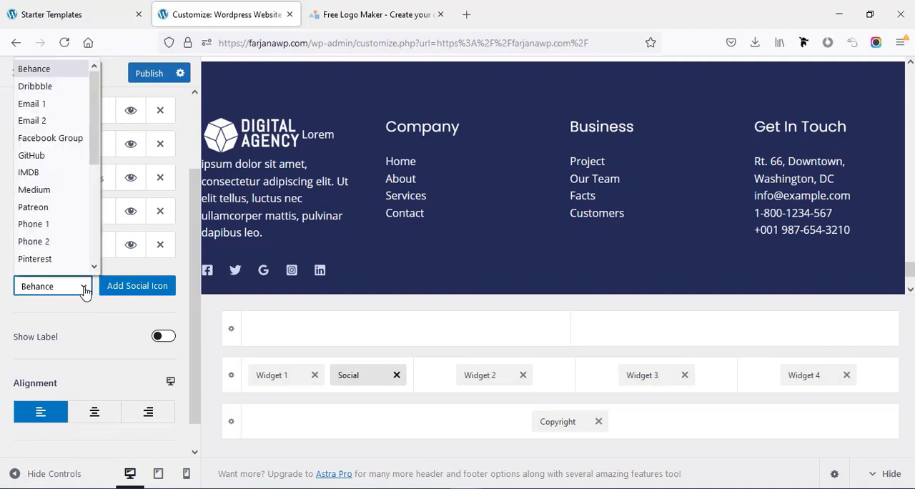
{"action": "left_click", "coordinate": [65, 311]}
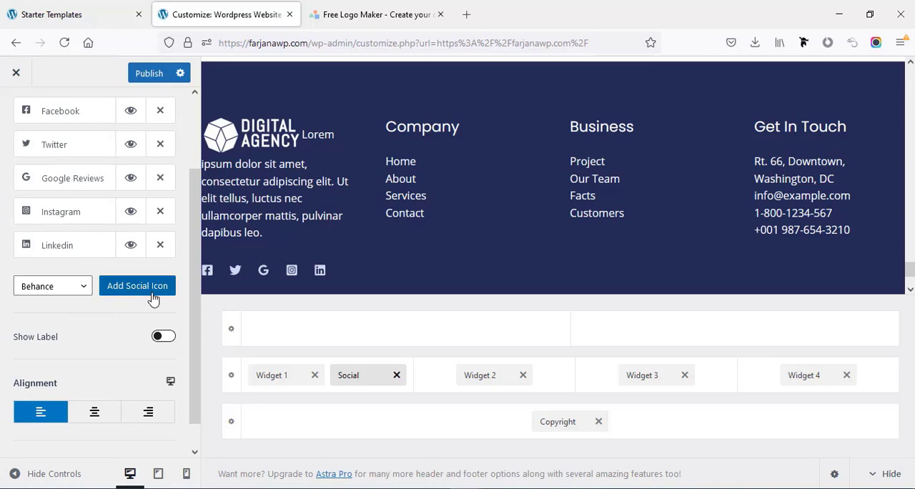
{"action": "left_click", "coordinate": [151, 300]}
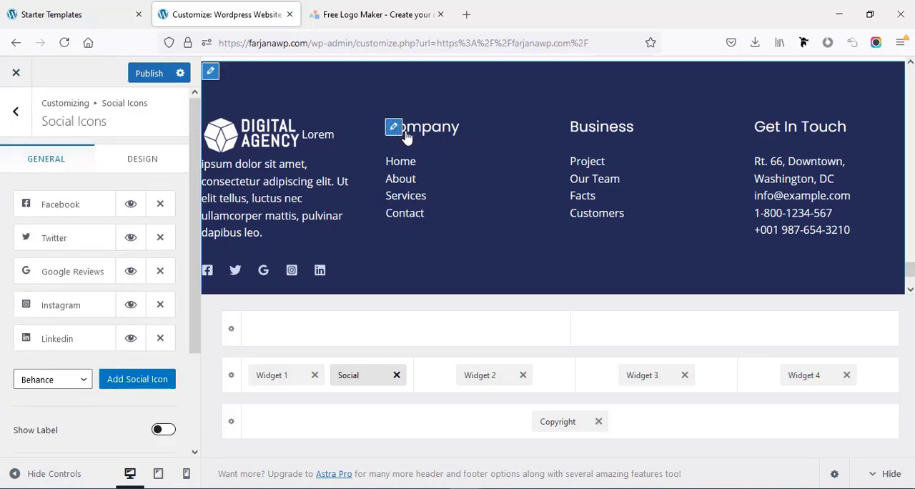
- Open the footer's Company menu and examine the URL and navigation label of its Home and About items
{"action": "left_click", "coordinate": [394, 131]}
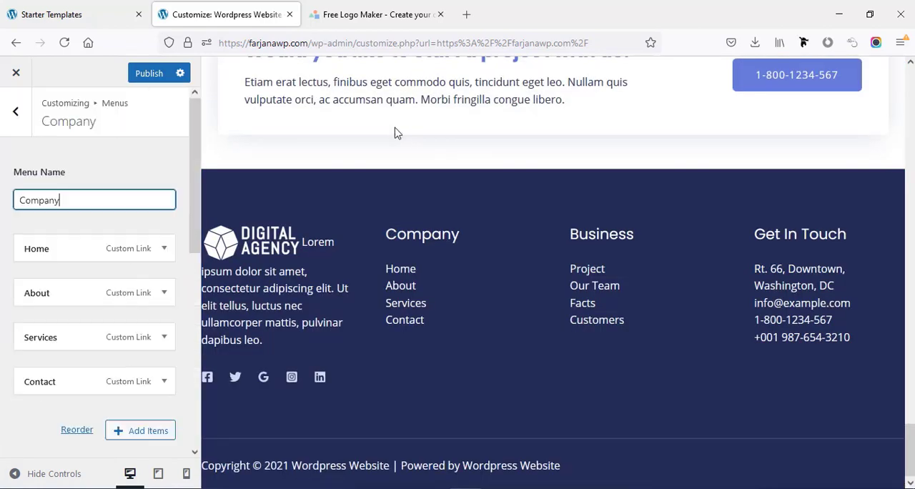
{"action": "left_click", "coordinate": [165, 251]}
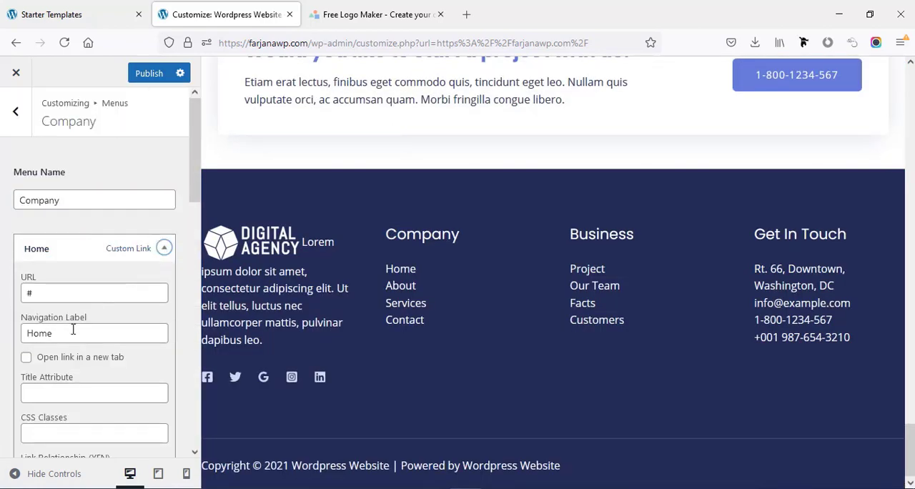
{"action": "left_click", "coordinate": [53, 333]}
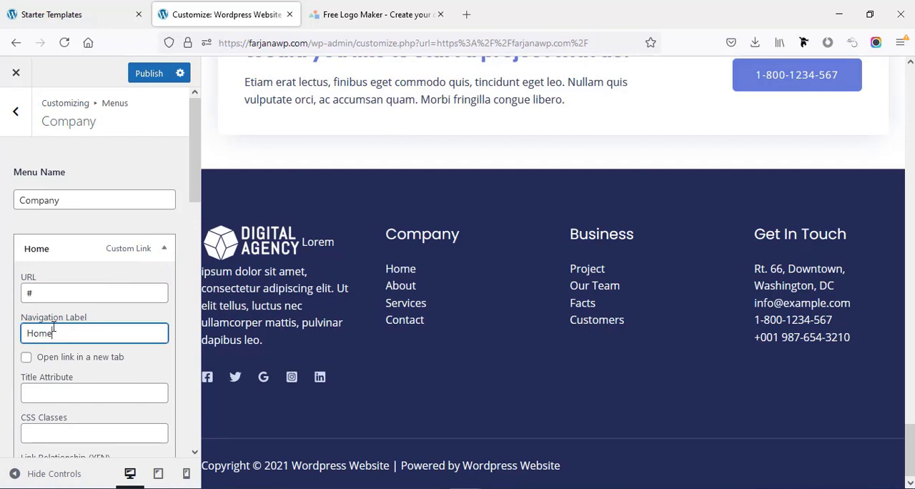
{"action": "left_click", "coordinate": [52, 331]}
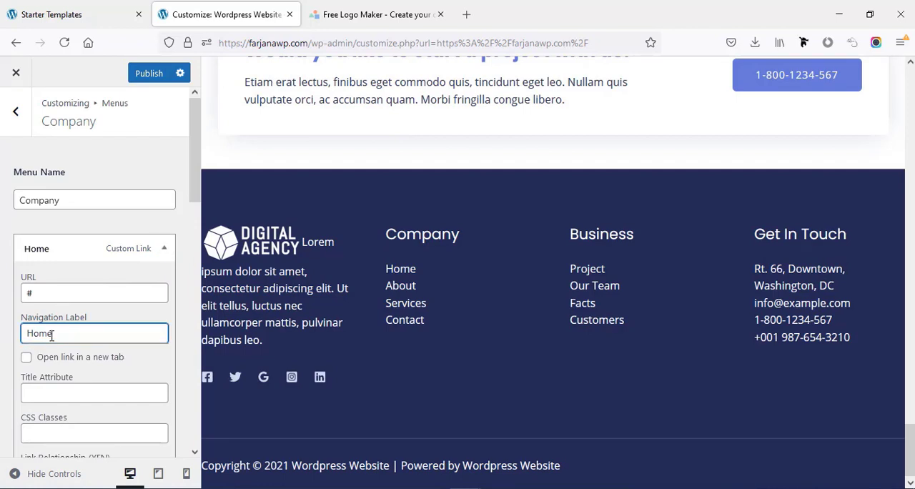
{"action": "left_click", "coordinate": [52, 296]}
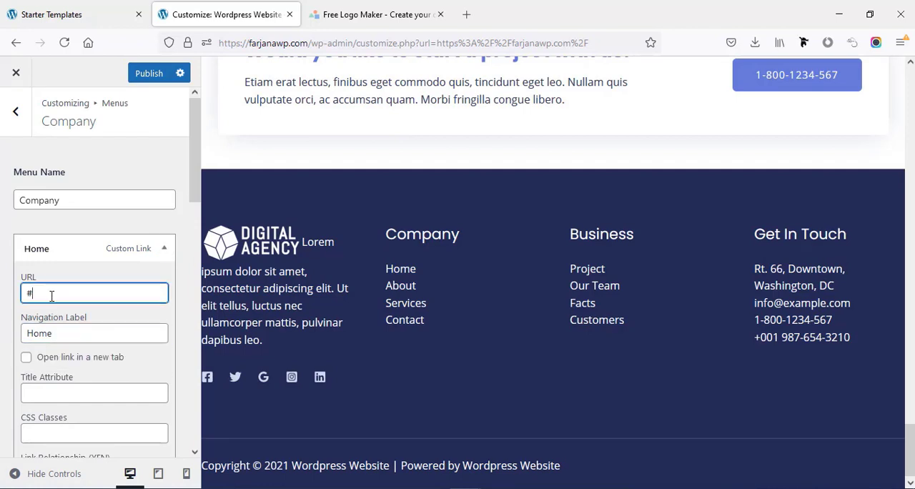
{"action": "left_click", "coordinate": [163, 248]}
{"action": "left_click", "coordinate": [164, 292]}
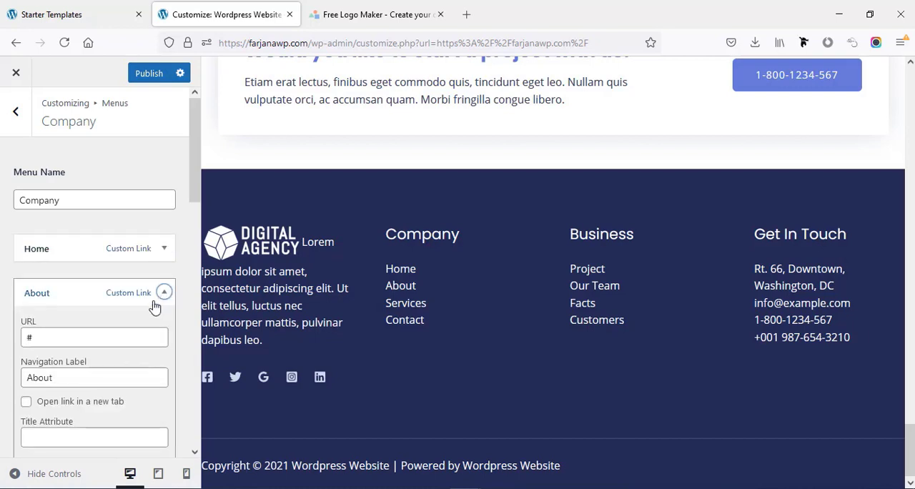
{"action": "left_click", "coordinate": [57, 380]}
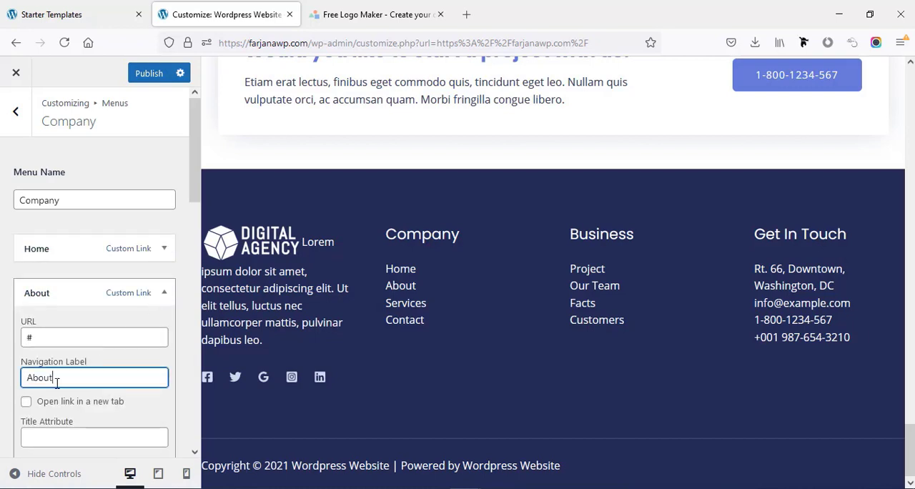
{"action": "left_click", "coordinate": [31, 338]}
{"action": "left_click", "coordinate": [164, 292]}
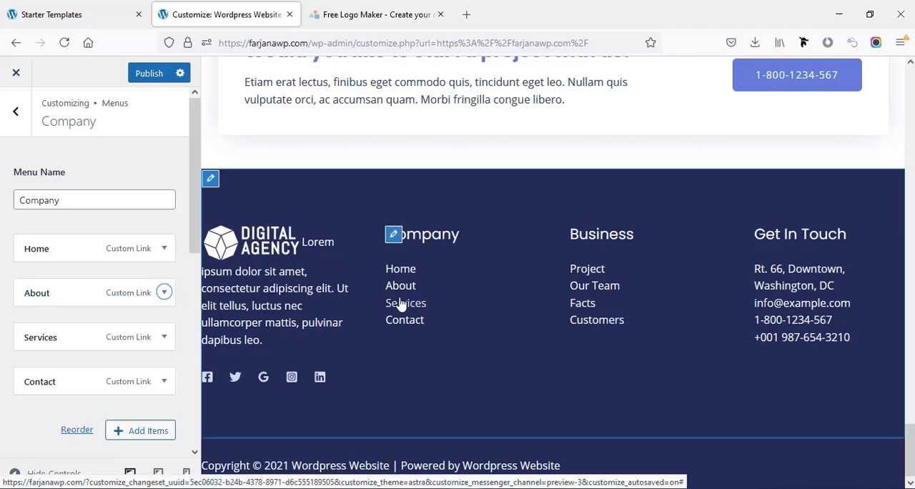
- Open the footer's Business menu and examine the URL and navigation label of its Project item
{"action": "left_click", "coordinate": [572, 234]}
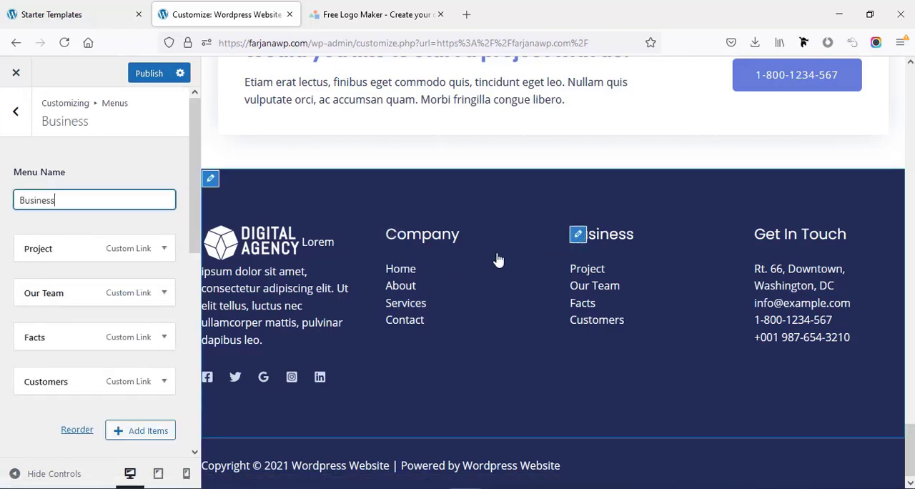
{"action": "left_click", "coordinate": [164, 251]}
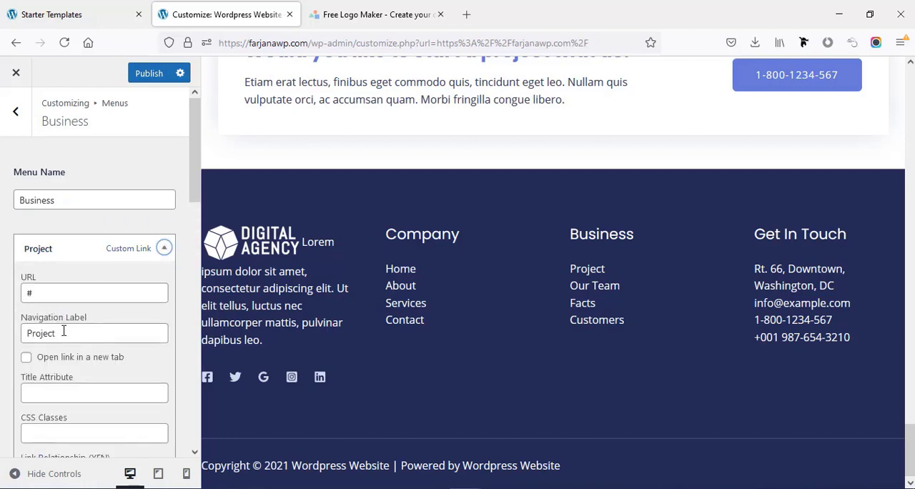
{"action": "left_click", "coordinate": [63, 332]}
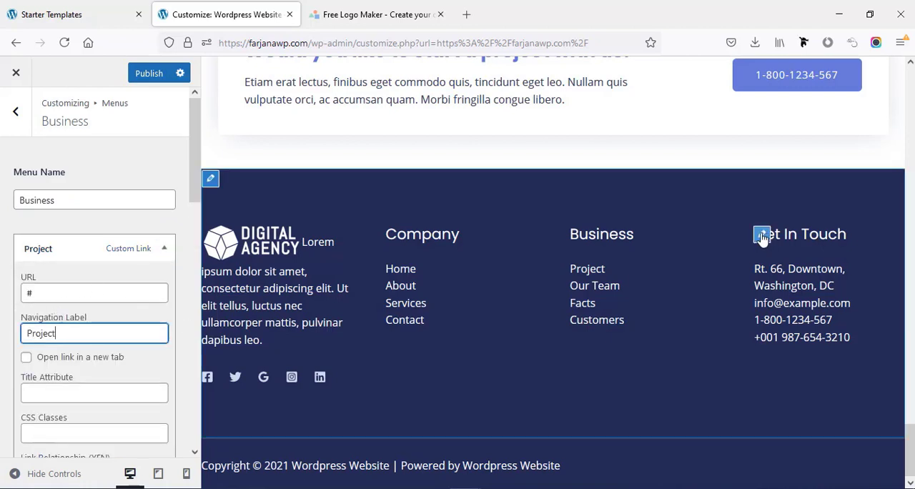
- Open the footer's Get In Touch text widget and examine its title and contact details
{"action": "left_click", "coordinate": [762, 235]}
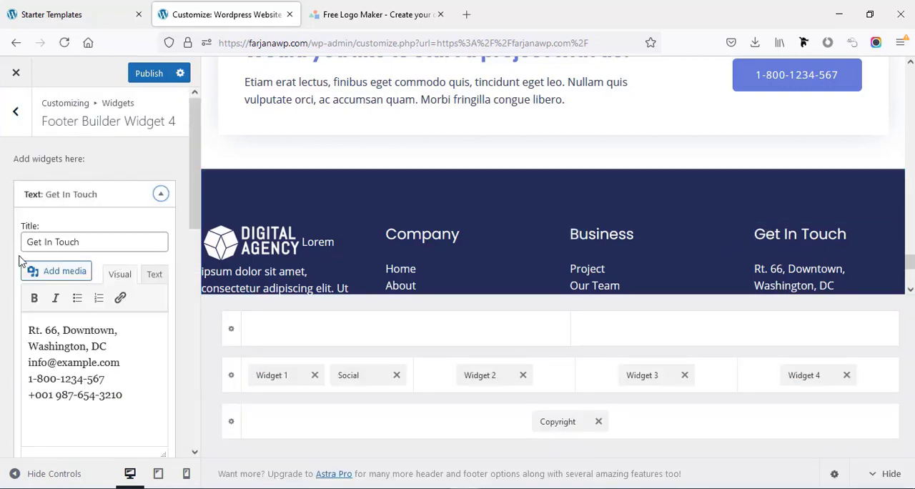
{"action": "left_click", "coordinate": [55, 243]}
{"action": "scroll", "coordinate": [111, 352], "scroll_direction": "down", "scroll_amount": 3}
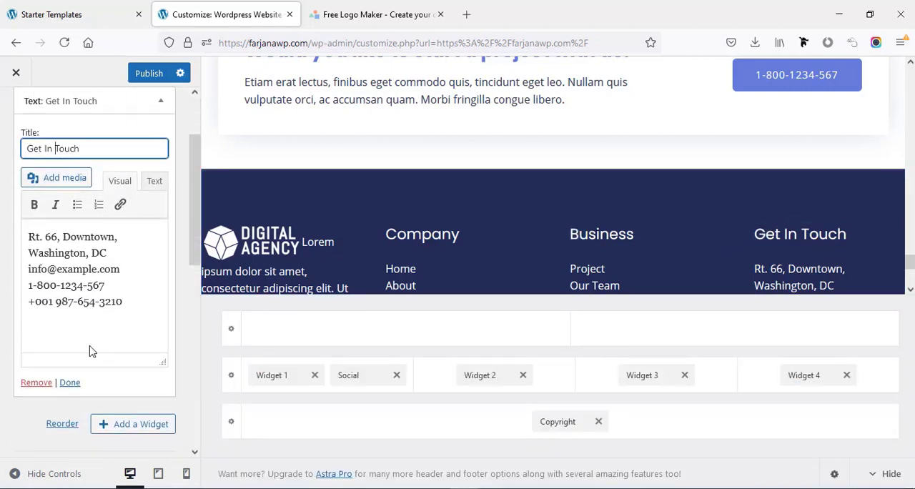
- Check the Get In Touch contact text, and open the footer's Copyright element to examine its text
{"action": "left_click_drag", "start_coordinate": [131, 302], "coordinate": [25, 224]}
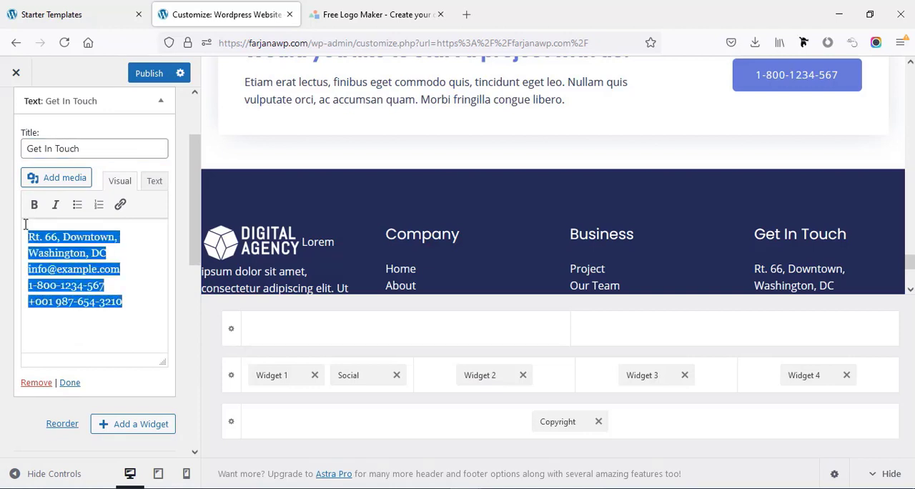
{"action": "scroll", "coordinate": [220, 276], "scroll_direction": "down", "scroll_amount": 3}
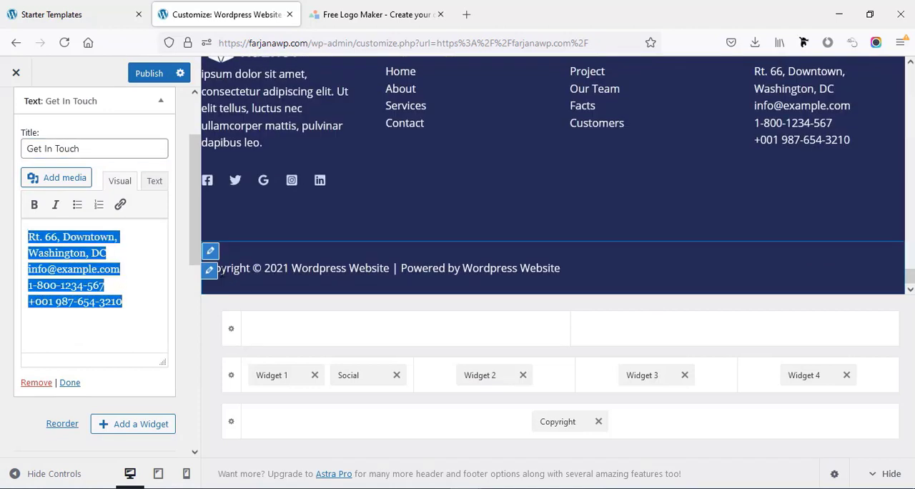
{"action": "left_click", "coordinate": [208, 271]}
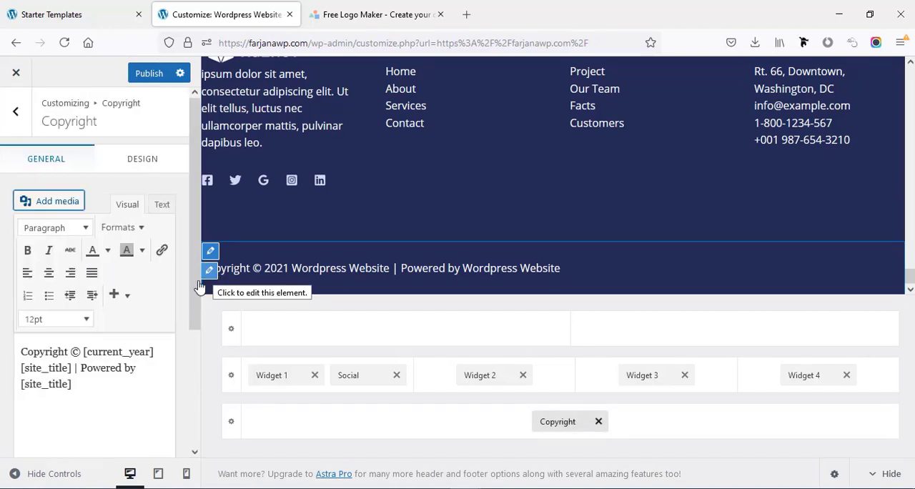
{"action": "left_click_drag", "start_coordinate": [20, 355], "coordinate": [94, 398]}
{"action": "left_click", "coordinate": [54, 355]}
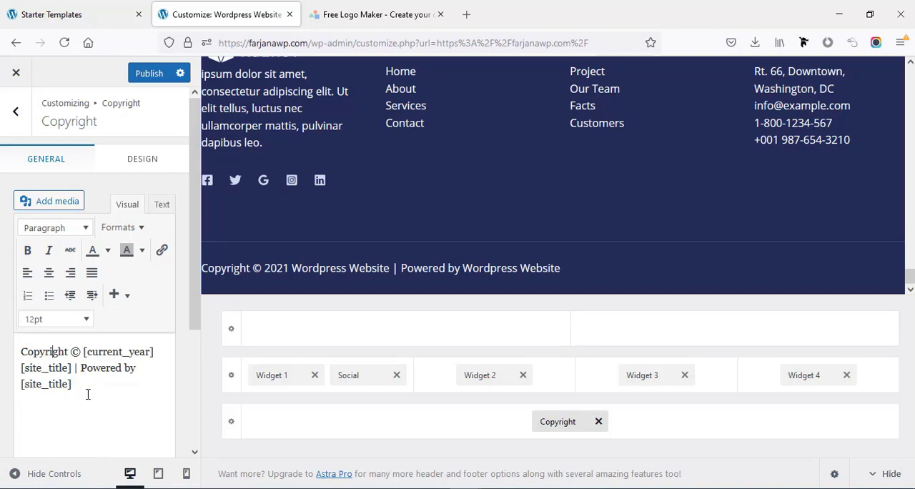
- Publish the customizer changes and exit to the live home page
{"action": "scroll", "coordinate": [560, 239], "scroll_direction": "up", "scroll_amount": 5}
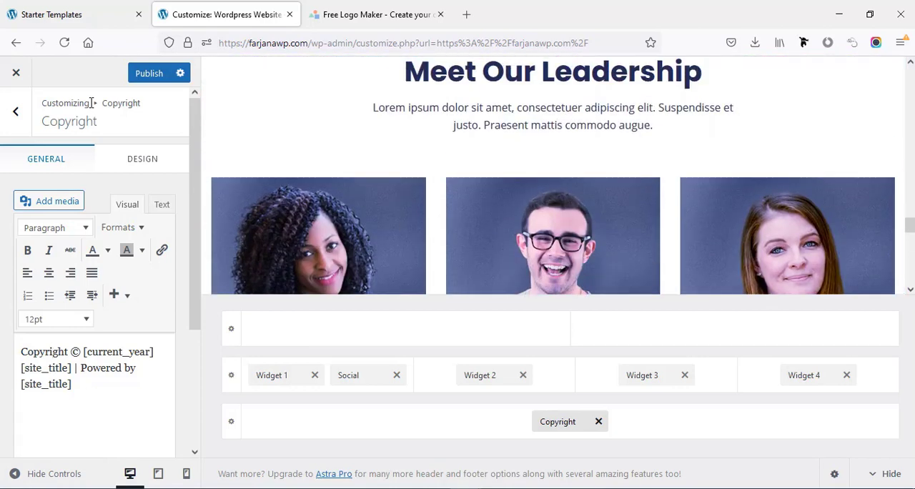
{"action": "left_click", "coordinate": [147, 75]}
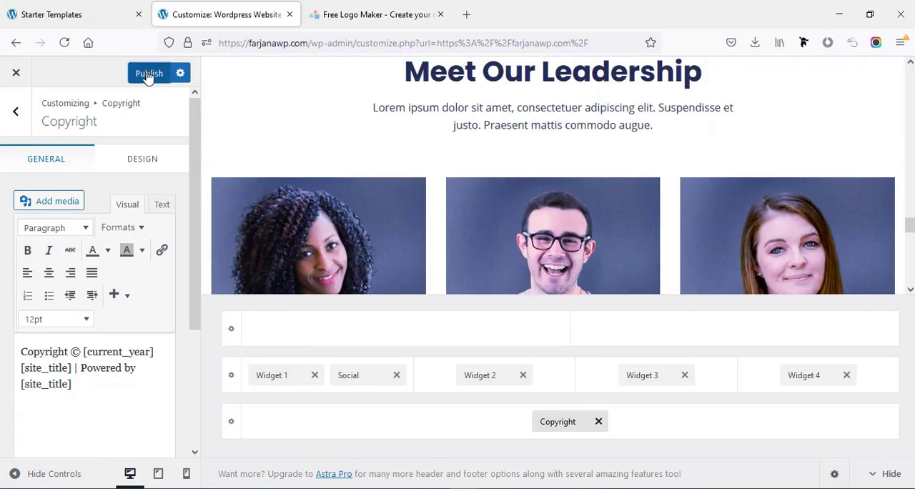
{"action": "left_click", "coordinate": [16, 75]}
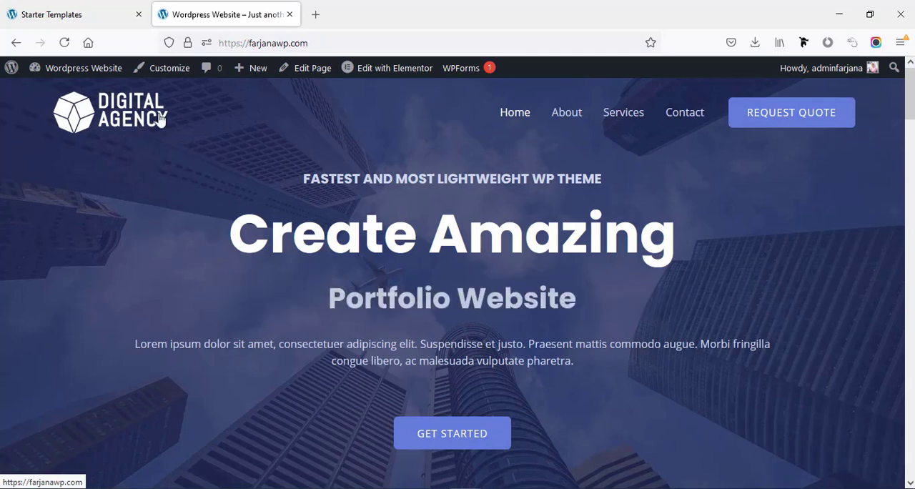
- Open Fiverr in a new browser tab and search for "logo design" services
{"action": "left_click", "coordinate": [318, 16]}
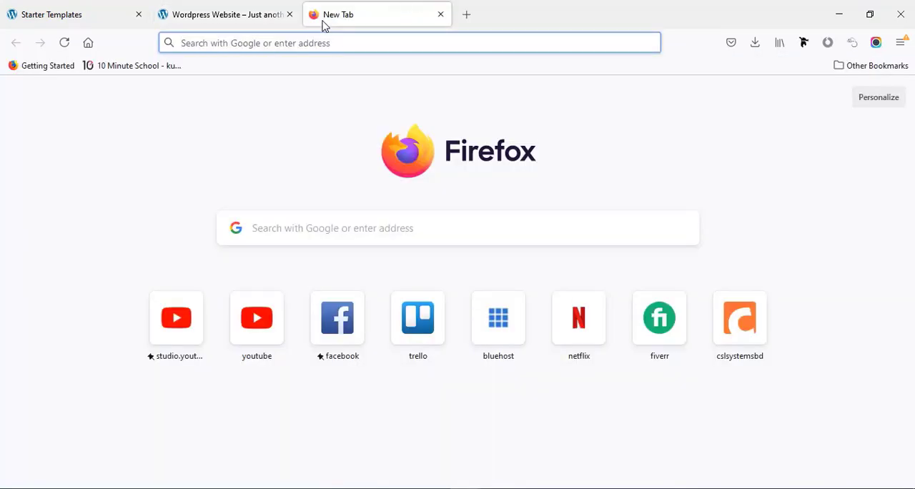
{"action": "type", "text": "fiverr.com"}
{"action": "key", "text": "Return"}
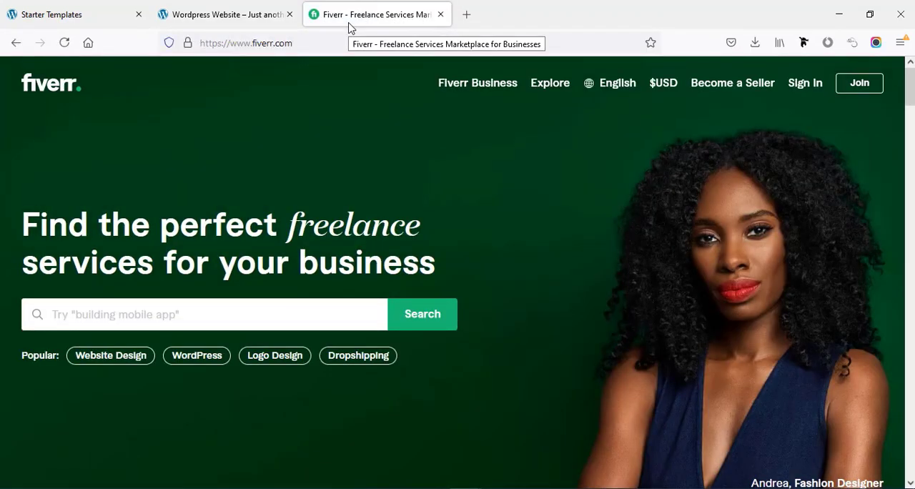
{"action": "left_click", "coordinate": [159, 318]}
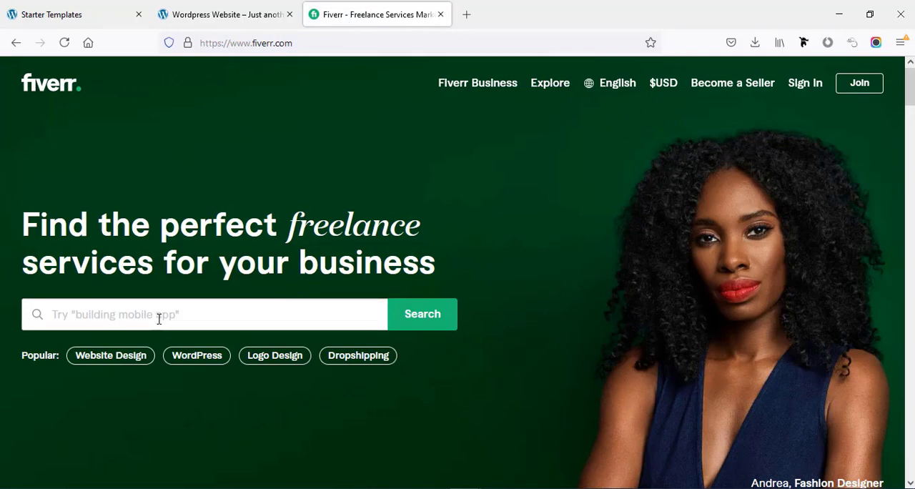
{"action": "type", "text": "lo"}
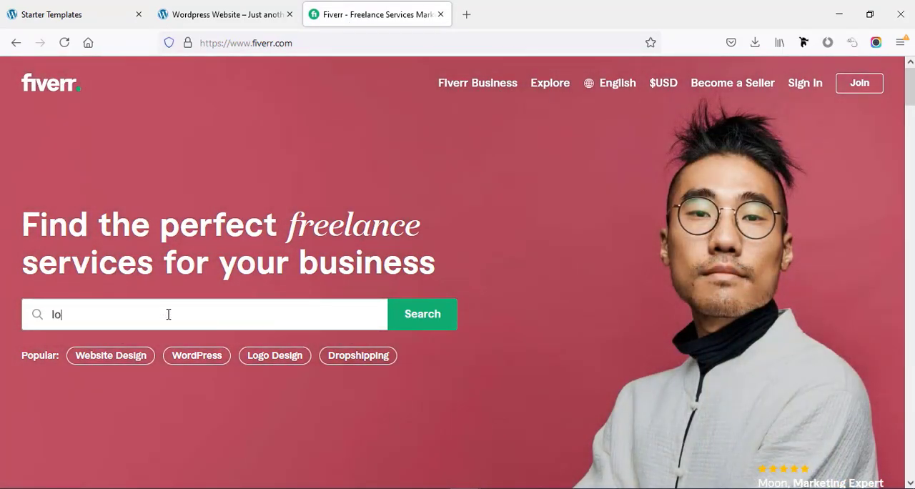
{"action": "type", "text": "go"}
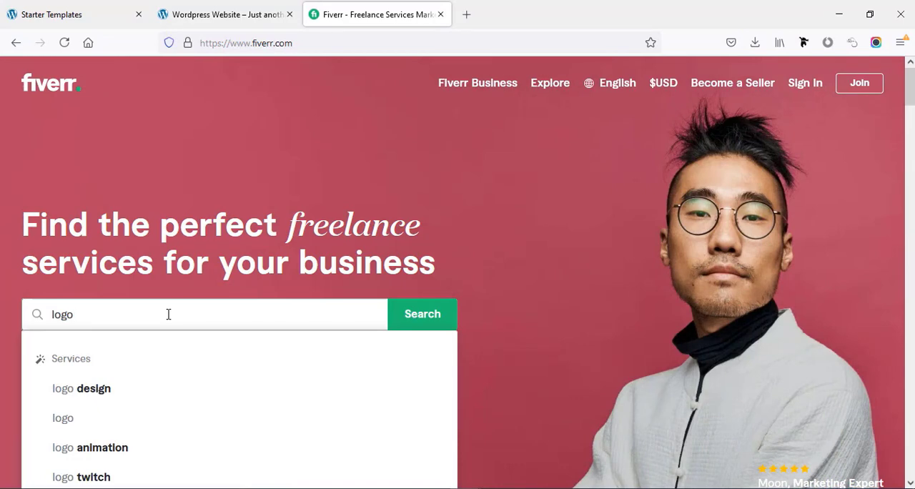
{"action": "left_click", "coordinate": [131, 396]}
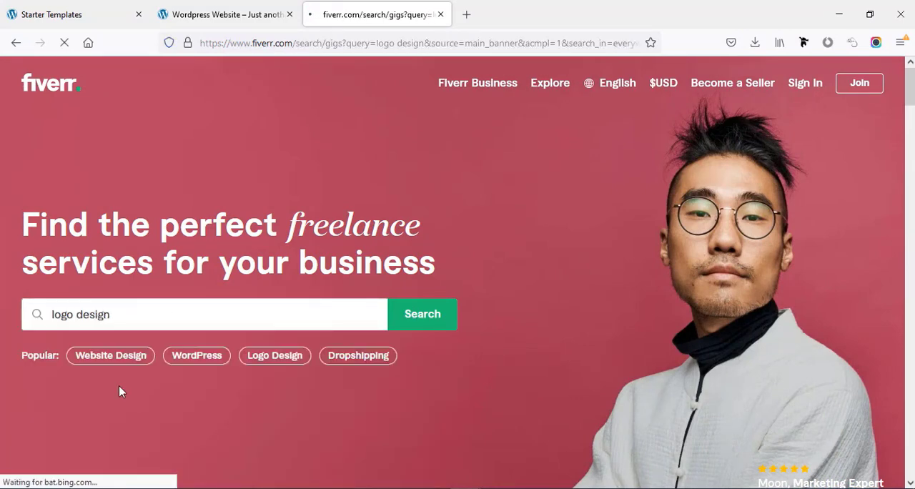
- Browse the logo design results on Fiverr, comparing the sellers' sample work, ratings and starting prices
{"action": "scroll", "coordinate": [119, 386], "scroll_direction": "down", "scroll_amount": 5}
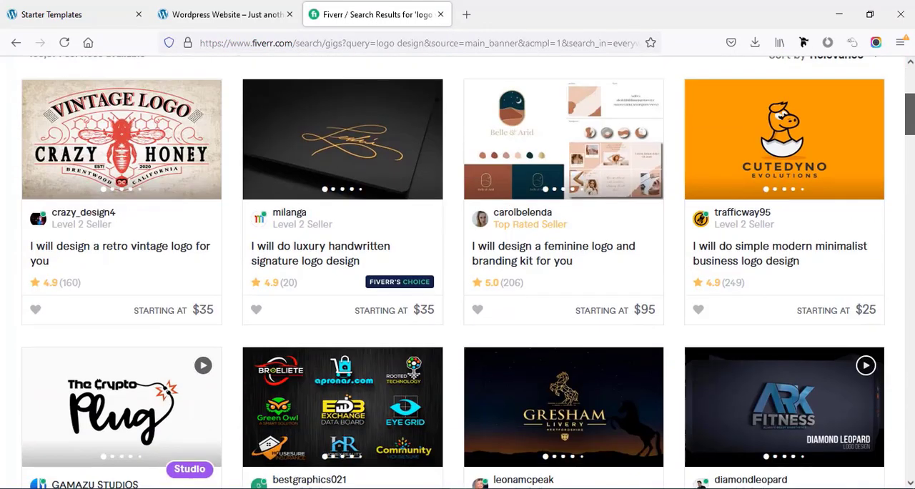
{"action": "scroll", "coordinate": [457, 286], "scroll_direction": "down", "scroll_amount": 6}
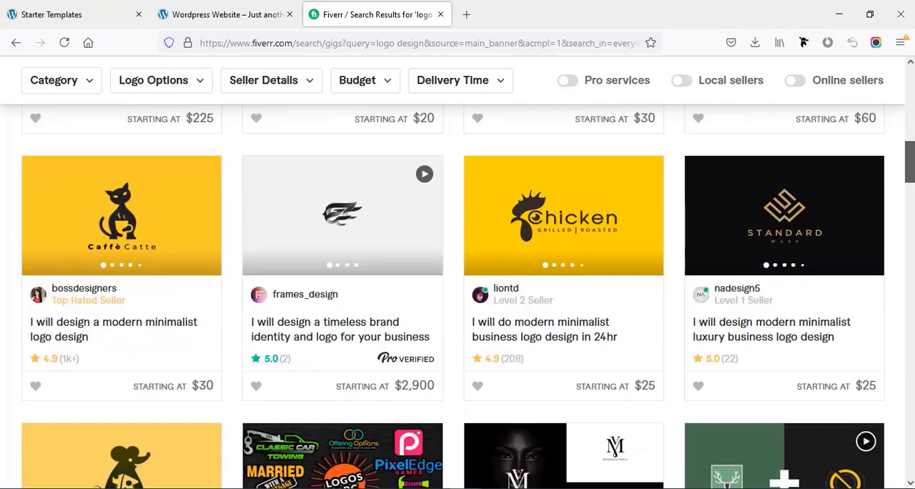
{"action": "scroll", "coordinate": [457, 286], "scroll_direction": "down", "scroll_amount": 2}
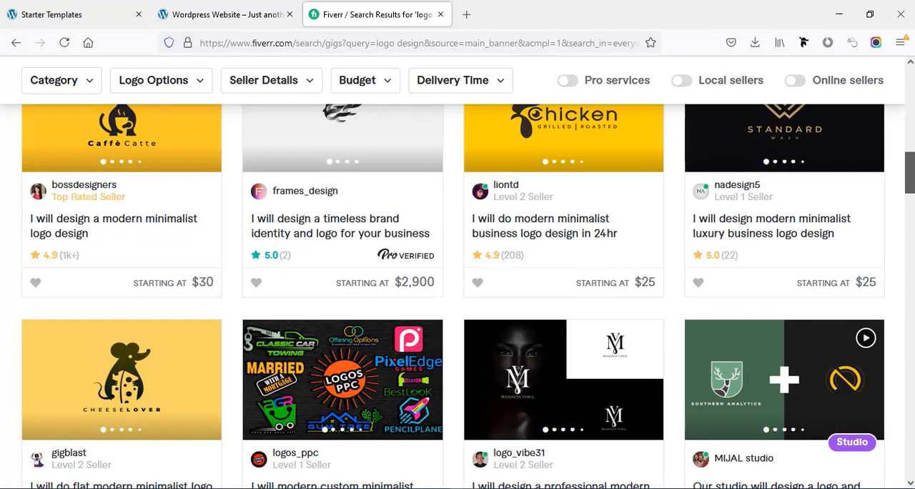
{"action": "scroll", "coordinate": [912, 112], "scroll_direction": "up", "scroll_amount": 10}
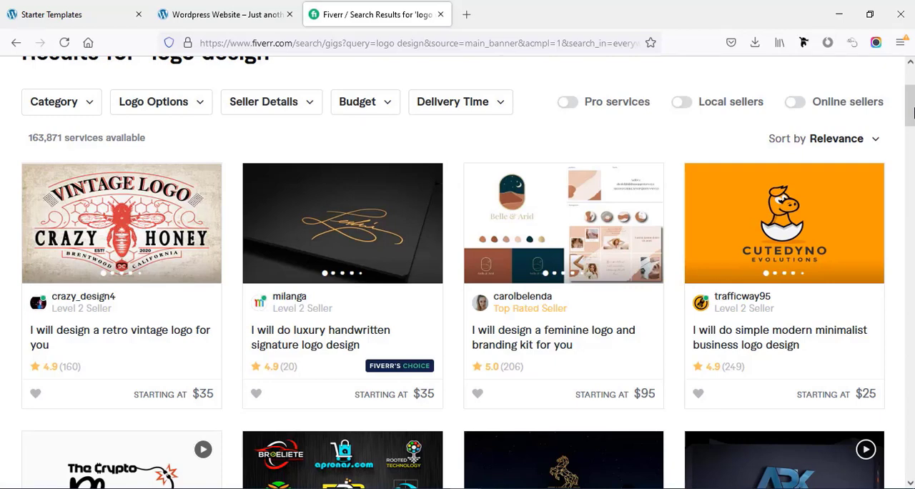
{"action": "left_click_drag", "start_coordinate": [912, 112], "coordinate": [912, 153]}
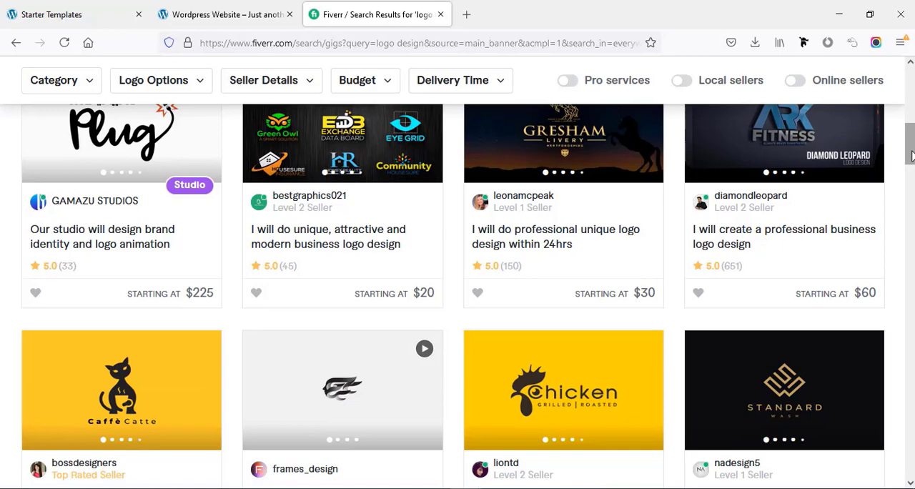
{"action": "left_click_drag", "start_coordinate": [912, 156], "coordinate": [912, 186]}
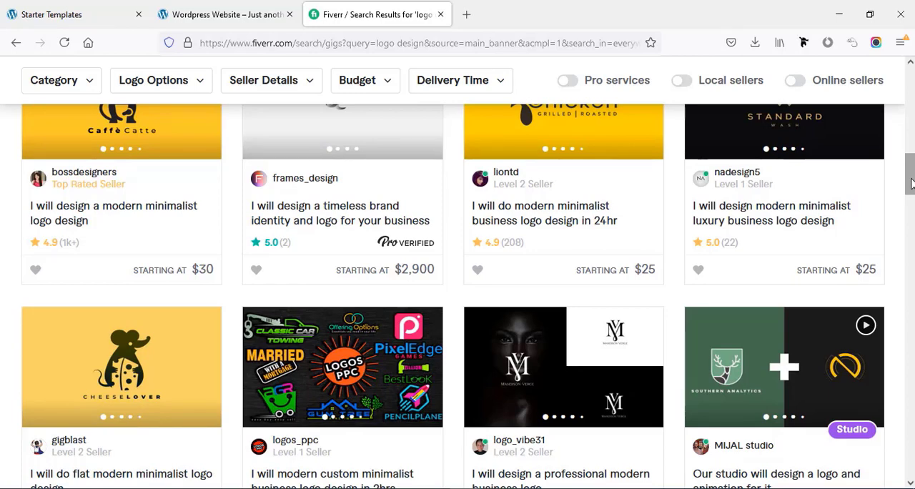
{"action": "left_click_drag", "start_coordinate": [910, 189], "coordinate": [910, 203]}
- Return to the website, go to its About page and open that page for editing in Elementor
{"action": "left_click", "coordinate": [265, 14]}
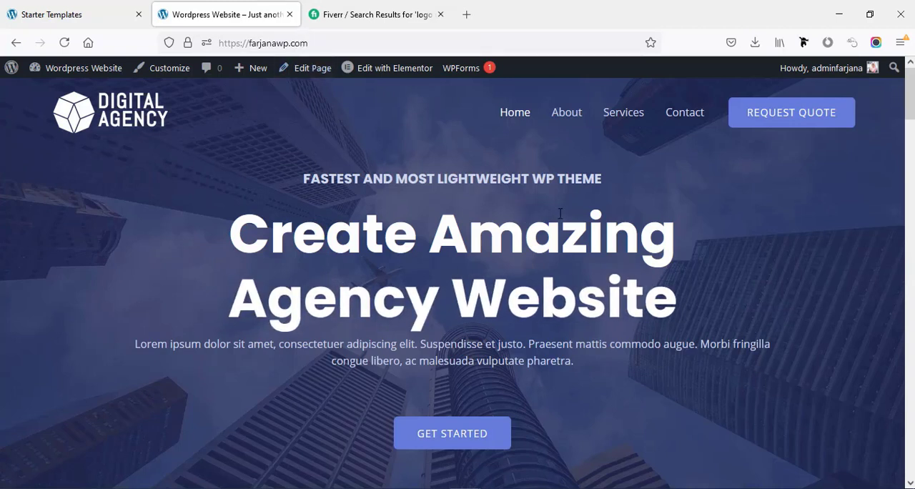
{"action": "left_click", "coordinate": [572, 119]}
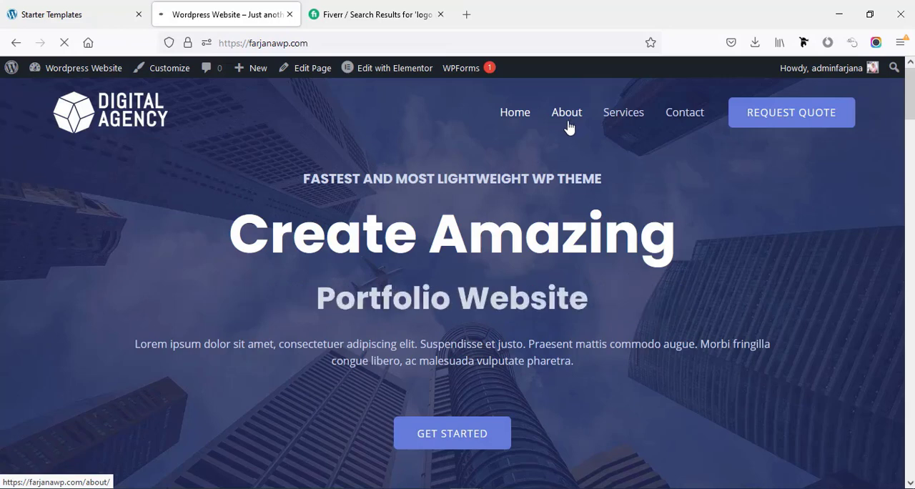
{"action": "scroll", "coordinate": [911, 130], "scroll_direction": "down", "scroll_amount": 1}
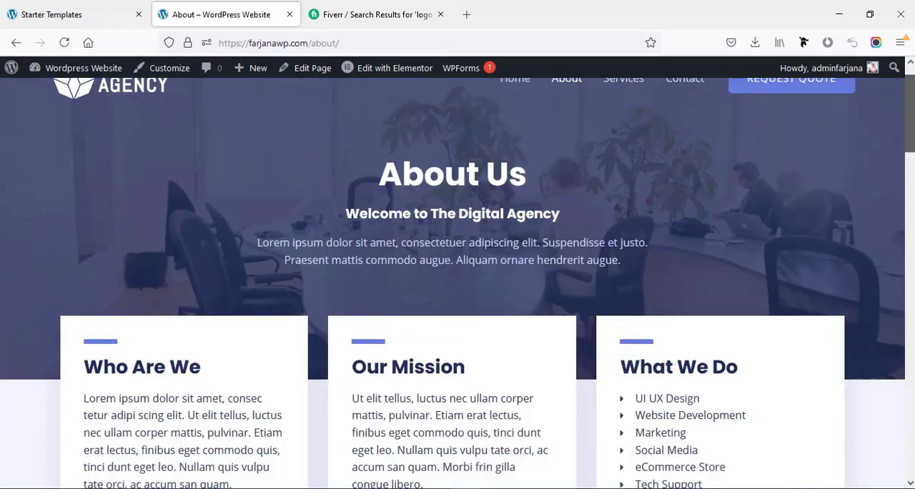
{"action": "scroll", "coordinate": [911, 131], "scroll_direction": "up", "scroll_amount": 1}
{"action": "left_click", "coordinate": [386, 76]}
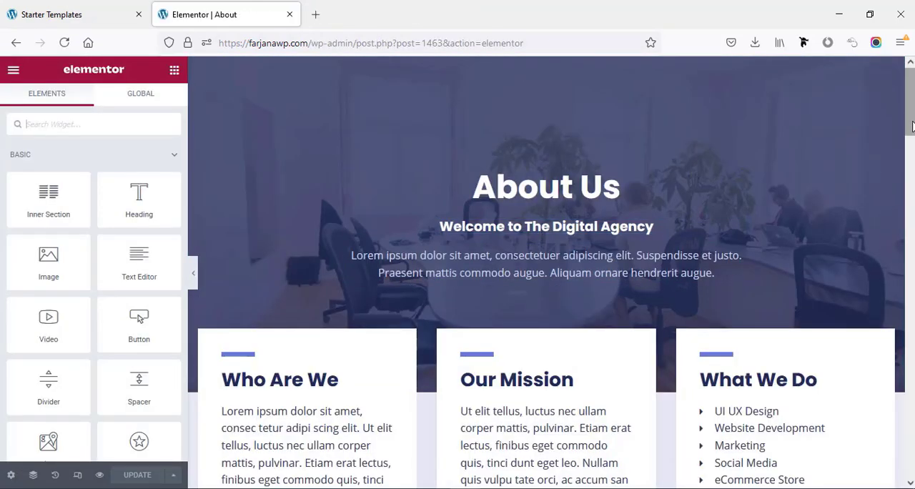
- Look over the About page's sections and open the About Us heading's title for editing
{"action": "left_click_drag", "start_coordinate": [912, 125], "coordinate": [912, 354]}
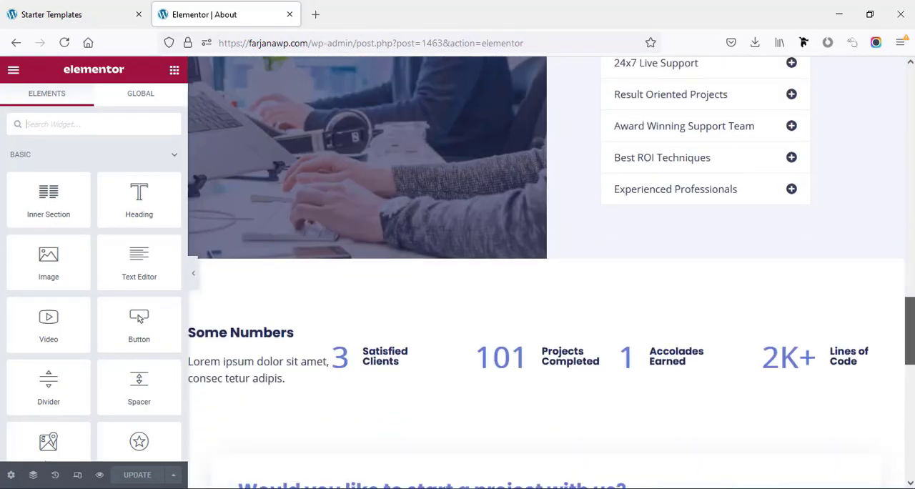
{"action": "scroll", "coordinate": [579, 224], "scroll_direction": "up", "scroll_amount": 10}
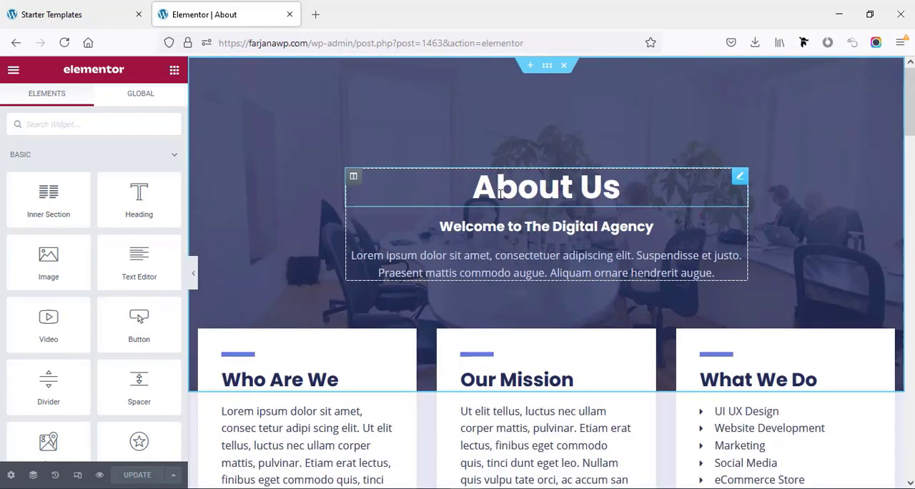
{"action": "left_click", "coordinate": [547, 186]}
{"action": "left_click", "coordinate": [62, 191]}
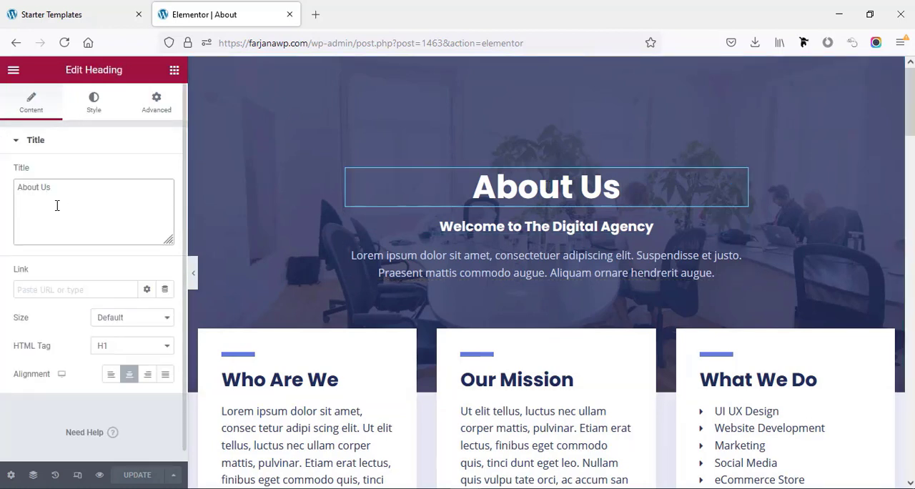
- Open the style settings of the About Us hero section and examine its background image options
{"action": "scroll", "coordinate": [393, 347], "scroll_direction": "down", "scroll_amount": 3}
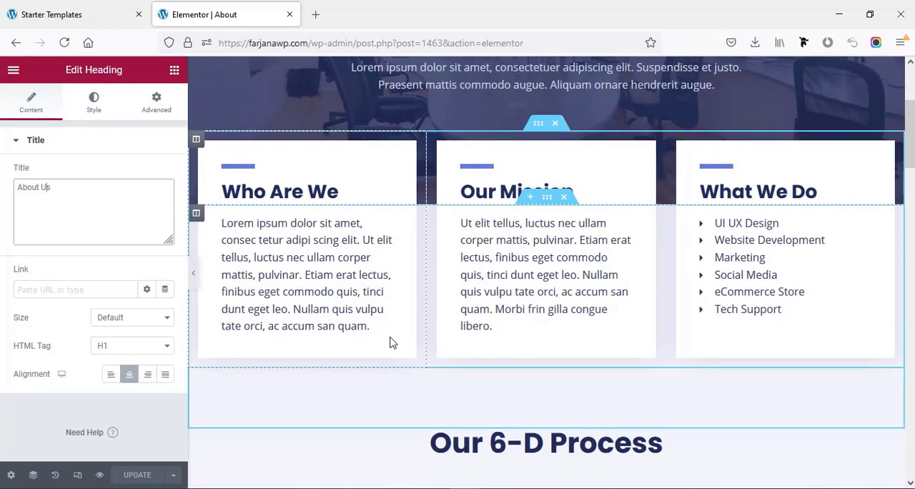
{"action": "scroll", "coordinate": [392, 341], "scroll_direction": "up", "scroll_amount": 3}
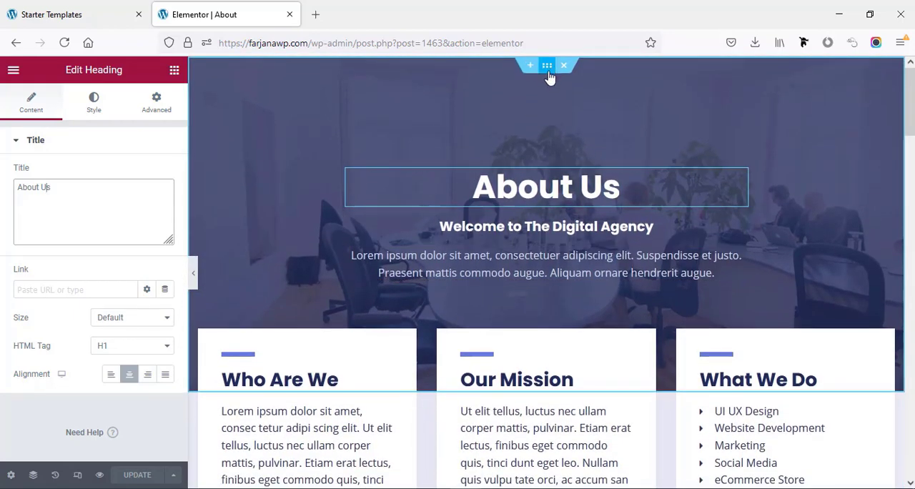
{"action": "left_click", "coordinate": [548, 66]}
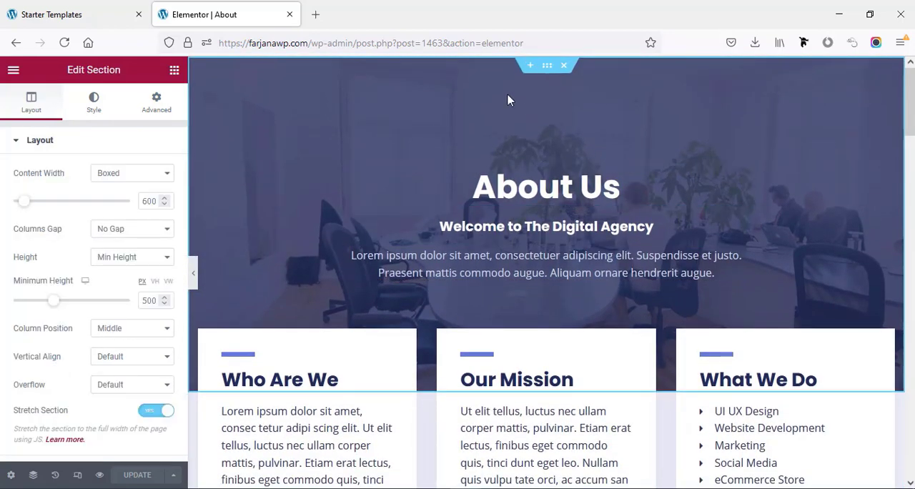
{"action": "left_click", "coordinate": [86, 107]}
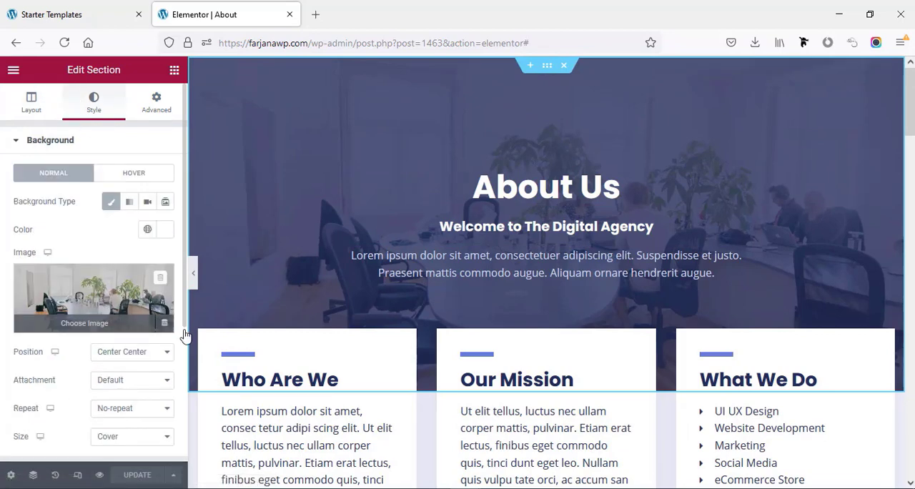
- Open the Define paragraph under Our 6-D Process in the text editor, and view the Why Choose Us section
{"action": "scroll", "coordinate": [386, 406], "scroll_direction": "down", "scroll_amount": 2}
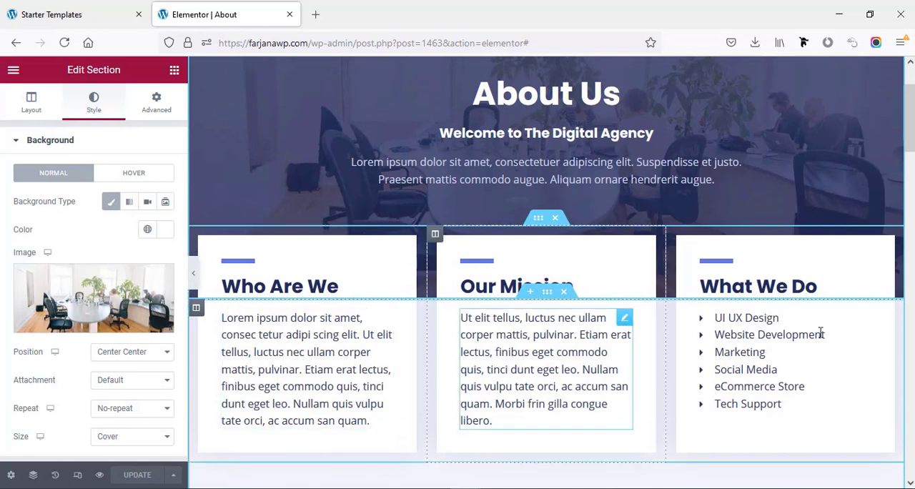
{"action": "scroll", "coordinate": [812, 333], "scroll_direction": "down", "scroll_amount": 6}
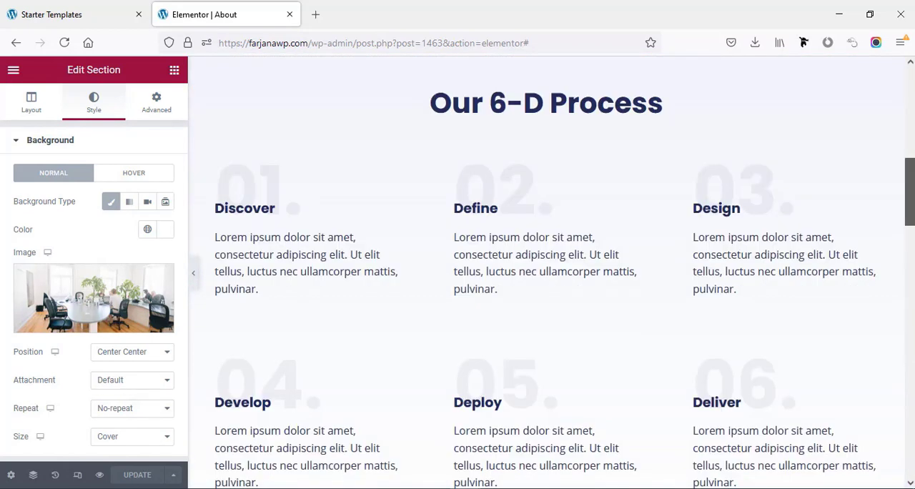
{"action": "left_click", "coordinate": [509, 251]}
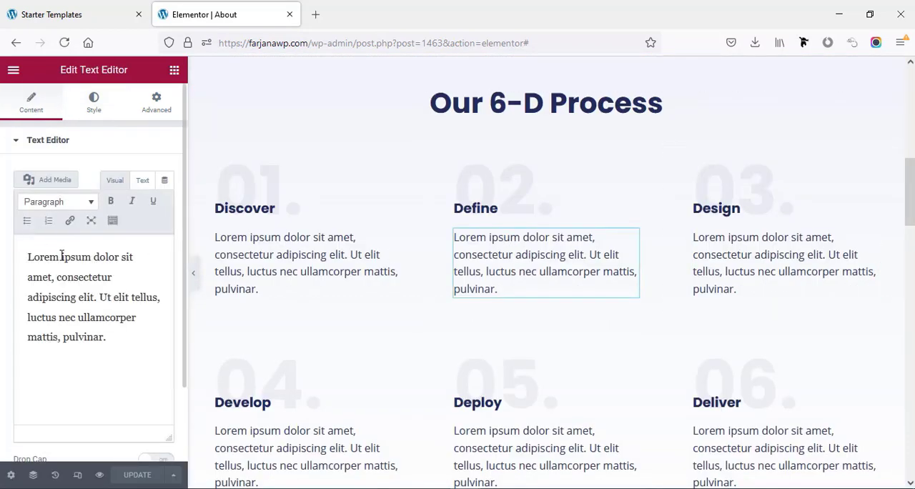
{"action": "scroll", "coordinate": [817, 361], "scroll_direction": "down", "scroll_amount": 3}
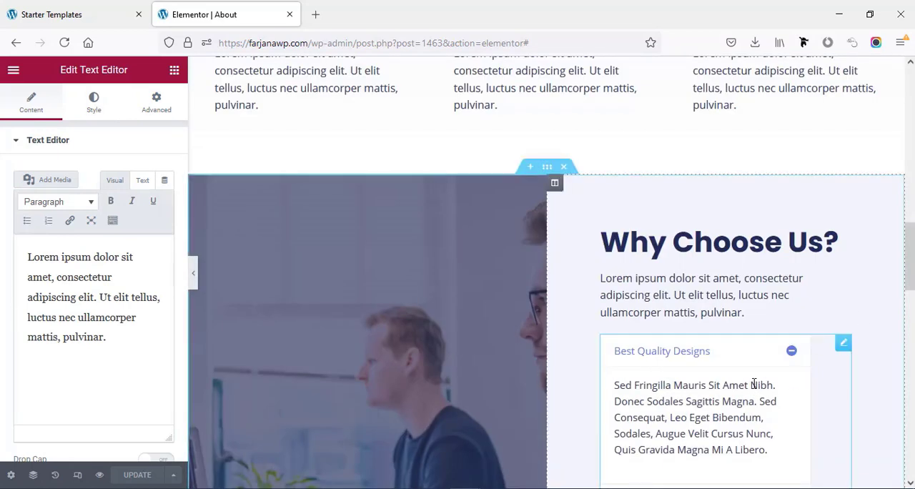
{"action": "scroll", "coordinate": [753, 385], "scroll_direction": "down", "scroll_amount": 2}
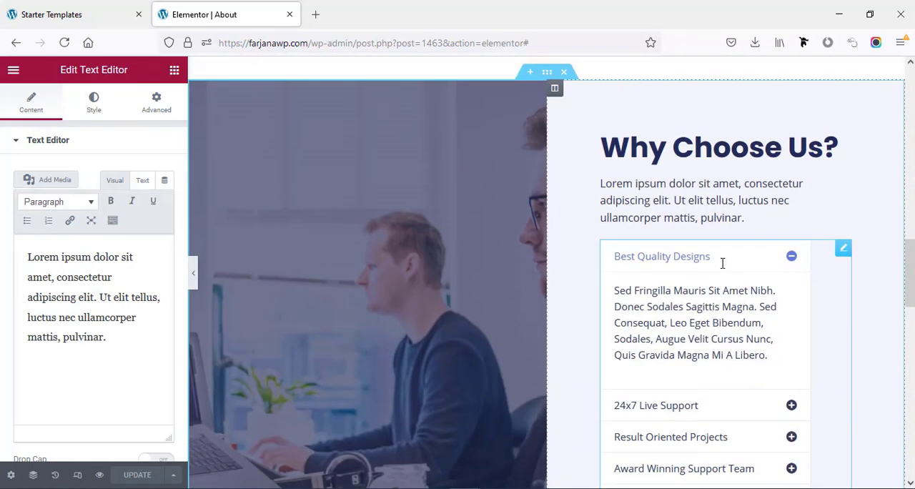
- Open the accordion under Why Choose Us and expand its Best Quality Designs item to examine the editable title and description
{"action": "left_click", "coordinate": [727, 305]}
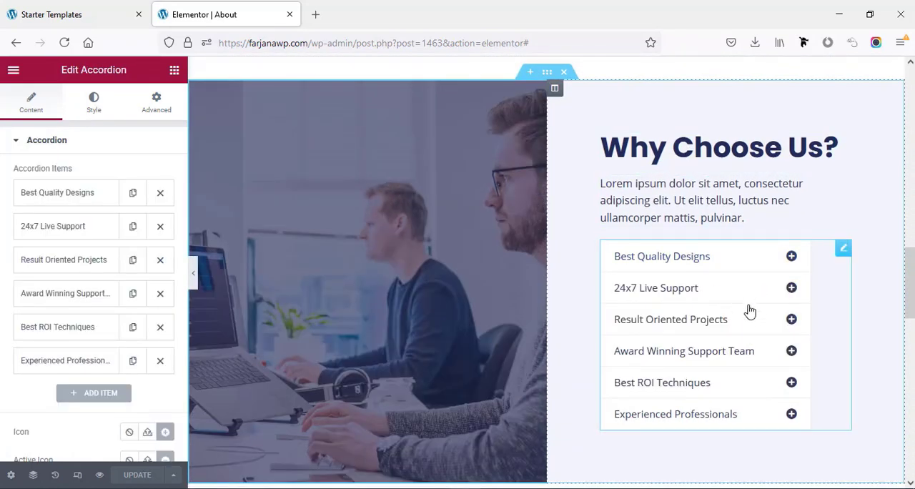
{"action": "left_click", "coordinate": [95, 197]}
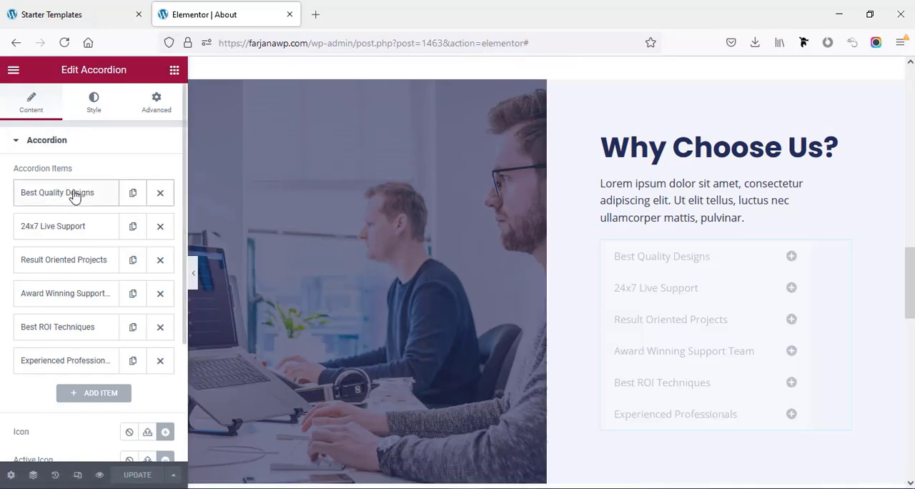
{"action": "left_click", "coordinate": [66, 241]}
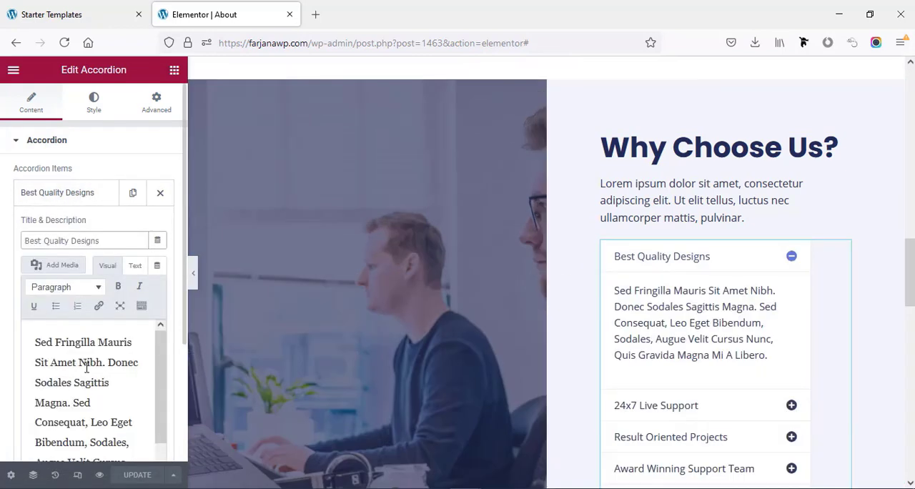
{"action": "left_click", "coordinate": [87, 363]}
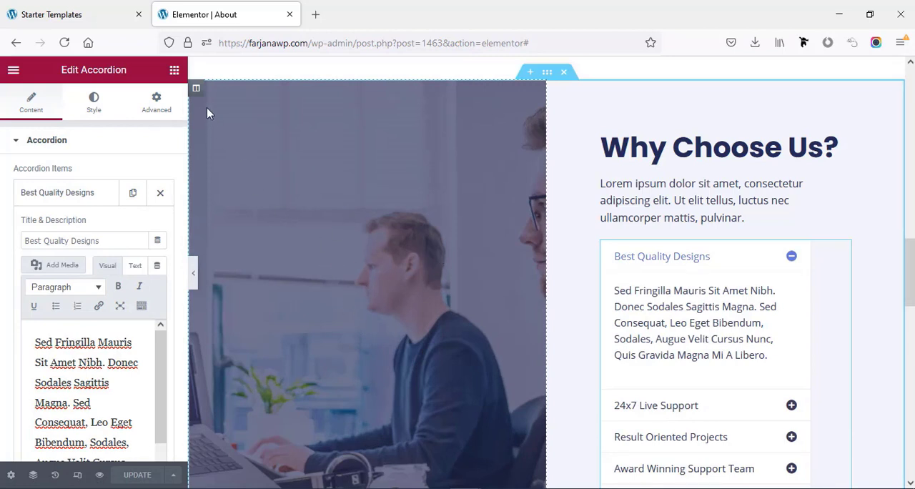
- Open the style settings of the image column beside Why Choose Us, examine its background image, and view the sections below
{"action": "left_click", "coordinate": [197, 90]}
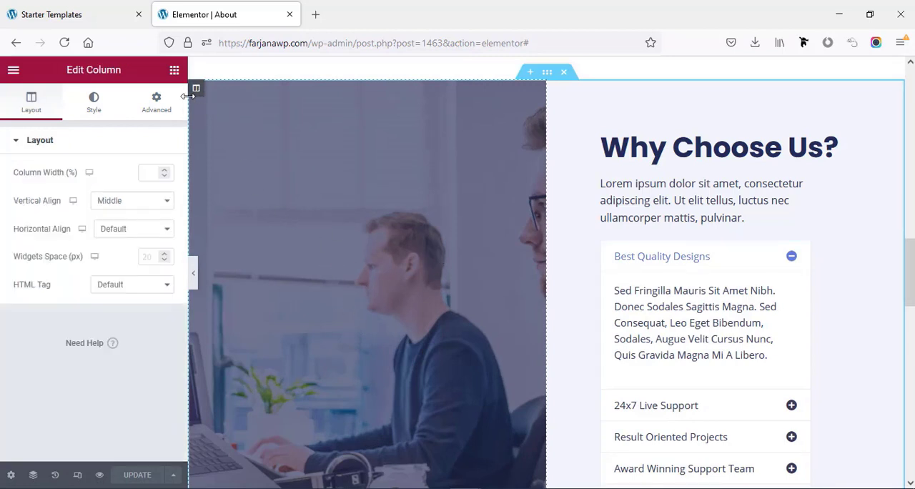
{"action": "left_click", "coordinate": [85, 110]}
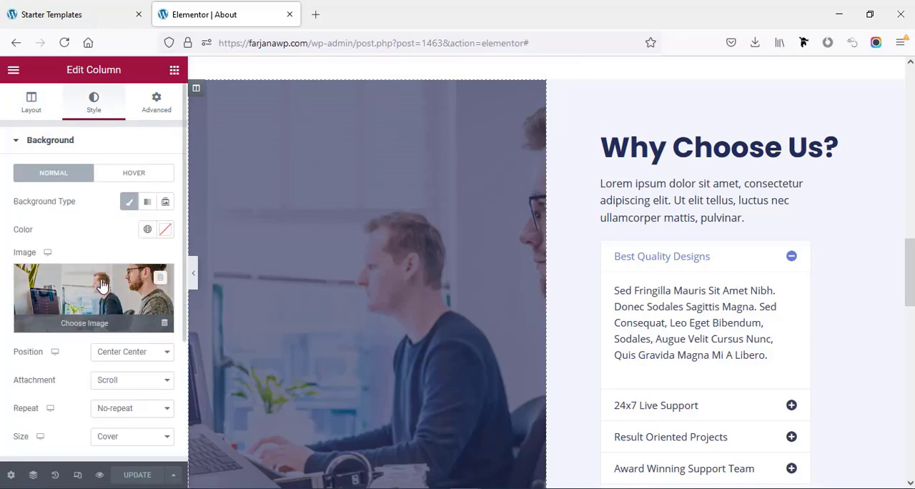
{"action": "scroll", "coordinate": [292, 357], "scroll_direction": "down", "scroll_amount": 6}
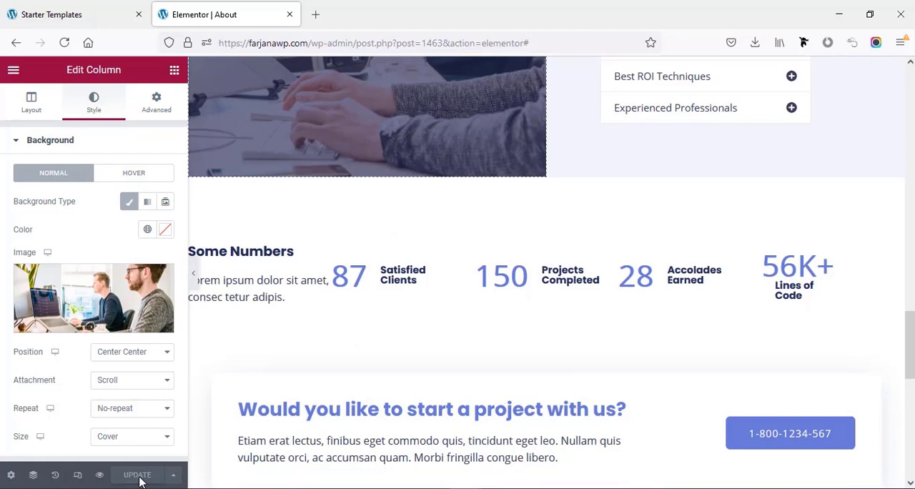
- Leave the editor for the live About page, then visit the site's Services page and look it over
{"action": "left_click", "coordinate": [12, 70]}
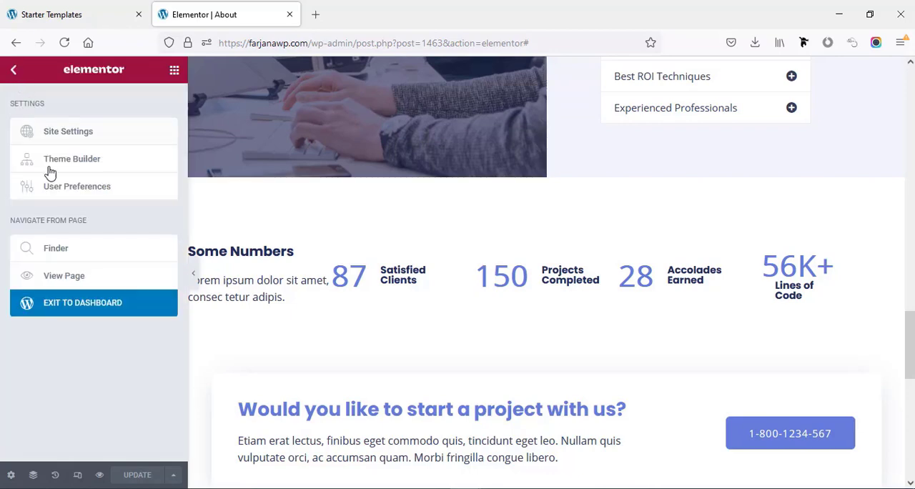
{"action": "left_click", "coordinate": [74, 278]}
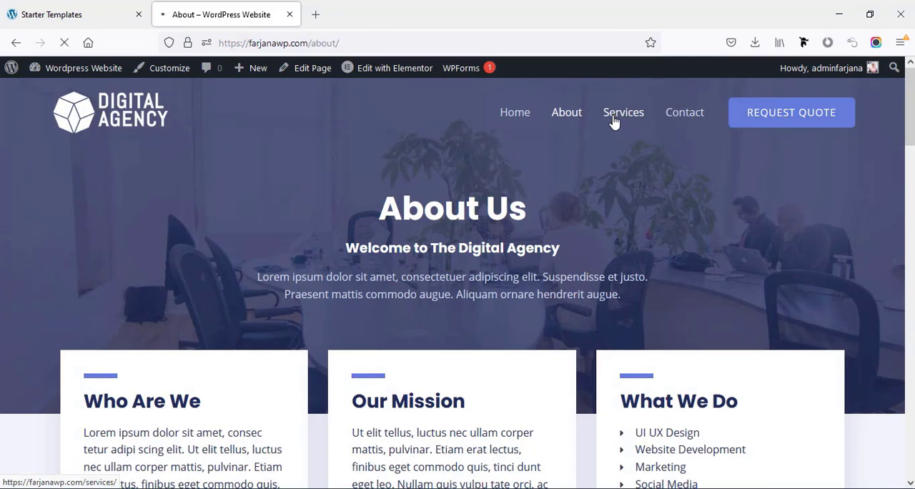
{"action": "left_click", "coordinate": [613, 122]}
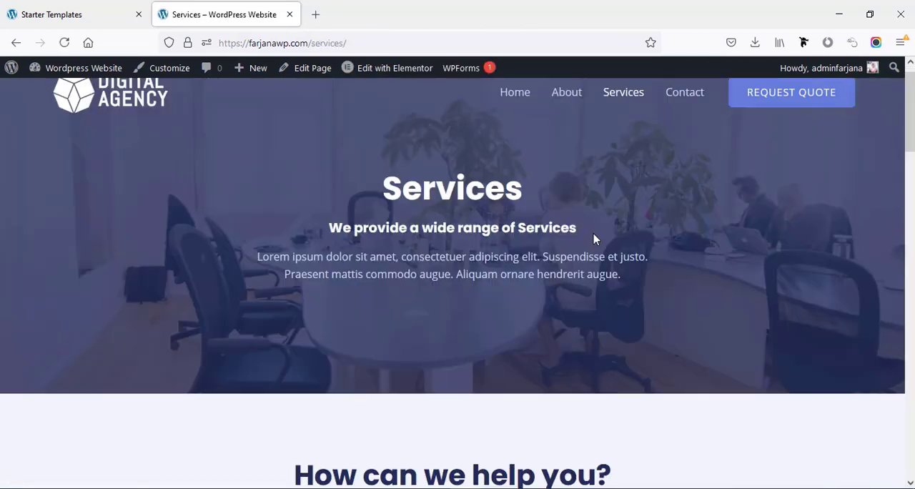
{"action": "mouse_move", "coordinate": [912, 108]}
{"action": "left_mouse_down"}
{"action": "mouse_move", "coordinate": [912, 405]}
{"action": "mouse_move", "coordinate": [912, 110]}
{"action": "left_mouse_up"}
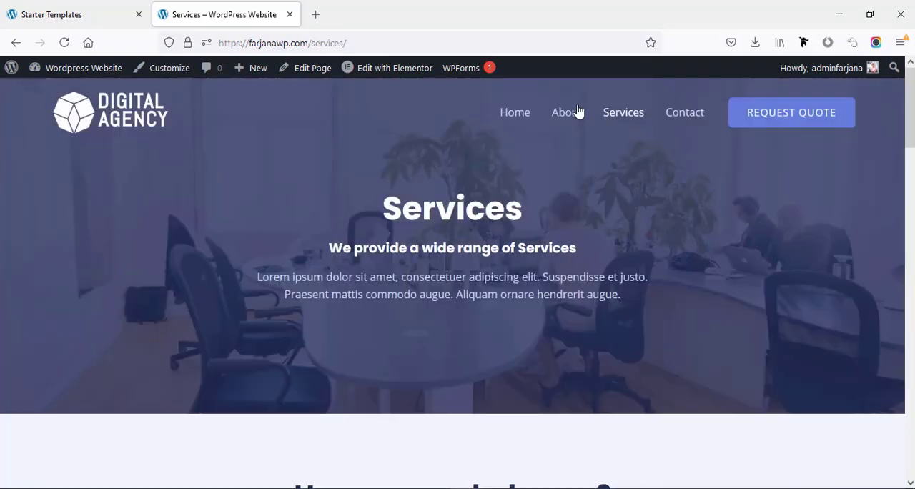
- Go to the website's Contact page, open it for editing in Elementor, and select the Contact Us heading
{"action": "left_click", "coordinate": [685, 117]}
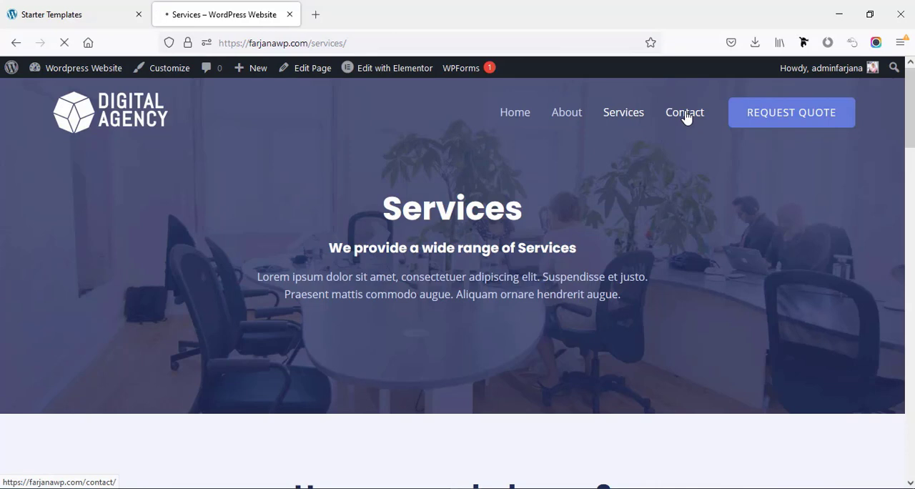
{"action": "left_click_drag", "start_coordinate": [909, 173], "coordinate": [909, 310]}
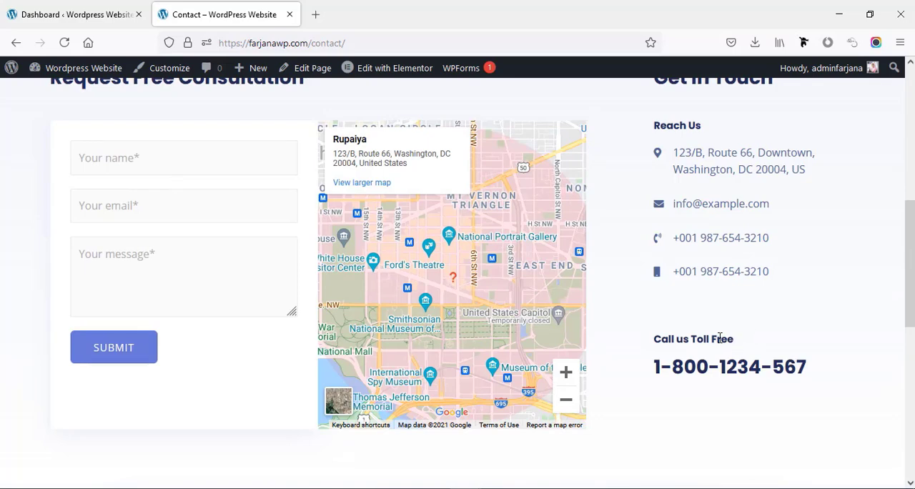
{"action": "scroll", "coordinate": [274, 234], "scroll_direction": "up", "scroll_amount": 3}
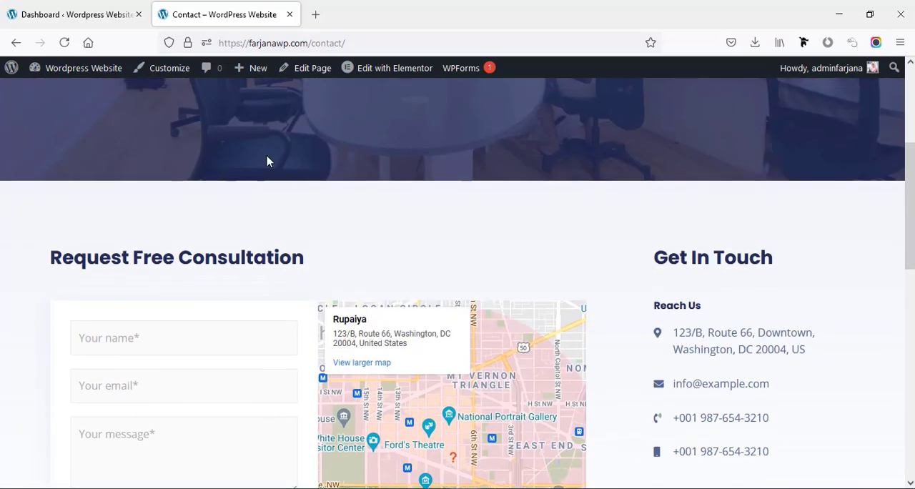
{"action": "mouse_move", "coordinate": [386, 75]}
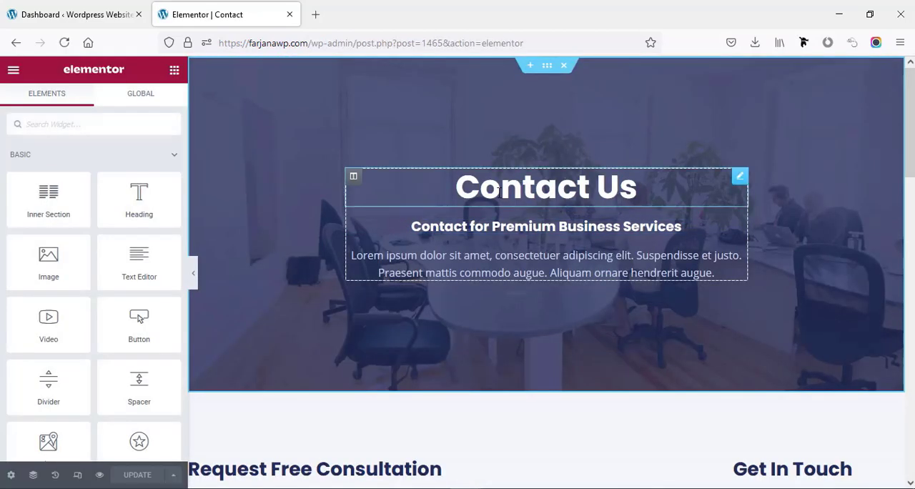
{"action": "left_click", "coordinate": [493, 192]}
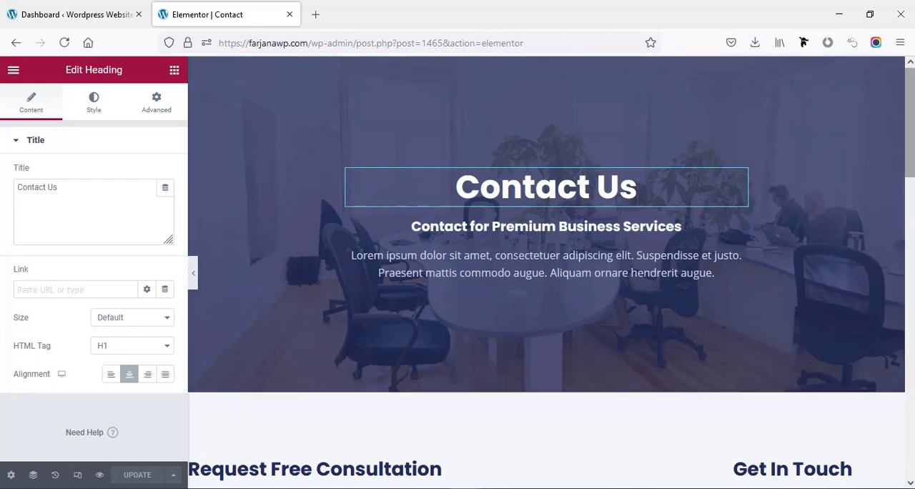
- Set the contact map's location to CSL systems, with zoom 11 and a height of 388 px
{"action": "scroll", "coordinate": [549, 244], "scroll_direction": "down", "scroll_amount": 6}
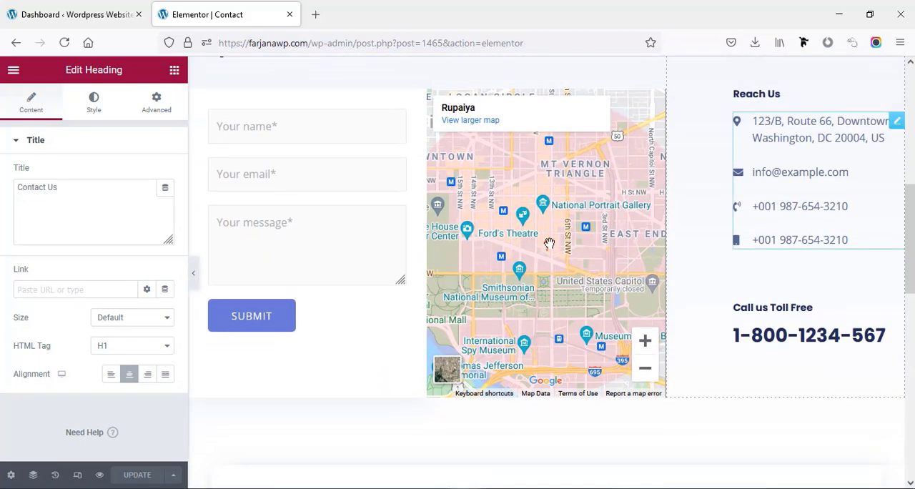
{"action": "left_click", "coordinate": [456, 193]}
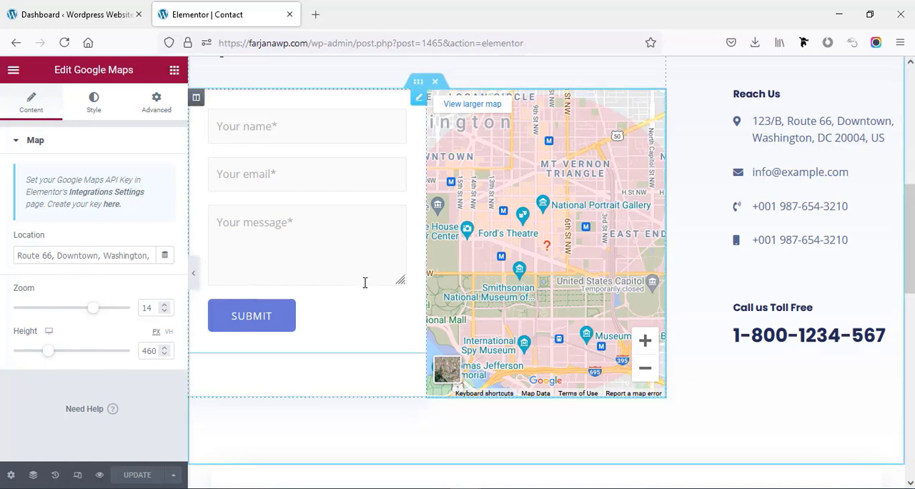
{"action": "triple_click", "coordinate": [27, 250]}
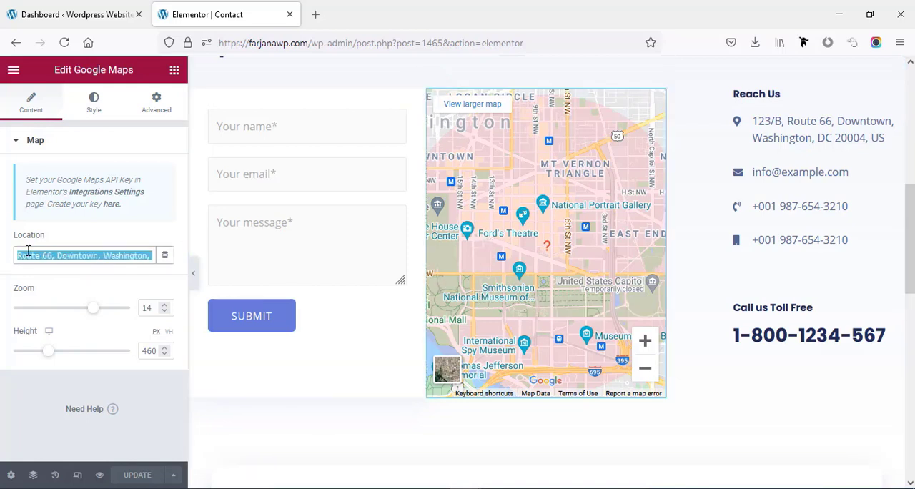
{"action": "type", "text": "CSL systems"}
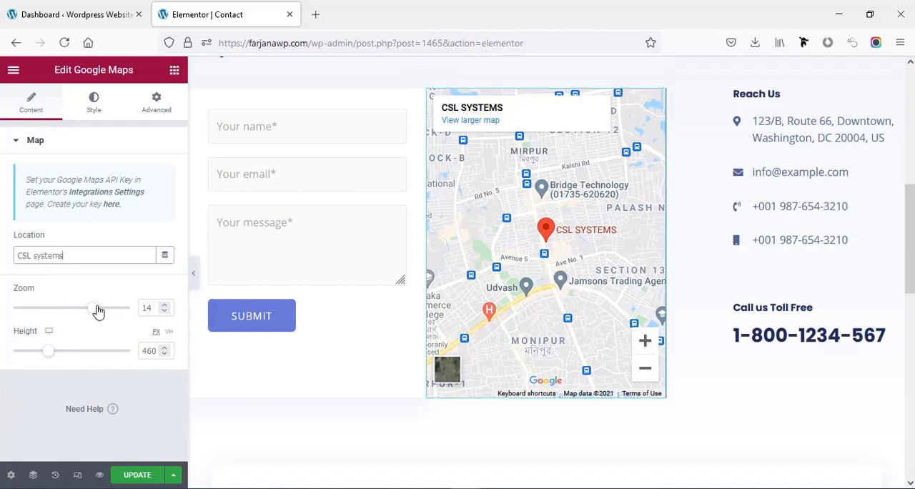
{"action": "left_click_drag", "start_coordinate": [91, 313], "coordinate": [75, 313]}
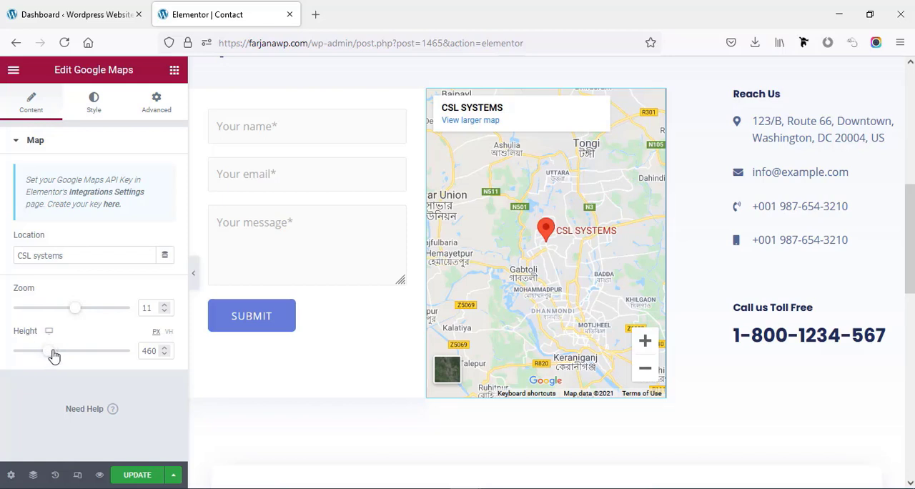
{"action": "left_click_drag", "start_coordinate": [53, 355], "coordinate": [48, 360]}
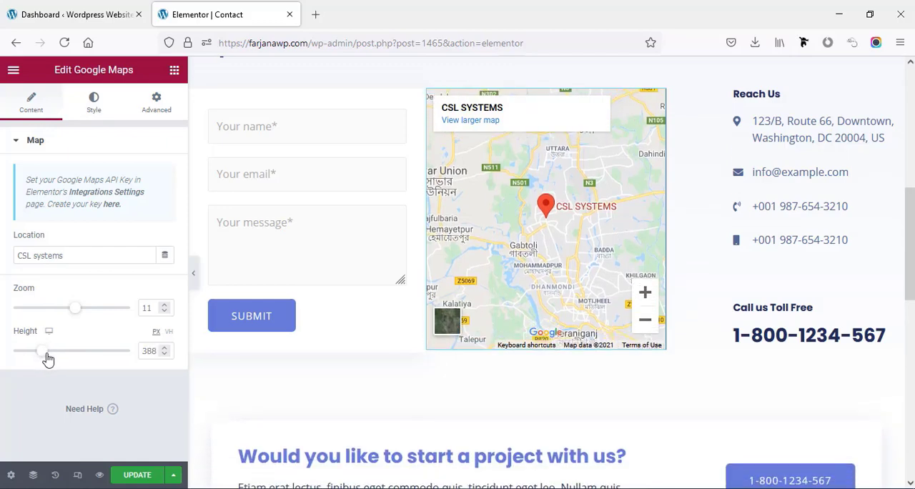
- Open the icon list under Reach Us and check its address item
{"action": "scroll", "coordinate": [543, 257], "scroll_direction": "up", "scroll_amount": 2}
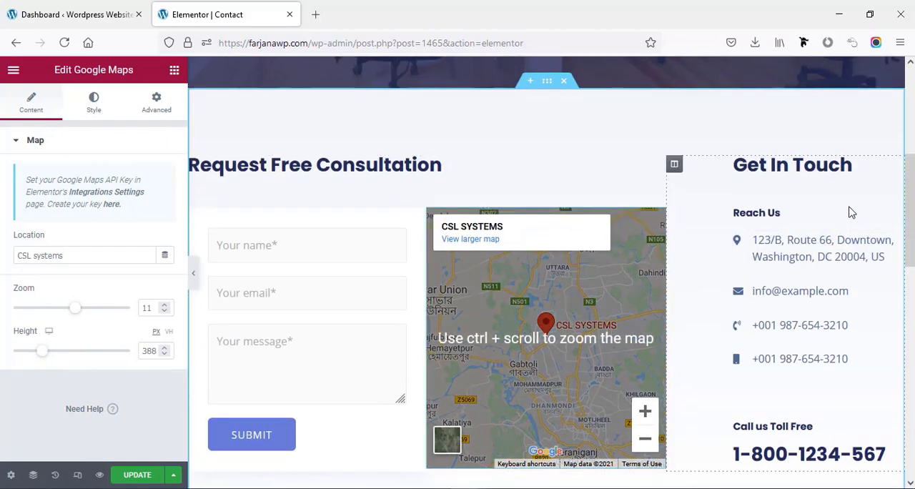
{"action": "left_click", "coordinate": [800, 250]}
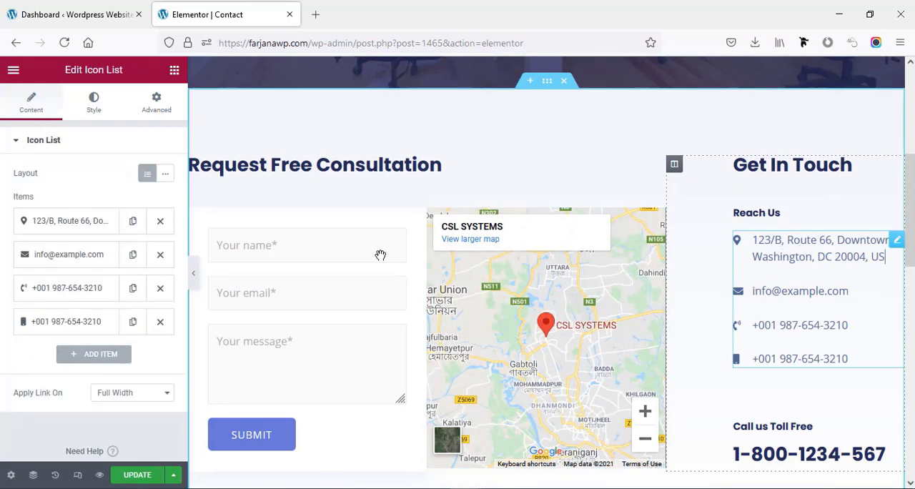
{"action": "left_click", "coordinate": [68, 225]}
{"action": "left_click", "coordinate": [67, 225]}
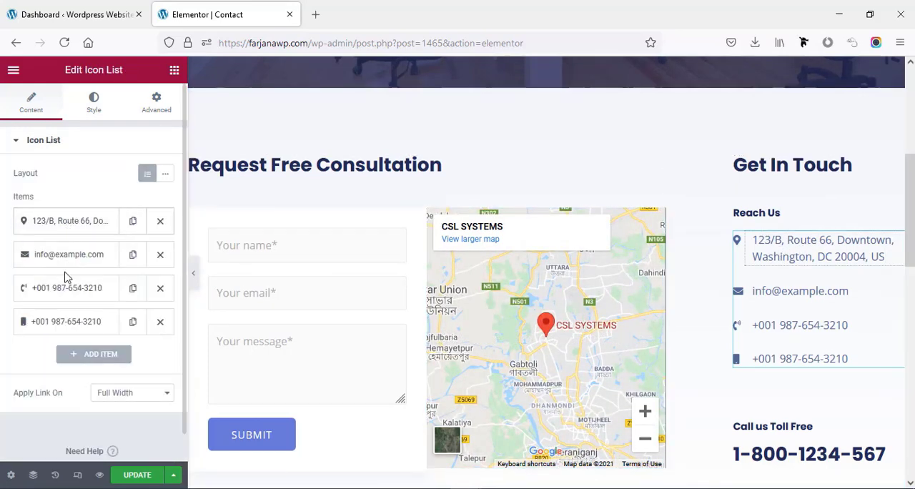
- Link the e-mail item of the Reach Us list to "mailto:" followed by the contact's e-mail address
{"action": "left_click", "coordinate": [63, 258]}
{"action": "triple_click", "coordinate": [53, 306]}
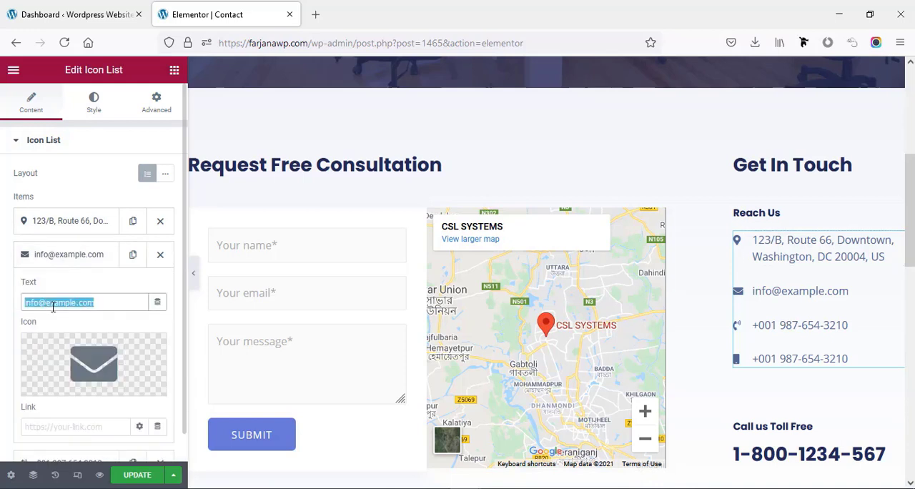
{"action": "scroll", "coordinate": [68, 315], "scroll_direction": "down", "scroll_amount": 1}
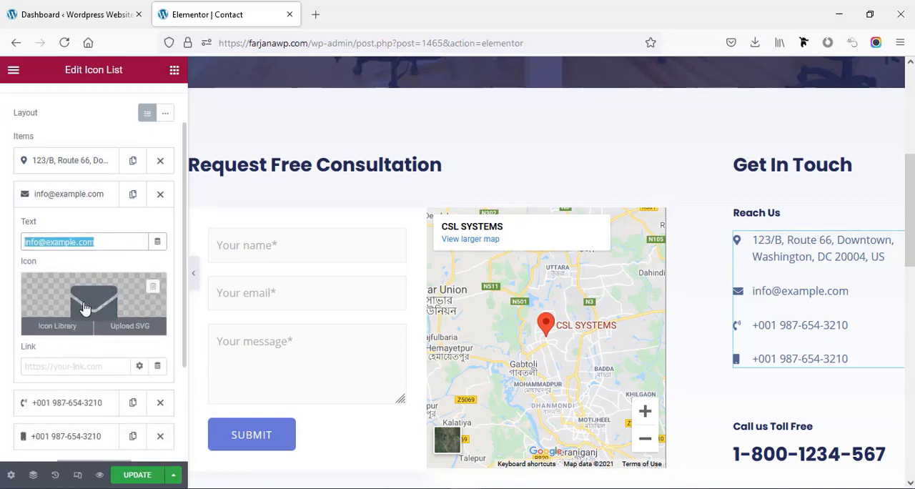
{"action": "scroll", "coordinate": [84, 307], "scroll_direction": "down", "scroll_amount": 1}
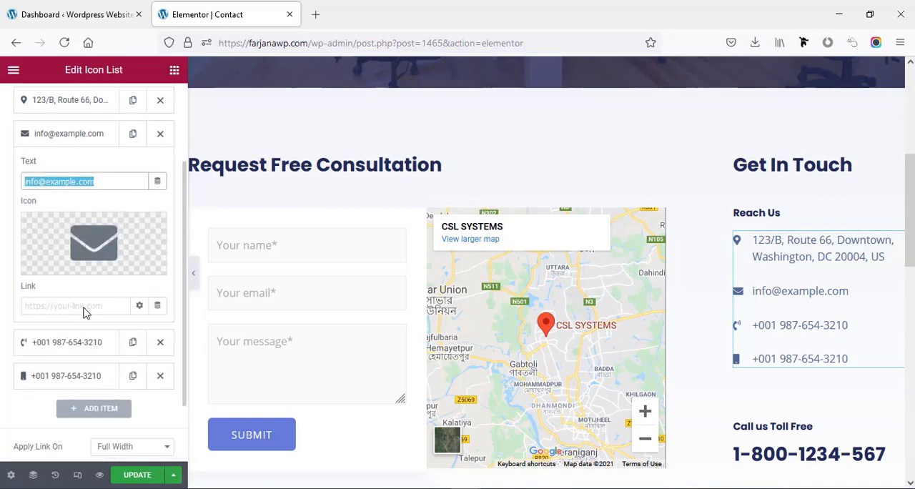
{"action": "triple_click", "coordinate": [57, 183]}
{"action": "key", "text": "ctrl+c"}
{"action": "left_click", "coordinate": [49, 304]}
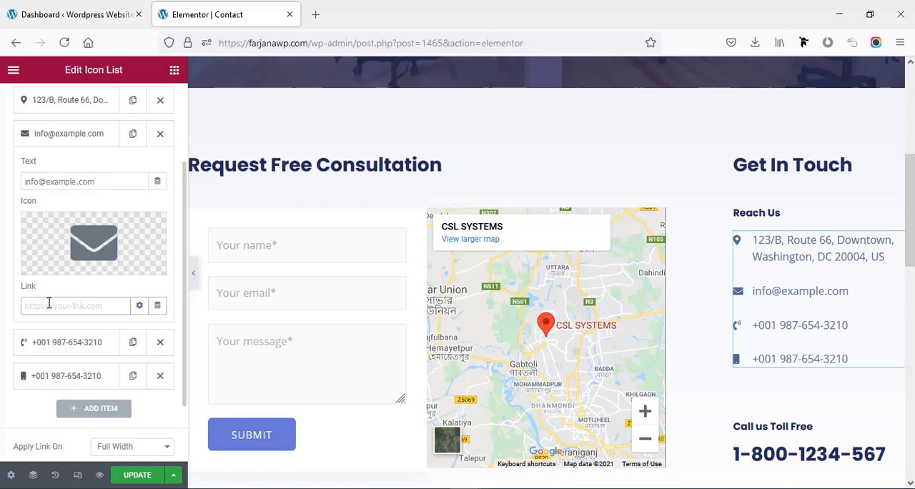
{"action": "type", "text": "mailto:"}
{"action": "key", "text": "ctrl+v"}
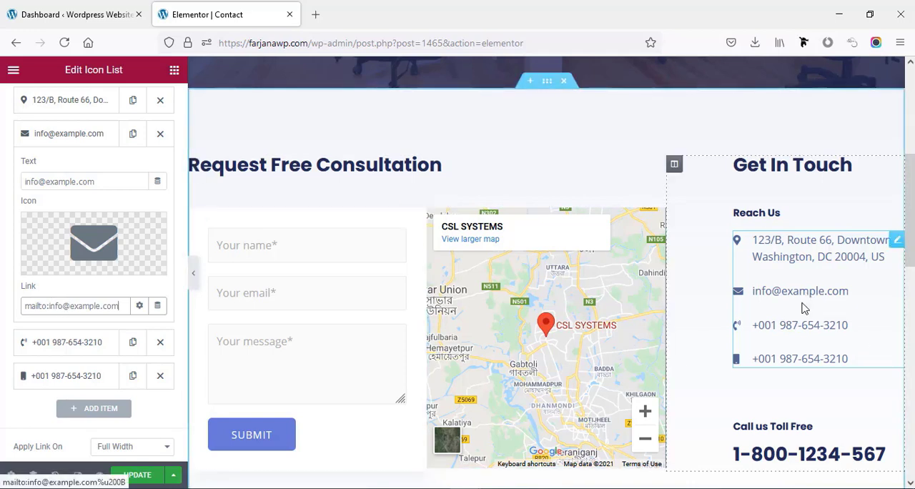
- Check the settings of the two phone number items in the Reach Us list and collapse them
{"action": "left_click", "coordinate": [99, 346]}
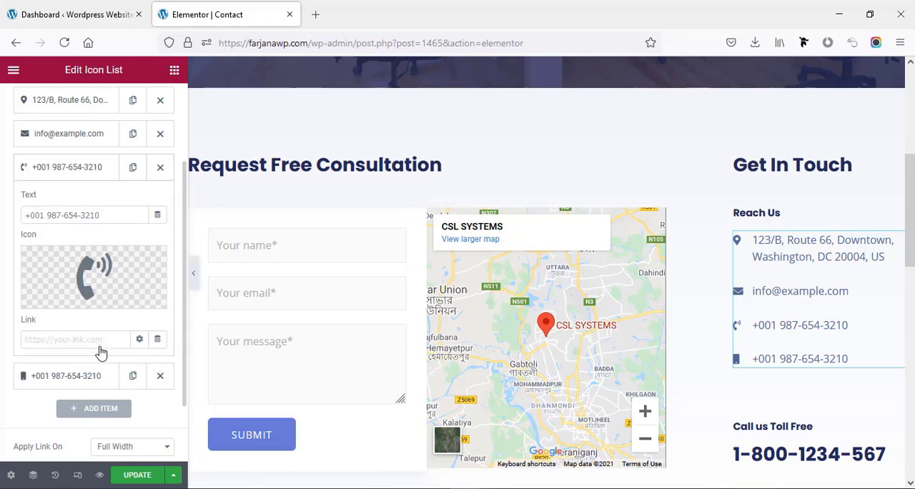
{"action": "left_click", "coordinate": [57, 376]}
{"action": "left_click", "coordinate": [81, 206]}
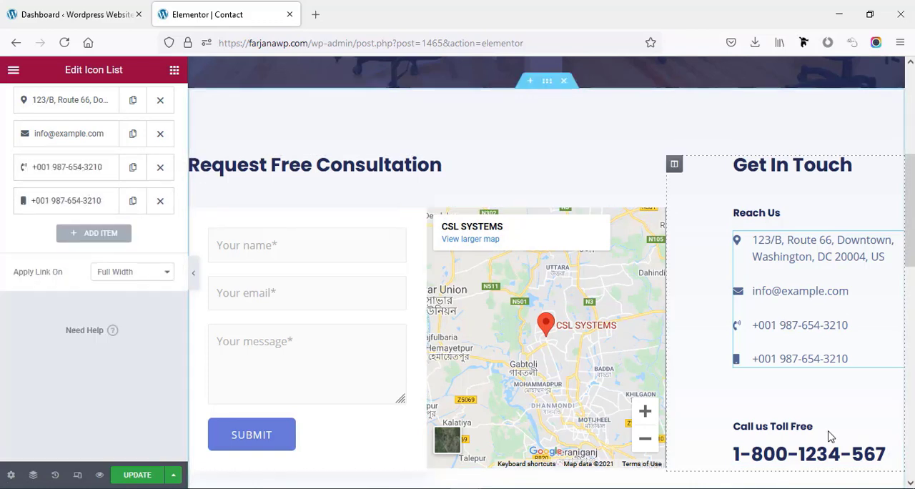
- Open the shortcode settings of the contact form under Request Free Consultation
{"action": "scroll", "coordinate": [821, 429], "scroll_direction": "down", "scroll_amount": 2}
{"action": "scroll", "coordinate": [820, 427], "scroll_direction": "up", "scroll_amount": 3}
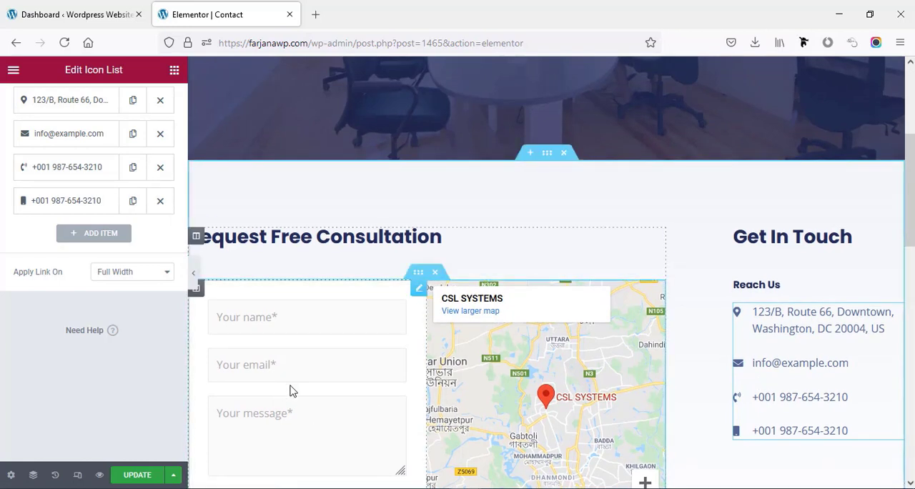
{"action": "left_click", "coordinate": [419, 290]}
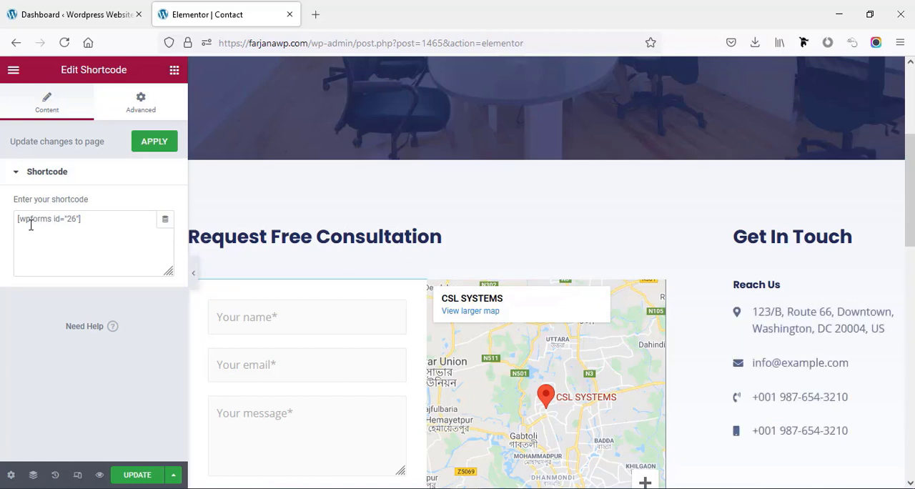
- Save the changes to the Contact page and exit the Elementor editor to the WordPress dashboard
{"action": "left_click", "coordinate": [142, 475]}
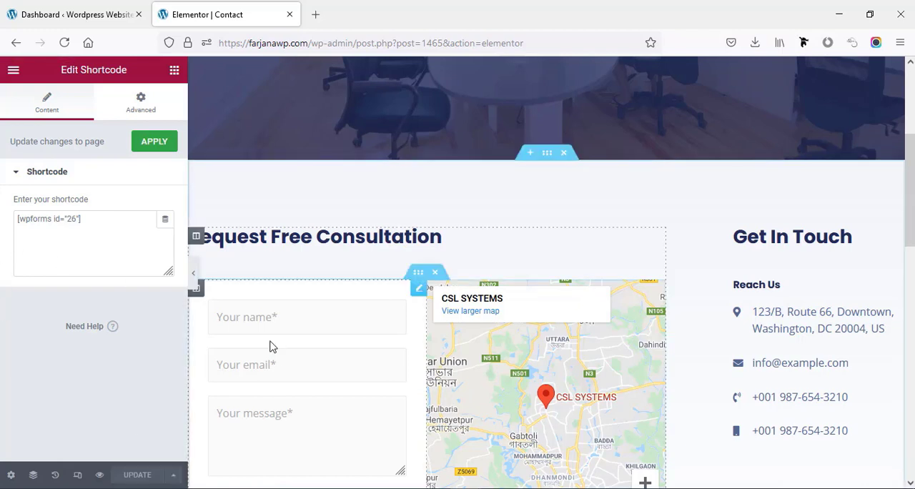
{"action": "left_click", "coordinate": [14, 71]}
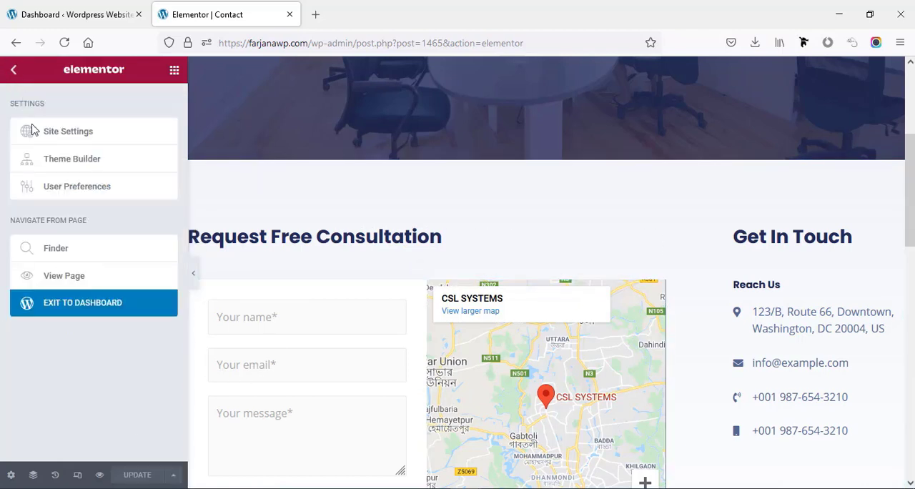
{"action": "left_click", "coordinate": [74, 304]}
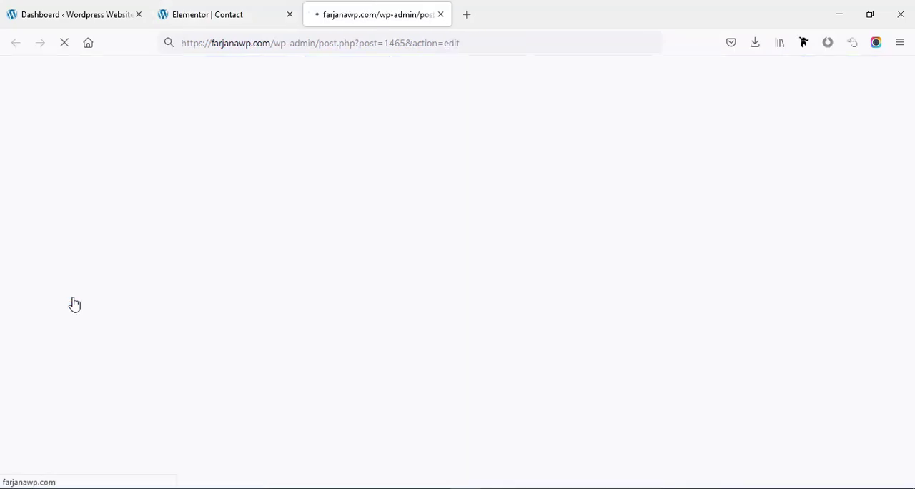
- Open the Contact Form from the WPForms list for editing in the form builder
{"action": "left_click", "coordinate": [16, 84]}
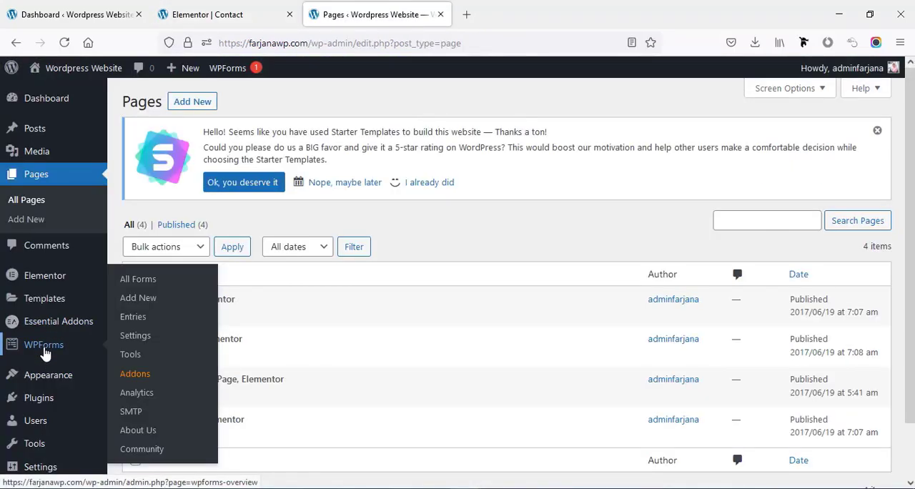
{"action": "left_click", "coordinate": [44, 350]}
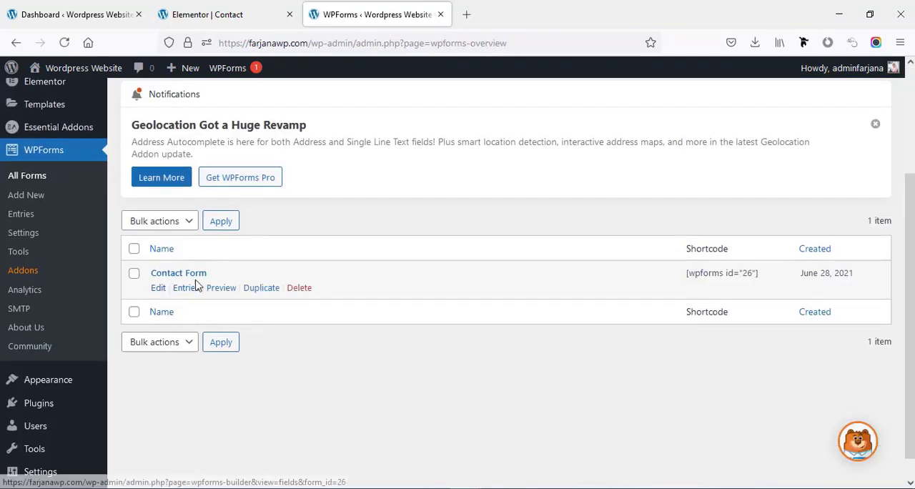
{"action": "left_click", "coordinate": [158, 289]}
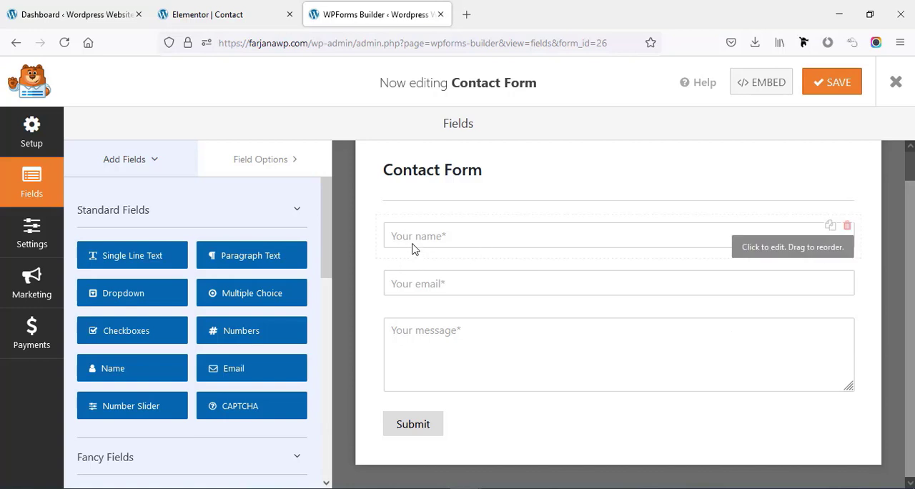
- Check the general and advanced options of the contact form's name field, including its placeholder text
{"action": "left_click", "coordinate": [760, 255]}
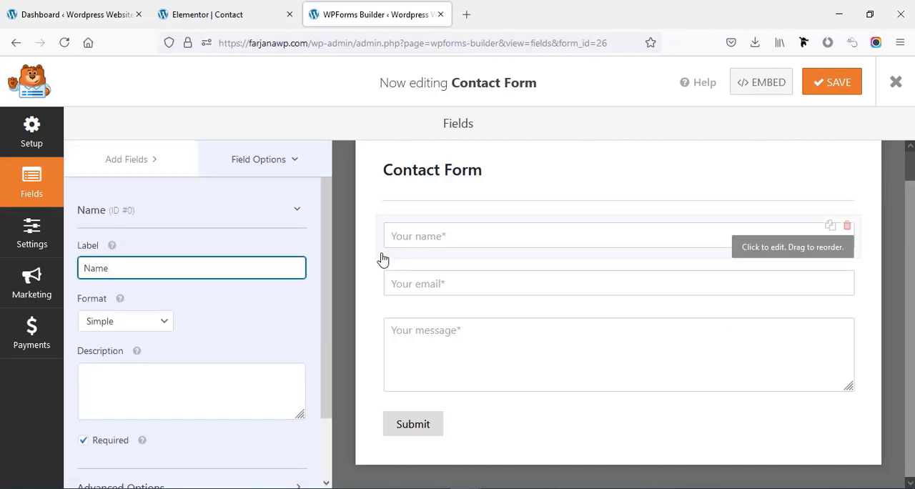
{"action": "scroll", "coordinate": [214, 323], "scroll_direction": "down", "scroll_amount": 2}
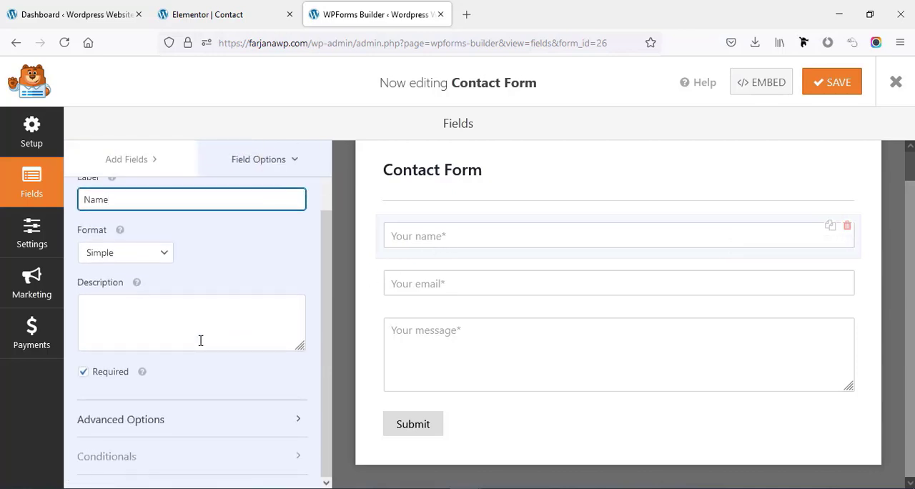
{"action": "left_click", "coordinate": [109, 426]}
{"action": "scroll", "coordinate": [138, 384], "scroll_direction": "down", "scroll_amount": 2}
{"action": "scroll", "coordinate": [138, 383], "scroll_direction": "down", "scroll_amount": 3}
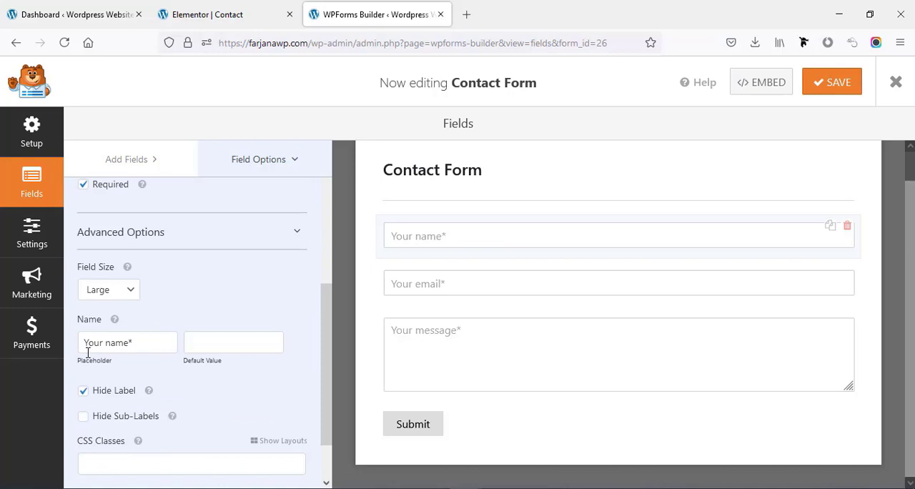
{"action": "left_click", "coordinate": [143, 345]}
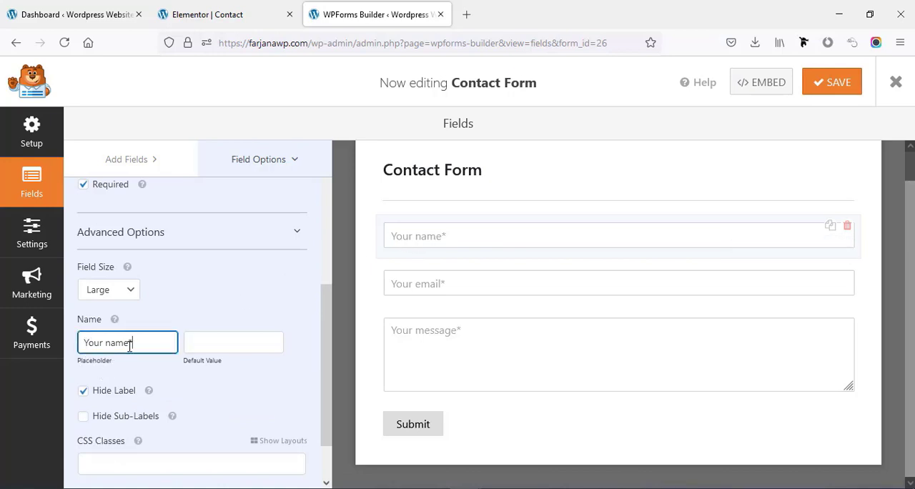
{"action": "scroll", "coordinate": [130, 343], "scroll_direction": "up", "scroll_amount": 3}
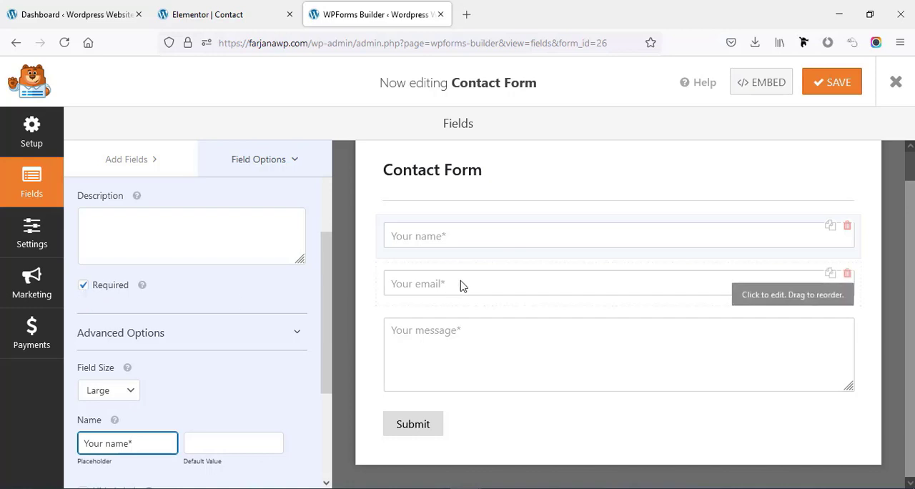
- Review the label, advanced options and placeholder text of the contact form's email field
{"action": "left_click", "coordinate": [823, 299]}
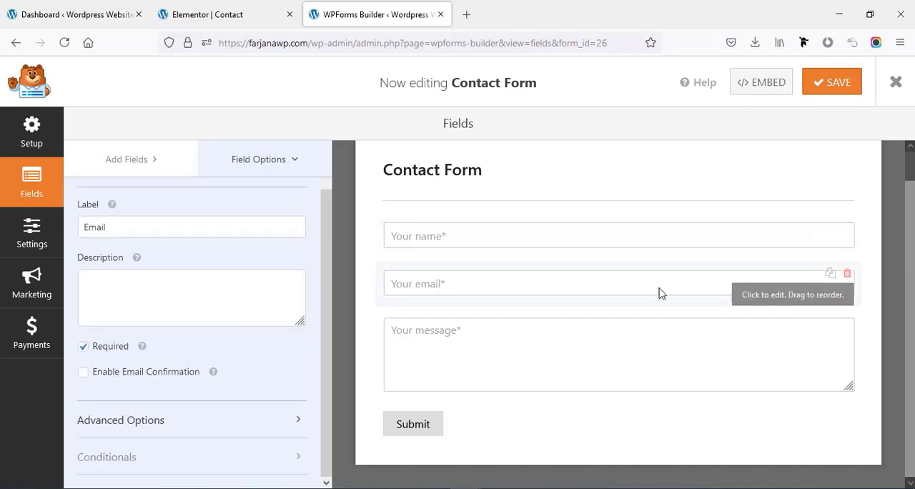
{"action": "left_click", "coordinate": [114, 229]}
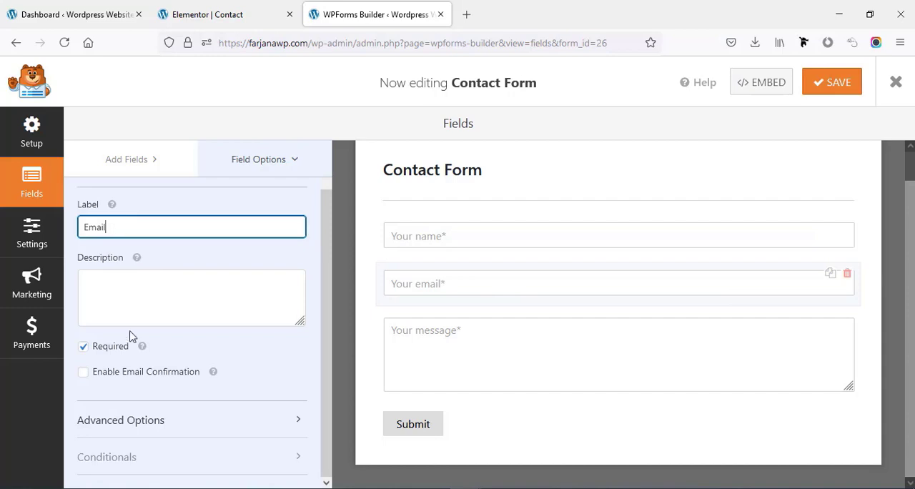
{"action": "scroll", "coordinate": [129, 340], "scroll_direction": "down", "scroll_amount": 3}
{"action": "scroll", "coordinate": [258, 281], "scroll_direction": "up", "scroll_amount": 5}
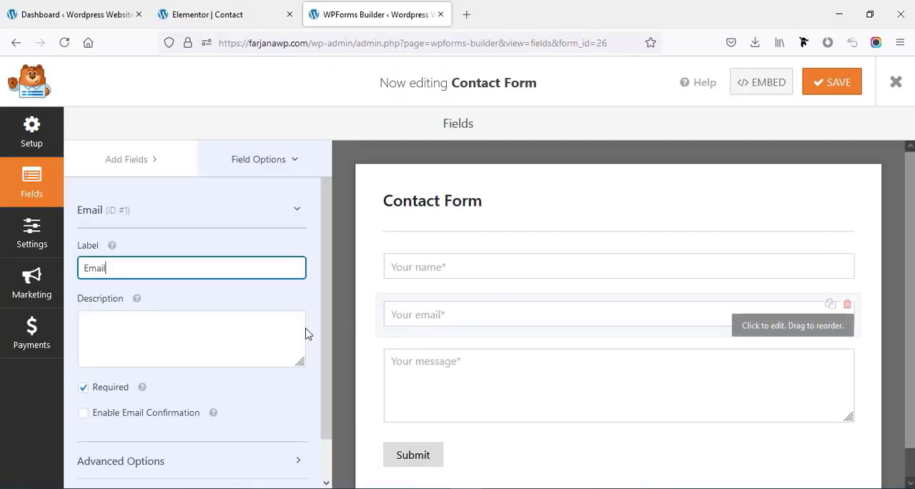
{"action": "scroll", "coordinate": [112, 441], "scroll_direction": "down", "scroll_amount": 2}
{"action": "left_click", "coordinate": [118, 421]}
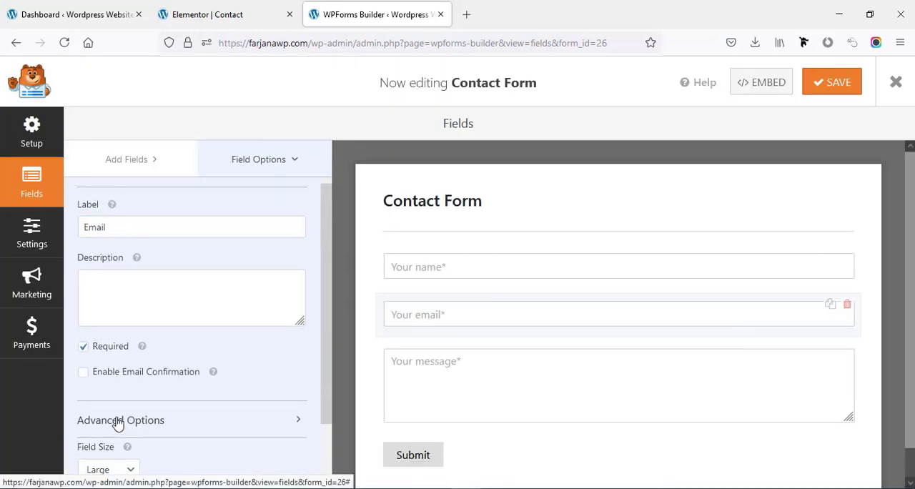
{"action": "scroll", "coordinate": [136, 382], "scroll_direction": "down", "scroll_amount": 3}
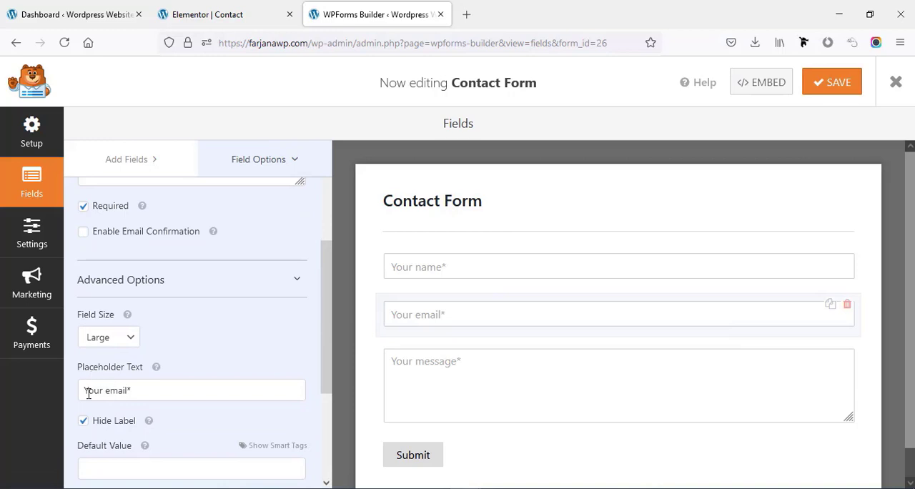
{"action": "left_click_drag", "start_coordinate": [88, 394], "coordinate": [128, 393]}
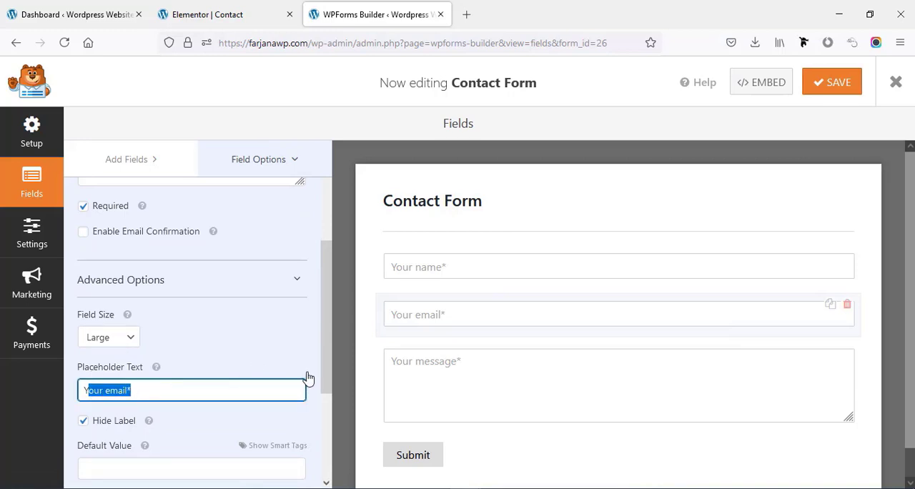
{"action": "scroll", "coordinate": [453, 366], "scroll_direction": "down", "scroll_amount": 2}
{"action": "scroll", "coordinate": [435, 362], "scroll_direction": "up", "scroll_amount": 1}
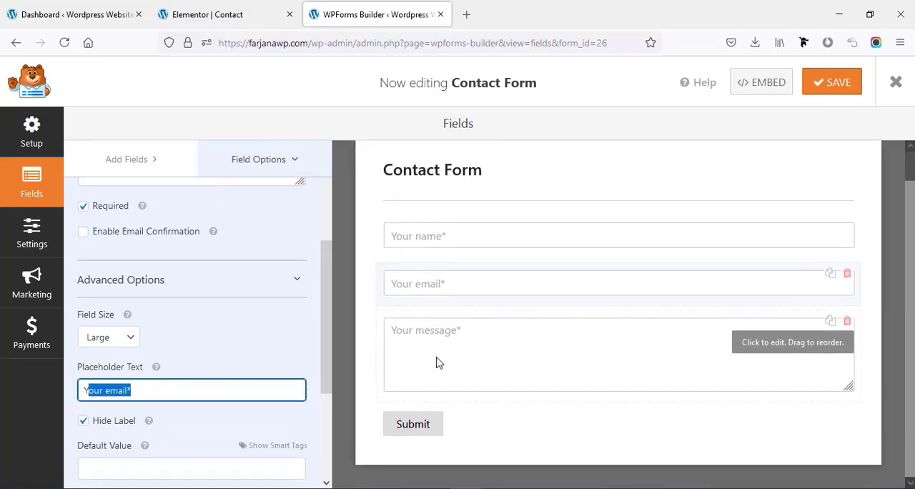
- Examine the general and advanced options of the contact form's message field
{"action": "left_click", "coordinate": [826, 350]}
{"action": "scroll", "coordinate": [166, 340], "scroll_direction": "down", "scroll_amount": 2}
{"action": "scroll", "coordinate": [165, 340], "scroll_direction": "up", "scroll_amount": 2}
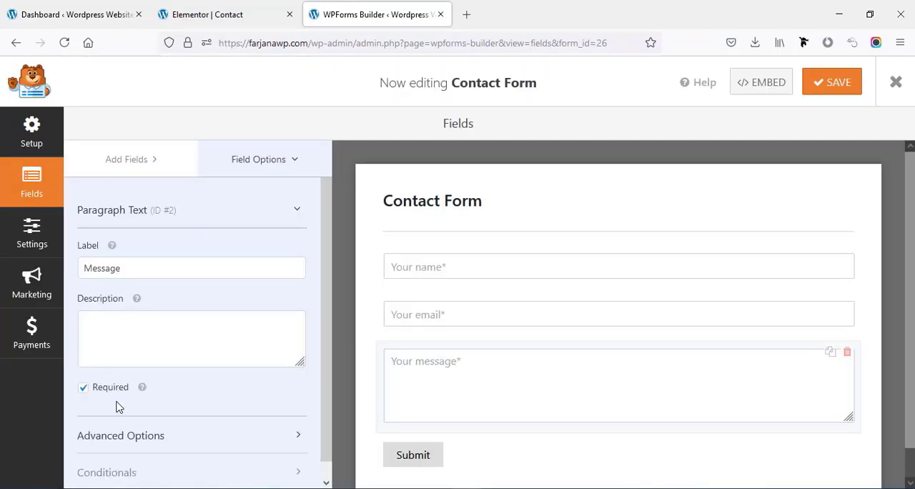
{"action": "left_click", "coordinate": [118, 436]}
{"action": "scroll", "coordinate": [125, 408], "scroll_direction": "down", "scroll_amount": 3}
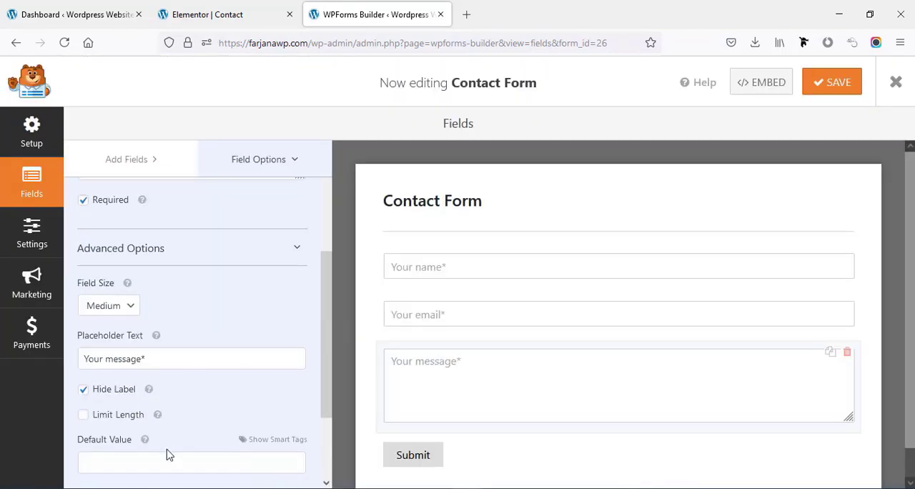
{"action": "scroll", "coordinate": [451, 405], "scroll_direction": "down", "scroll_amount": 1}
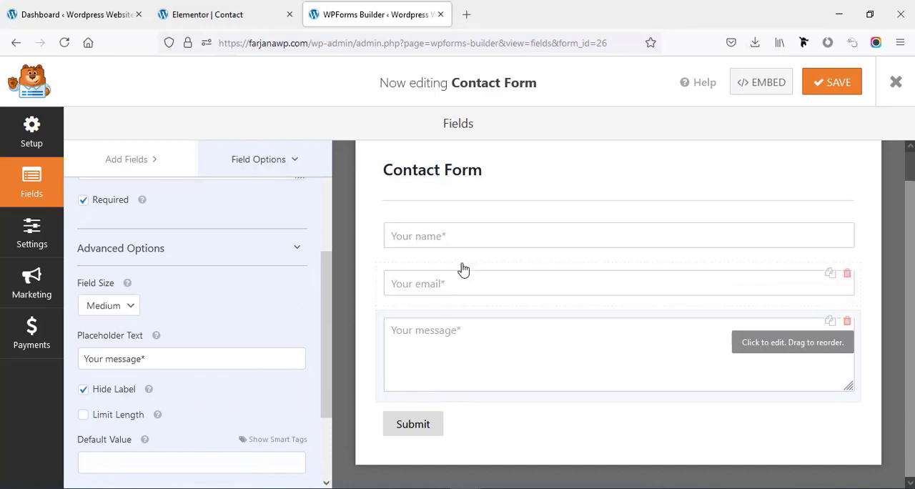
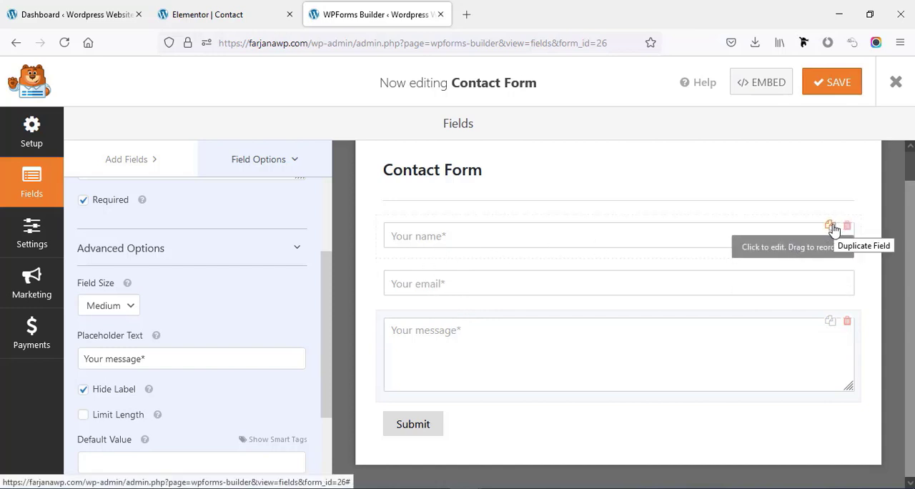
- Duplicate the contact form's name field and set the copy's label to "Phone"
{"action": "left_click", "coordinate": [831, 226]}
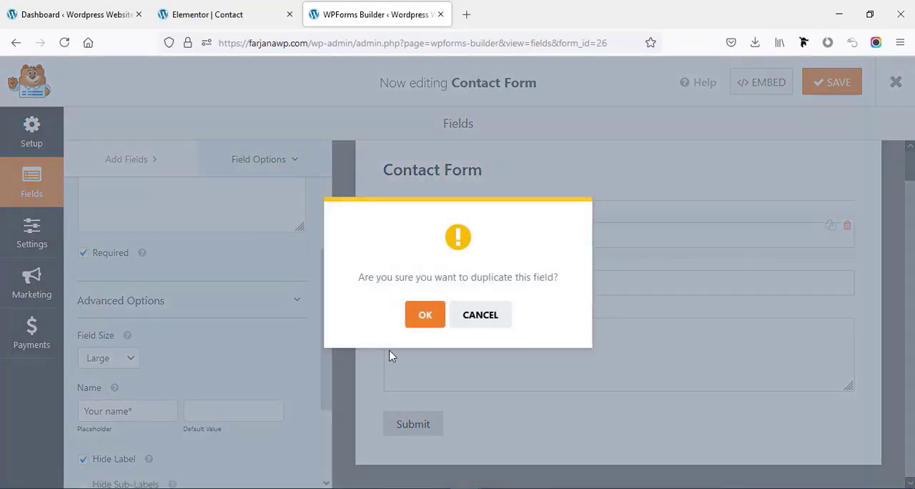
{"action": "left_click", "coordinate": [429, 320]}
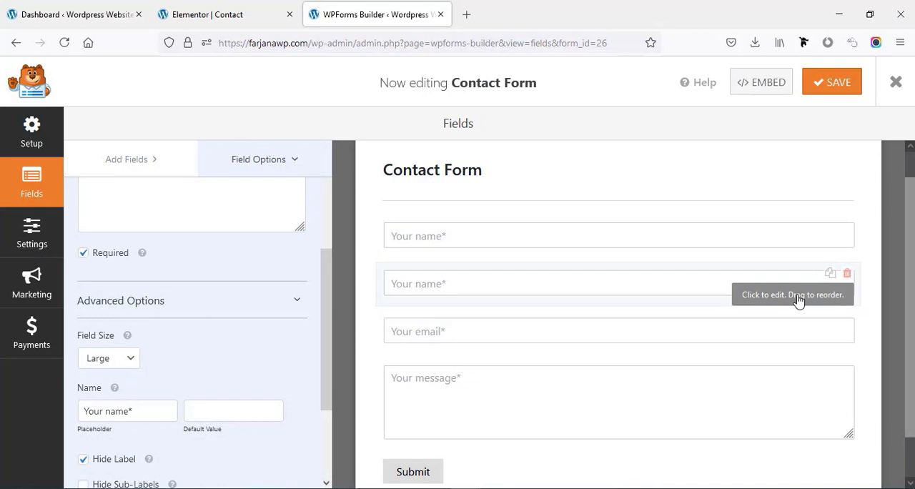
{"action": "scroll", "coordinate": [280, 372], "scroll_direction": "up", "scroll_amount": 5}
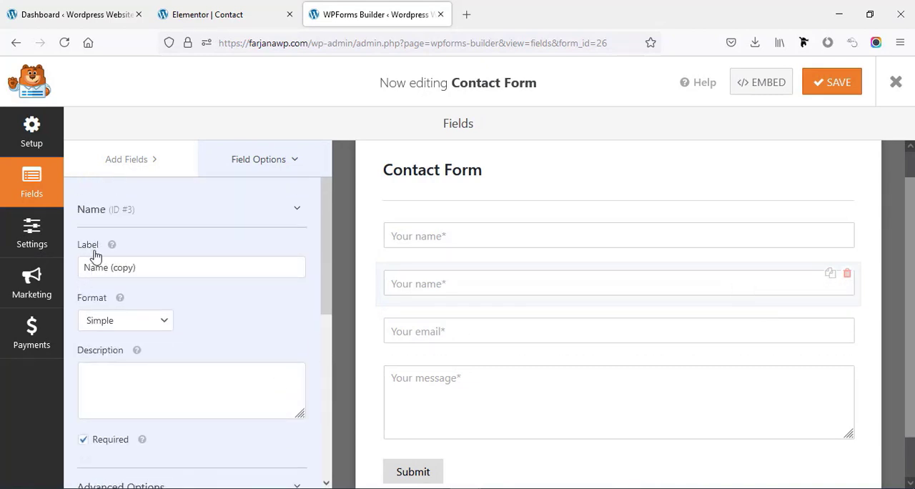
{"action": "triple_click", "coordinate": [104, 267]}
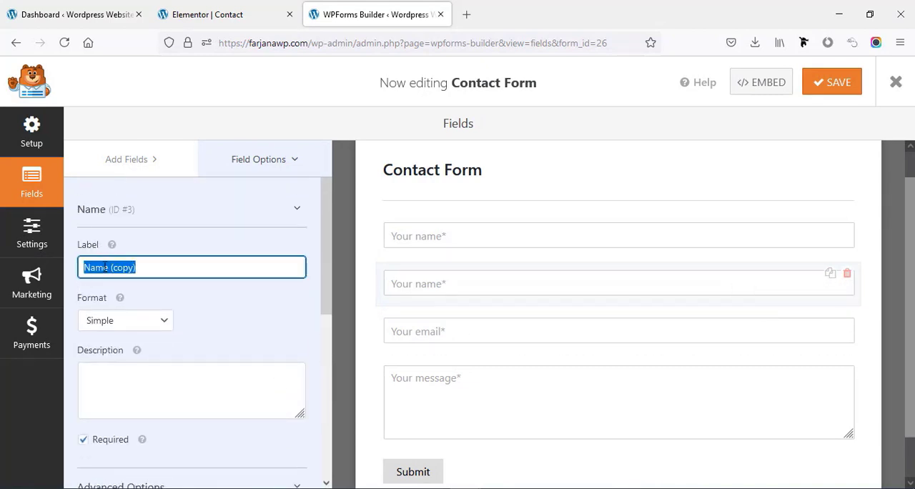
{"action": "type", "text": "Phone"}
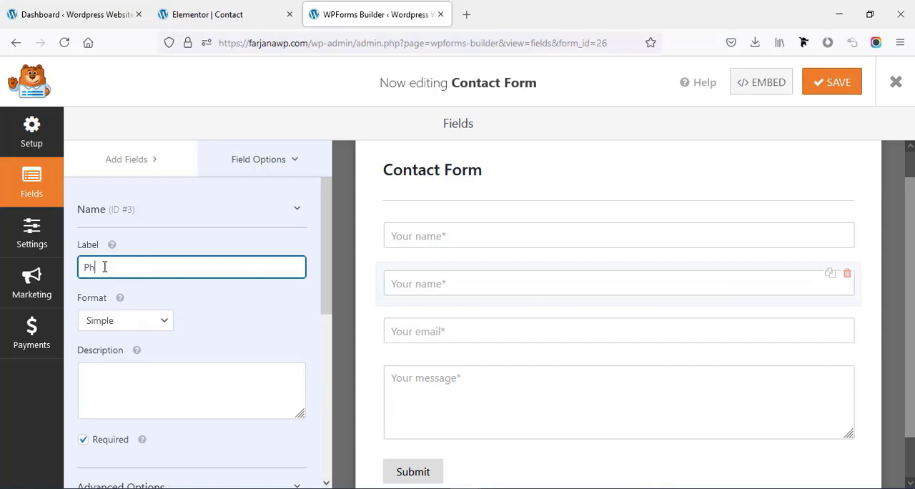
- Change the Phone field's placeholder text to "Your Phone*" in its advanced options
{"action": "scroll", "coordinate": [144, 337], "scroll_direction": "down", "scroll_amount": 3}
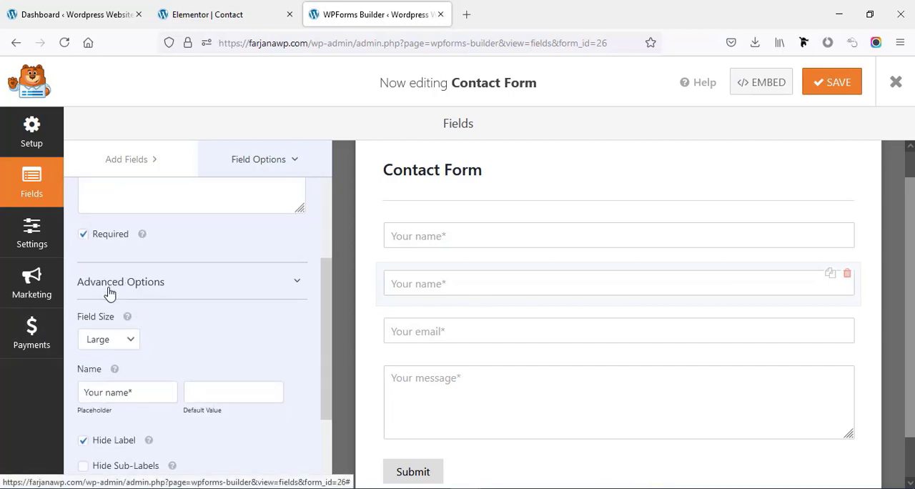
{"action": "left_click", "coordinate": [109, 286]}
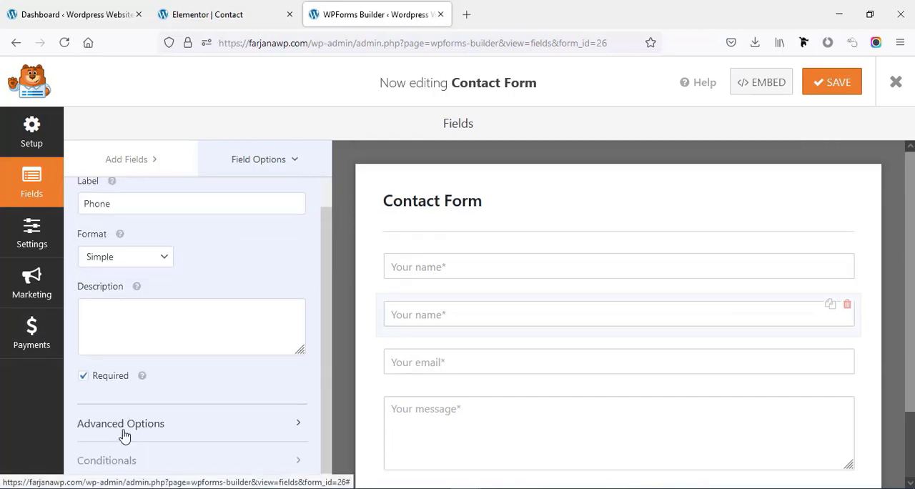
{"action": "scroll", "coordinate": [148, 384], "scroll_direction": "down", "scroll_amount": 3}
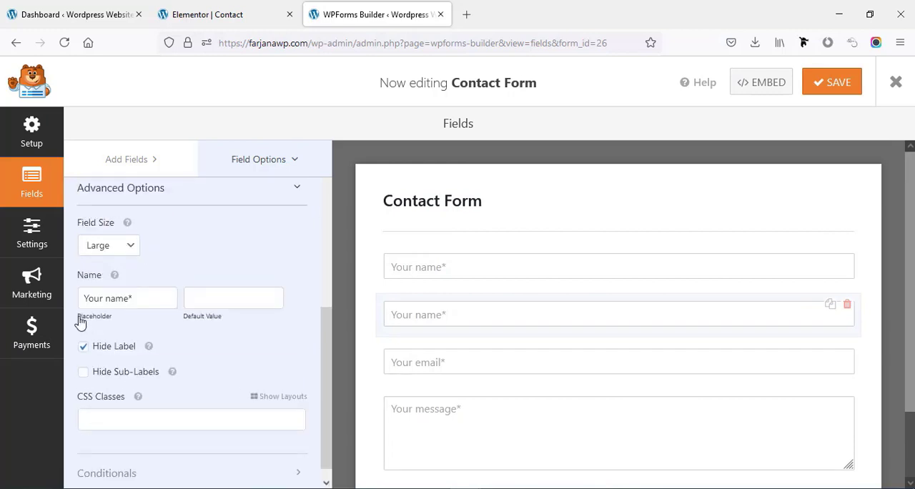
{"action": "double_click", "coordinate": [118, 299]}
{"action": "type", "text": "Phone"}
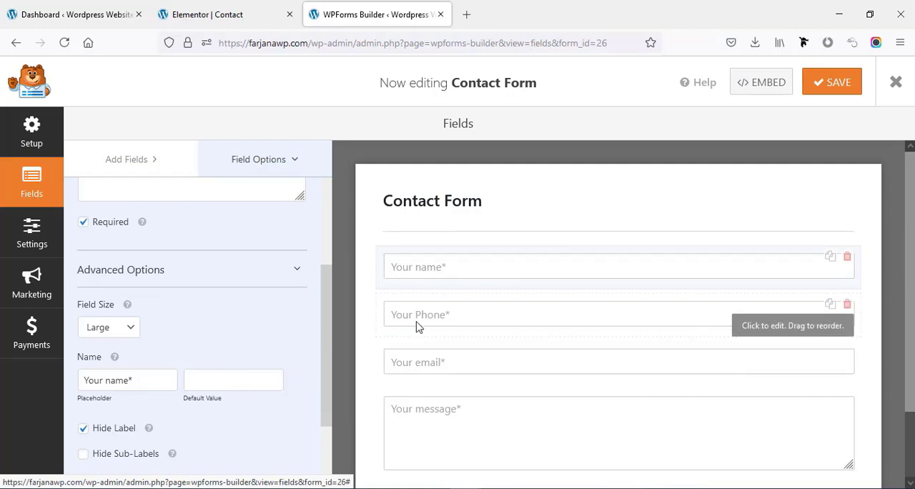
- Review the contact form's general settings, including the submit button text, processing text and anti-spam options
{"action": "scroll", "coordinate": [461, 359], "scroll_direction": "down", "scroll_amount": 3}
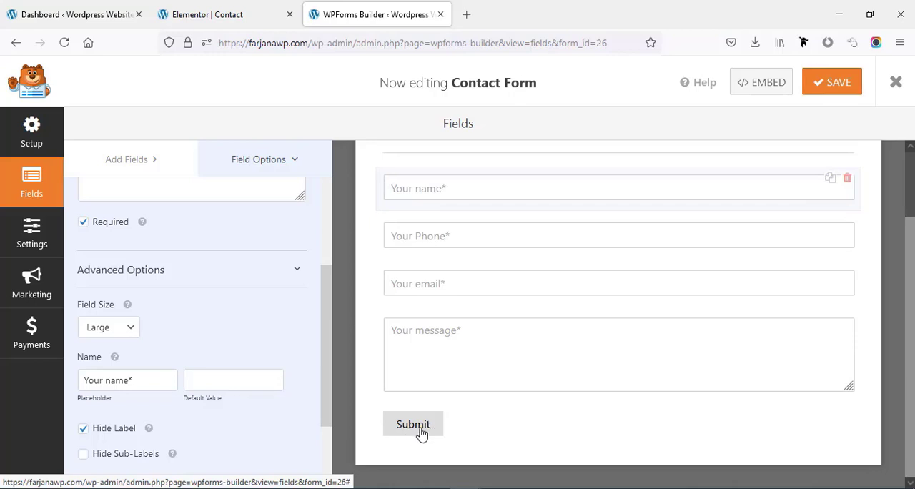
{"action": "left_click", "coordinate": [413, 428]}
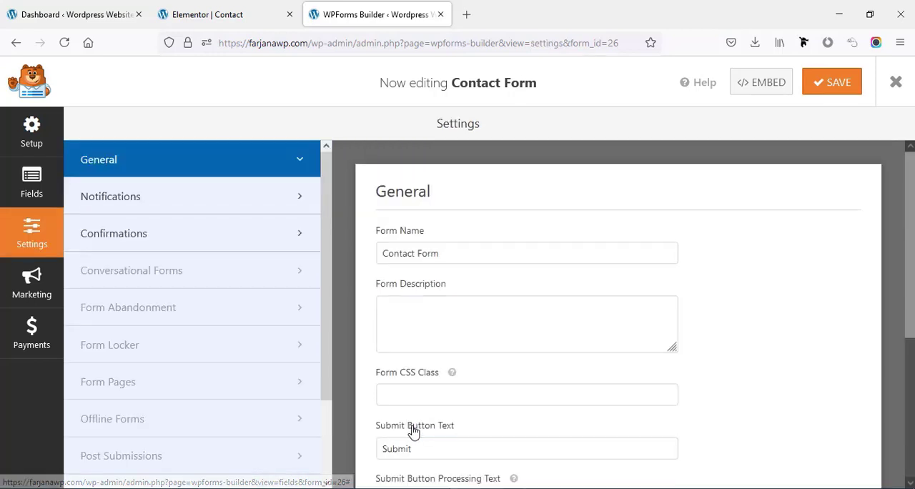
{"action": "scroll", "coordinate": [397, 322], "scroll_direction": "down", "scroll_amount": 1}
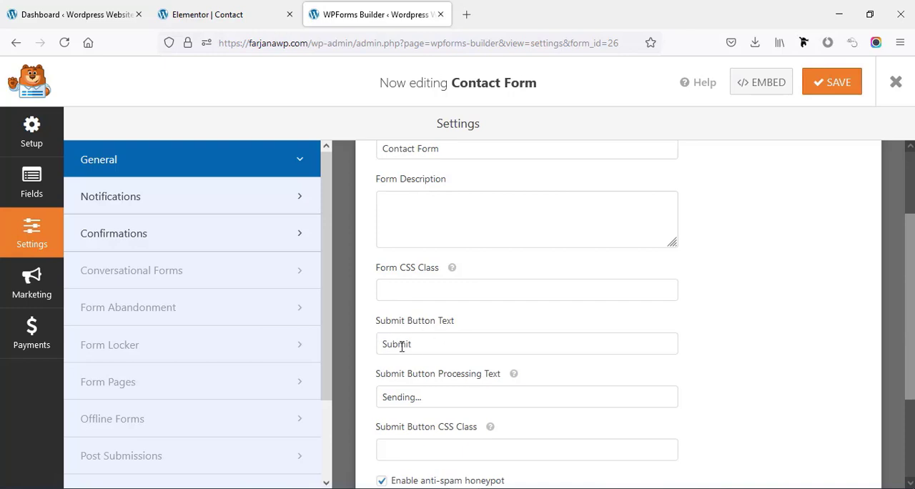
{"action": "left_click", "coordinate": [402, 345]}
{"action": "scroll", "coordinate": [411, 349], "scroll_direction": "down", "scroll_amount": 1}
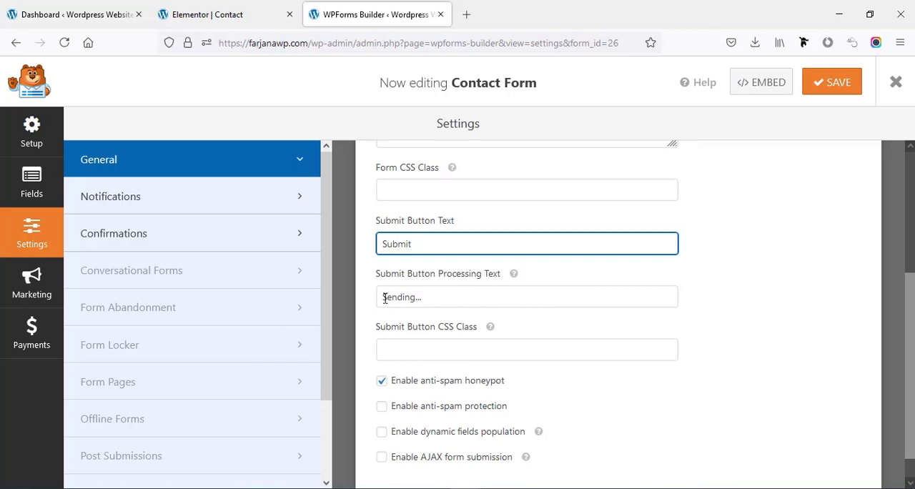
{"action": "scroll", "coordinate": [442, 299], "scroll_direction": "up", "scroll_amount": 2}
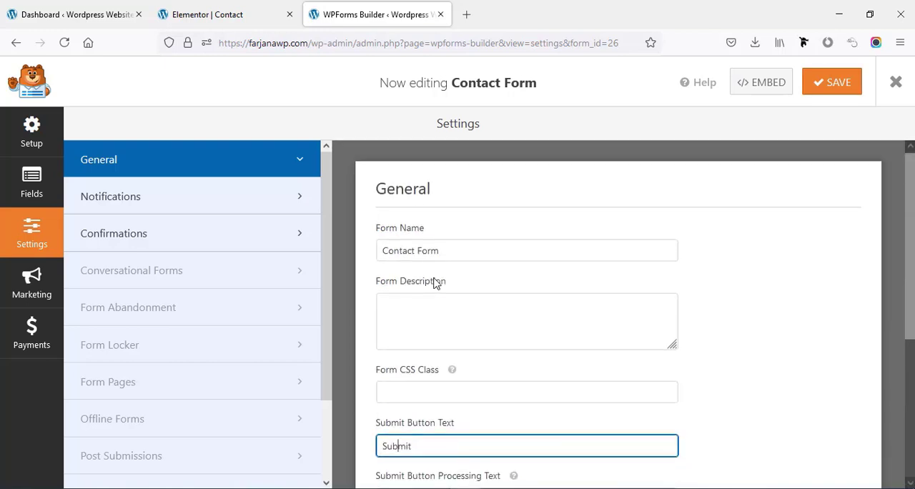
- Examine the form's default notification settings, including the recipient address, email subject, sender, reply-to and message
{"action": "left_click", "coordinate": [145, 206]}
{"action": "scroll", "coordinate": [401, 272], "scroll_direction": "down", "scroll_amount": 1}
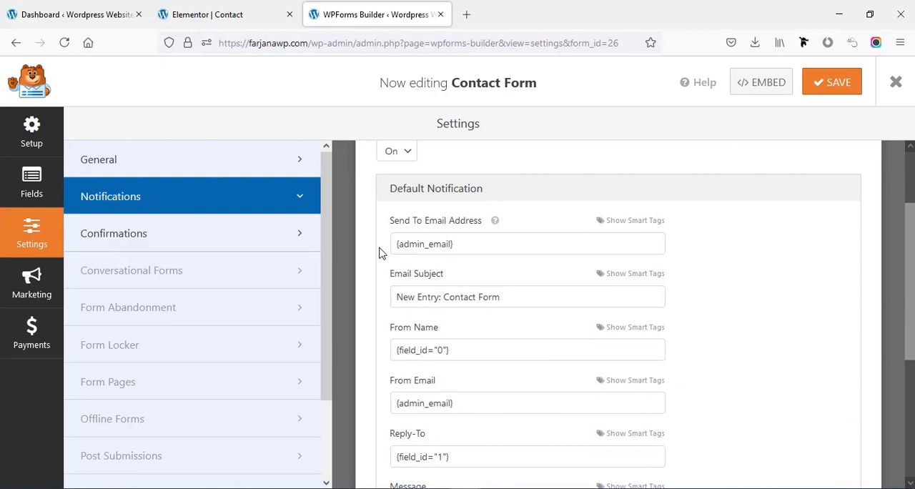
{"action": "left_click", "coordinate": [429, 246]}
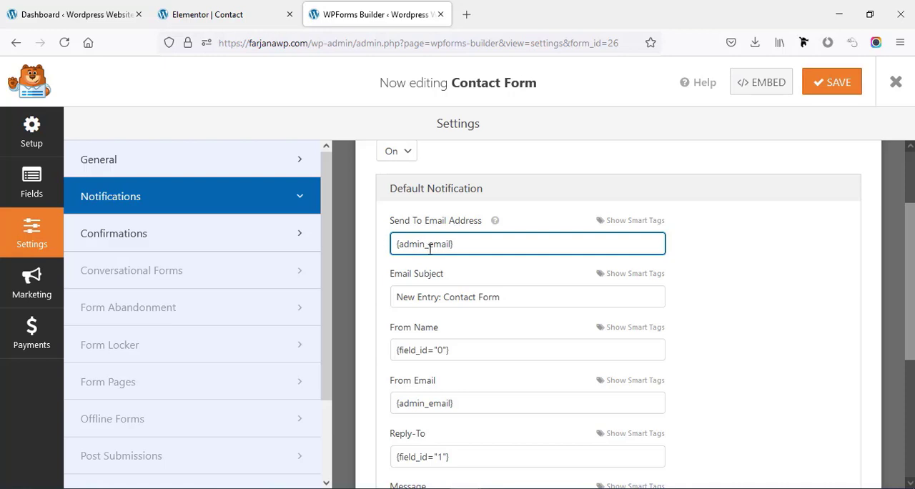
{"action": "scroll", "coordinate": [433, 264], "scroll_direction": "down", "scroll_amount": 3}
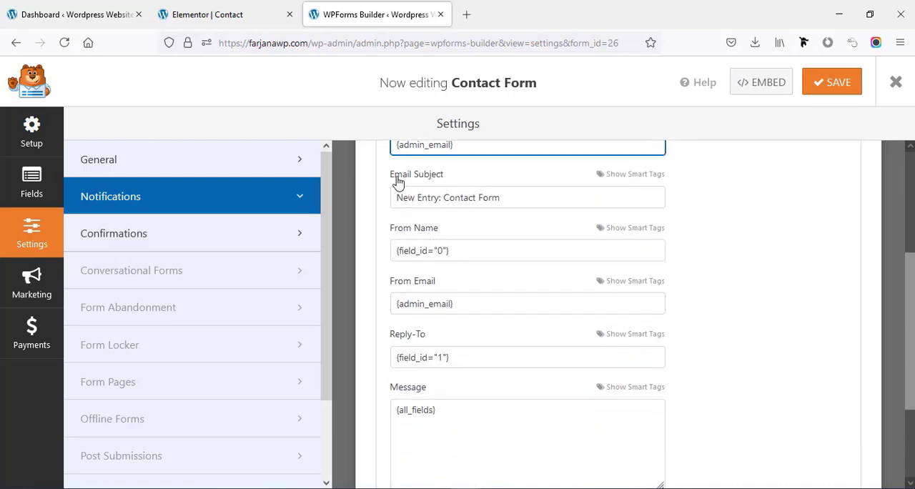
{"action": "left_click", "coordinate": [451, 196]}
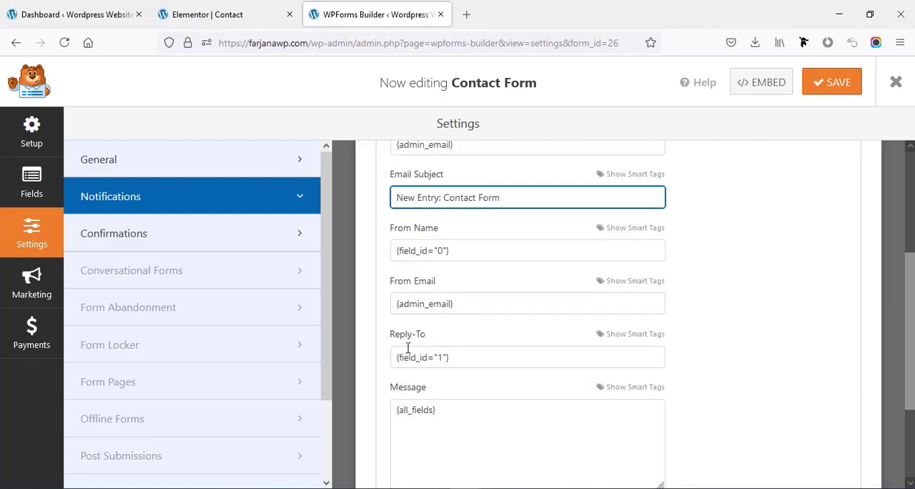
{"action": "scroll", "coordinate": [444, 359], "scroll_direction": "down", "scroll_amount": 3}
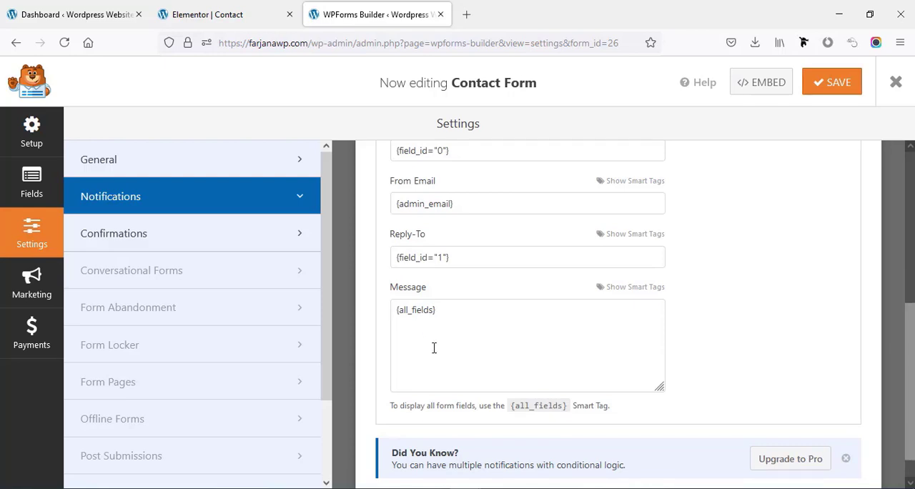
{"action": "scroll", "coordinate": [434, 347], "scroll_direction": "down", "scroll_amount": 1}
- Check the form's default confirmation type and confirmation message
{"action": "left_click", "coordinate": [116, 245]}
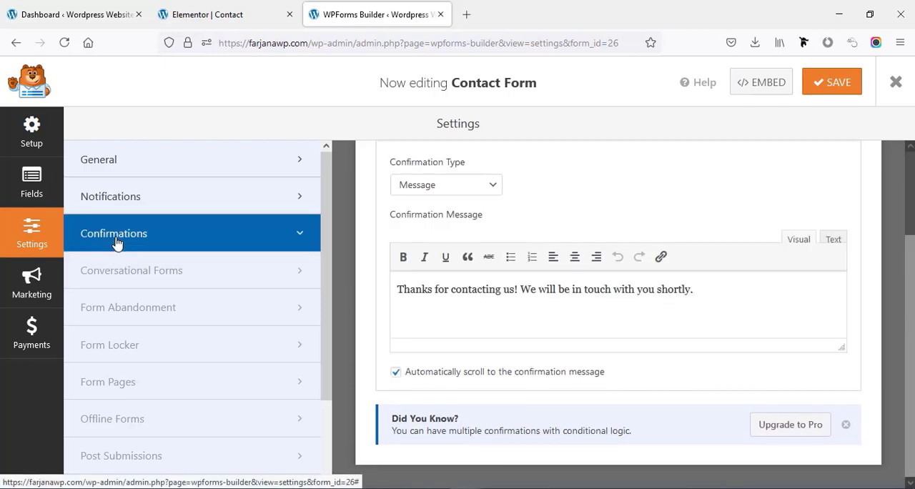
{"action": "scroll", "coordinate": [394, 321], "scroll_direction": "up", "scroll_amount": 2}
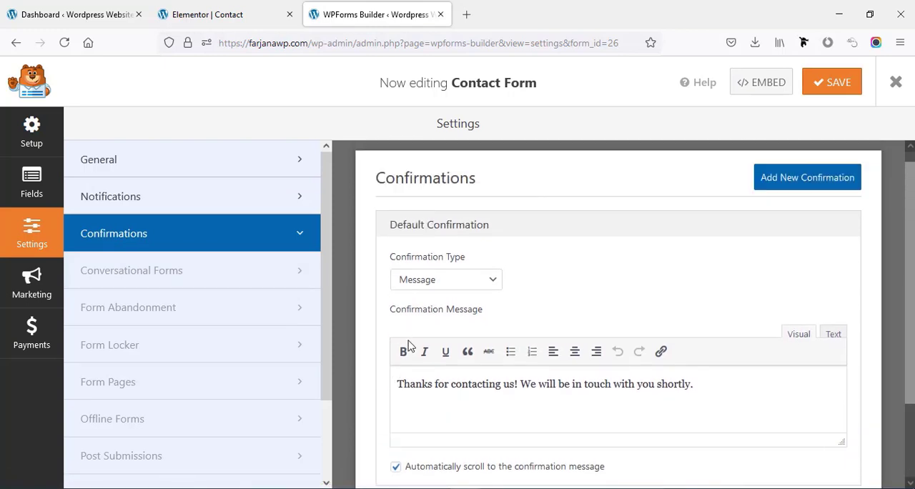
{"action": "scroll", "coordinate": [423, 368], "scroll_direction": "down", "scroll_amount": 1}
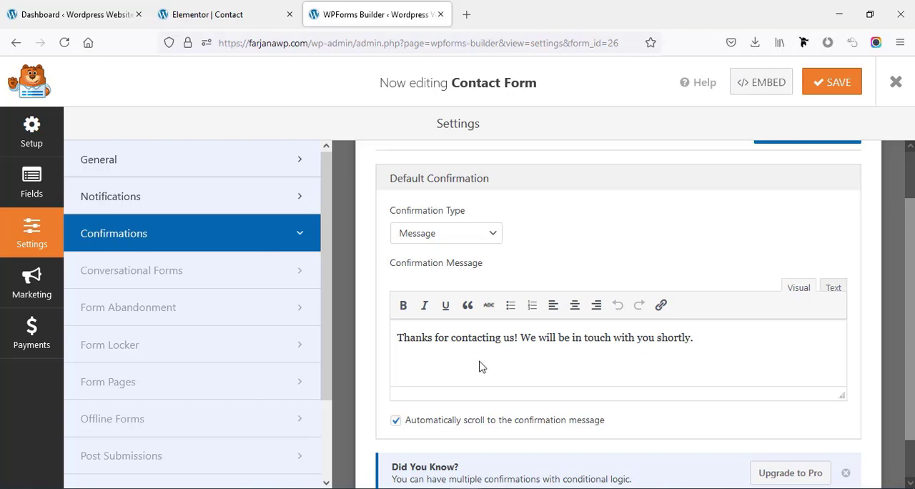
- Save the contact form and view the live Contact page to check the updated form
{"action": "left_click", "coordinate": [822, 87]}
{"action": "left_click", "coordinate": [181, 7]}
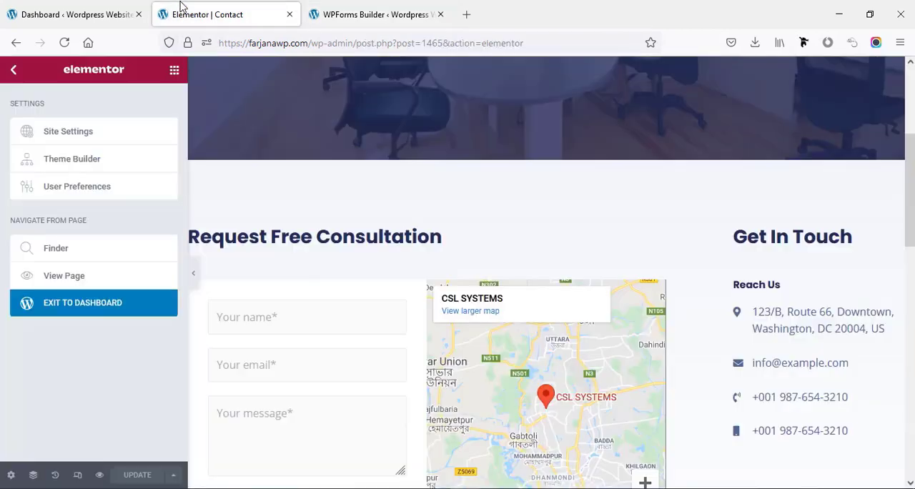
{"action": "left_click", "coordinate": [65, 275]}
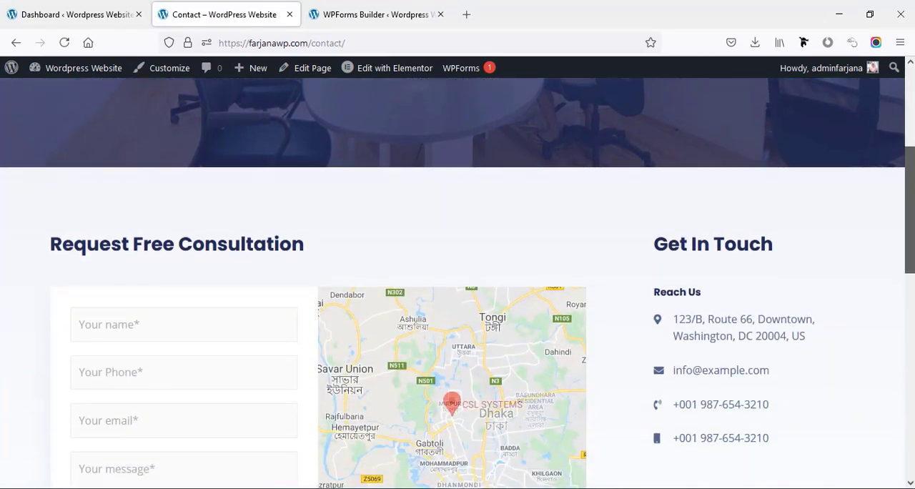
{"action": "scroll", "coordinate": [29, 254], "scroll_direction": "down", "scroll_amount": 2}
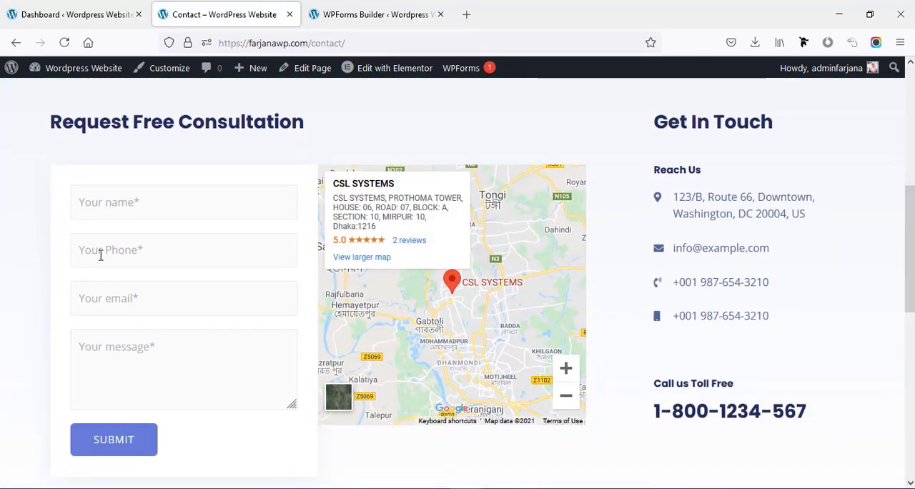
{"action": "scroll", "coordinate": [128, 260], "scroll_direction": "up", "scroll_amount": 5}
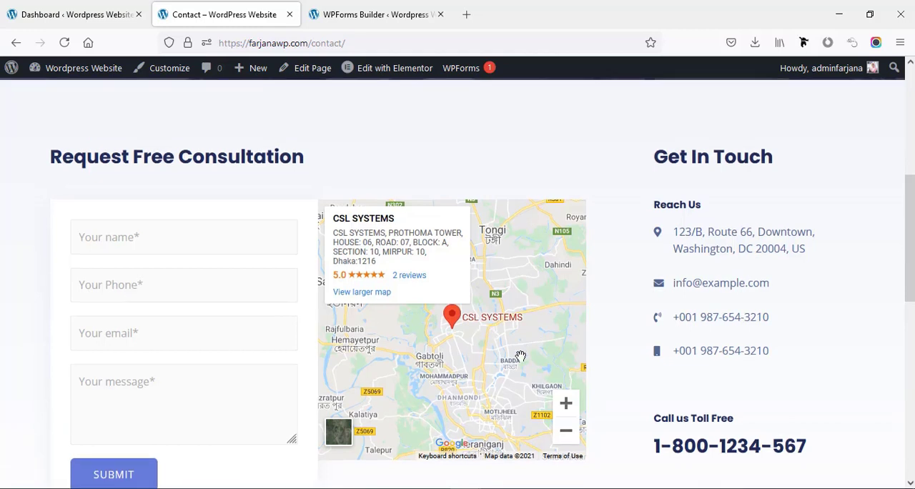
- Return to the site's home page and open the list of all pages in the WordPress dashboard
{"action": "left_click", "coordinate": [118, 122]}
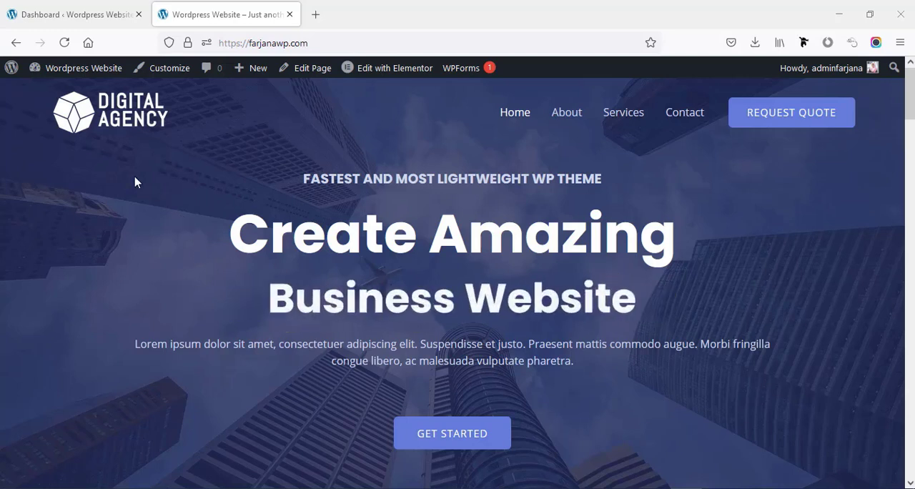
{"action": "mouse_move", "coordinate": [57, 67]}
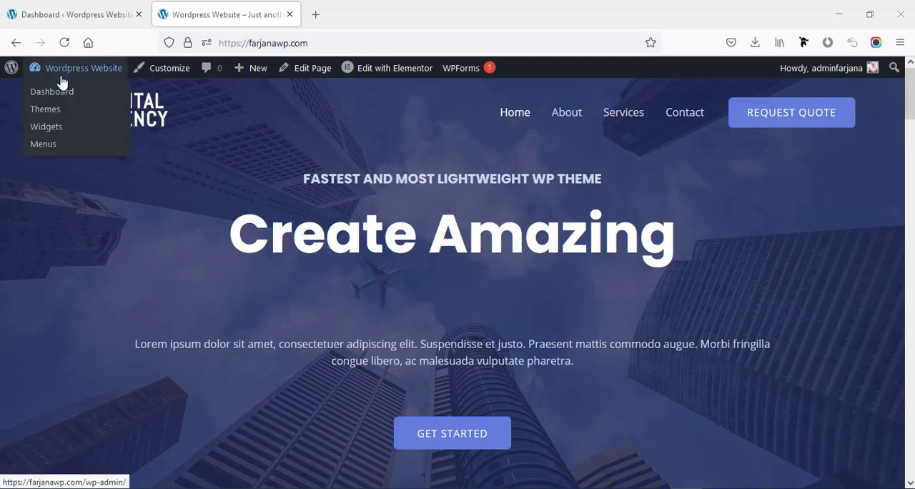
{"action": "left_click", "coordinate": [61, 93]}
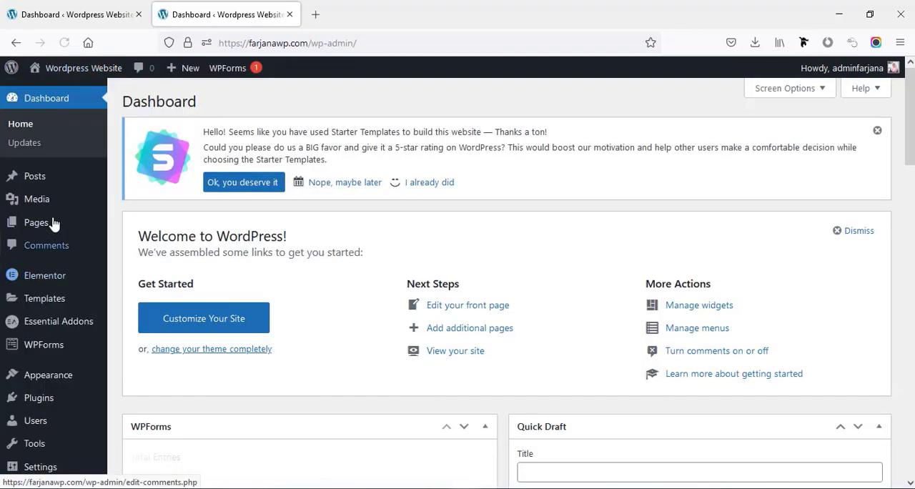
{"action": "mouse_move", "coordinate": [54, 226]}
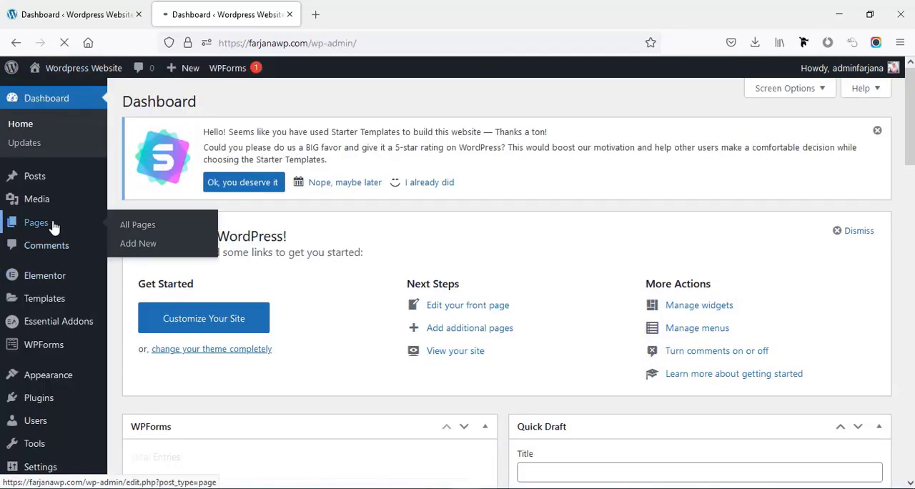
{"action": "left_click", "coordinate": [54, 226]}
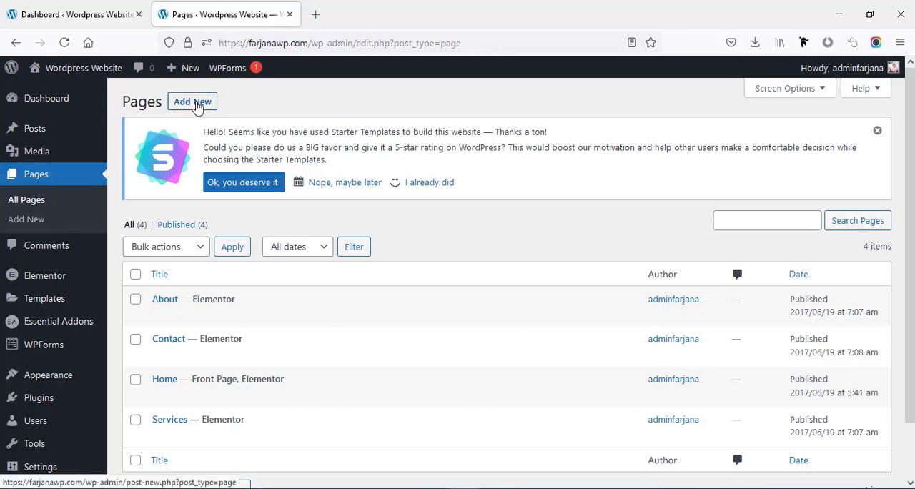
- Duplicate the Services page with EA Duplicator and change the draft copy's title to "Pricing"
{"action": "scroll", "coordinate": [213, 327], "scroll_direction": "down", "scroll_amount": 1}
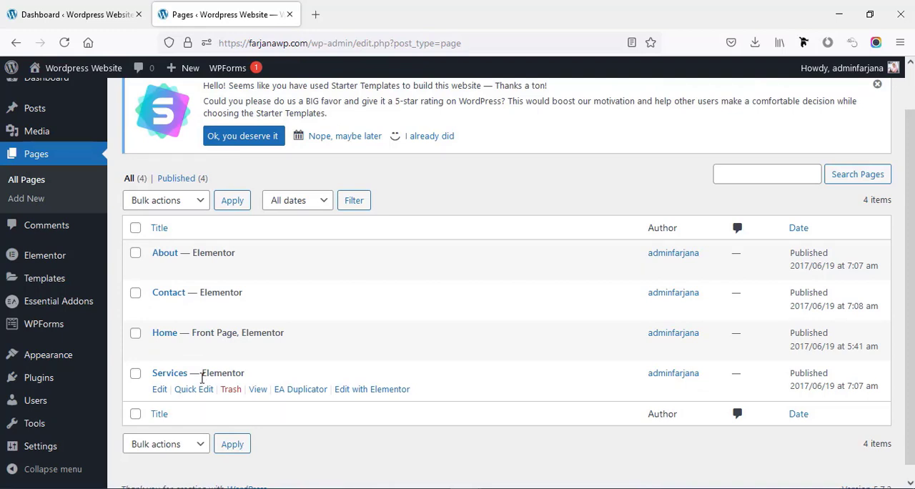
{"action": "left_click", "coordinate": [299, 395]}
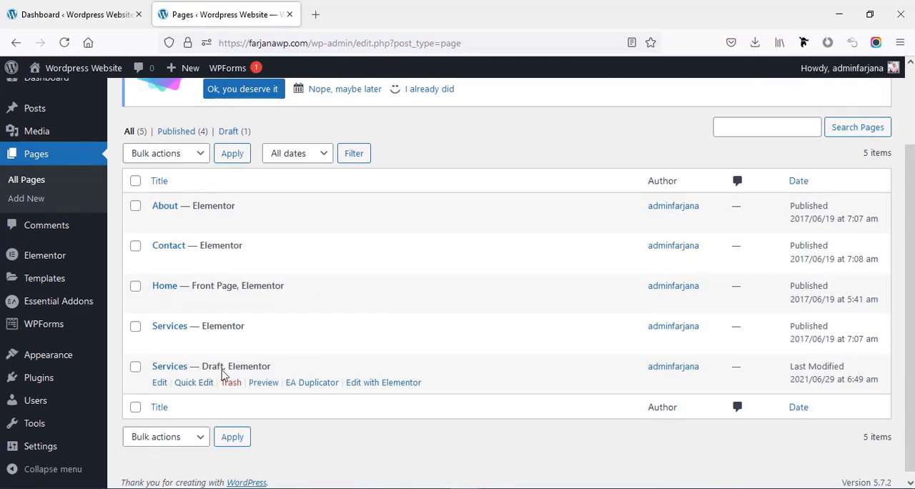
{"action": "left_click", "coordinate": [160, 384]}
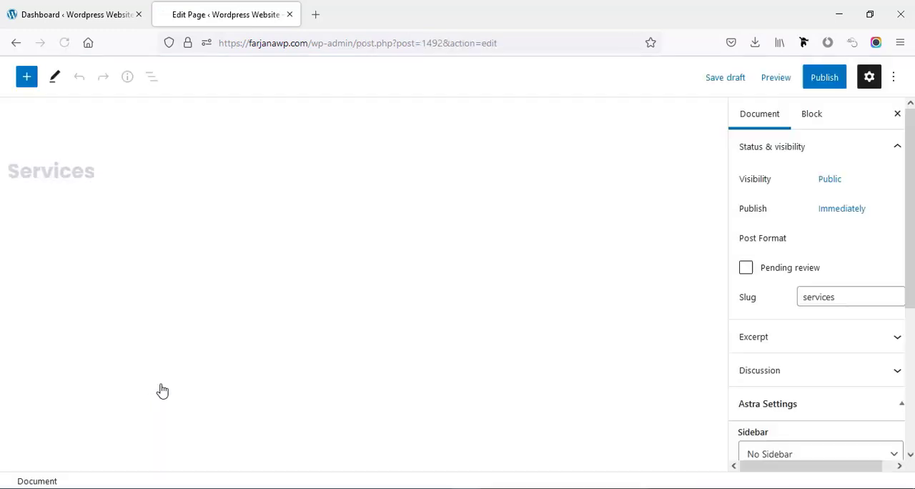
{"action": "double_click", "coordinate": [68, 178]}
{"action": "type", "text": "Pricing"}
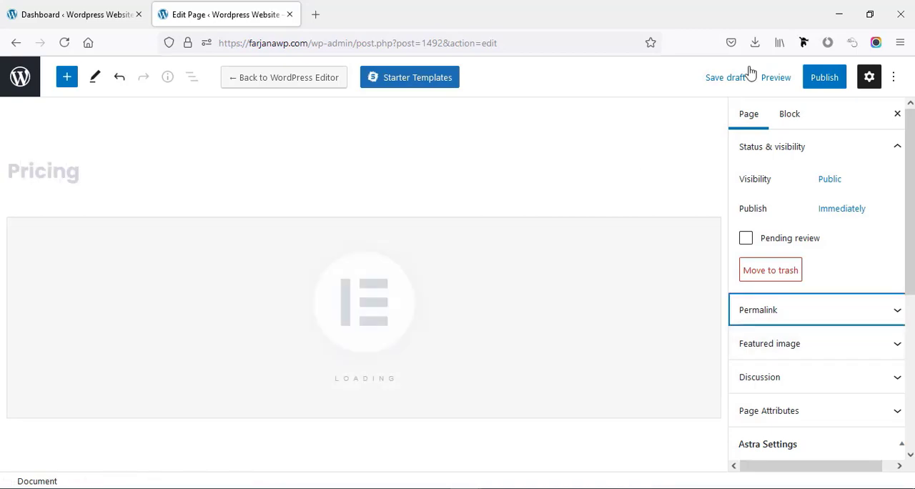
- Publish the Pricing page and open it for editing in Elementor
{"action": "left_click", "coordinate": [831, 81]}
{"action": "left_click", "coordinate": [779, 79]}
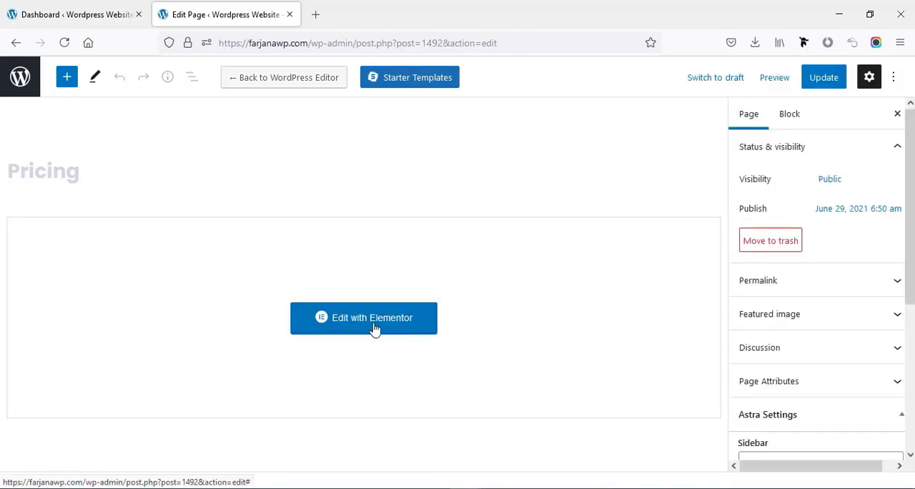
{"action": "left_click", "coordinate": [386, 327]}
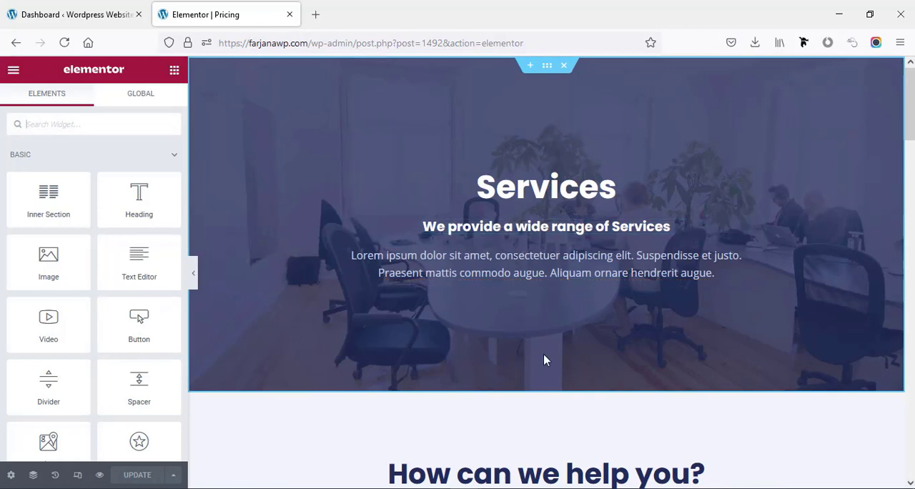
- View the page templates in the Elementor library from the empty section at the page's end, and close it
{"action": "left_click_drag", "start_coordinate": [909, 104], "coordinate": [909, 435]}
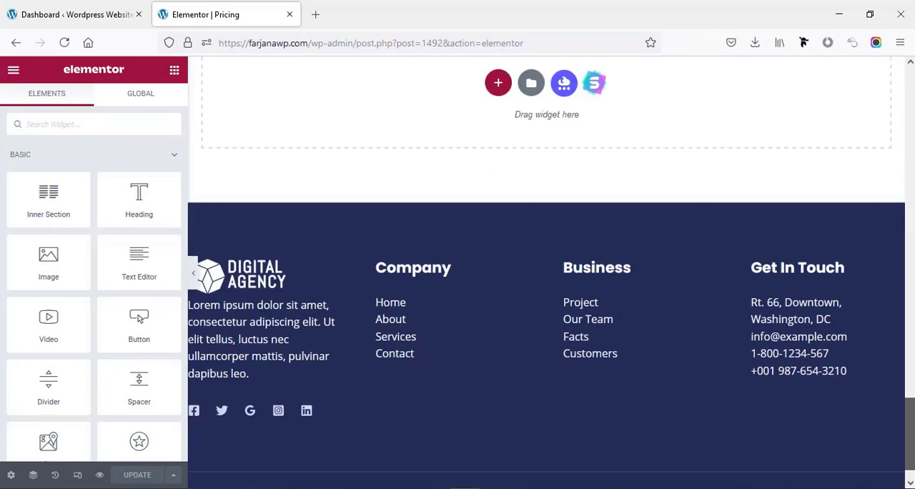
{"action": "scroll", "coordinate": [536, 175], "scroll_direction": "up", "scroll_amount": 2}
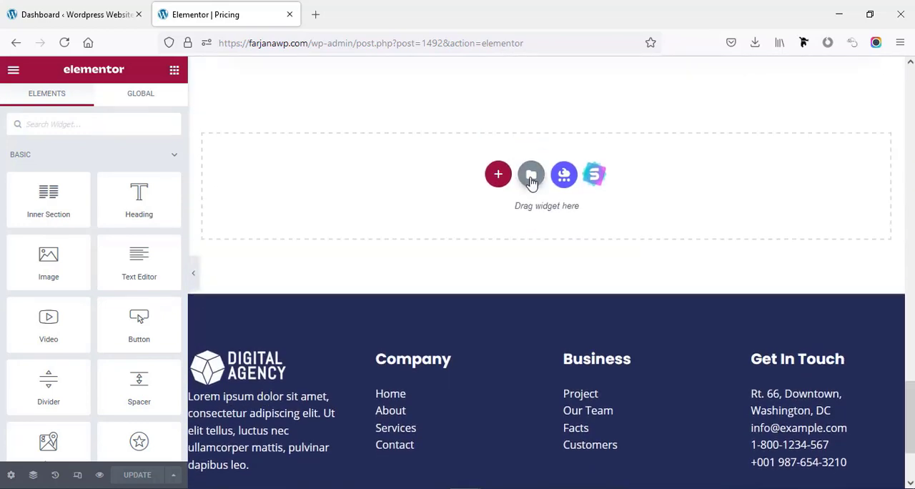
{"action": "left_click", "coordinate": [530, 175]}
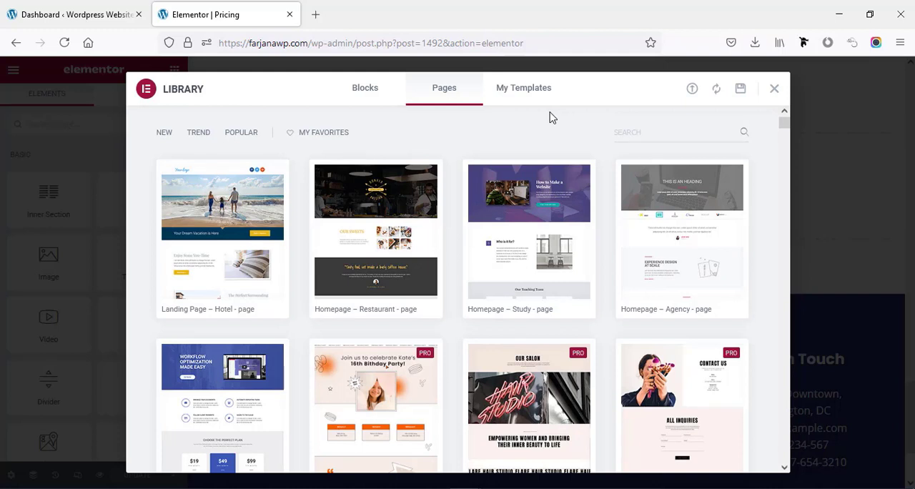
{"action": "left_click", "coordinate": [774, 89]}
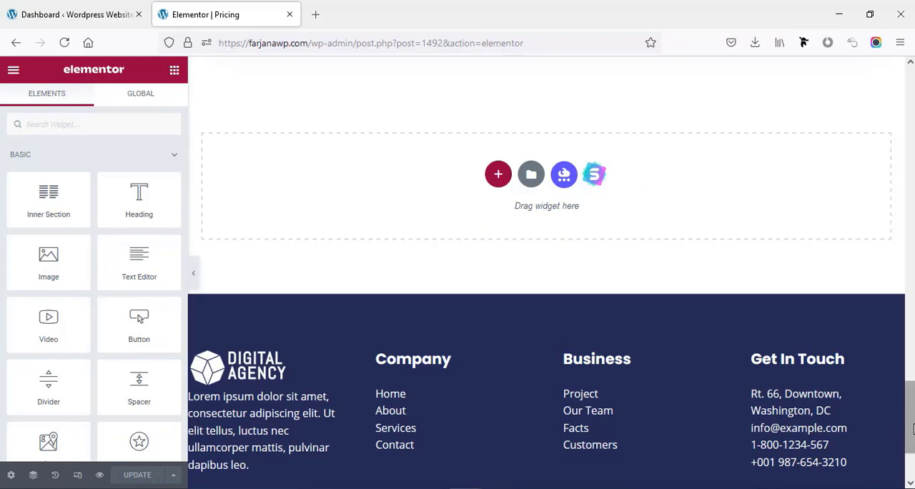
- Change the hero section's "Services" heading to "Pricing"
{"action": "scroll", "coordinate": [896, 428], "scroll_direction": "up", "scroll_amount": 15}
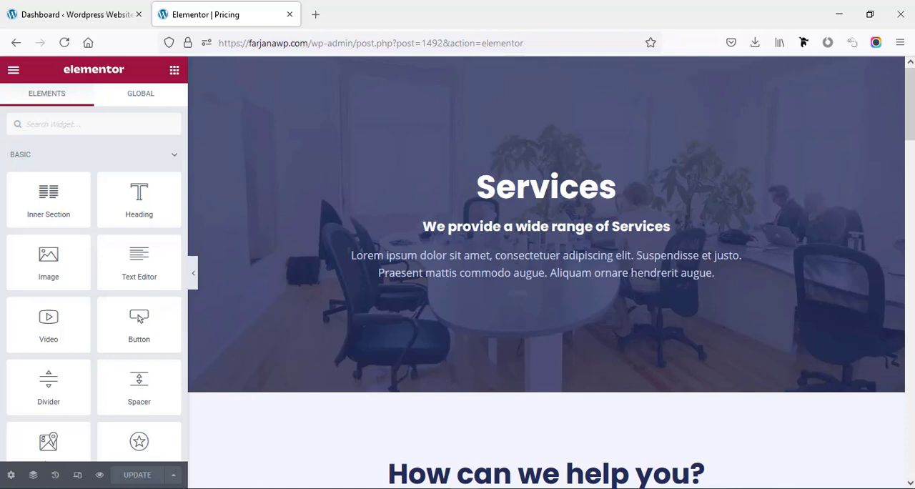
{"action": "left_click", "coordinate": [506, 191]}
{"action": "double_click", "coordinate": [533, 200]}
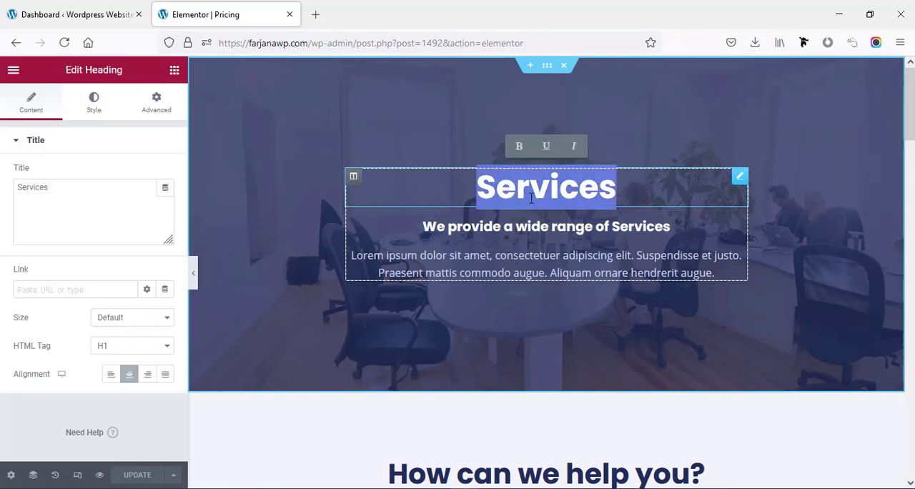
{"action": "double_click", "coordinate": [25, 189]}
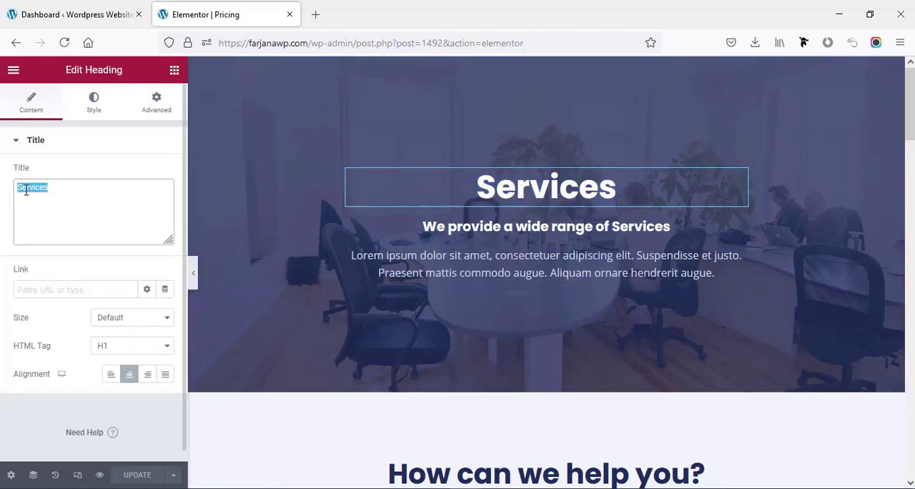
{"action": "type", "text": "Pric"}
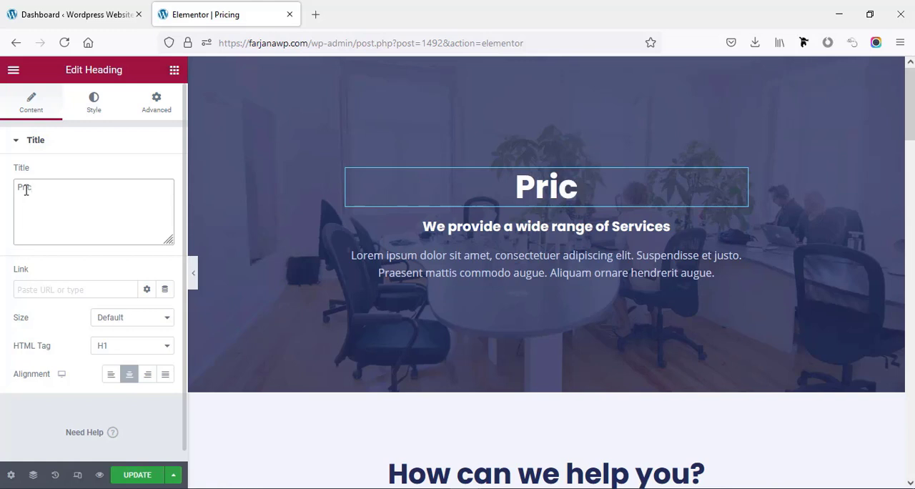
{"action": "type", "text": "ing"}
- Replace the text of the subheading below the main hero heading with "Our"
{"action": "left_click", "coordinate": [452, 229]}
{"action": "triple_click", "coordinate": [449, 227]}
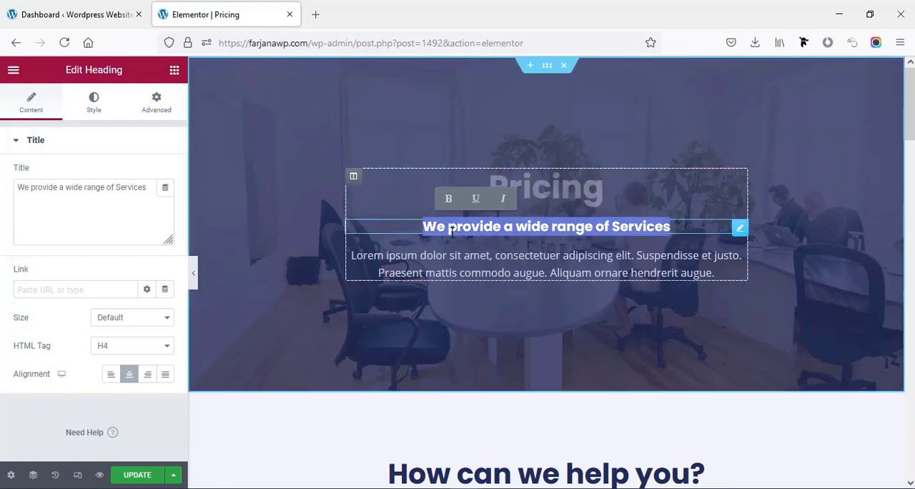
{"action": "triple_click", "coordinate": [49, 180]}
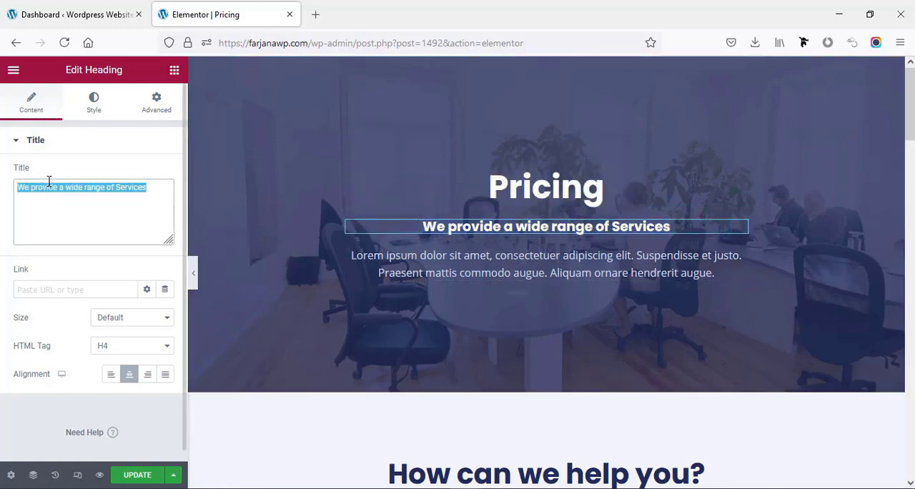
{"action": "type", "text": "Our"}
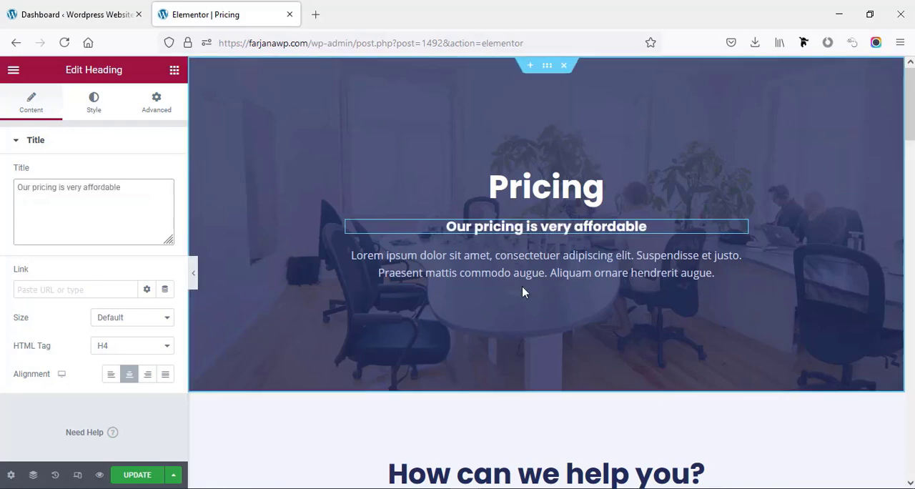
- Delete the testimonial section, the "Our Customers" section and the customer logo row from the page
{"action": "left_click", "coordinate": [521, 289]}
{"action": "scroll", "coordinate": [521, 286], "scroll_direction": "down", "scroll_amount": 4}
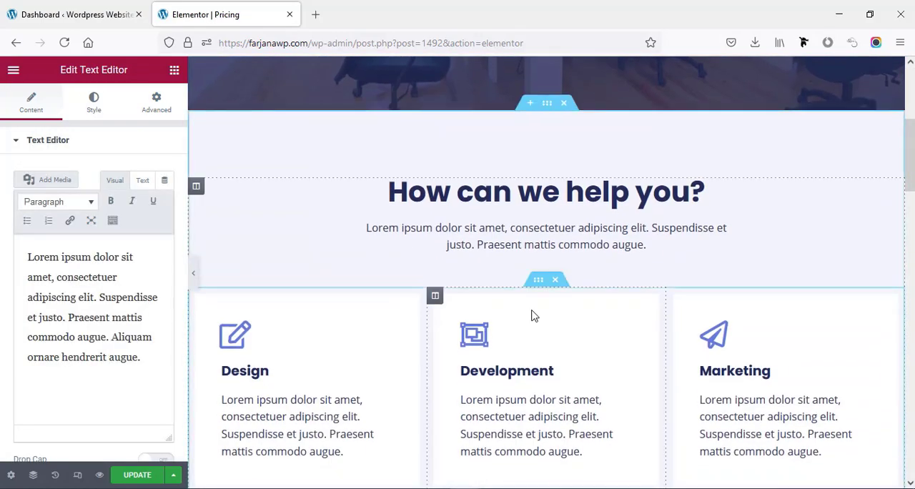
{"action": "scroll", "coordinate": [531, 314], "scroll_direction": "down", "scroll_amount": 3}
{"action": "scroll", "coordinate": [531, 319], "scroll_direction": "down", "scroll_amount": 10}
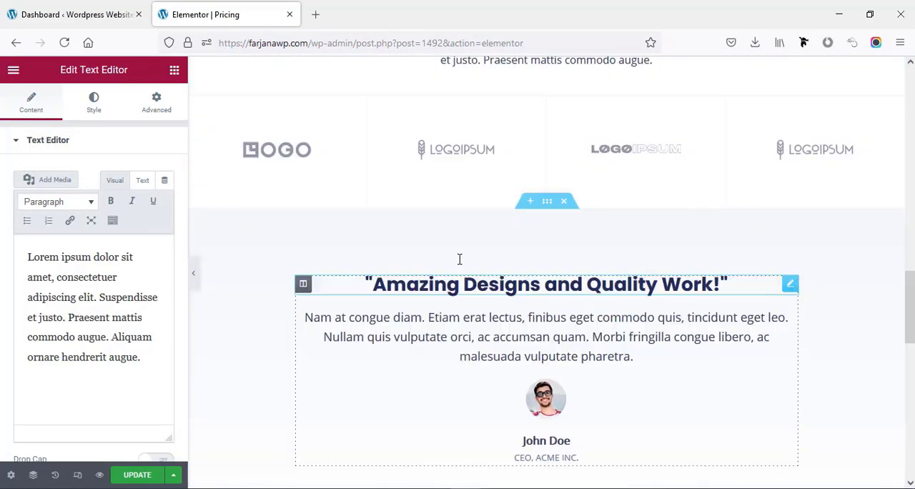
{"action": "scroll", "coordinate": [482, 260], "scroll_direction": "up", "scroll_amount": 1}
{"action": "left_click", "coordinate": [564, 225]}
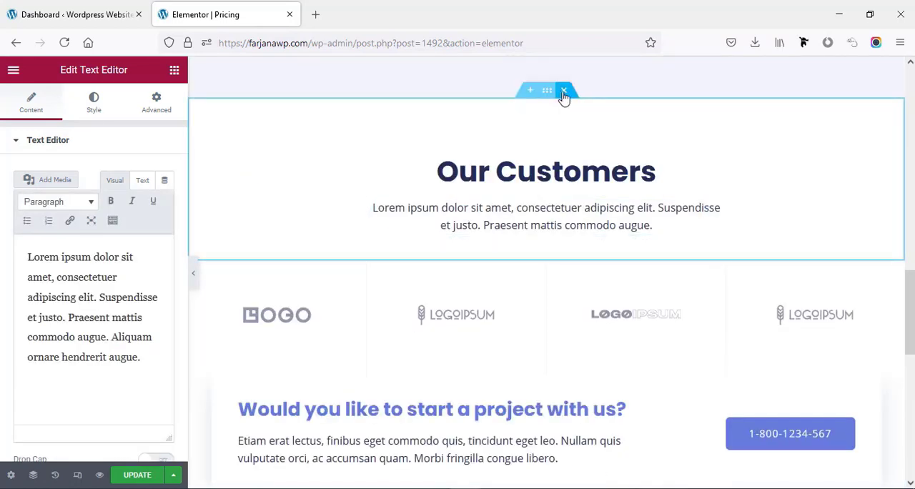
{"action": "left_click", "coordinate": [564, 91]}
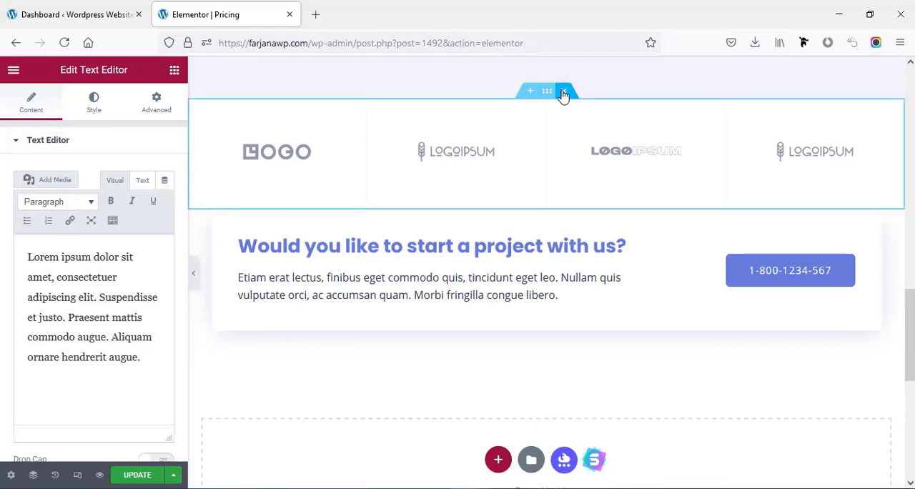
{"action": "left_click", "coordinate": [564, 93]}
- Delete all six service cards under "How can we help you?", keeping a single empty column in that section
{"action": "scroll", "coordinate": [527, 175], "scroll_direction": "up", "scroll_amount": 7}
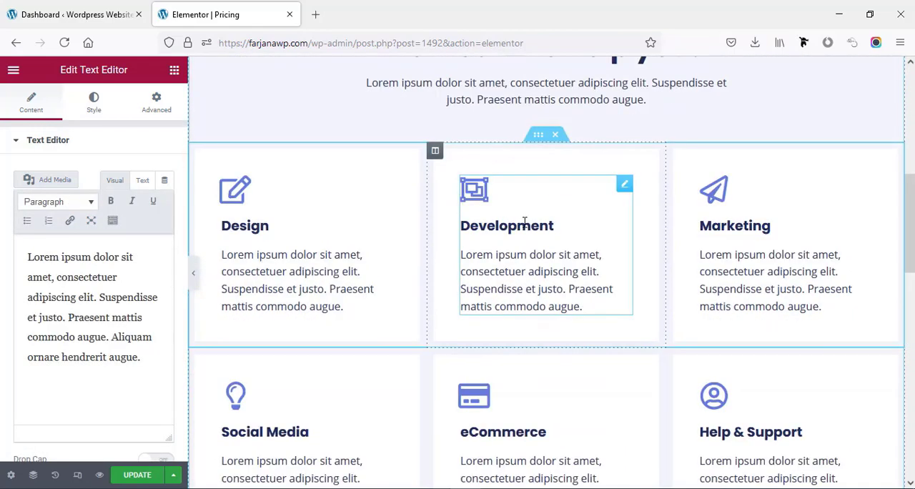
{"action": "left_click", "coordinate": [556, 137]}
{"action": "scroll", "coordinate": [561, 107], "scroll_direction": "up", "scroll_amount": 1}
{"action": "right_click", "coordinate": [435, 176]}
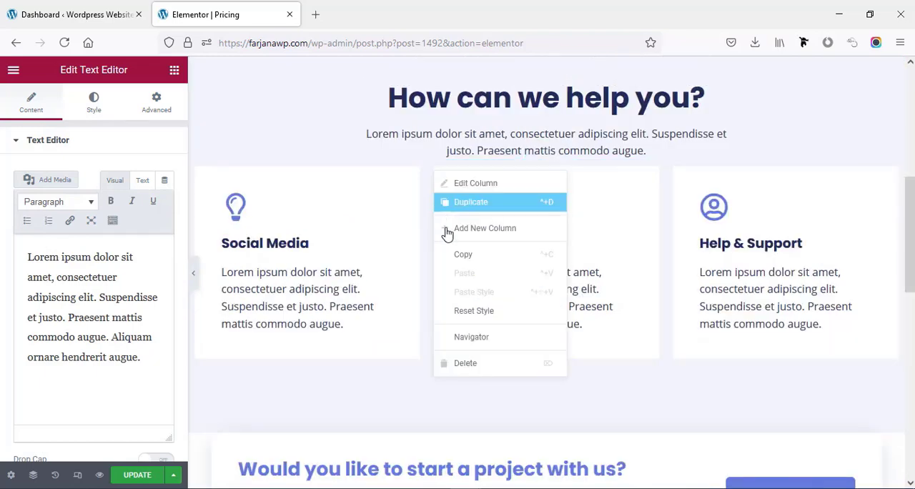
{"action": "left_click", "coordinate": [472, 365]}
{"action": "key", "text": "ctrl+z"}
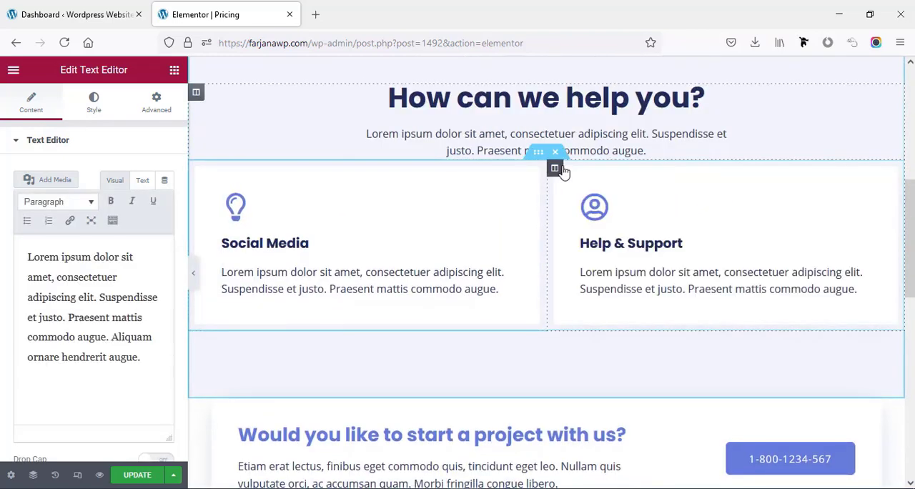
{"action": "right_click", "coordinate": [557, 172]}
{"action": "left_click", "coordinate": [607, 362]}
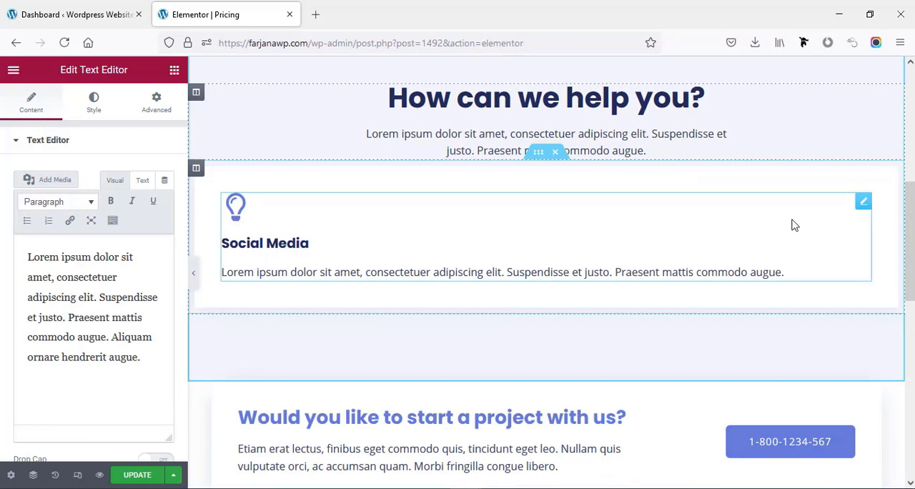
{"action": "right_click", "coordinate": [863, 203]}
{"action": "left_click", "coordinate": [821, 390]}
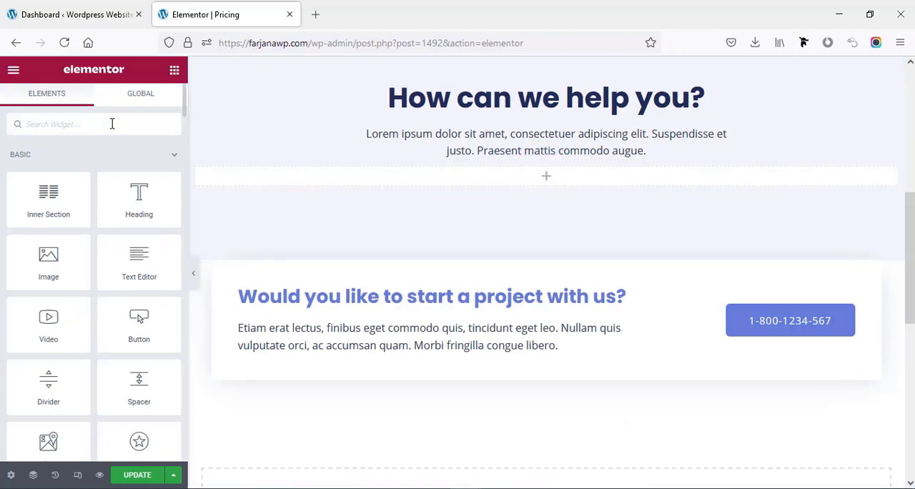
- Add the Essential Addons Pricing Table widget to the empty column under "How can we help you?"
{"action": "type", "text": "pric"}
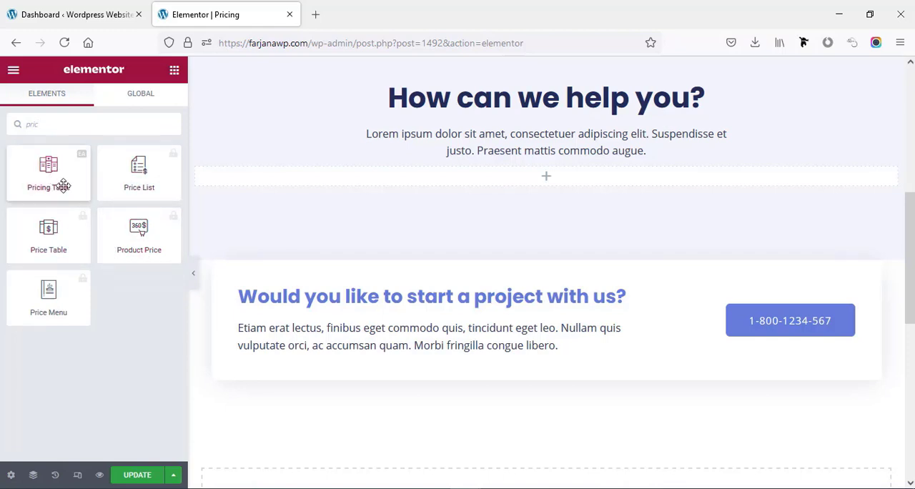
{"action": "left_click_drag", "start_coordinate": [54, 177], "coordinate": [518, 186]}
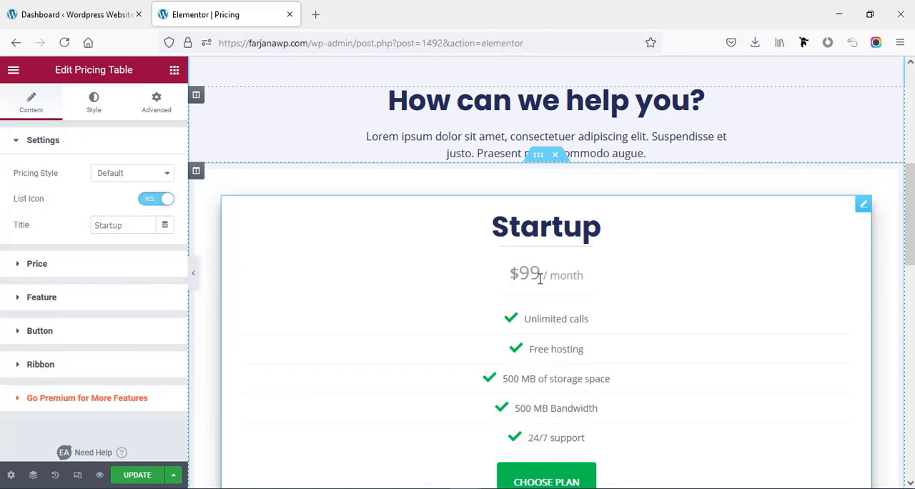
- Set the original price colour in the pricing table's style settings to #373030
{"action": "left_click", "coordinate": [94, 106]}
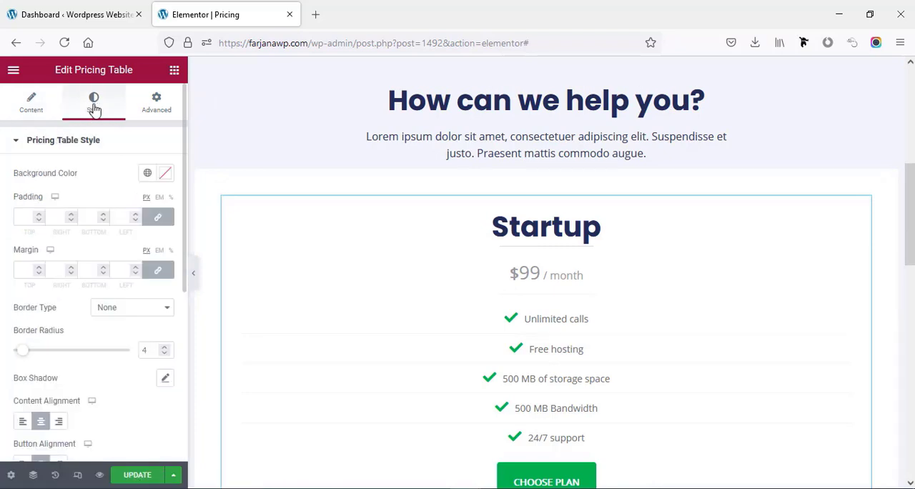
{"action": "scroll", "coordinate": [33, 310], "scroll_direction": "down", "scroll_amount": 3}
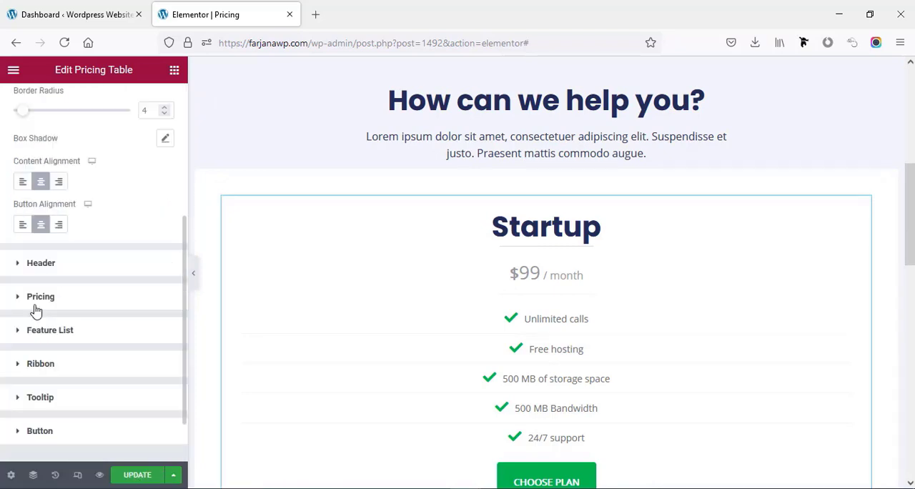
{"action": "left_click", "coordinate": [73, 306]}
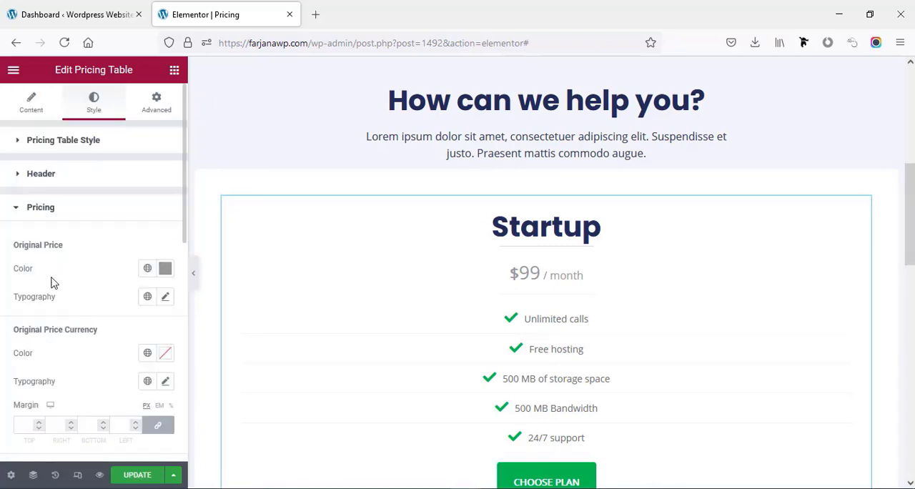
{"action": "left_click", "coordinate": [149, 272]}
{"action": "left_click", "coordinate": [167, 273]}
{"action": "left_click", "coordinate": [165, 271]}
{"action": "left_click", "coordinate": [218, 198]}
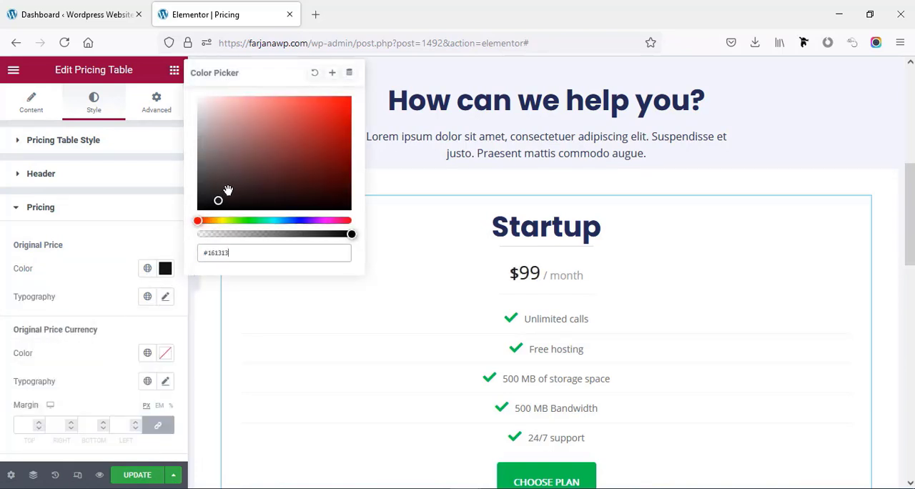
{"action": "left_click_drag", "start_coordinate": [227, 191], "coordinate": [217, 185]}
- Set the original price's typography to the Poppins font family with a bold weight
{"action": "left_click", "coordinate": [163, 299]}
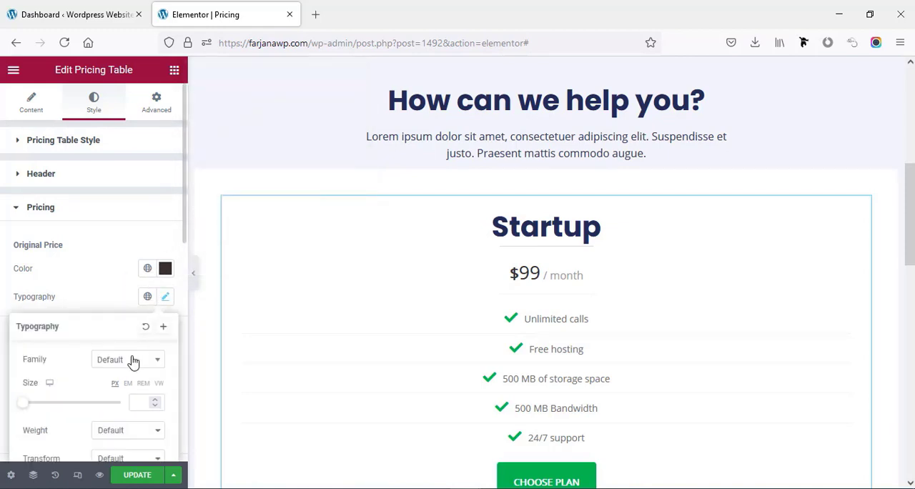
{"action": "left_click", "coordinate": [132, 360]}
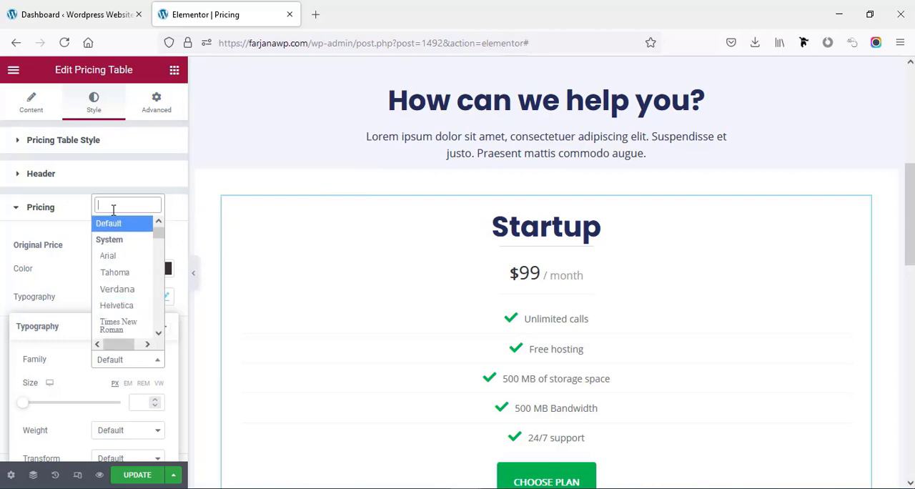
{"action": "type", "text": "o"}
{"action": "key", "text": "BackSpace"}
{"action": "type", "text": "popp"}
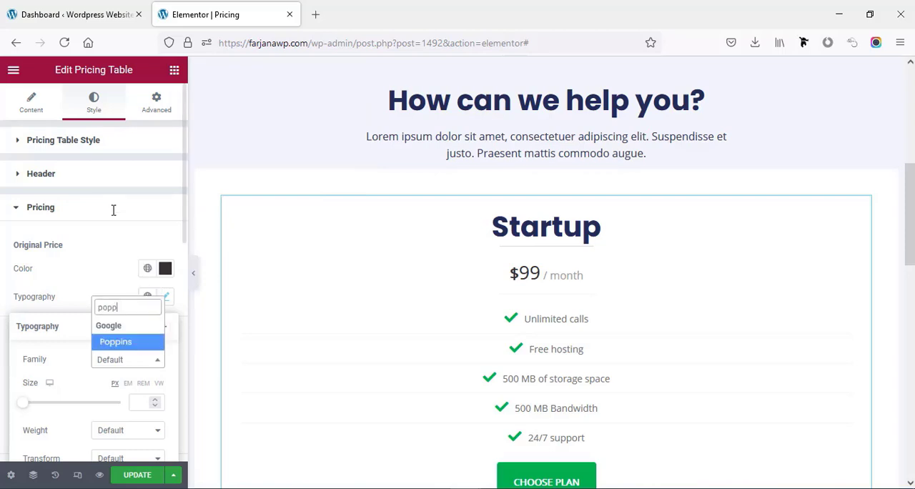
{"action": "left_click", "coordinate": [141, 345]}
{"action": "left_click", "coordinate": [95, 299]}
{"action": "scroll", "coordinate": [95, 303], "scroll_direction": "down", "scroll_amount": 2}
{"action": "left_click", "coordinate": [166, 240]}
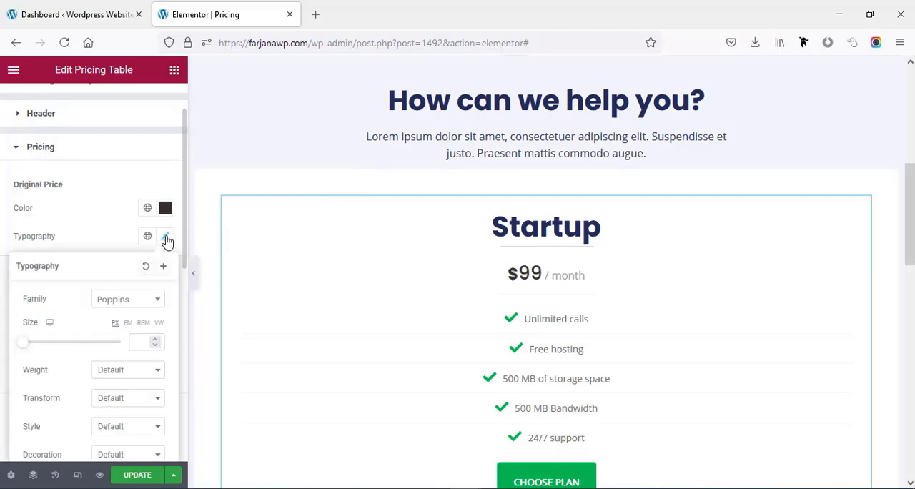
{"action": "left_click", "coordinate": [132, 369]}
{"action": "left_click", "coordinate": [127, 350]}
- Change the pricing table's original price colour to dark blue #0F0847
{"action": "left_click", "coordinate": [165, 208]}
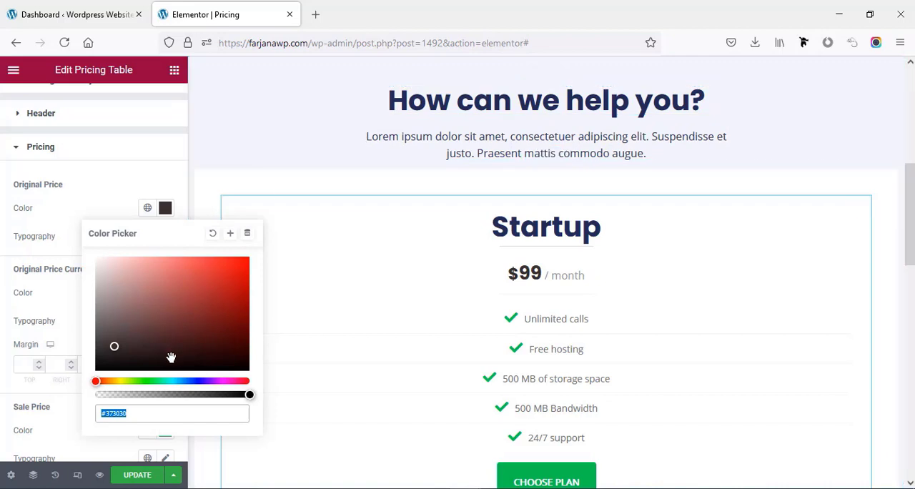
{"action": "left_click", "coordinate": [201, 380]}
{"action": "left_click", "coordinate": [231, 338]}
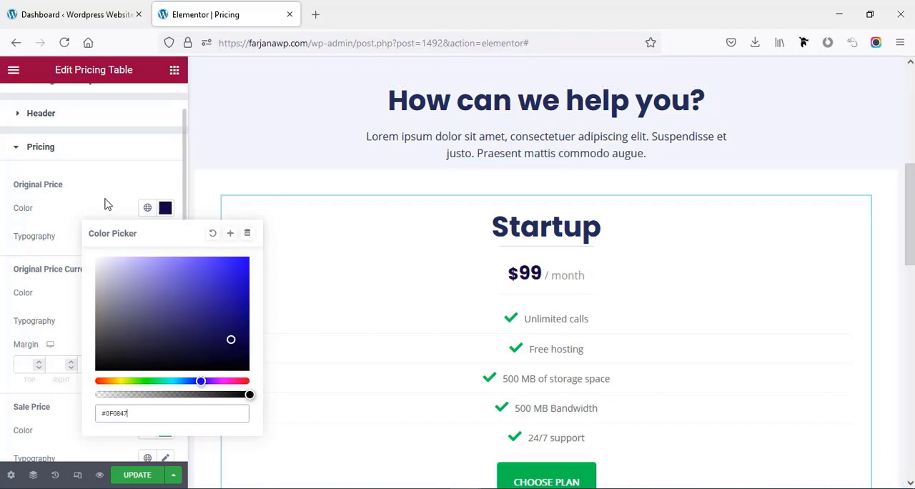
- Set the original price's typography size to 35 px
{"action": "left_click", "coordinate": [107, 204]}
{"action": "left_click", "coordinate": [164, 240]}
{"action": "left_click", "coordinate": [138, 339]}
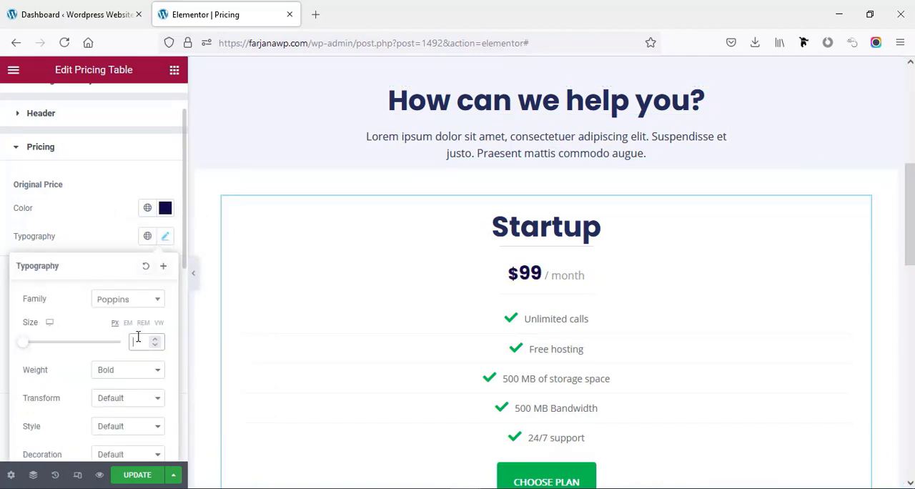
{"action": "type", "text": "35"}
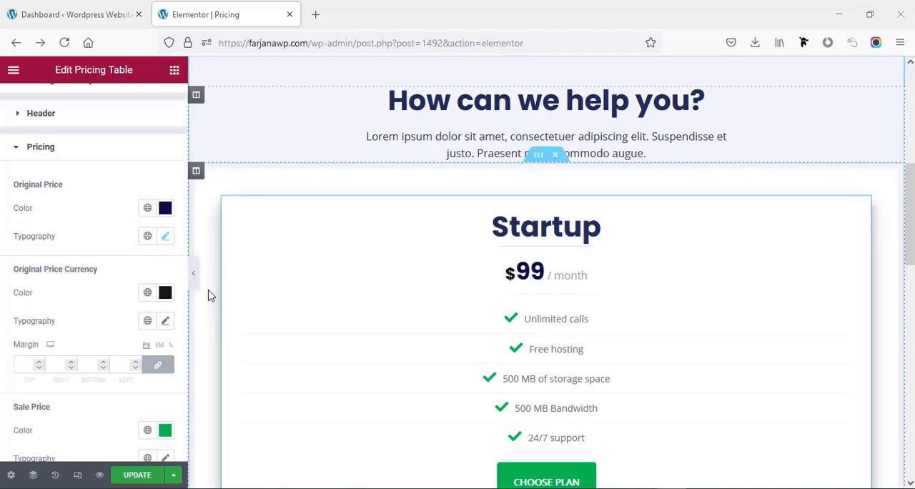
- Change the pricing table's original price currency colour to dark blue #010750
{"action": "left_click", "coordinate": [165, 295]}
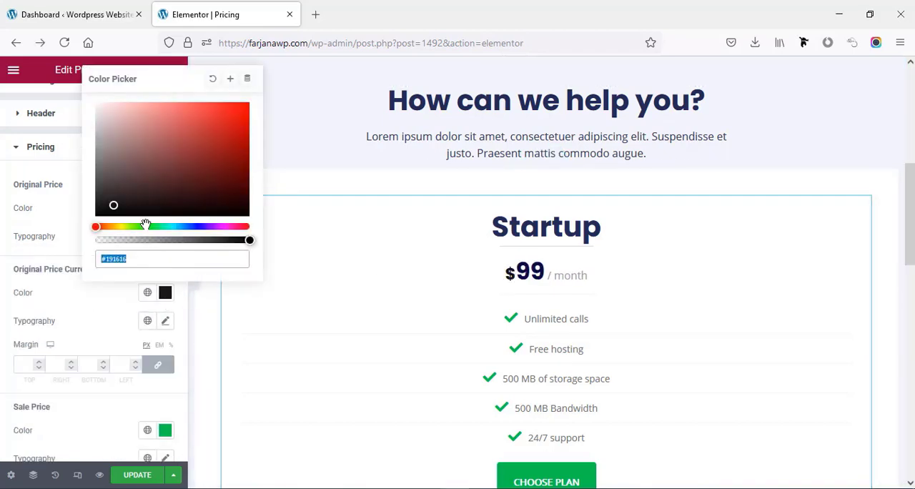
{"action": "left_click", "coordinate": [195, 227]}
{"action": "left_click", "coordinate": [246, 180]}
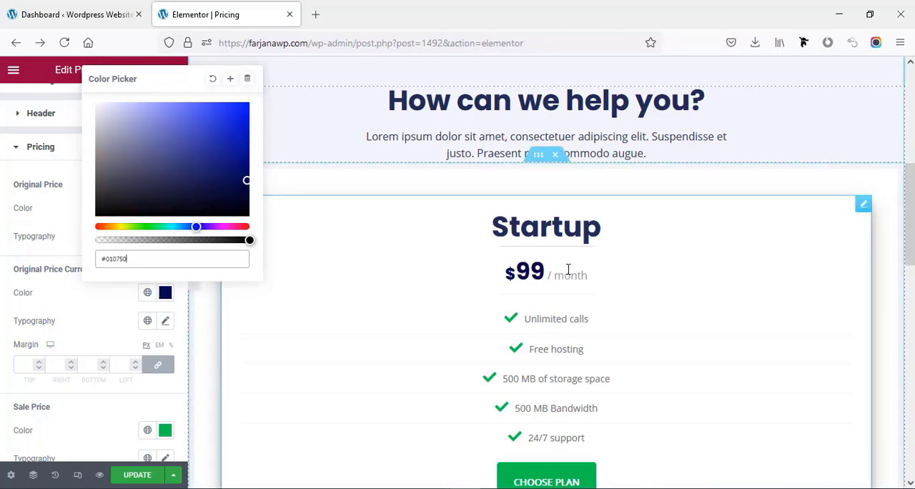
{"action": "left_click", "coordinate": [122, 317]}
- Set the pricing period text colour to black in the pricing table's style settings
{"action": "scroll", "coordinate": [132, 328], "scroll_direction": "down", "scroll_amount": 4}
{"action": "scroll", "coordinate": [136, 336], "scroll_direction": "down", "scroll_amount": 3}
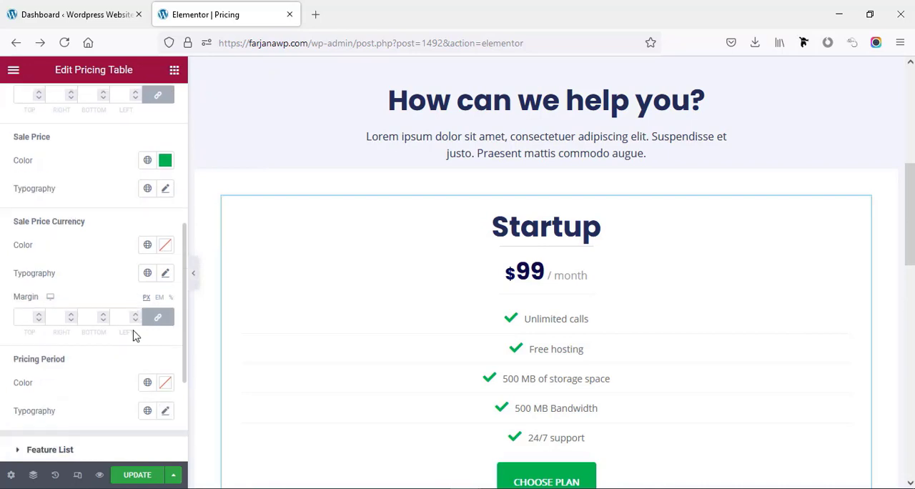
{"action": "left_click", "coordinate": [163, 387]}
{"action": "left_click_drag", "start_coordinate": [127, 291], "coordinate": [108, 302]}
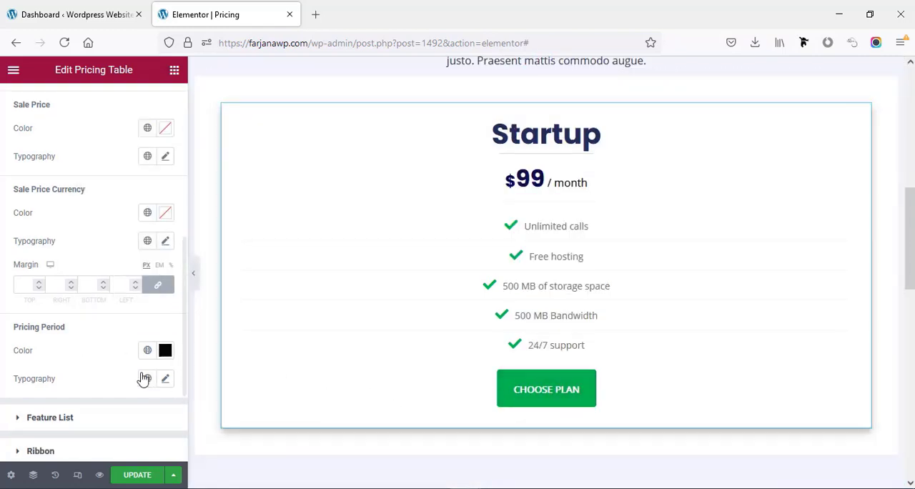
- Change the normal-state background colour of the pricing table's Choose Plan button to a very dark navy blue
{"action": "scroll", "coordinate": [140, 378], "scroll_direction": "down", "scroll_amount": 3}
{"action": "scroll", "coordinate": [140, 381], "scroll_direction": "down", "scroll_amount": 1}
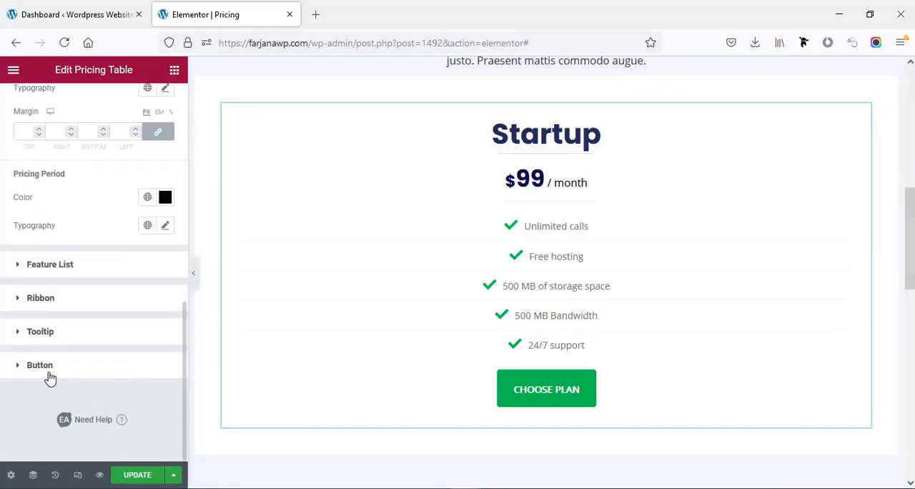
{"action": "left_click", "coordinate": [39, 365]}
{"action": "scroll", "coordinate": [50, 378], "scroll_direction": "down", "scroll_amount": 3}
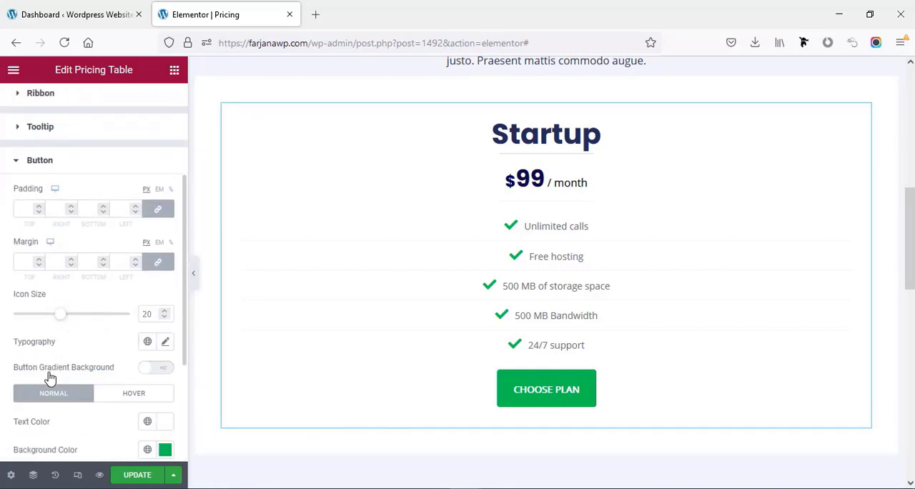
{"action": "left_click", "coordinate": [165, 360]}
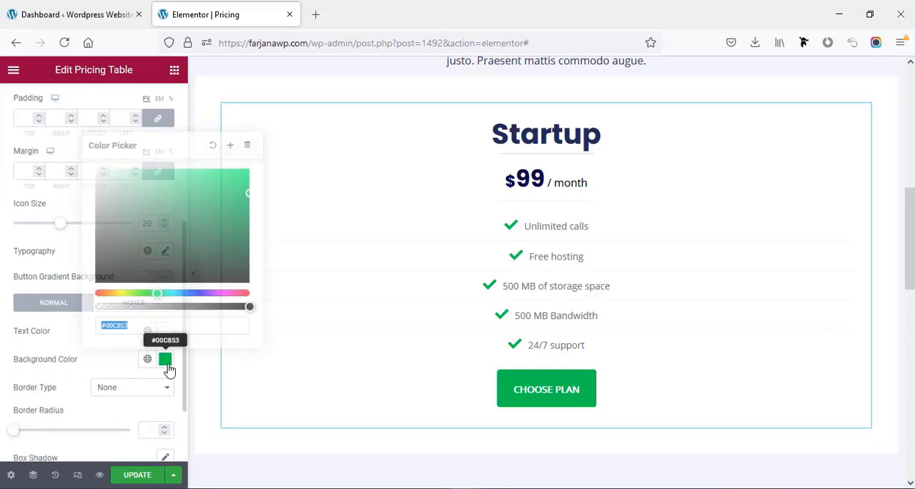
{"action": "left_click", "coordinate": [195, 293]}
{"action": "left_click_drag", "start_coordinate": [195, 292], "coordinate": [201, 293]}
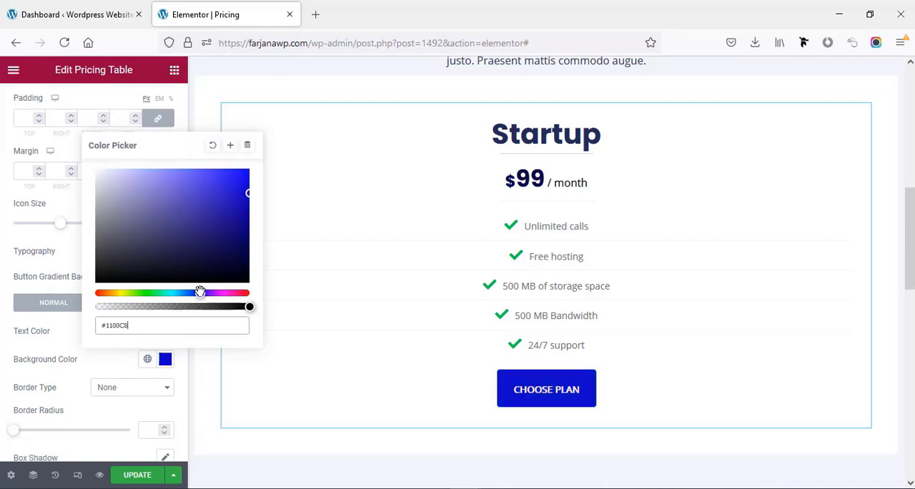
{"action": "left_click", "coordinate": [241, 257]}
{"action": "left_click", "coordinate": [110, 363]}
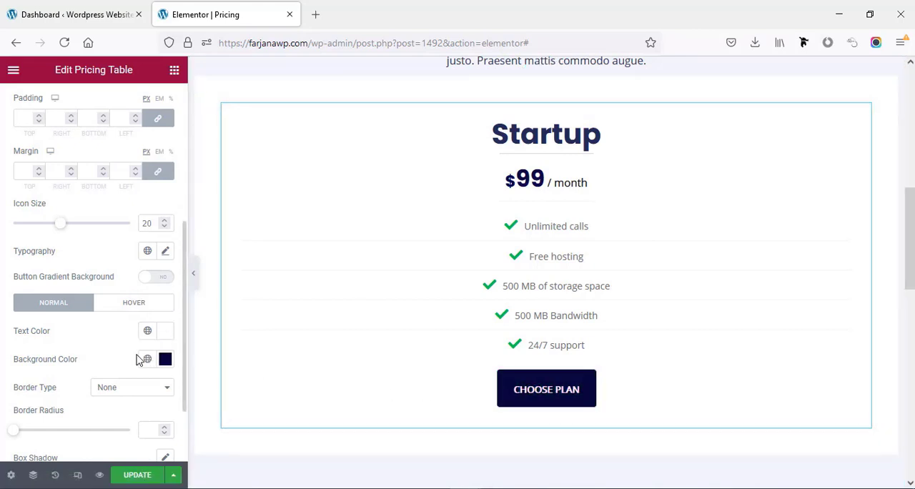
- Change the Choose Plan button's hover-state background colour to a very dark navy blue
{"action": "left_click", "coordinate": [131, 305]}
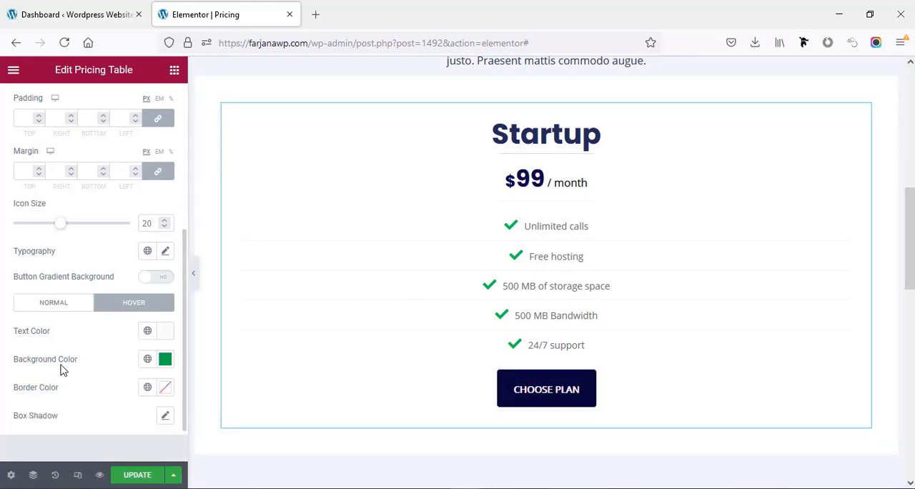
{"action": "left_click", "coordinate": [165, 361]}
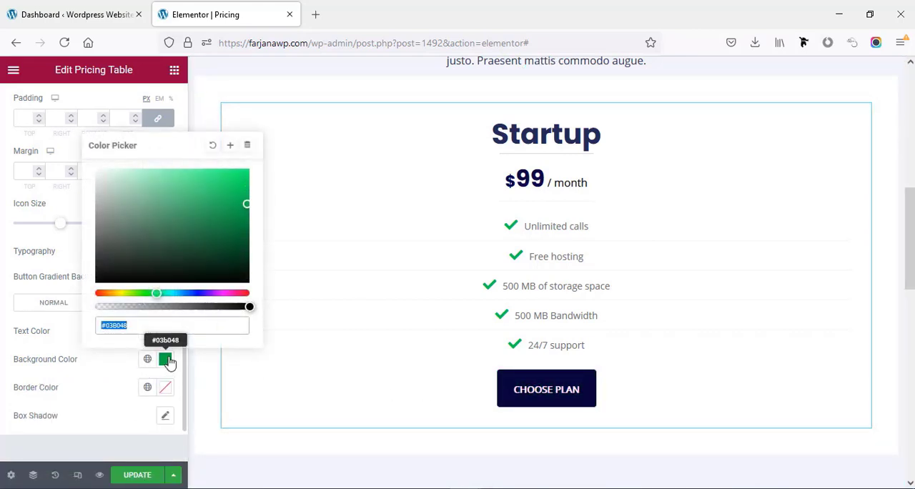
{"action": "left_click", "coordinate": [196, 293]}
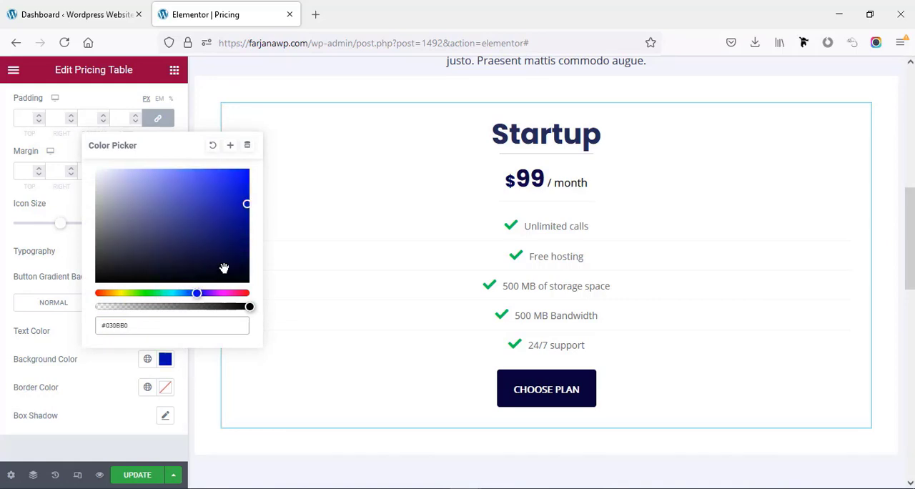
{"action": "left_click", "coordinate": [224, 267]}
{"action": "left_click", "coordinate": [111, 363]}
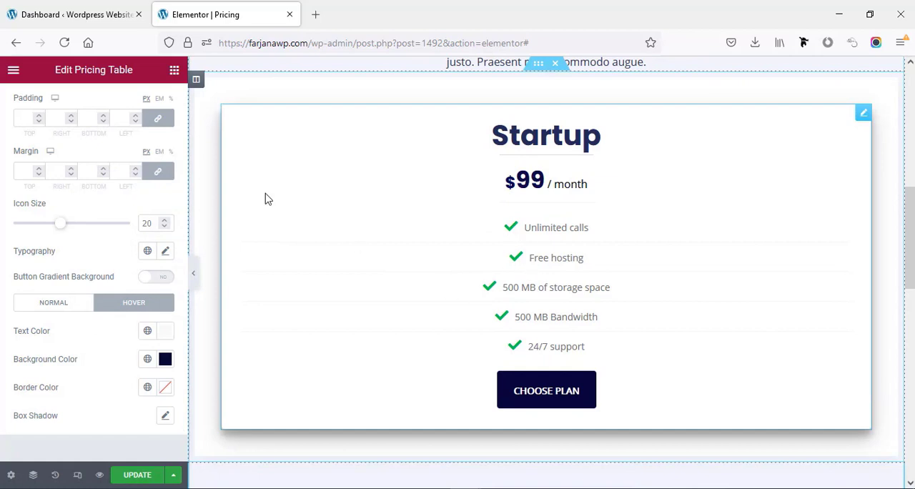
- Try Pricing Style 2 on the pricing table and switch it back to the Default style
{"action": "scroll", "coordinate": [107, 212], "scroll_direction": "up", "scroll_amount": 5}
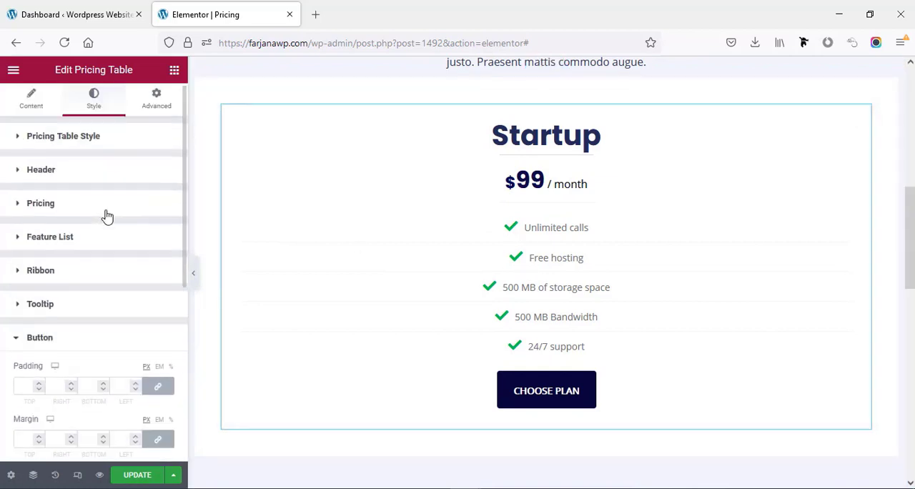
{"action": "left_click", "coordinate": [31, 107]}
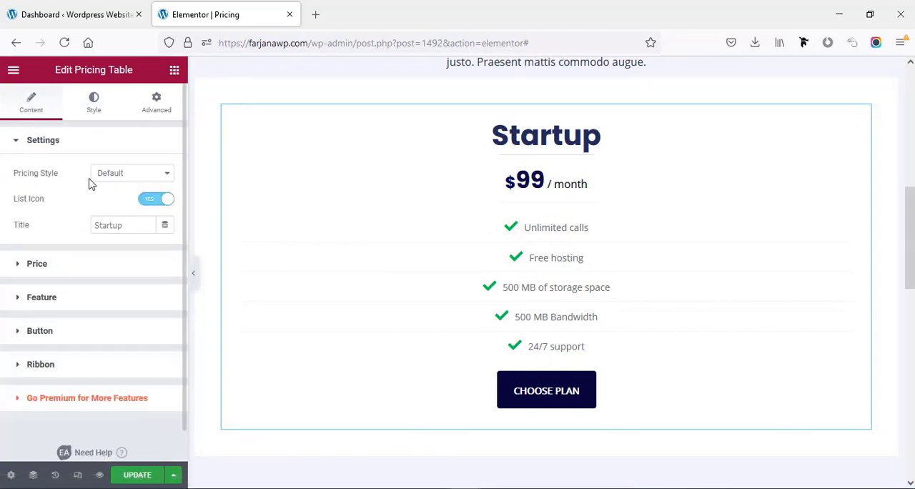
{"action": "left_click", "coordinate": [113, 181]}
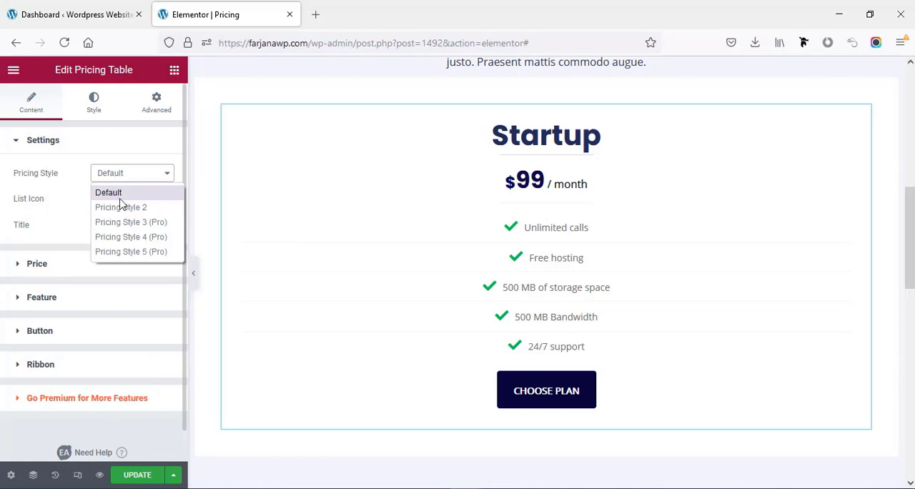
{"action": "left_click", "coordinate": [121, 207]}
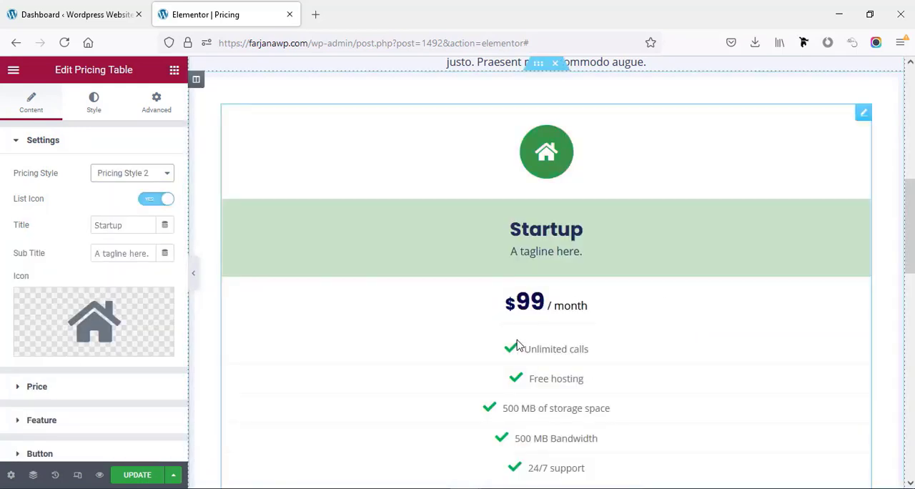
{"action": "scroll", "coordinate": [511, 348], "scroll_direction": "down", "scroll_amount": 3}
{"action": "scroll", "coordinate": [512, 347], "scroll_direction": "up", "scroll_amount": 3}
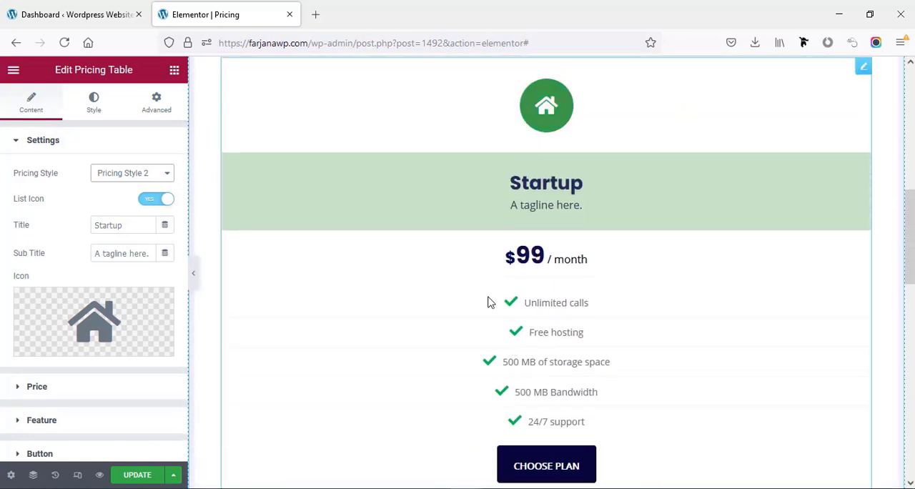
{"action": "left_click", "coordinate": [116, 177]}
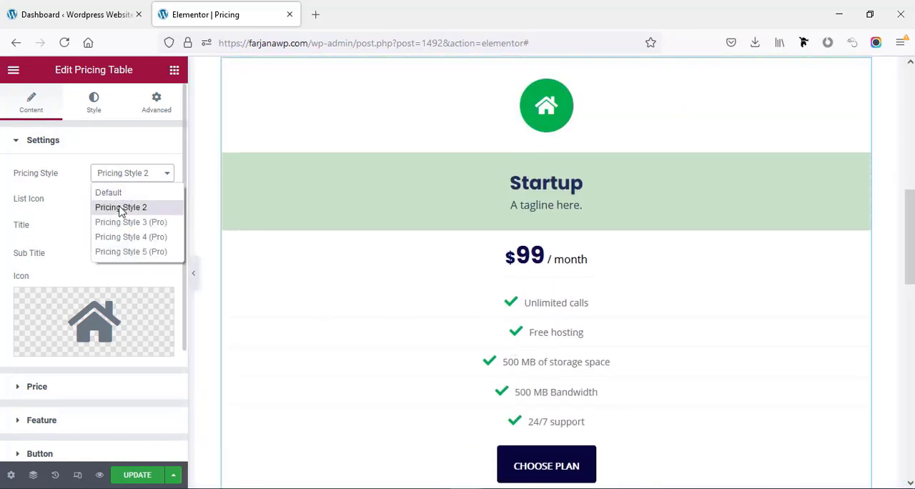
{"action": "left_click", "coordinate": [120, 193]}
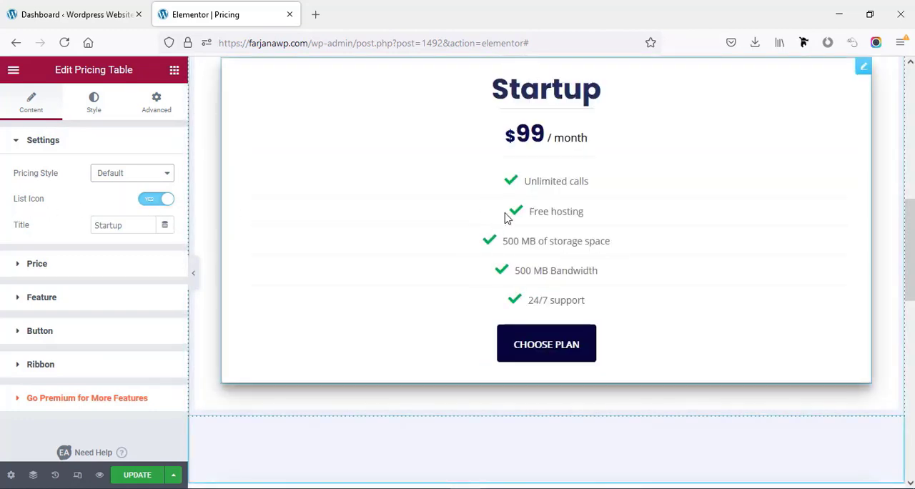
- Turn off the pricing table's list icons and review its title and price settings
{"action": "left_click", "coordinate": [155, 200]}
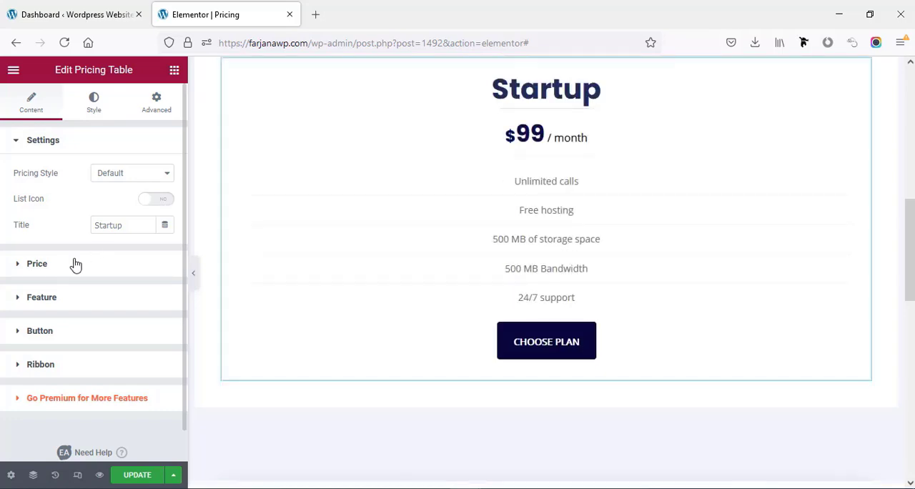
{"action": "double_click", "coordinate": [119, 224]}
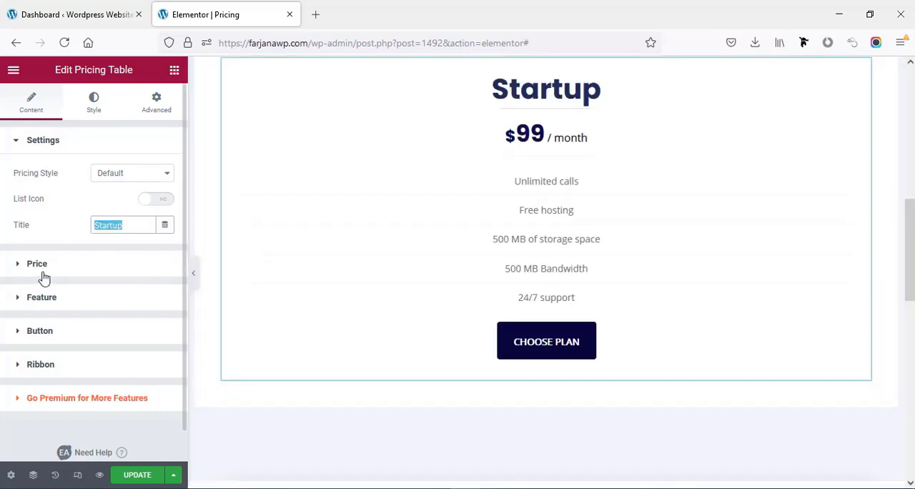
{"action": "left_click", "coordinate": [41, 264]}
{"action": "left_click", "coordinate": [119, 207]}
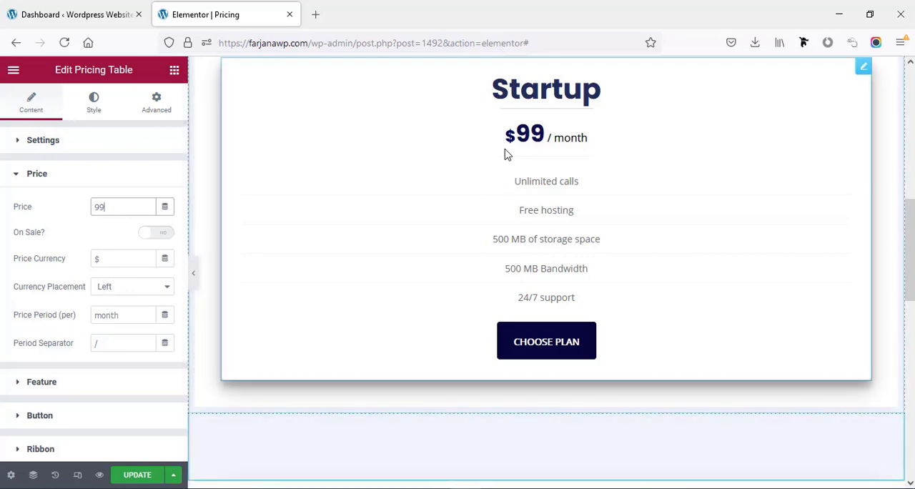
{"action": "scroll", "coordinate": [121, 343], "scroll_direction": "down", "scroll_amount": 2}
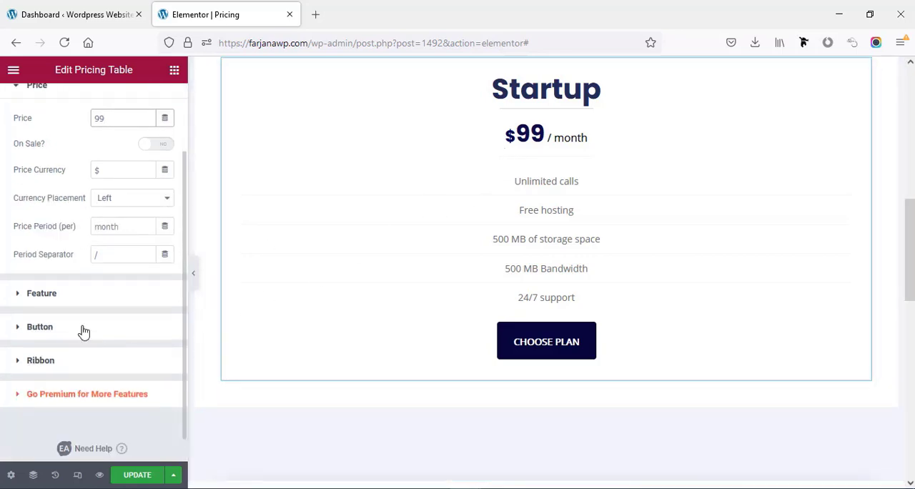
- Review the settings of the "Unlimited calls" feature and turn the list icons back on
{"action": "left_click", "coordinate": [76, 294]}
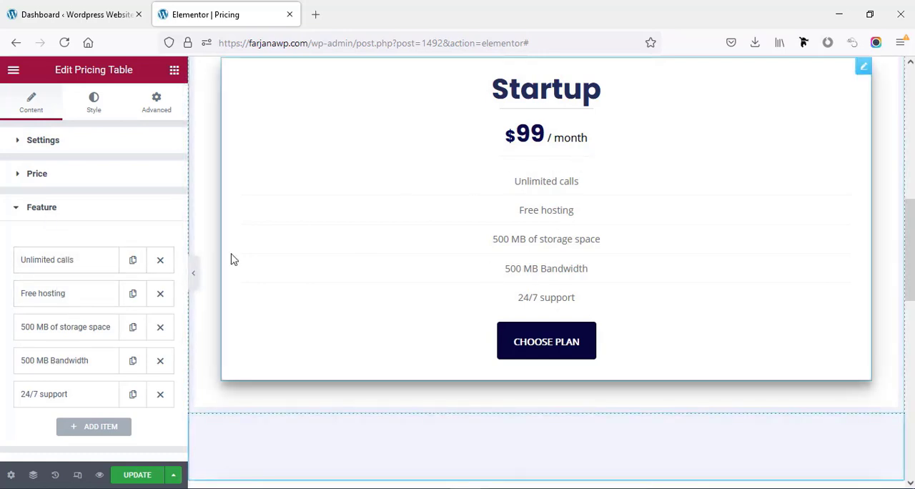
{"action": "left_click", "coordinate": [89, 264]}
{"action": "scroll", "coordinate": [78, 331], "scroll_direction": "down", "scroll_amount": 2}
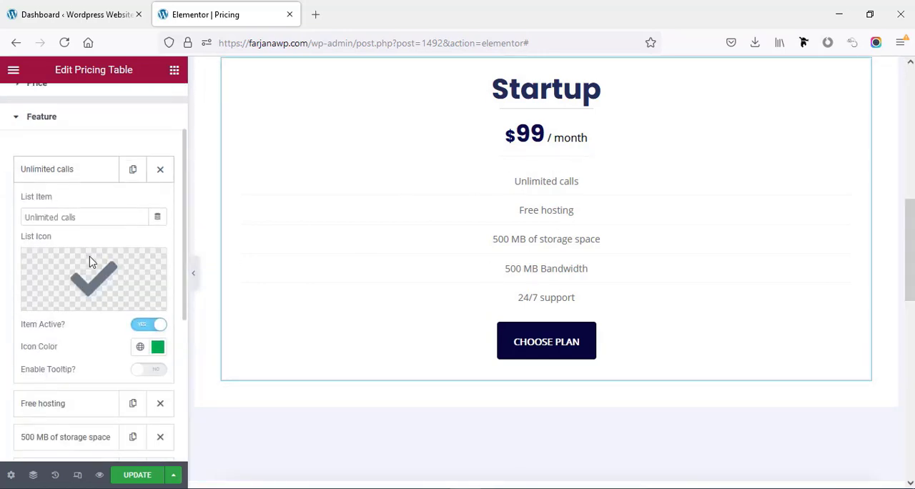
{"action": "mouse_move", "coordinate": [92, 265]}
{"action": "scroll", "coordinate": [116, 283], "scroll_direction": "up", "scroll_amount": 2}
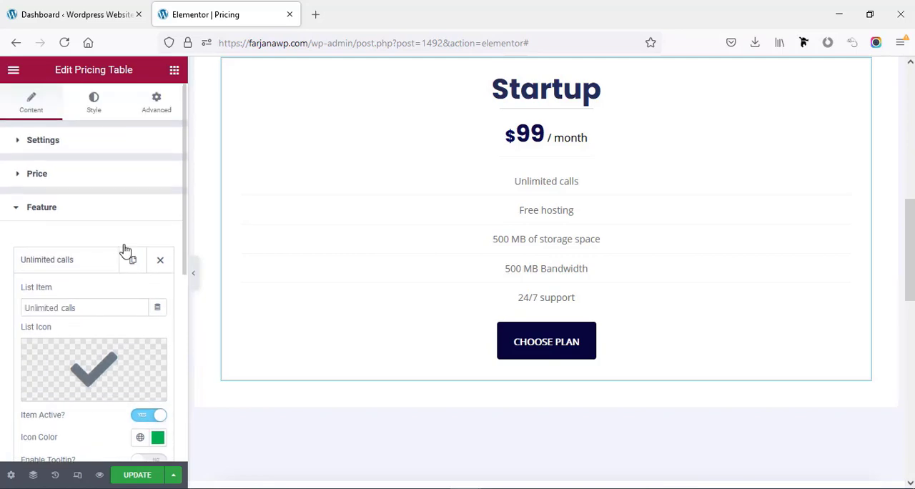
{"action": "left_click", "coordinate": [81, 141]}
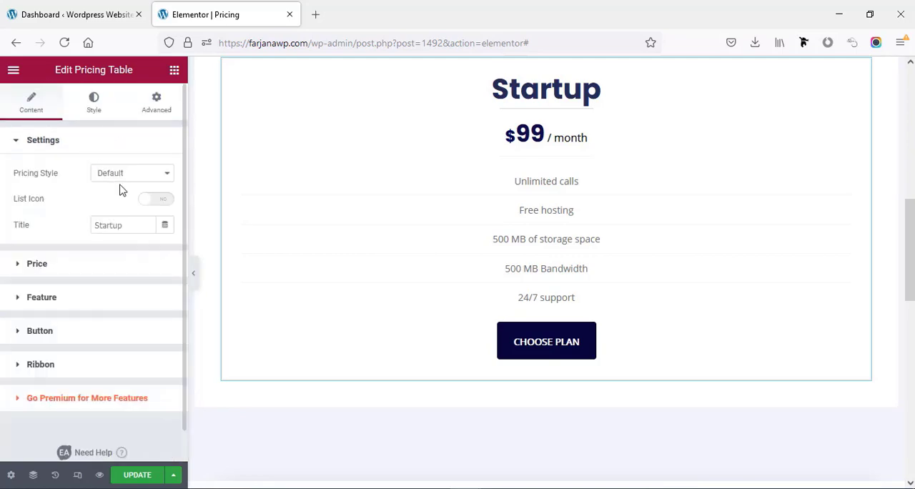
{"action": "left_click", "coordinate": [162, 201]}
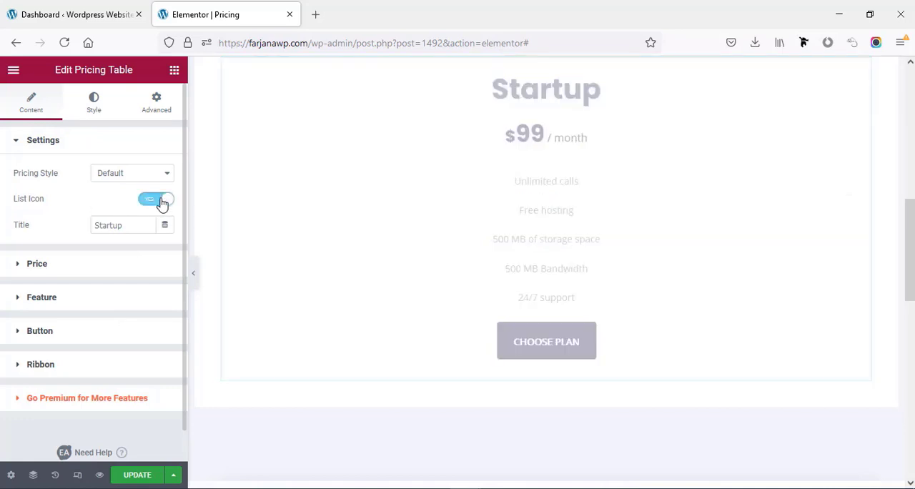
- Change the icon colour of the "Unlimited calls" feature item to dark navy #030826
{"action": "left_click", "coordinate": [72, 302]}
{"action": "scroll", "coordinate": [82, 283], "scroll_direction": "down", "scroll_amount": 2}
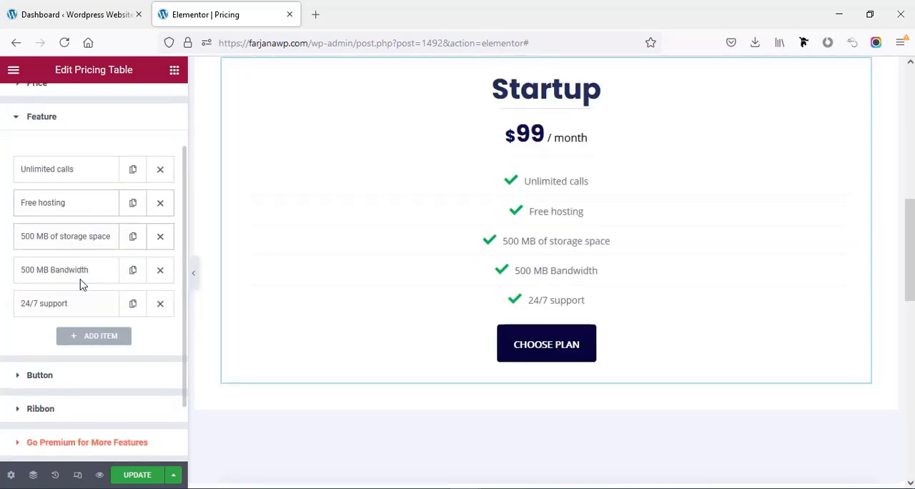
{"action": "left_click", "coordinate": [47, 171]}
{"action": "mouse_move", "coordinate": [67, 259]}
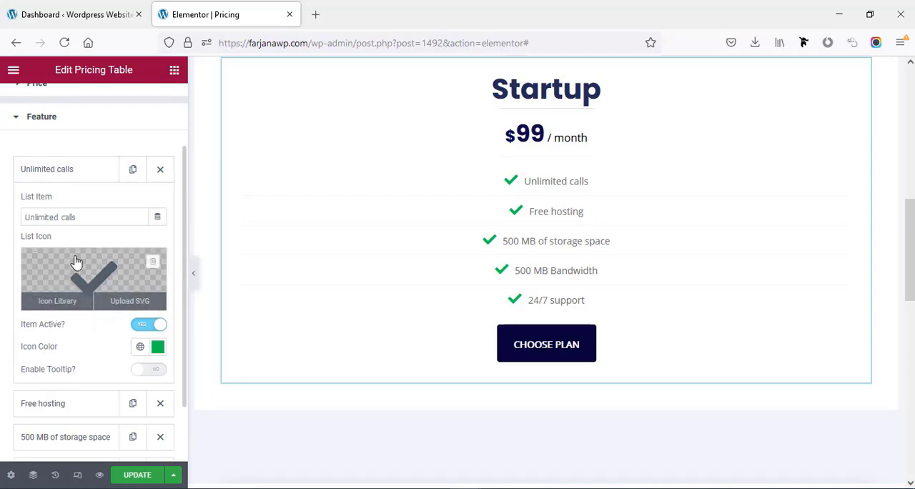
{"action": "left_click", "coordinate": [103, 274]}
{"action": "left_click", "coordinate": [772, 71]}
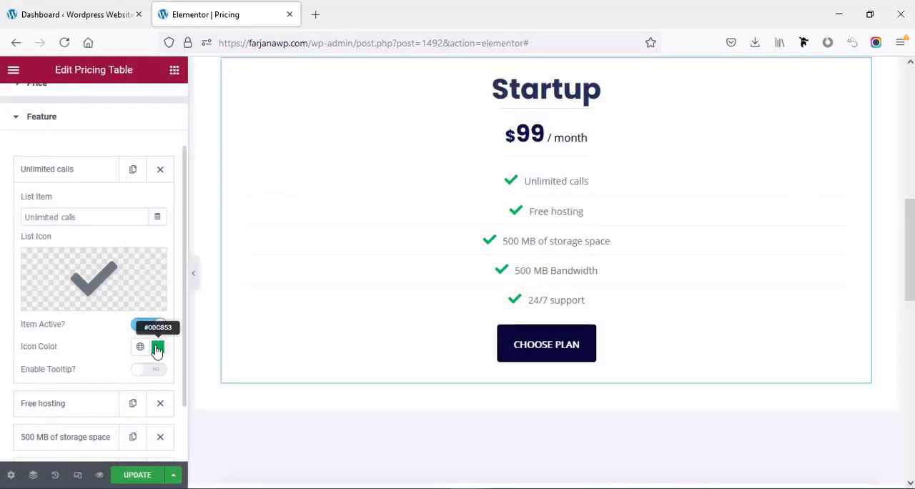
{"action": "left_click", "coordinate": [156, 348]}
{"action": "left_click_drag", "start_coordinate": [168, 248], "coordinate": [211, 246]}
{"action": "left_click", "coordinate": [188, 280]}
{"action": "left_click", "coordinate": [229, 254]}
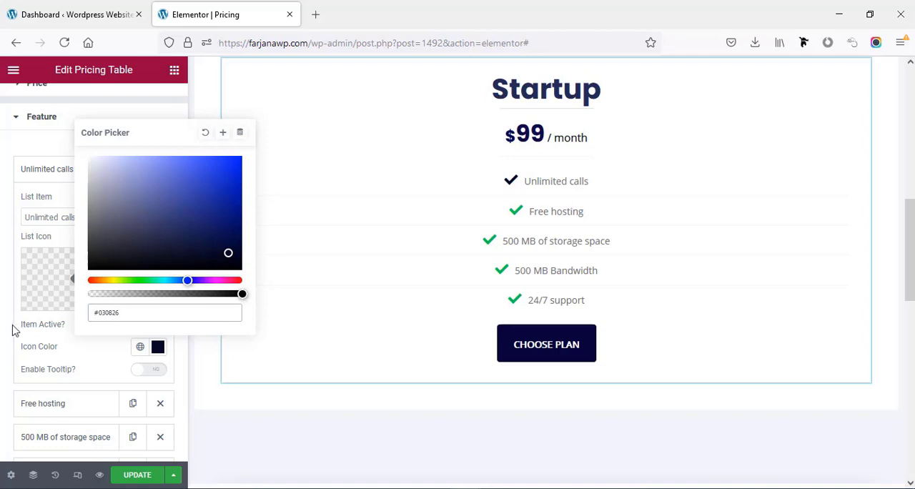
- Apply the icon colour #030826 to the remaining feature items, from "Free hosting" through "24/7 support"
{"action": "key", "text": "ctrl+a"}
{"action": "key", "text": "ctrl+c"}
{"action": "left_click", "coordinate": [4, 303]}
{"action": "left_click", "coordinate": [75, 404]}
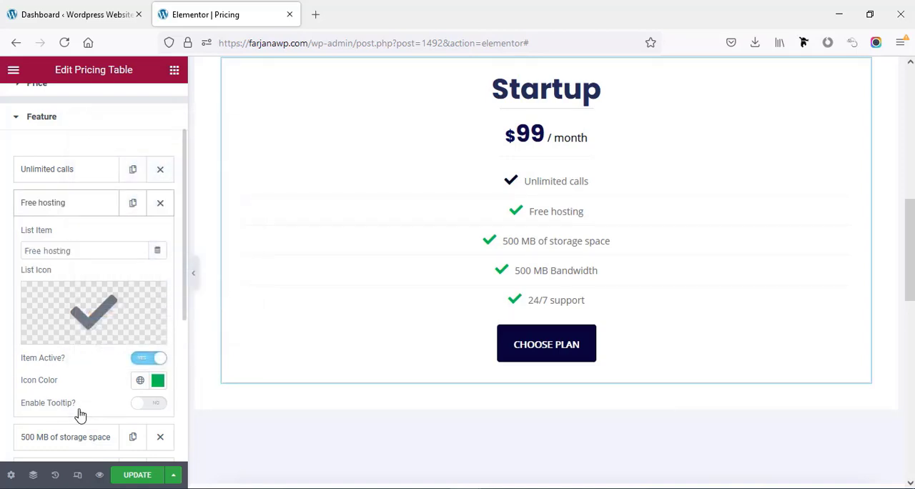
{"action": "left_click", "coordinate": [156, 380]}
{"action": "key", "text": "ctrl+v"}
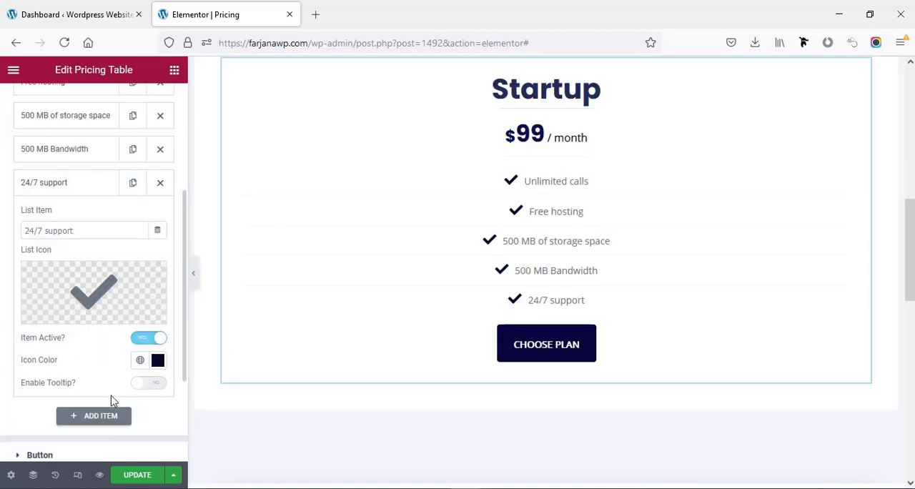
- Try a circled check icon on the pricing table's button and remove it again
{"action": "scroll", "coordinate": [98, 390], "scroll_direction": "down", "scroll_amount": 2}
{"action": "left_click", "coordinate": [45, 304]}
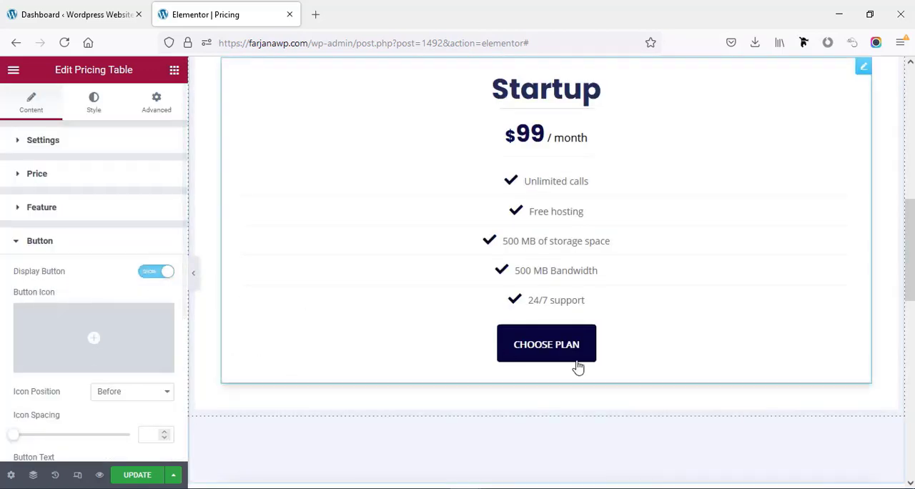
{"action": "scroll", "coordinate": [70, 370], "scroll_direction": "down", "scroll_amount": 1}
{"action": "mouse_move", "coordinate": [51, 261]}
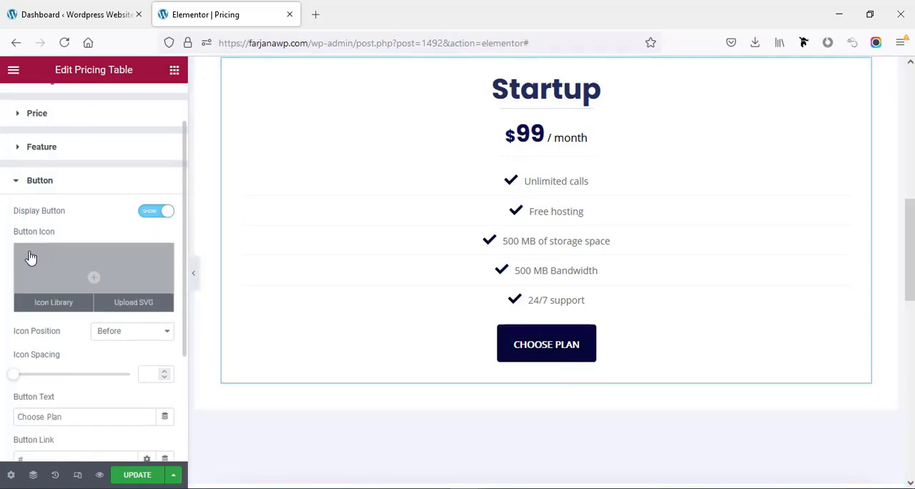
{"action": "left_click", "coordinate": [115, 279]}
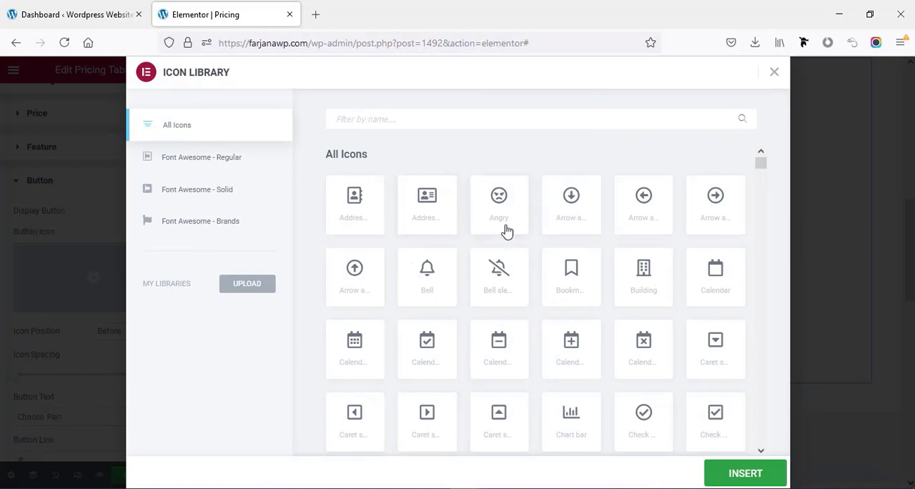
{"action": "left_click", "coordinate": [643, 420]}
{"action": "left_click", "coordinate": [745, 473]}
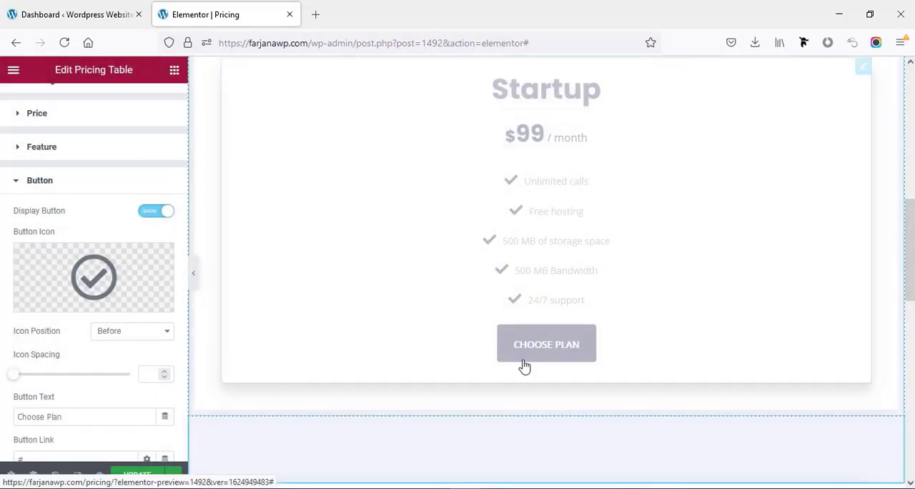
{"action": "left_click", "coordinate": [160, 257]}
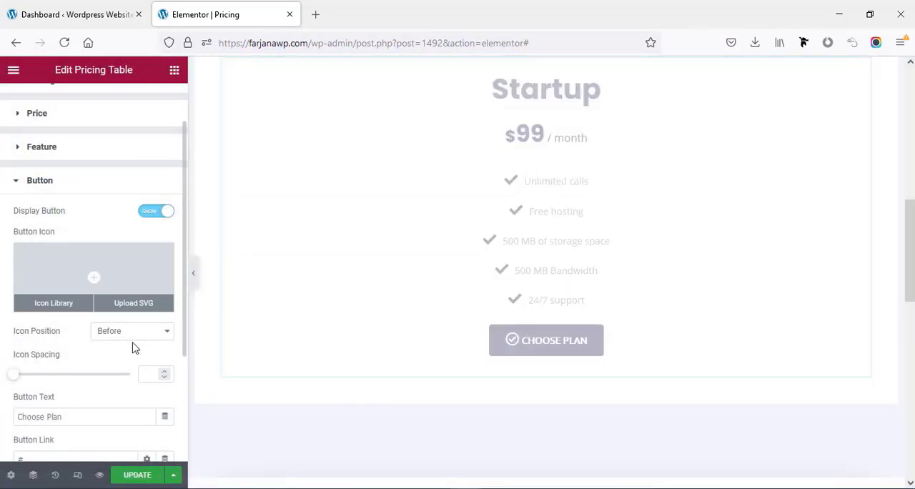
- Review the pricing table's button text, button link and ribbon settings
{"action": "scroll", "coordinate": [133, 347], "scroll_direction": "down", "scroll_amount": 3}
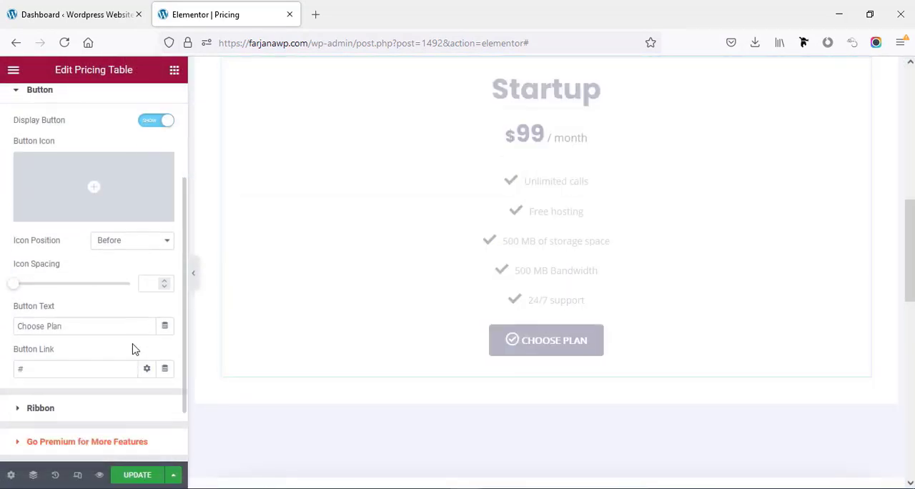
{"action": "left_click", "coordinate": [71, 329]}
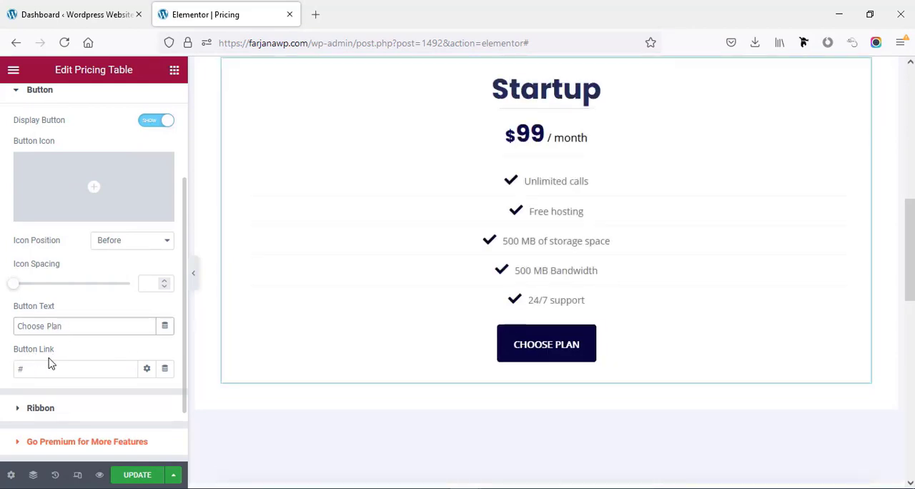
{"action": "left_click", "coordinate": [49, 367]}
{"action": "left_click", "coordinate": [93, 408]}
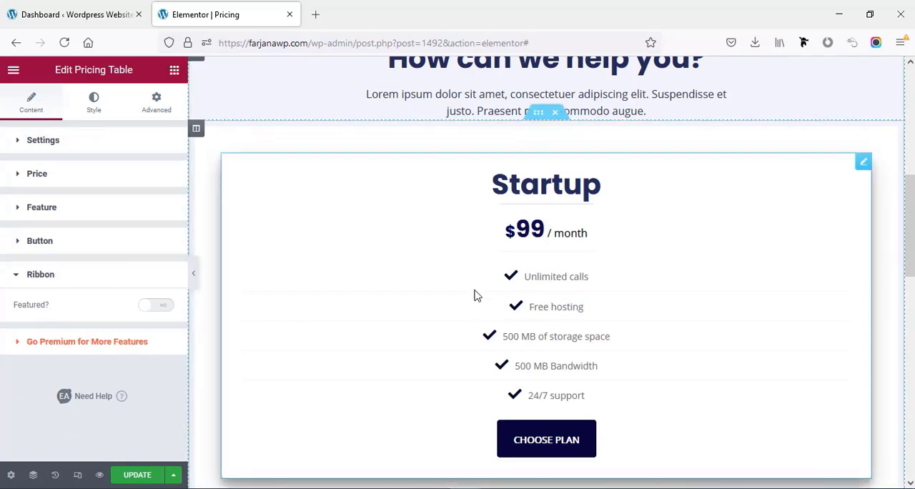
{"action": "left_click", "coordinate": [133, 278]}
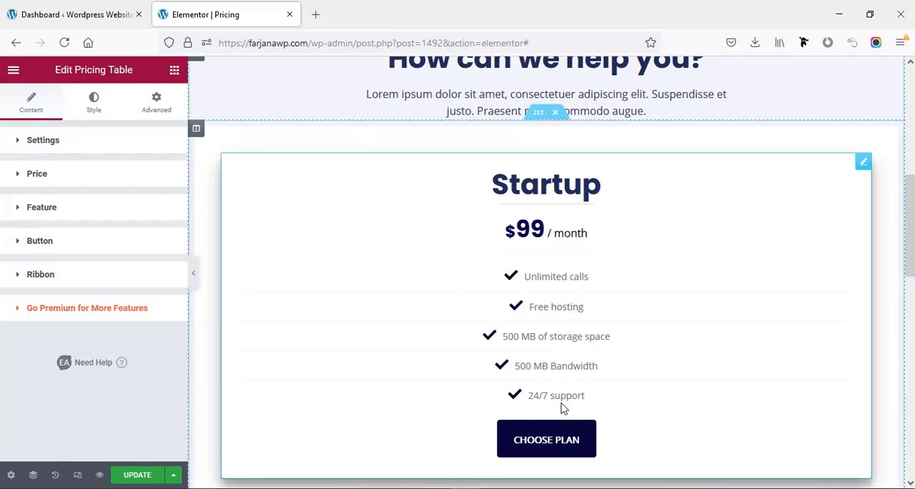
- Set the text colour of the pricing table's feature list to near-black #040303
{"action": "left_click", "coordinate": [93, 113]}
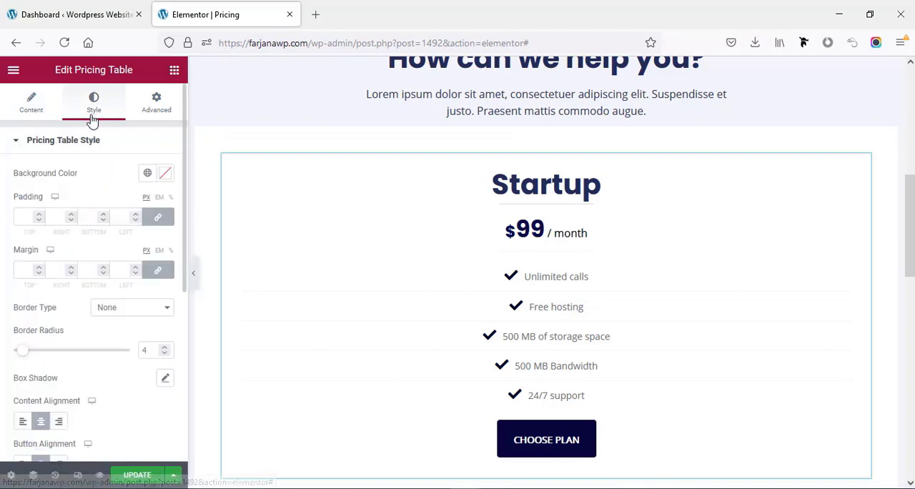
{"action": "scroll", "coordinate": [66, 318], "scroll_direction": "down", "scroll_amount": 5}
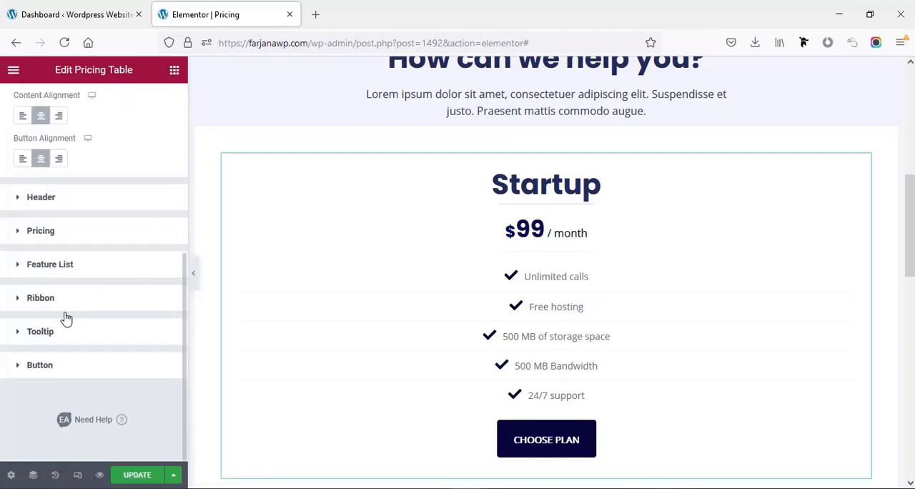
{"action": "left_click", "coordinate": [70, 266]}
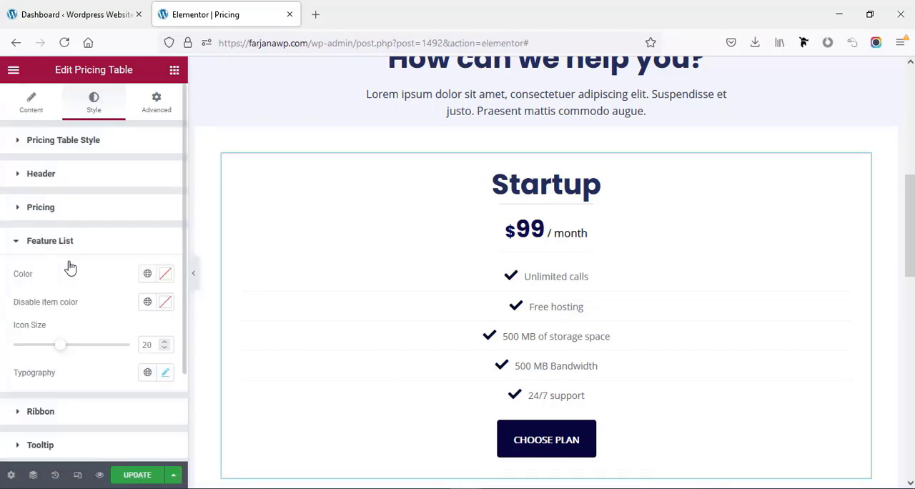
{"action": "left_click", "coordinate": [165, 278]}
{"action": "left_click", "coordinate": [212, 214]}
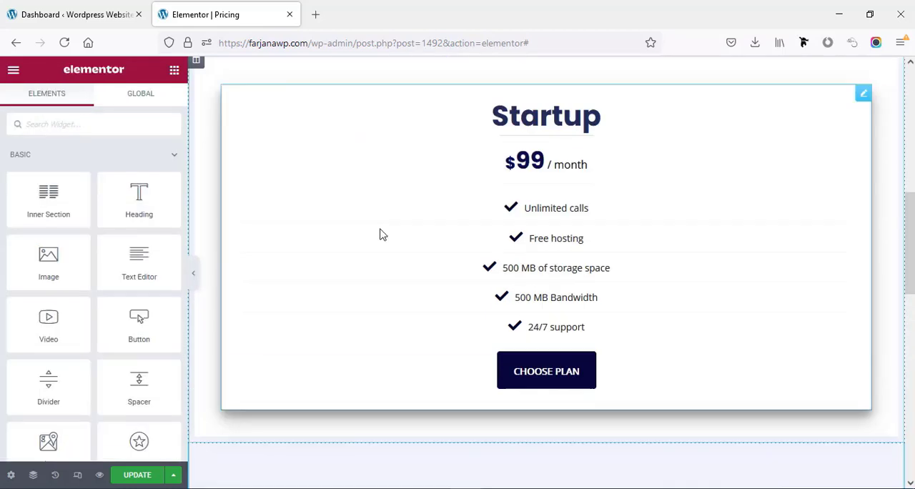
- Duplicate the pricing table's column twice to make three Startup pricing columns side by side
{"action": "scroll", "coordinate": [379, 233], "scroll_direction": "up", "scroll_amount": 3}
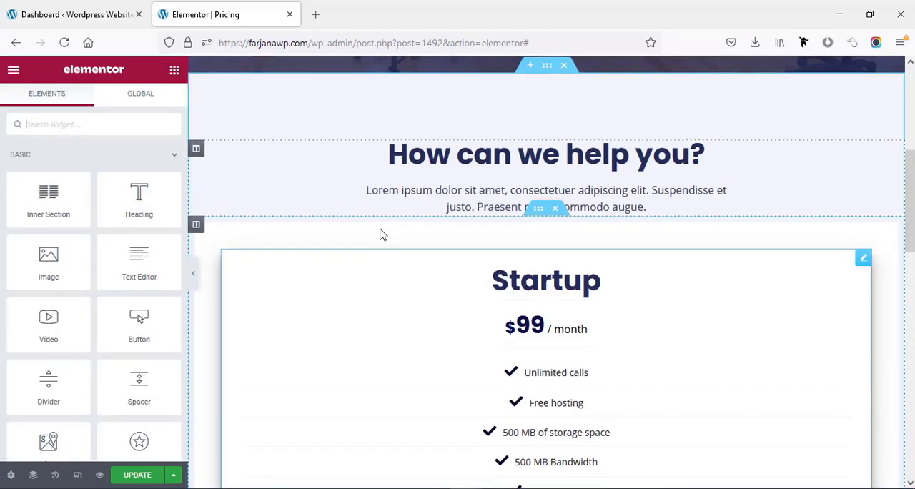
{"action": "scroll", "coordinate": [437, 323], "scroll_direction": "down", "scroll_amount": 1}
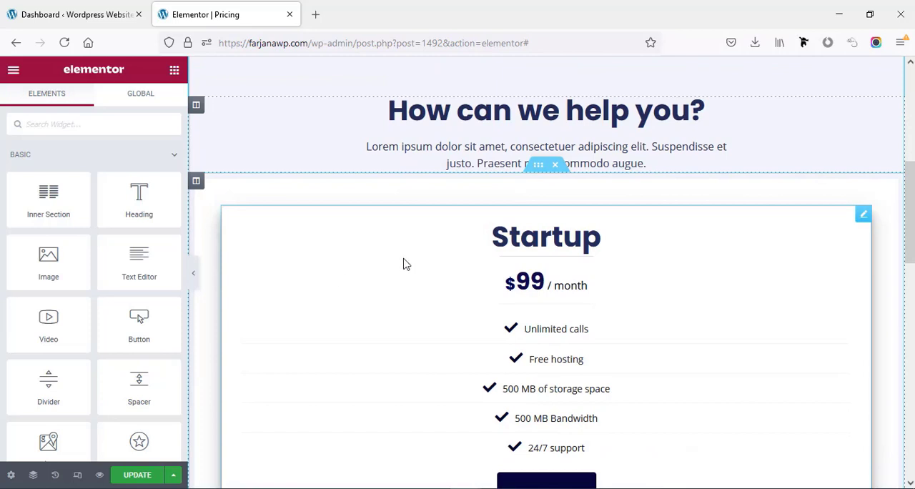
{"action": "right_click", "coordinate": [199, 185]}
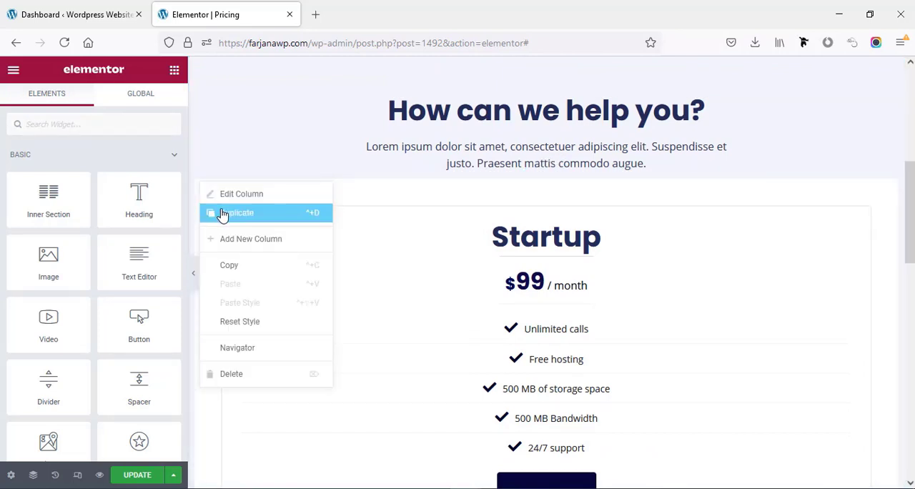
{"action": "left_click", "coordinate": [222, 213]}
{"action": "right_click", "coordinate": [198, 189]}
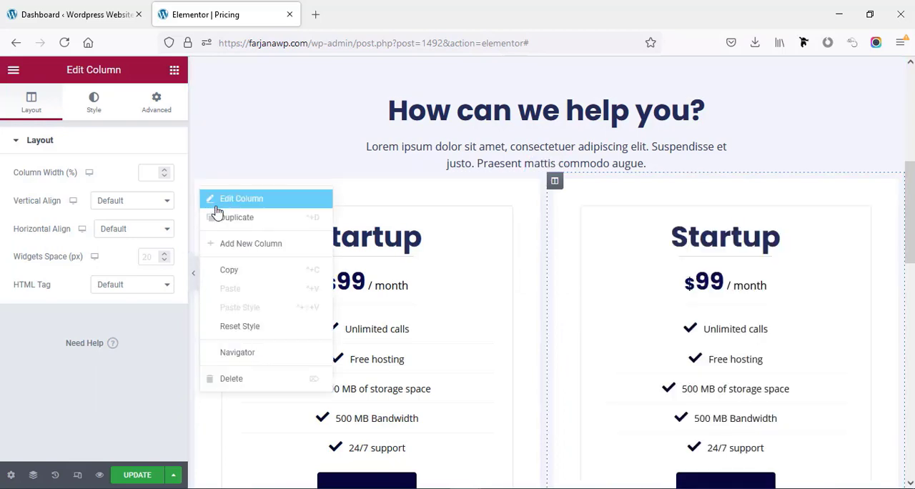
{"action": "left_click", "coordinate": [222, 217]}
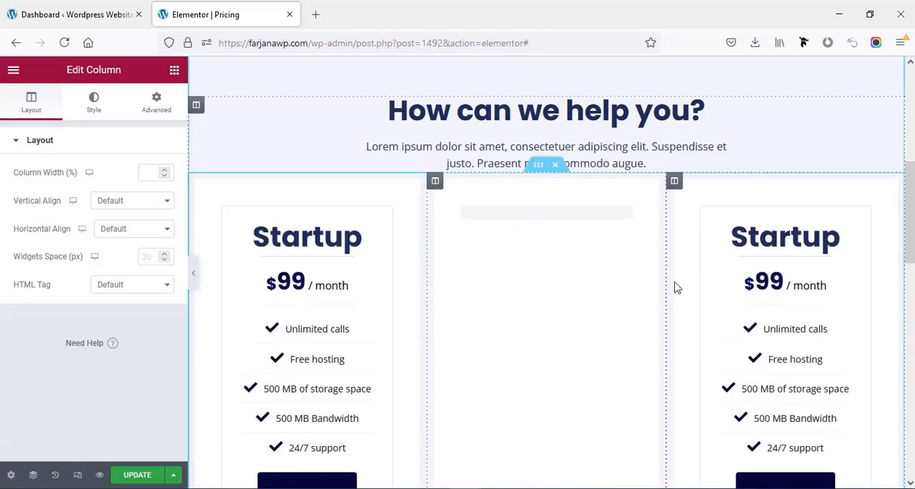
- Set the first pricing column's padding to 20 px and its margin to 0 on all sides
{"action": "scroll", "coordinate": [600, 300], "scroll_direction": "down", "scroll_amount": 2}
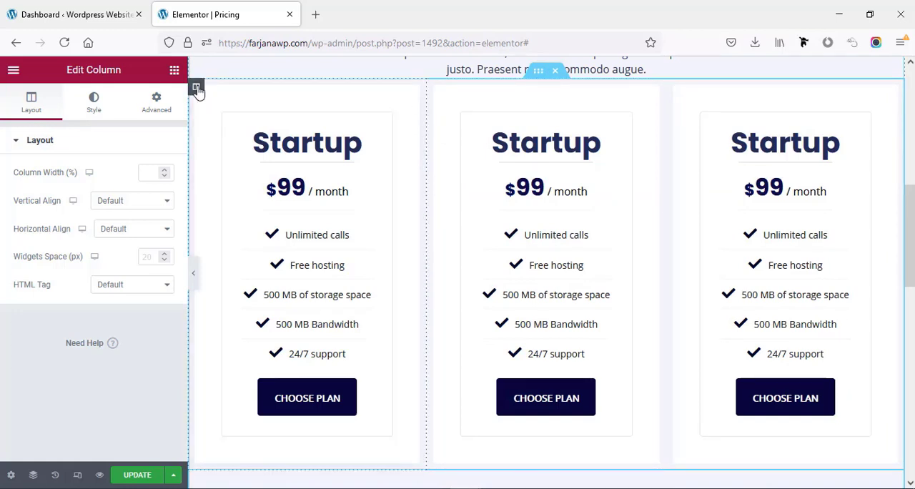
{"action": "left_click", "coordinate": [158, 102]}
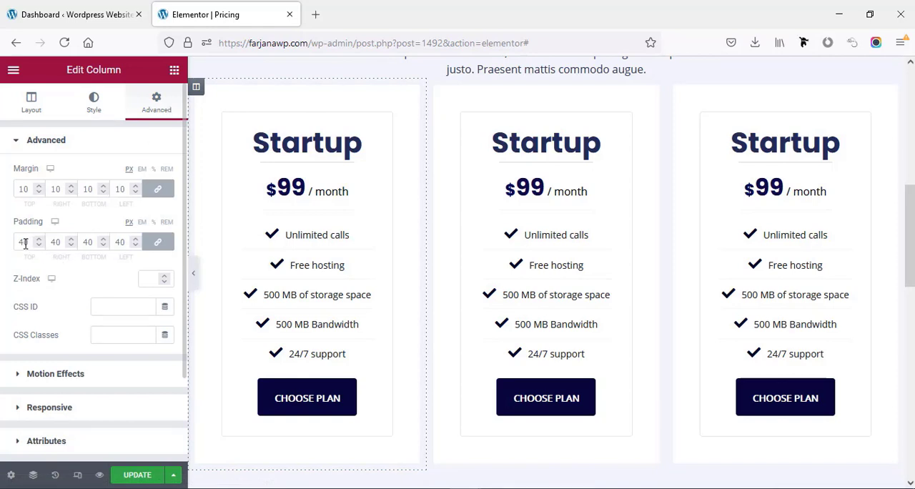
{"action": "type", "text": "20"}
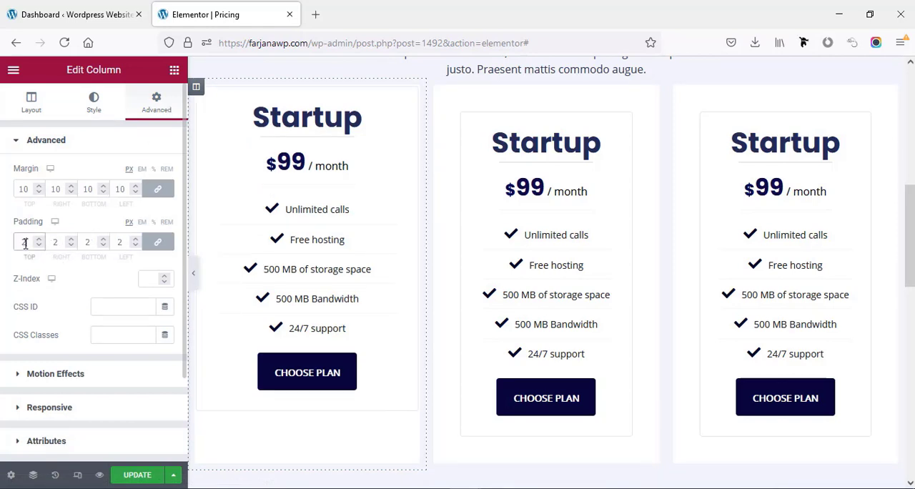
{"action": "double_click", "coordinate": [22, 189]}
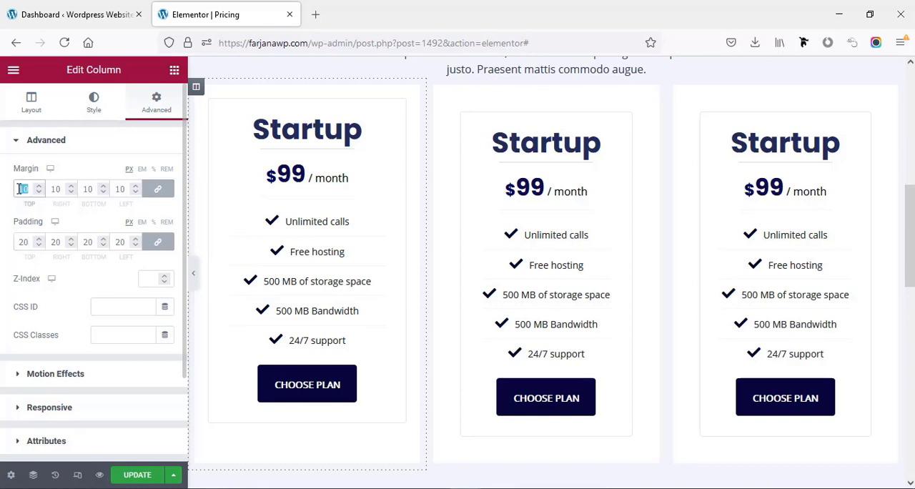
{"action": "type", "text": "0"}
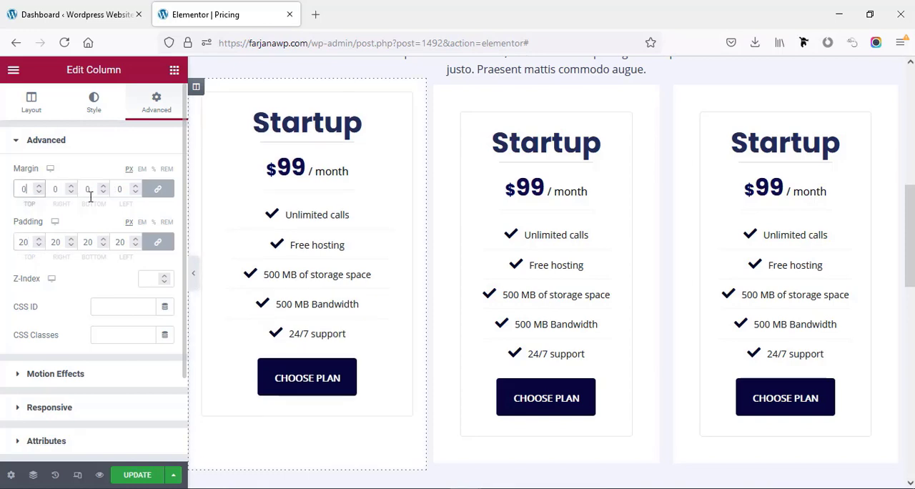
- Copy the first pricing column's style and paste it onto the second and third columns
{"action": "right_click", "coordinate": [195, 87]}
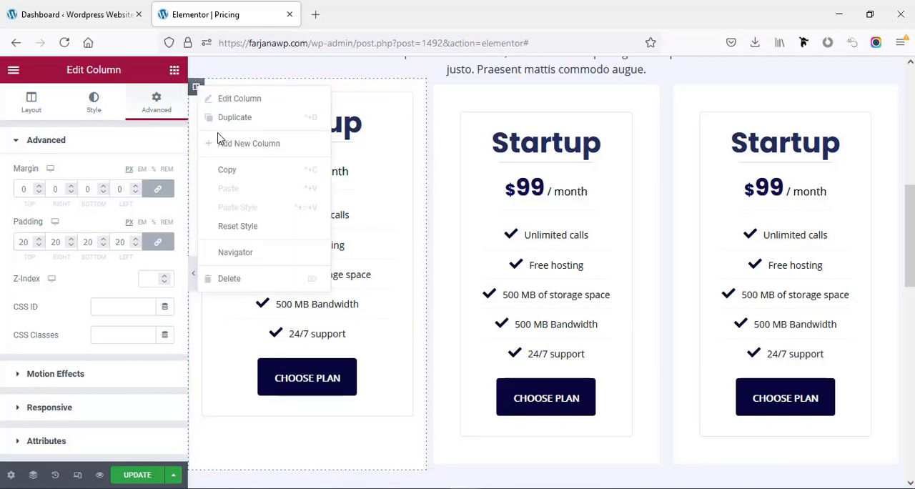
{"action": "left_click", "coordinate": [236, 169]}
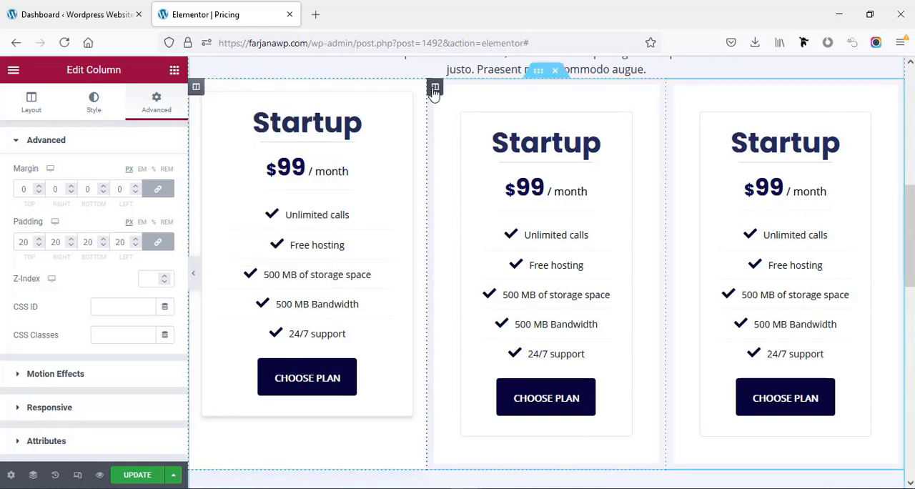
{"action": "right_click", "coordinate": [435, 89]}
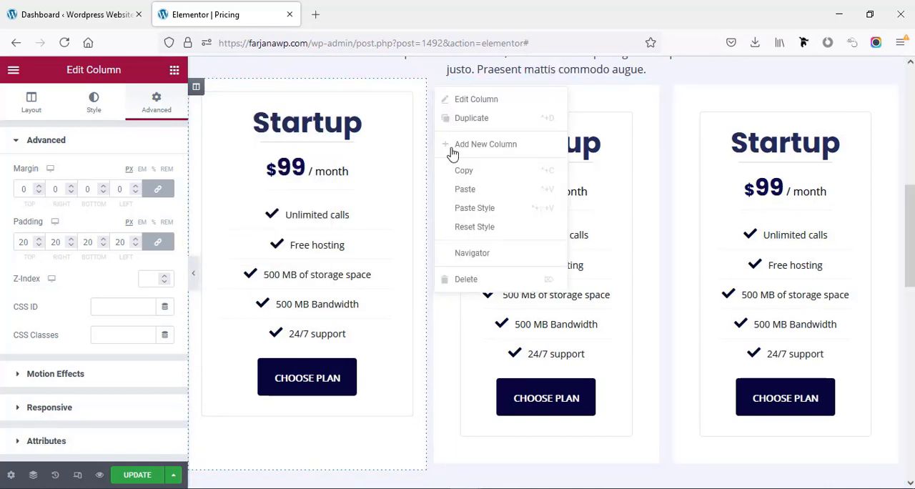
{"action": "left_click", "coordinate": [475, 207]}
{"action": "right_click", "coordinate": [674, 89]}
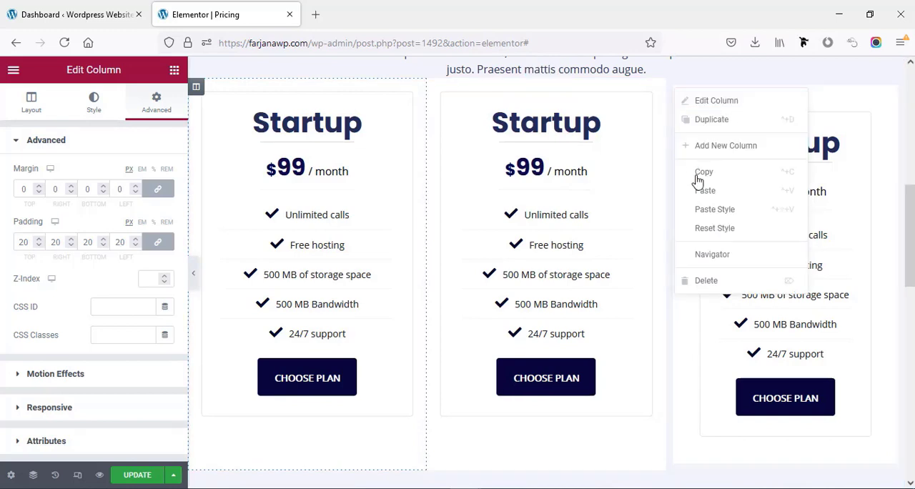
{"action": "left_click", "coordinate": [706, 216]}
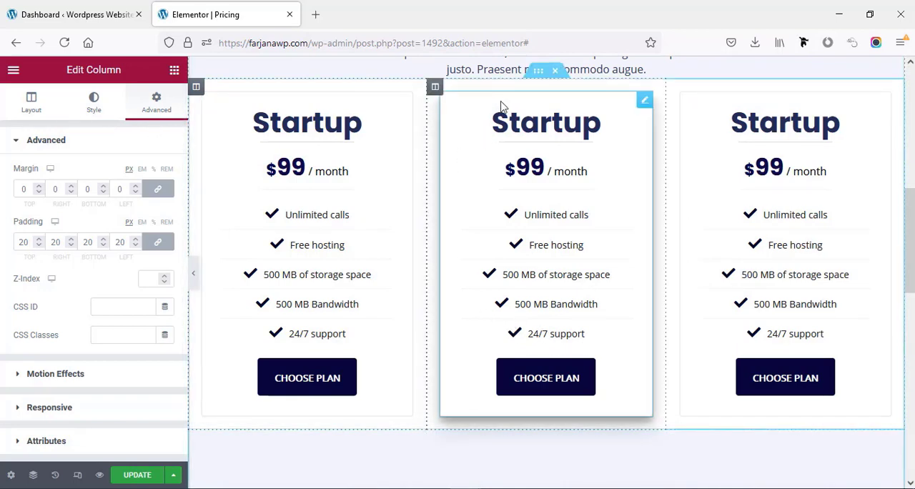
- Mark the middle pricing table as featured and set its ribbon to Style 4
{"action": "left_click", "coordinate": [643, 104]}
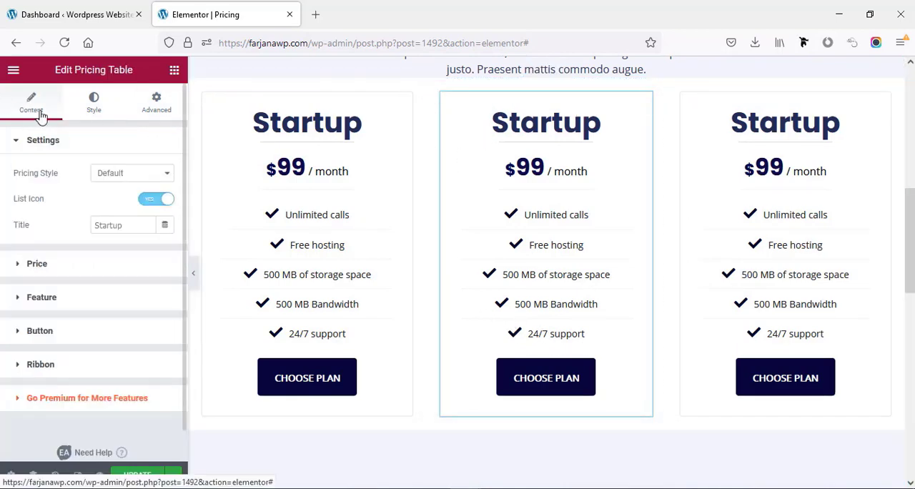
{"action": "scroll", "coordinate": [67, 332], "scroll_direction": "down", "scroll_amount": 1}
{"action": "left_click", "coordinate": [63, 334]}
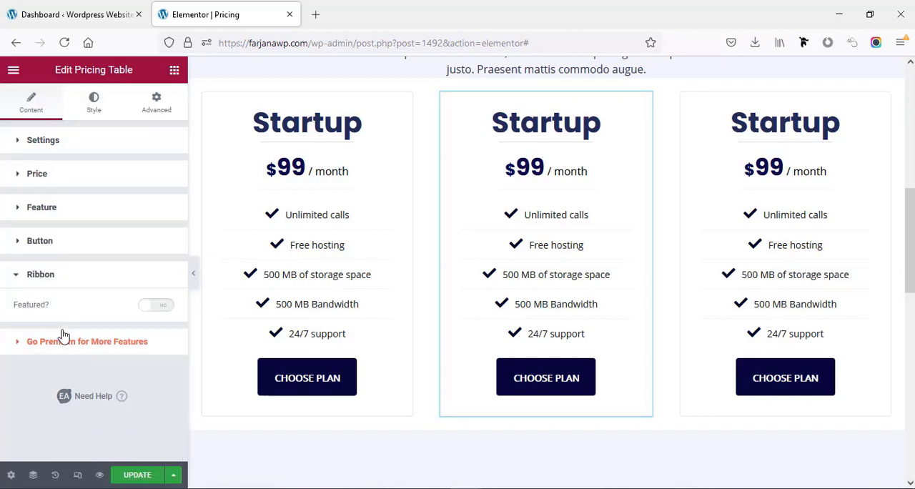
{"action": "left_click", "coordinate": [153, 309]}
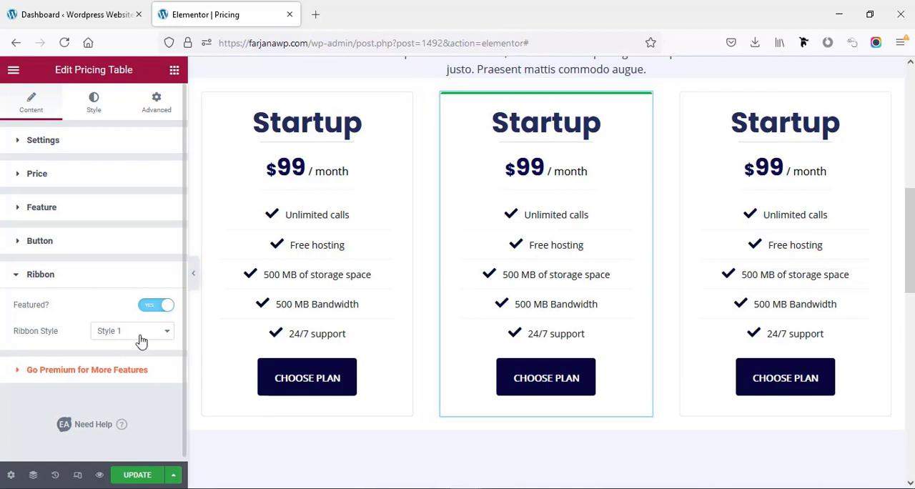
{"action": "left_click", "coordinate": [143, 339]}
{"action": "left_click", "coordinate": [131, 365]}
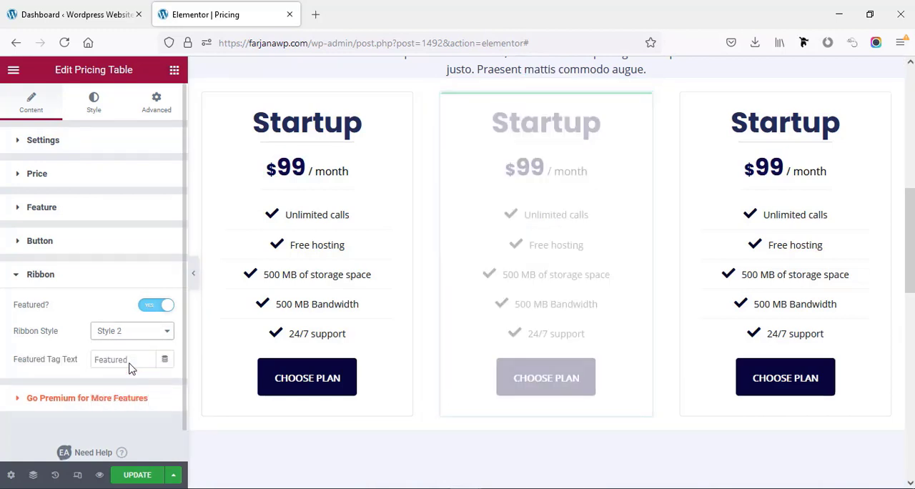
{"action": "left_click", "coordinate": [111, 338]}
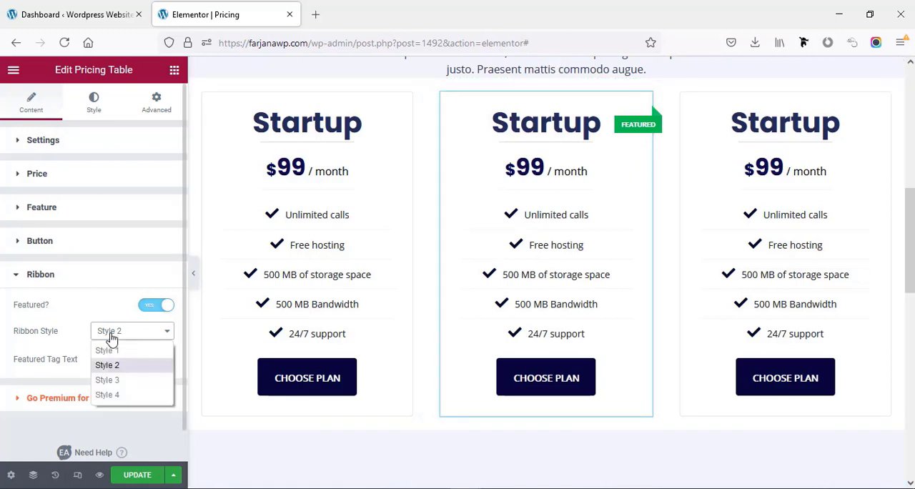
{"action": "left_click", "coordinate": [121, 380]}
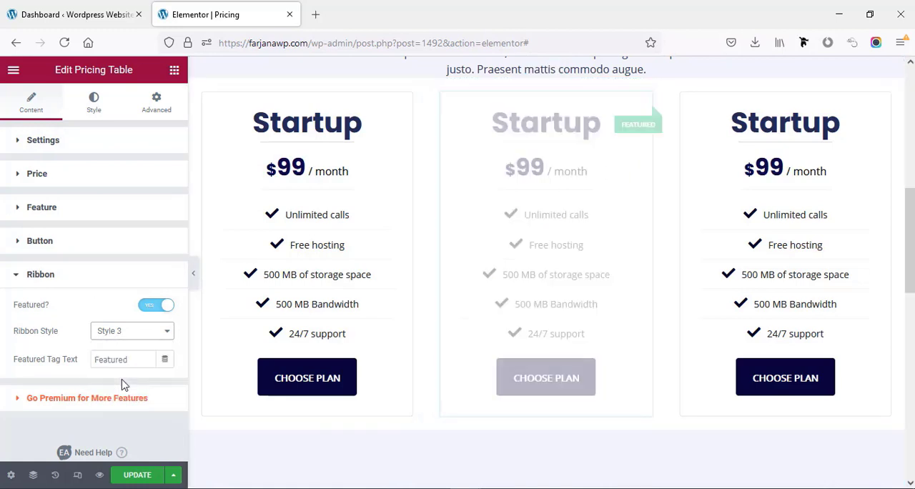
{"action": "left_click", "coordinate": [146, 330]}
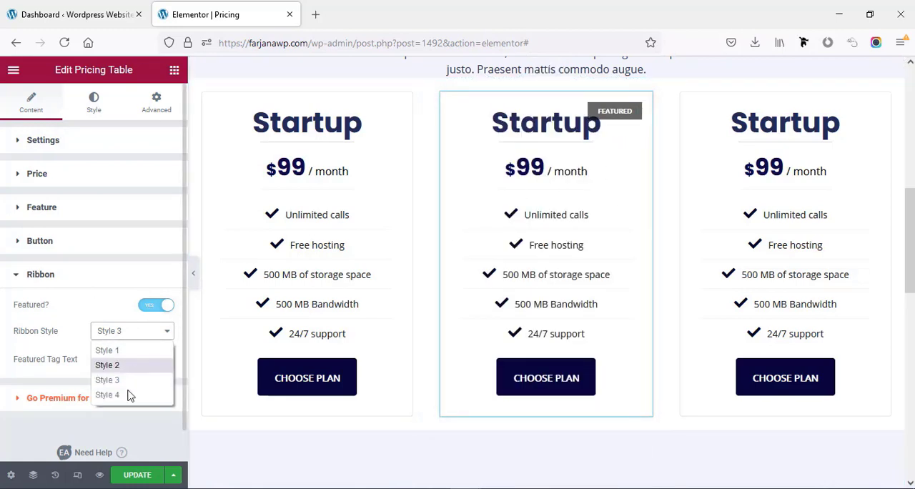
{"action": "left_click", "coordinate": [122, 396]}
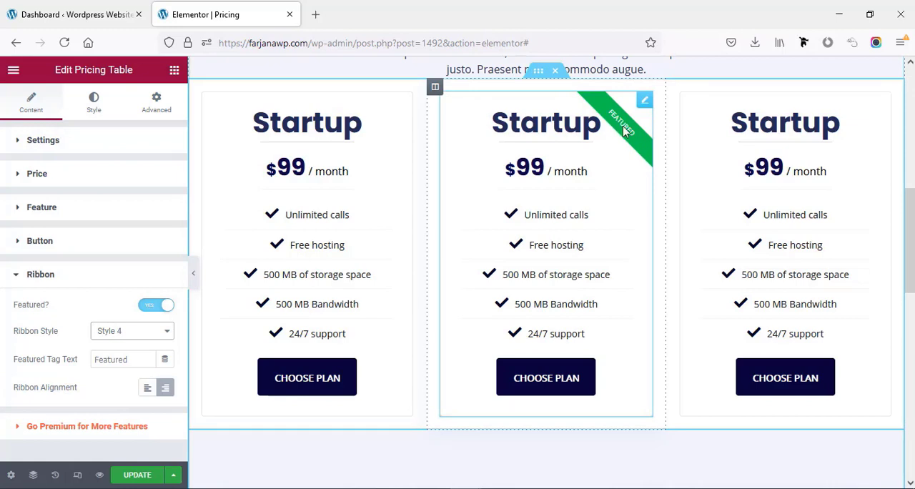
- Set the background colour of the middle table's ribbon to the copied dark navy
{"action": "left_click", "coordinate": [92, 113]}
{"action": "scroll", "coordinate": [107, 343], "scroll_direction": "down", "scroll_amount": 3}
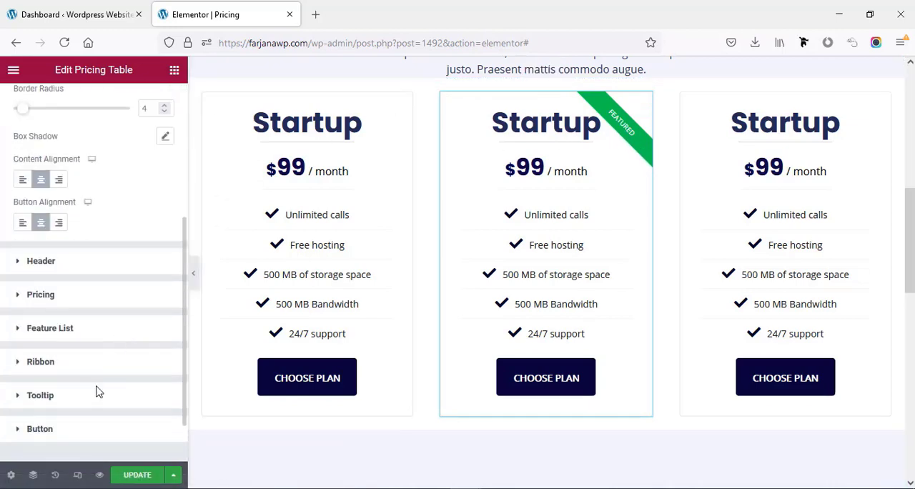
{"action": "left_click", "coordinate": [62, 371]}
{"action": "scroll", "coordinate": [43, 322], "scroll_direction": "down", "scroll_amount": 2}
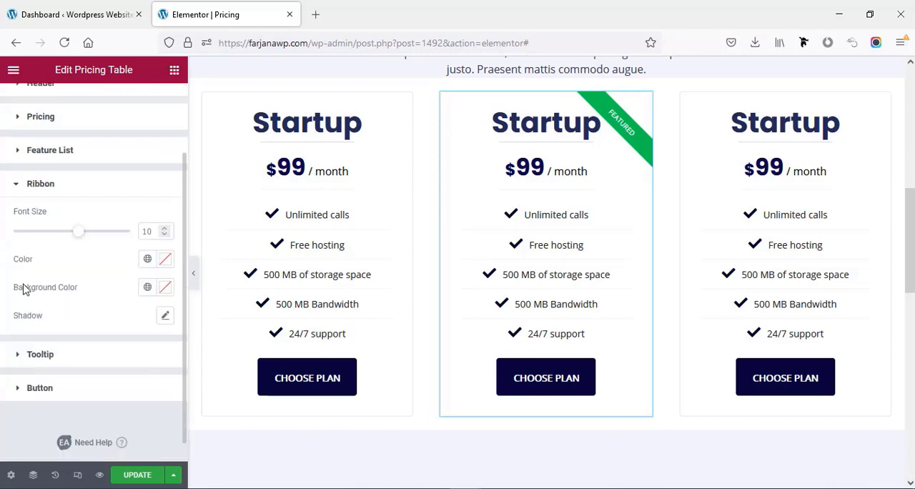
{"action": "left_click", "coordinate": [165, 287]}
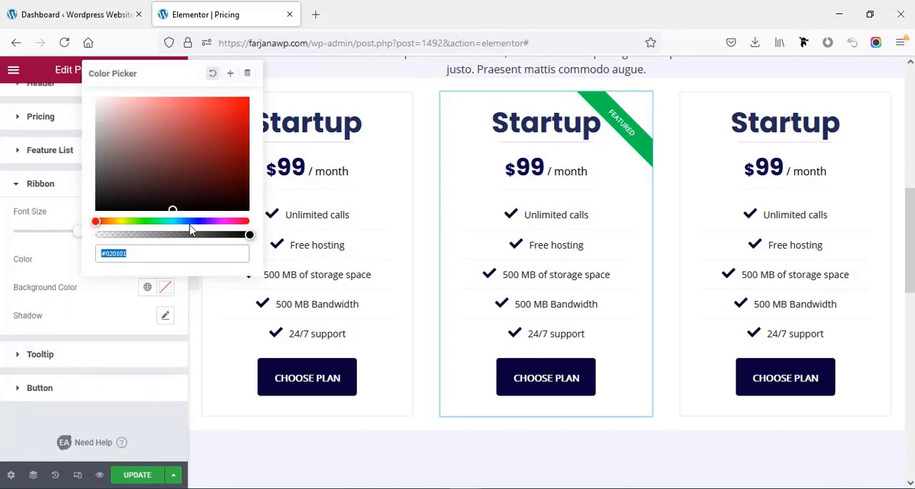
{"action": "key", "text": "ctrl+v"}
{"action": "left_click", "coordinate": [98, 318]}
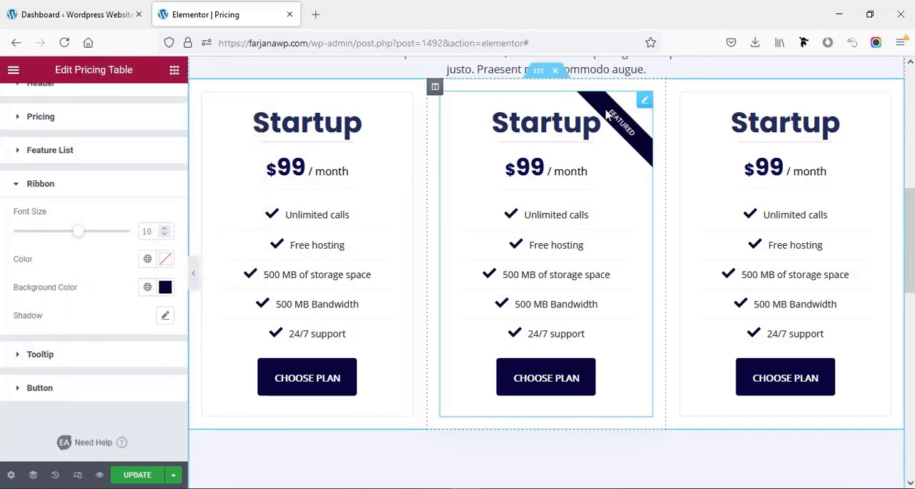
- Change the middle table's featured tag text to "Recommended"
{"action": "scroll", "coordinate": [61, 156], "scroll_direction": "up", "scroll_amount": 2}
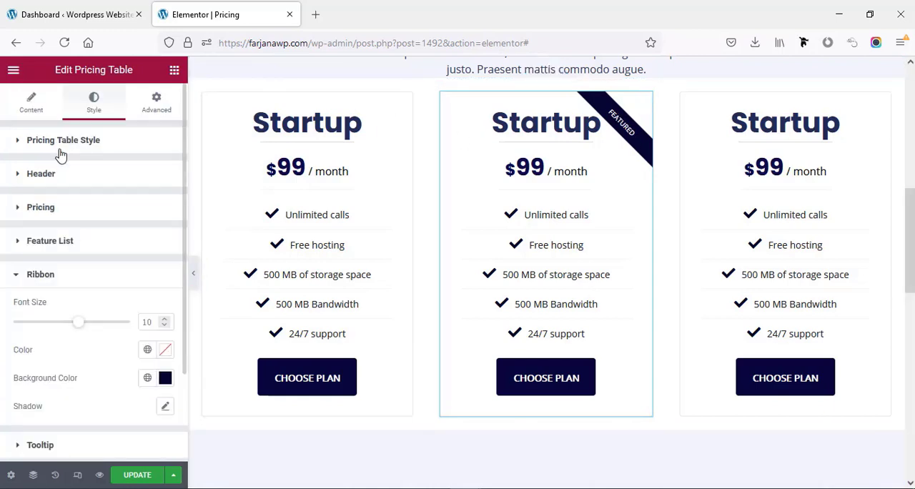
{"action": "left_click", "coordinate": [28, 113]}
{"action": "scroll", "coordinate": [68, 300], "scroll_direction": "down", "scroll_amount": 1}
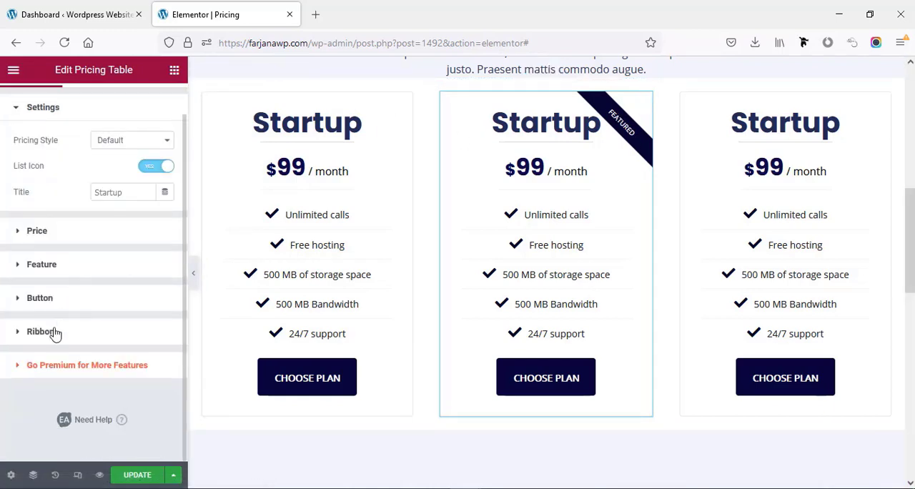
{"action": "left_click", "coordinate": [42, 331]}
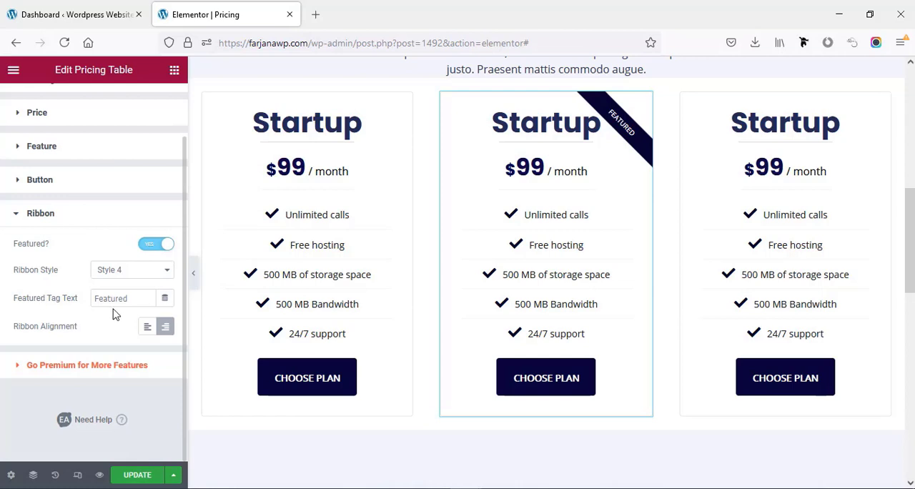
{"action": "double_click", "coordinate": [116, 300]}
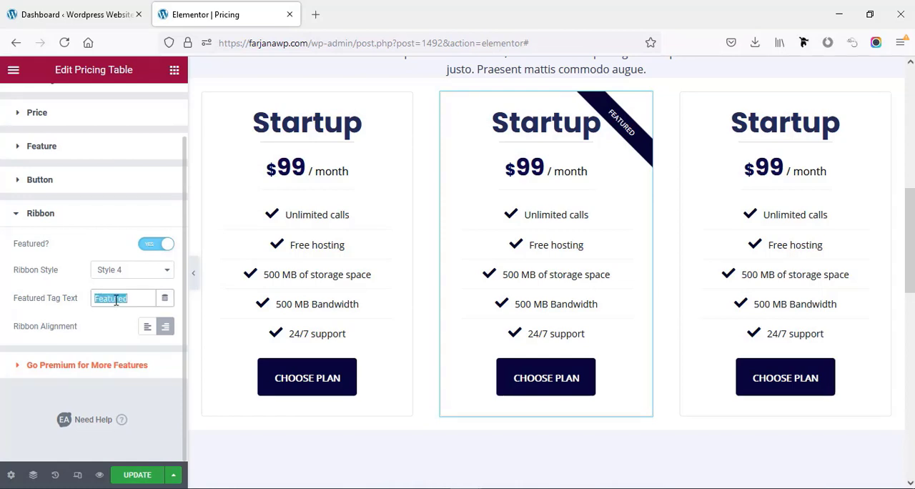
{"action": "type", "text": "Rec"}
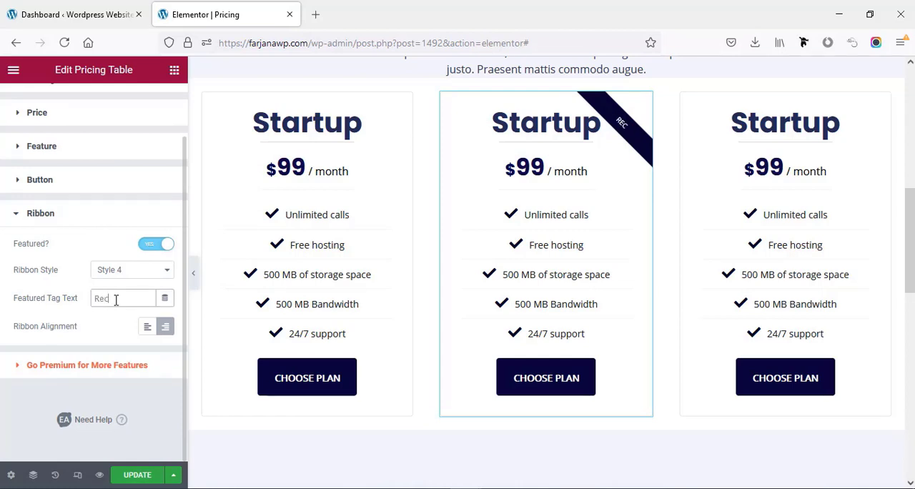
{"action": "type", "text": "ommended"}
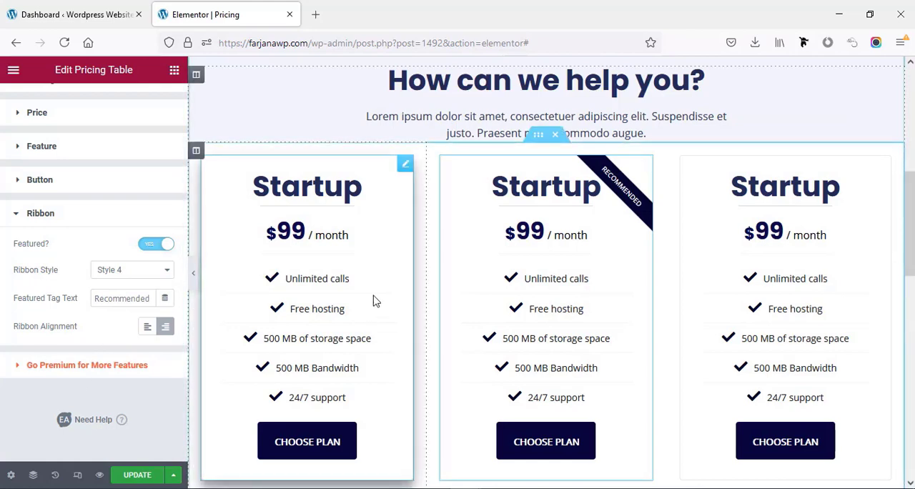
- Set the top margin of the inner section holding the pricing tables to 50 px
{"action": "scroll", "coordinate": [494, 308], "scroll_direction": "up", "scroll_amount": 2}
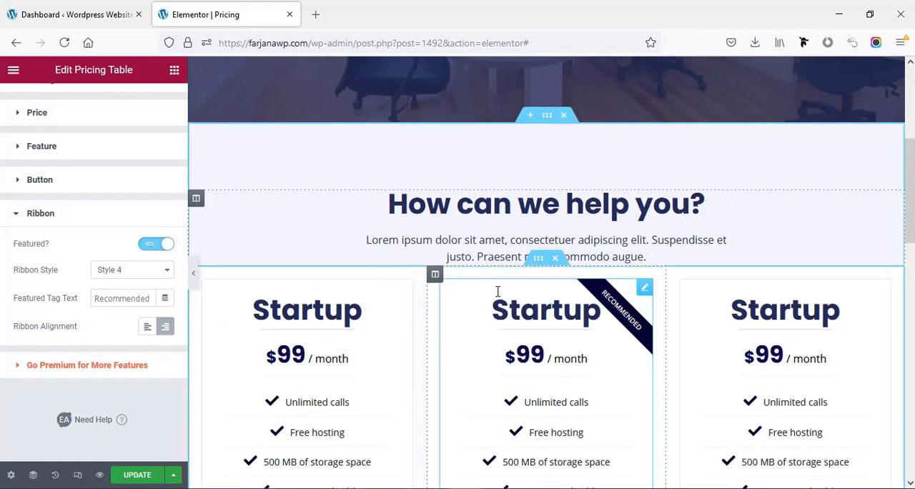
{"action": "left_click", "coordinate": [537, 258]}
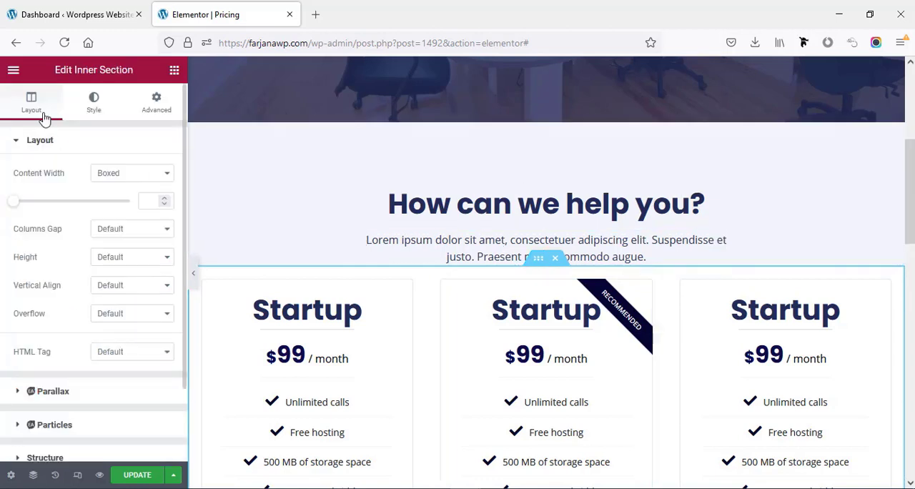
{"action": "left_click", "coordinate": [155, 103]}
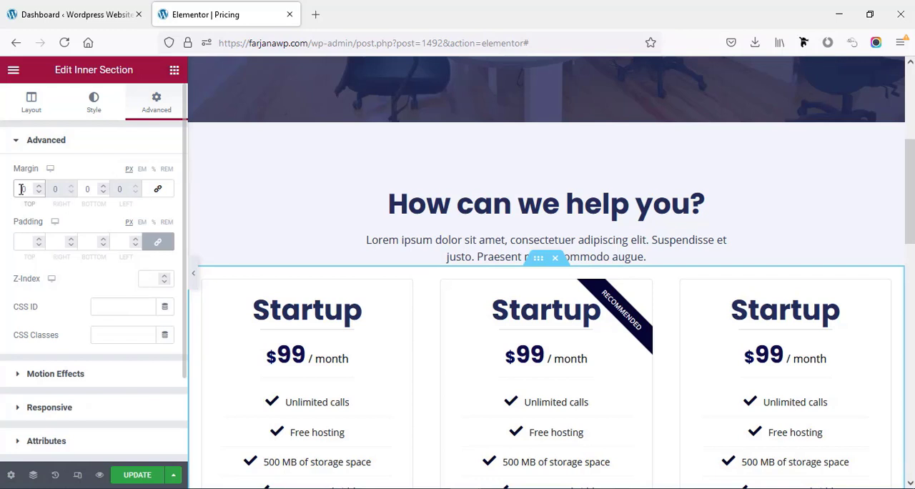
{"action": "type", "text": "5"}
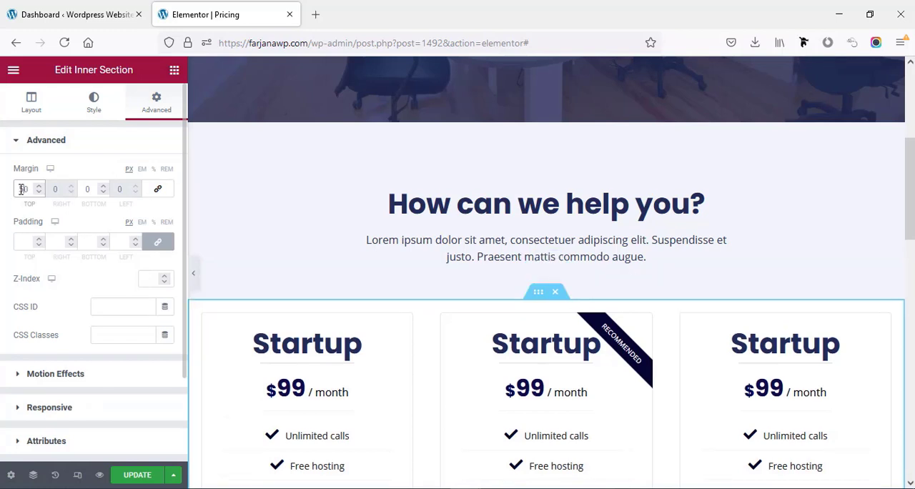
- Change the heading above the pricing tables to "Select Best Package"
{"action": "left_click", "coordinate": [504, 213]}
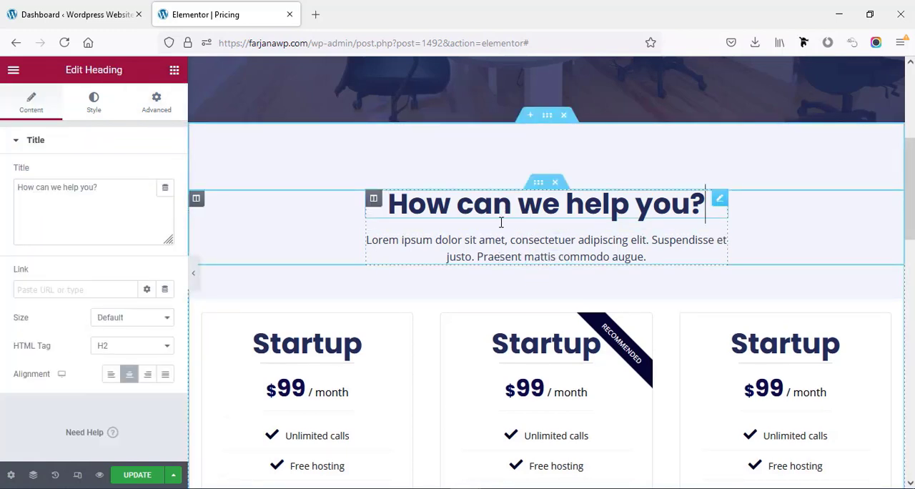
{"action": "triple_click", "coordinate": [108, 195]}
{"action": "type", "text": "Se"}
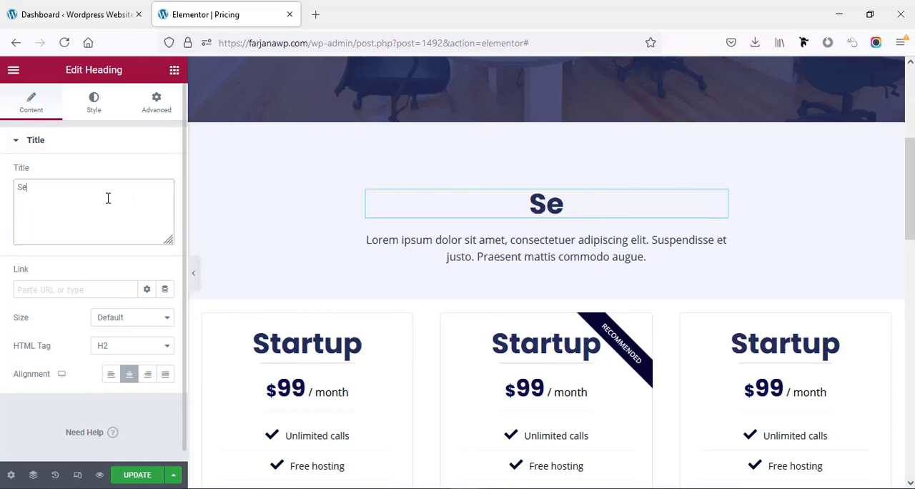
{"action": "type", "text": "lect Best Package"}
- Switch to the responsive preview and examine the heading and three pricing tables in the tablet layout
{"action": "scroll", "coordinate": [498, 345], "scroll_direction": "down", "scroll_amount": 3}
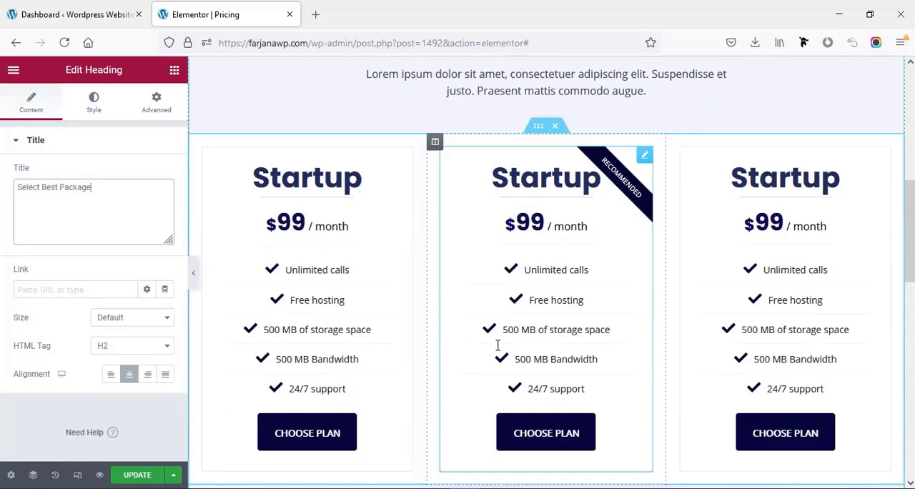
{"action": "scroll", "coordinate": [498, 345], "scroll_direction": "down", "scroll_amount": 4}
{"action": "scroll", "coordinate": [498, 345], "scroll_direction": "up", "scroll_amount": 3}
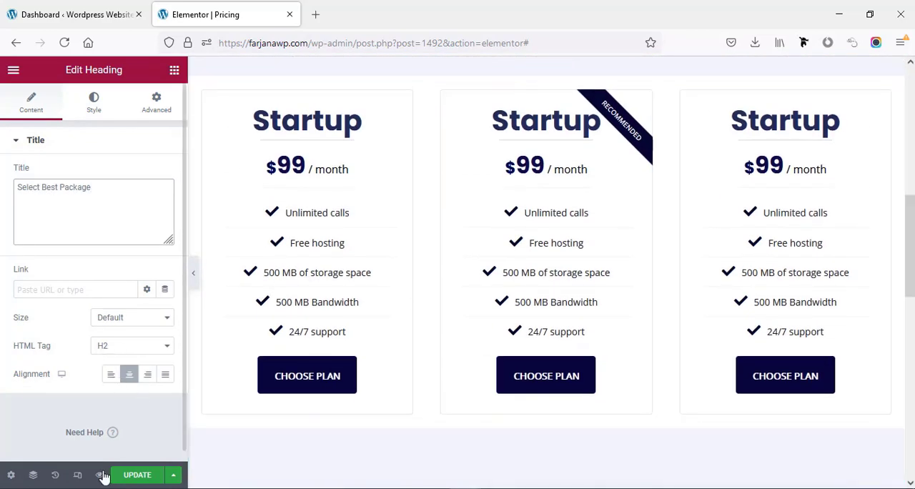
{"action": "left_click", "coordinate": [77, 474]}
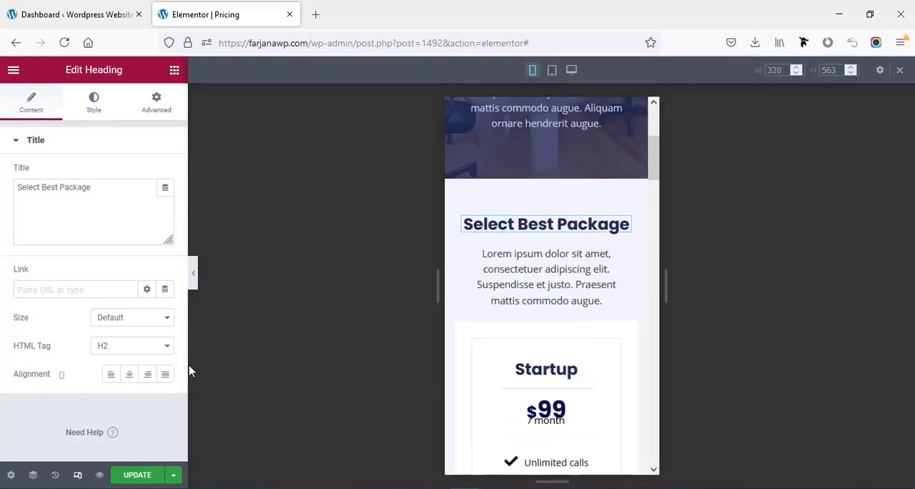
{"action": "left_click", "coordinate": [552, 72]}
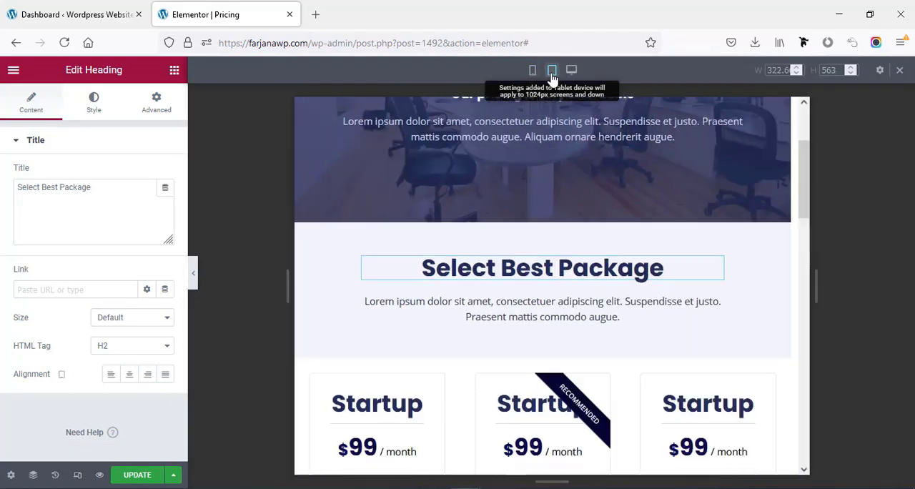
{"action": "scroll", "coordinate": [474, 279], "scroll_direction": "down", "scroll_amount": 2}
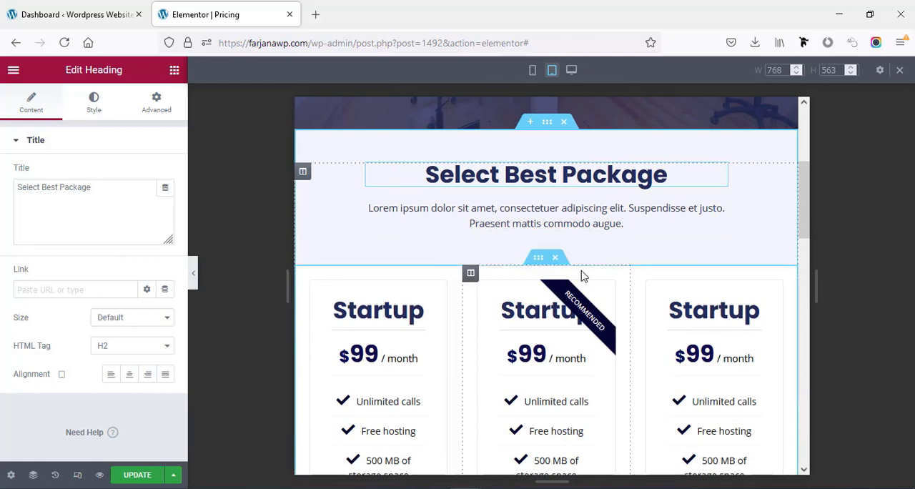
{"action": "scroll", "coordinate": [583, 276], "scroll_direction": "down", "scroll_amount": 8}
{"action": "scroll", "coordinate": [583, 277], "scroll_direction": "up", "scroll_amount": 4}
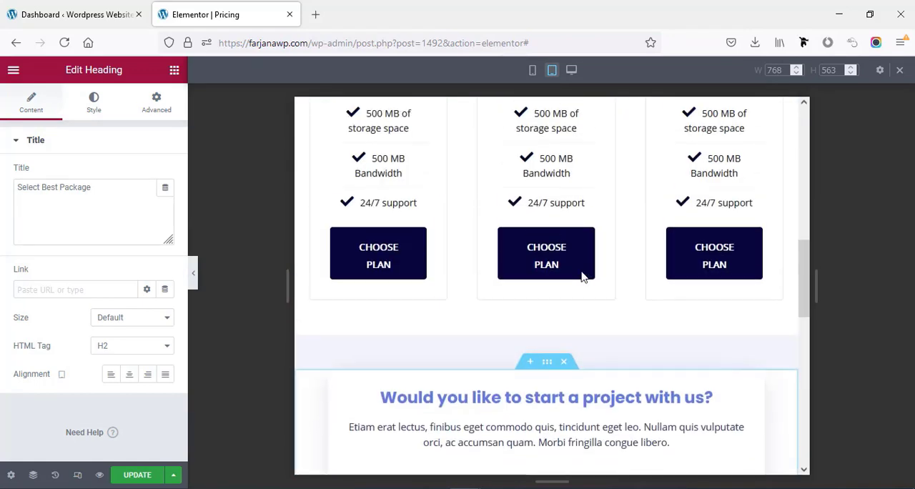
{"action": "scroll", "coordinate": [582, 277], "scroll_direction": "up", "scroll_amount": 5}
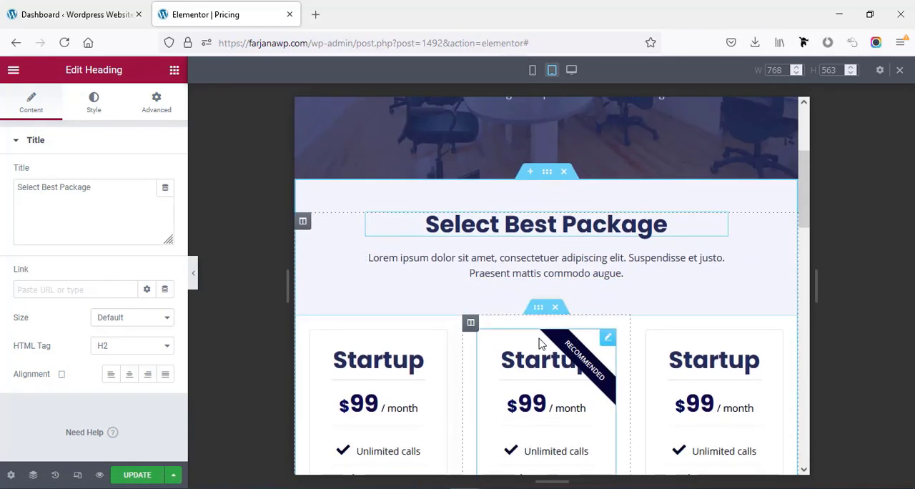
{"action": "scroll", "coordinate": [565, 335], "scroll_direction": "down", "scroll_amount": 2}
{"action": "scroll", "coordinate": [561, 319], "scroll_direction": "down", "scroll_amount": 5}
{"action": "scroll", "coordinate": [560, 317], "scroll_direction": "up", "scroll_amount": 5}
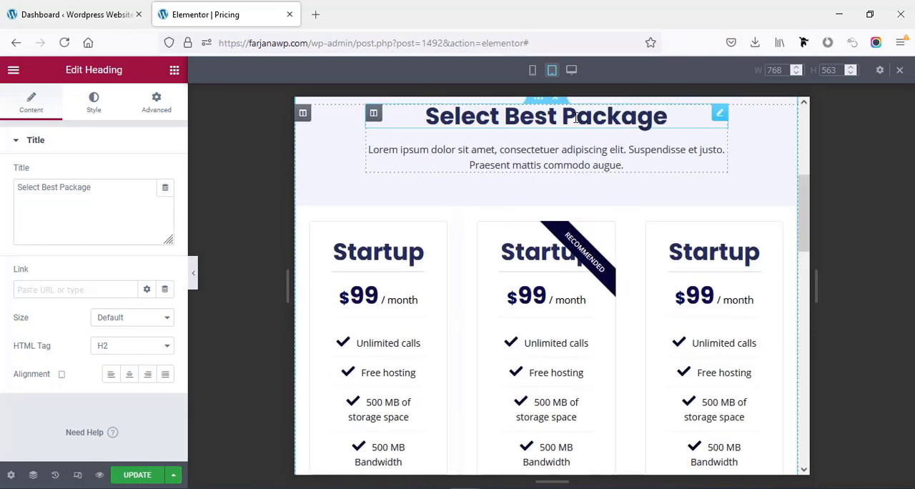
- Examine the heading and pricing tables in the mobile layout, and return to the desktop layout
{"action": "left_click", "coordinate": [533, 72]}
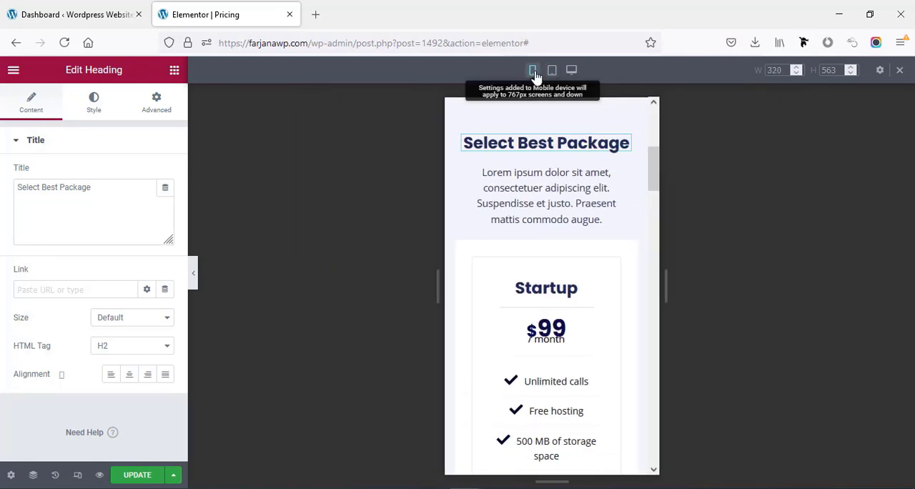
{"action": "scroll", "coordinate": [579, 270], "scroll_direction": "down", "scroll_amount": 5}
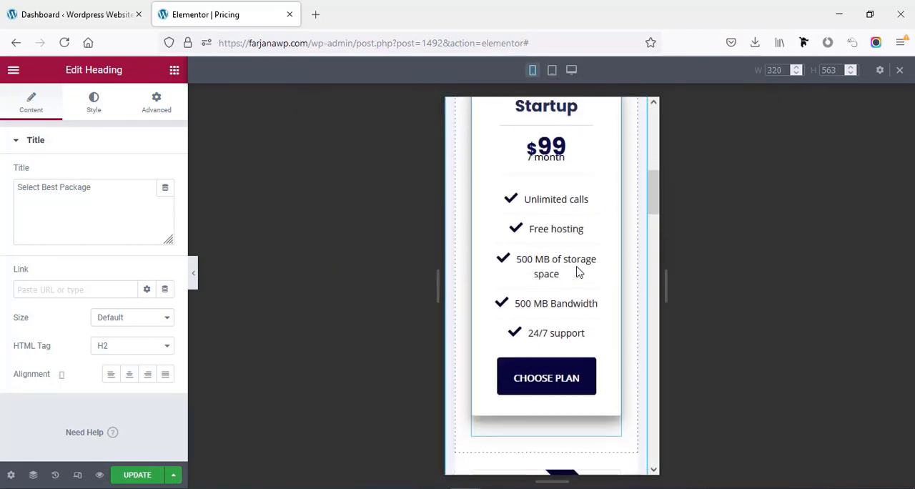
{"action": "scroll", "coordinate": [577, 268], "scroll_direction": "down", "scroll_amount": 6}
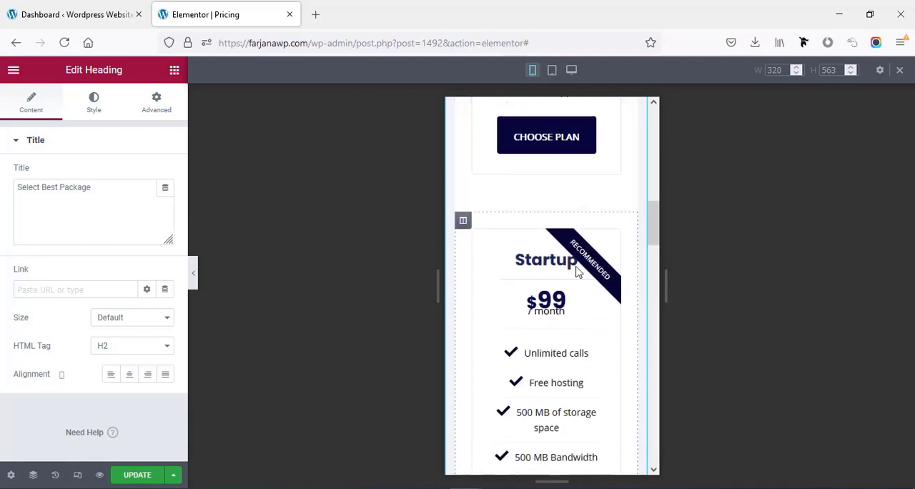
{"action": "scroll", "coordinate": [577, 270], "scroll_direction": "up", "scroll_amount": 4}
{"action": "scroll", "coordinate": [577, 269], "scroll_direction": "up", "scroll_amount": 10}
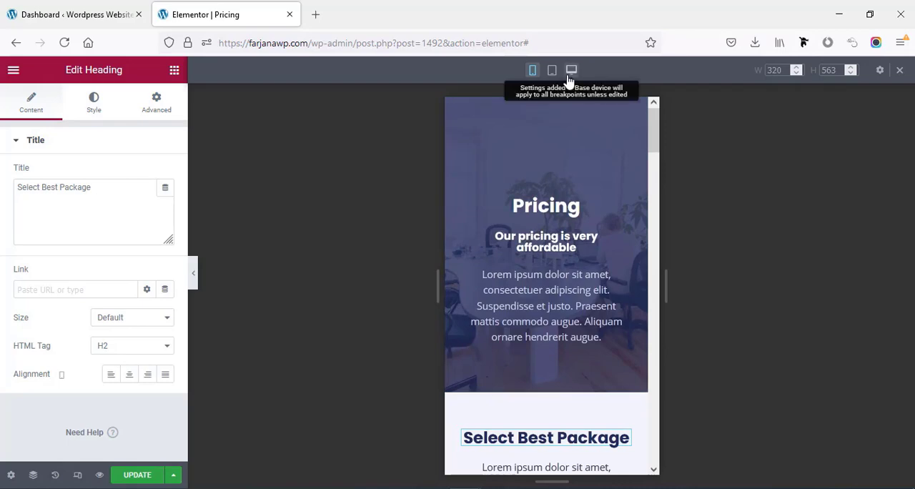
{"action": "left_click", "coordinate": [571, 70]}
- Set the top padding of the "Would you like to start a project with us?" section to 90 px
{"action": "scroll", "coordinate": [861, 286], "scroll_direction": "down", "scroll_amount": 6}
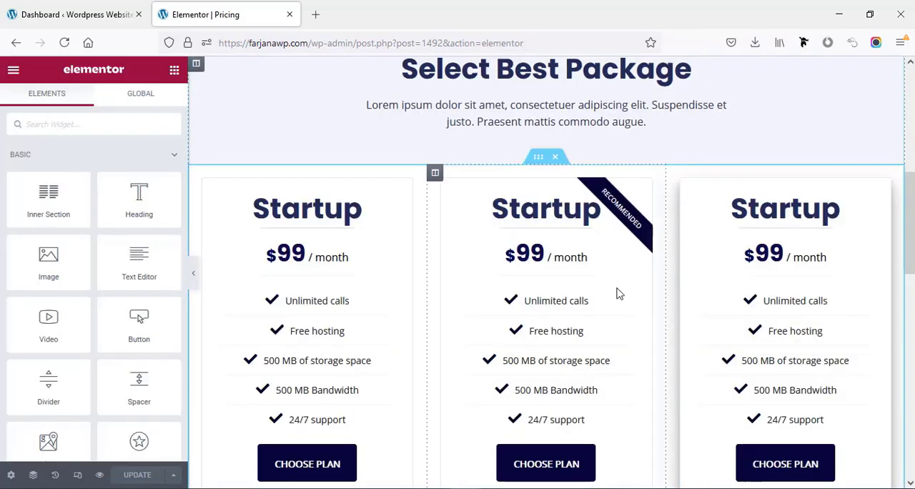
{"action": "scroll", "coordinate": [419, 209], "scroll_direction": "down", "scroll_amount": 3}
{"action": "scroll", "coordinate": [419, 209], "scroll_direction": "down", "scroll_amount": 3}
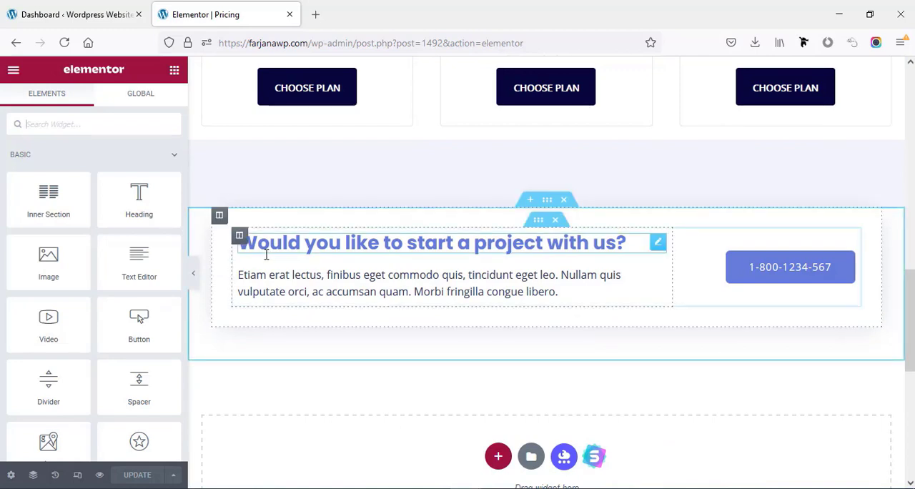
{"action": "left_click", "coordinate": [546, 203]}
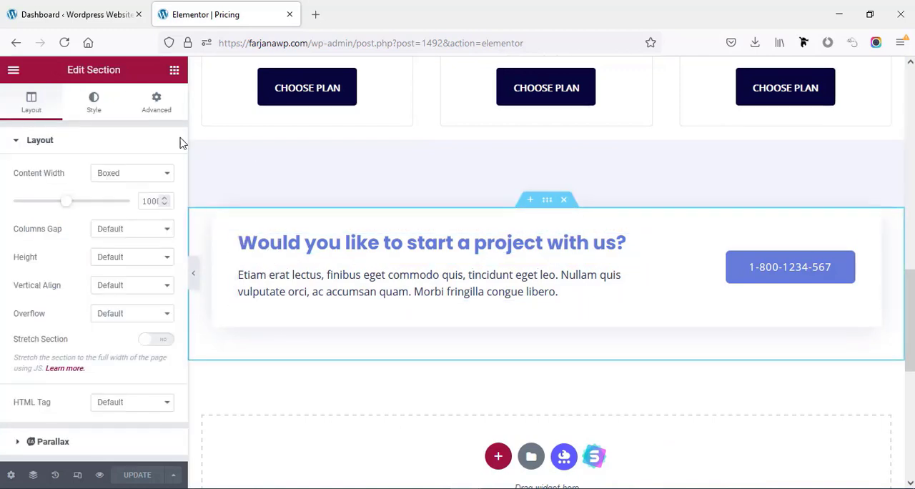
{"action": "left_click", "coordinate": [157, 109]}
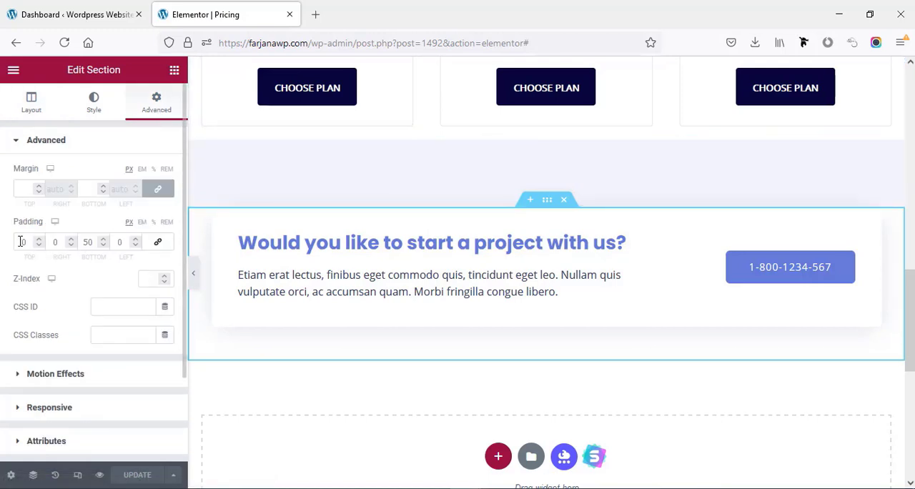
{"action": "type", "text": "5"}
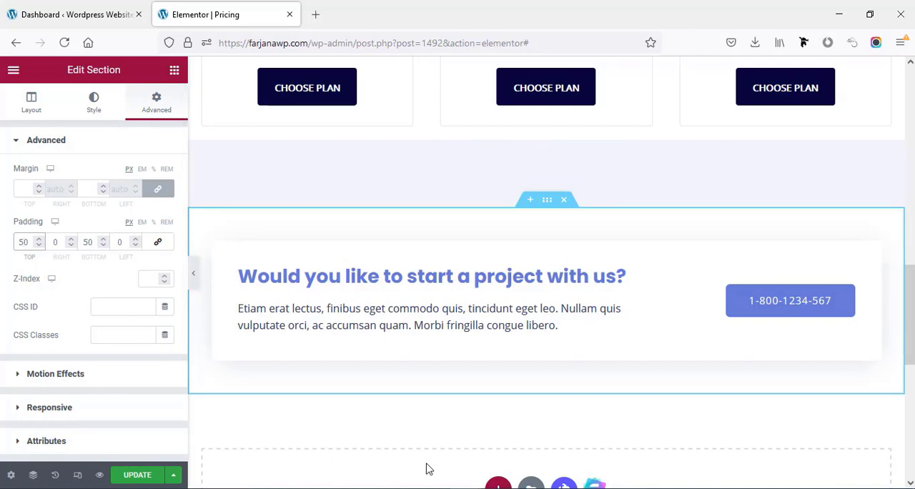
{"action": "double_click", "coordinate": [22, 241]}
{"action": "type", "text": "90"}
{"action": "scroll", "coordinate": [422, 229], "scroll_direction": "up", "scroll_amount": 5}
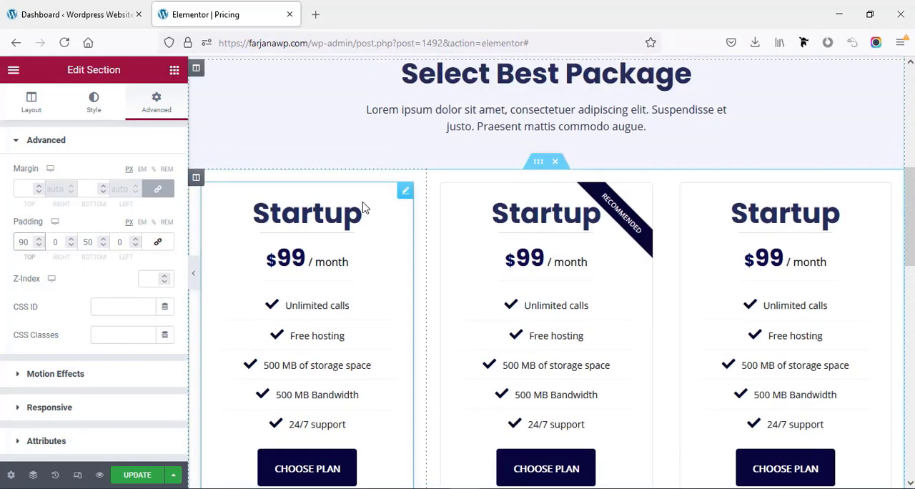
- Clear the background color of the column holding the first pricing table
{"action": "left_click", "coordinate": [196, 225]}
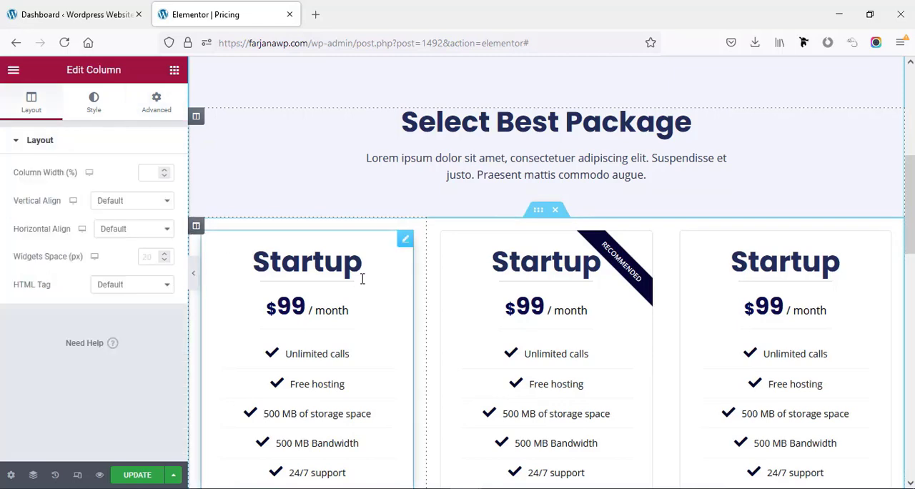
{"action": "left_click", "coordinate": [93, 102]}
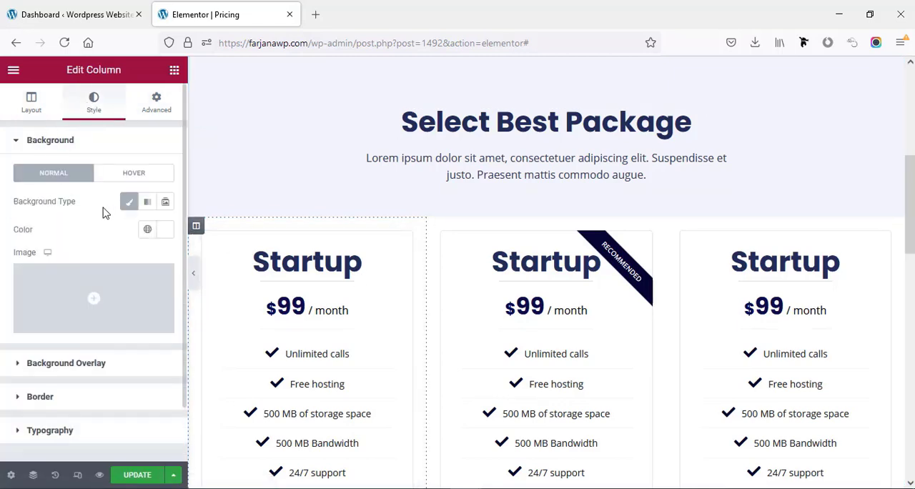
{"action": "left_click", "coordinate": [163, 231]}
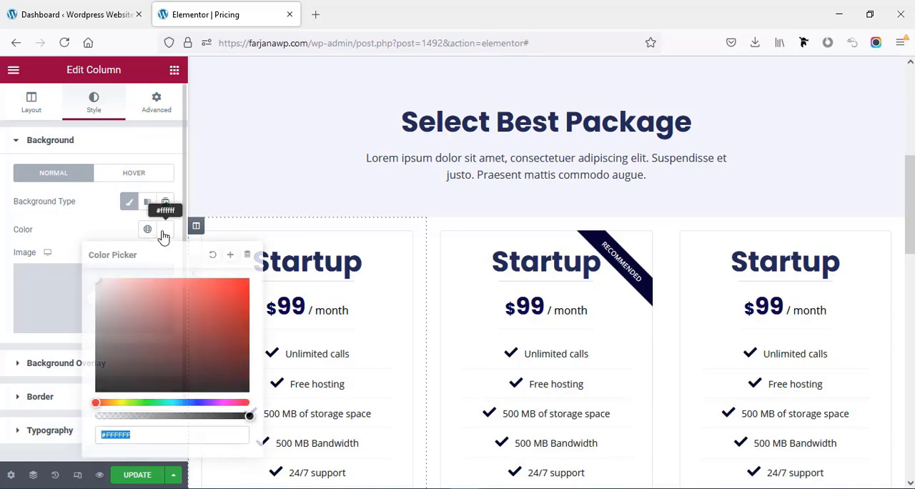
{"action": "left_click", "coordinate": [212, 256]}
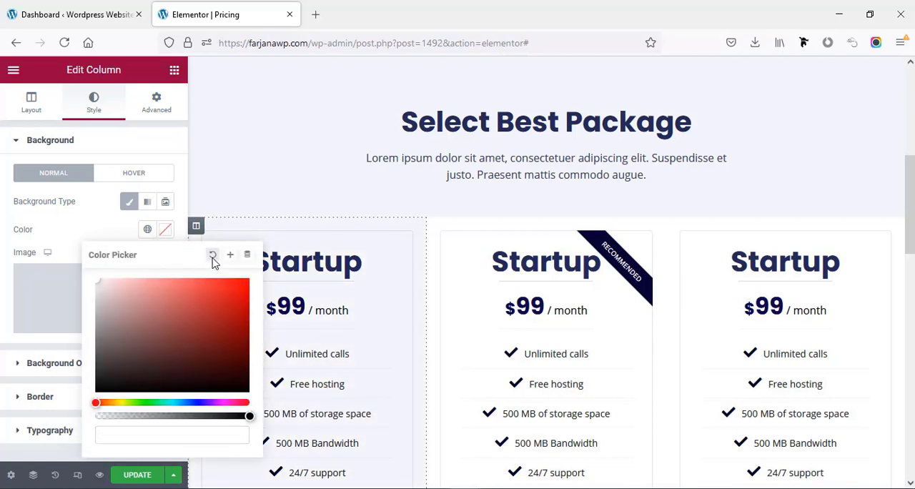
- Set the first pricing table's background color to the global color "white"
{"action": "left_click", "coordinate": [405, 242]}
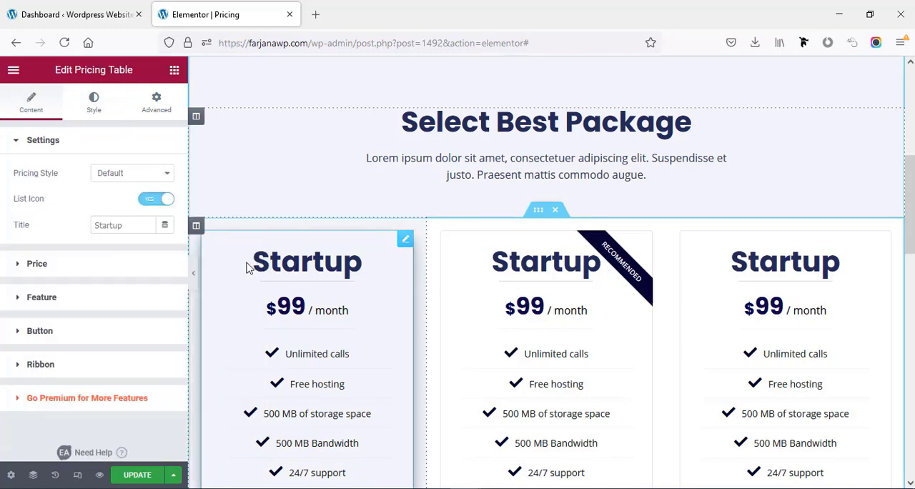
{"action": "left_click", "coordinate": [93, 103]}
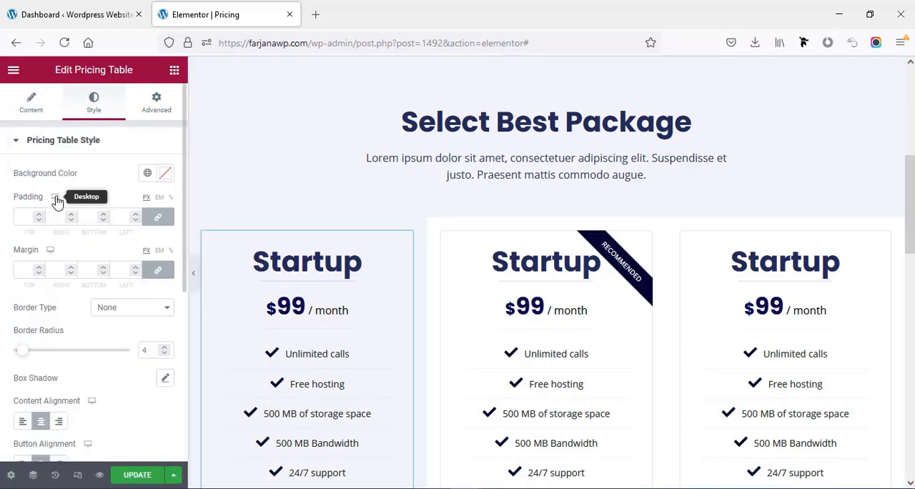
{"action": "left_click", "coordinate": [165, 175]}
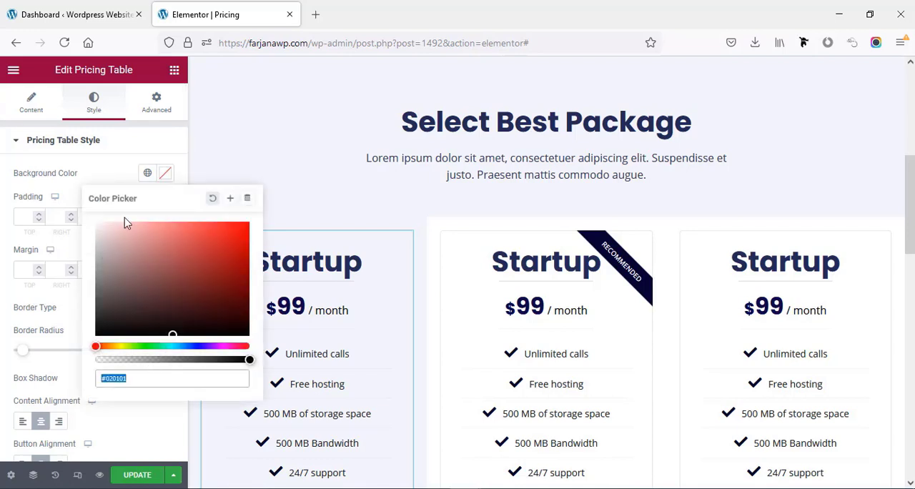
{"action": "left_click", "coordinate": [147, 173]}
{"action": "left_click", "coordinate": [61, 343]}
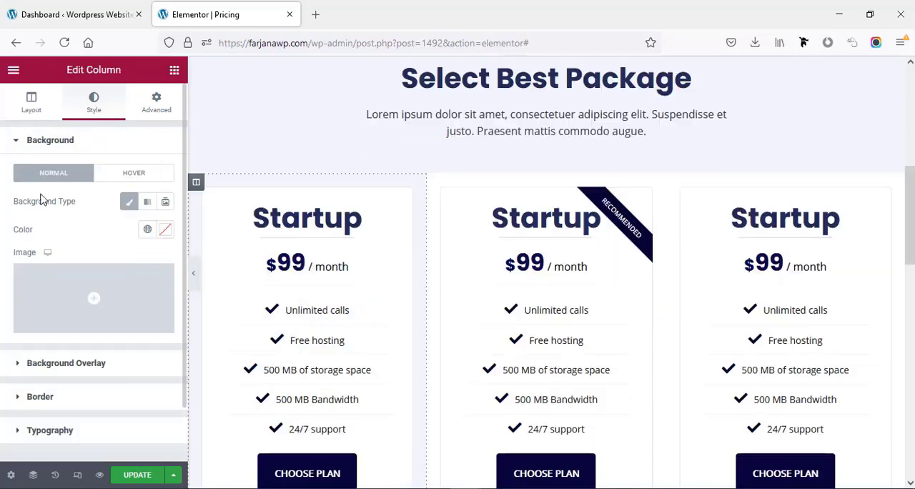
- Set the padding of the first pricing table's column to 10 px on all sides
{"action": "left_click", "coordinate": [143, 113]}
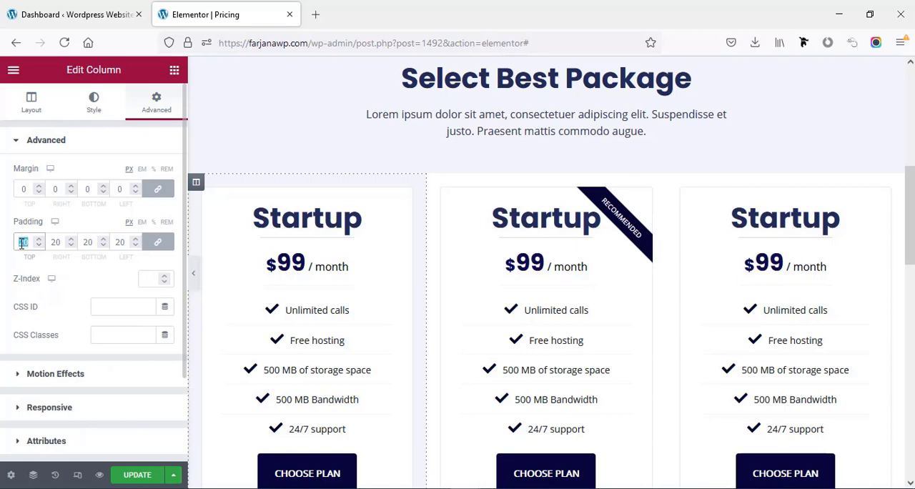
{"action": "type", "text": "0"}
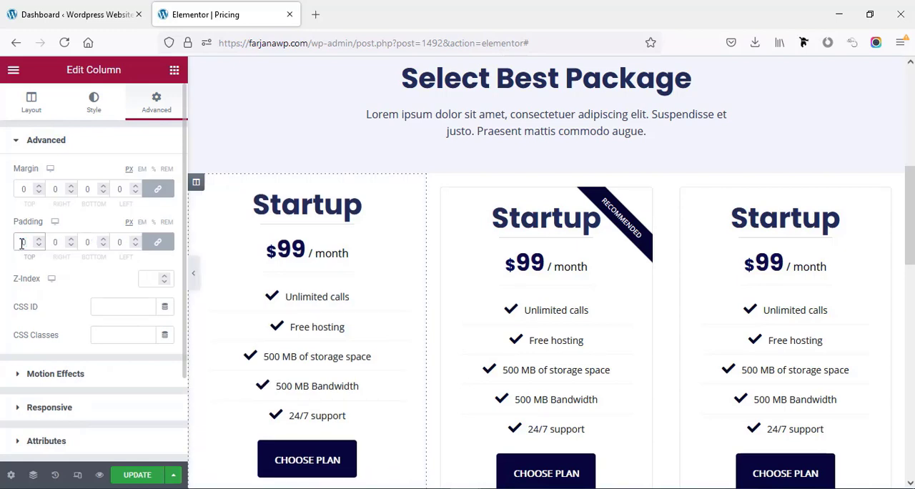
{"action": "type", "text": "5"}
{"action": "scroll", "coordinate": [32, 237], "scroll_direction": "up", "scroll_amount": 5}
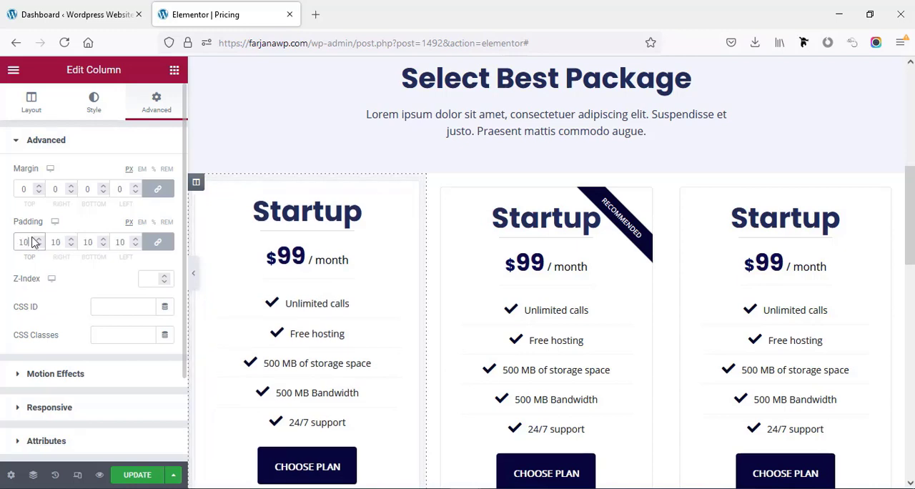
- Copy the first column's style onto the columns of the middle and third pricing tables
{"action": "right_click", "coordinate": [197, 184]}
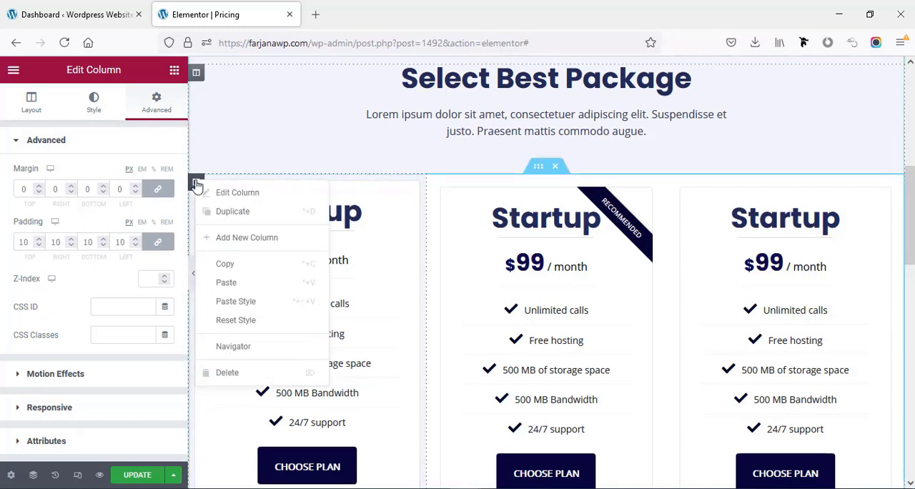
{"action": "left_click", "coordinate": [235, 270]}
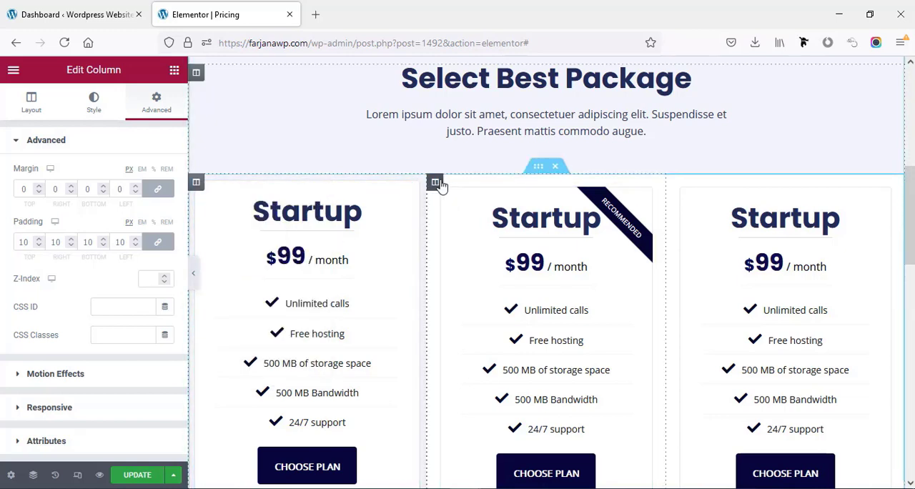
{"action": "right_click", "coordinate": [441, 186]}
{"action": "left_click", "coordinate": [486, 301]}
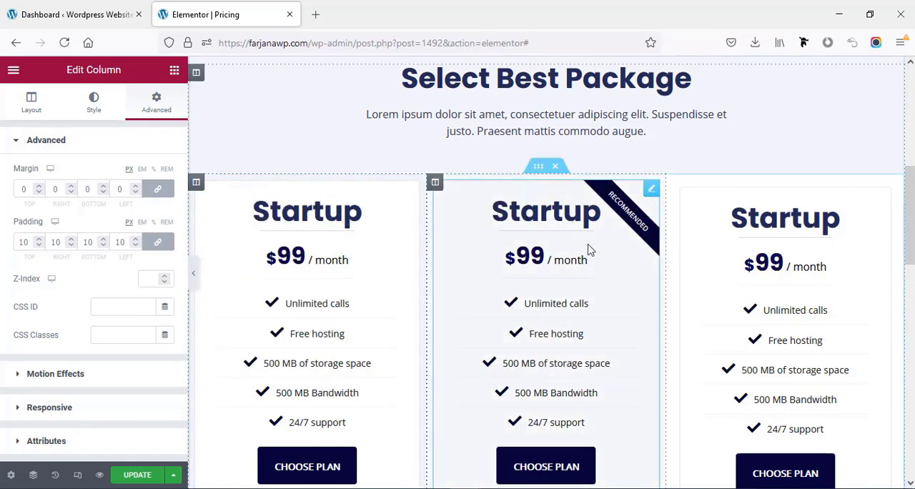
{"action": "right_click", "coordinate": [674, 183]}
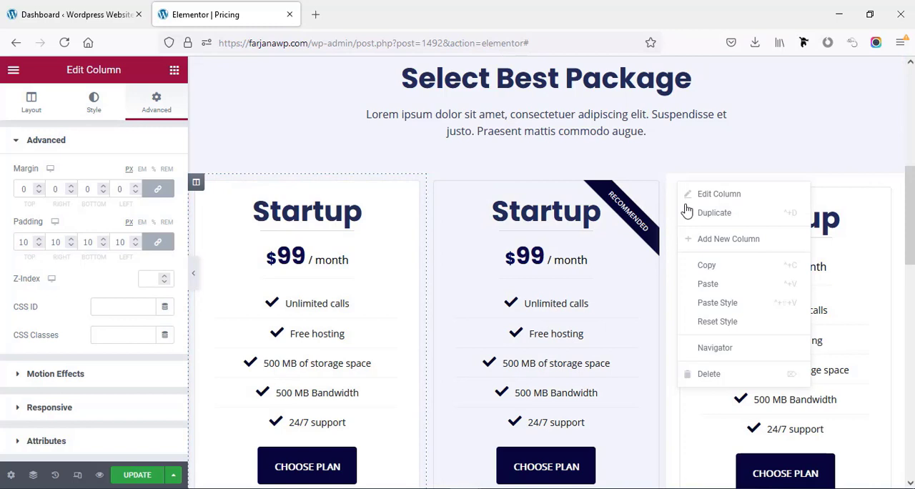
{"action": "left_click", "coordinate": [706, 312]}
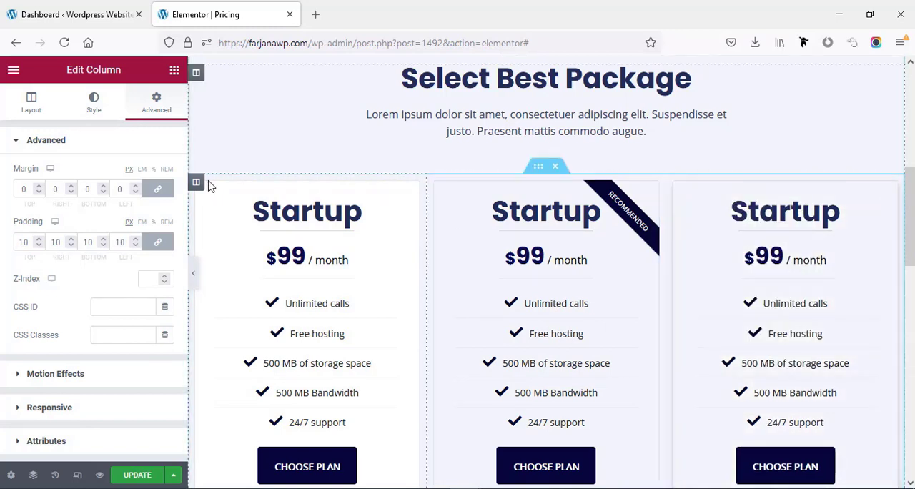
- Copy the first pricing table's style onto the third pricing table
{"action": "right_click", "coordinate": [411, 188]}
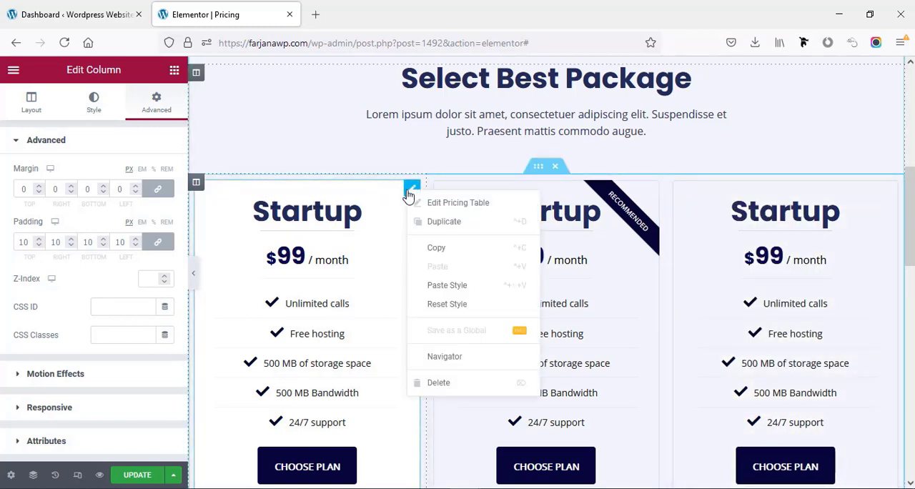
{"action": "left_click", "coordinate": [423, 248]}
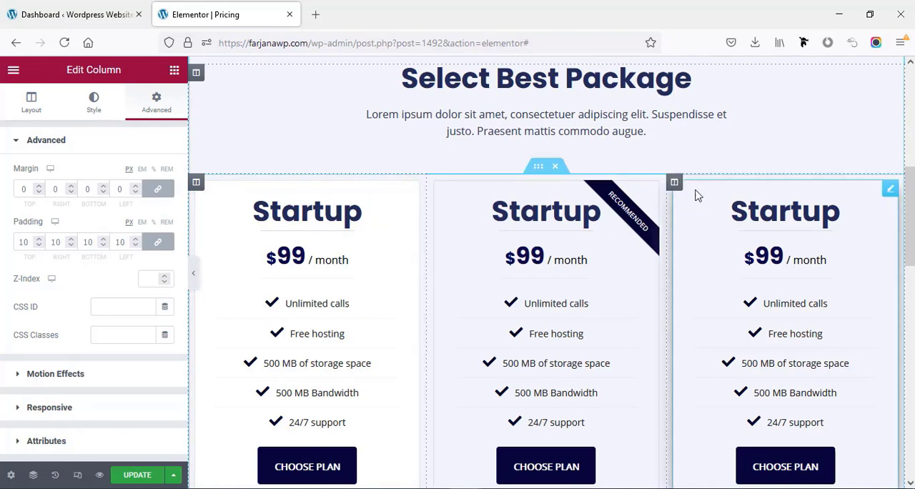
{"action": "right_click", "coordinate": [887, 192]}
{"action": "left_click", "coordinate": [818, 283]}
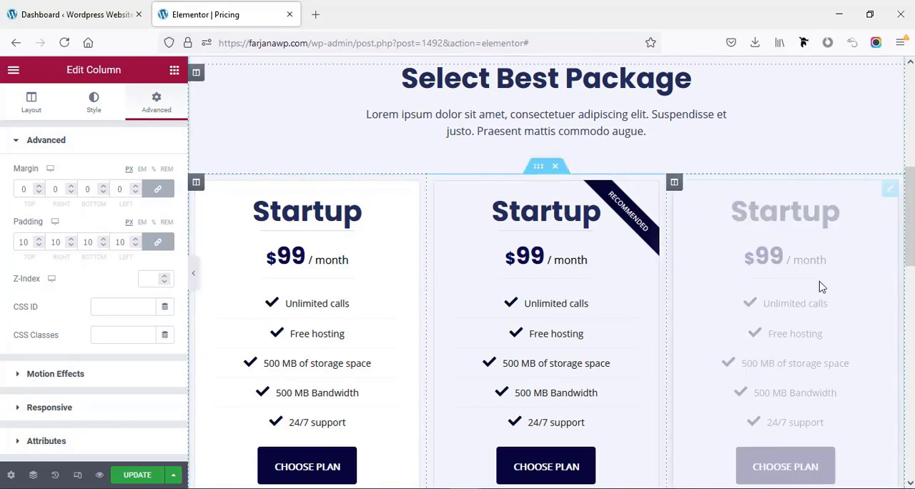
- Set the middle pricing table's background to the global color "white", and review the page with the editor panel hidden
{"action": "left_click", "coordinate": [614, 197]}
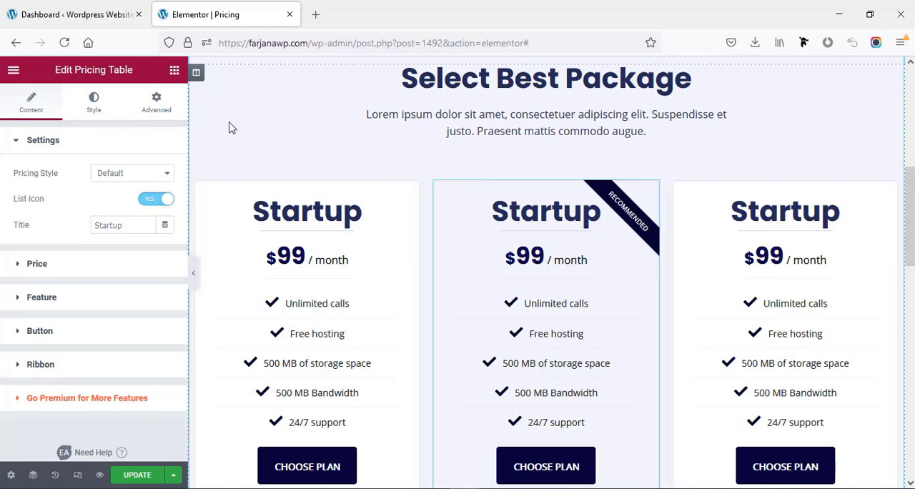
{"action": "left_click", "coordinate": [95, 107]}
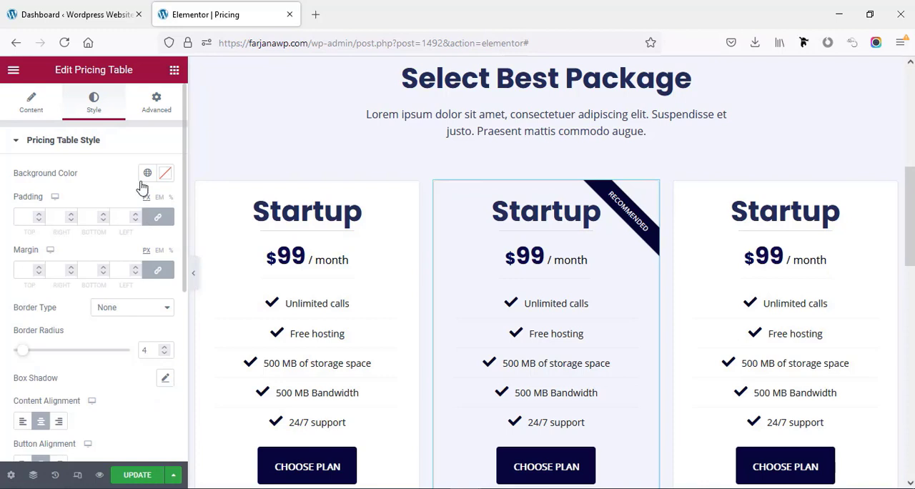
{"action": "left_click", "coordinate": [148, 175]}
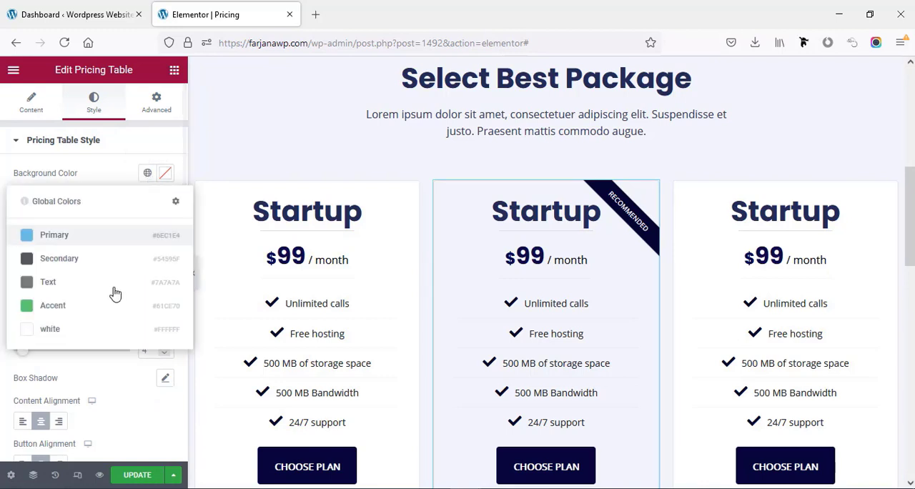
{"action": "left_click", "coordinate": [91, 329]}
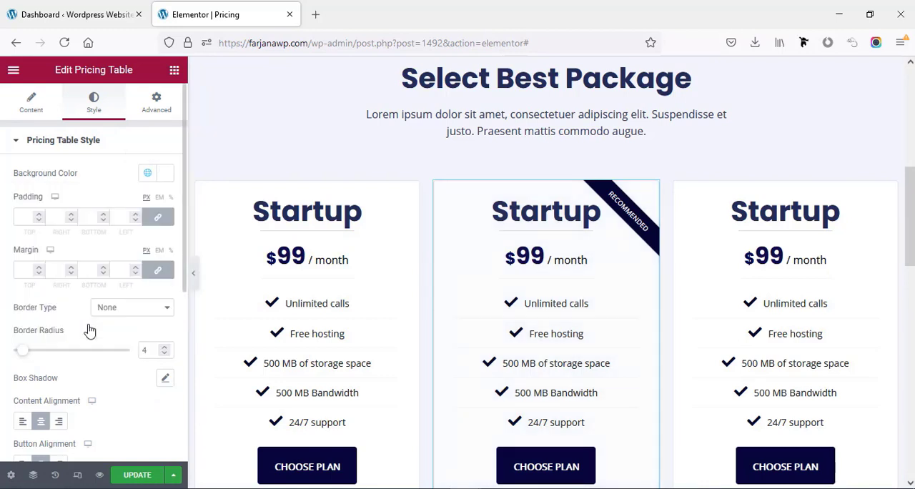
{"action": "left_click", "coordinate": [191, 277]}
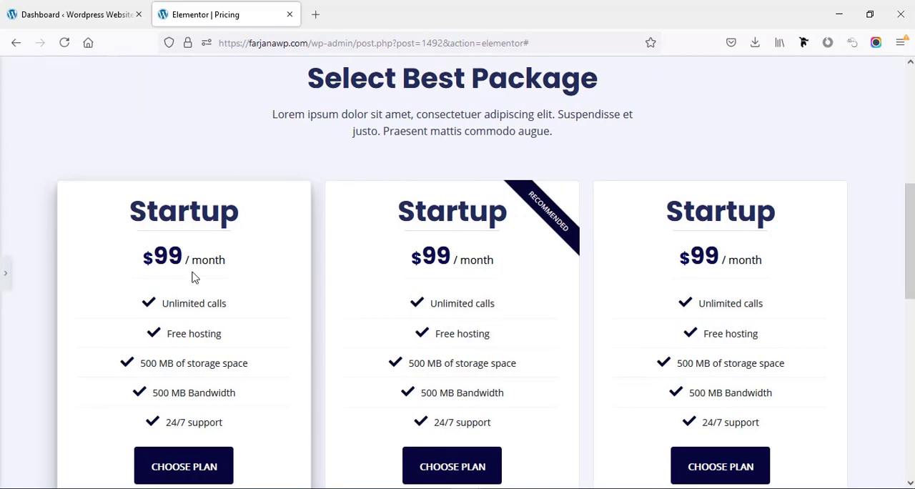
{"action": "left_click_drag", "start_coordinate": [911, 243], "coordinate": [910, 330]}
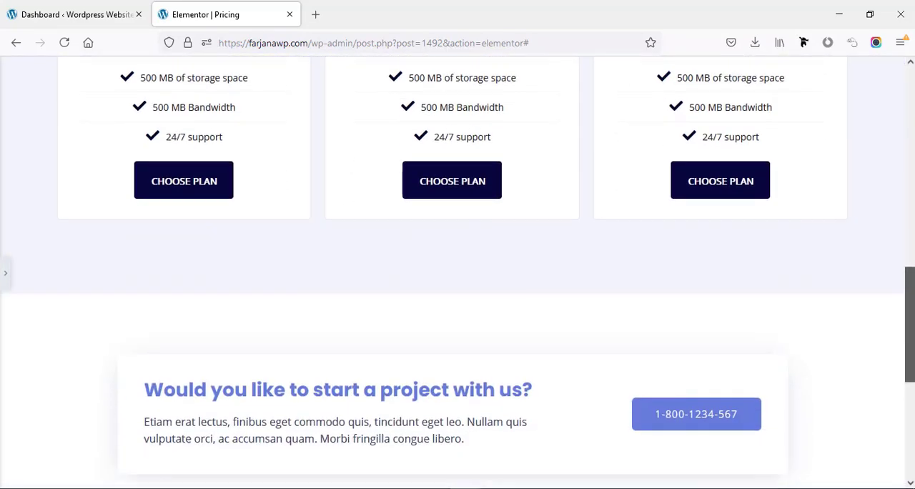
- Set the top padding of the "Would you like to start a project with us?" section to 50 px and update the page
{"action": "left_click", "coordinate": [5, 273]}
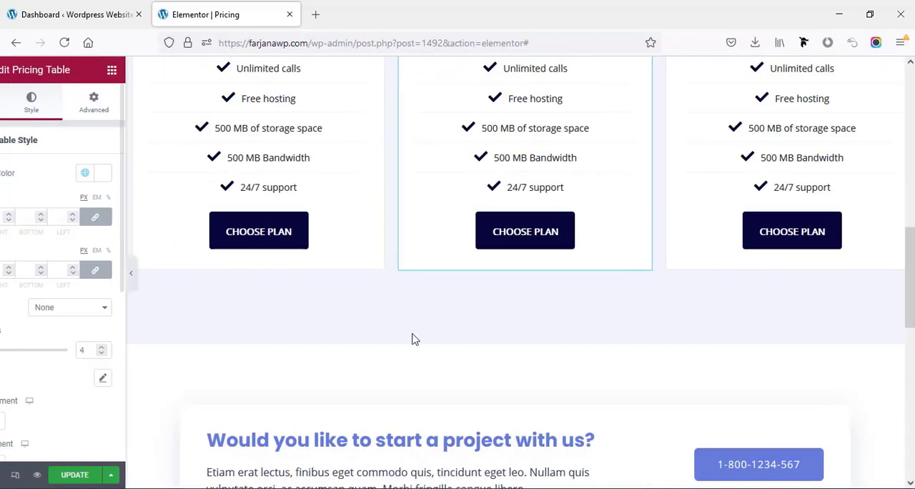
{"action": "scroll", "coordinate": [413, 339], "scroll_direction": "down", "scroll_amount": 2}
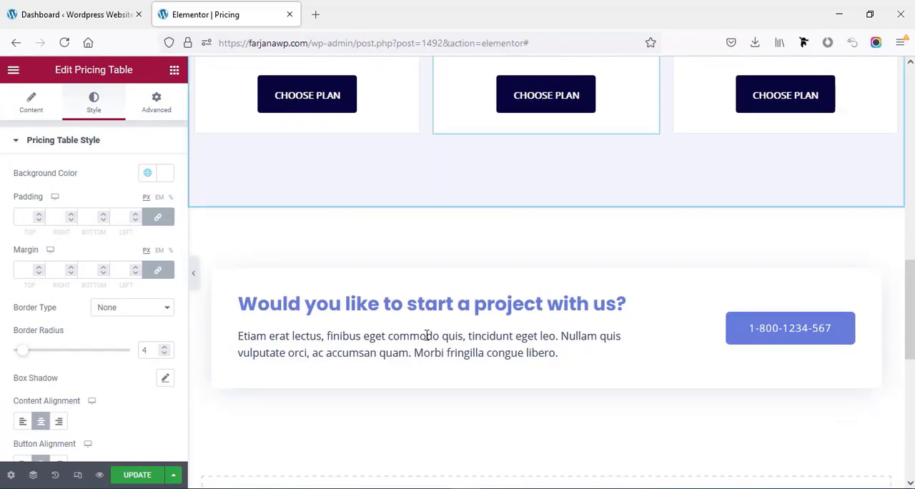
{"action": "left_click", "coordinate": [547, 197]}
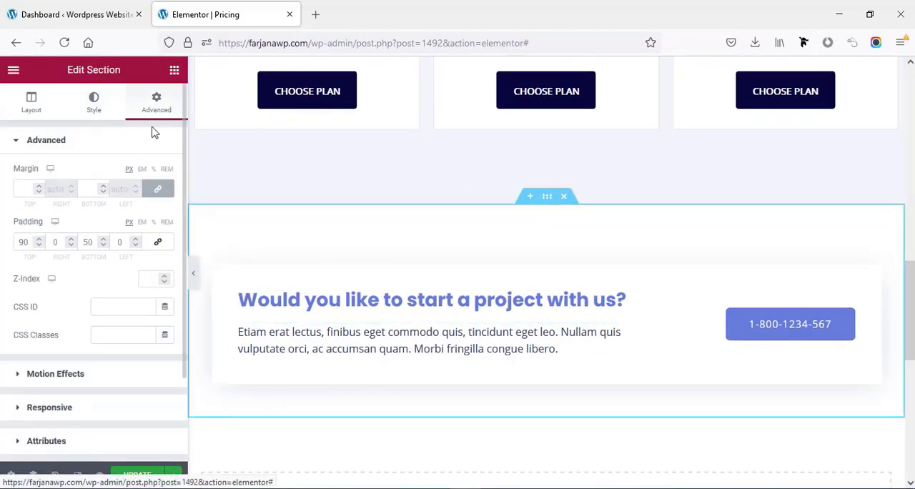
{"action": "left_click_drag", "start_coordinate": [24, 245], "coordinate": [16, 244]}
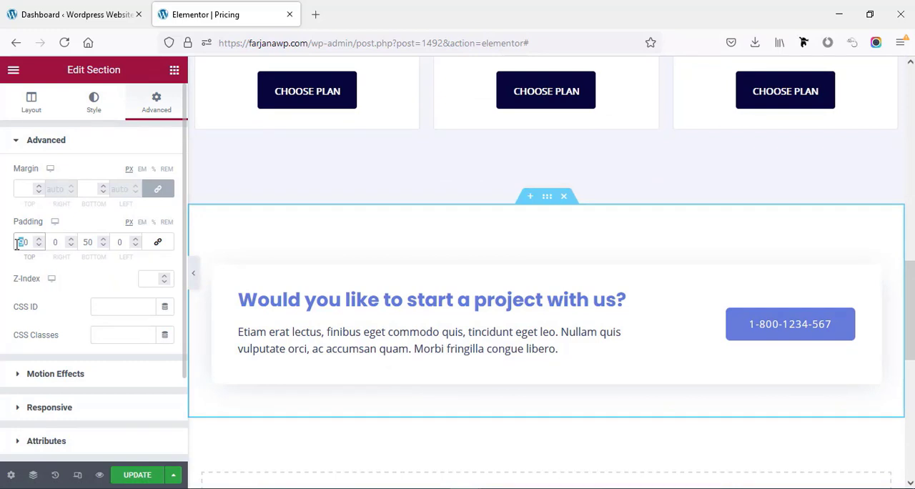
{"action": "type", "text": "1"}
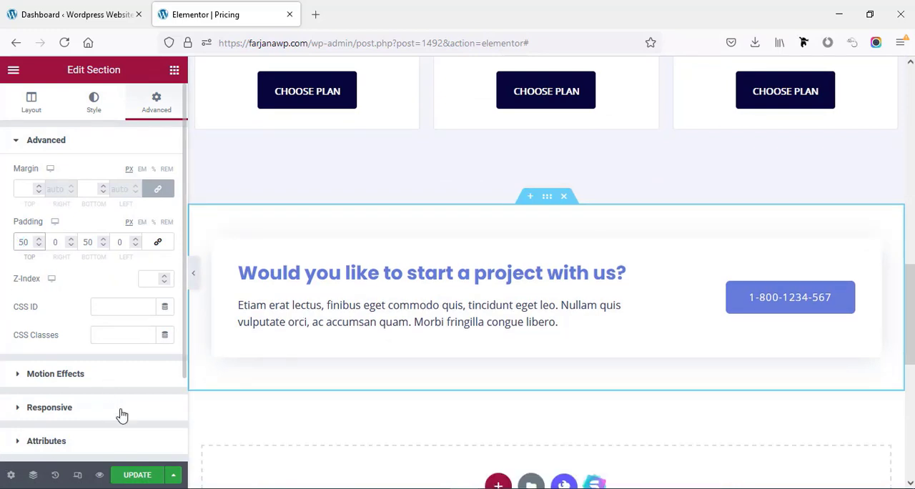
{"action": "left_click", "coordinate": [132, 477]}
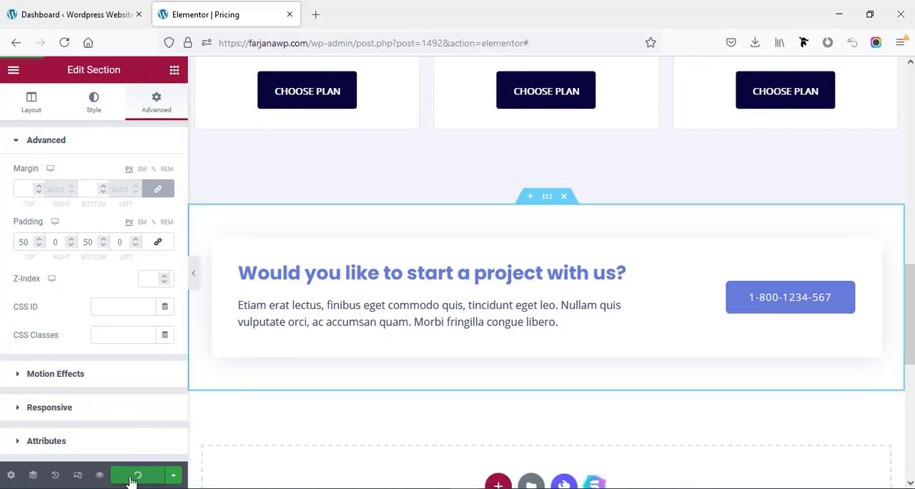
- Leave the page editor and review the published Pricing page down through its pricing tables
{"action": "left_click", "coordinate": [13, 69]}
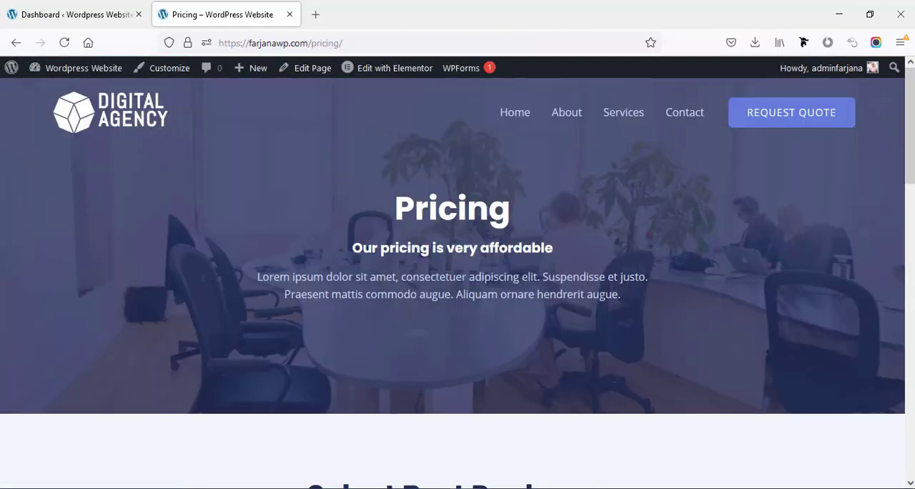
{"action": "scroll", "coordinate": [458, 283], "scroll_direction": "down", "scroll_amount": 5}
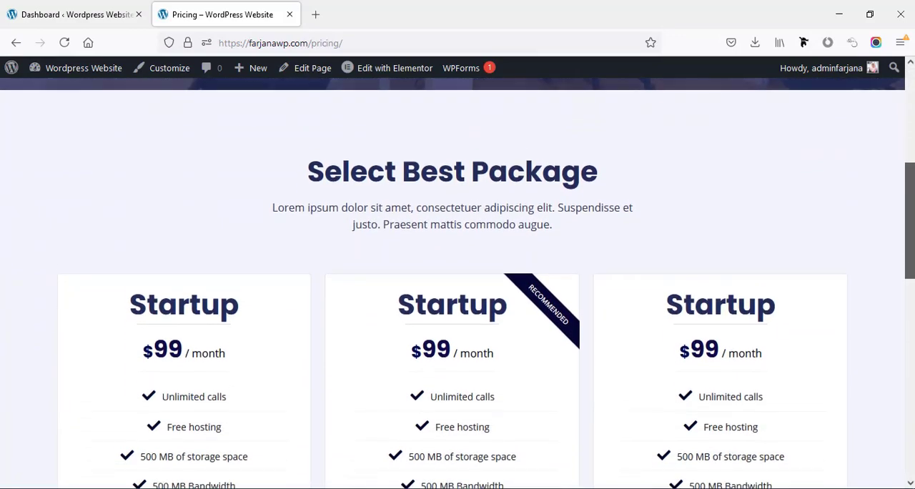
{"action": "scroll", "coordinate": [458, 283], "scroll_direction": "down", "scroll_amount": 6}
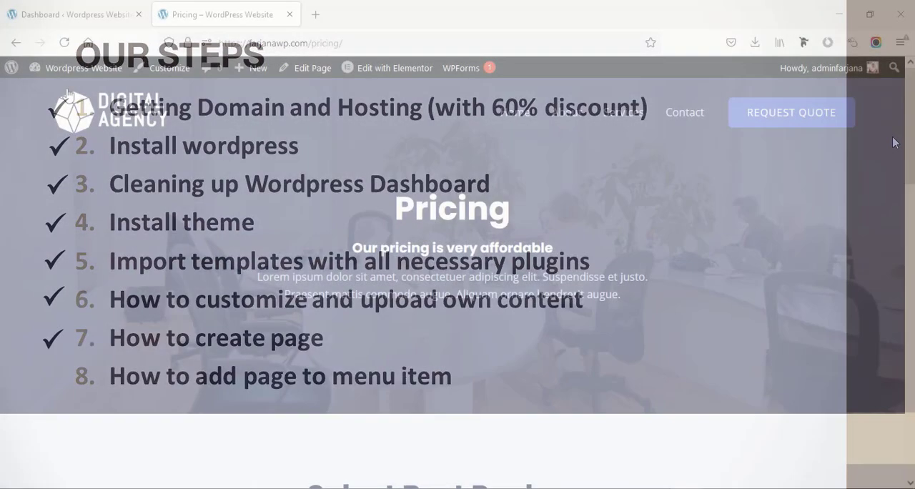
- Open the site's menu management in a new tab and load the "Top Nav (Primary Menu)" menu for editing
{"action": "mouse_move", "coordinate": [65, 72]}
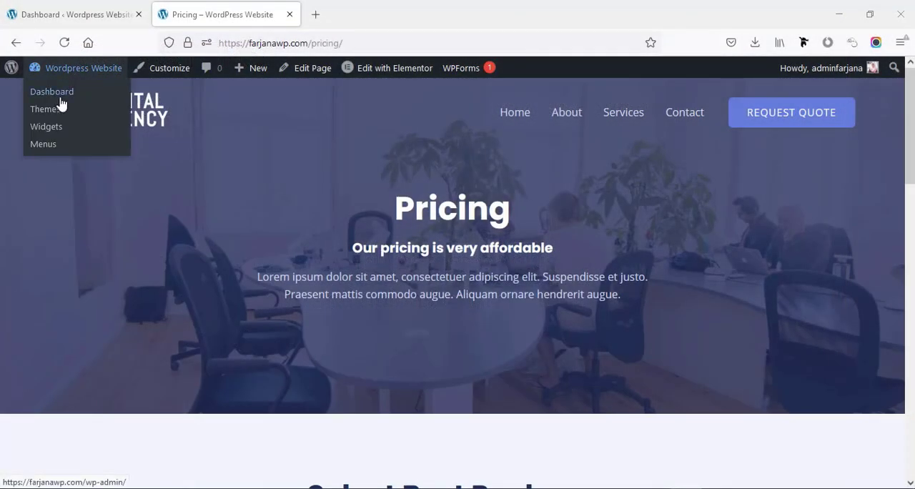
{"action": "middle_click", "coordinate": [59, 153]}
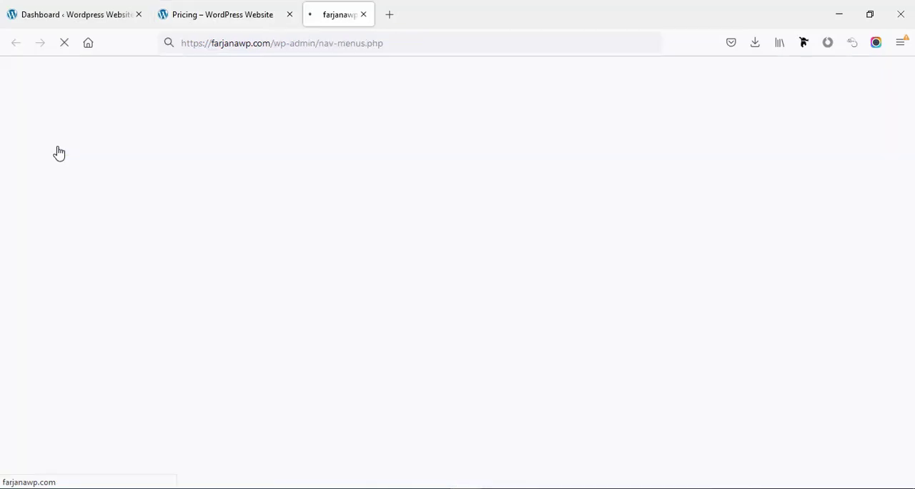
{"action": "scroll", "coordinate": [133, 279], "scroll_direction": "down", "scroll_amount": 2}
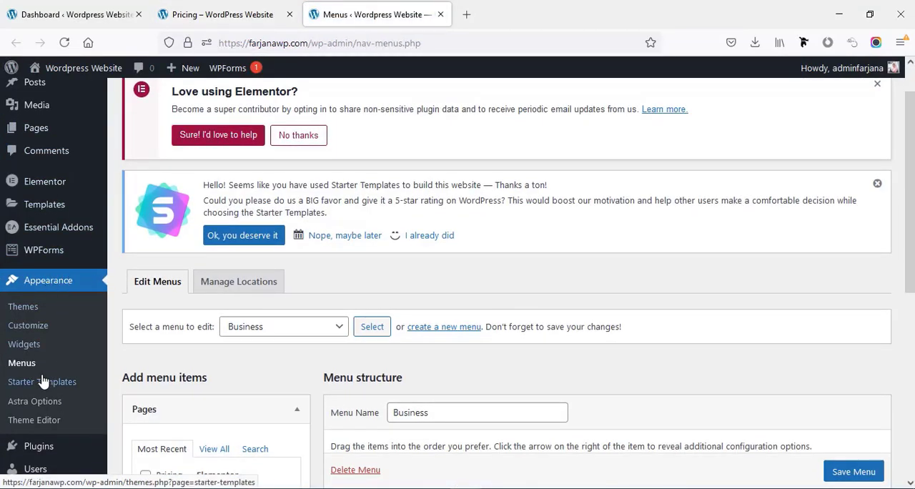
{"action": "scroll", "coordinate": [283, 411], "scroll_direction": "down", "scroll_amount": 3}
{"action": "scroll", "coordinate": [286, 411], "scroll_direction": "down", "scroll_amount": 2}
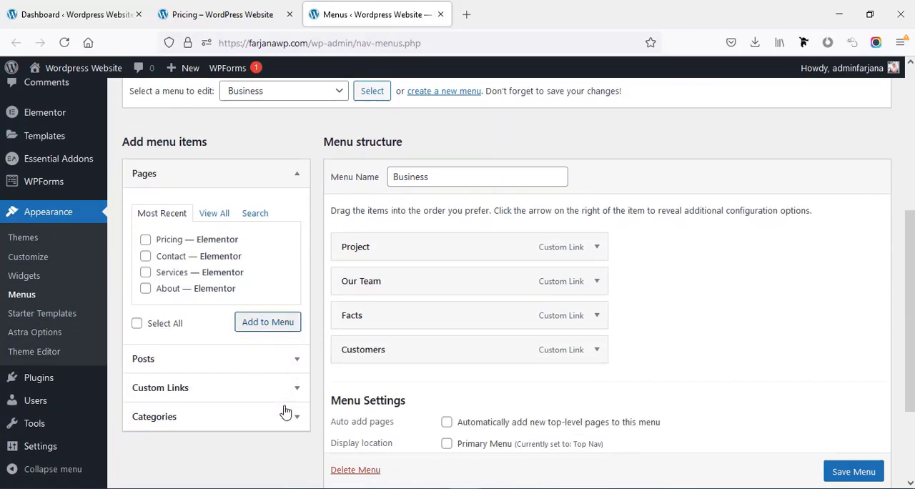
{"action": "scroll", "coordinate": [301, 200], "scroll_direction": "up", "scroll_amount": 1}
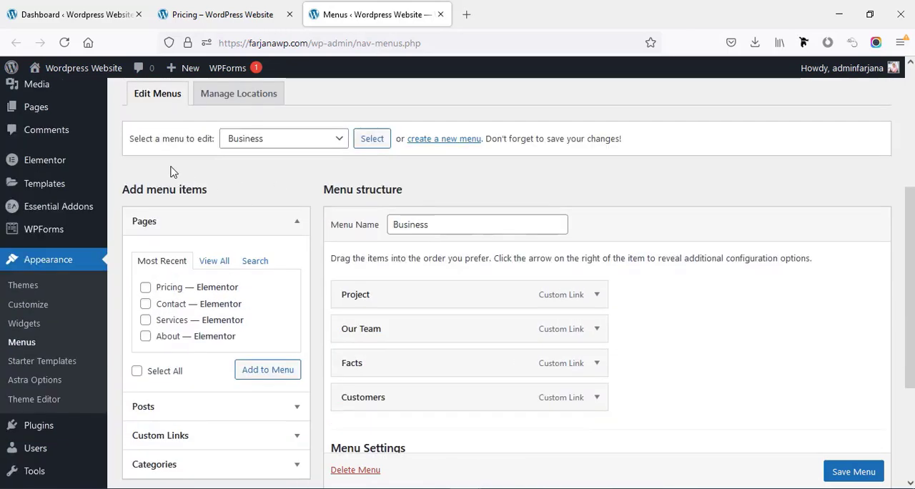
{"action": "left_click", "coordinate": [279, 139]}
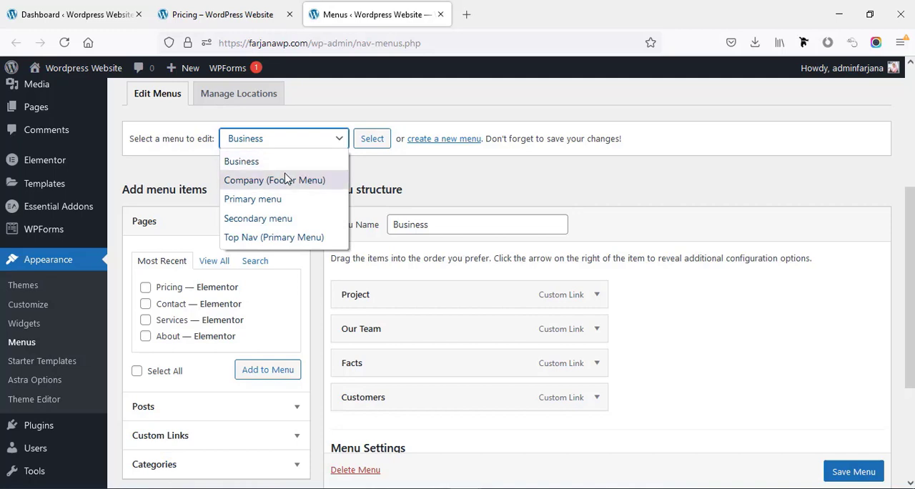
{"action": "left_click", "coordinate": [298, 237]}
{"action": "left_click", "coordinate": [371, 143]}
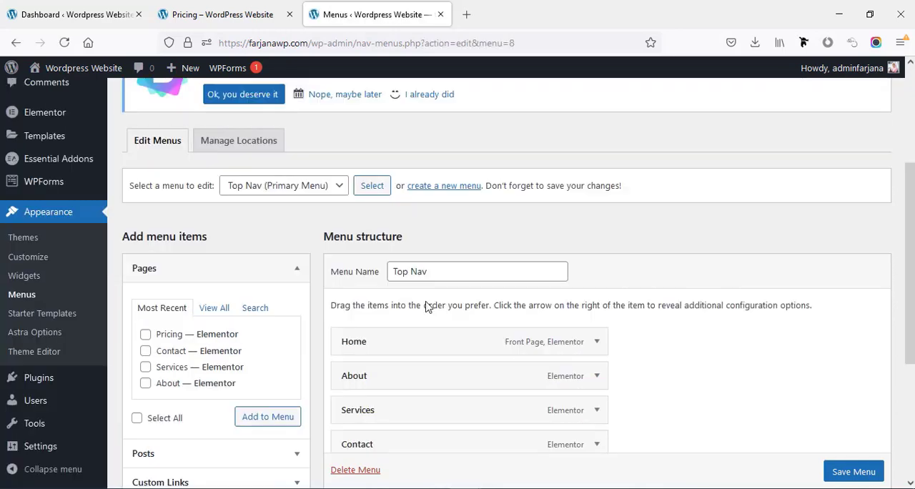
- Add the Pricing page to the Top Nav menu, place it between Services and Contact, and save the menu
{"action": "scroll", "coordinate": [404, 422], "scroll_direction": "down", "scroll_amount": 2}
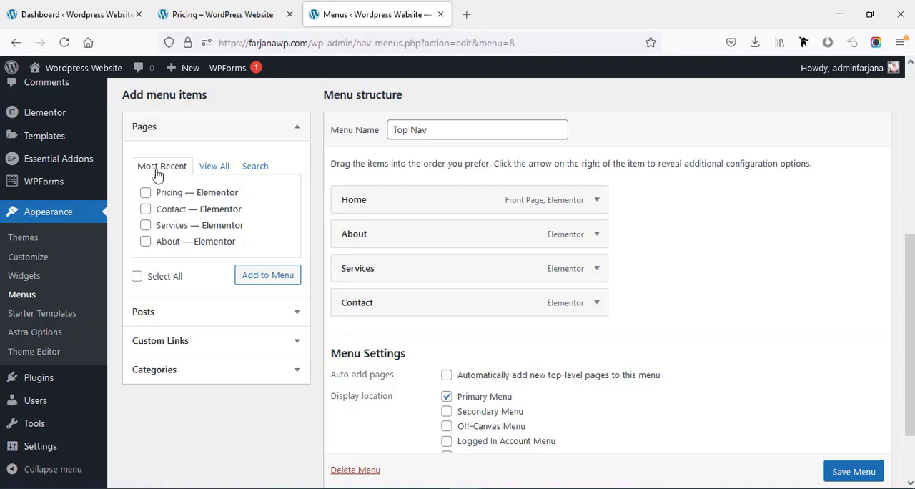
{"action": "left_click", "coordinate": [203, 172]}
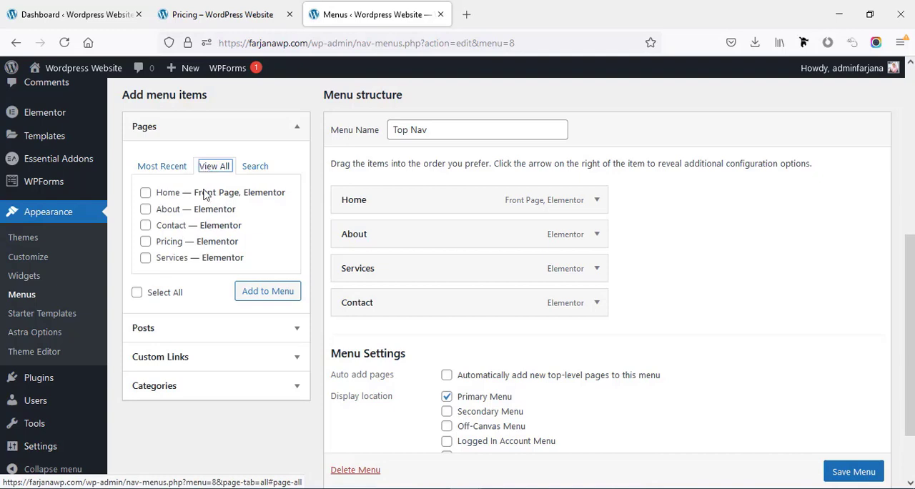
{"action": "left_click", "coordinate": [171, 248]}
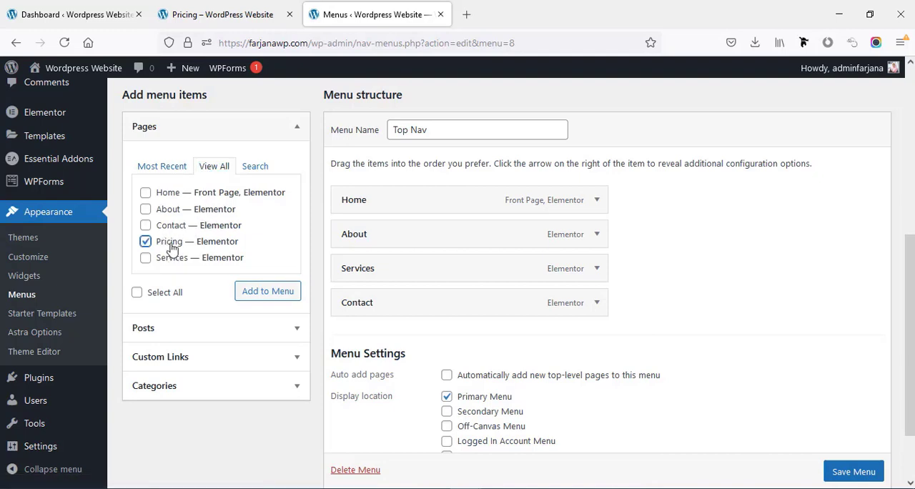
{"action": "left_click", "coordinate": [269, 292]}
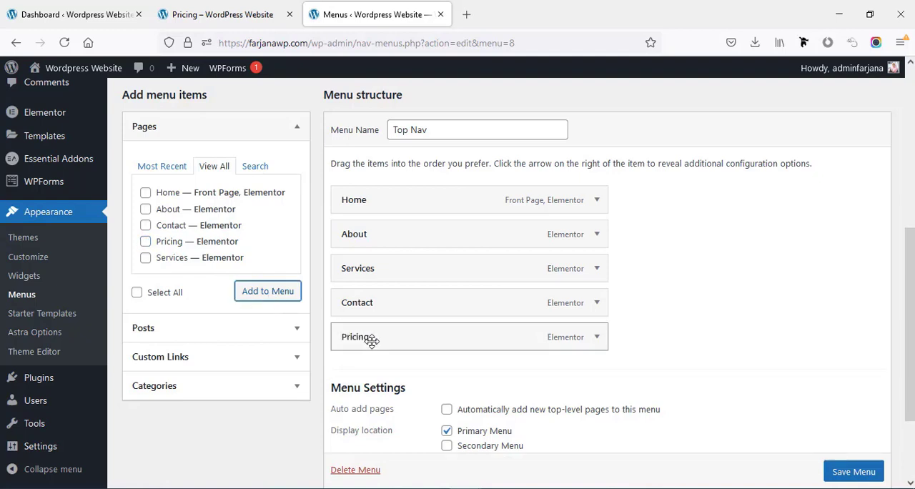
{"action": "left_click_drag", "start_coordinate": [389, 337], "coordinate": [388, 310]}
{"action": "scroll", "coordinate": [747, 355], "scroll_direction": "down", "scroll_amount": 3}
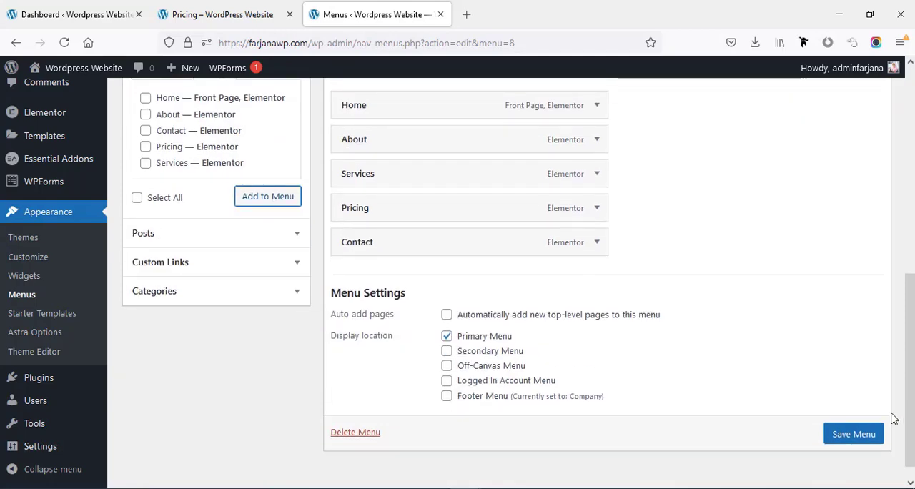
{"action": "left_click", "coordinate": [853, 432]}
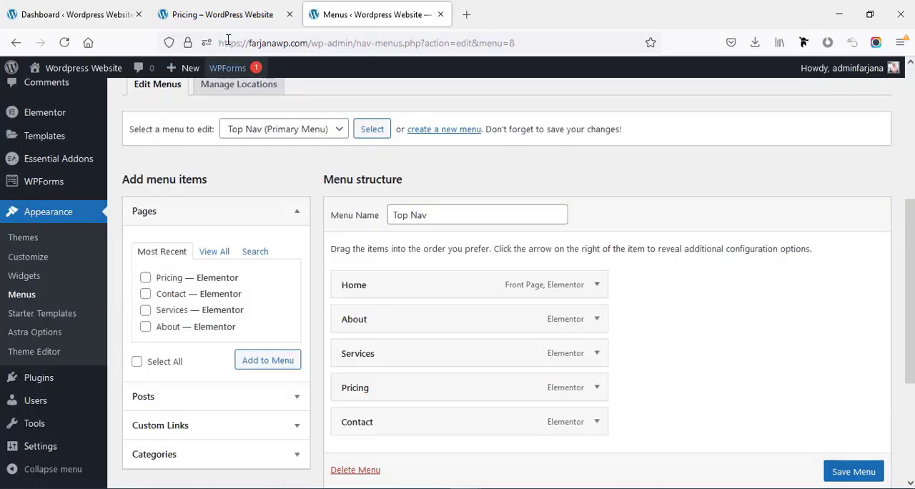
- Return to the published Pricing page and reload it to check its header navigation
{"action": "left_click", "coordinate": [221, 22]}
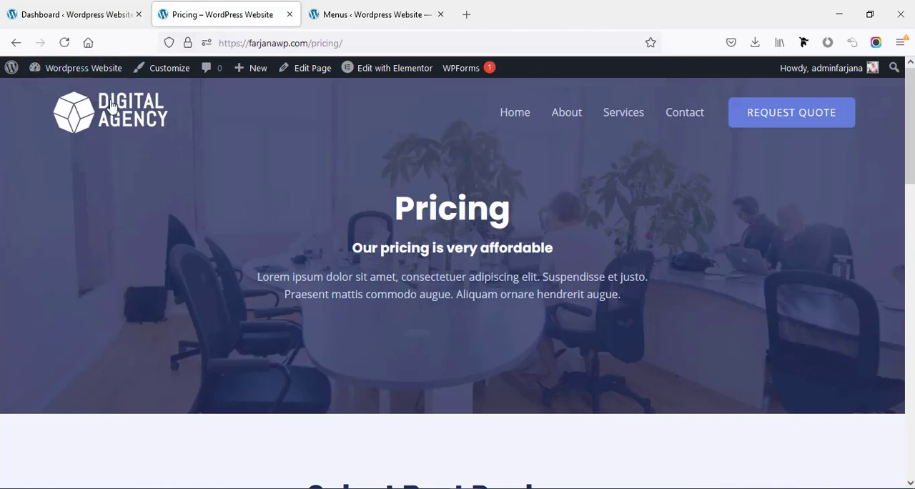
{"action": "left_click", "coordinate": [64, 43]}
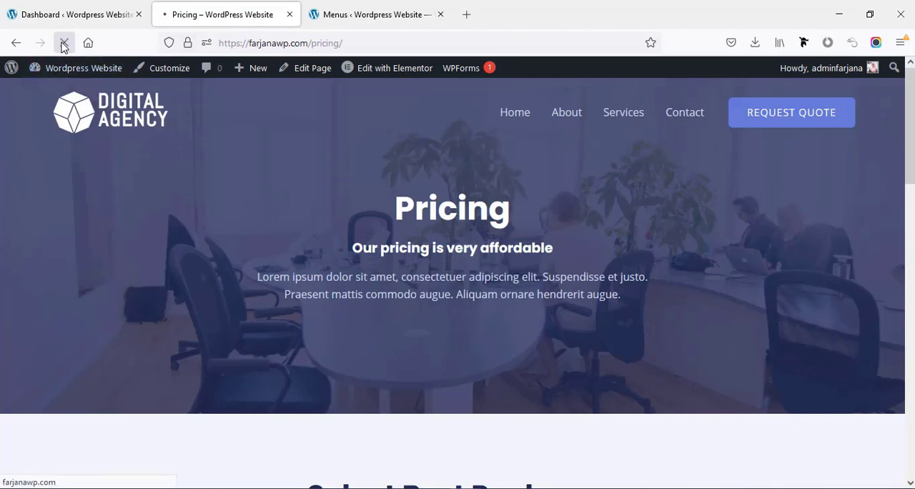